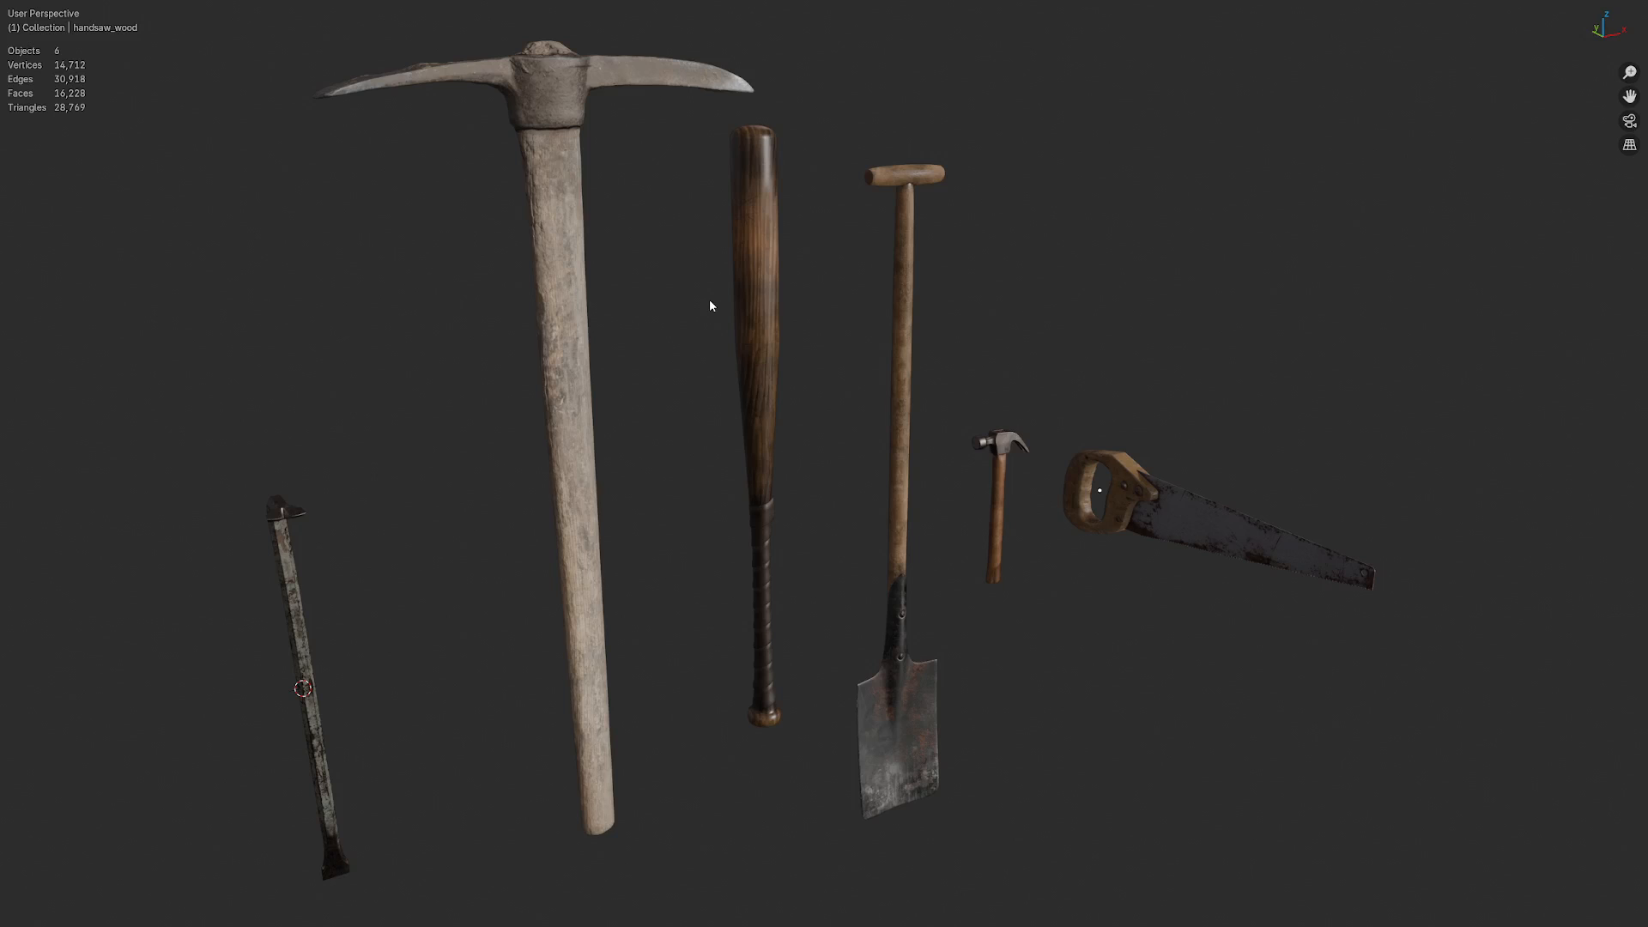
Step: Examine the base color textures of the pickaxe, crowbar, spade, hammer and handsaw, plus the handsaw's remaining texture nodes down to the normal map
{"action": "key", "text": "ctrl+alt+space"}
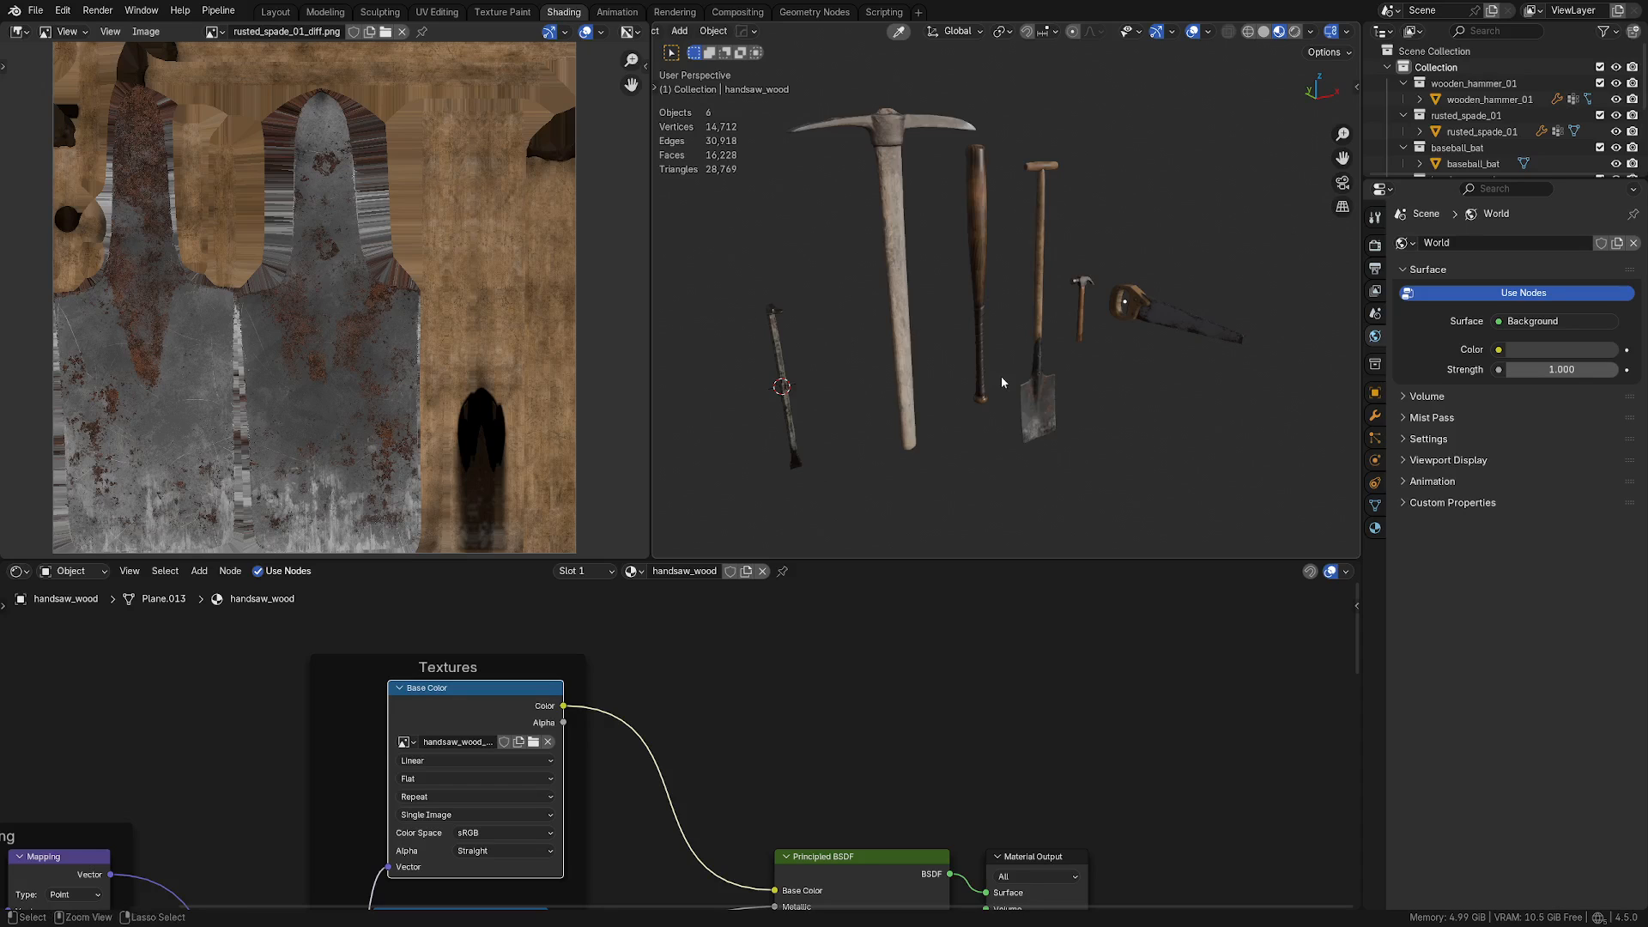
{"action": "scroll", "coordinate": [995, 352], "scroll_direction": "up", "scroll_amount": 3}
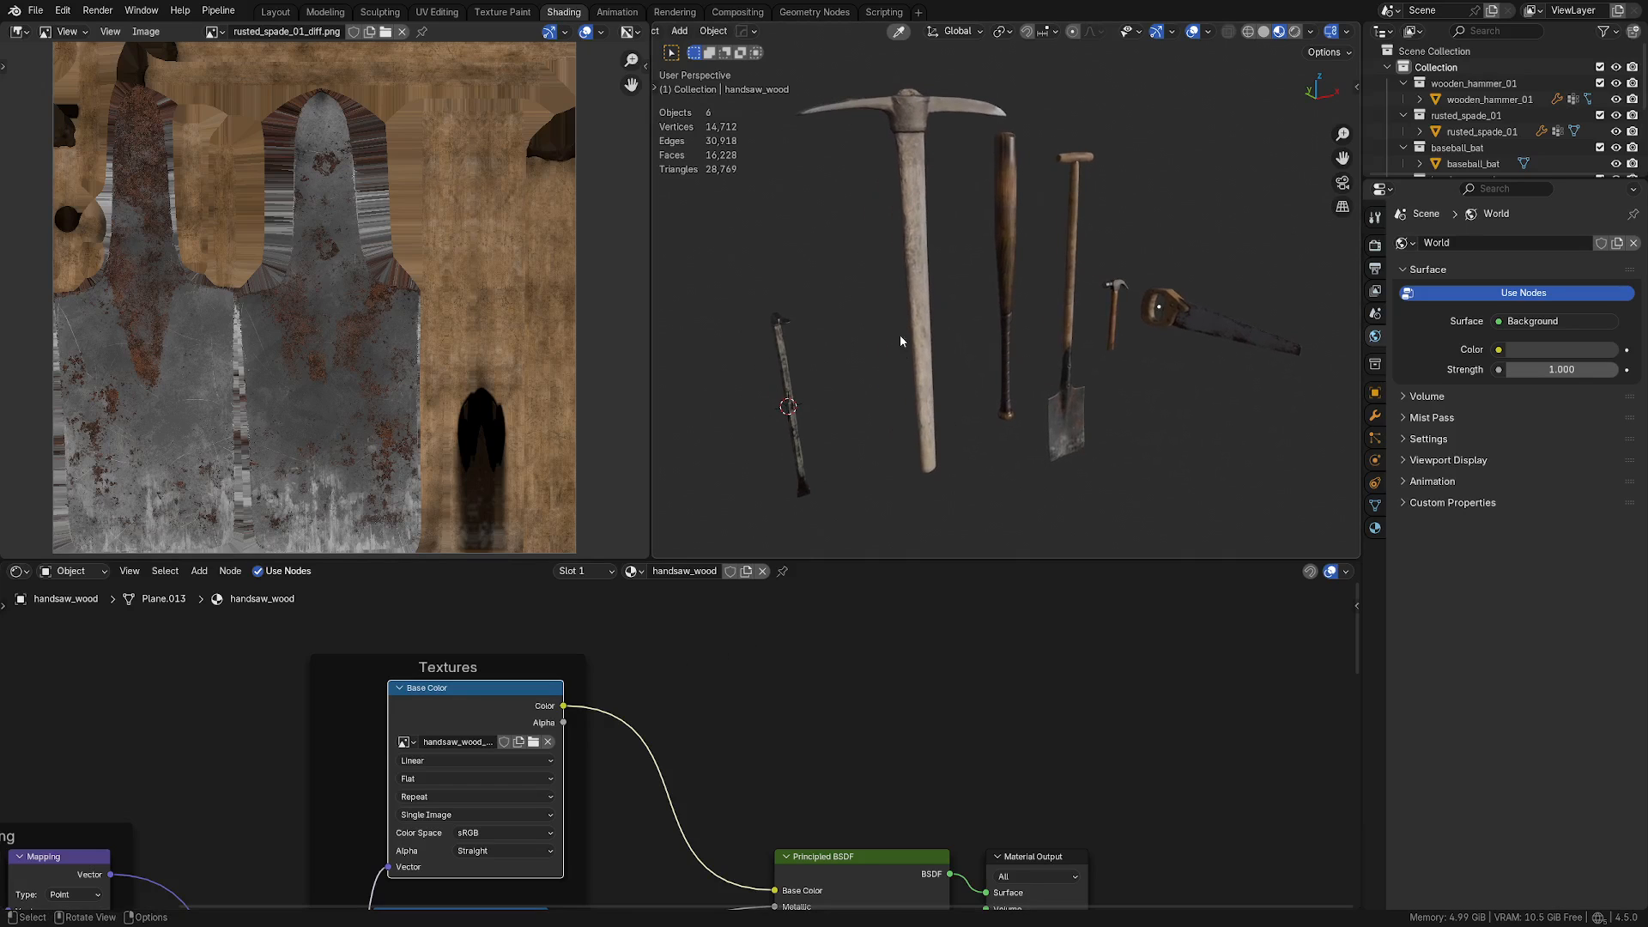
{"action": "left_click", "coordinate": [917, 322]}
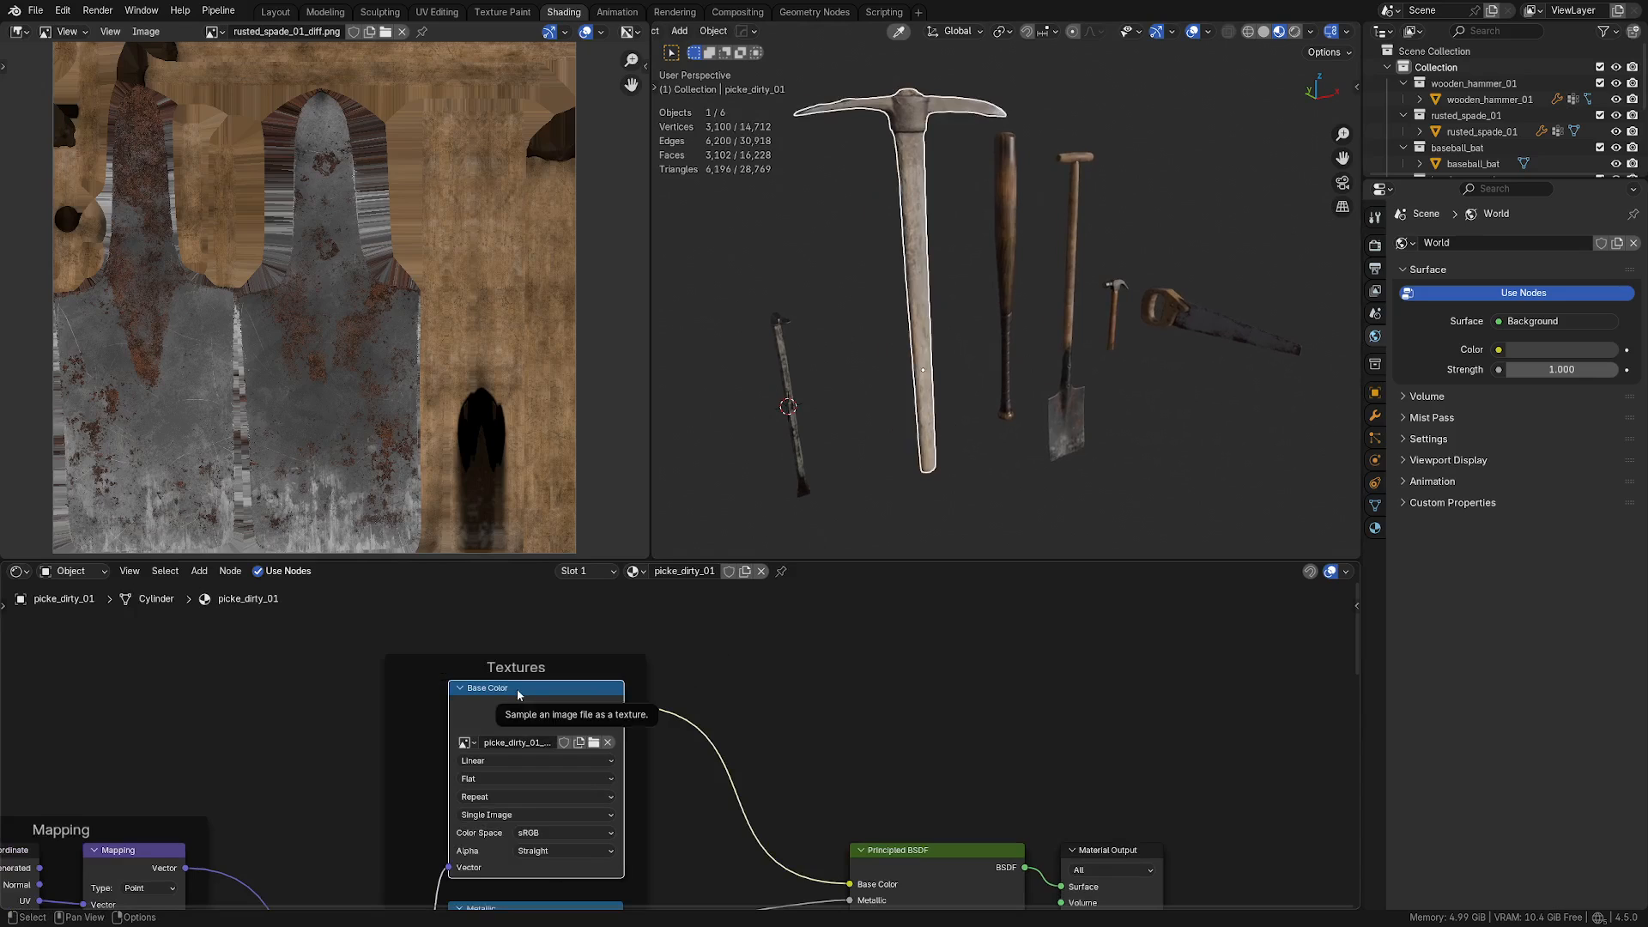
{"action": "left_click", "coordinate": [783, 358]}
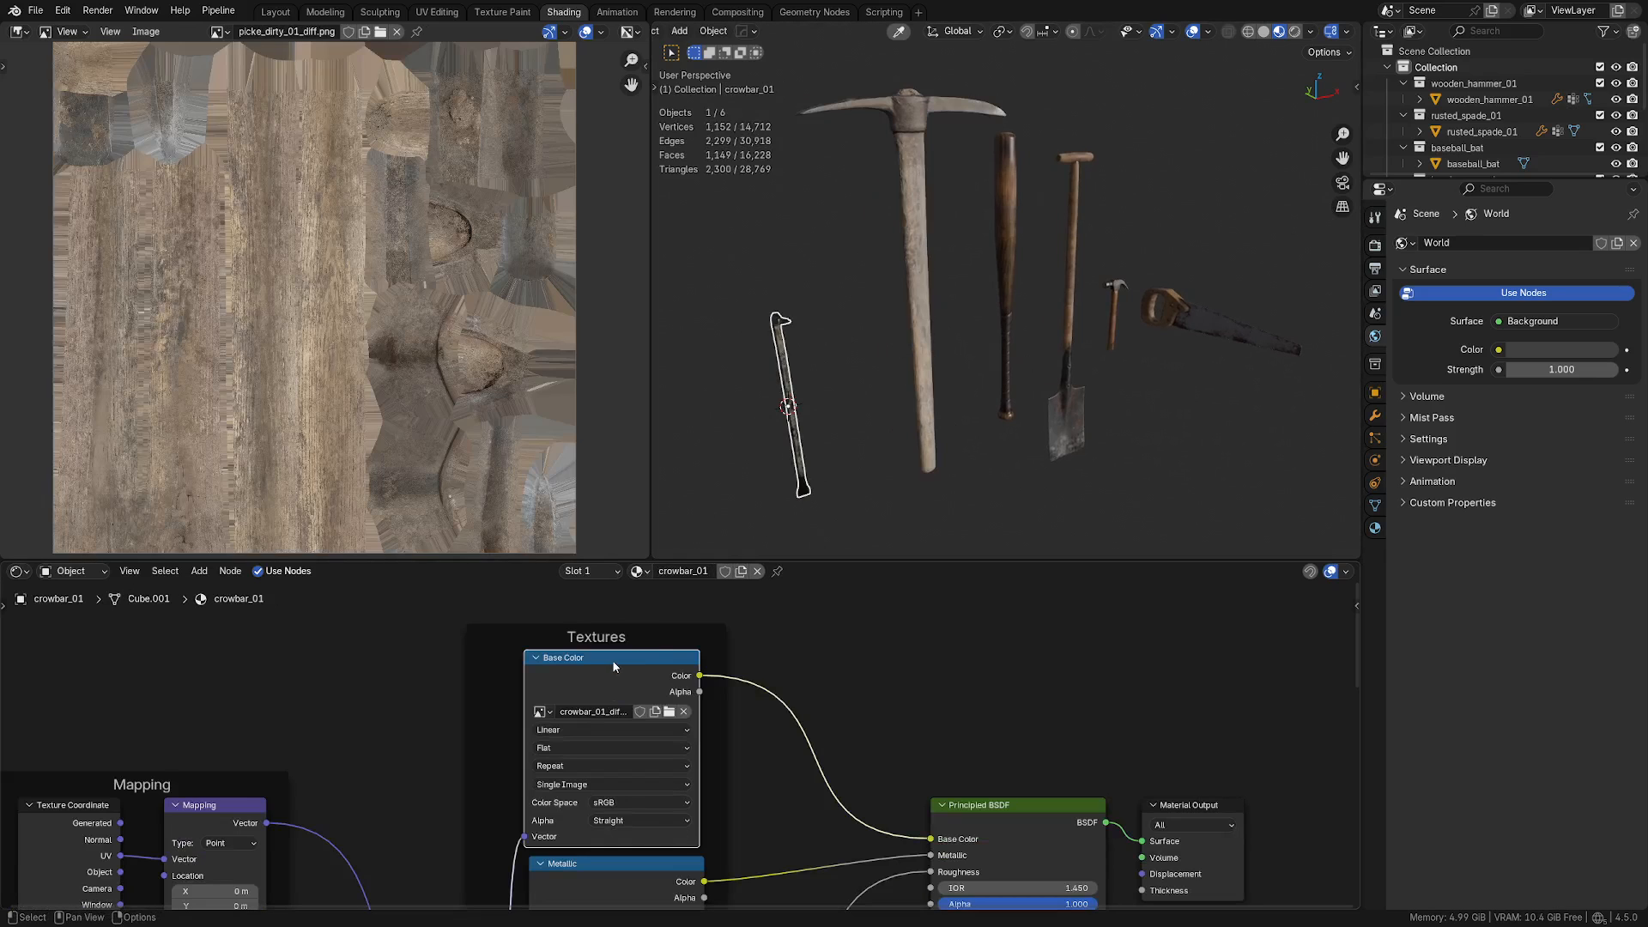
{"action": "left_click", "coordinate": [615, 667]}
{"action": "left_click", "coordinate": [1078, 320]}
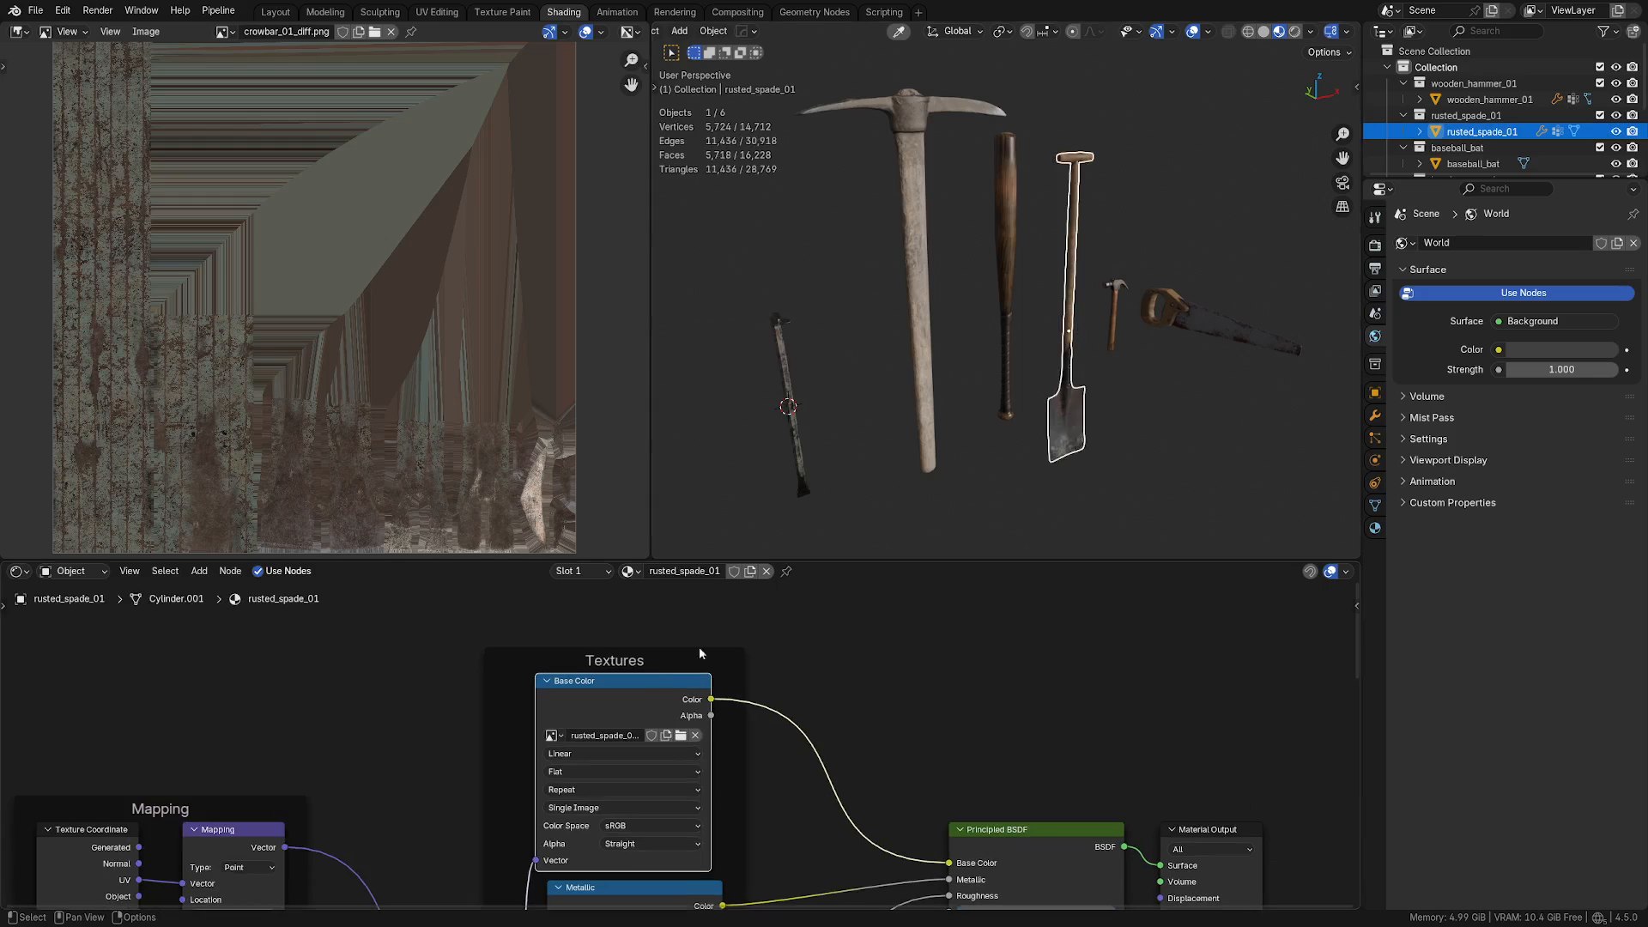
{"action": "left_click", "coordinate": [639, 688]}
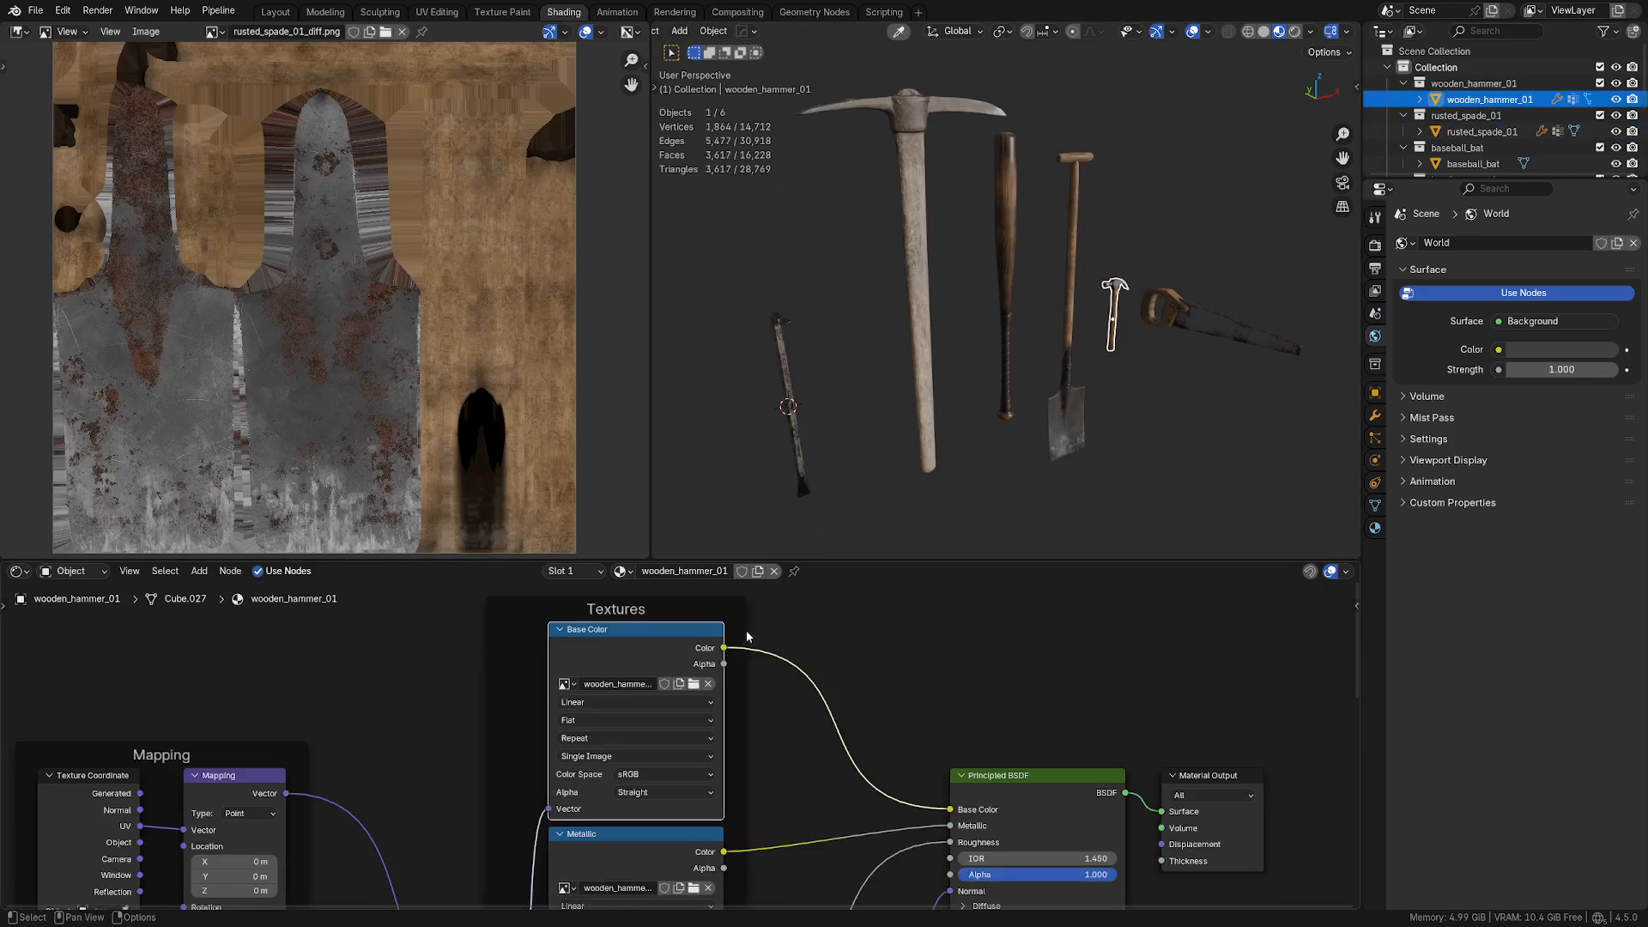
{"action": "left_click", "coordinate": [1114, 324]}
{"action": "left_click", "coordinate": [1171, 313]}
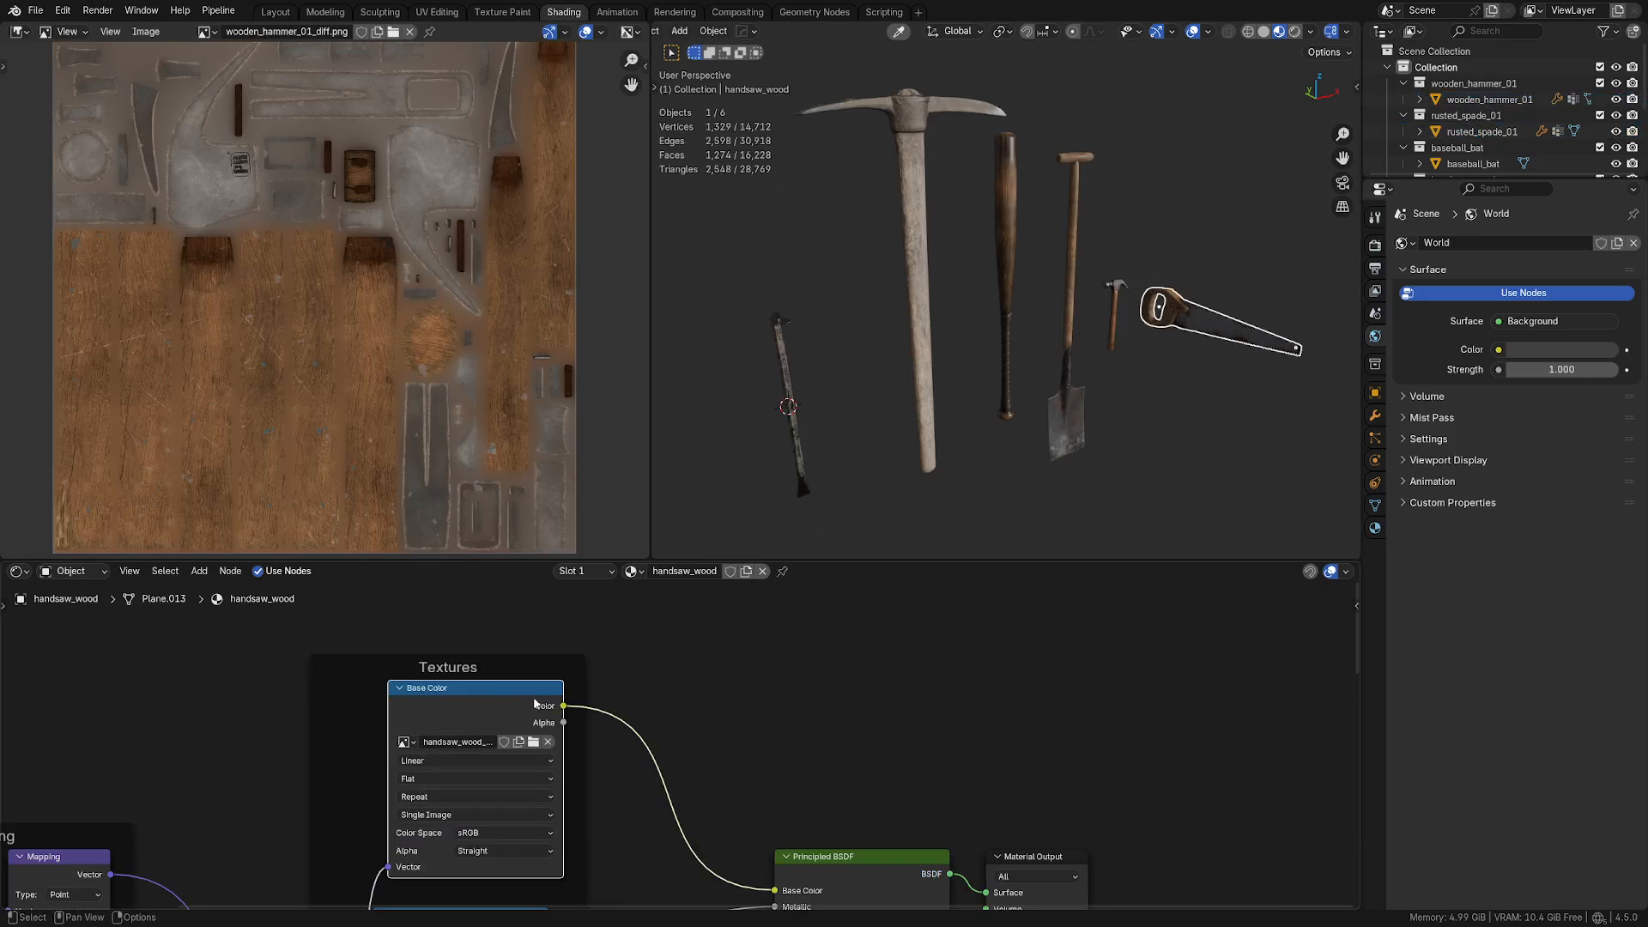
{"action": "left_click", "coordinate": [491, 692]}
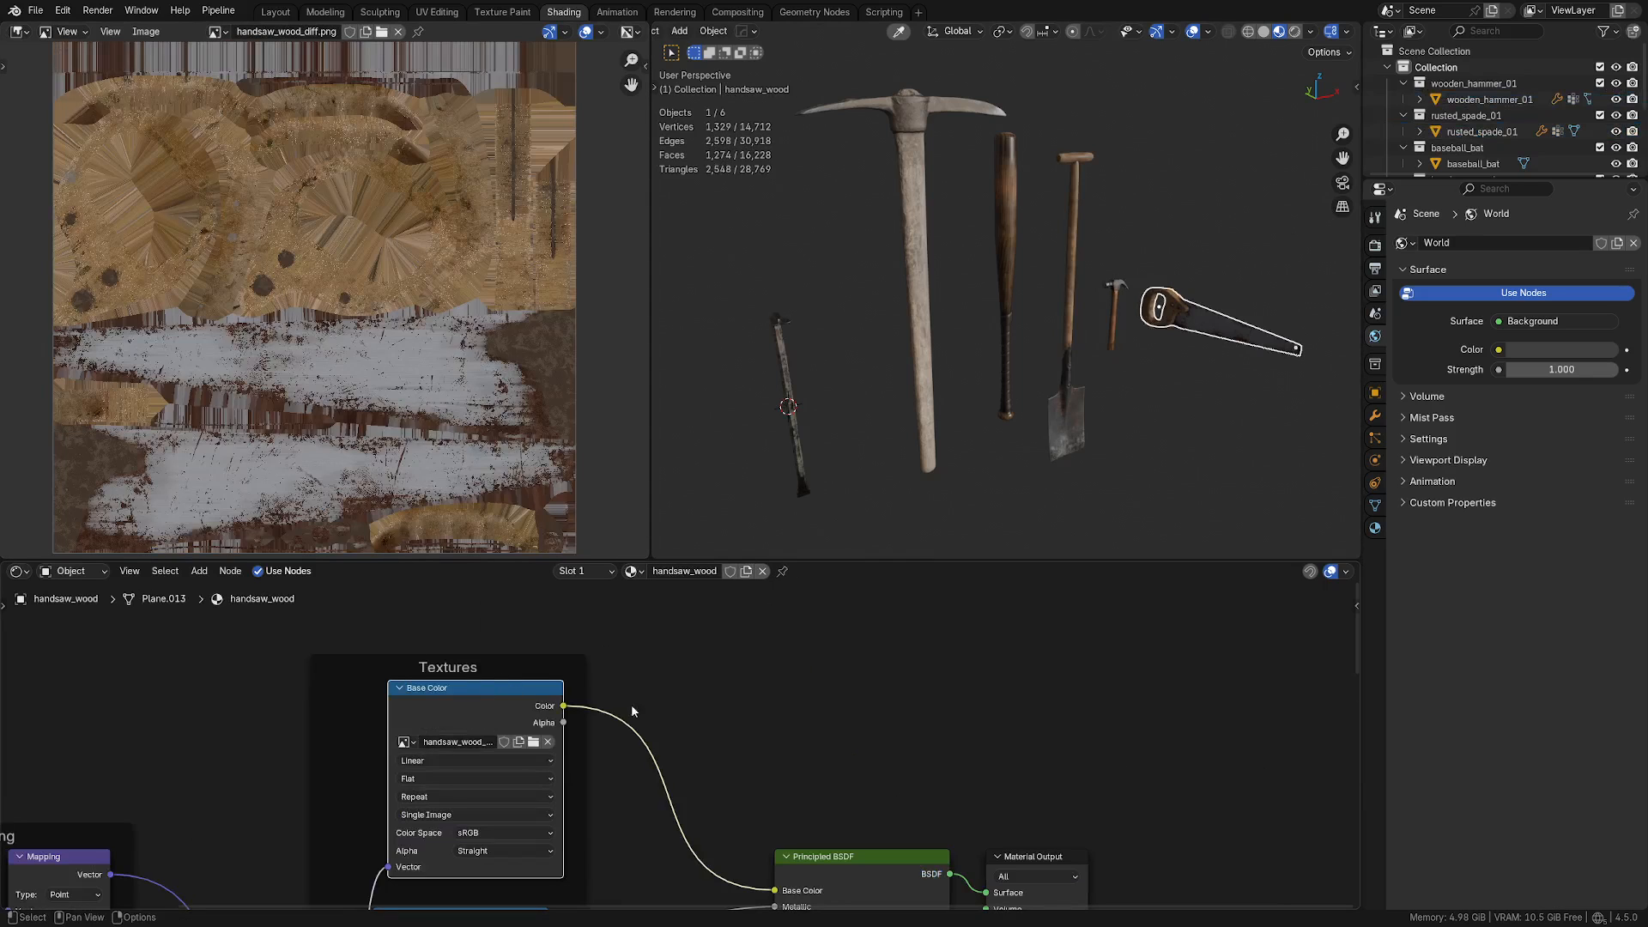
{"action": "middle_click_drag", "start_coordinate": [633, 712], "coordinate": [758, 675]}
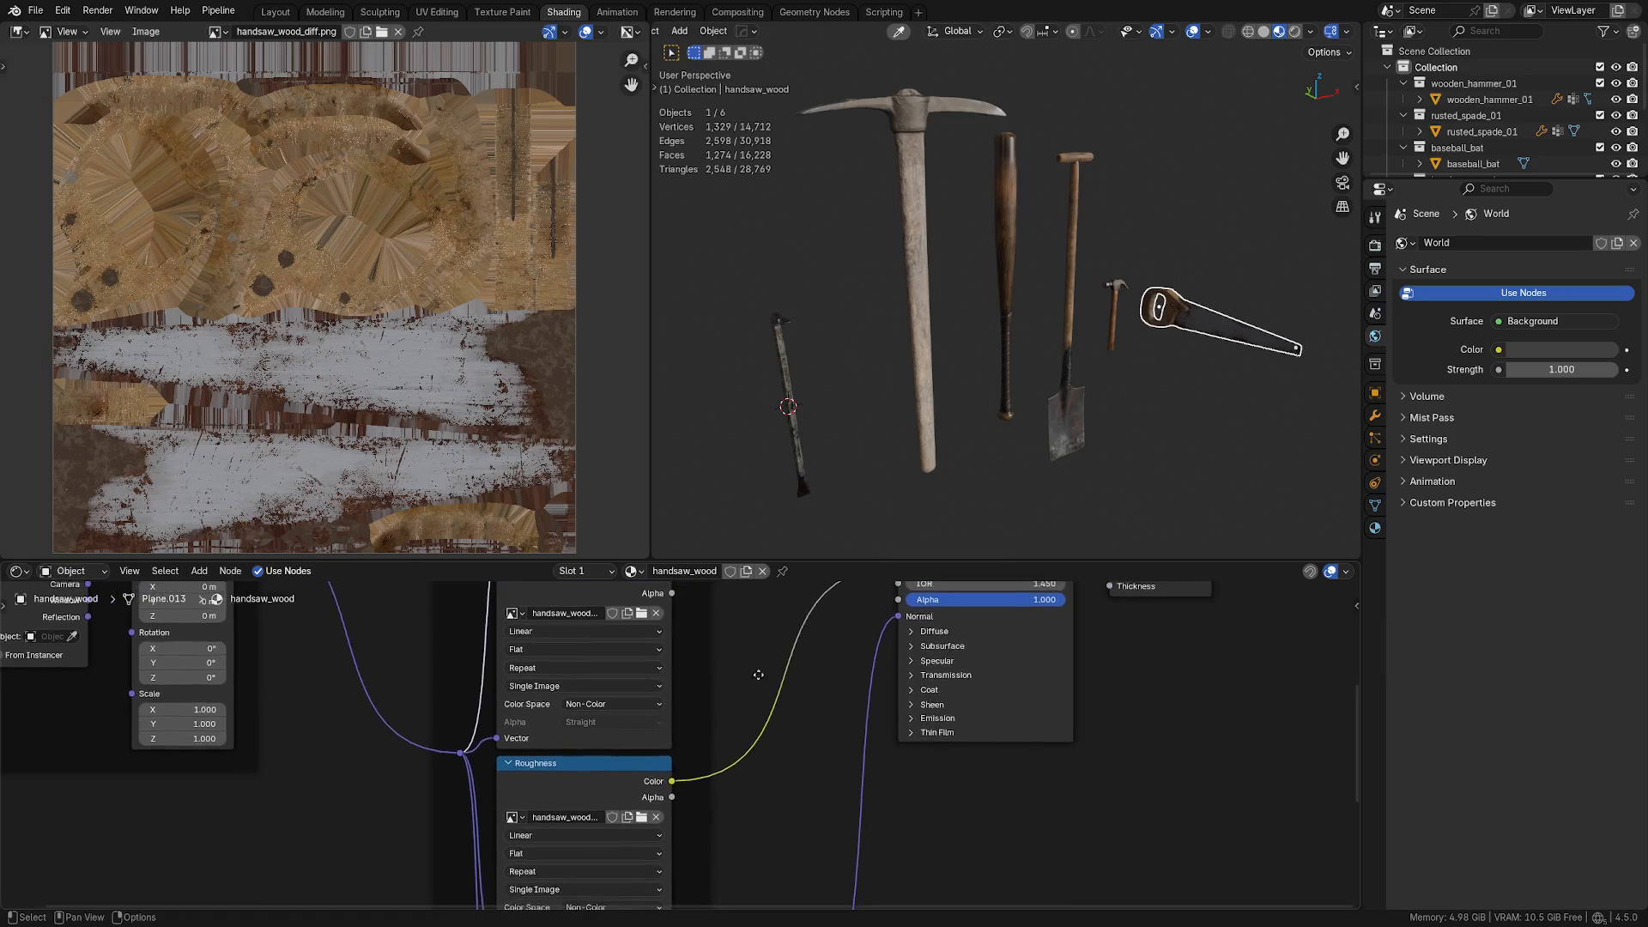
{"action": "scroll", "coordinate": [711, 685], "scroll_direction": "down", "scroll_amount": 8}
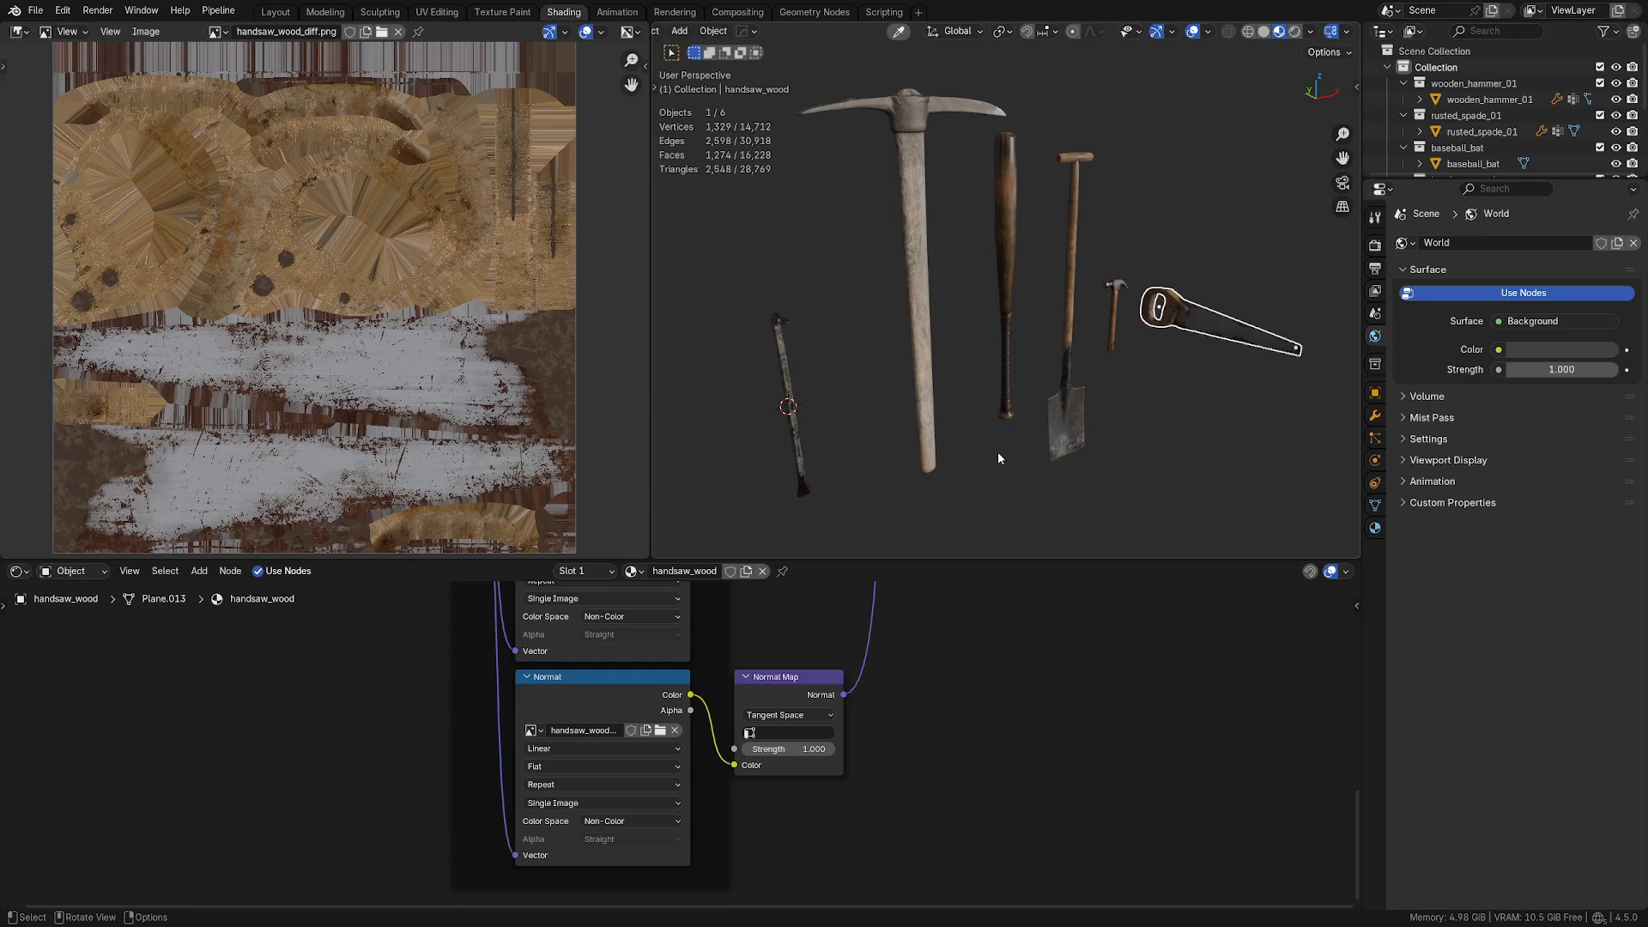
Step: Select the crowbar, pickaxe, baseball bat, spade, hammer and handsaw one after another to compare their separate materials
{"action": "middle_click_drag", "start_coordinate": [987, 442], "coordinate": [1013, 404]}
{"action": "left_click", "coordinate": [770, 378]}
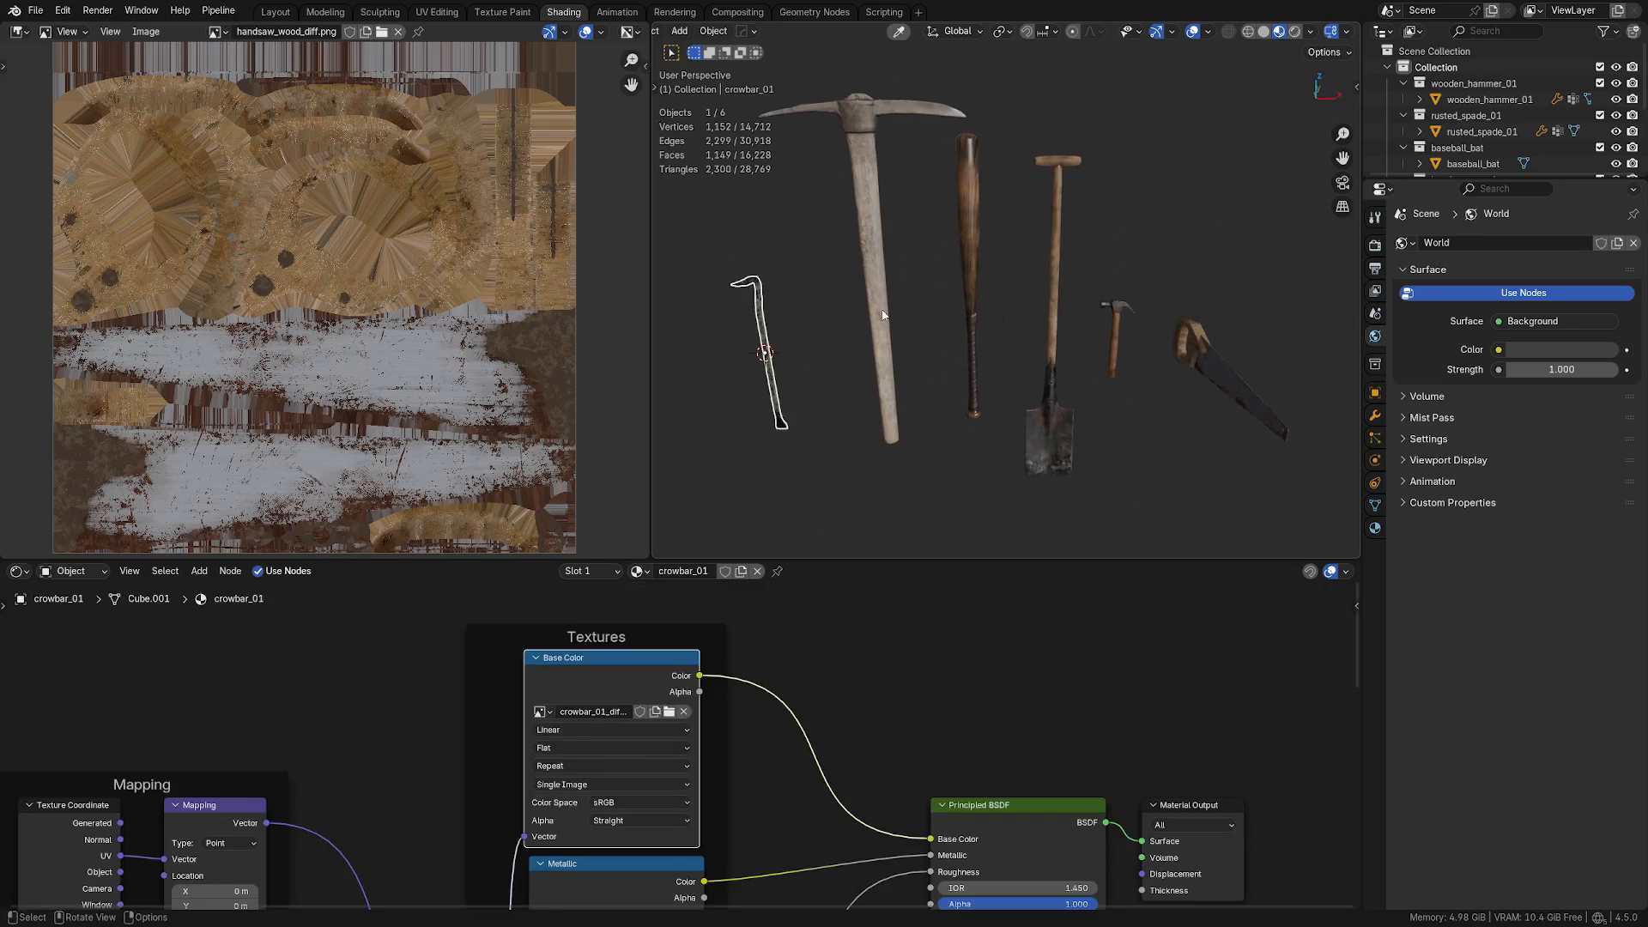
{"action": "left_click", "coordinate": [959, 273]}
{"action": "left_click", "coordinate": [868, 300]}
{"action": "left_click", "coordinate": [769, 370]}
{"action": "left_click", "coordinate": [866, 309]}
{"action": "left_click", "coordinate": [962, 271]}
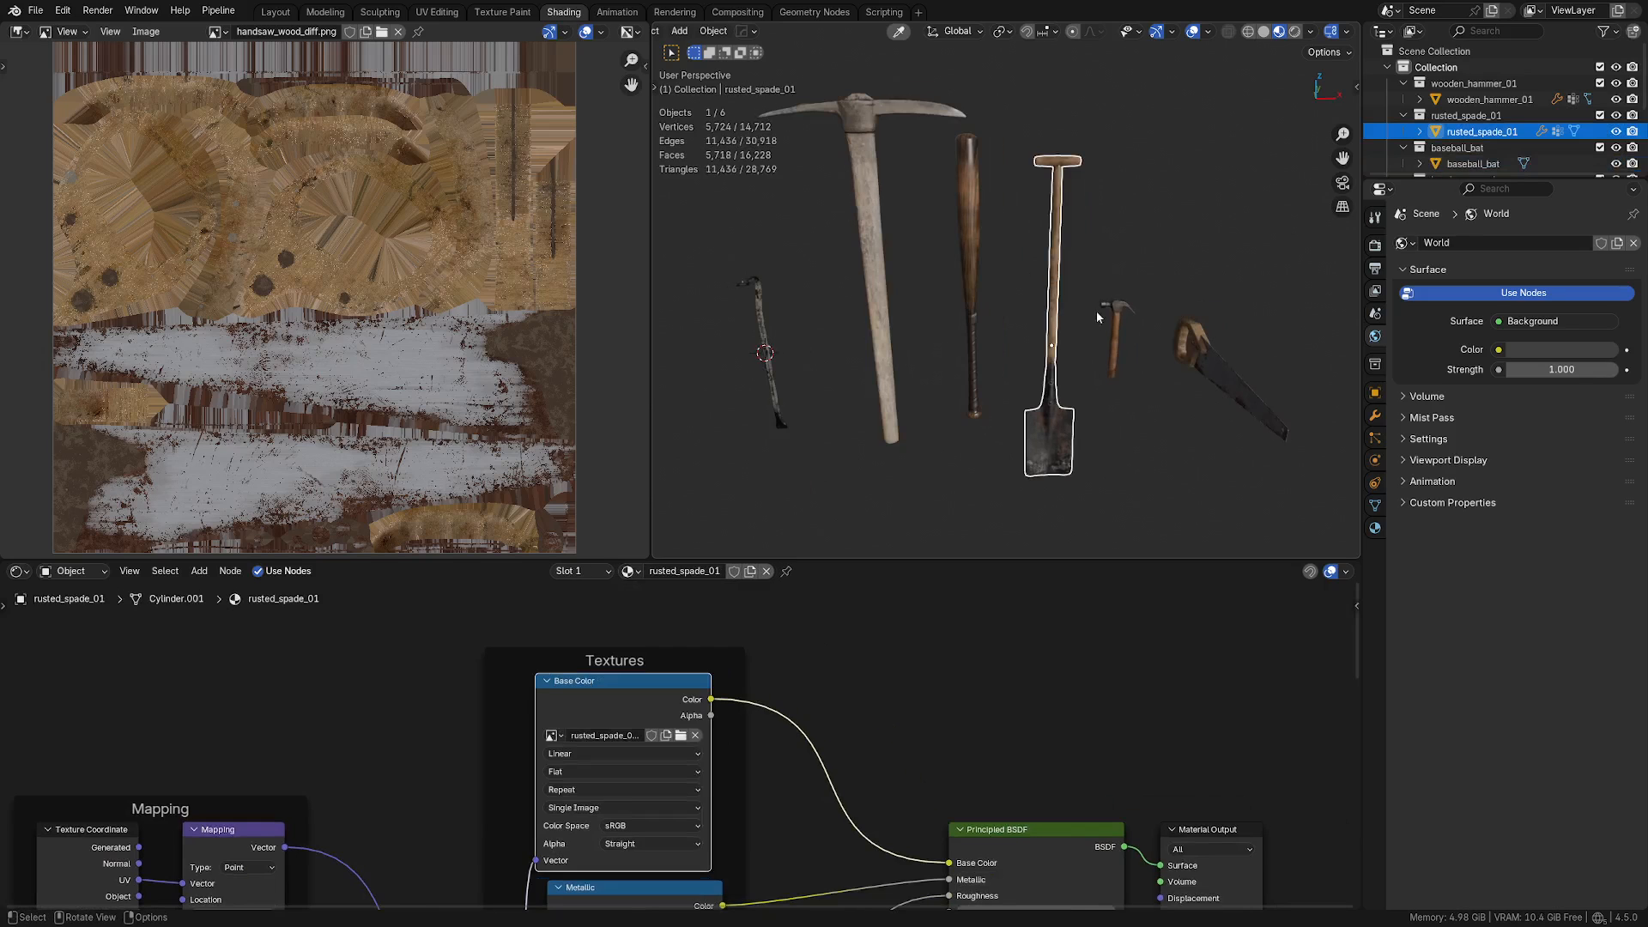
{"action": "left_click", "coordinate": [1106, 314]}
{"action": "left_click", "coordinate": [1188, 347]}
{"action": "middle_click_drag", "start_coordinate": [1188, 347], "coordinate": [1130, 403]}
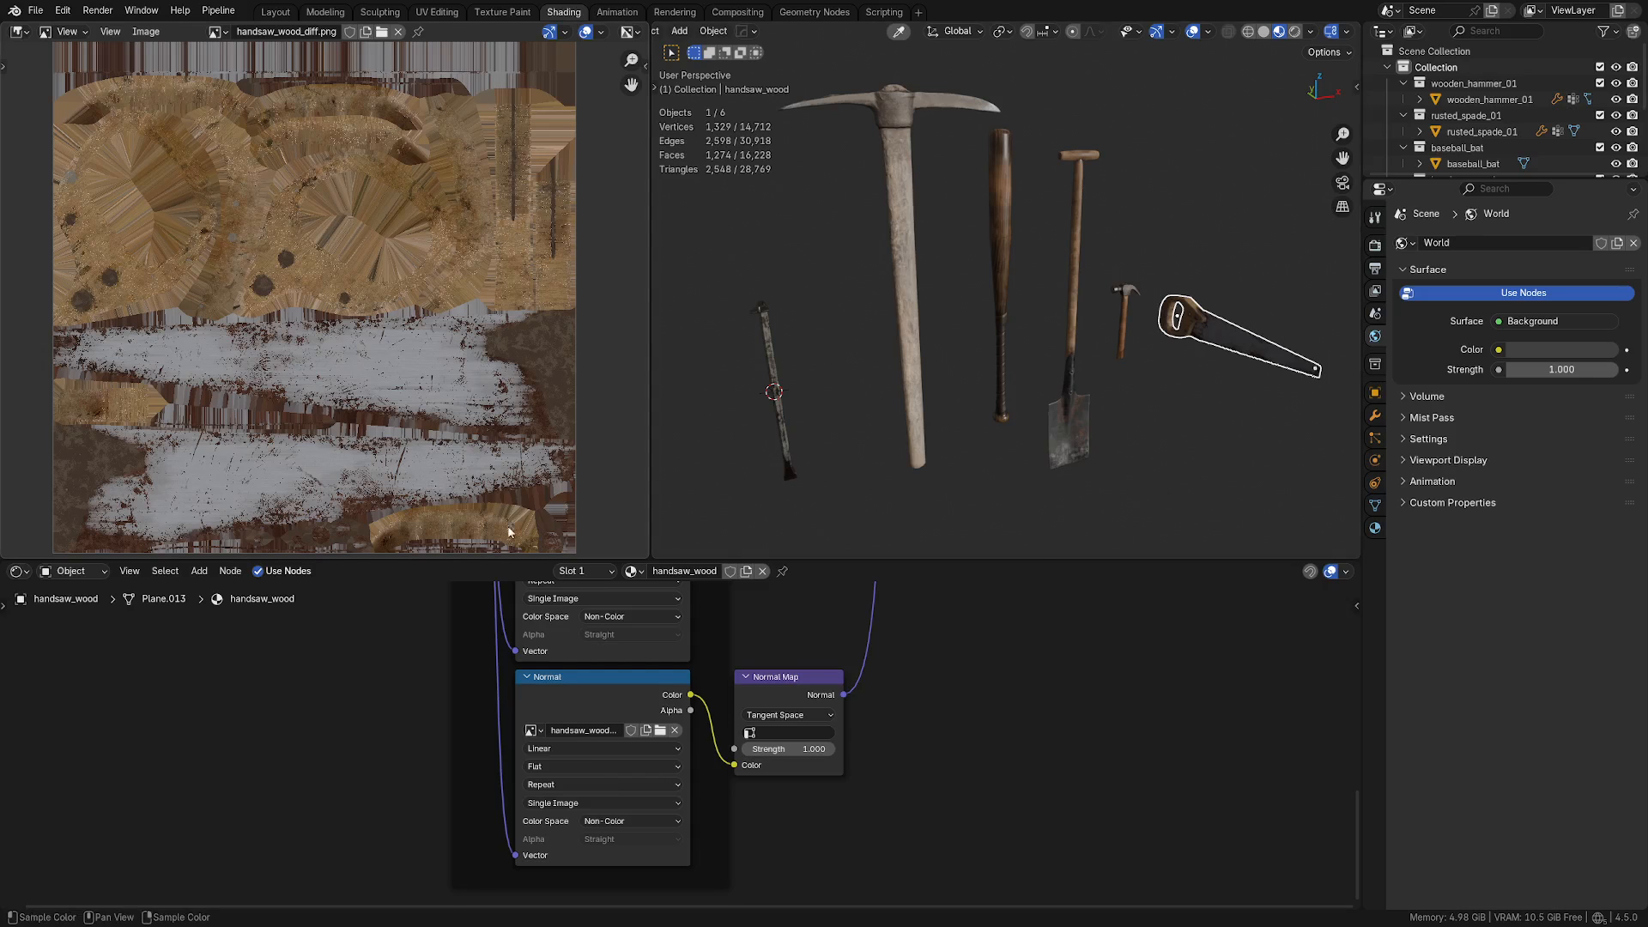
Step: Switch to the UV Editing workspace and display the handsaw's complete UV layout
{"action": "left_click", "coordinate": [276, 12]}
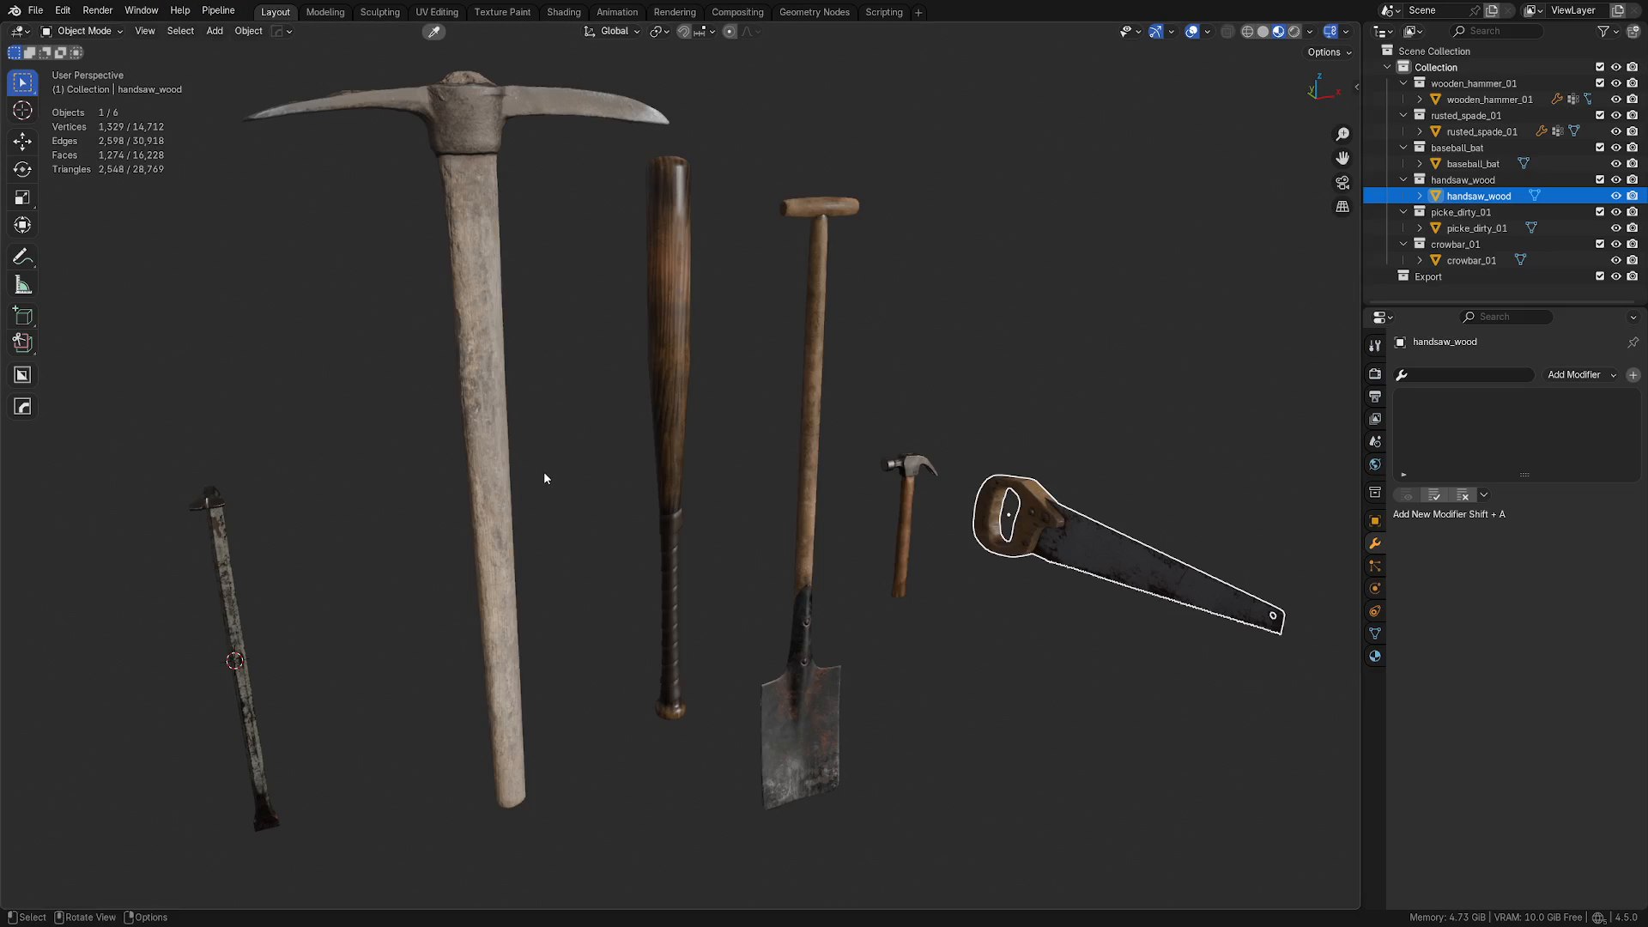
{"action": "key", "text": "ctrl+Page_Down"}
{"action": "key", "text": "ctrl+Page_Down"}
{"action": "key", "text": "ctrl+Page_Down"}
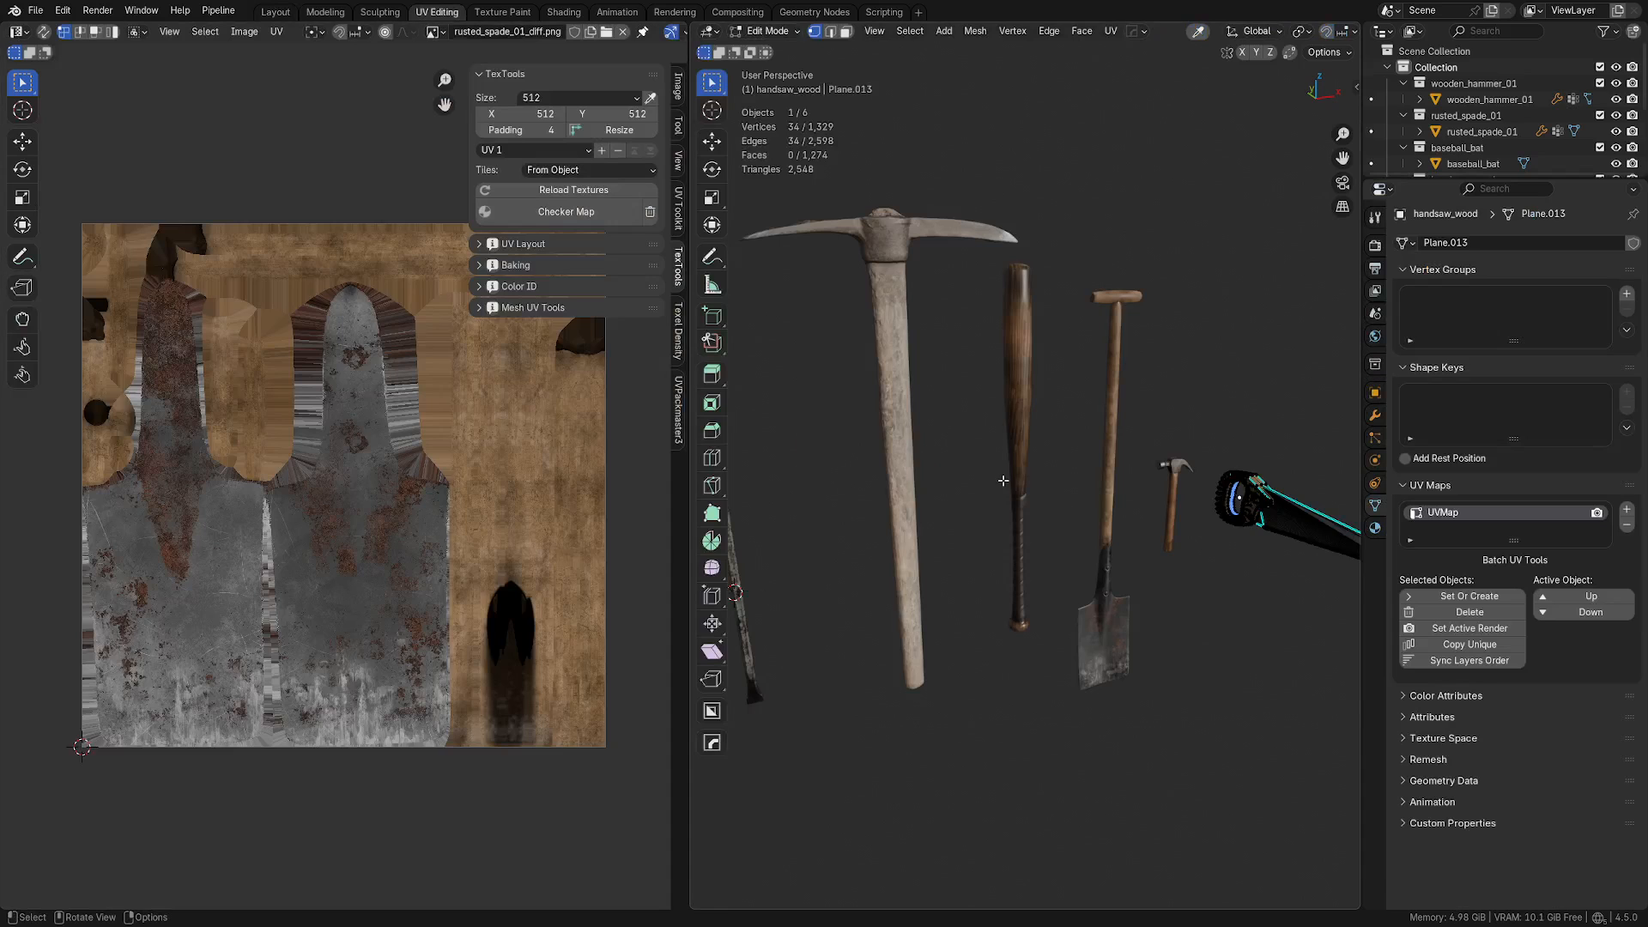
{"action": "key", "text": "a"}
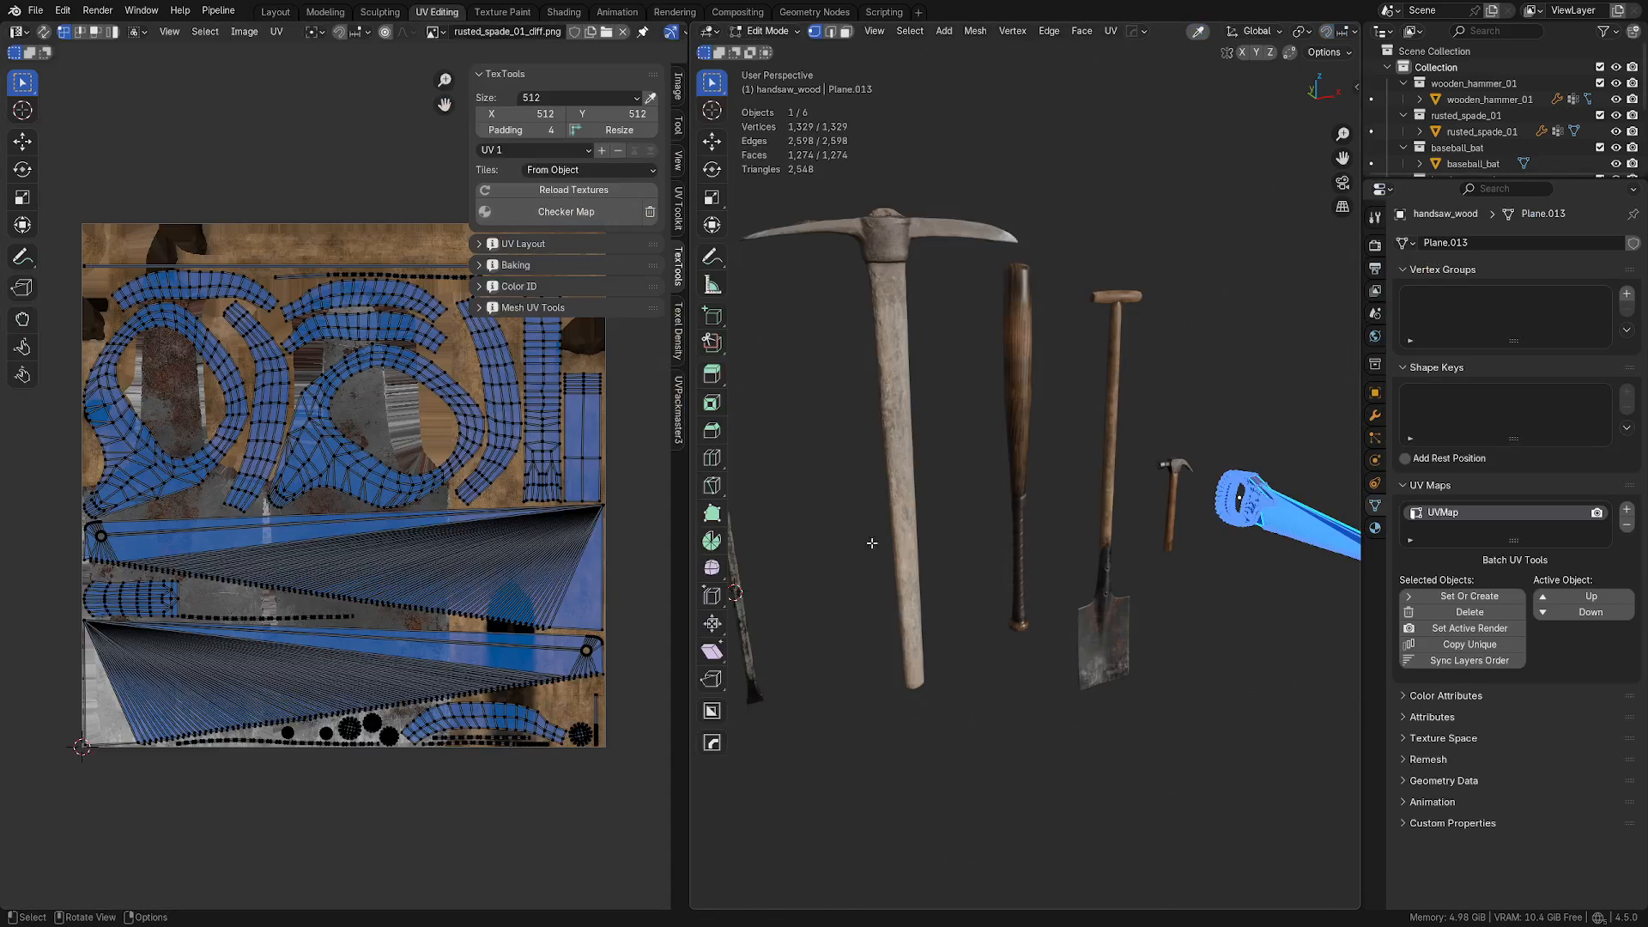
{"action": "key", "text": "Tab"}
Step: Inspect the full UV layouts of the crowbar, pickaxe, spade, hammer and handsaw by transferring Edit Mode between the tools
{"action": "left_click", "coordinate": [746, 618]}
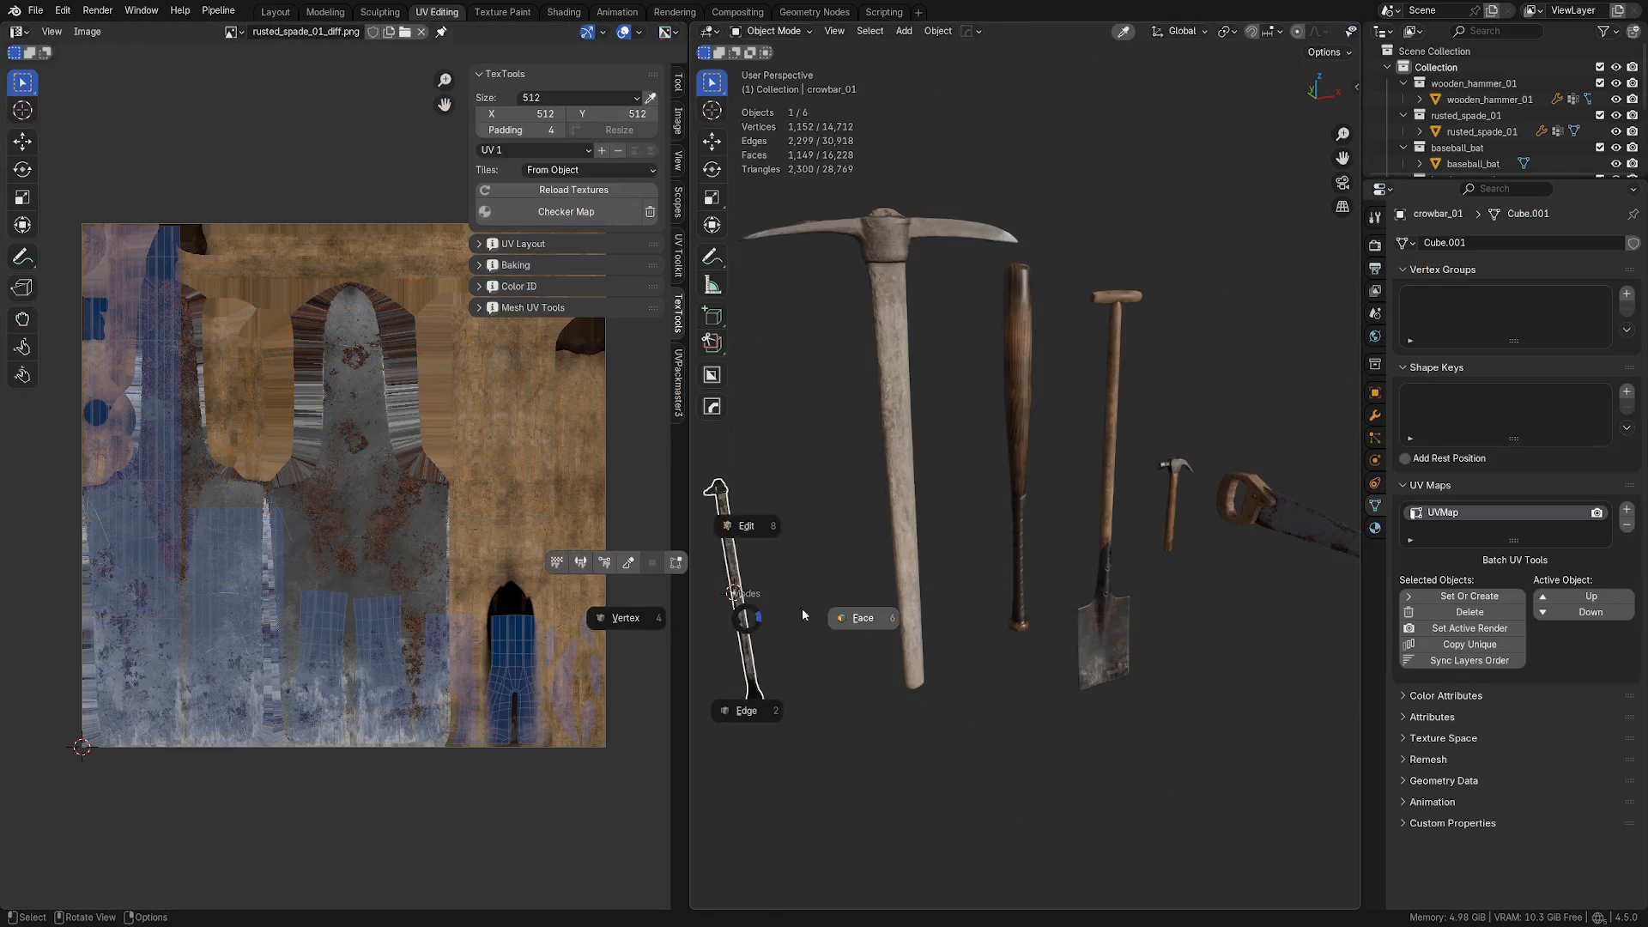
{"action": "key", "text": "Tab"}
{"action": "key", "text": "a"}
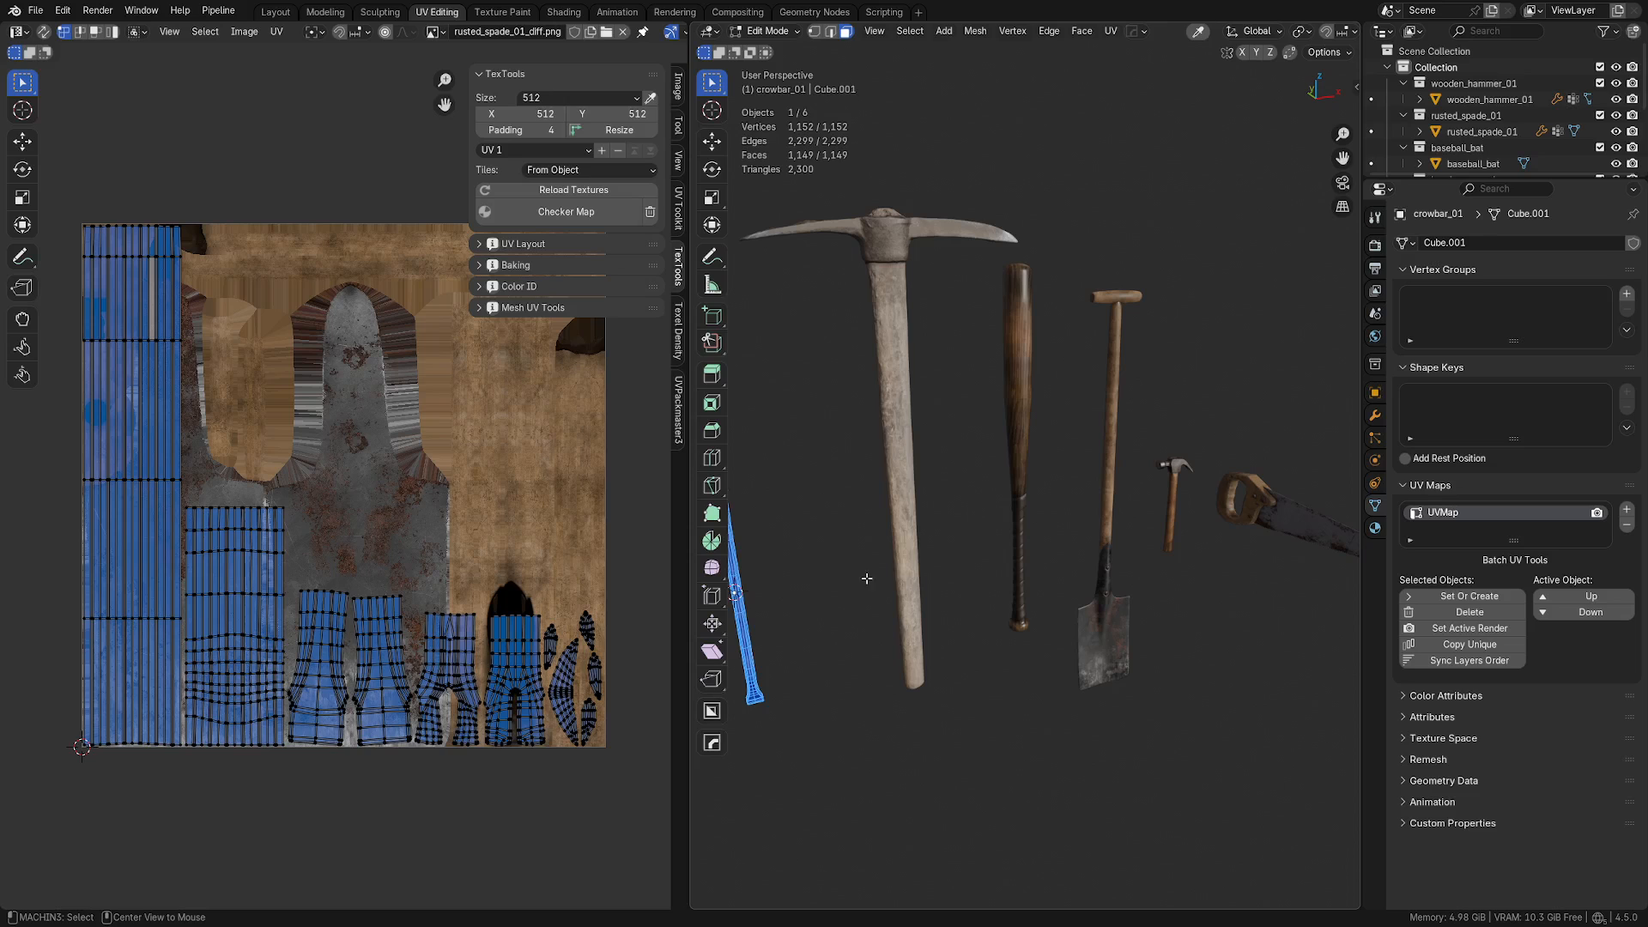
{"action": "key", "text": "alt+q"}
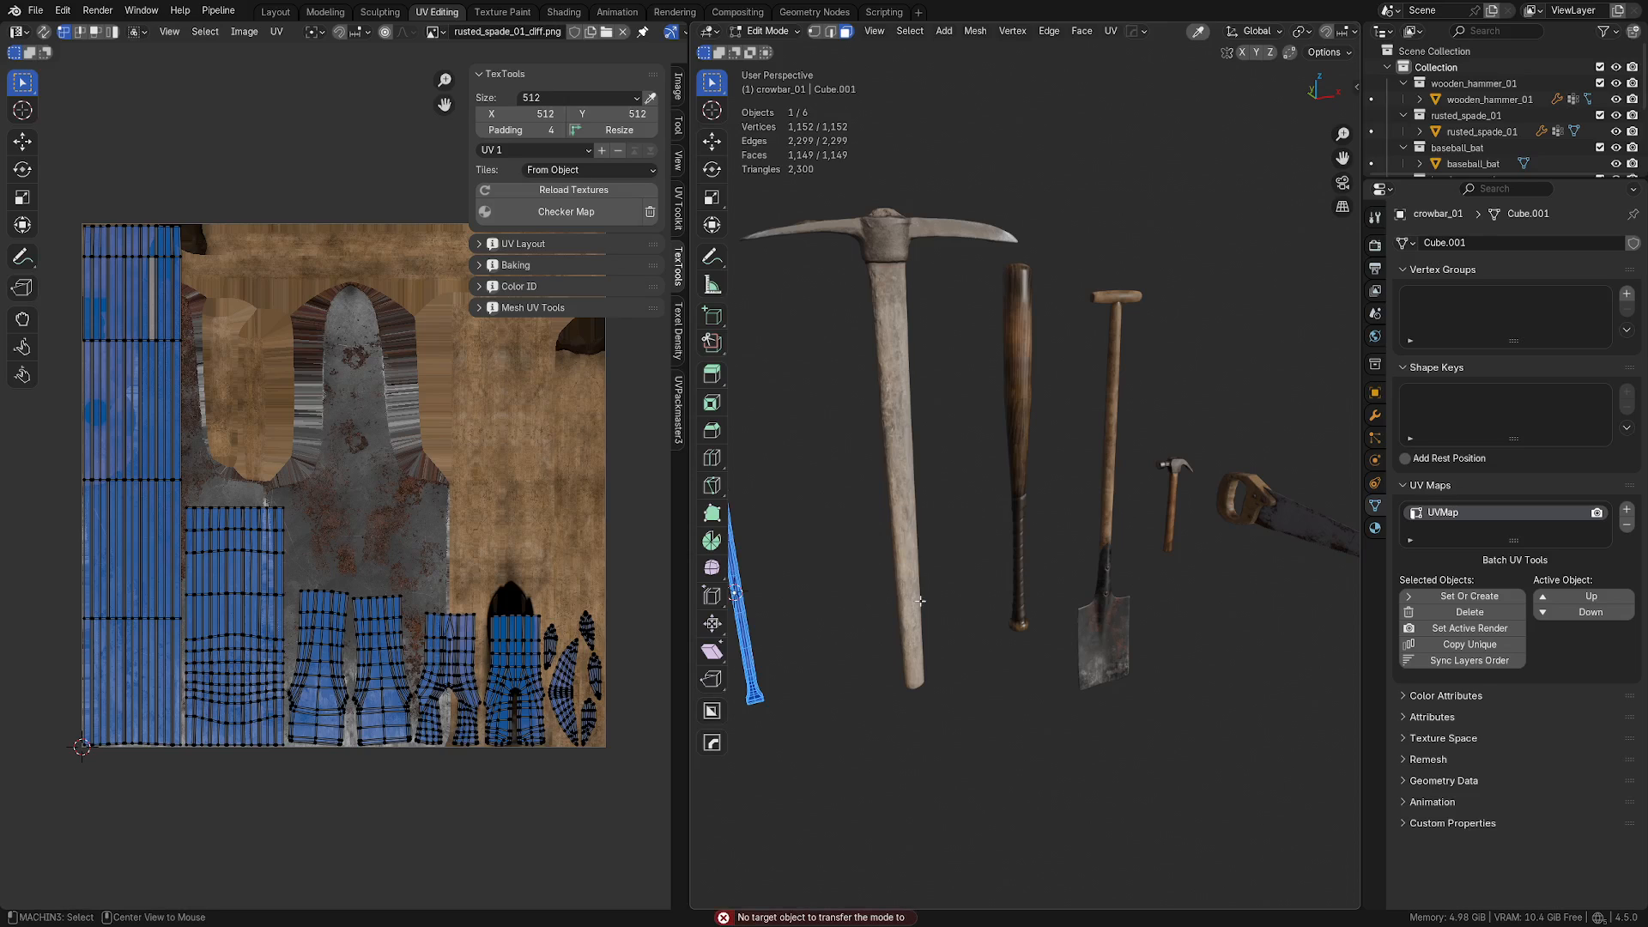
{"action": "key", "text": "alt+q"}
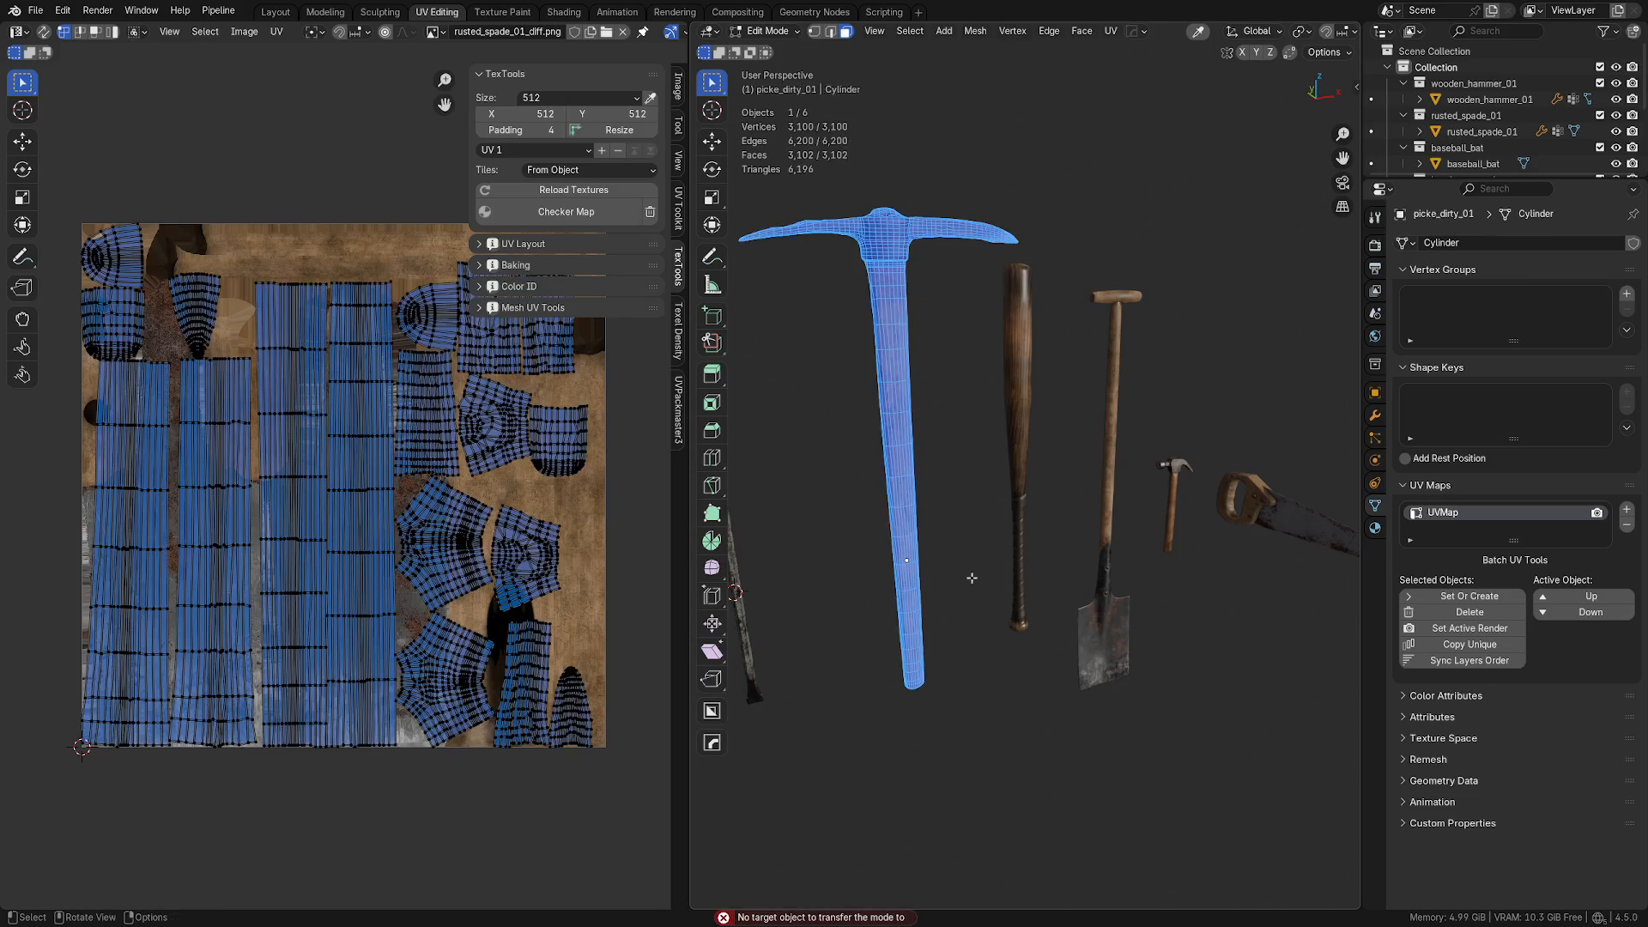
{"action": "key", "text": "alt+q"}
{"action": "key", "text": "alt+q"}
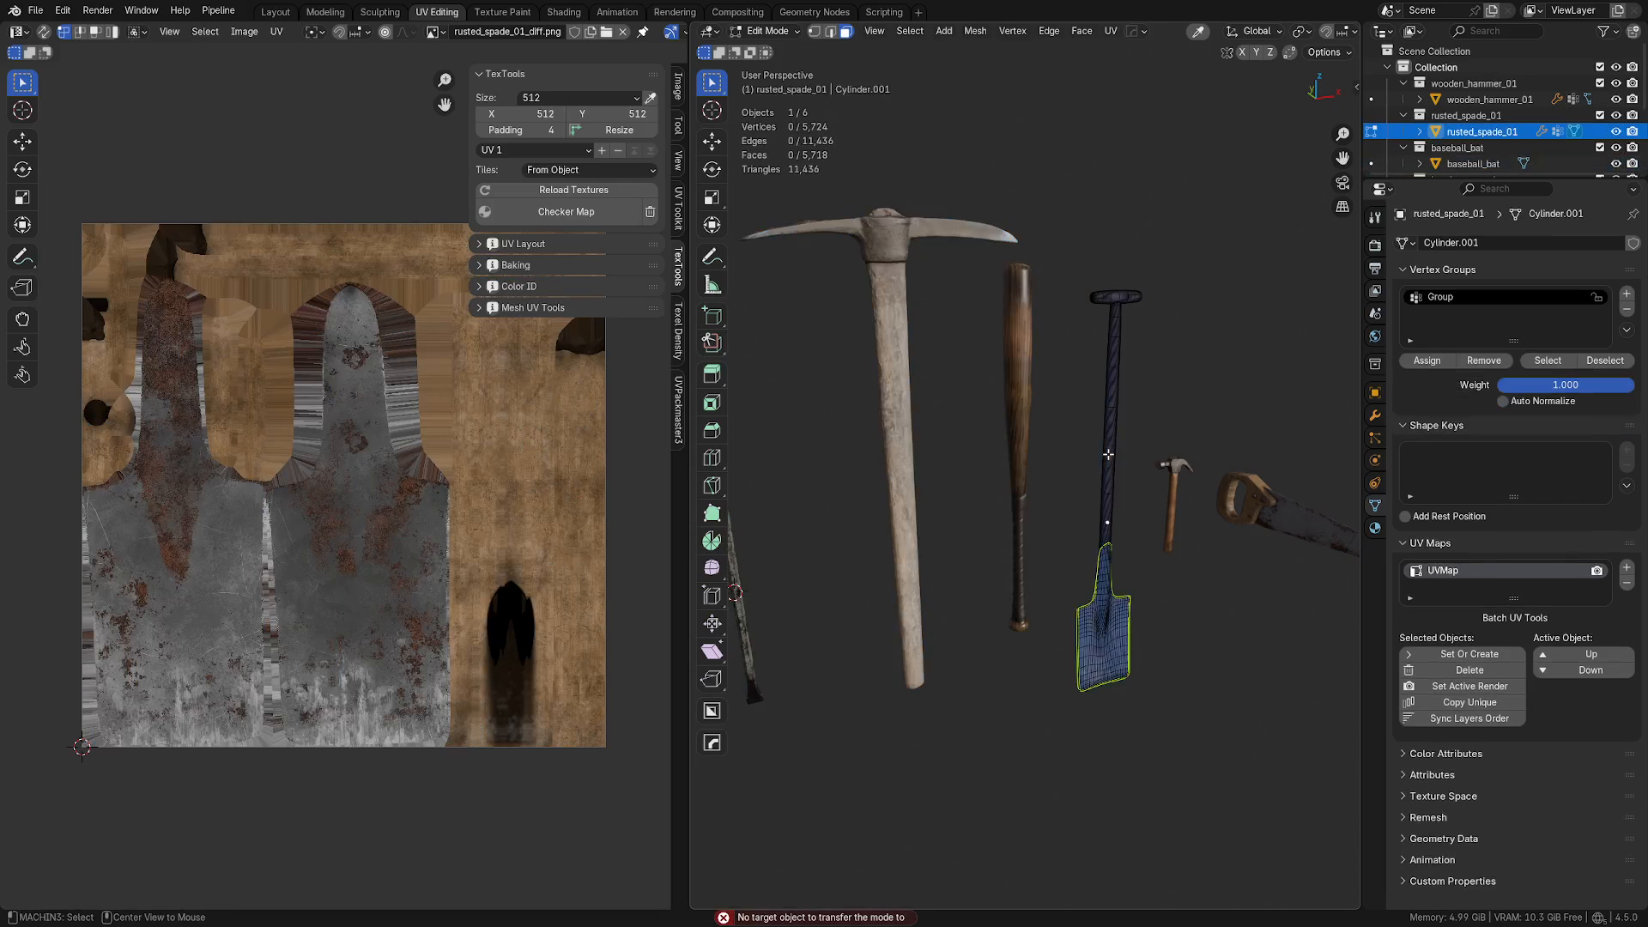
{"action": "key", "text": "alt+q"}
{"action": "key", "text": "a"}
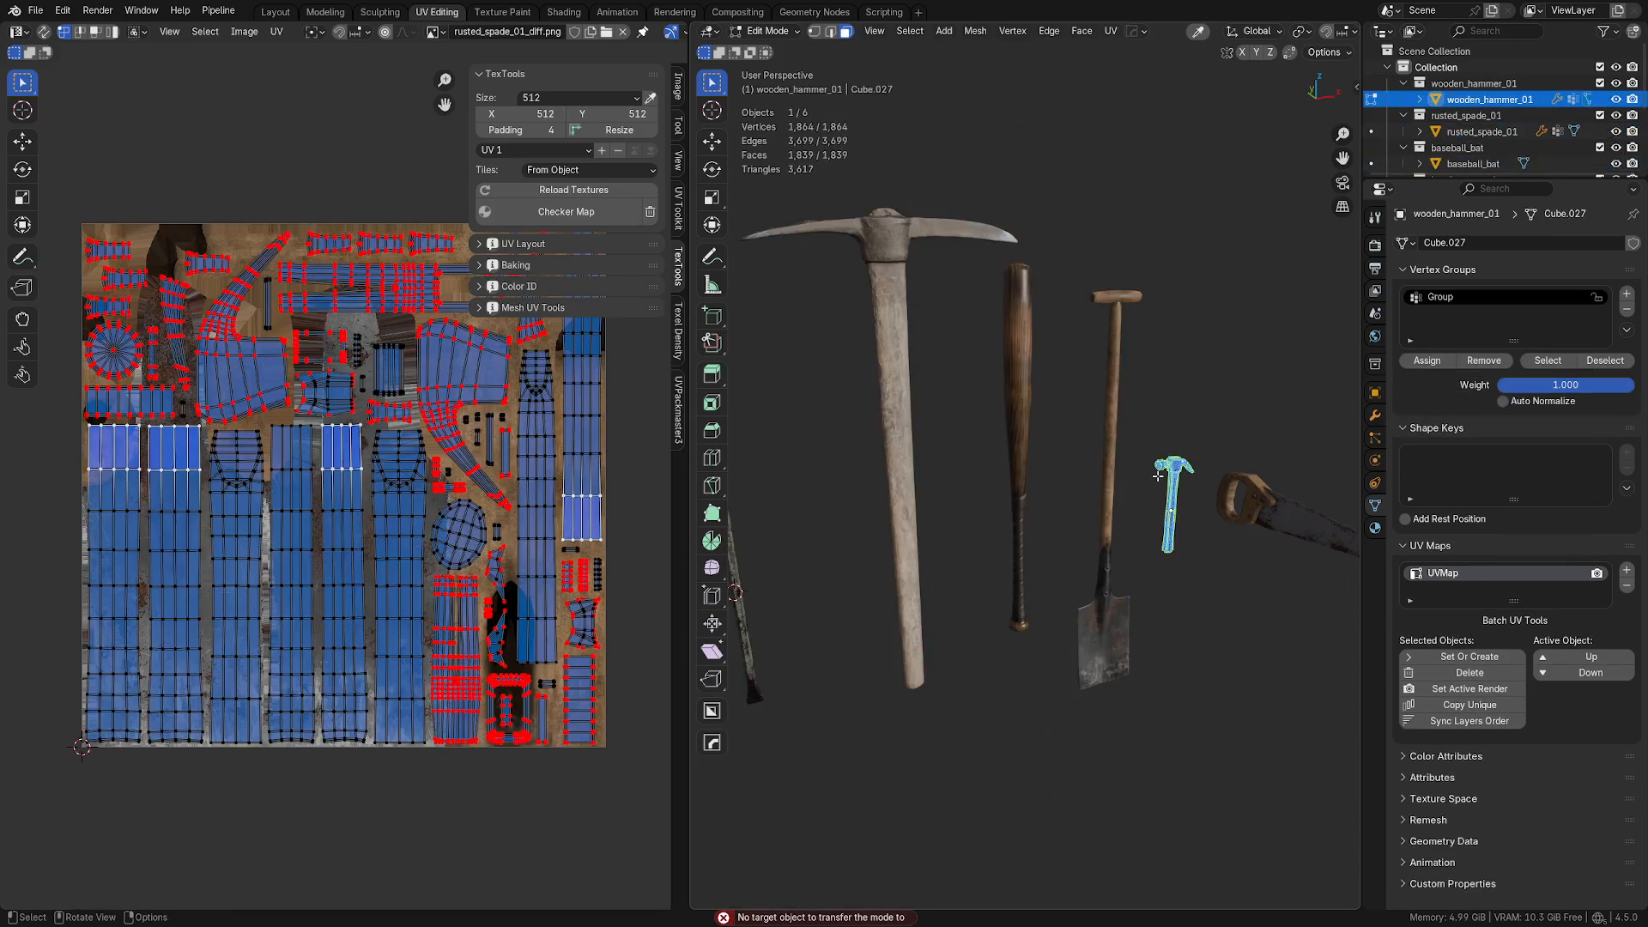
{"action": "key", "text": "alt+q"}
{"action": "key", "text": "a"}
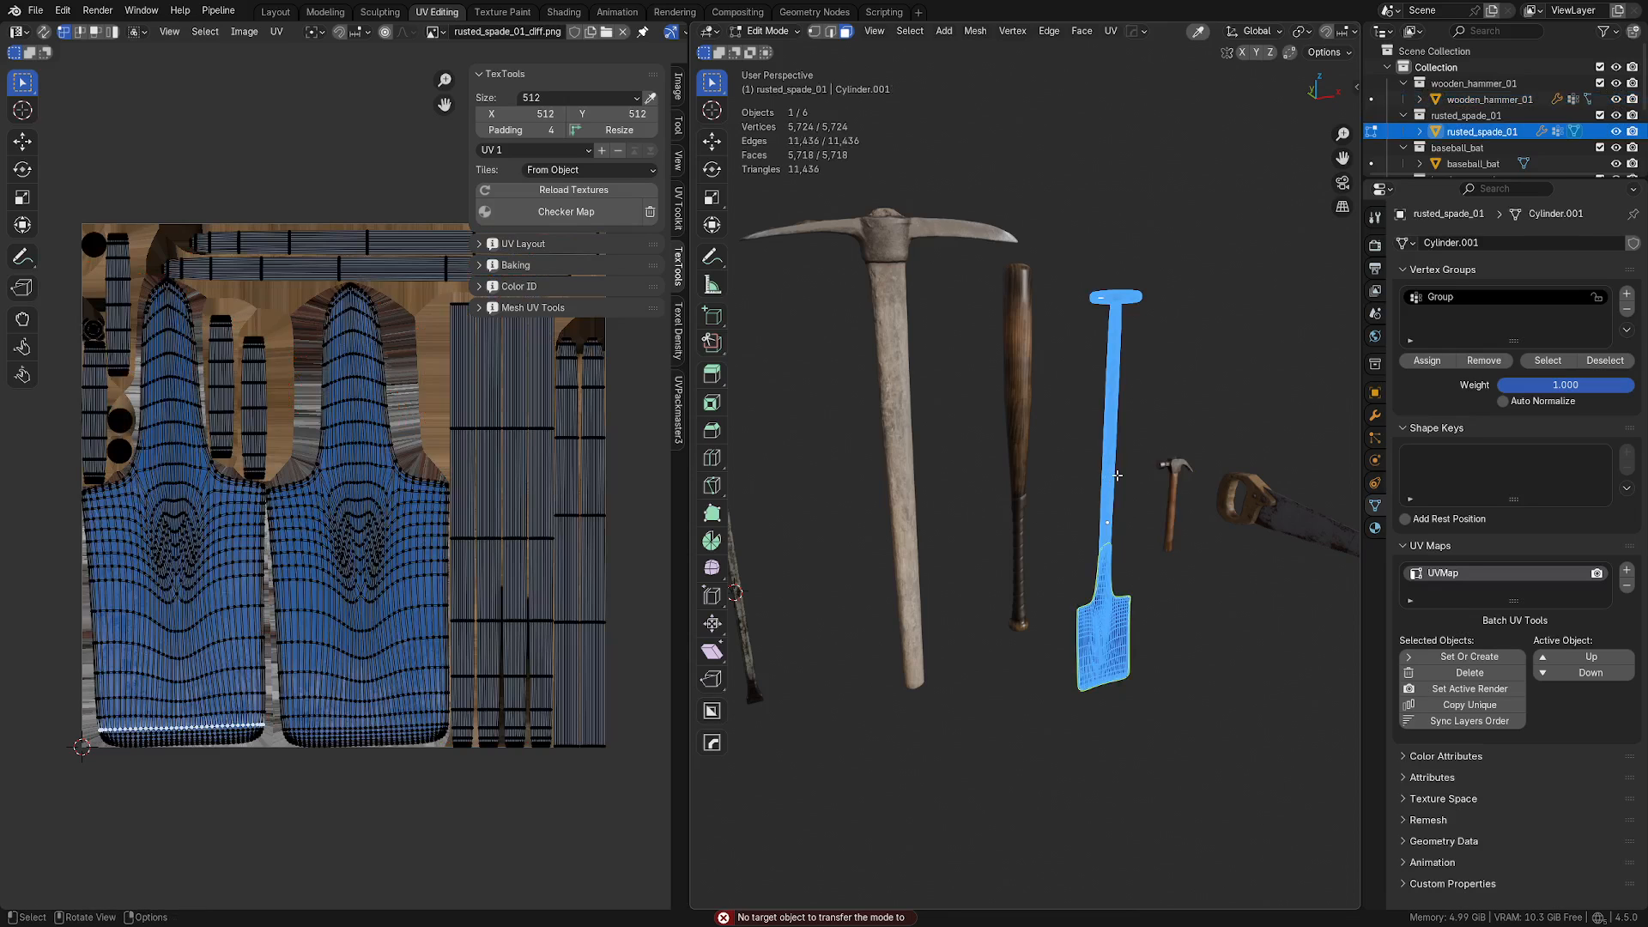
{"action": "key", "text": "alt+q"}
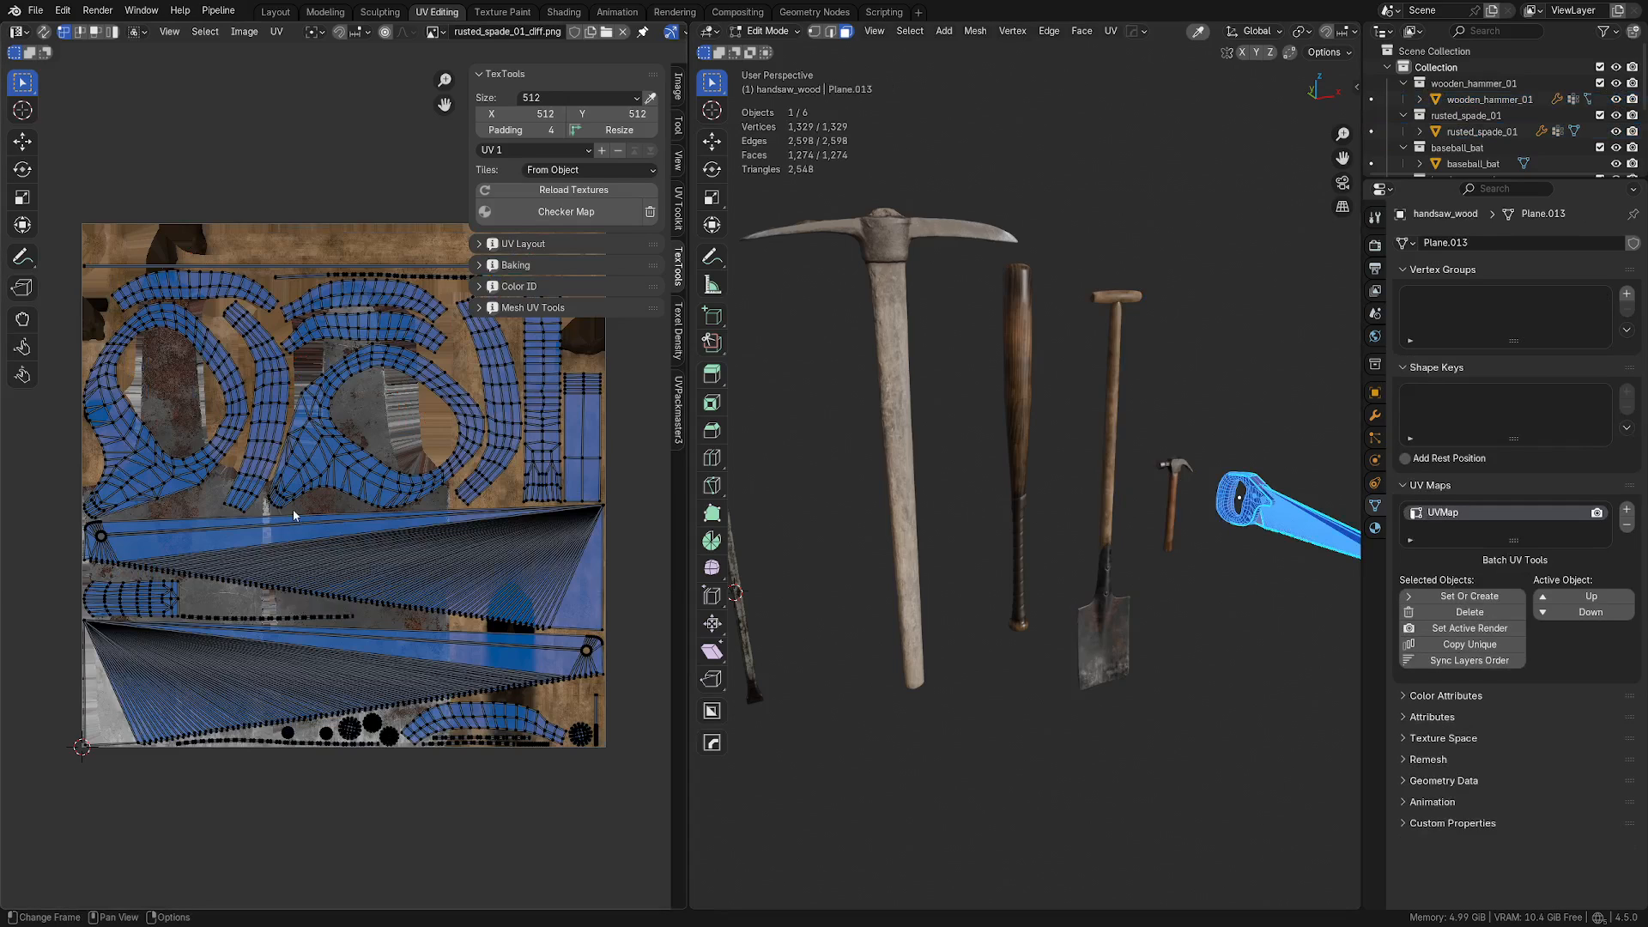
Step: Compare how the pickaxe's, spade's and other tools' existing UV layouts each fill the UV space, with all tools in view
{"action": "scroll", "coordinate": [1037, 544], "scroll_direction": "down", "scroll_amount": 1}
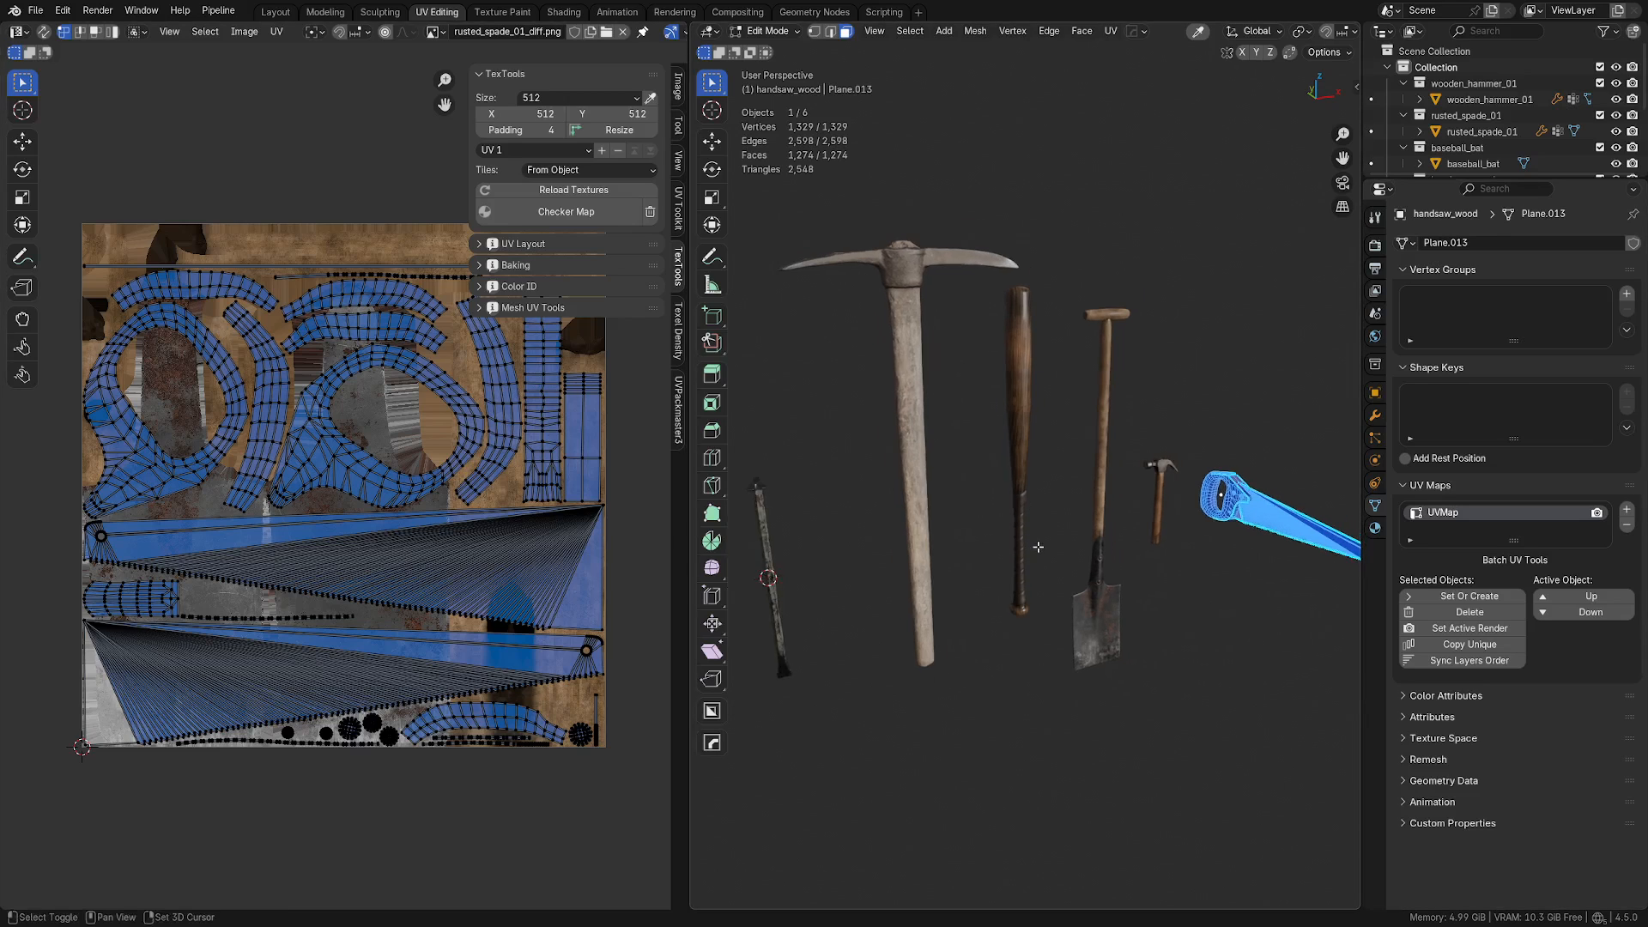
{"action": "middle_click_drag", "start_coordinate": [1037, 544], "coordinate": [1073, 554], "text": "shift"}
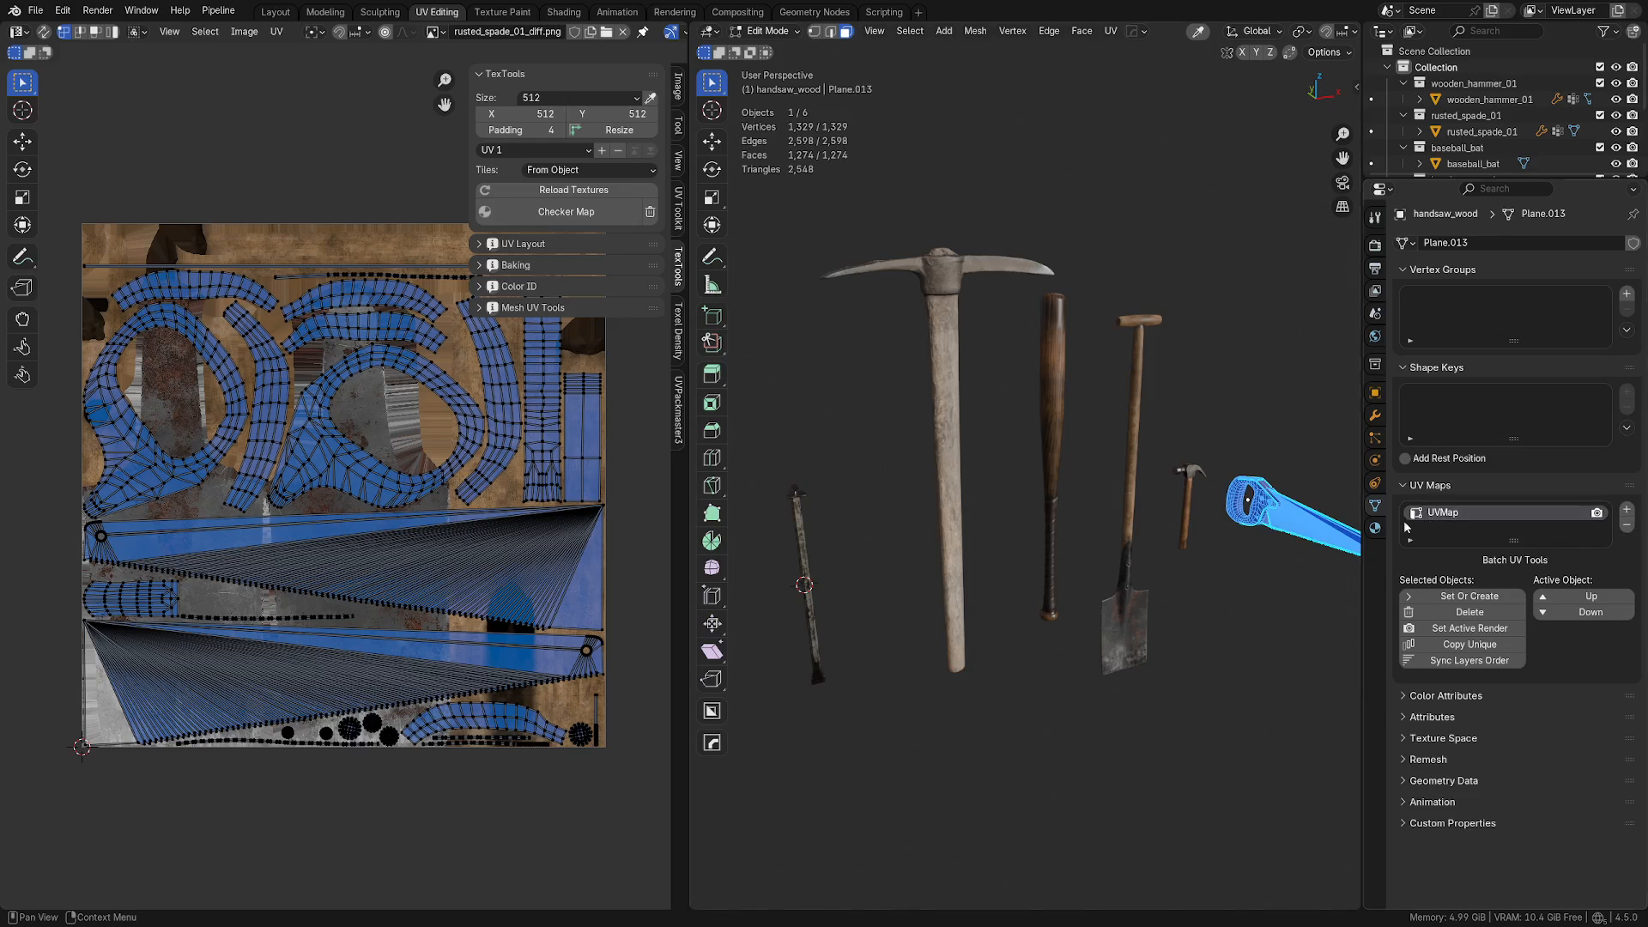
{"action": "key", "text": "alt+q"}
{"action": "key", "text": "alt+q"}
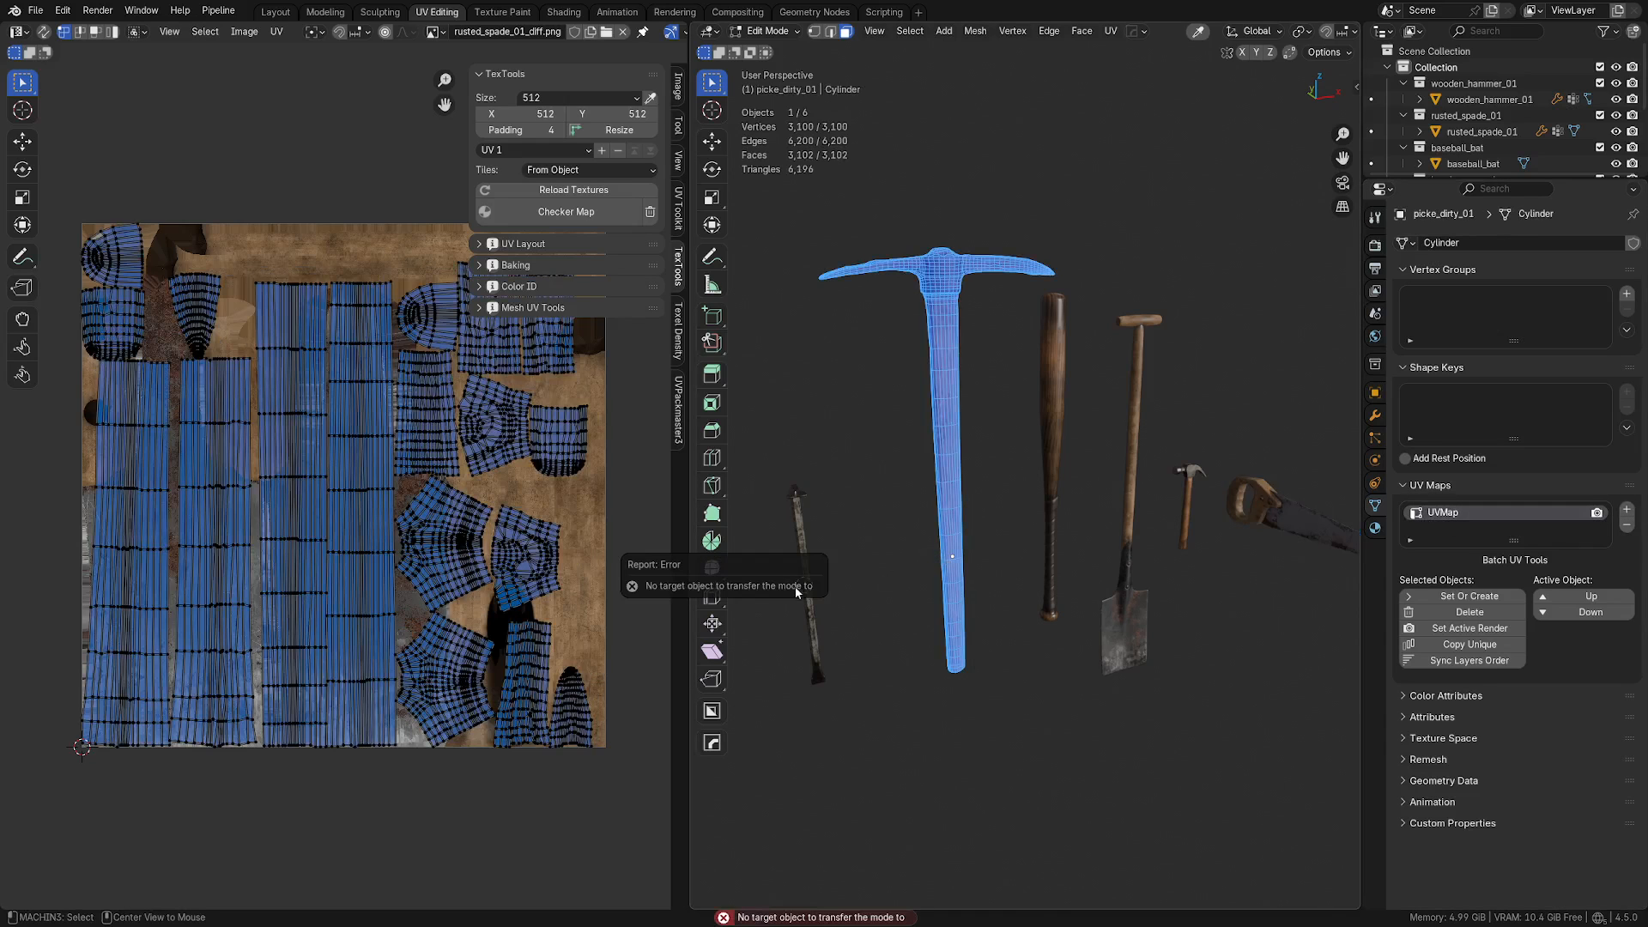
{"action": "key", "text": "alt+q"}
{"action": "key", "text": "alt+q"}
{"action": "key", "text": "alt+q"}
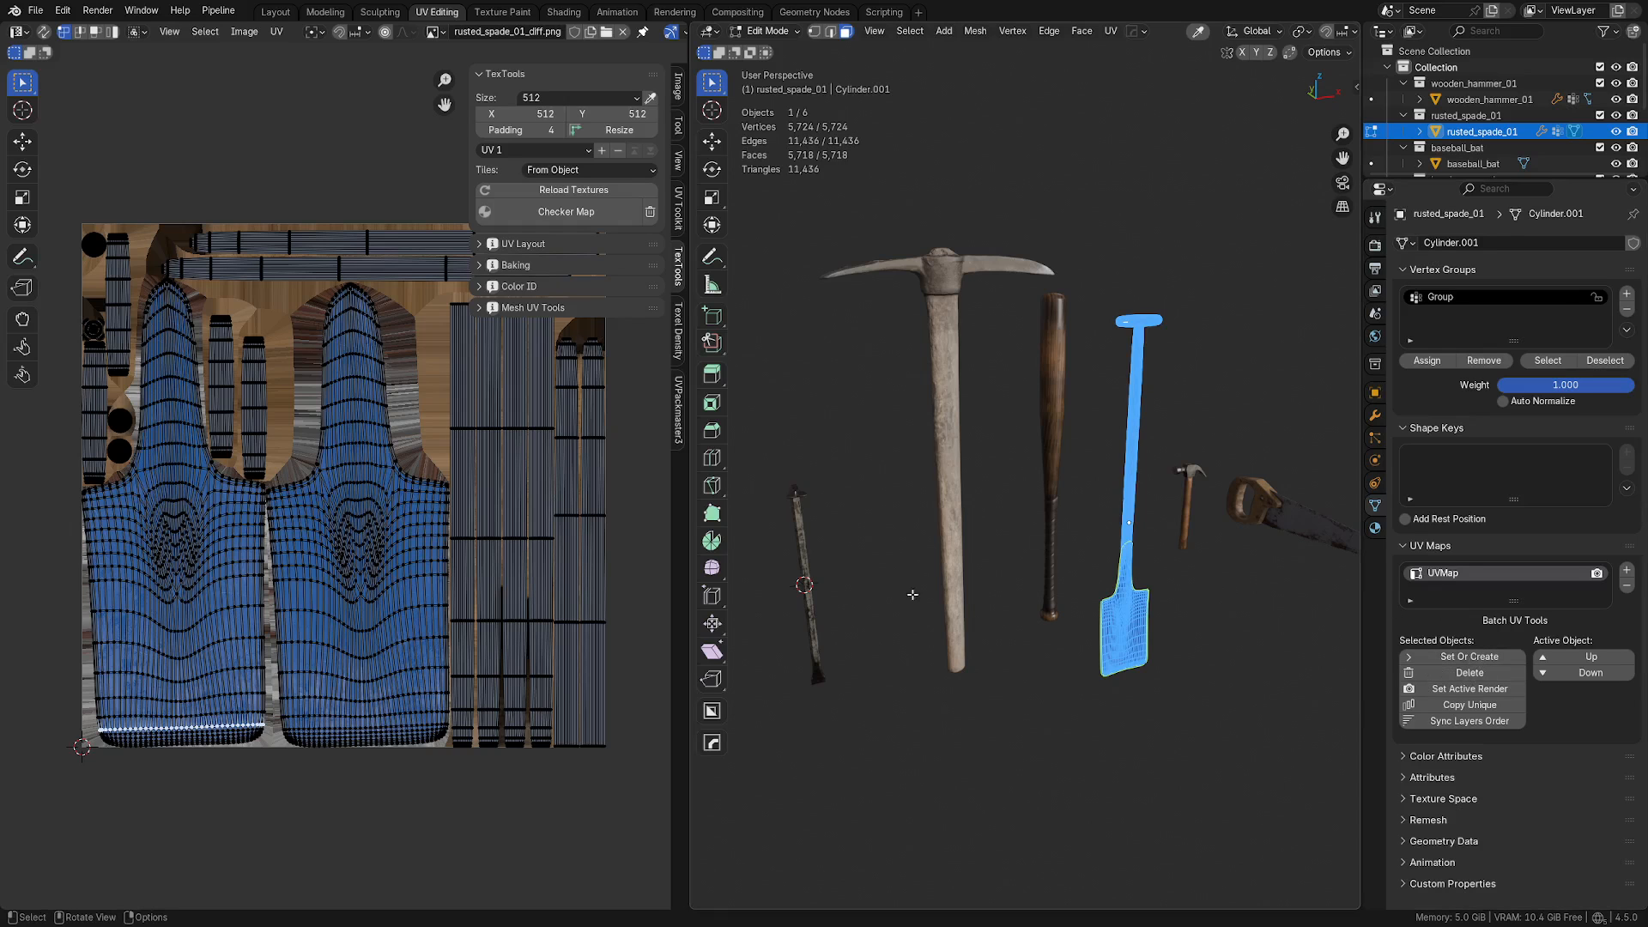
{"action": "key", "text": "alt+q"}
Step: Return to Object Mode and add a second UV map named UVMap2 to the crowbar
{"action": "key", "text": "ctrl+Tab"}
{"action": "left_click", "coordinate": [949, 512]}
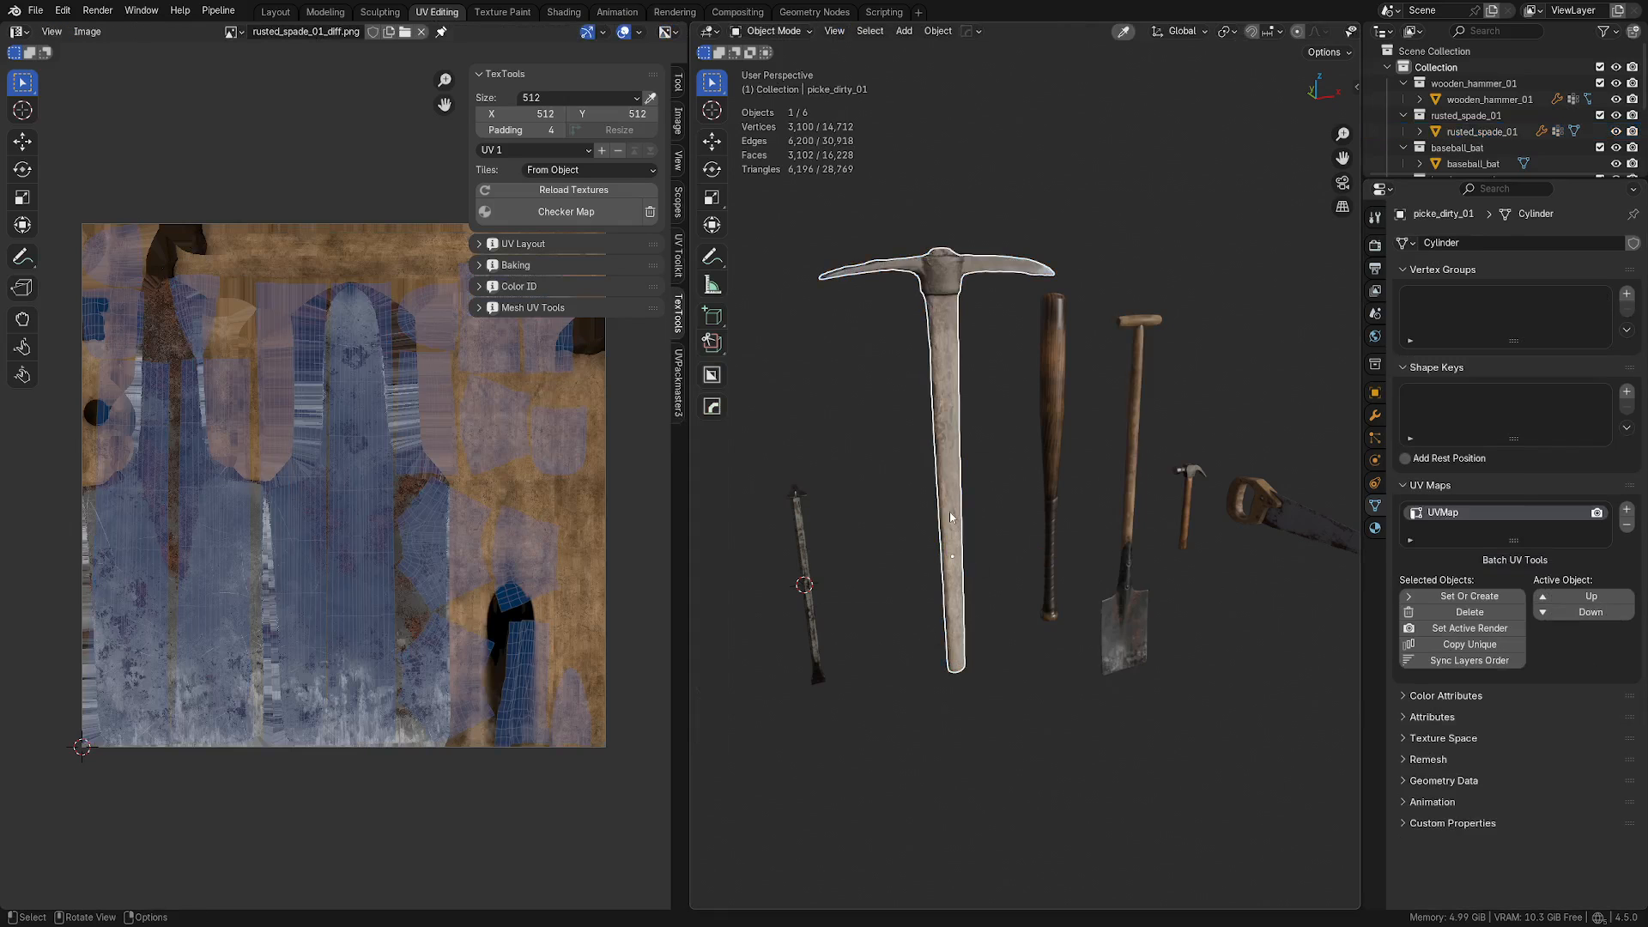
{"action": "left_click", "coordinate": [818, 561]}
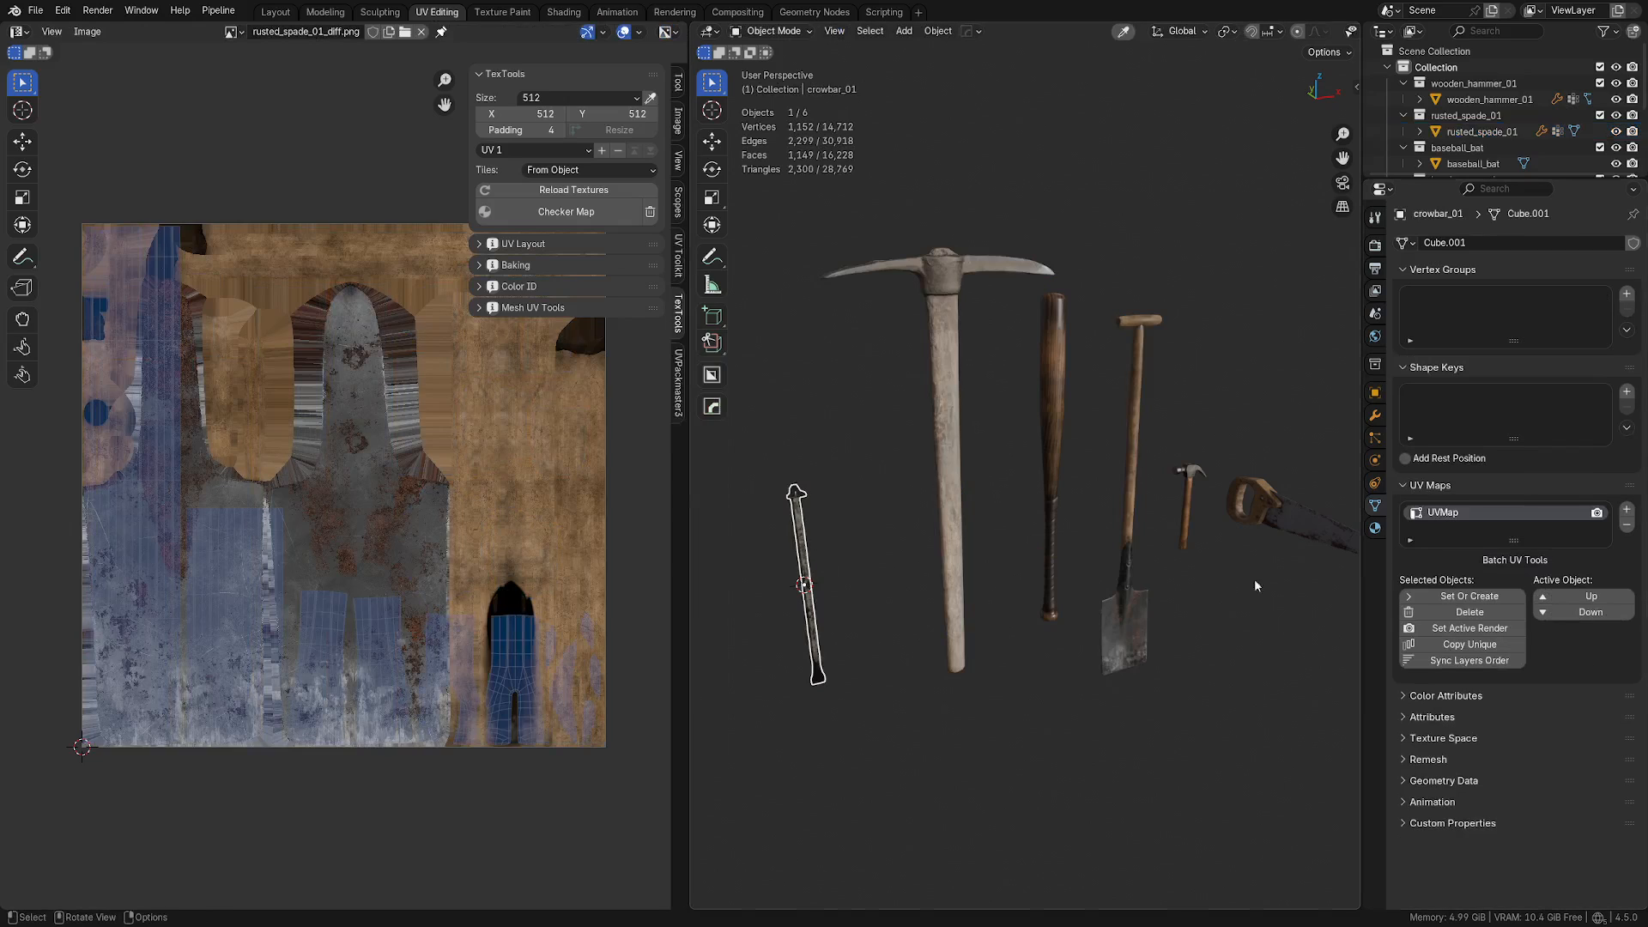
{"action": "middle_click_drag", "start_coordinate": [1076, 603], "coordinate": [1091, 610], "text": "shift"}
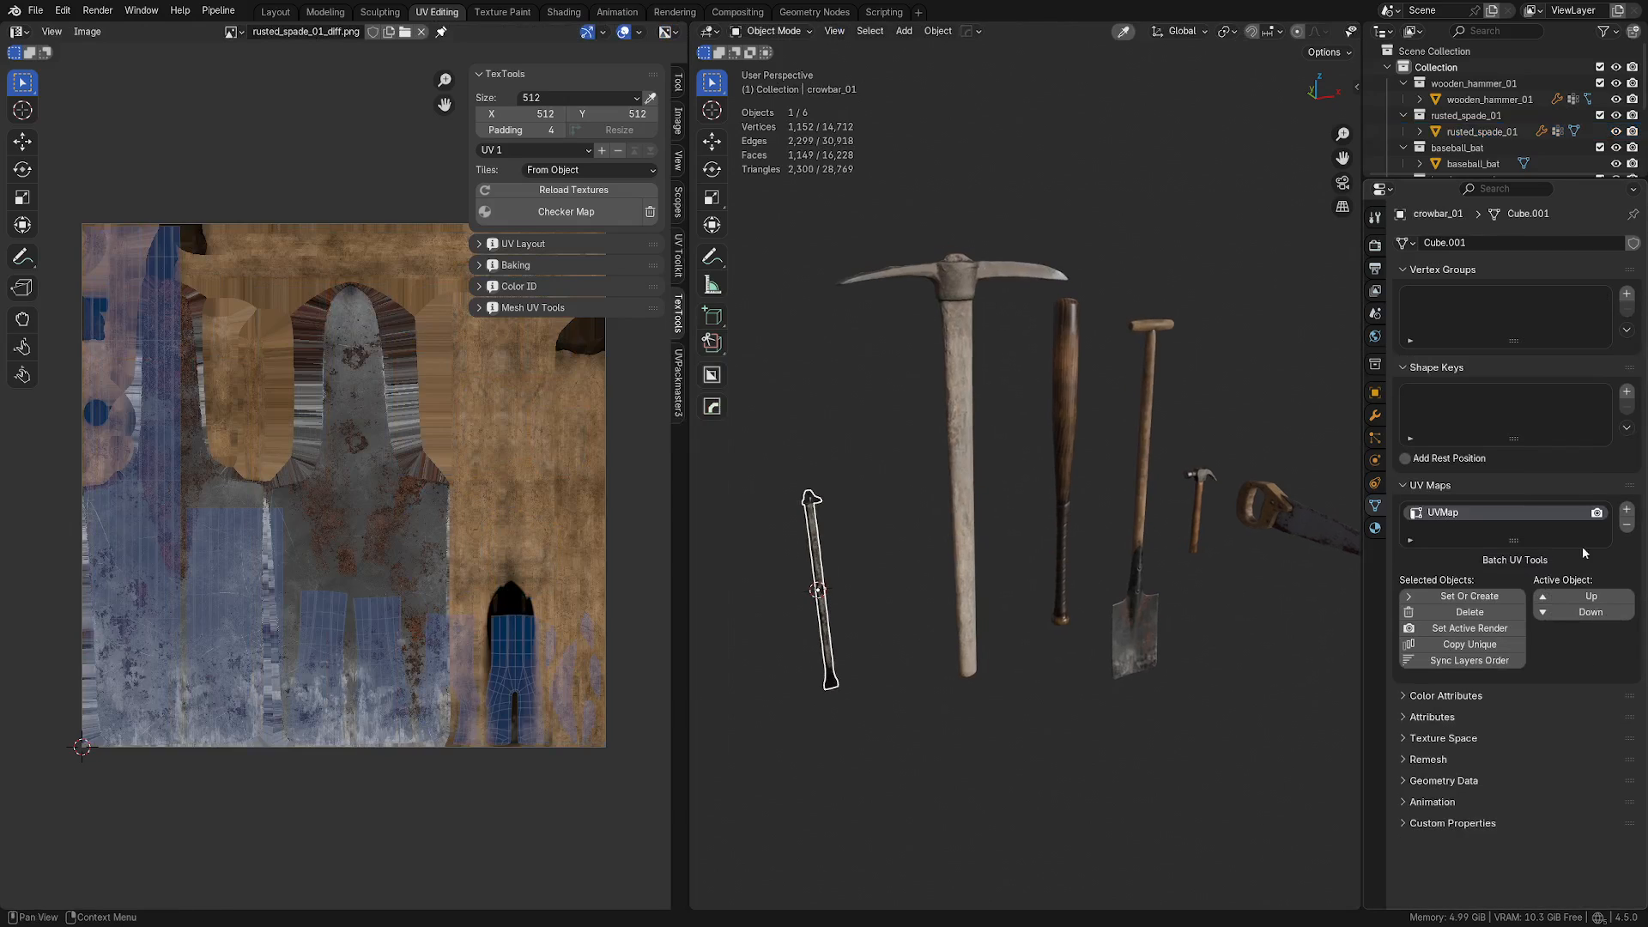
{"action": "left_click", "coordinate": [1627, 510]}
{"action": "double_click", "coordinate": [1468, 530]}
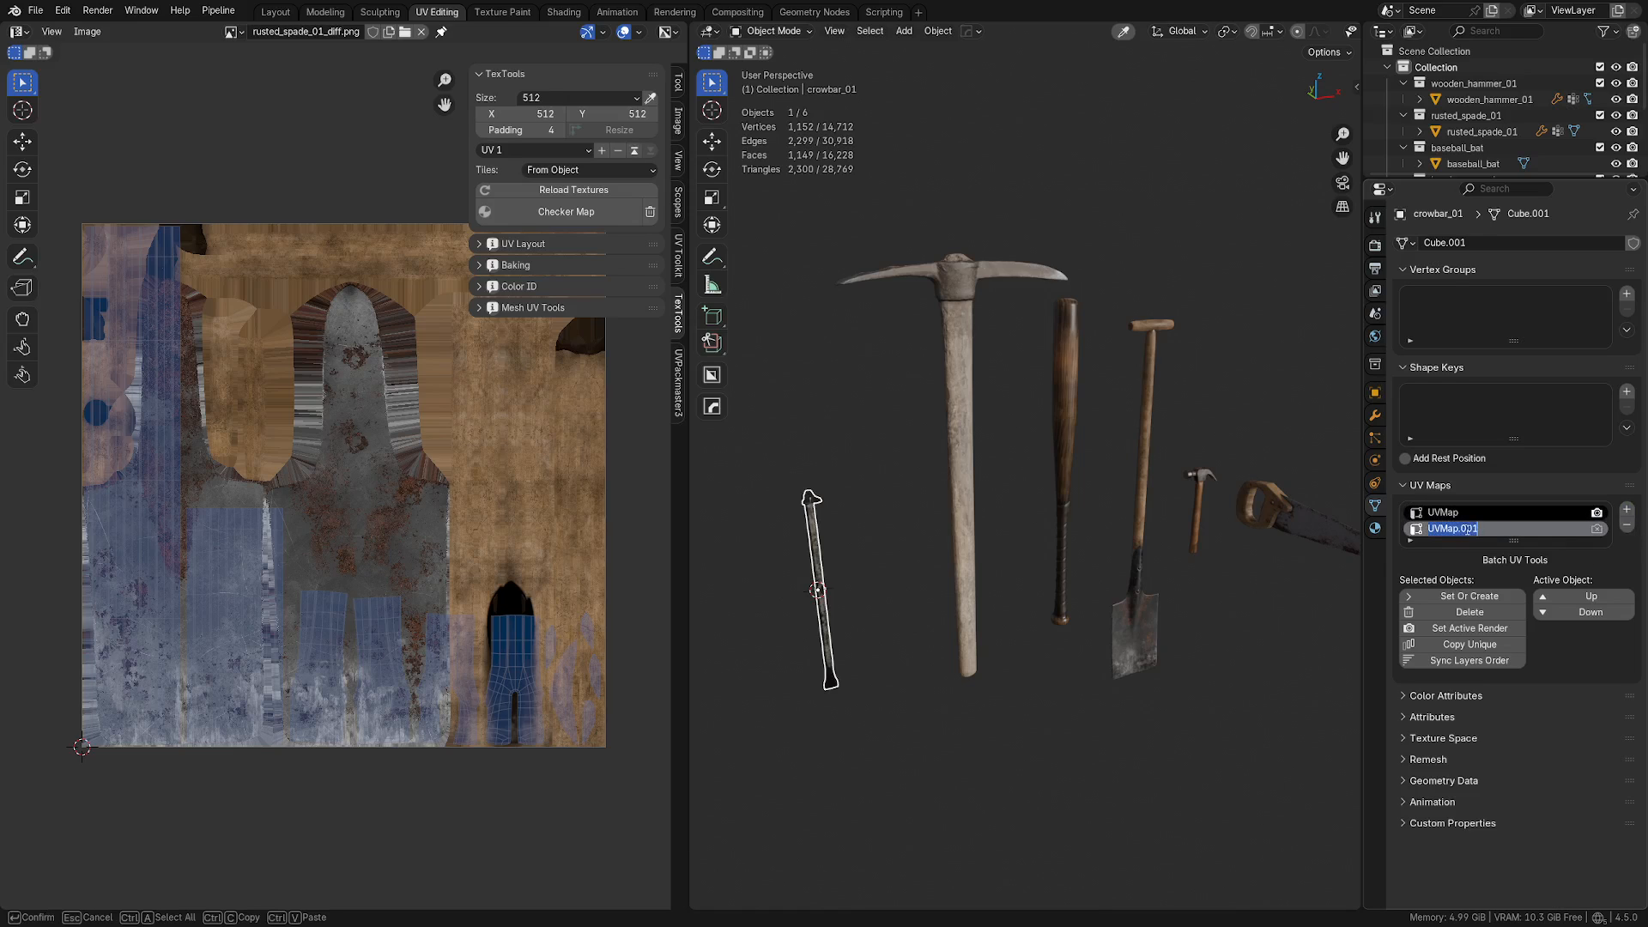
{"action": "type", "text": "UVMap2"}
{"action": "key", "text": "Return"}
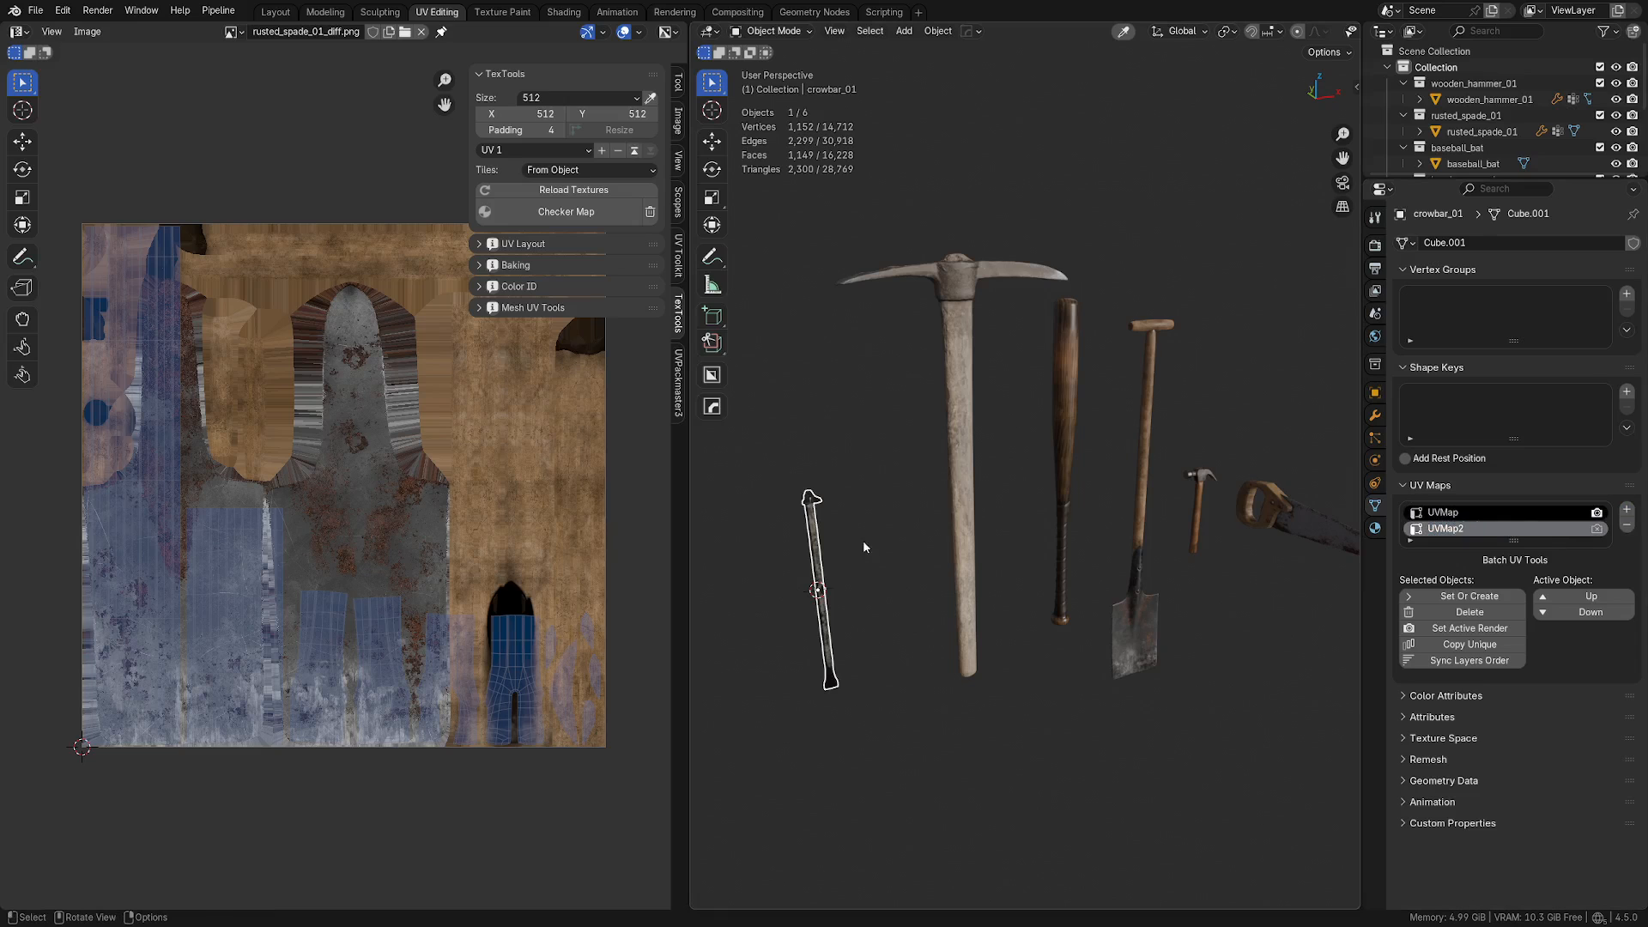
Step: Select all six tools with the crowbar active and set or create its UVMap2 layer on every selected object
{"action": "left_click", "coordinate": [1299, 533]}
{"action": "left_click_drag", "start_coordinate": [910, 696], "coordinate": [1199, 448], "text": "shift"}
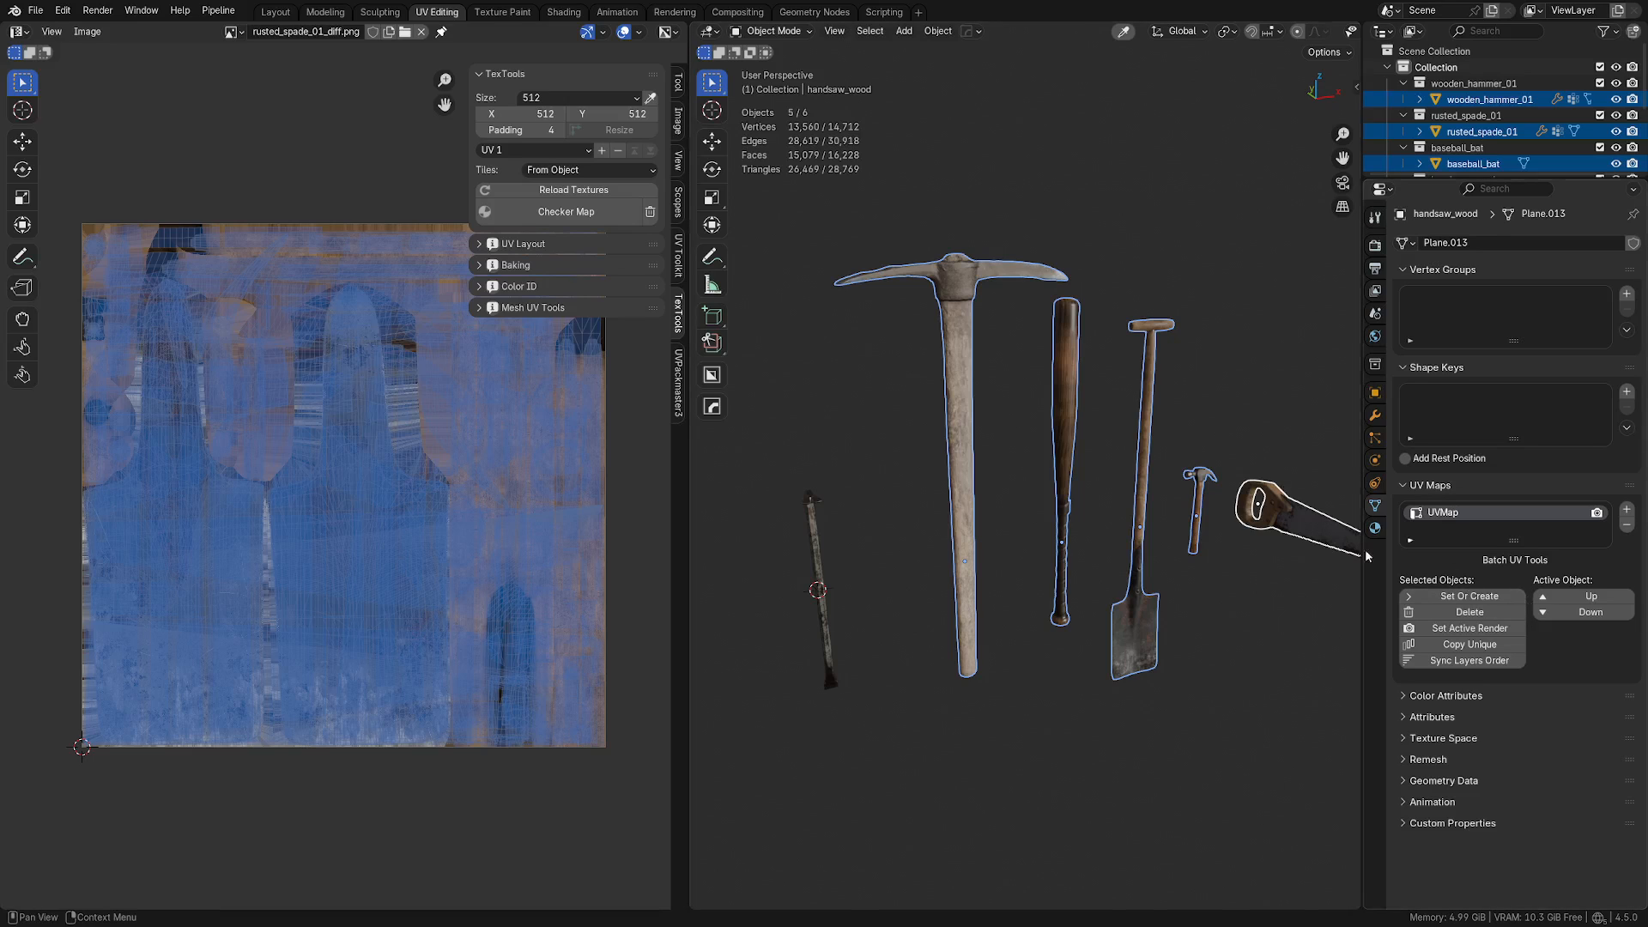
{"action": "left_click", "coordinate": [813, 532], "text": "shift"}
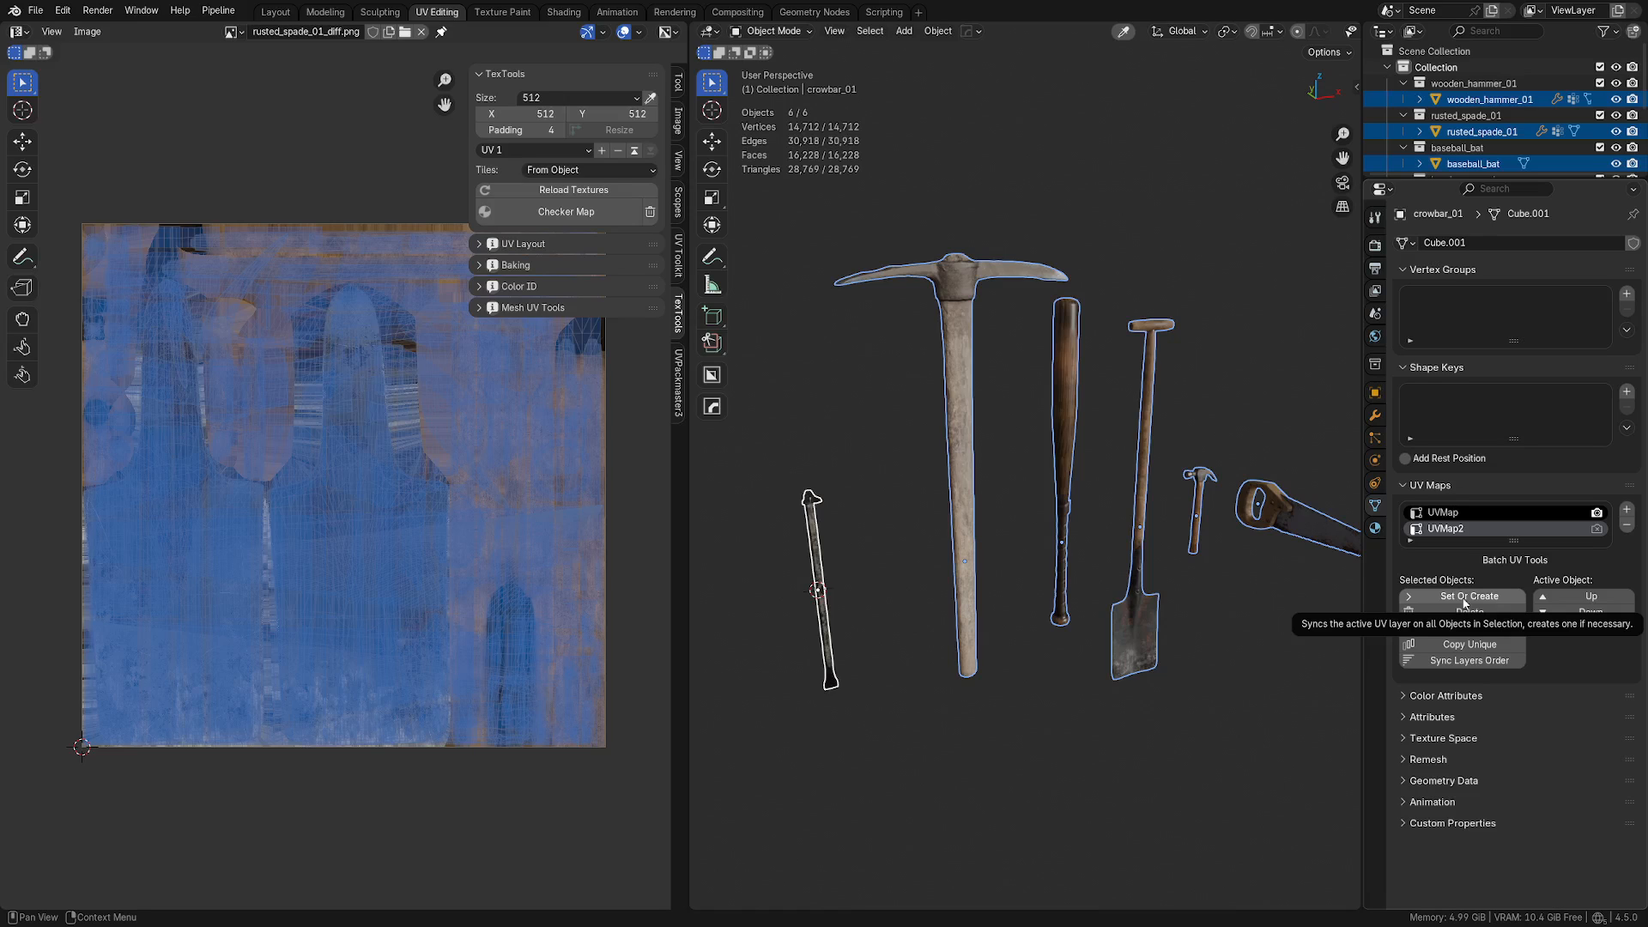
{"action": "left_click", "coordinate": [1143, 596]}
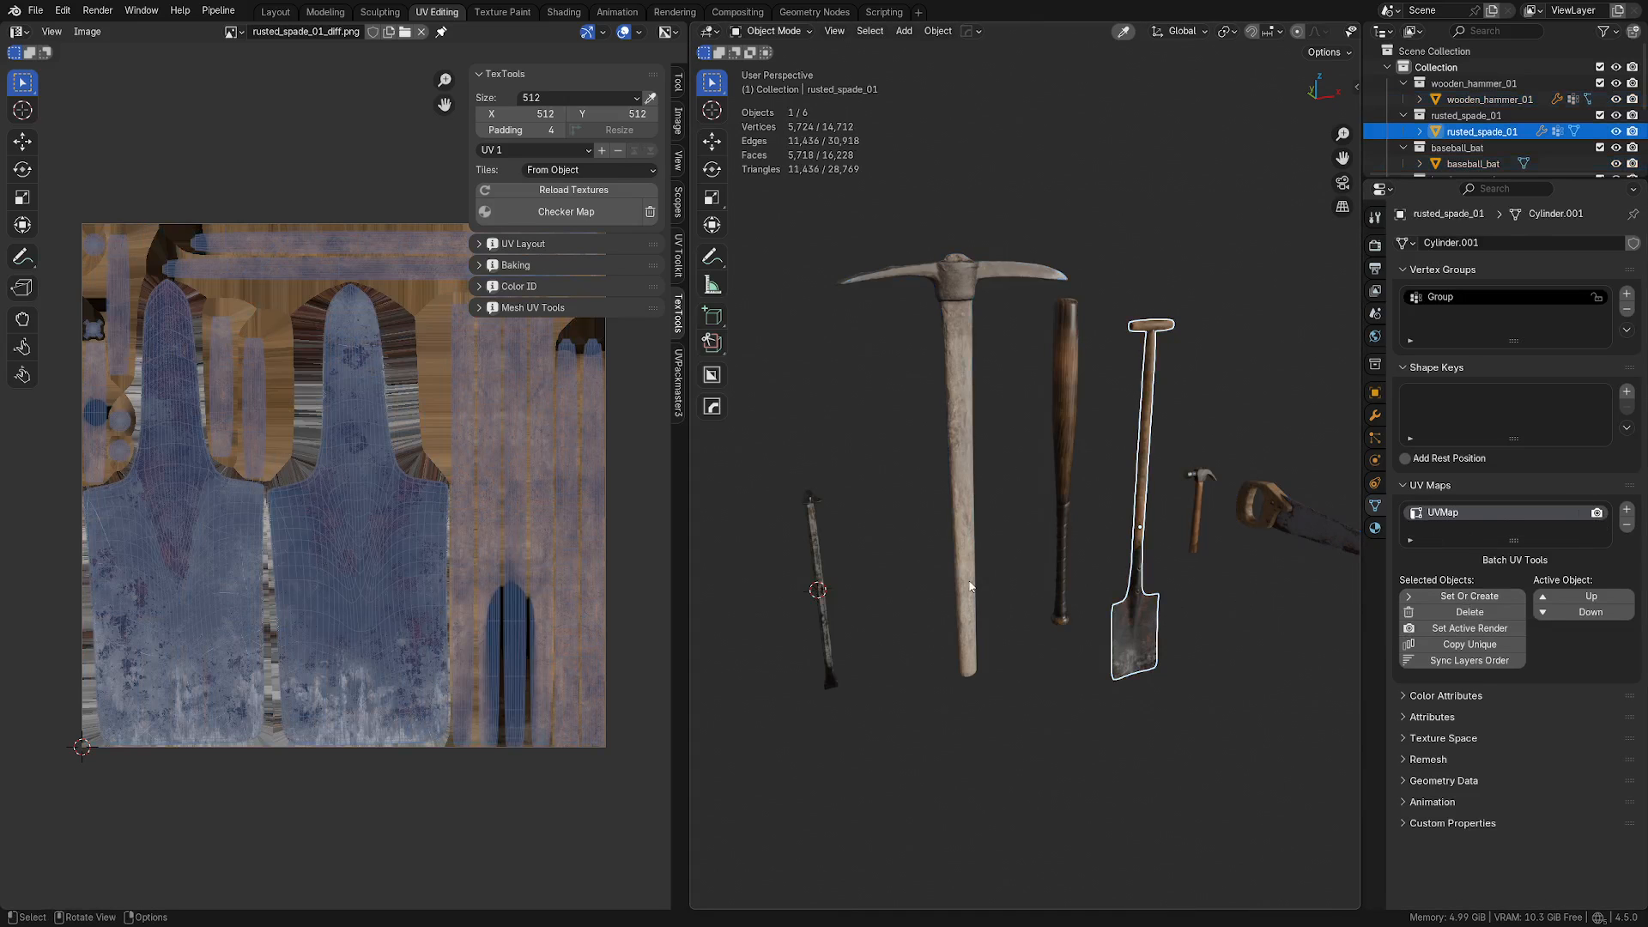
{"action": "key", "text": "a"}
{"action": "left_click", "coordinate": [810, 556], "text": "shift"}
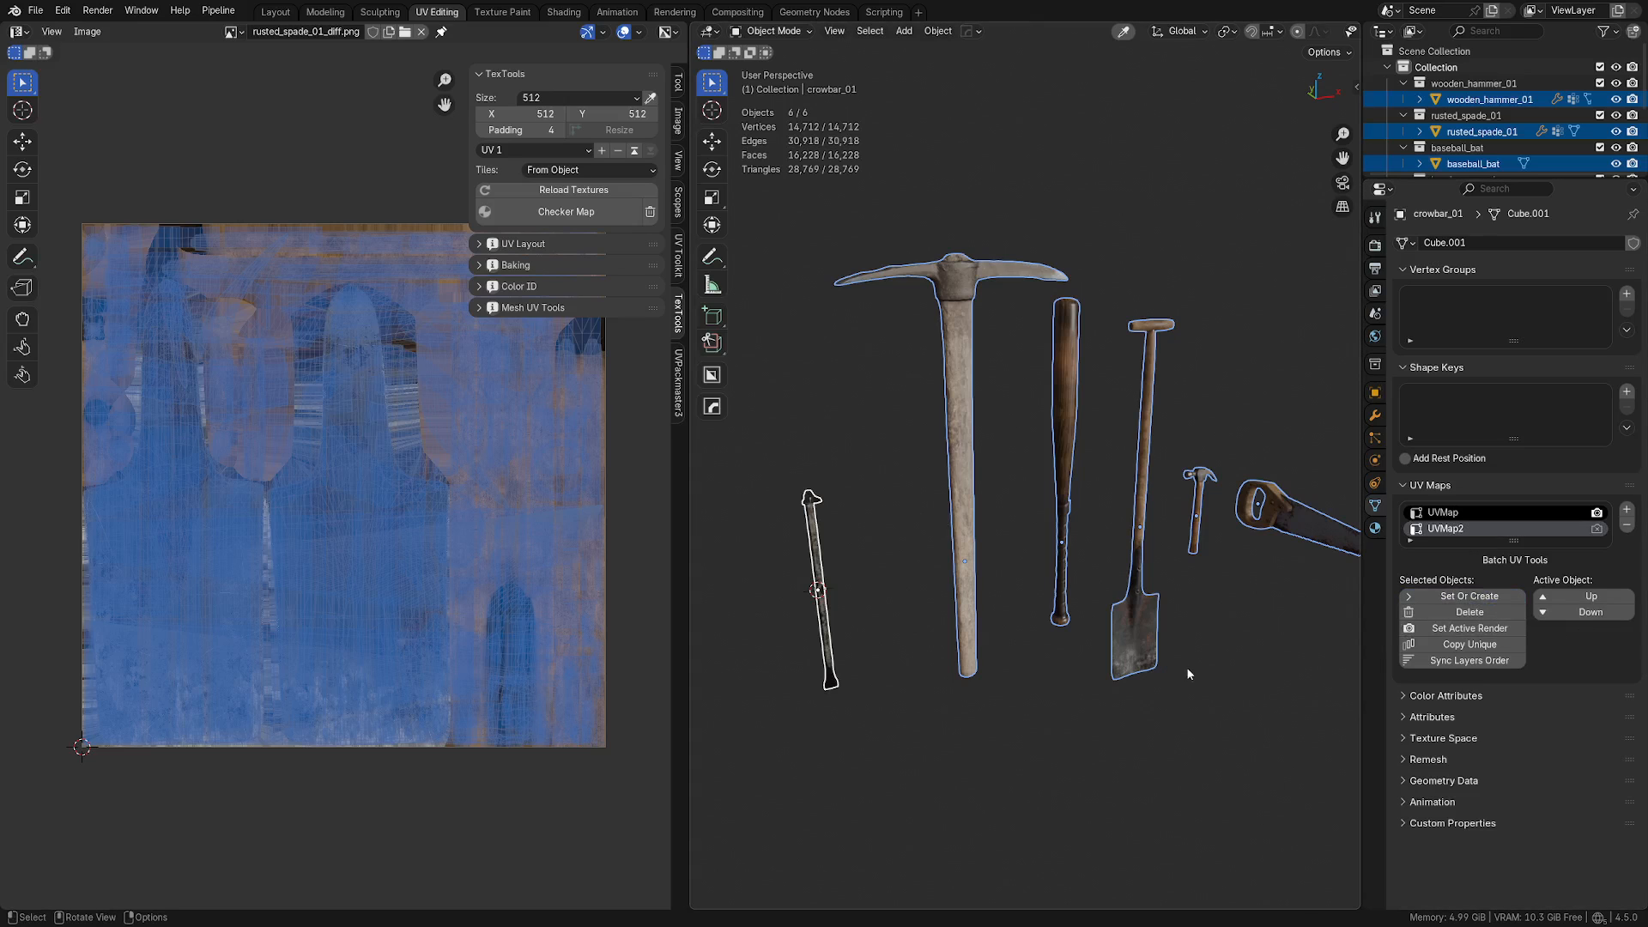
Step: Check the UV map lists of the spade, hammer, baseball bat and crowbar for the shared UVMap2 layer, and reselect all tools
{"action": "left_click", "coordinate": [1100, 621]}
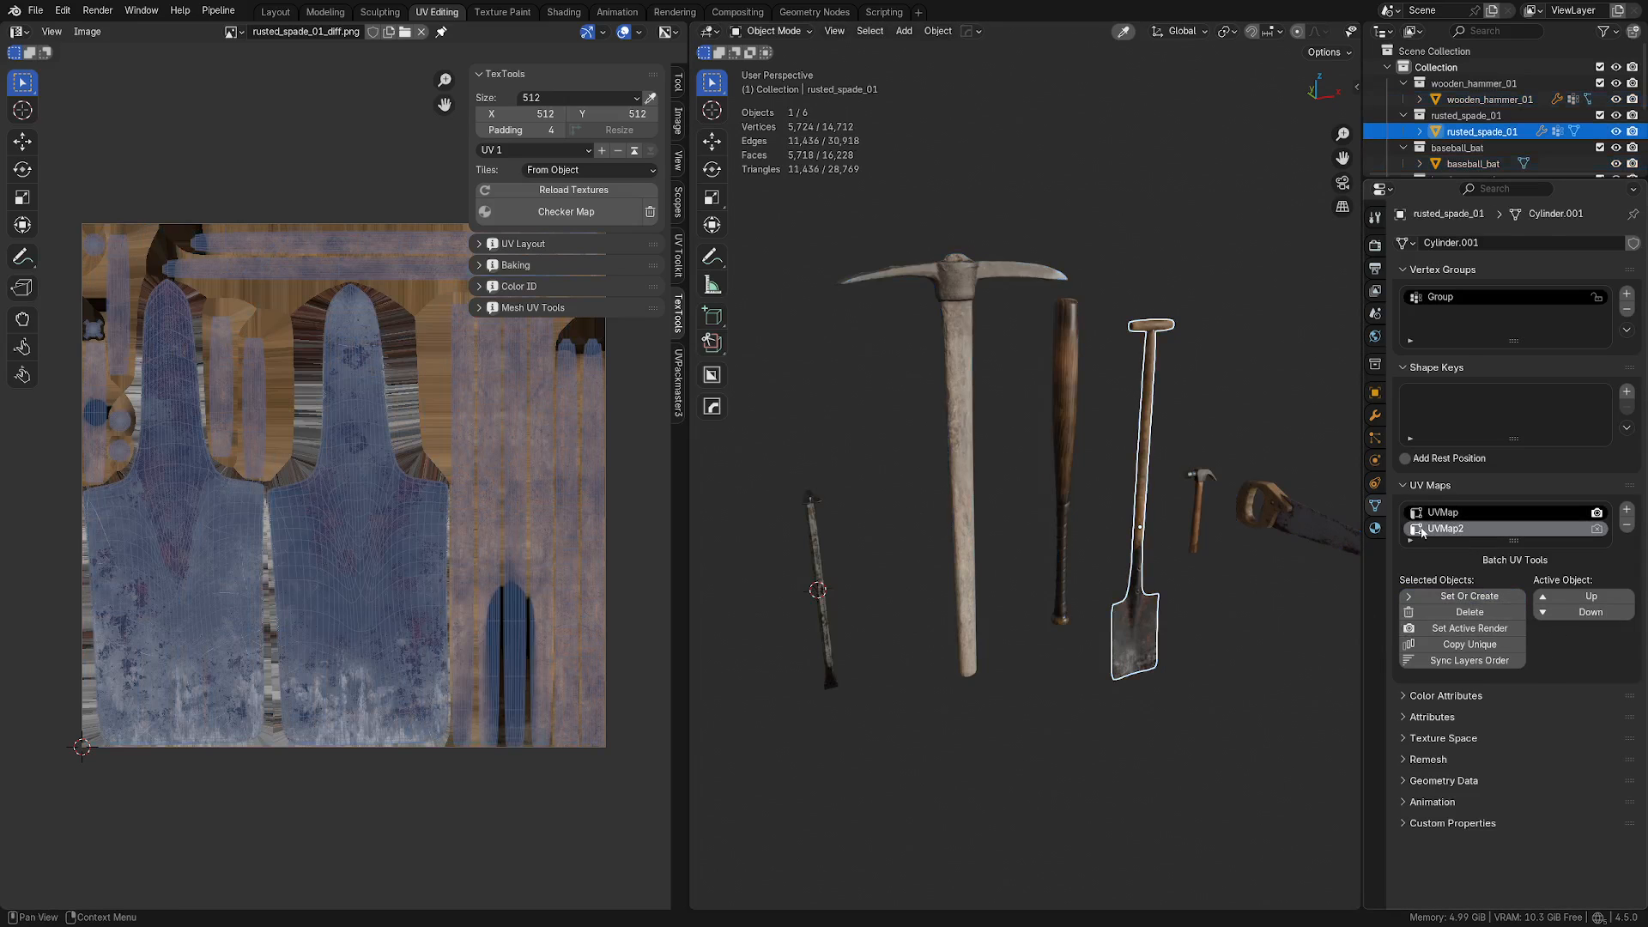
{"action": "left_click", "coordinate": [1310, 537]}
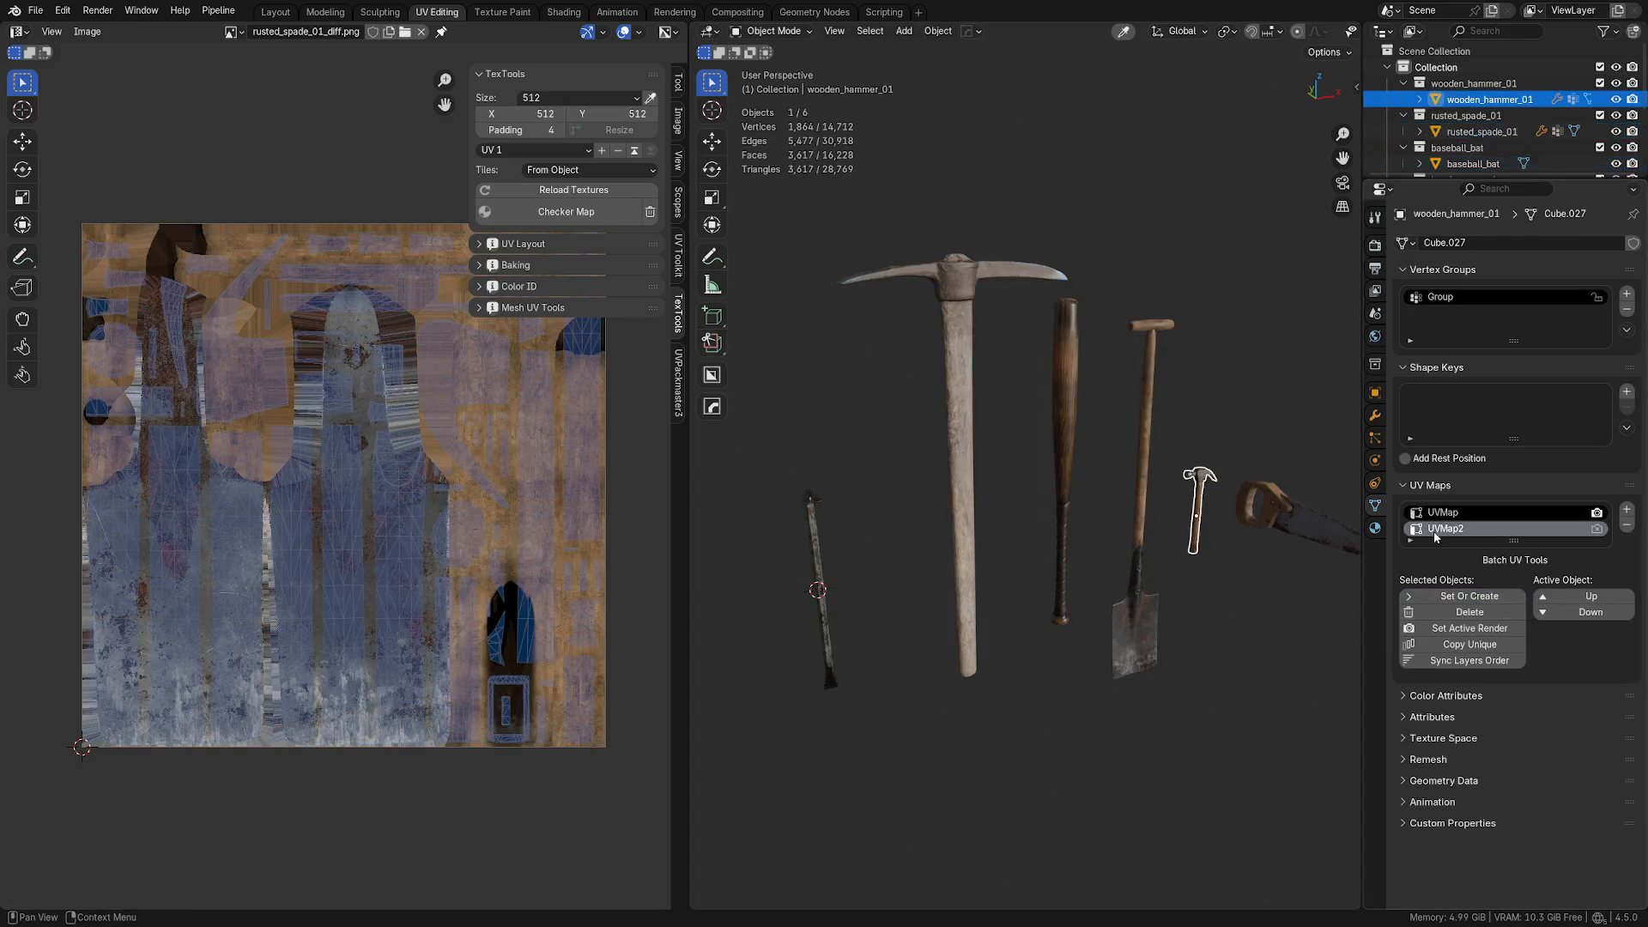
{"action": "left_click", "coordinate": [1060, 503]}
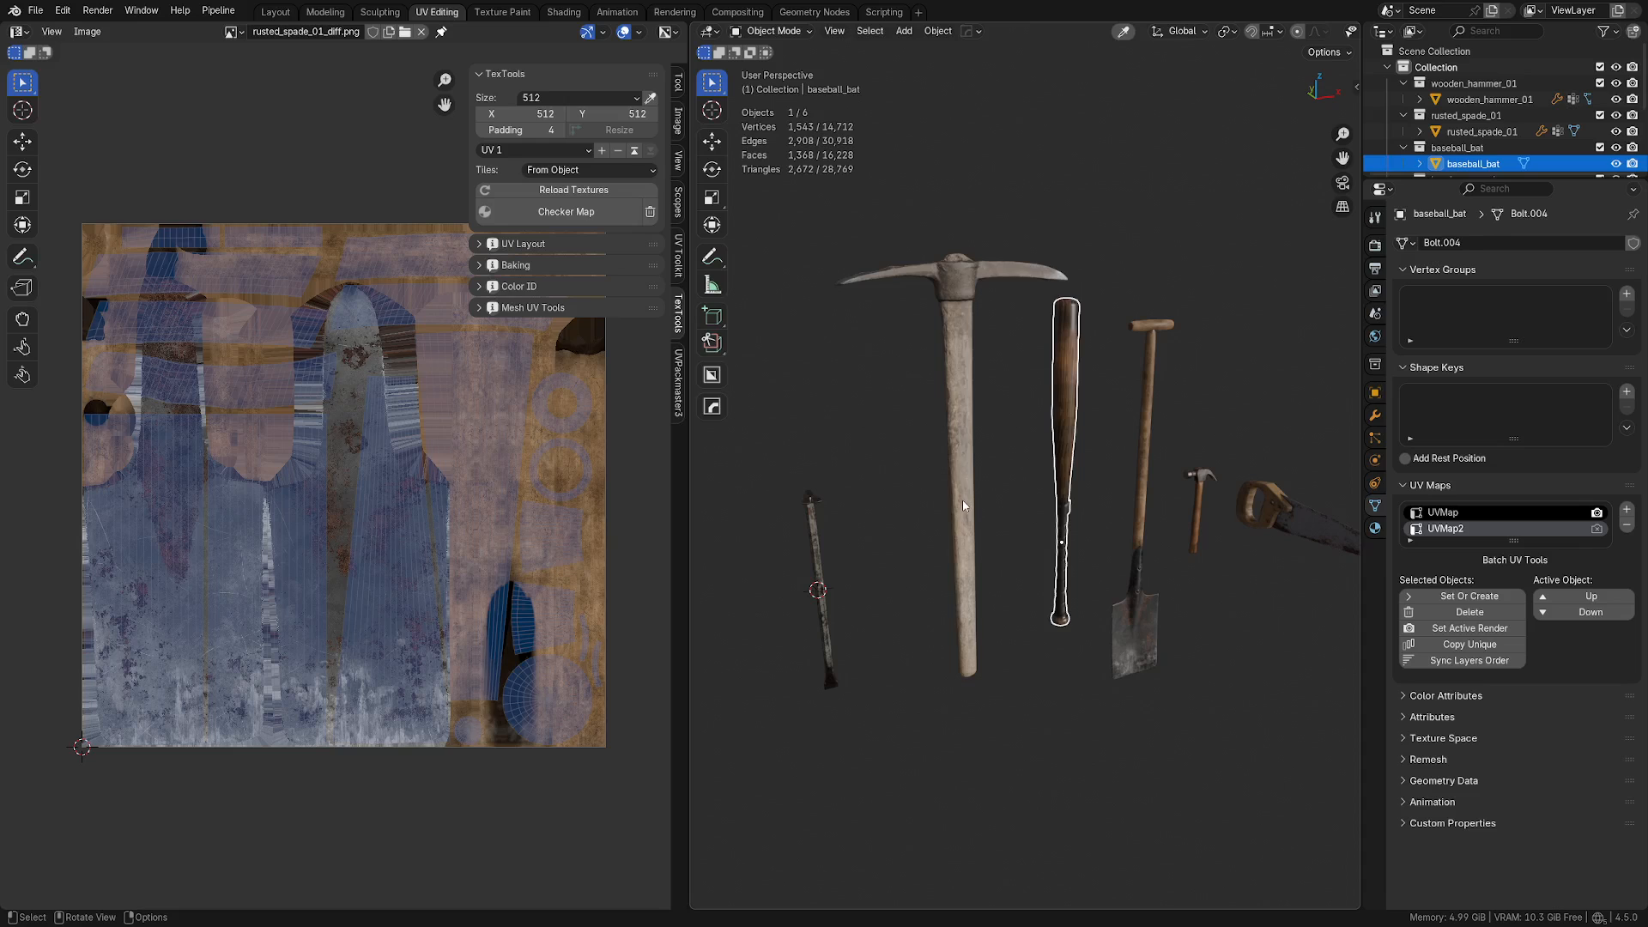
{"action": "left_click", "coordinate": [822, 554]}
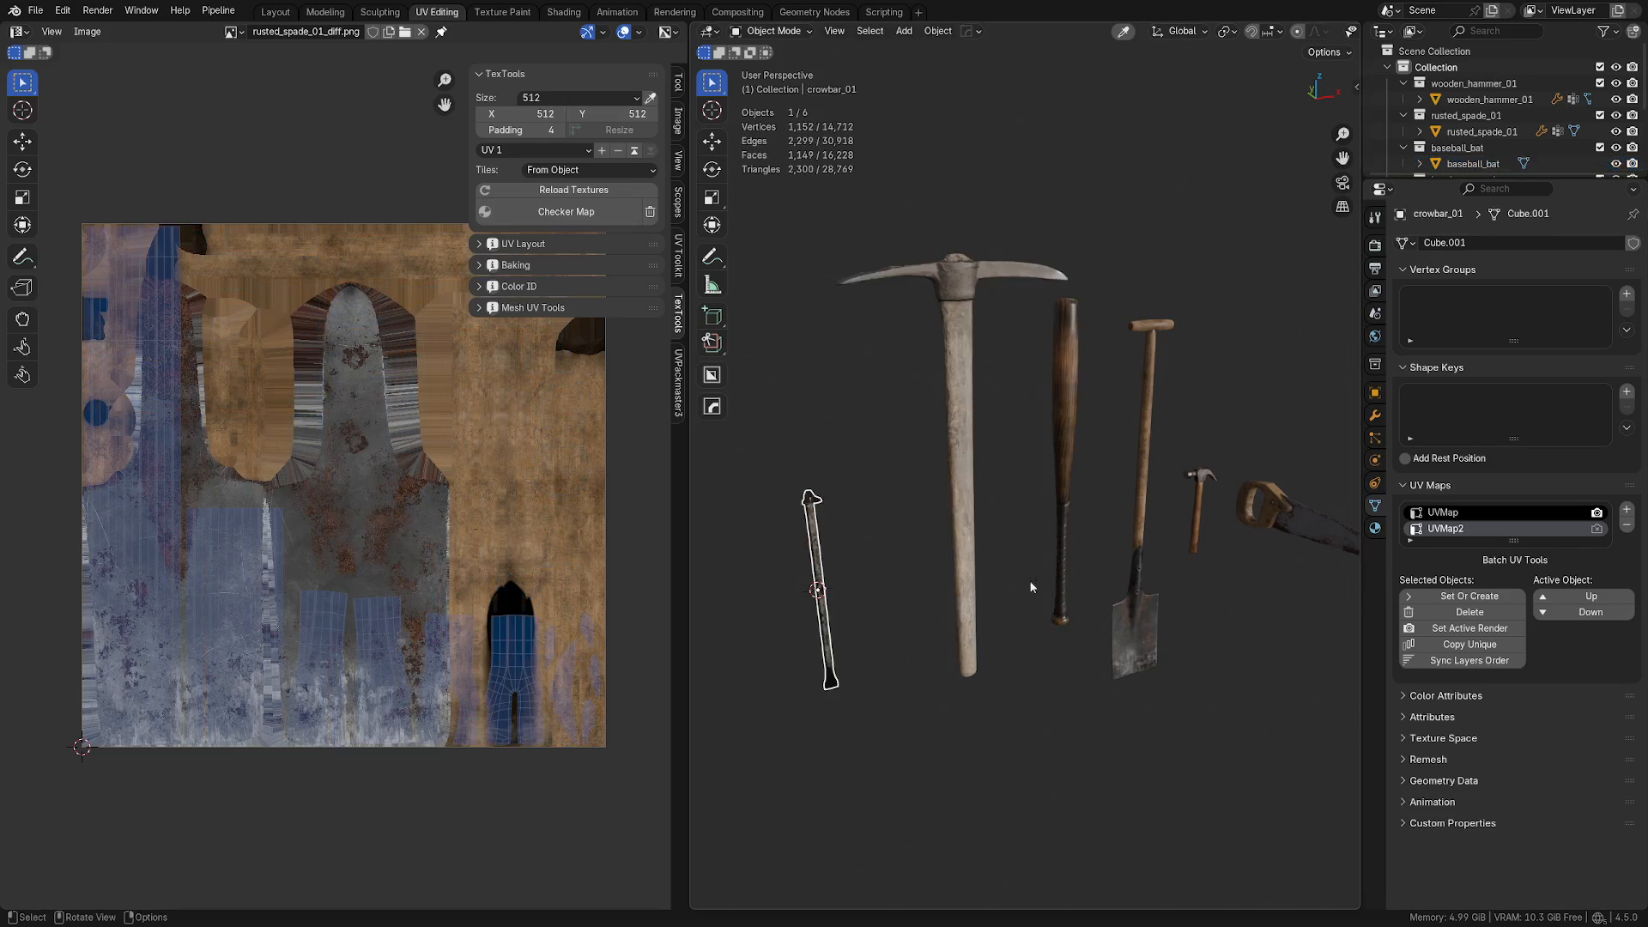
{"action": "key", "text": "a"}
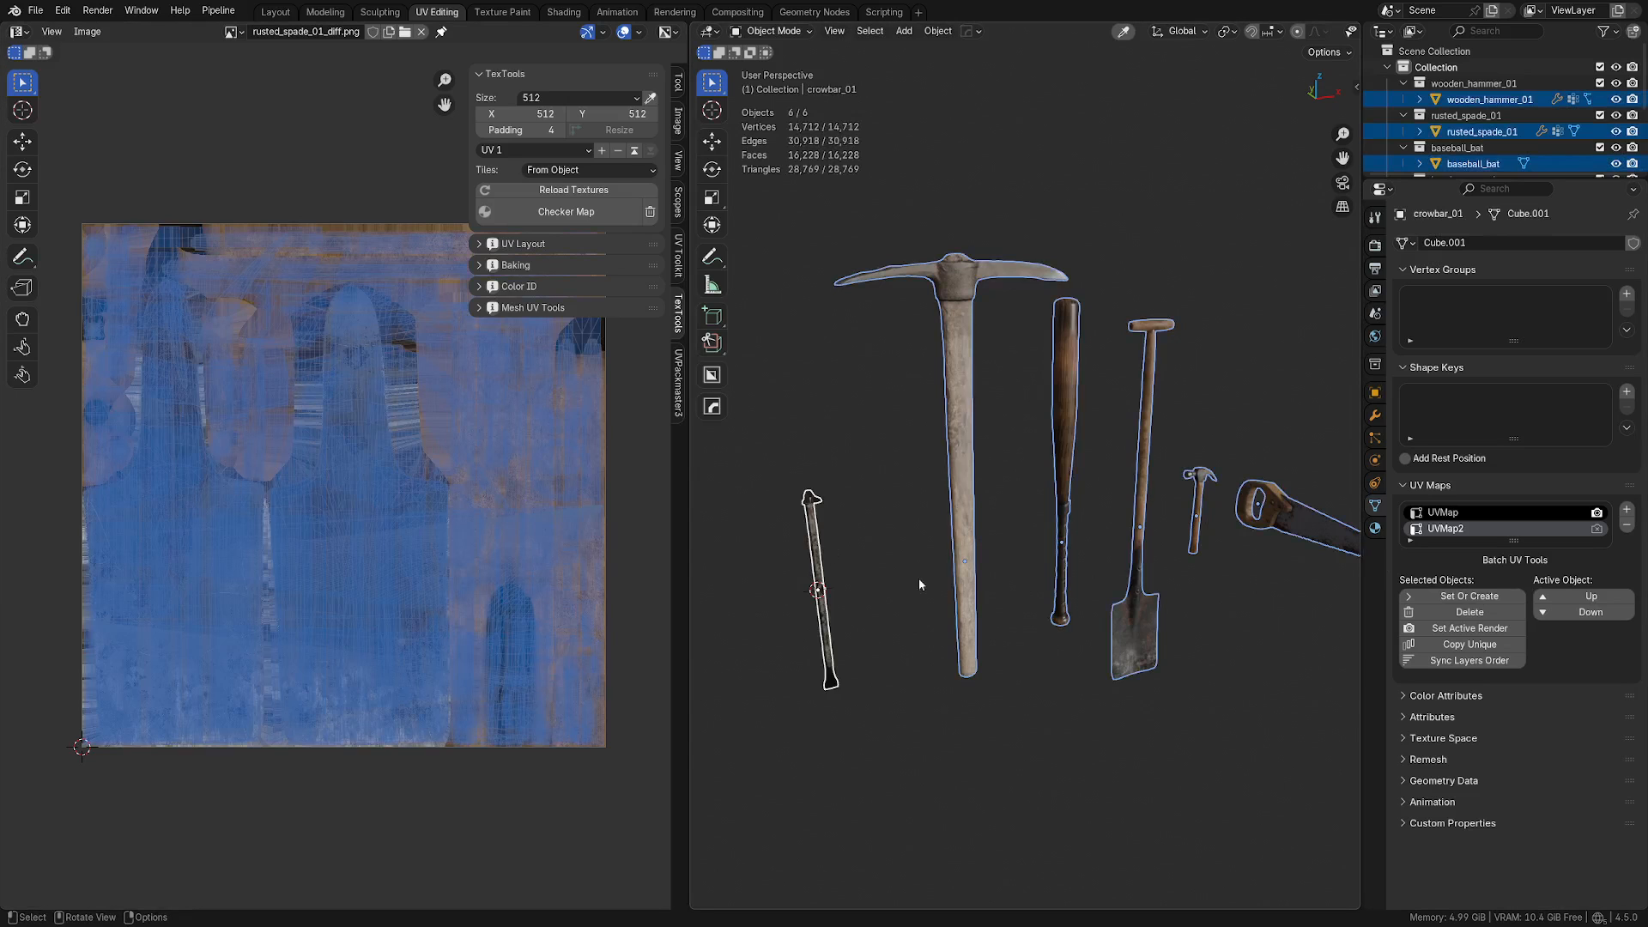
Step: Enter Edit Mode on the crowbar and move its whole UVMap2 layout outside the UV tile, below and left of the texture
{"action": "left_click", "coordinate": [817, 560]}
{"action": "key", "text": "ctrl+Tab"}
{"action": "left_click", "coordinate": [928, 560]}
{"action": "scroll", "coordinate": [508, 601], "scroll_direction": "down", "scroll_amount": 4}
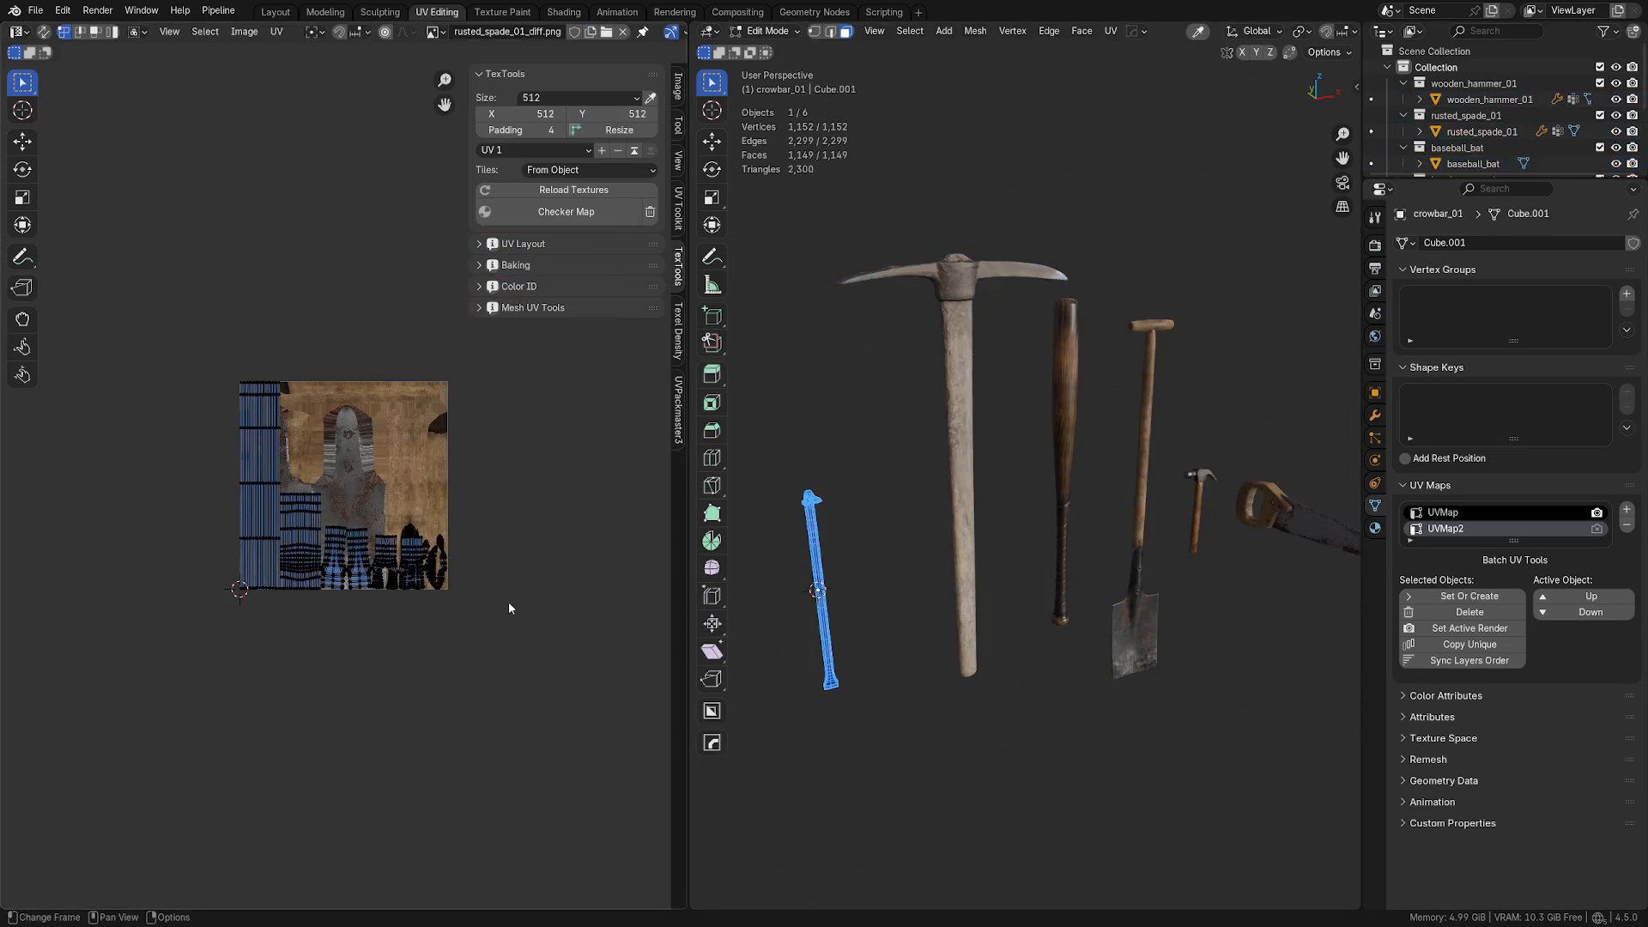
{"action": "key", "text": "a"}
{"action": "key", "text": "g"}
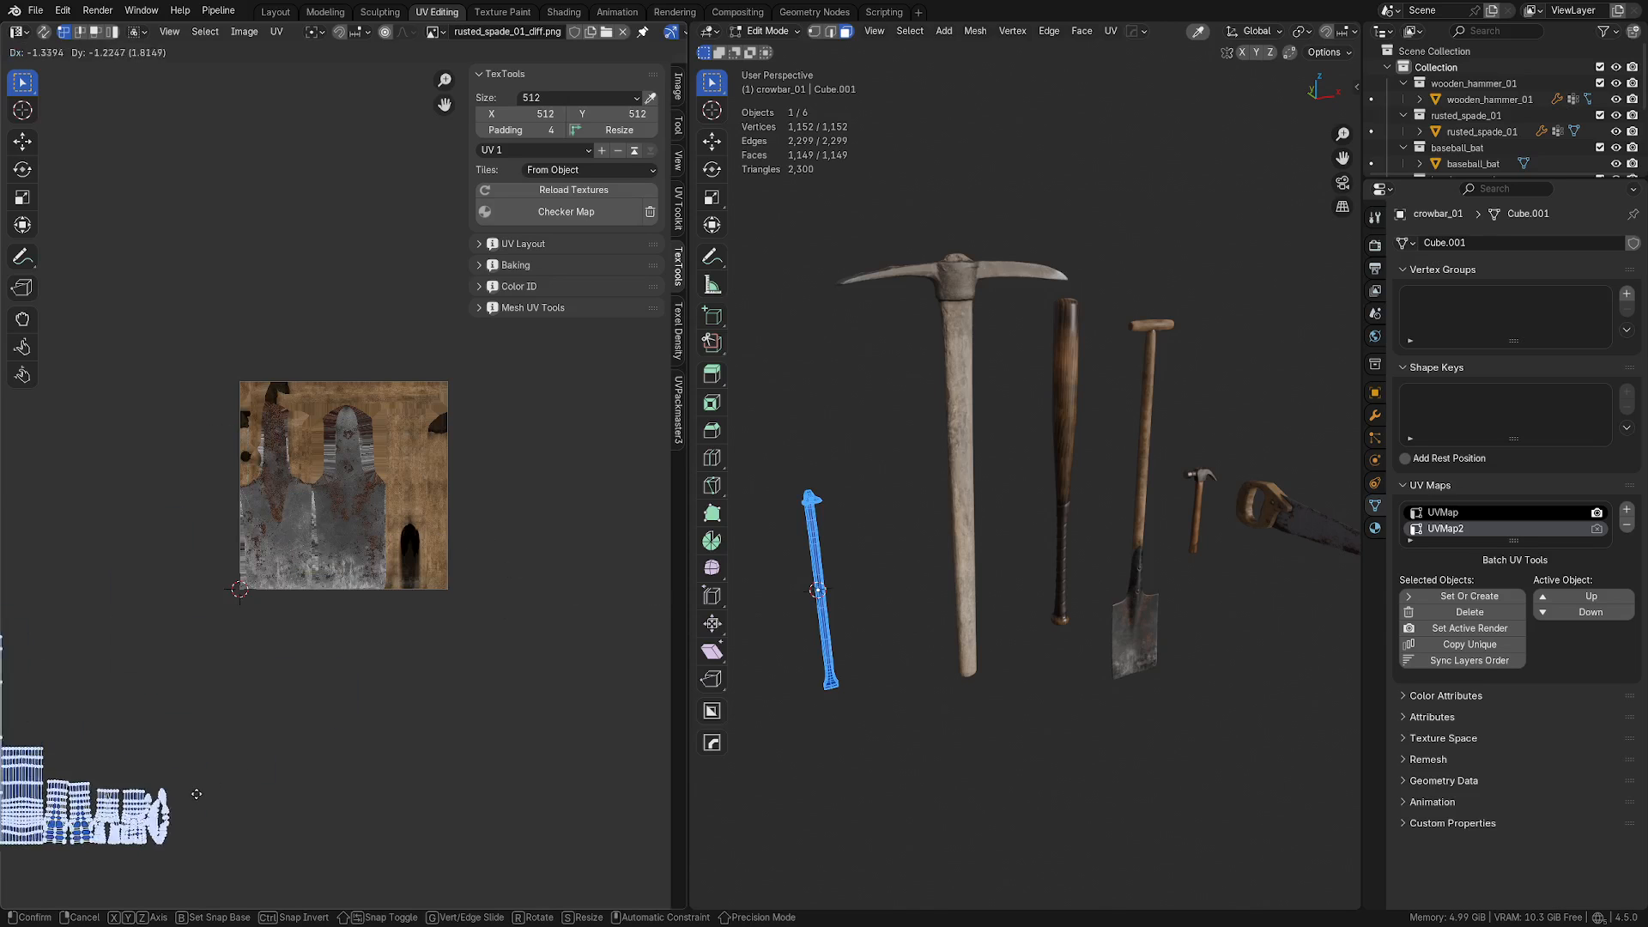
{"action": "left_click", "coordinate": [243, 809]}
{"action": "middle_click_drag", "start_coordinate": [357, 679], "coordinate": [480, 630]}
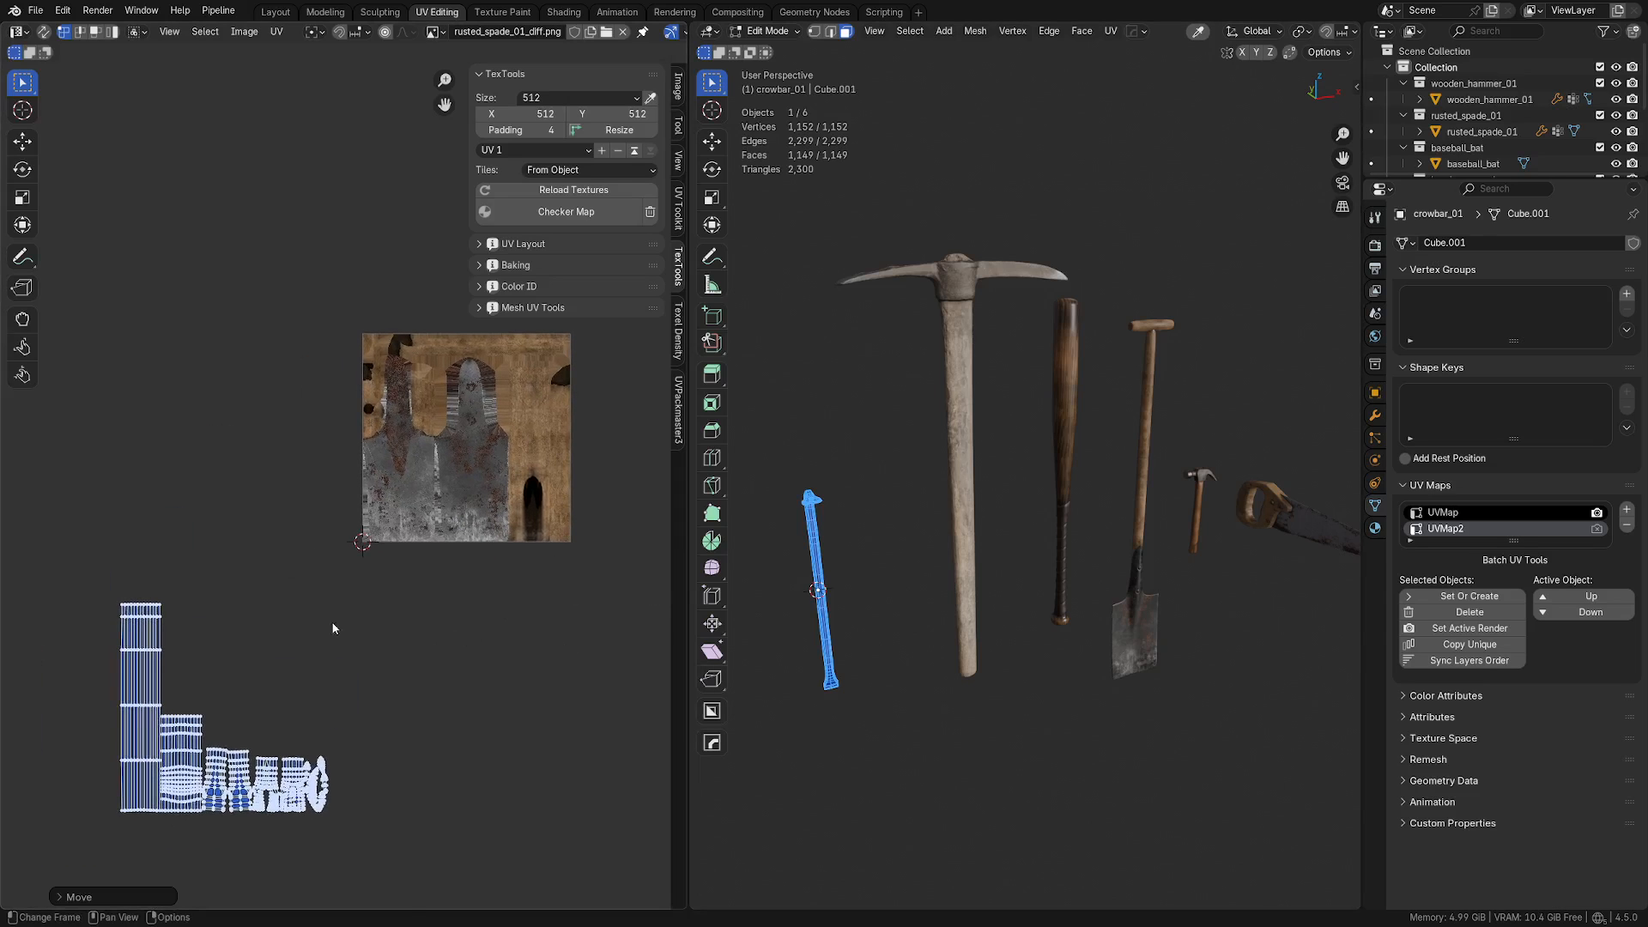
{"action": "key", "text": "g"}
{"action": "left_click", "coordinate": [225, 673]}
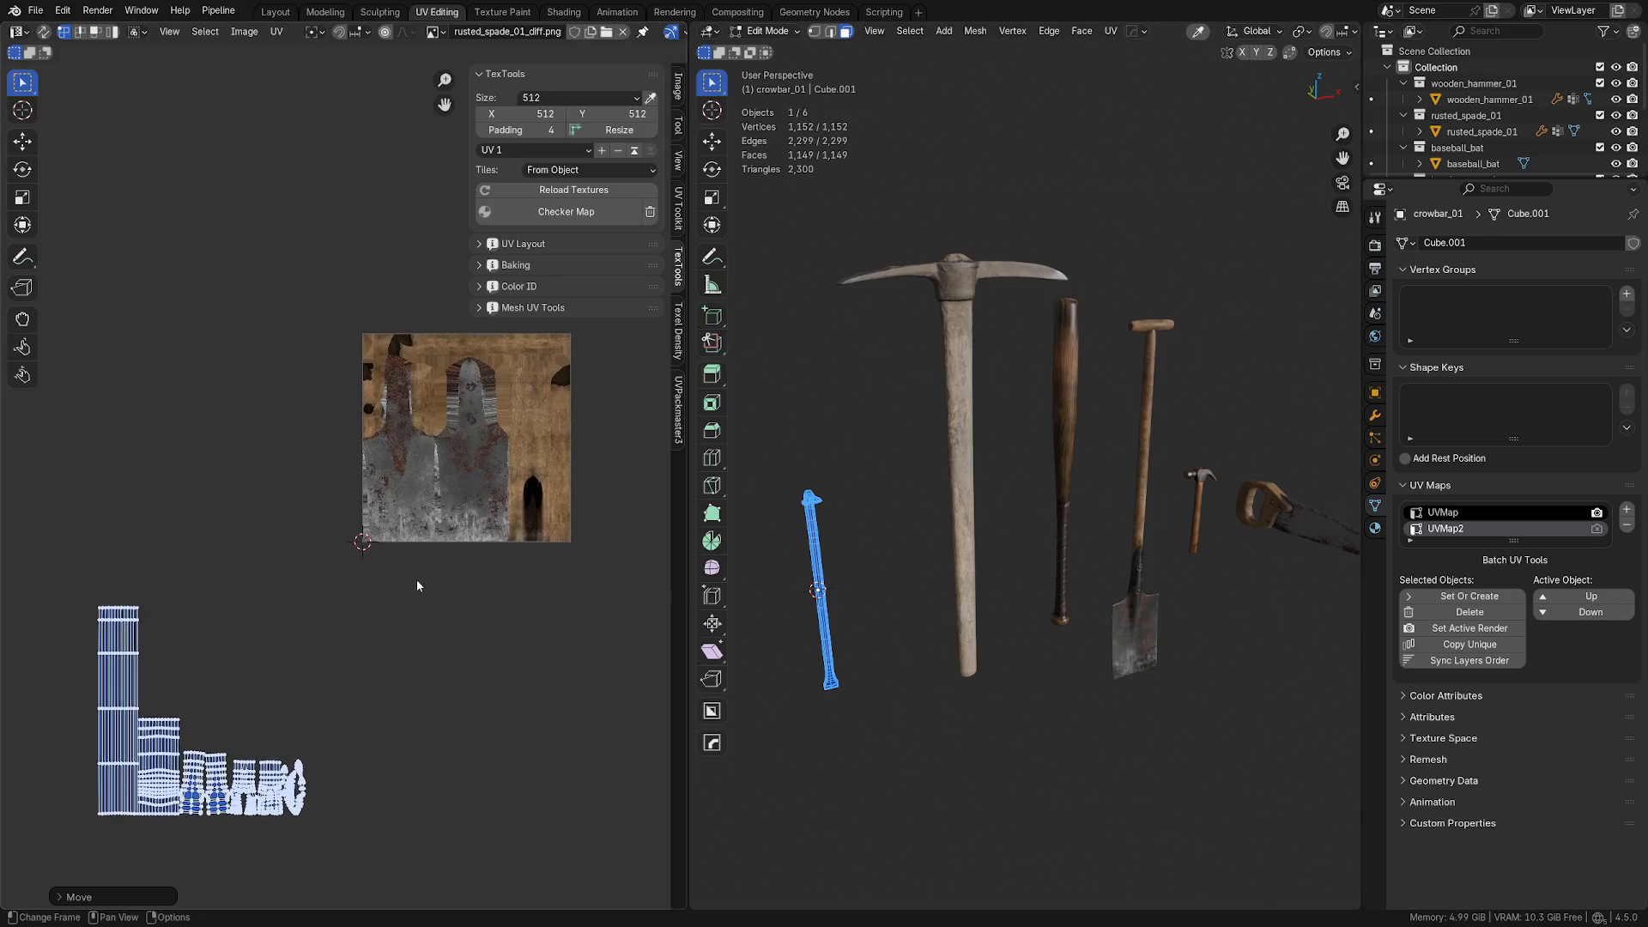
Step: Switch editing to the pickaxe and move its entire UVMap2 layout directly left of the texture tile
{"action": "left_click", "coordinate": [980, 539]}
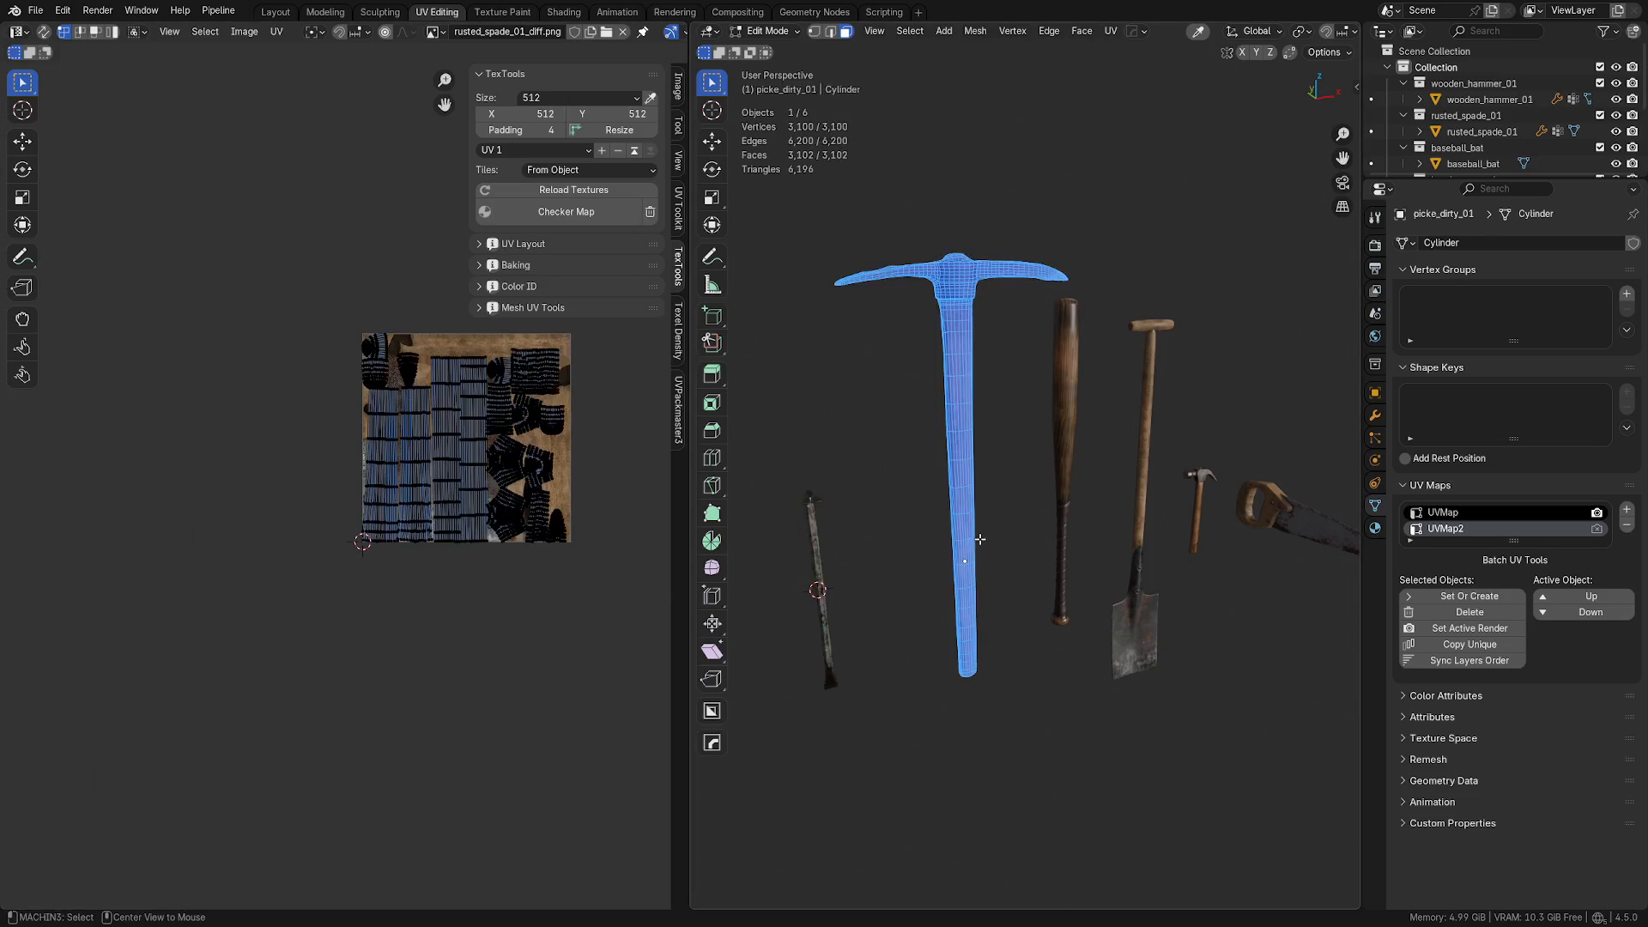
{"action": "key", "text": "a"}
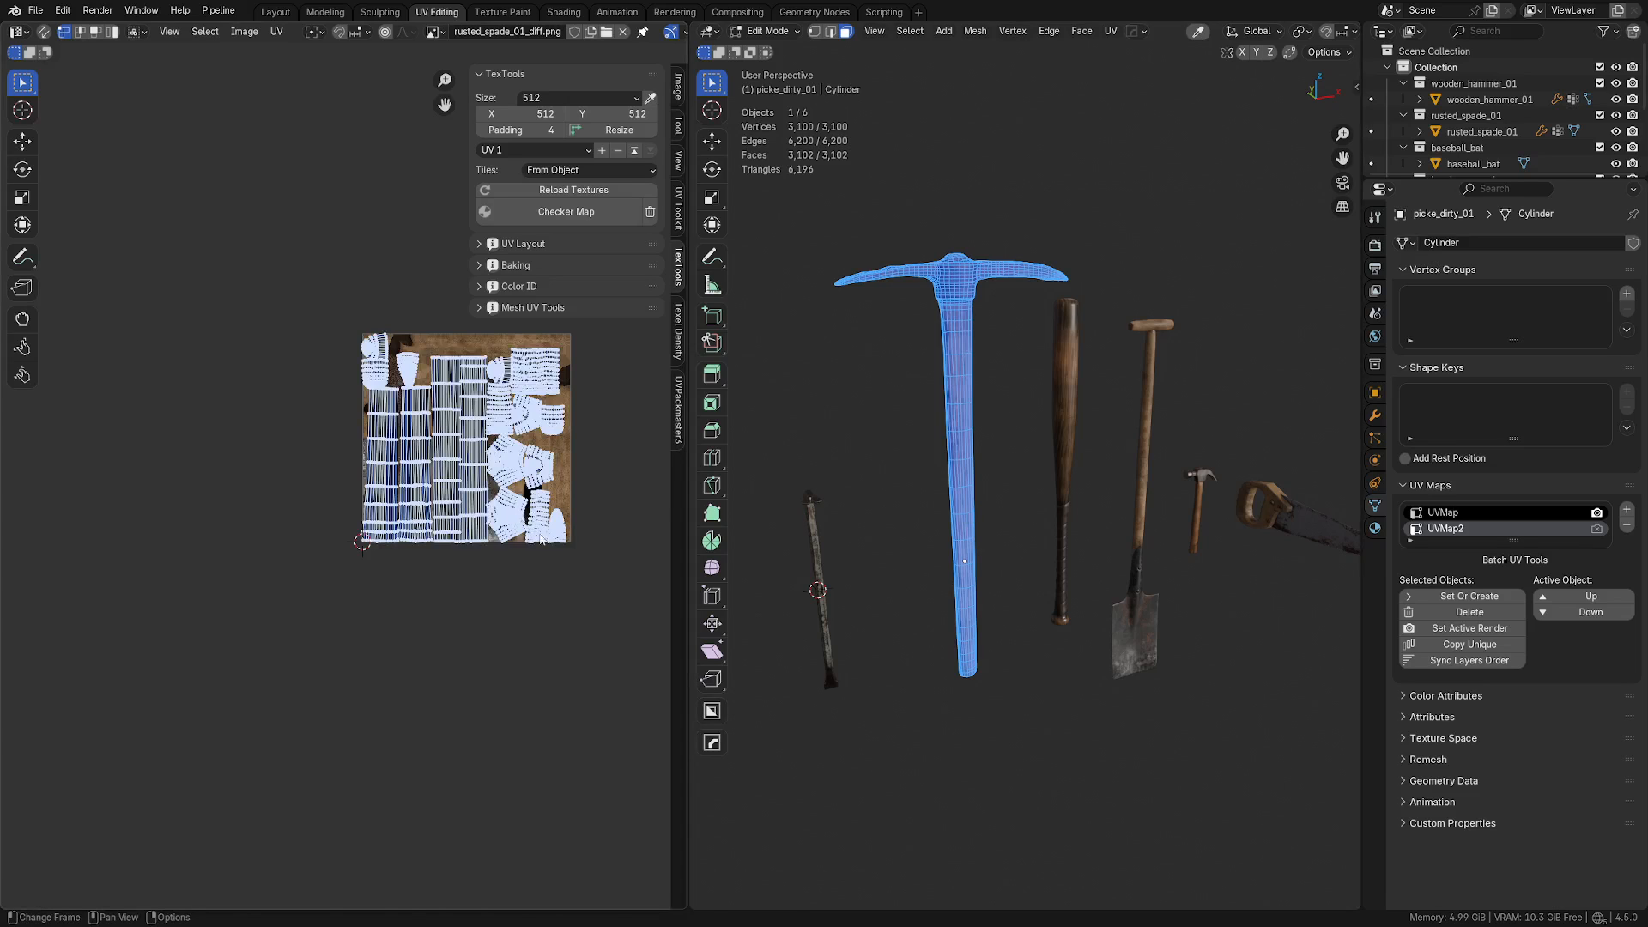
{"action": "key", "text": "g"}
{"action": "left_click", "coordinate": [241, 538]}
{"action": "middle_click_drag", "start_coordinate": [1084, 487], "coordinate": [986, 530], "text": "shift"}
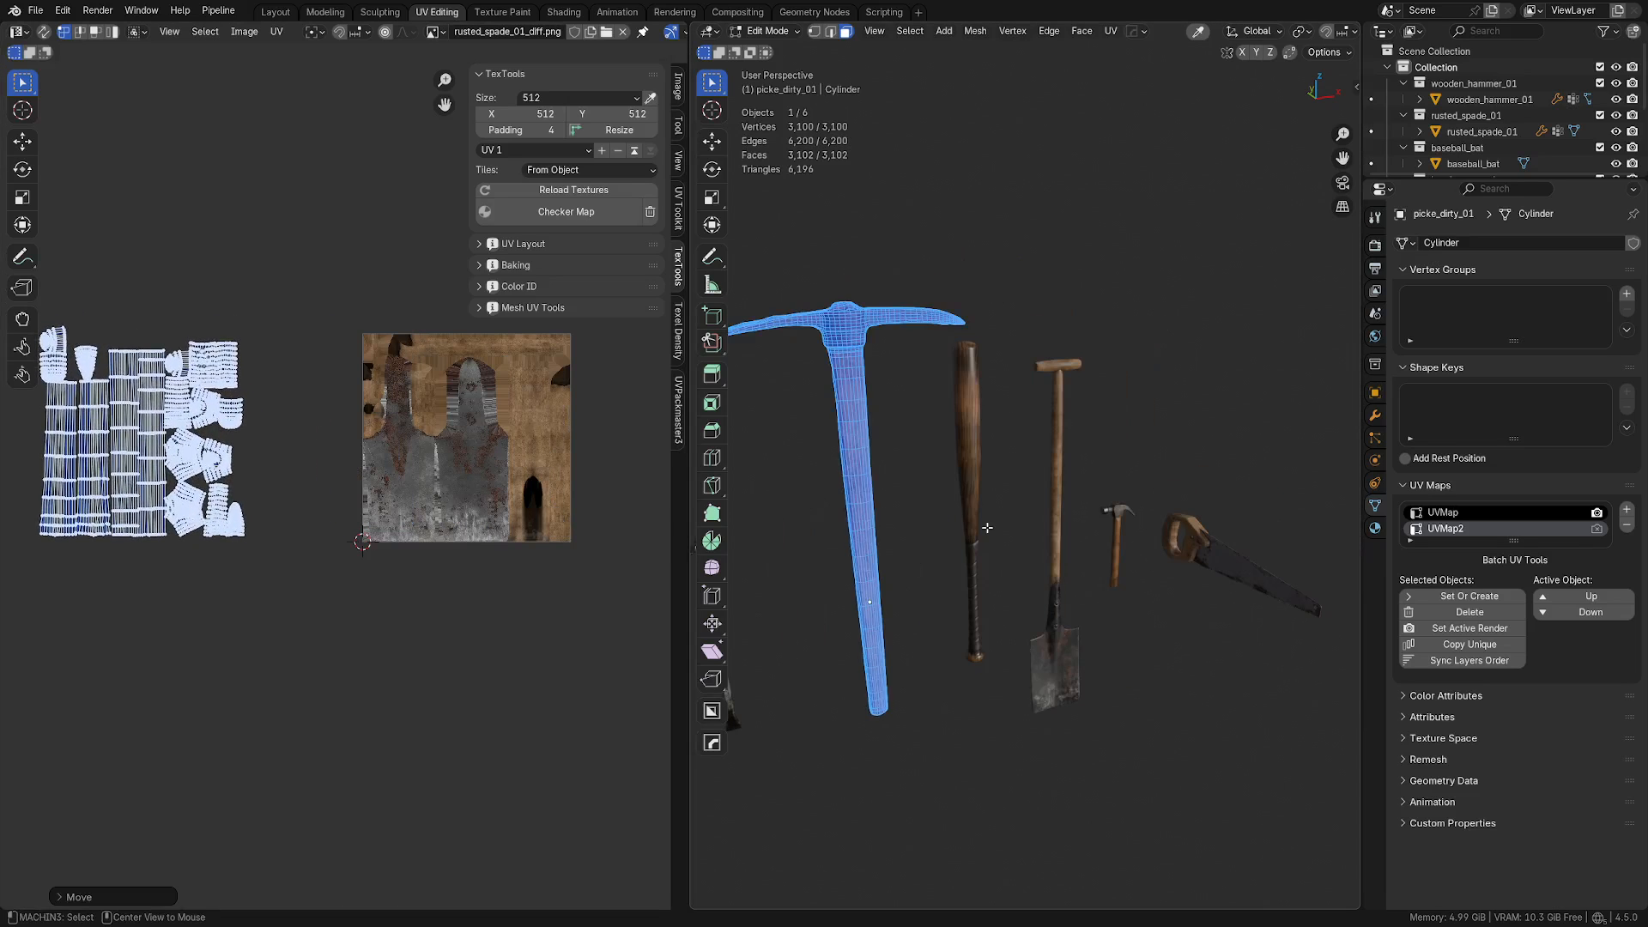
Step: Switch editing to the baseball bat and move its entire UVMap2 layout above and left of the texture tile
{"action": "key", "text": "alt+q"}
{"action": "key", "text": "a"}
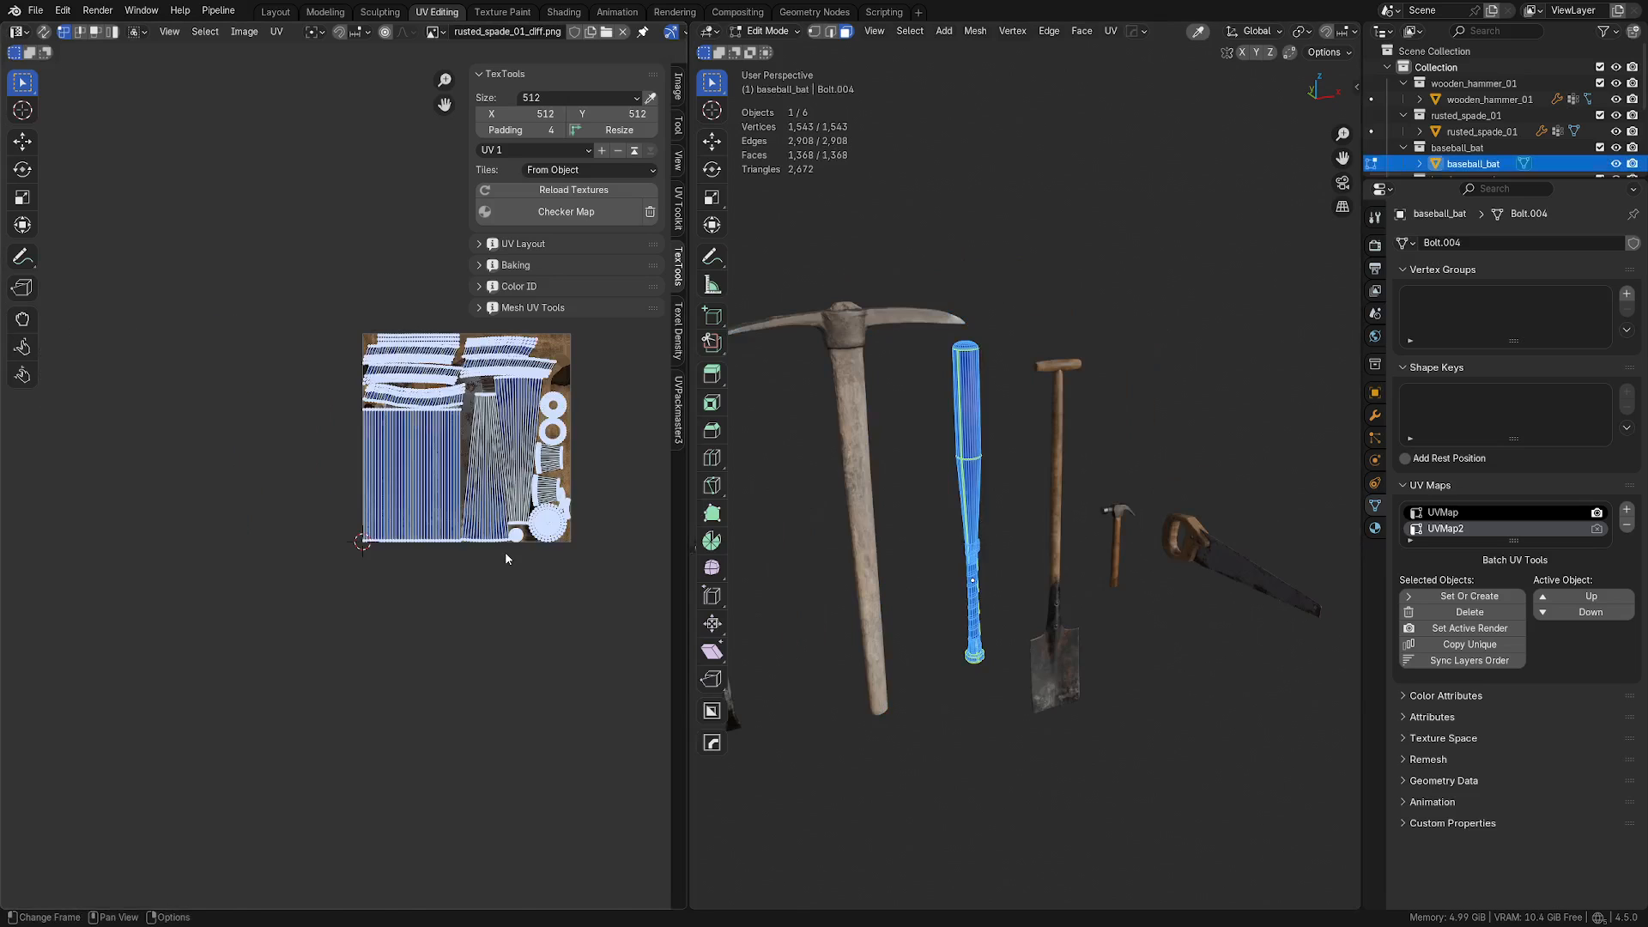
{"action": "key", "text": "g"}
{"action": "left_click", "coordinate": [228, 258]}
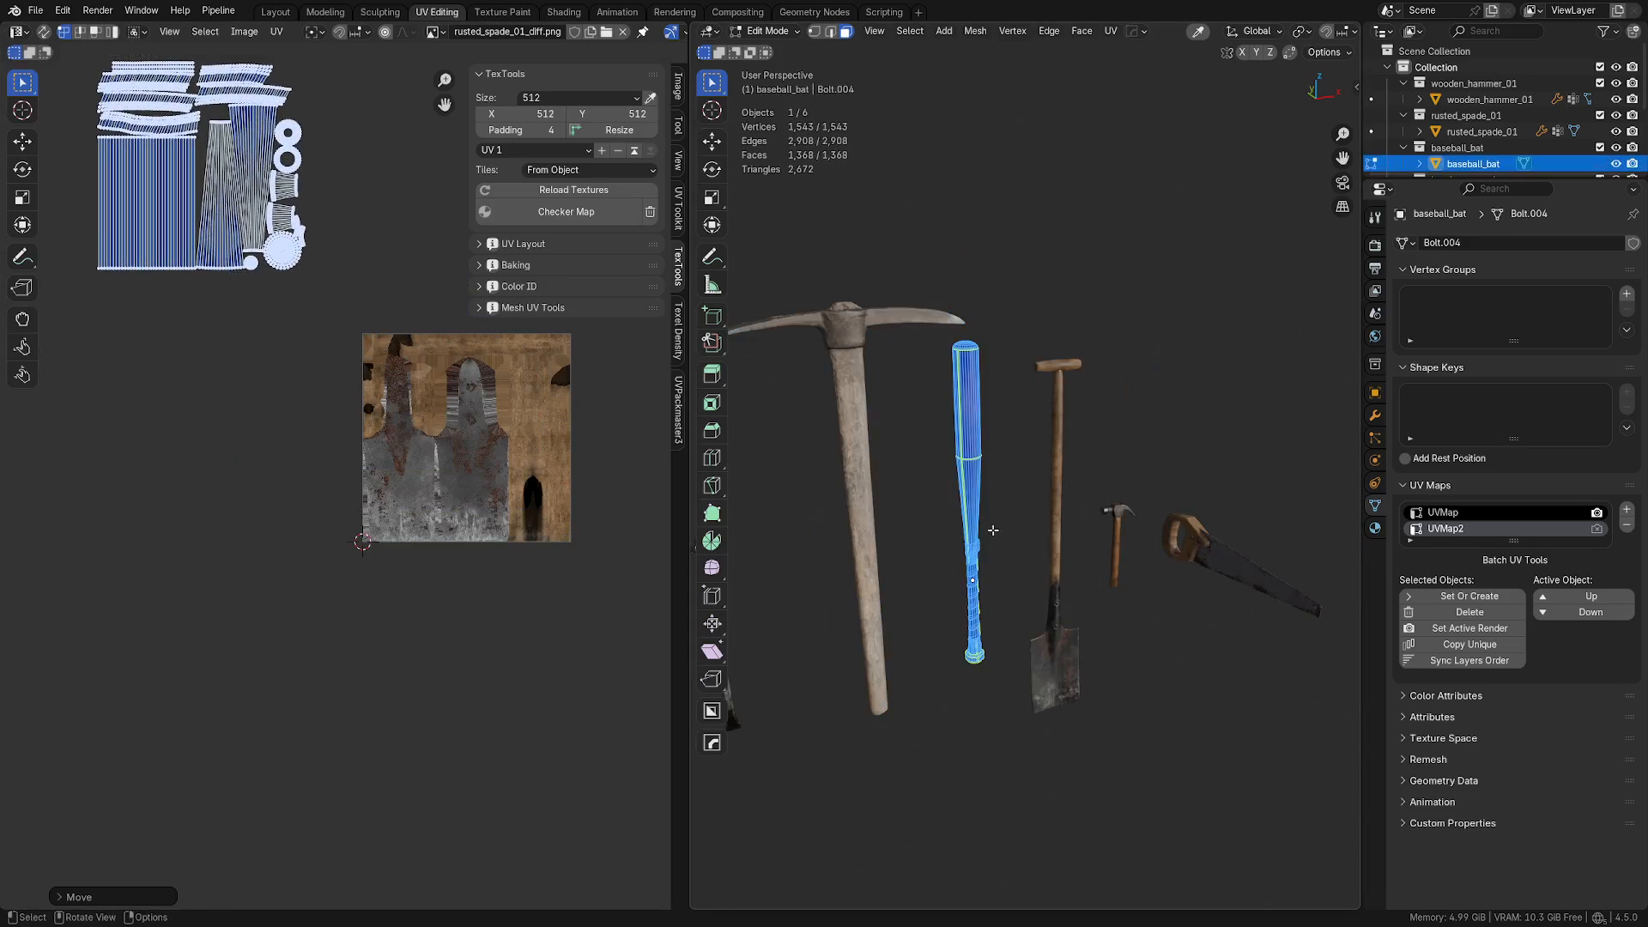
Step: Switch editing to the spade and move its entire UVMap2 layout above and right of the texture tile
{"action": "key", "text": "alt+q"}
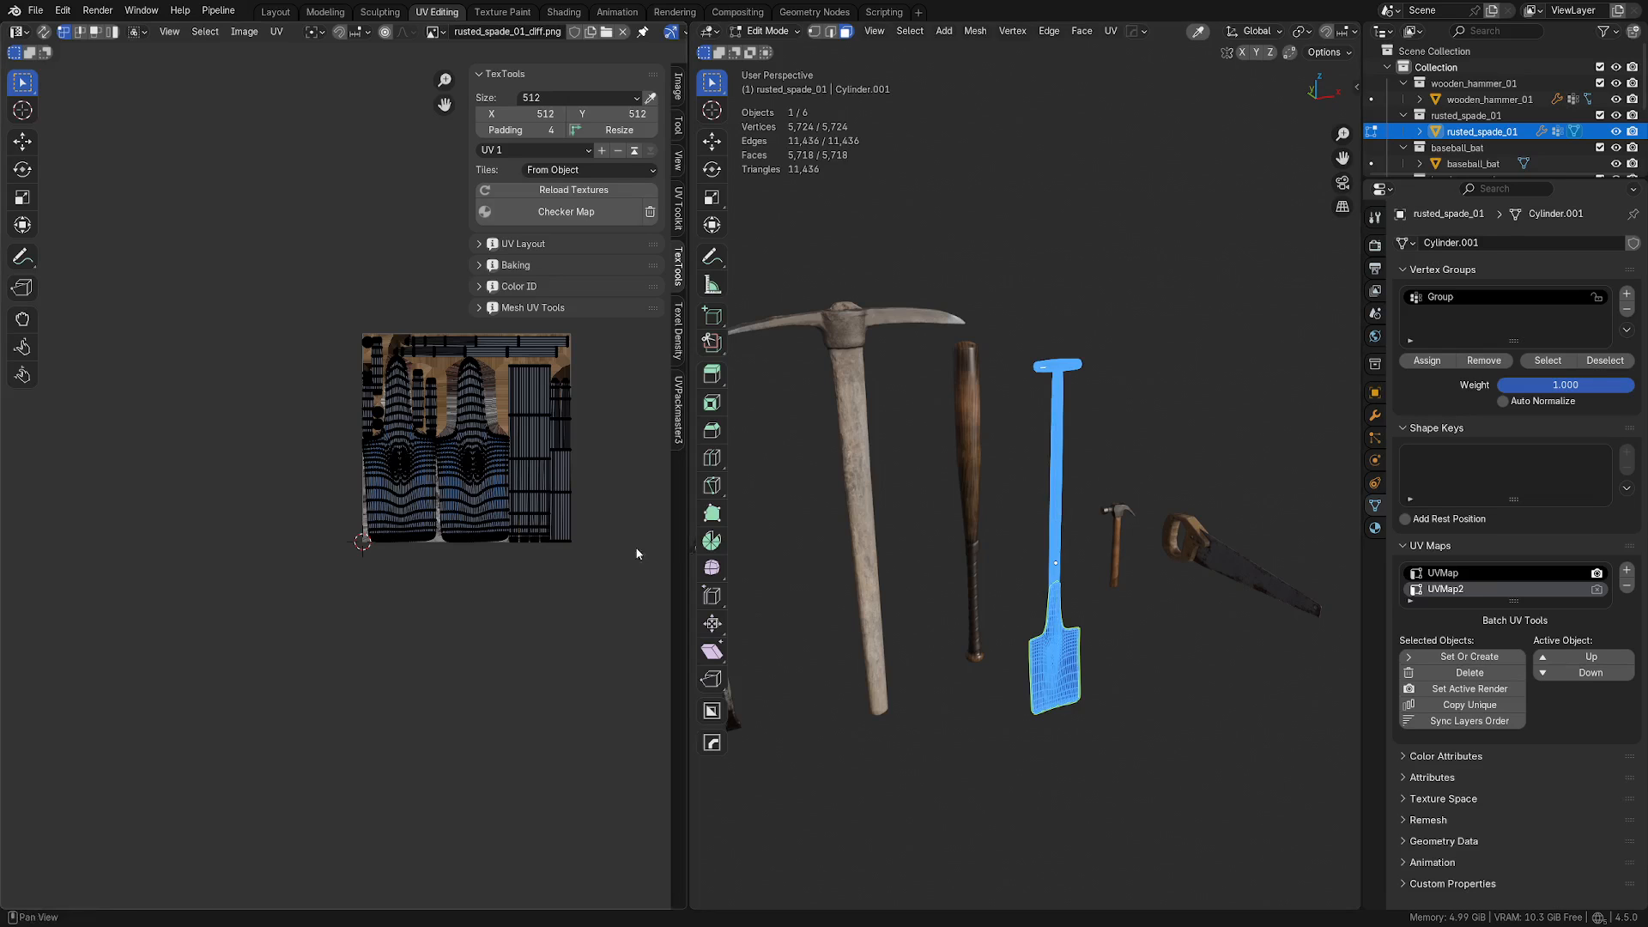
{"action": "key", "text": "a"}
{"action": "key", "text": "g"}
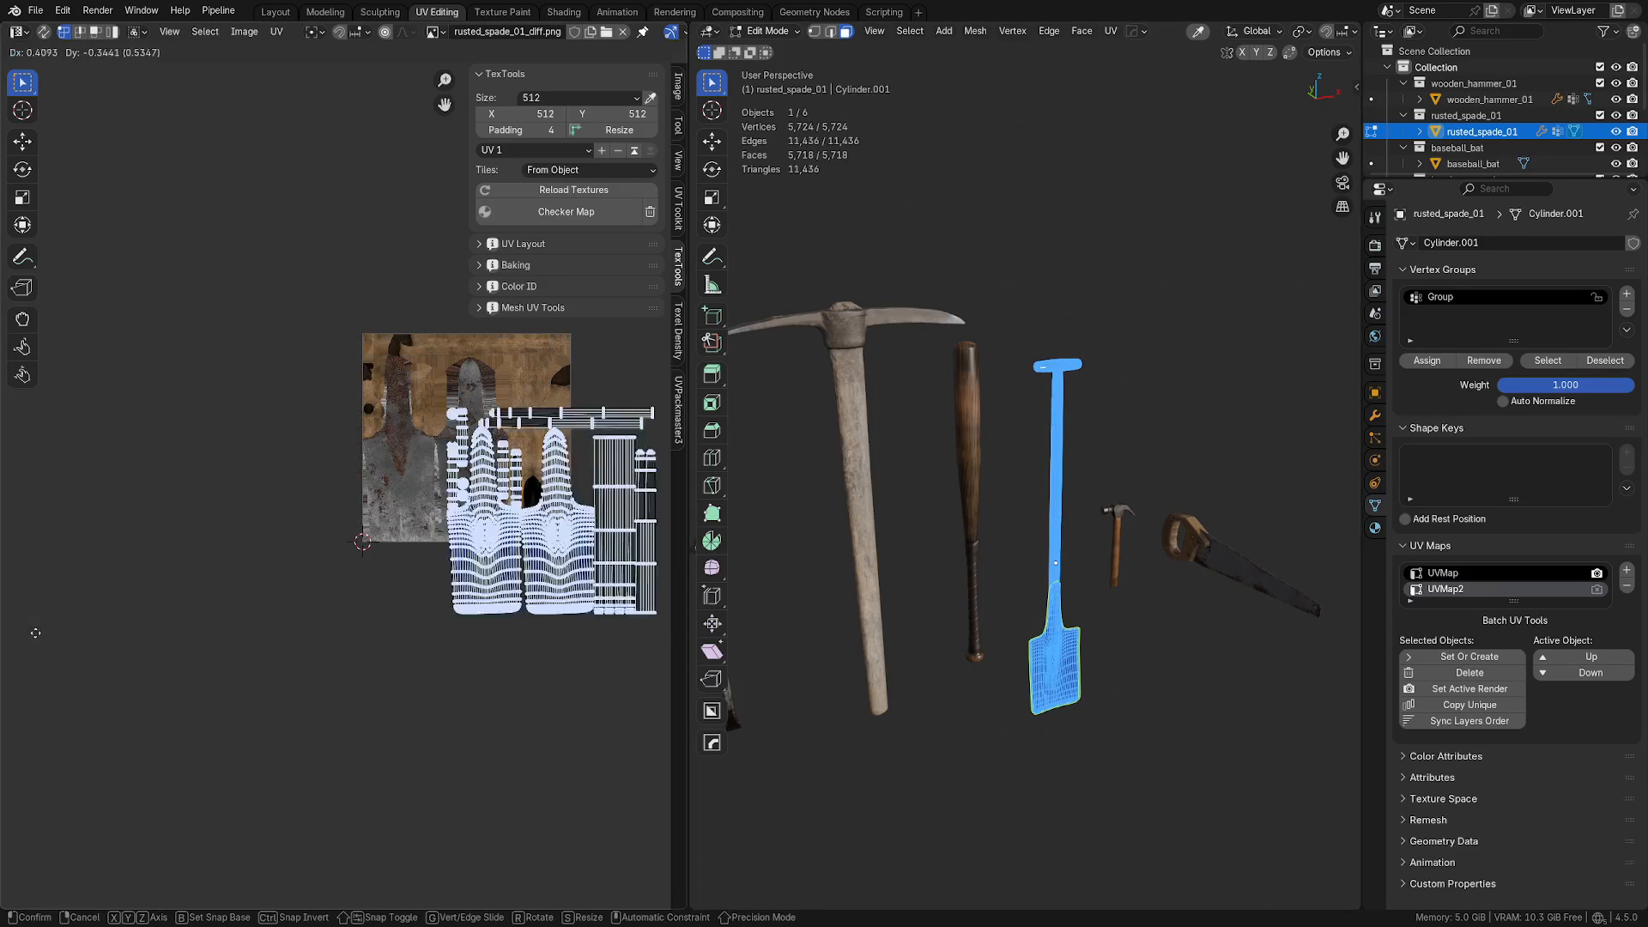
{"action": "left_click", "coordinate": [653, 579]}
{"action": "middle_click_drag", "start_coordinate": [562, 584], "coordinate": [376, 670]}
{"action": "key", "text": "g"}
{"action": "left_click", "coordinate": [546, 408]}
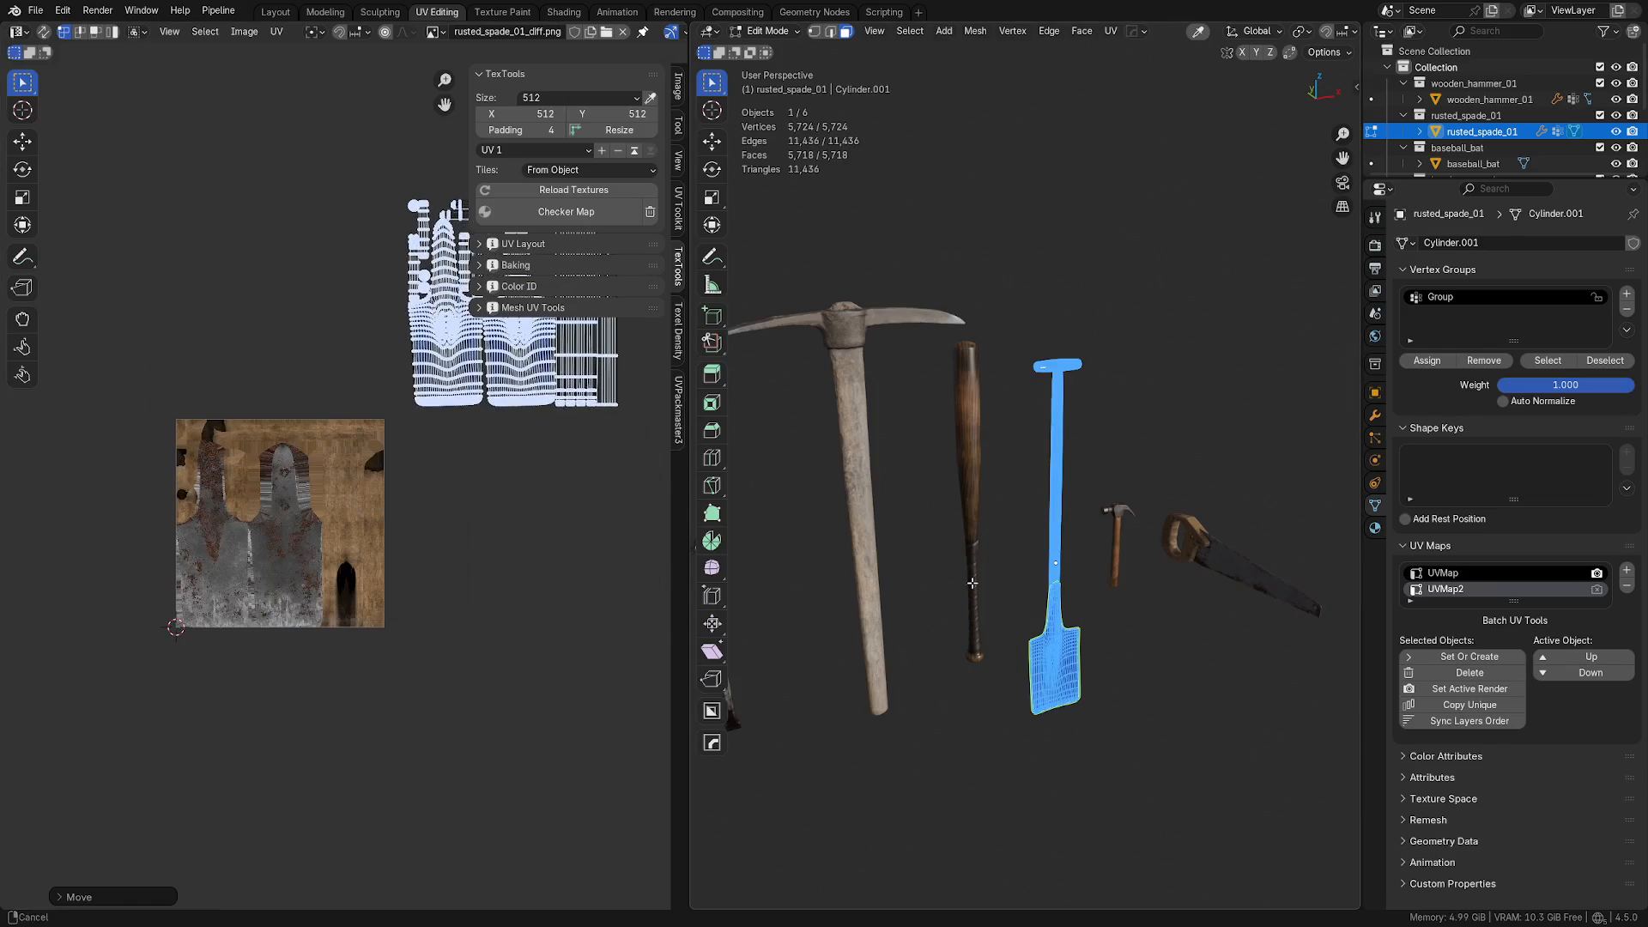
Step: Switch editing to the hammer and move its entire UVMap2 layout directly right of the texture tile
{"action": "middle_click_drag", "start_coordinate": [1124, 551], "coordinate": [1111, 533], "text": "shift"}
{"action": "key", "text": "alt+q"}
{"action": "key", "text": "a"}
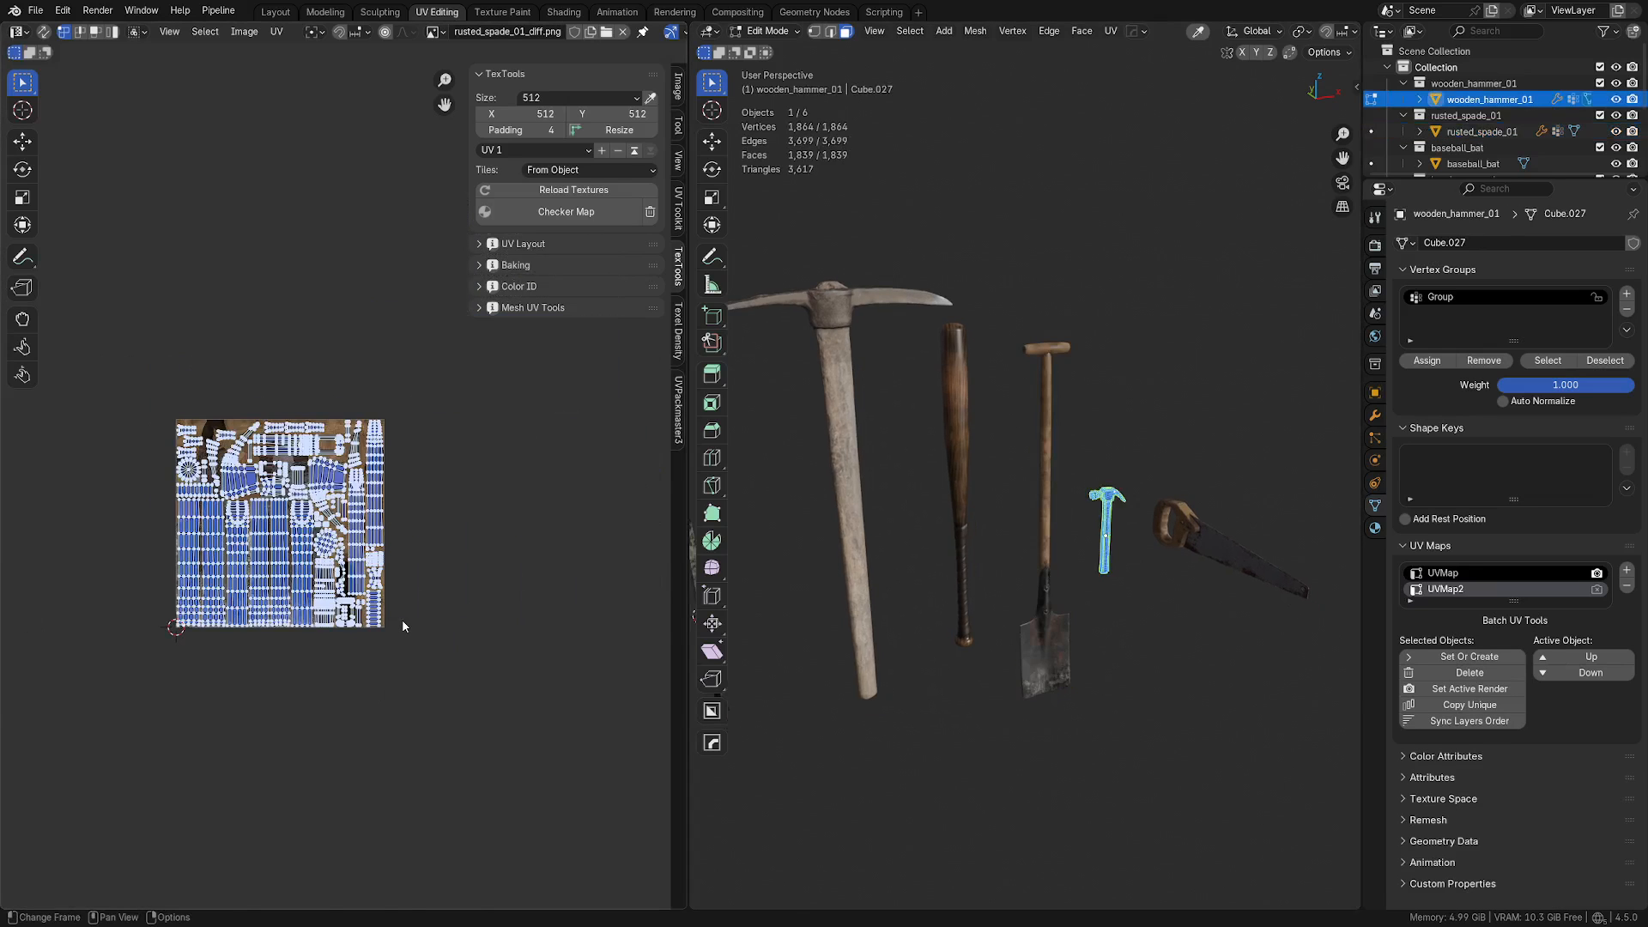
{"action": "key", "text": "g"}
{"action": "left_click", "coordinate": [654, 620]}
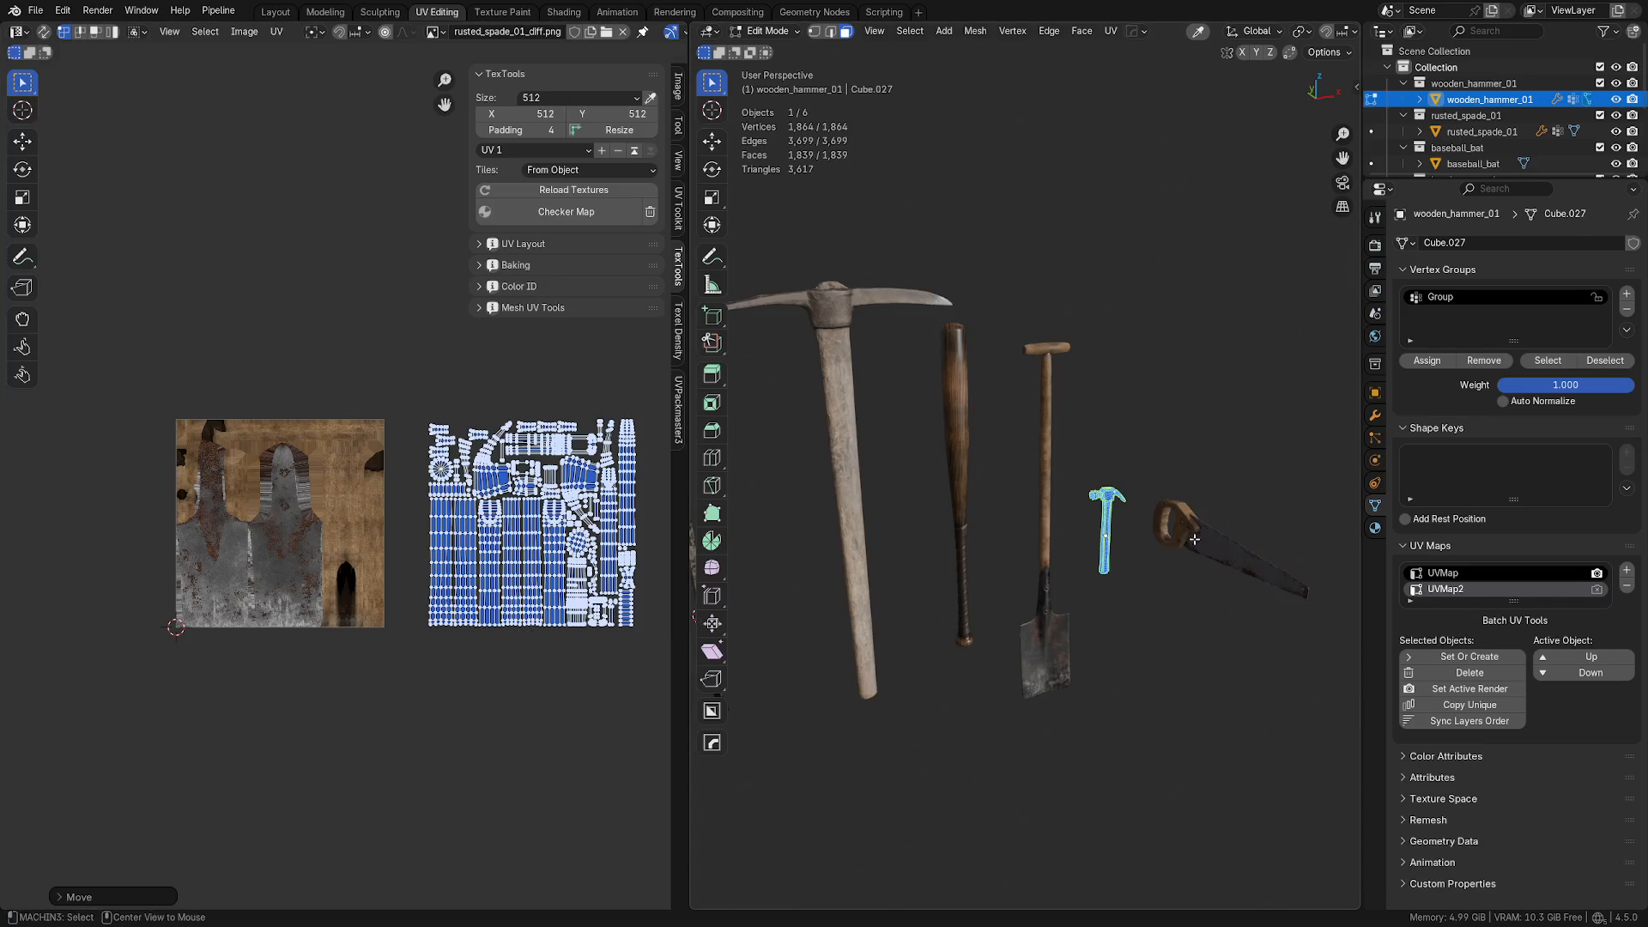
Step: Move the handsaw's entire UVMap2 layout below and right of the texture tile, and return to Object Mode
{"action": "key", "text": "alt+q"}
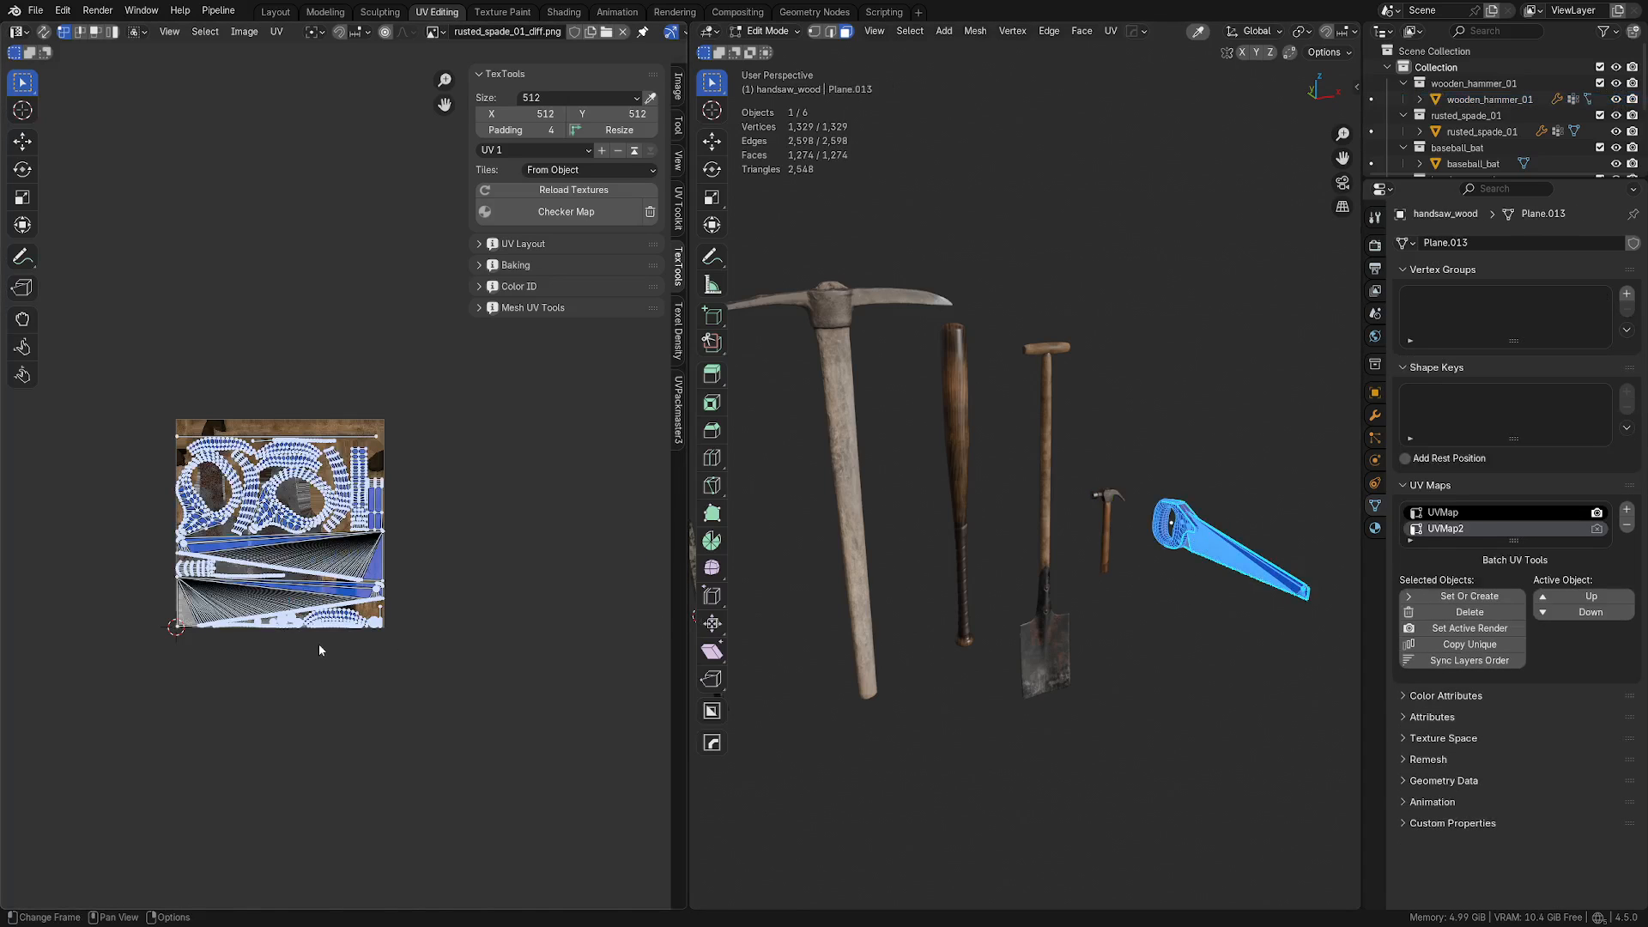
{"action": "key", "text": "g"}
{"action": "left_click", "coordinate": [554, 871]}
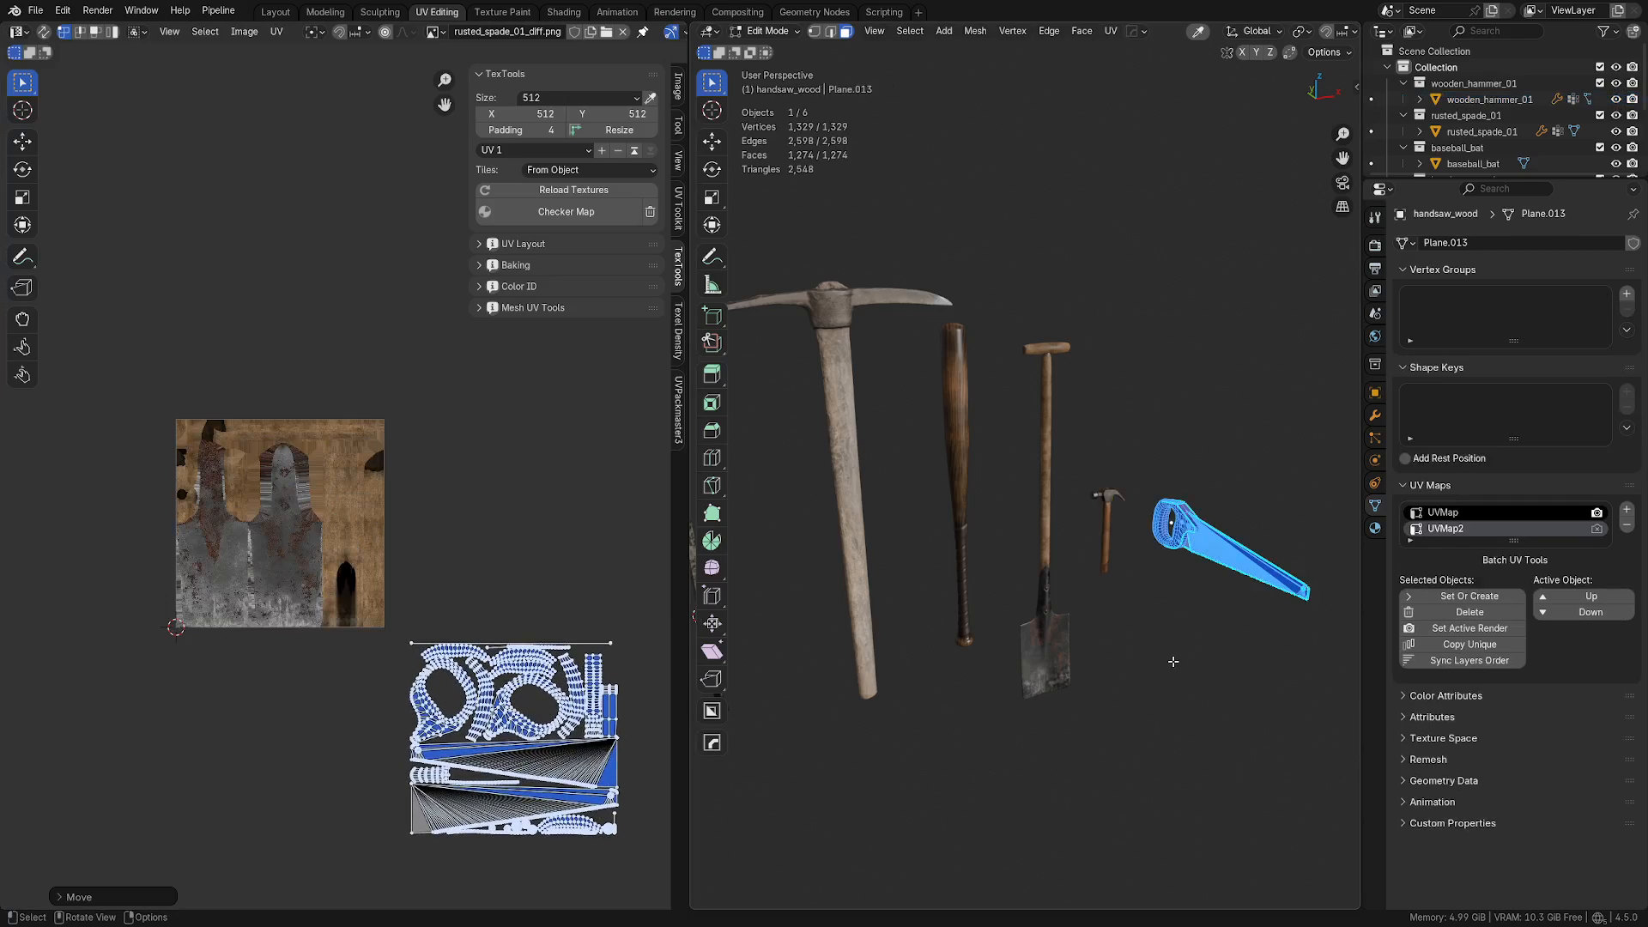
{"action": "key", "text": "Tab"}
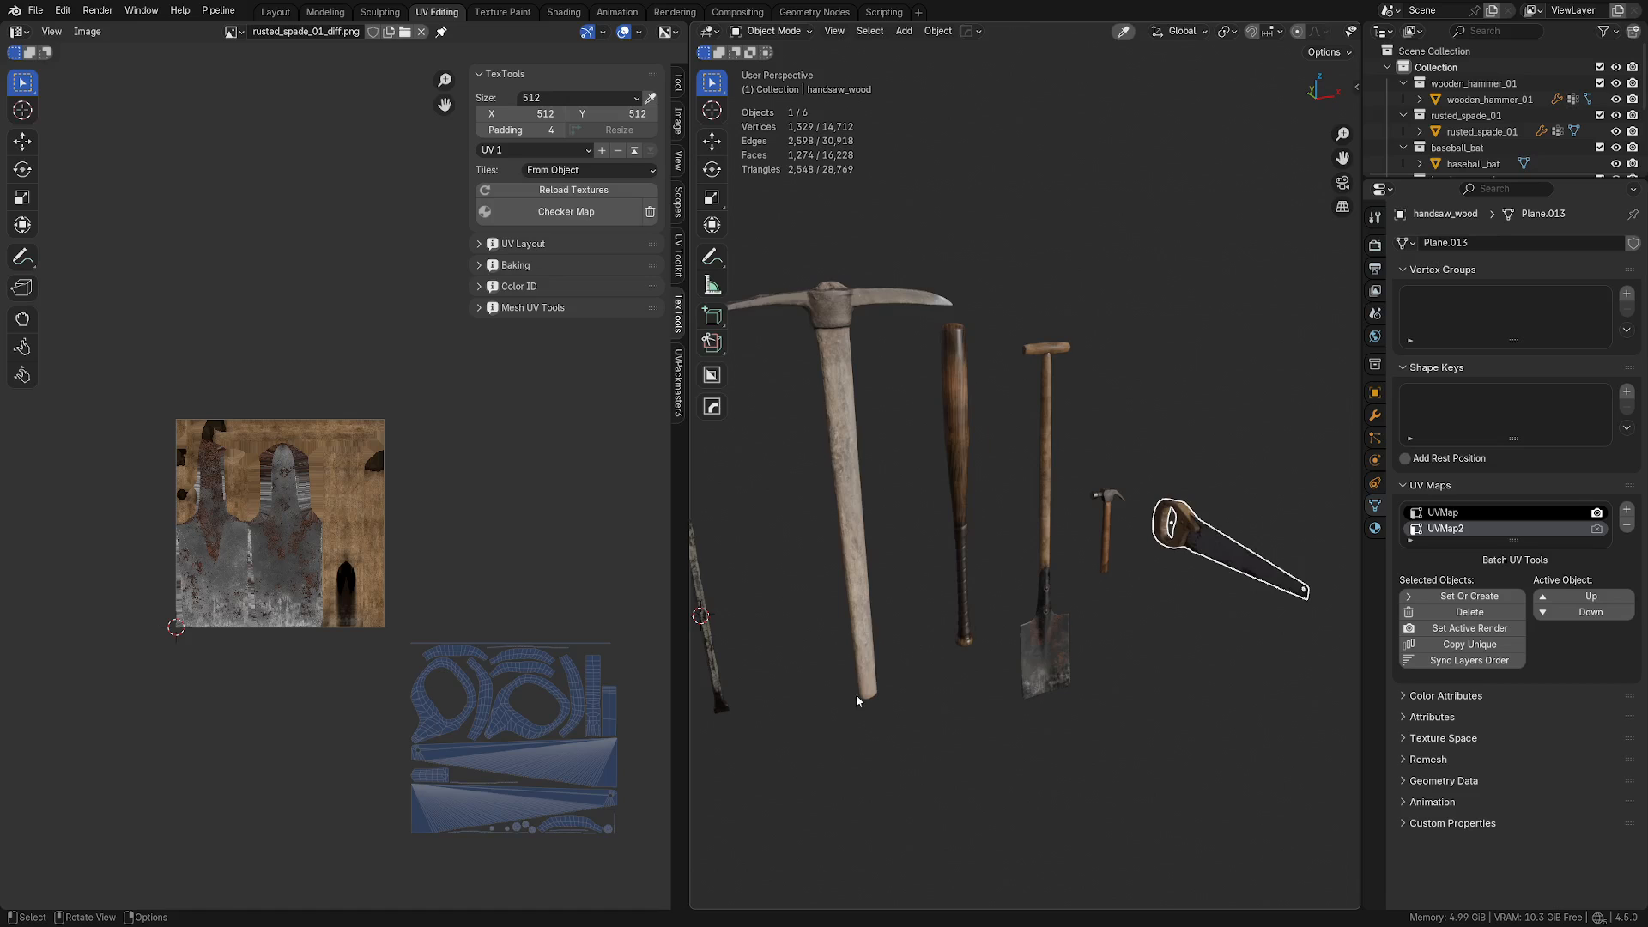
Step: Open all six tools in Edit Mode together and inspect their separated UVMap2 layouts around the texture tile
{"action": "scroll", "coordinate": [857, 702], "scroll_direction": "down", "scroll_amount": 2}
{"action": "left_click_drag", "start_coordinate": [787, 707], "coordinate": [1152, 524]}
{"action": "key", "text": "Tab"}
{"action": "left_click", "coordinate": [1150, 626]}
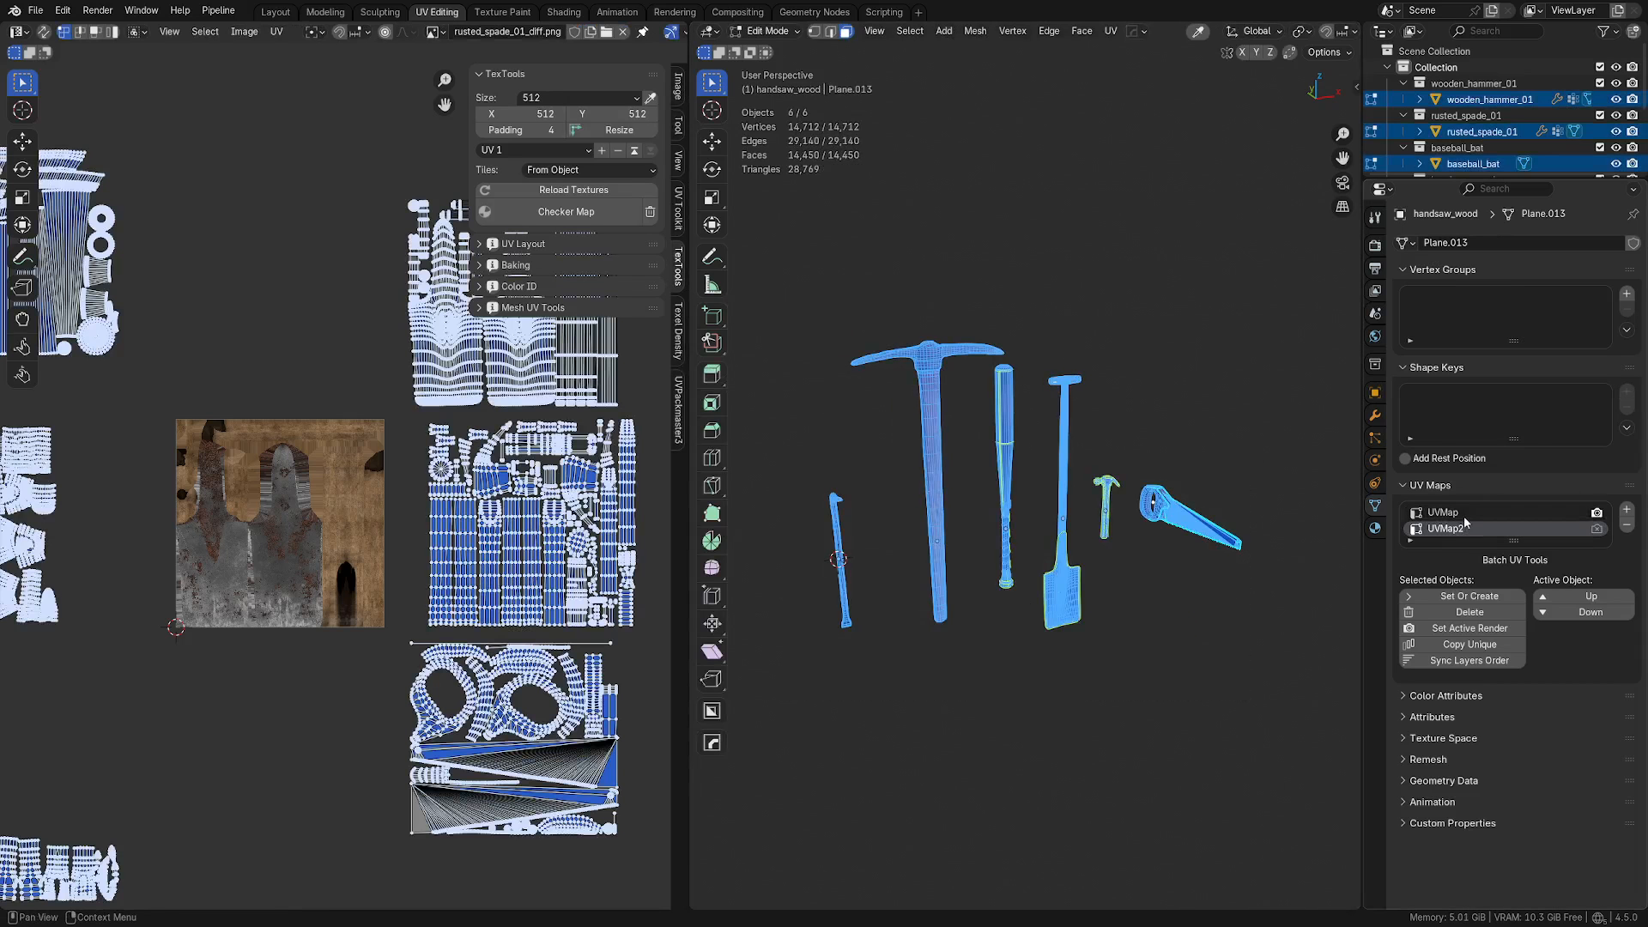
{"action": "left_click", "coordinate": [1459, 512]}
{"action": "scroll", "coordinate": [215, 534], "scroll_direction": "down", "scroll_amount": 2}
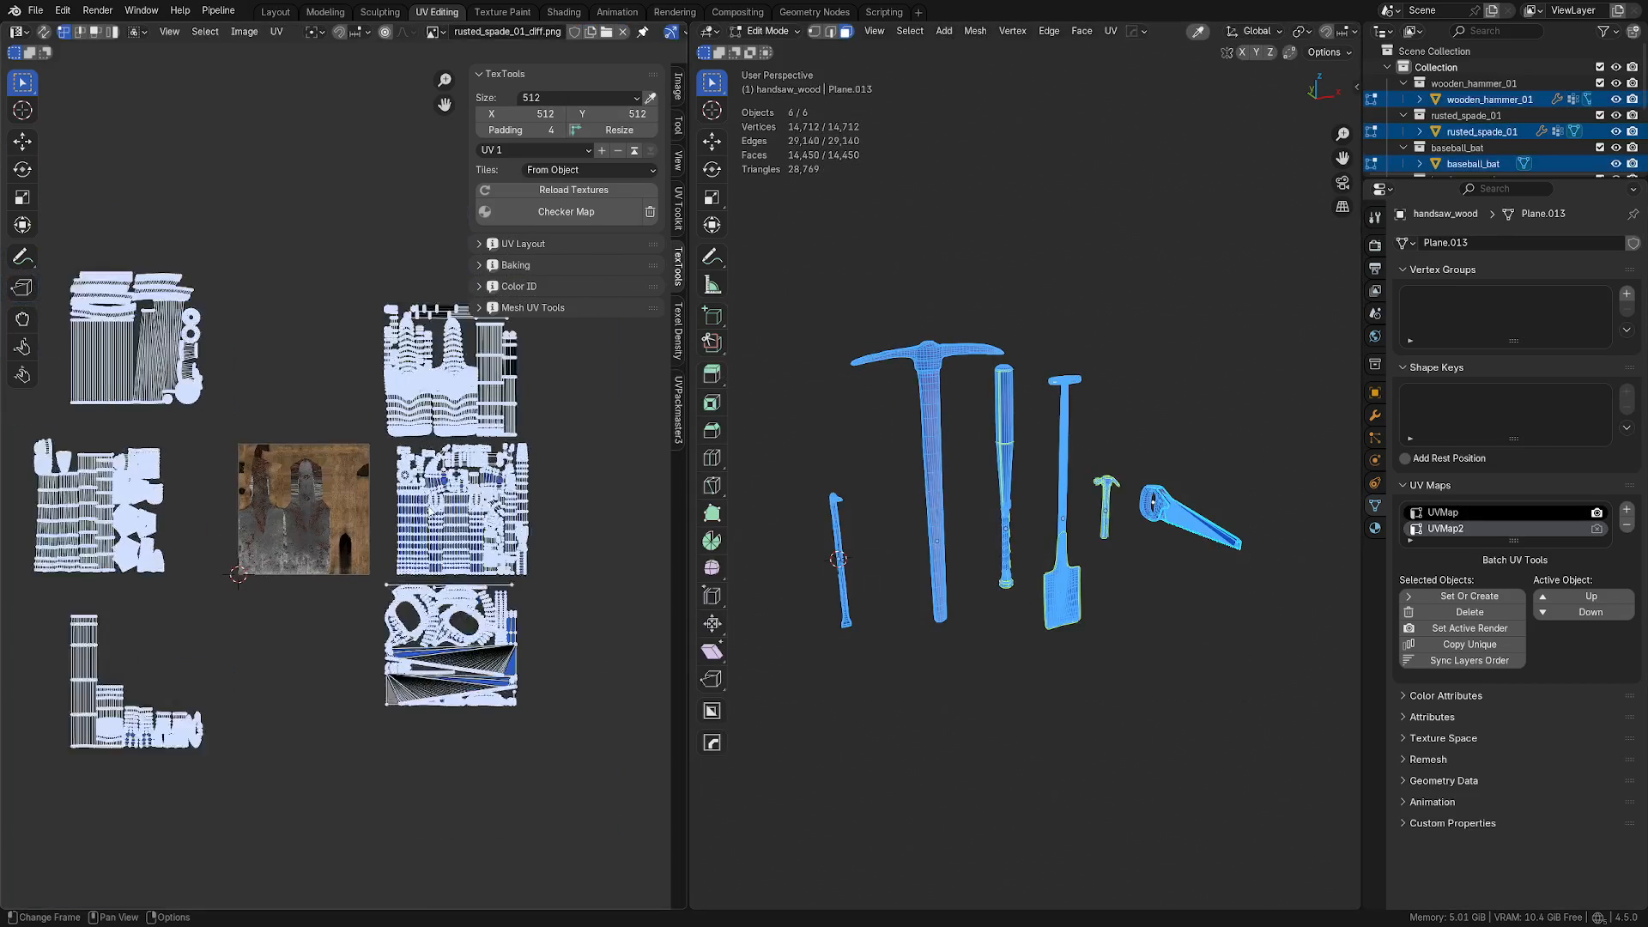
{"action": "scroll", "coordinate": [389, 534], "scroll_direction": "up", "scroll_amount": 1}
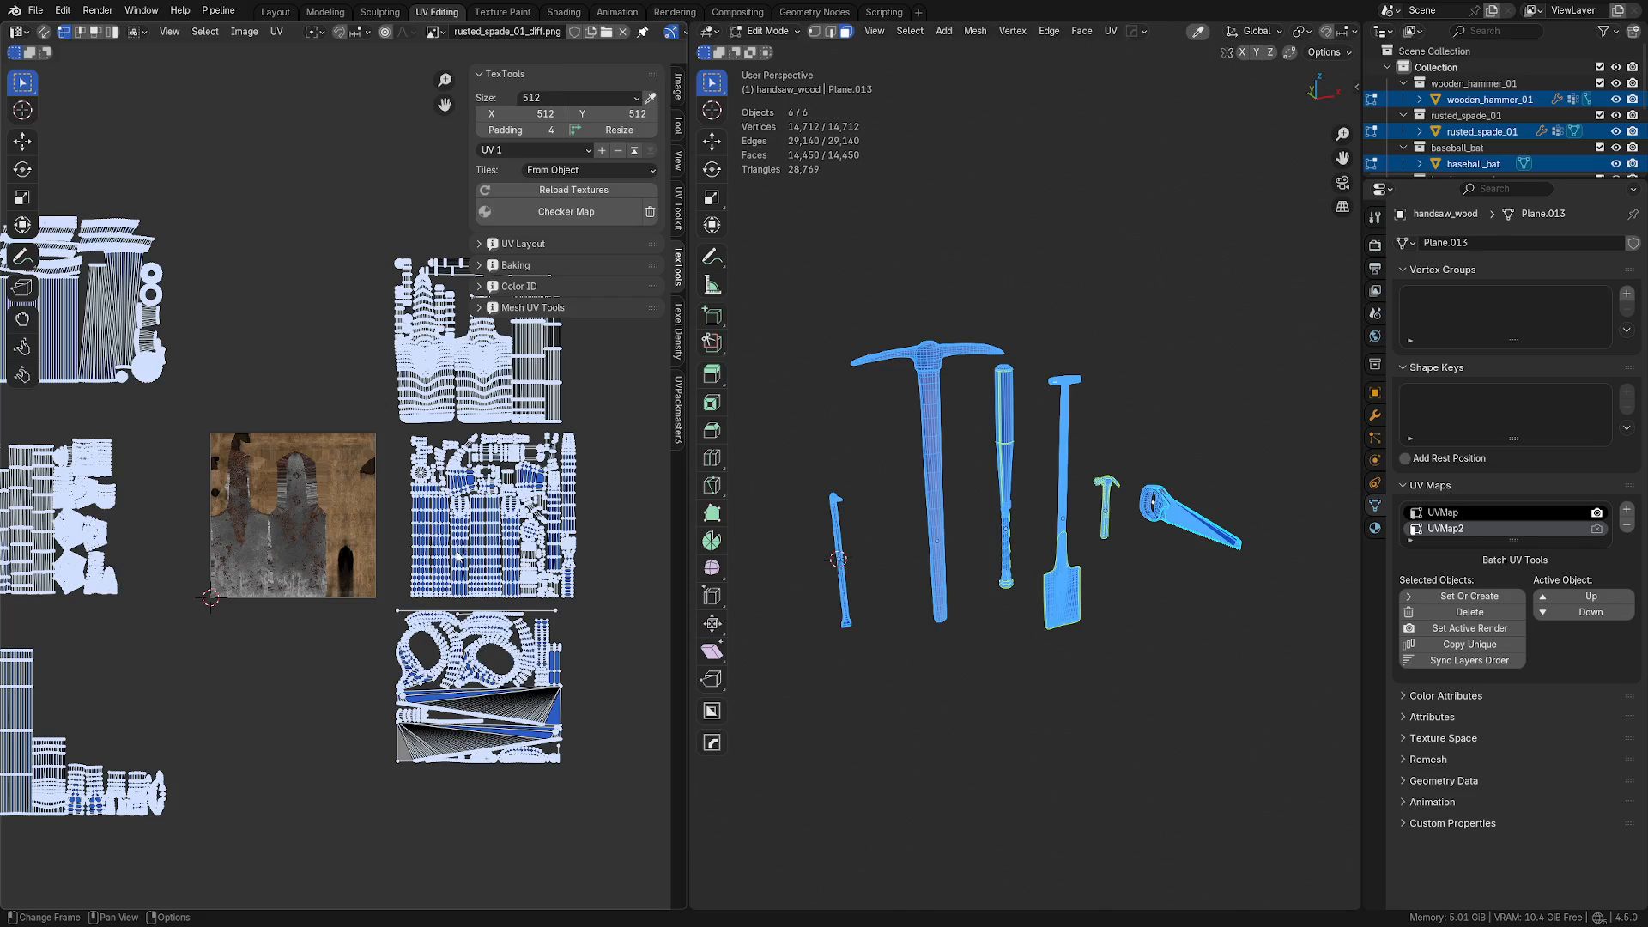
Step: Return to Object Mode, view the pickaxe's UV layout alone, and reselect all six tools
{"action": "middle_click_drag", "start_coordinate": [906, 540], "coordinate": [935, 540], "text": "shift"}
{"action": "key", "text": "ctrl+Tab"}
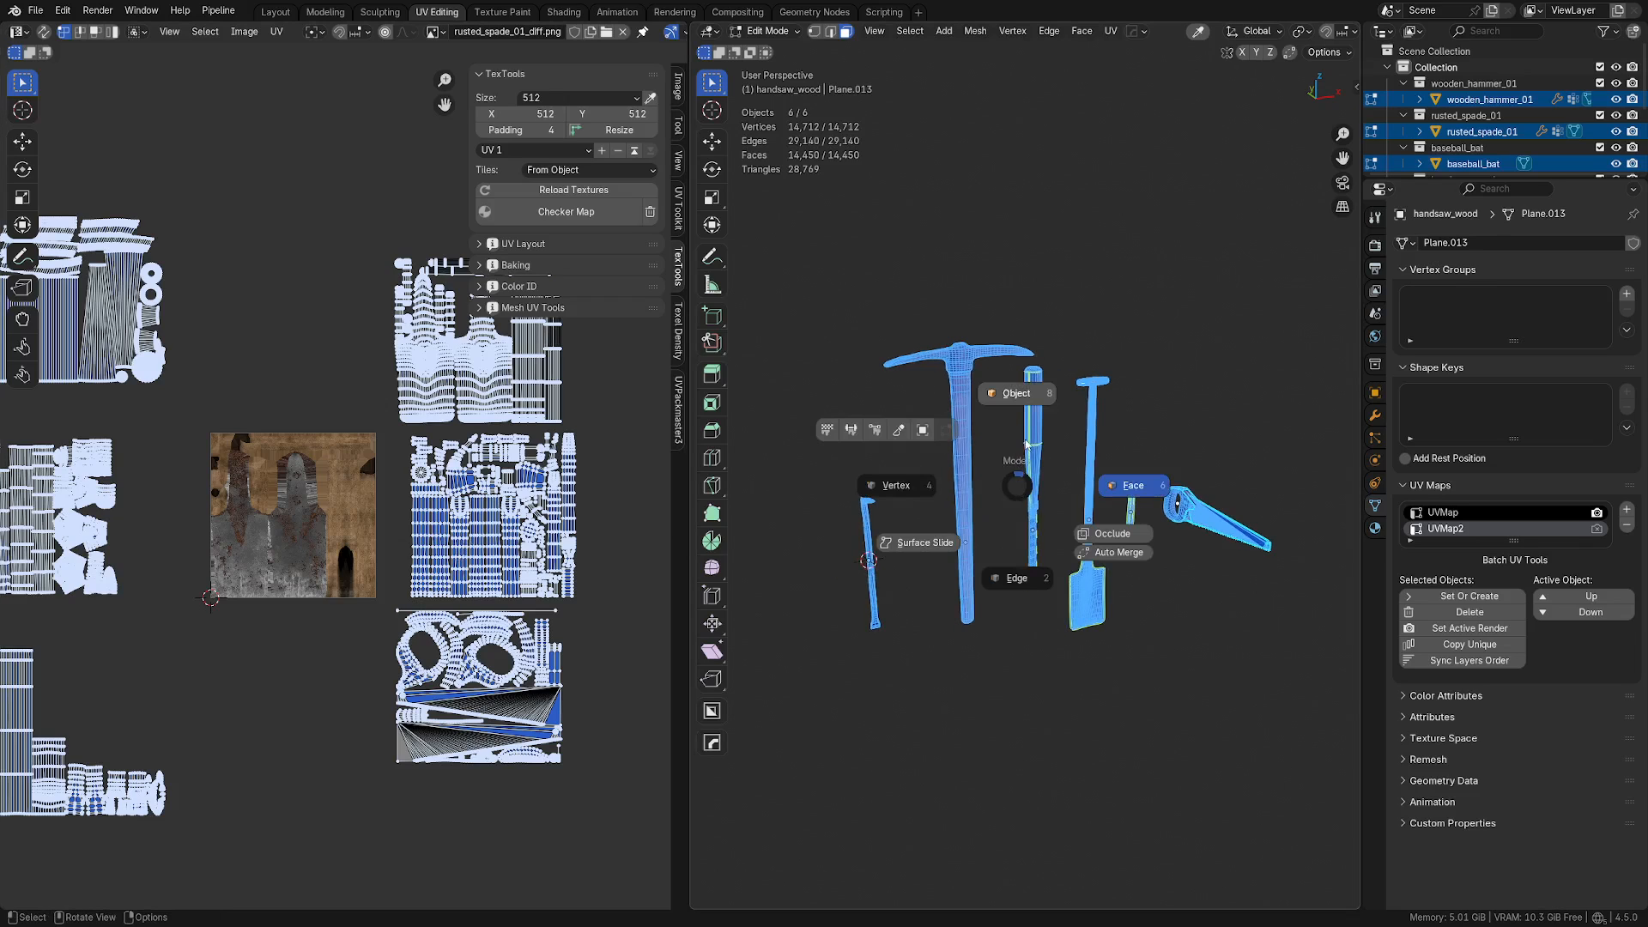
{"action": "left_click", "coordinate": [1027, 443]}
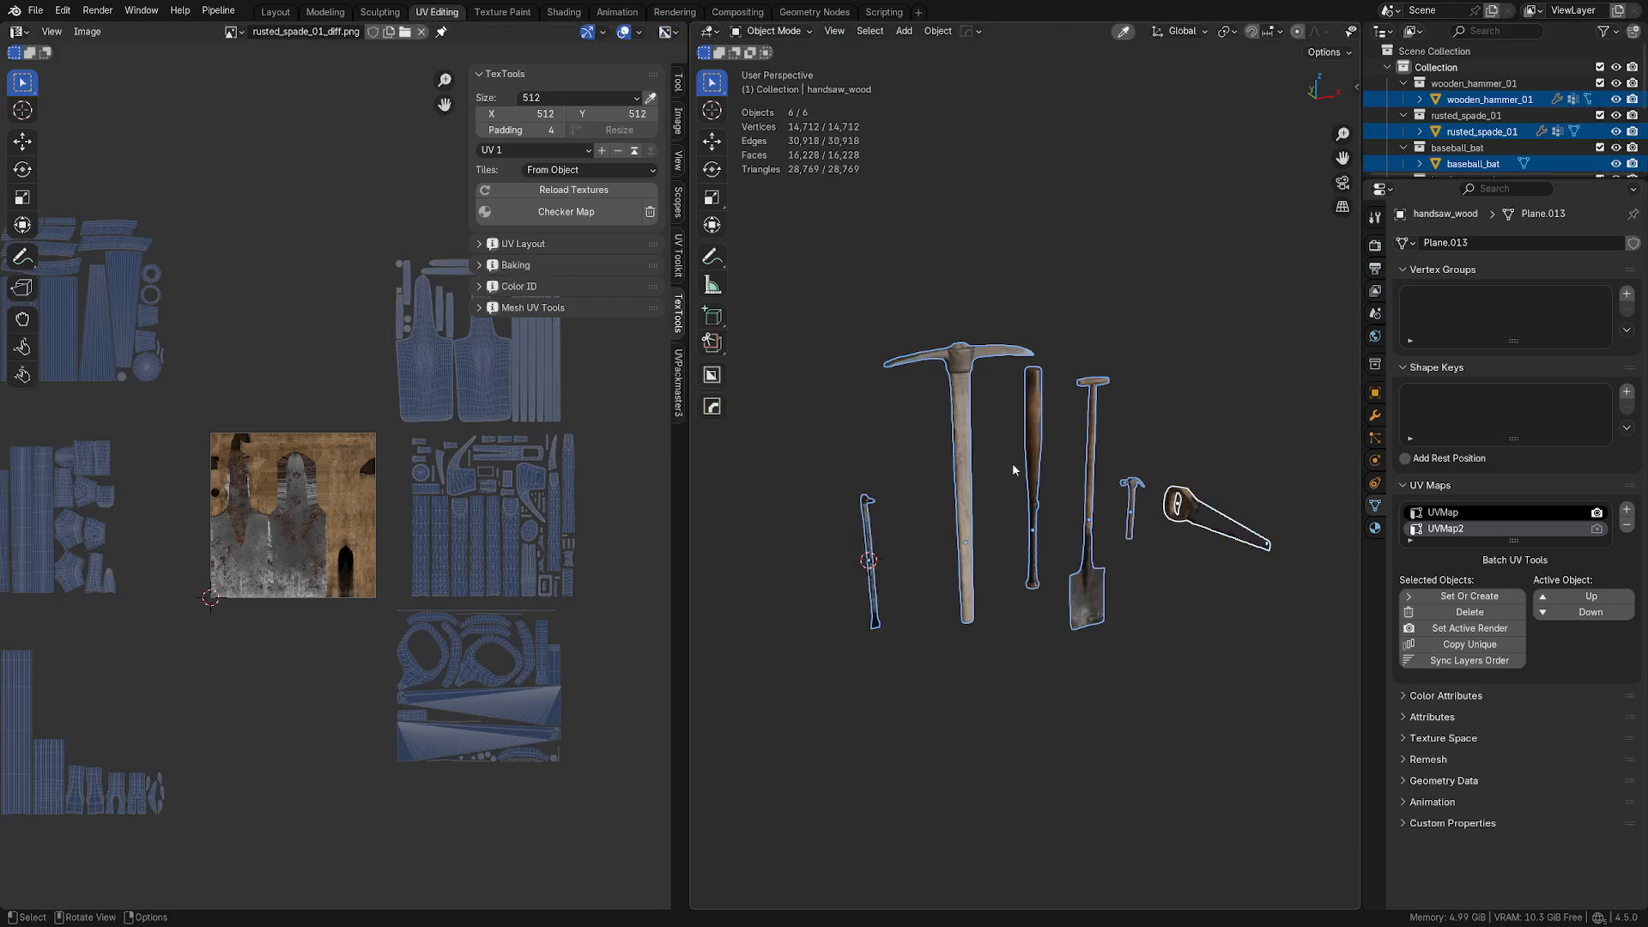
{"action": "left_click", "coordinate": [959, 444]}
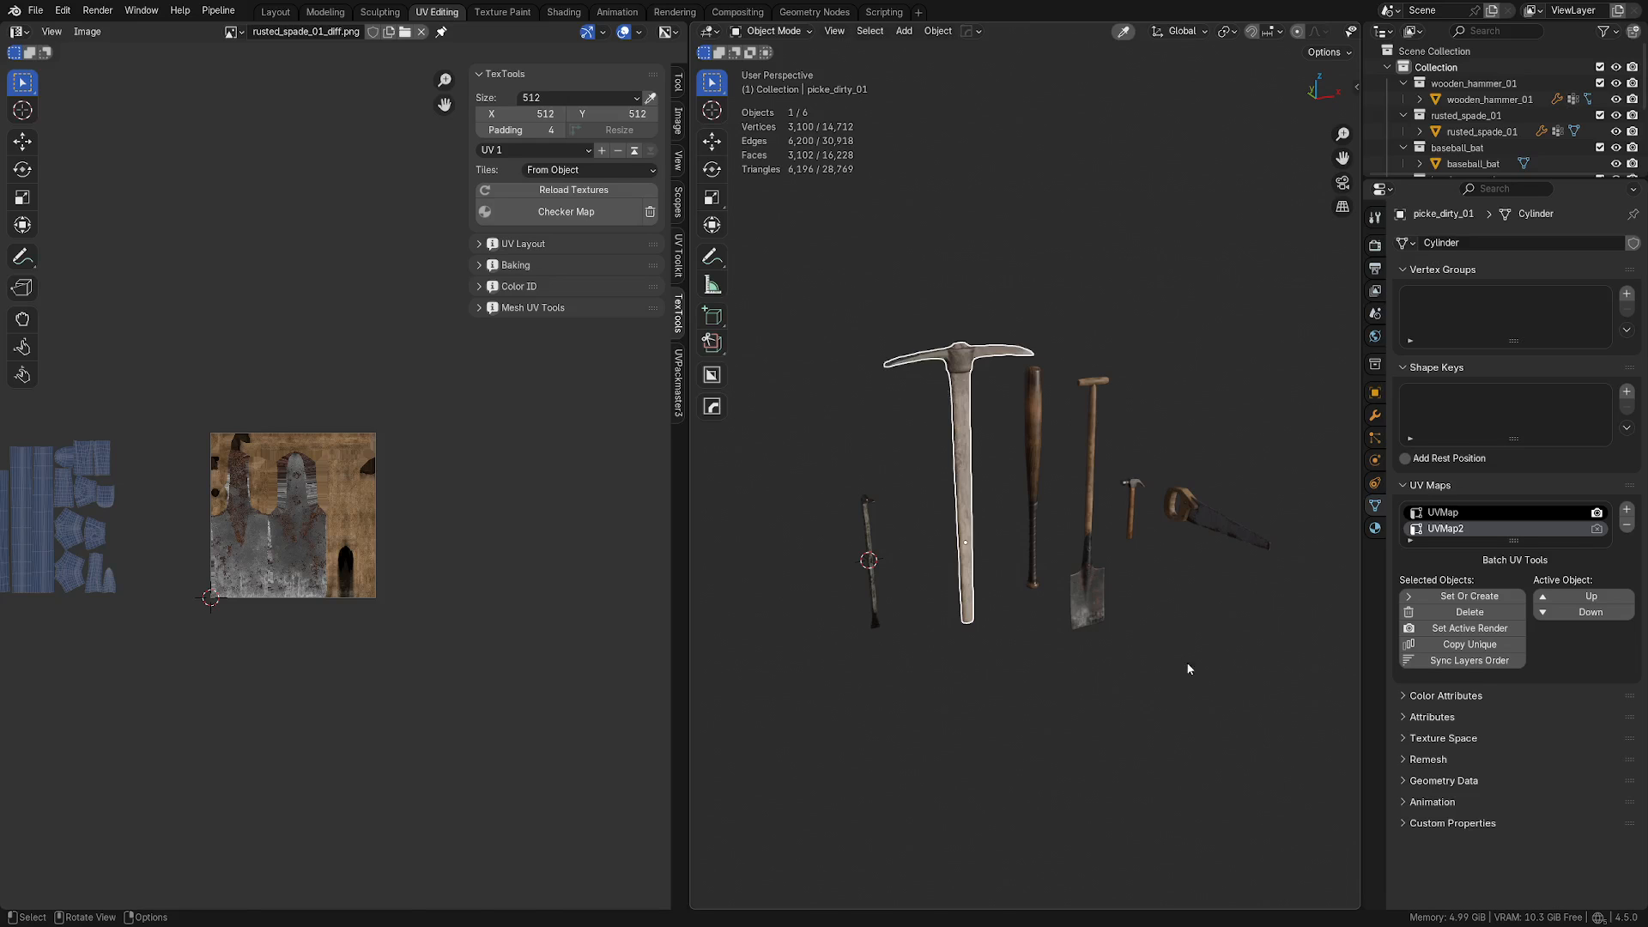
{"action": "left_click_drag", "start_coordinate": [800, 668], "coordinate": [1332, 404]}
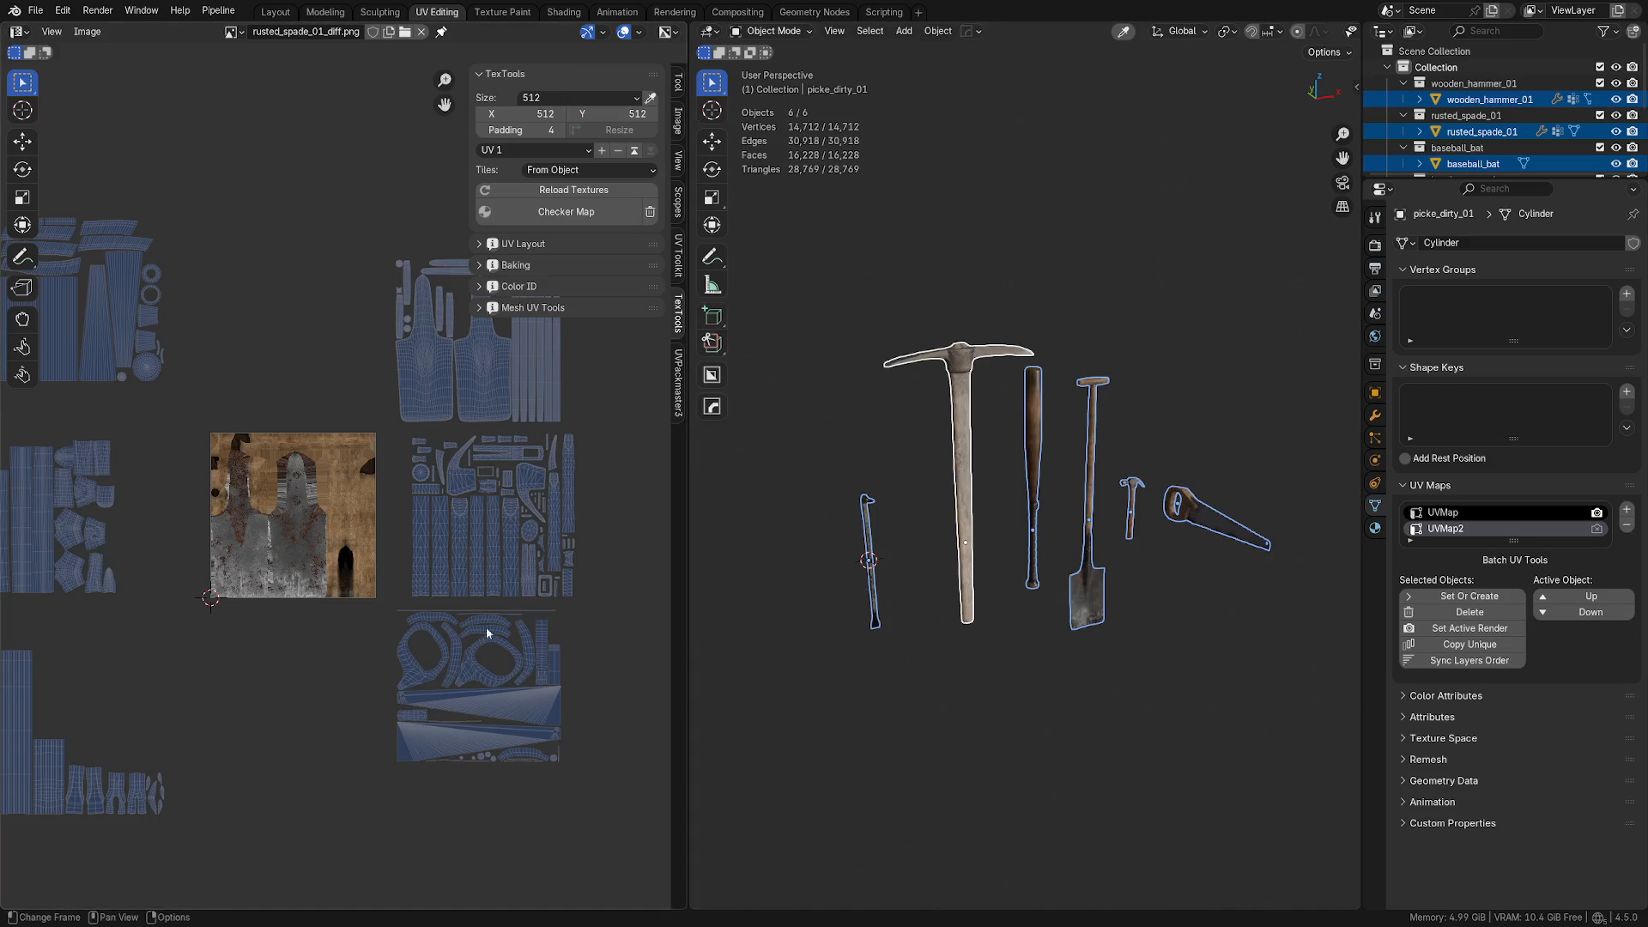
Step: Make the spade the active object among all six selected tools and enter Edit Mode in face selection
{"action": "left_click", "coordinate": [1084, 600]}
{"action": "key", "text": "a"}
{"action": "key", "text": "Tab"}
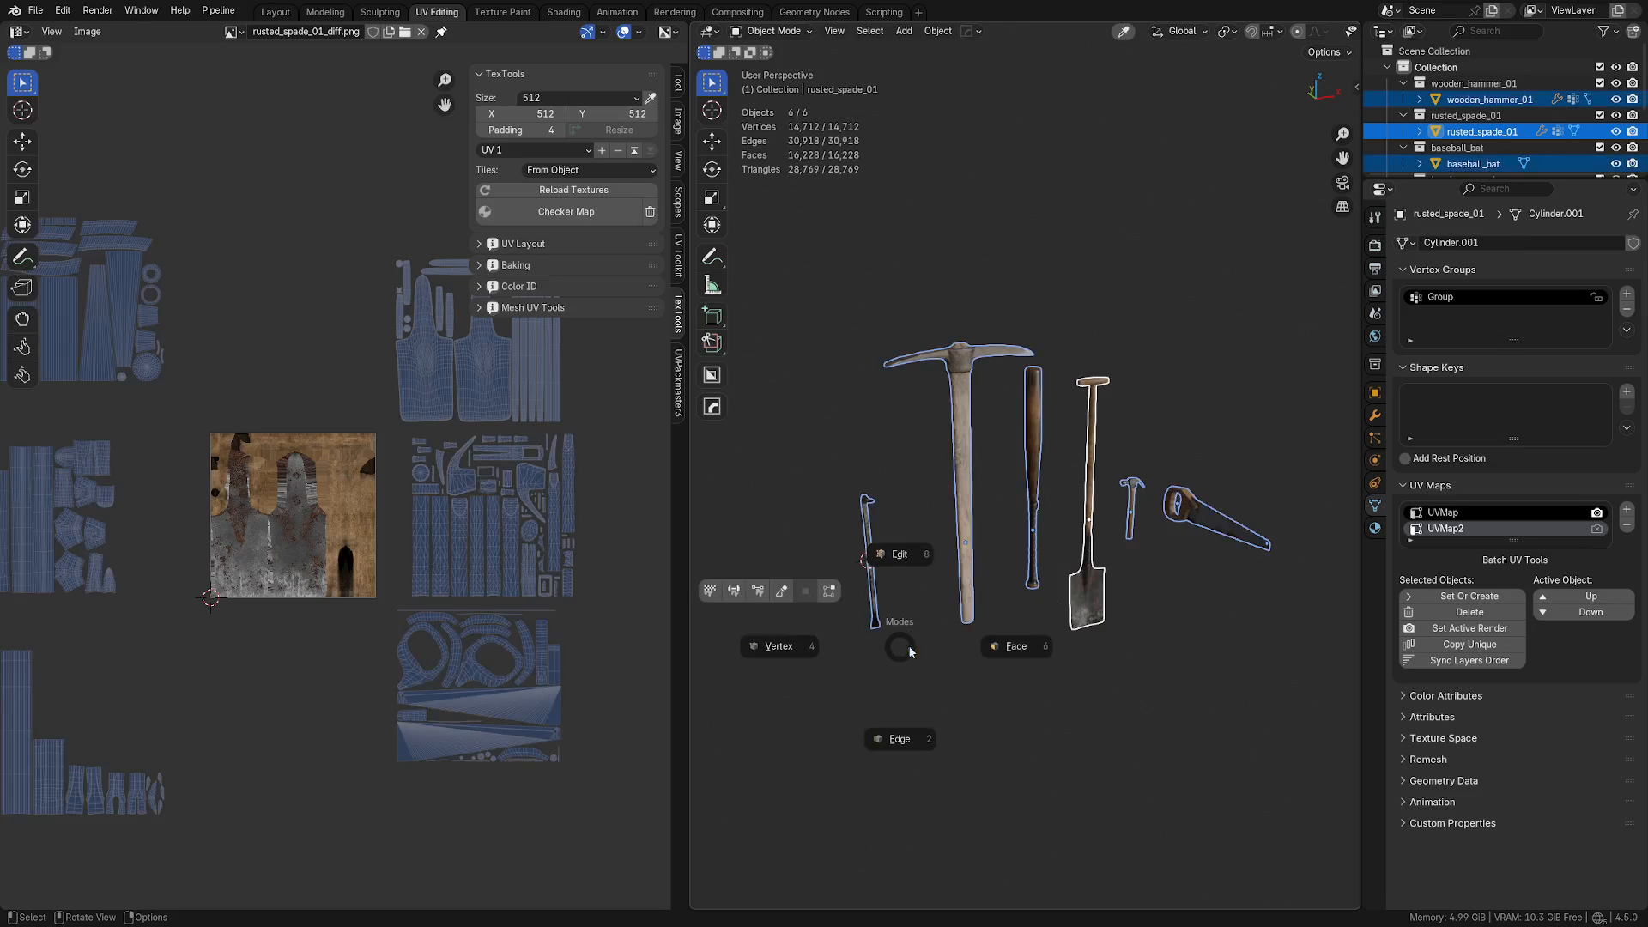
{"action": "left_click", "coordinate": [998, 636]}
{"action": "middle_click_drag", "start_coordinate": [375, 567], "coordinate": [432, 576]}
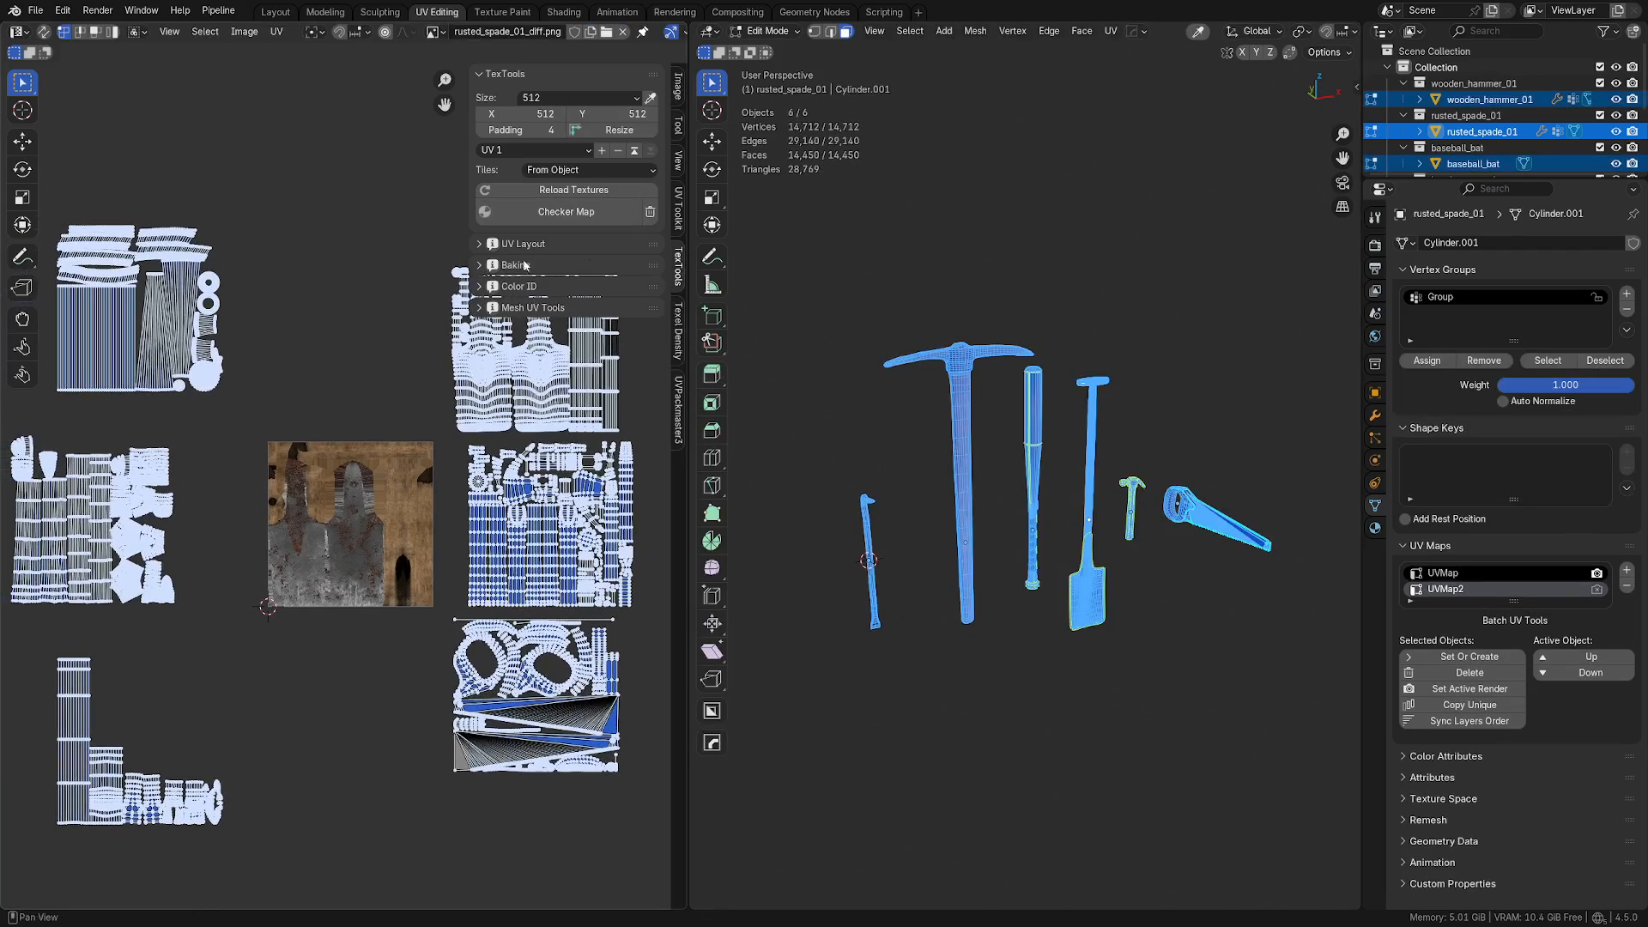
Step: Set the Texel Density Checker's texture size to 1024px for the six tools
{"action": "left_click", "coordinate": [679, 330]}
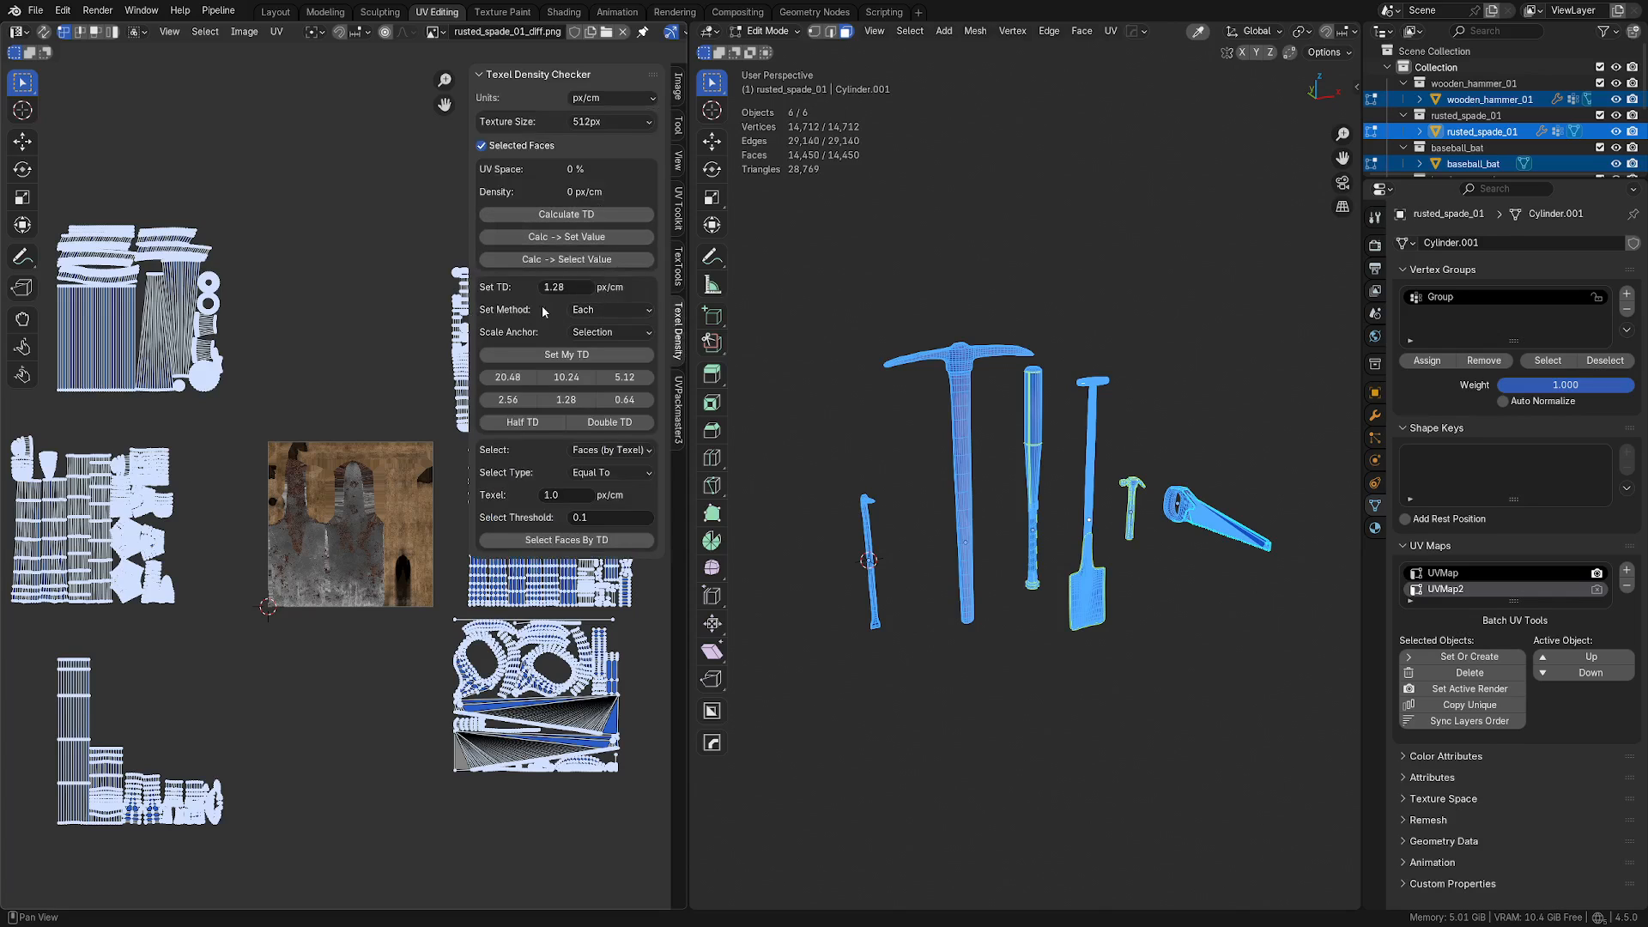
{"action": "left_click", "coordinate": [599, 126]}
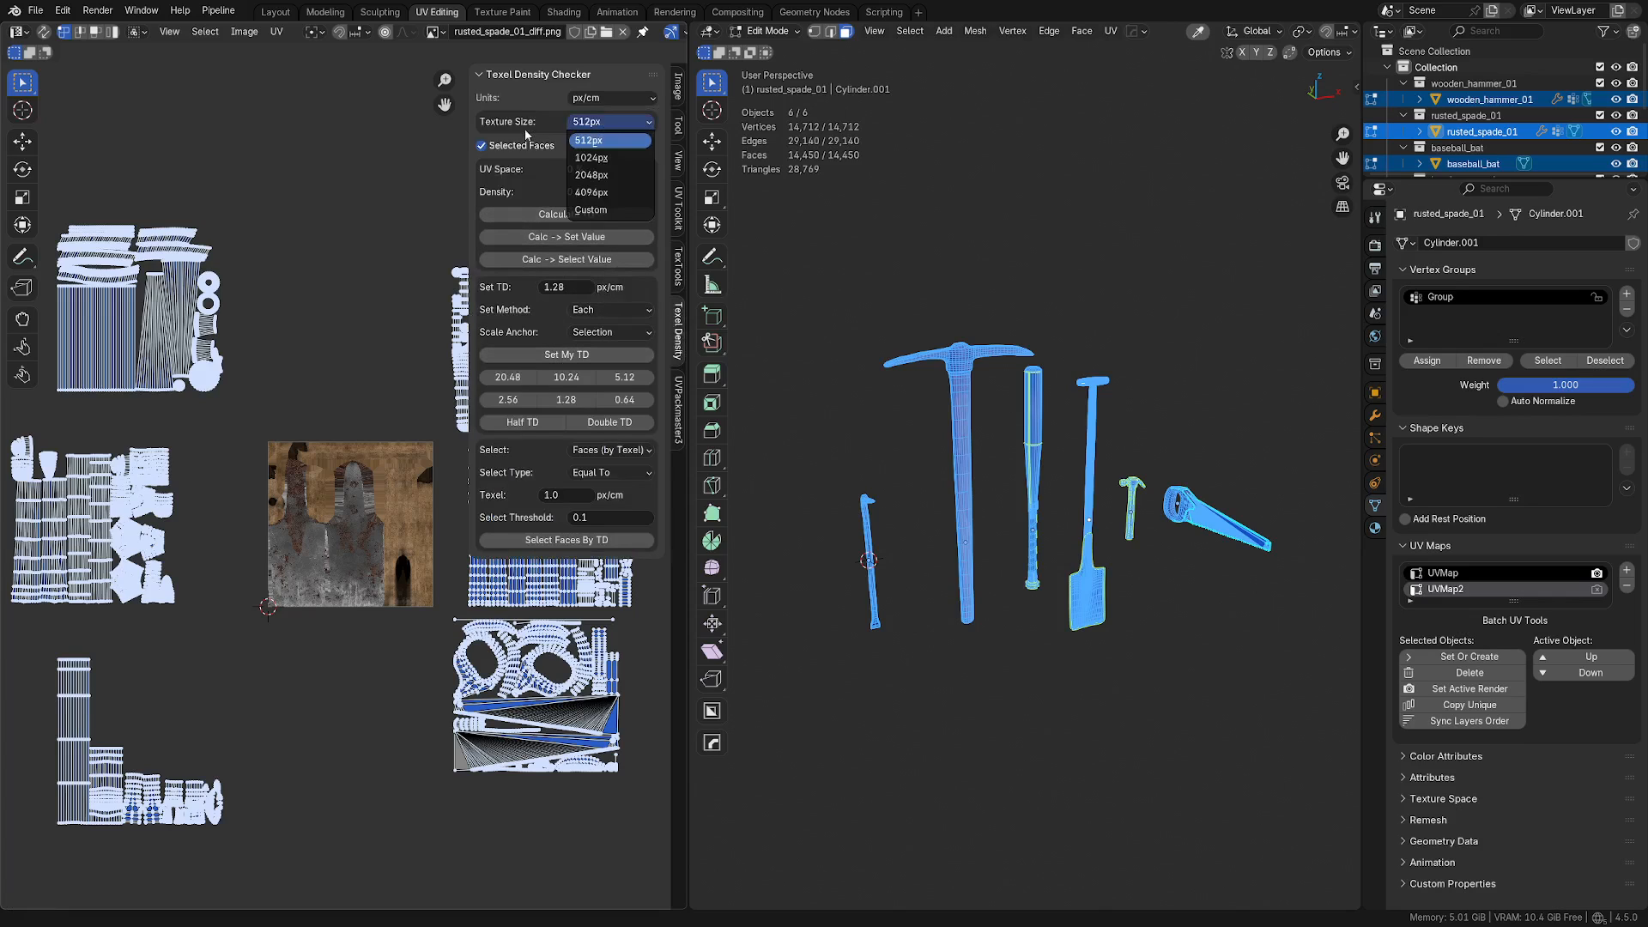
{"action": "left_click", "coordinate": [615, 124]}
{"action": "left_click", "coordinate": [603, 159]}
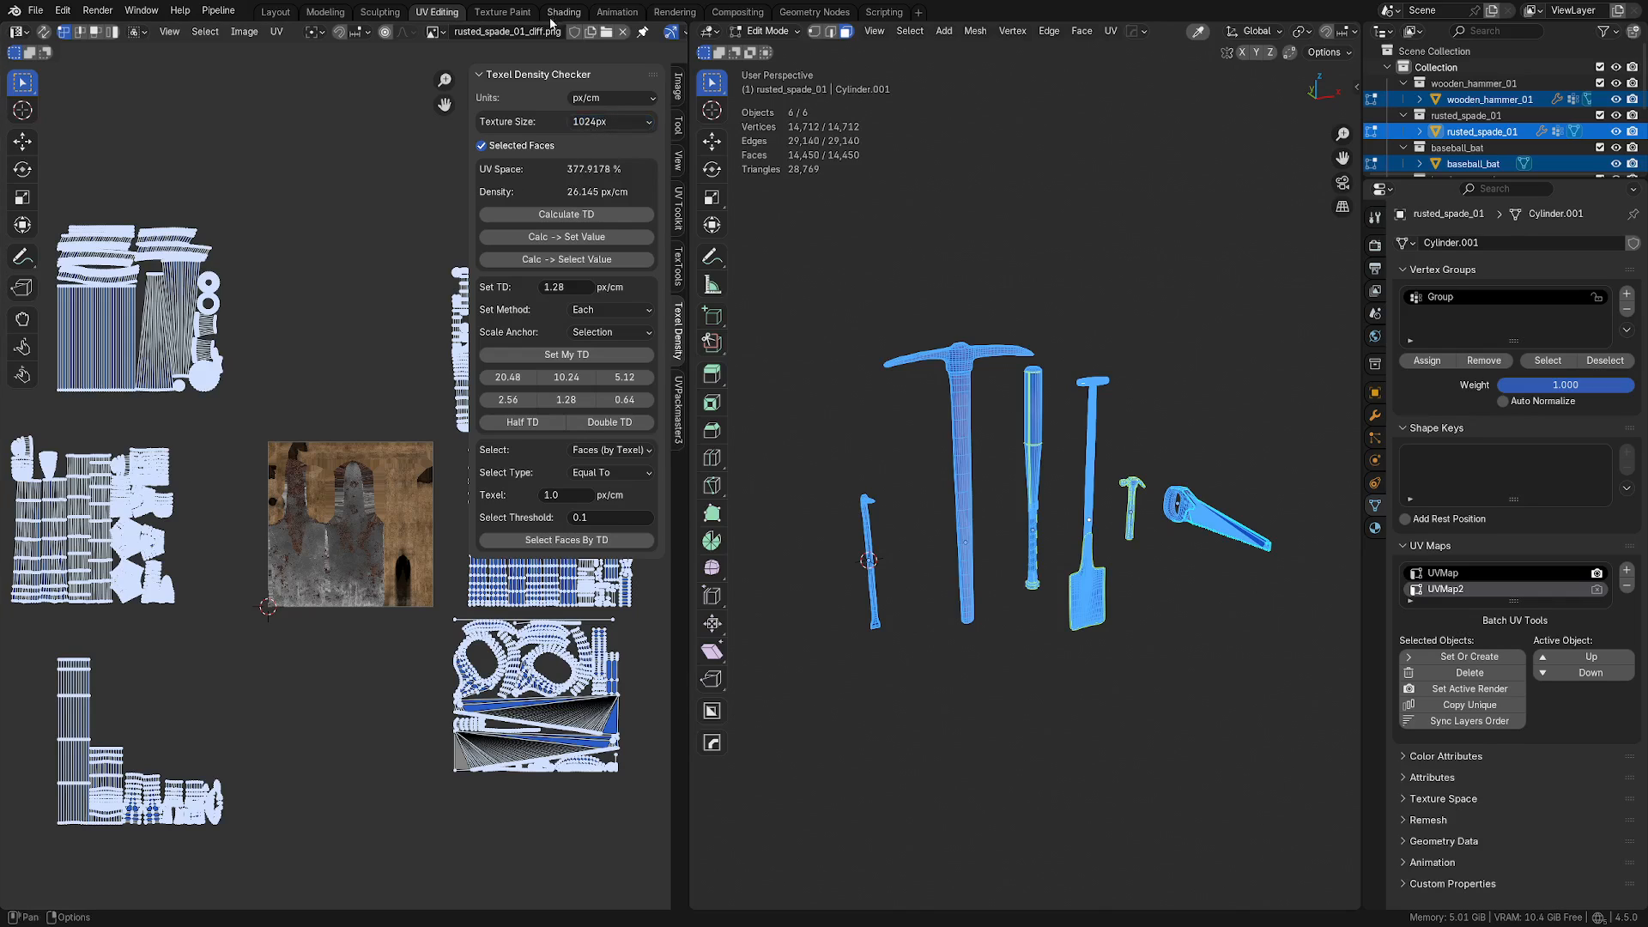
Step: Unlink the rusted spade texture from the UV Editor so only the empty UV grid lies behind the layouts
{"action": "left_click", "coordinate": [624, 33]}
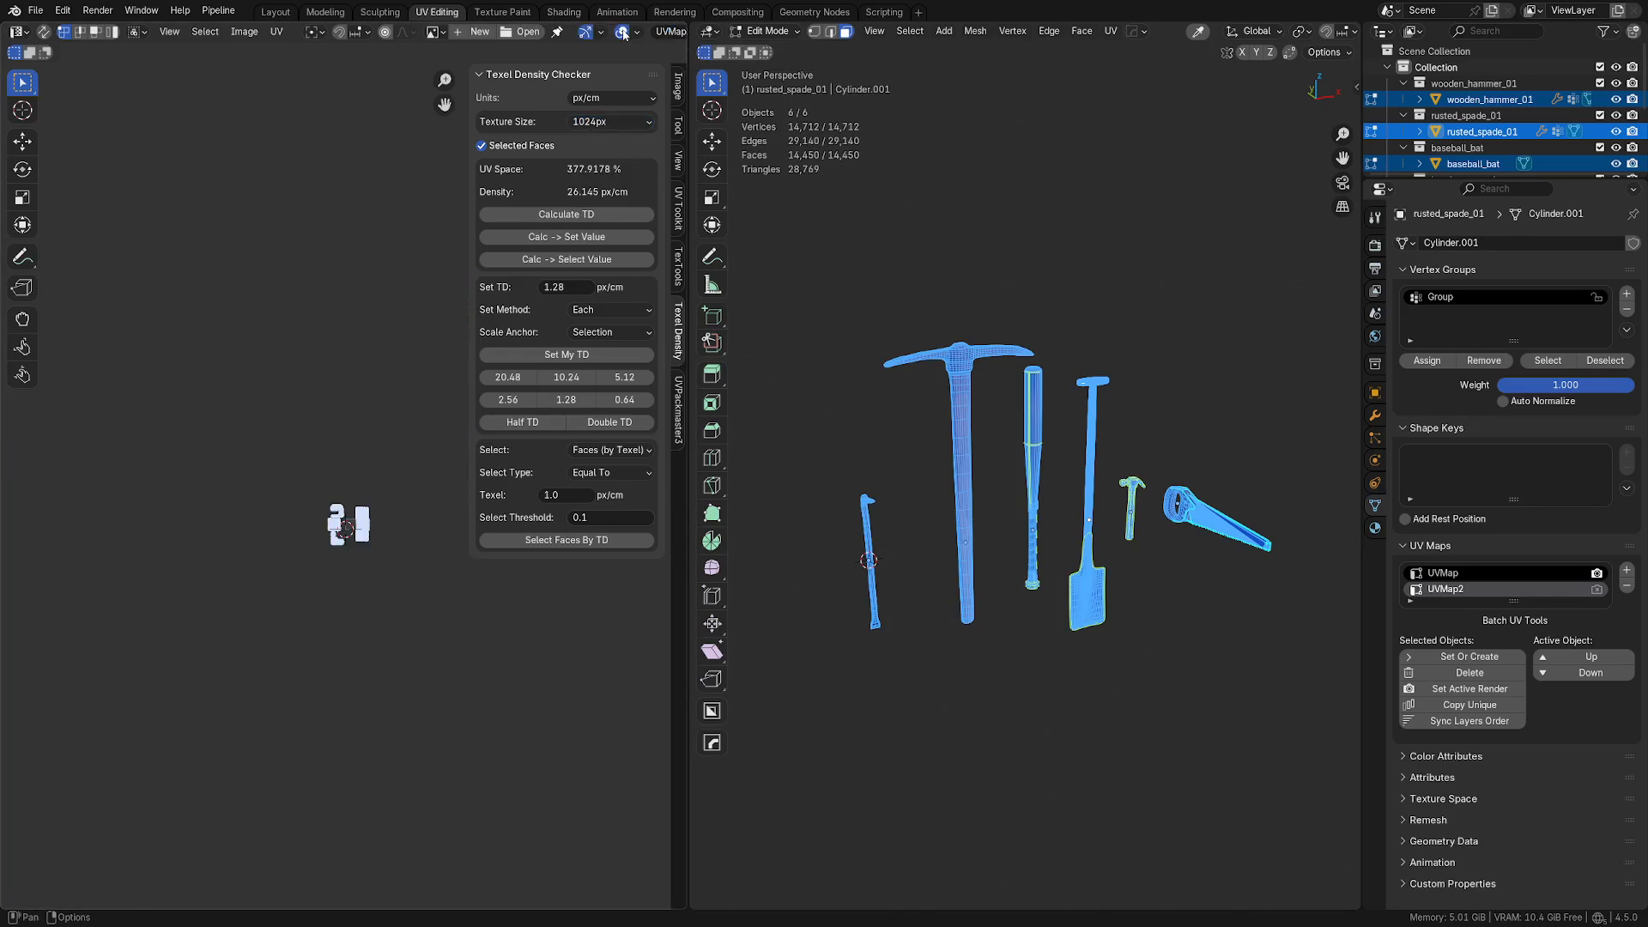
{"action": "scroll", "coordinate": [354, 649], "scroll_direction": "up", "scroll_amount": 5}
{"action": "middle_click_drag", "start_coordinate": [418, 745], "coordinate": [311, 404]}
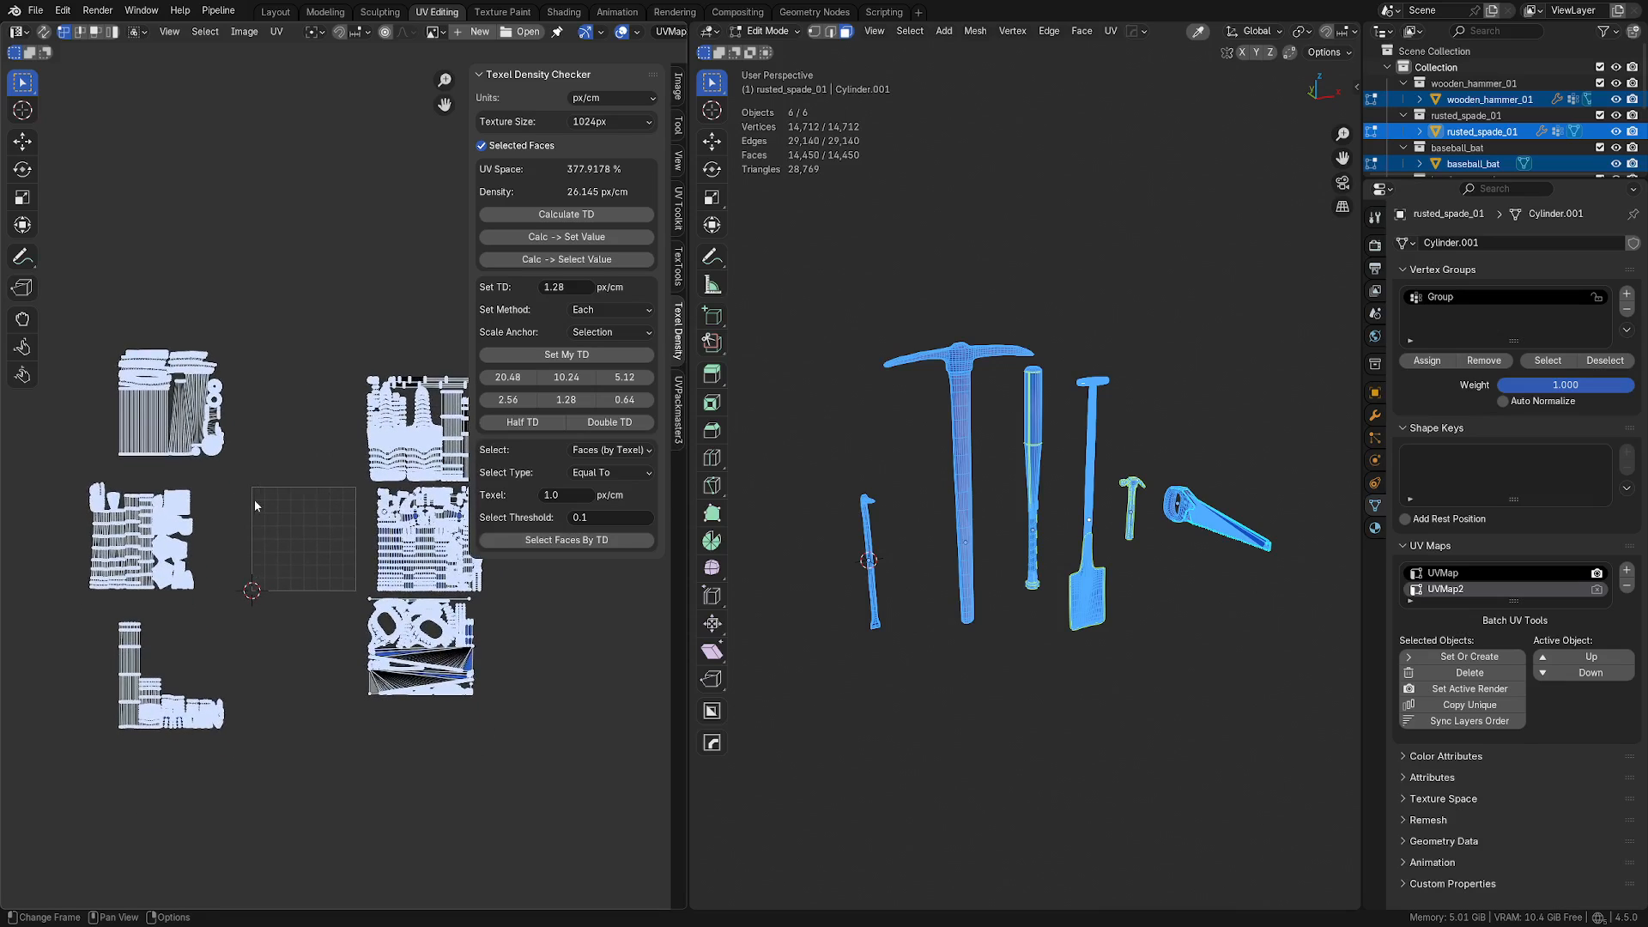
Step: Try the 2048px texture size in the Texel Density Checker and return to 1024px
{"action": "left_click", "coordinate": [616, 123]}
{"action": "left_click", "coordinate": [605, 174]}
{"action": "left_click", "coordinate": [614, 125]}
{"action": "left_click", "coordinate": [611, 158]}
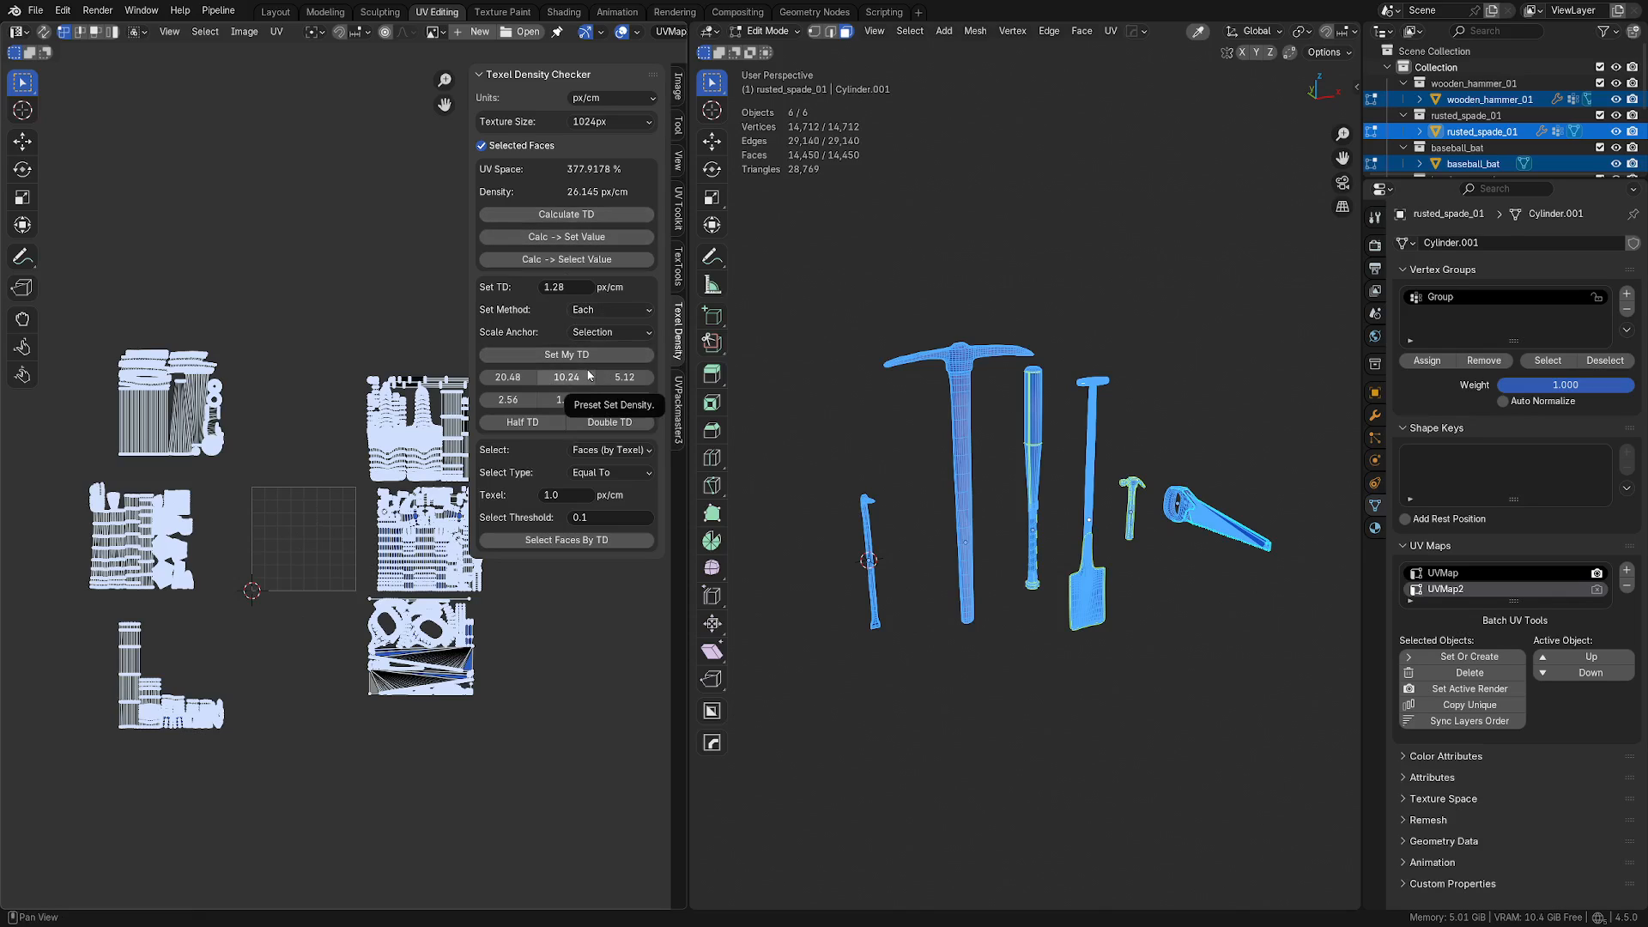
Step: Apply a texel density of 5.12 px/cm to all six UV layouts and shift them slightly together
{"action": "left_click", "coordinate": [631, 385]}
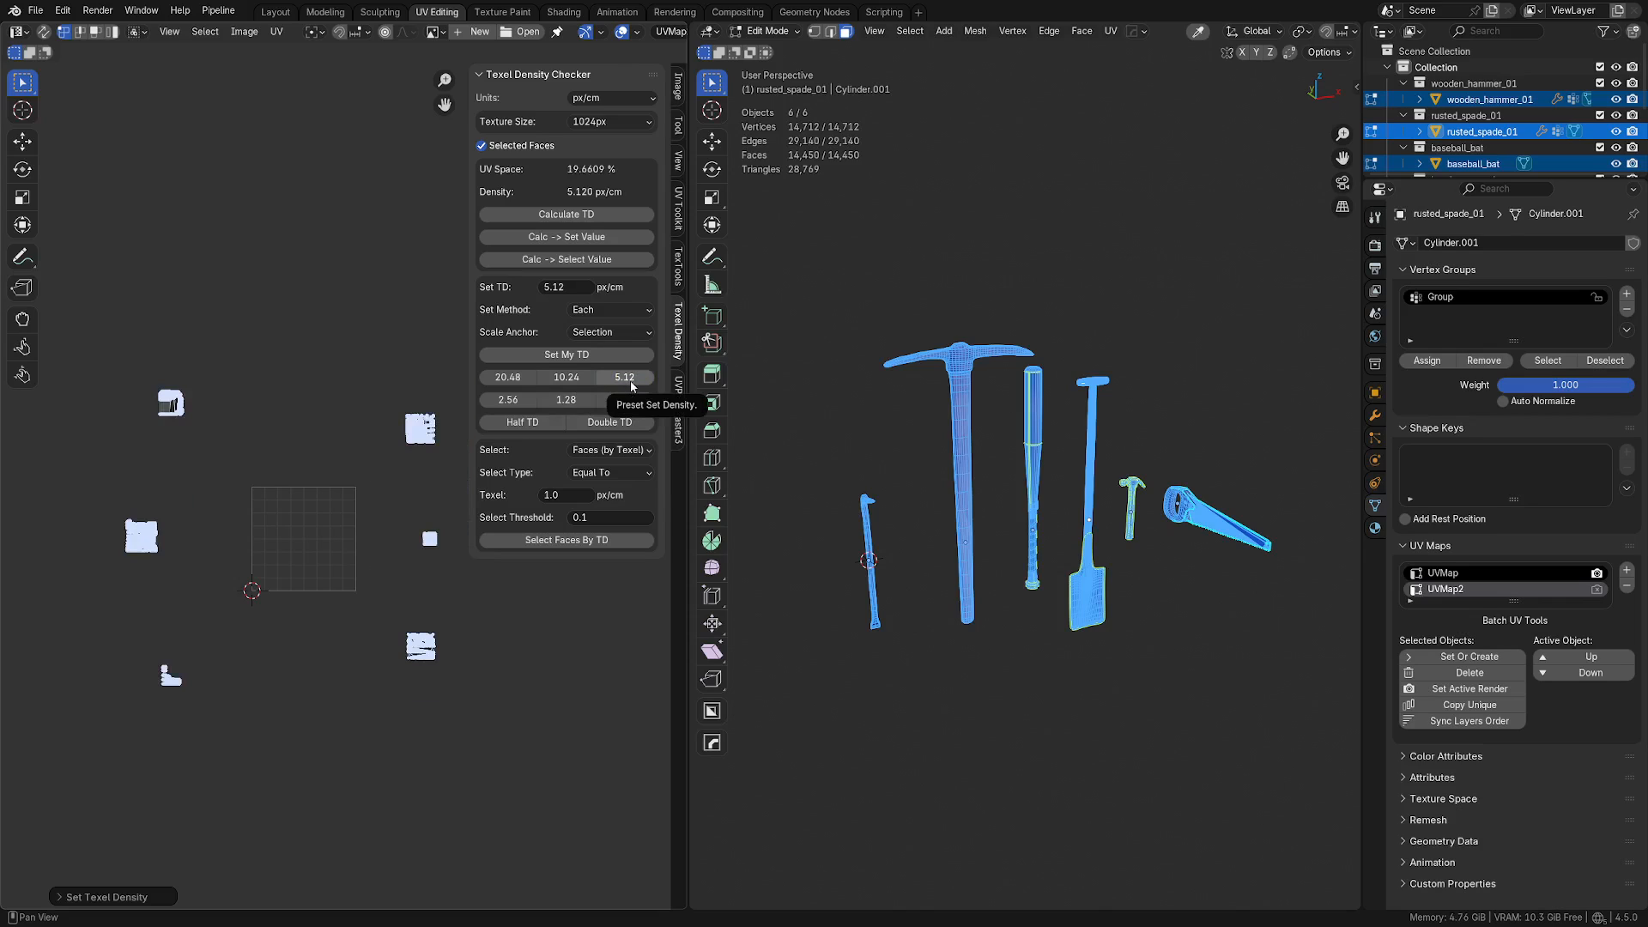
{"action": "key", "text": "g"}
{"action": "left_click", "coordinate": [519, 658]}
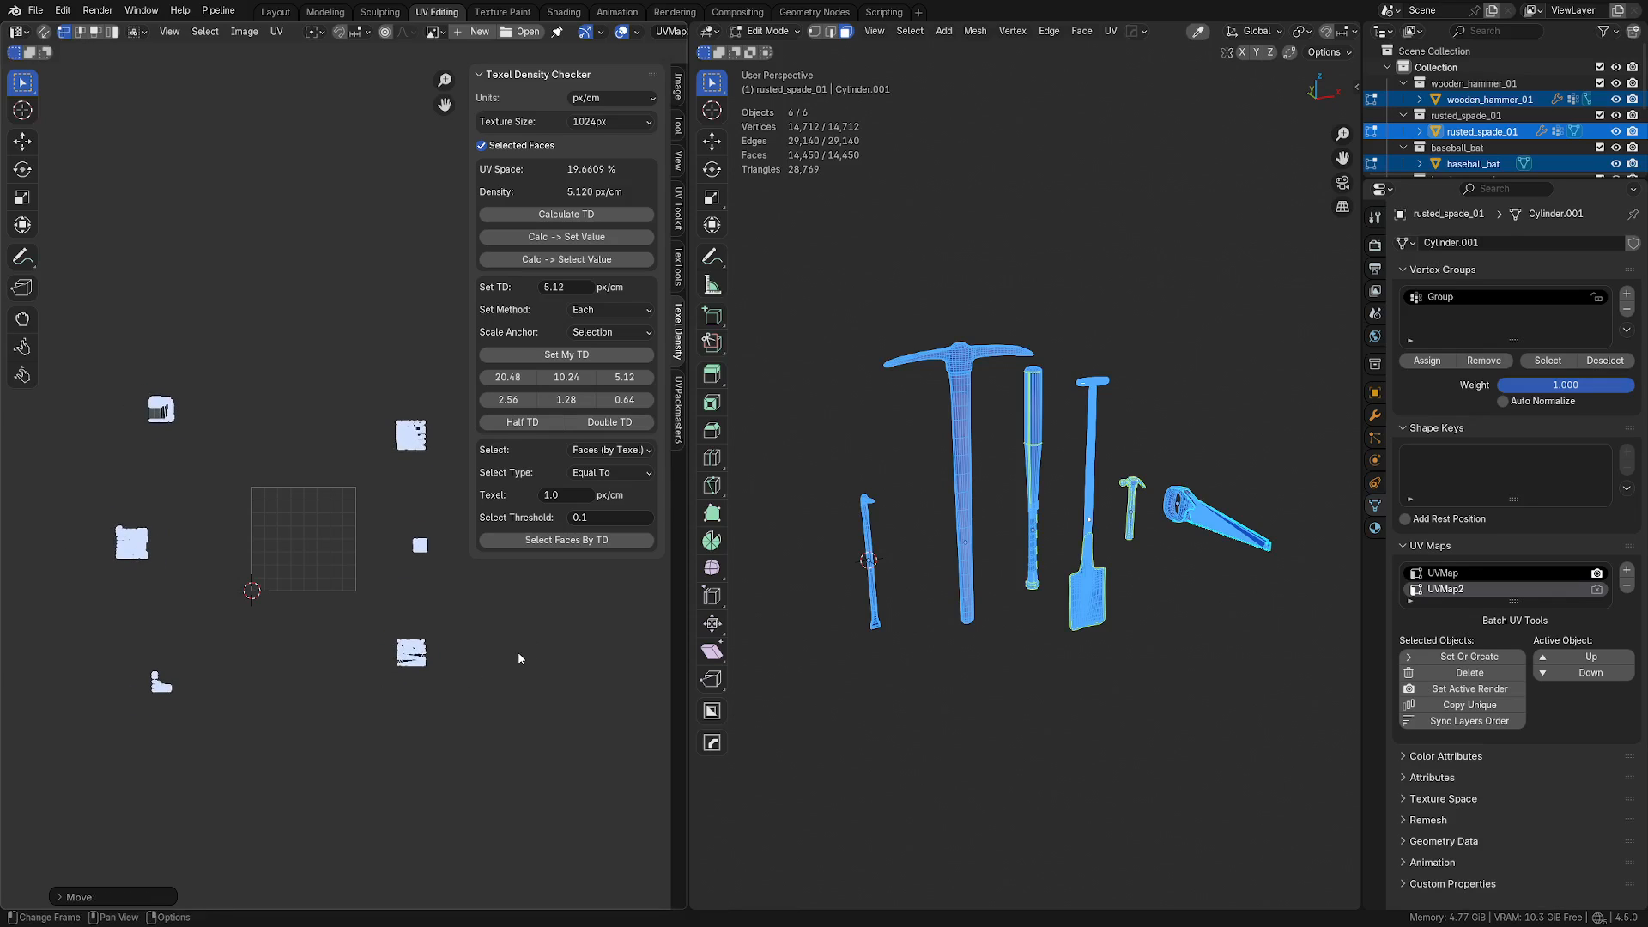
{"action": "left_click", "coordinate": [579, 388]}
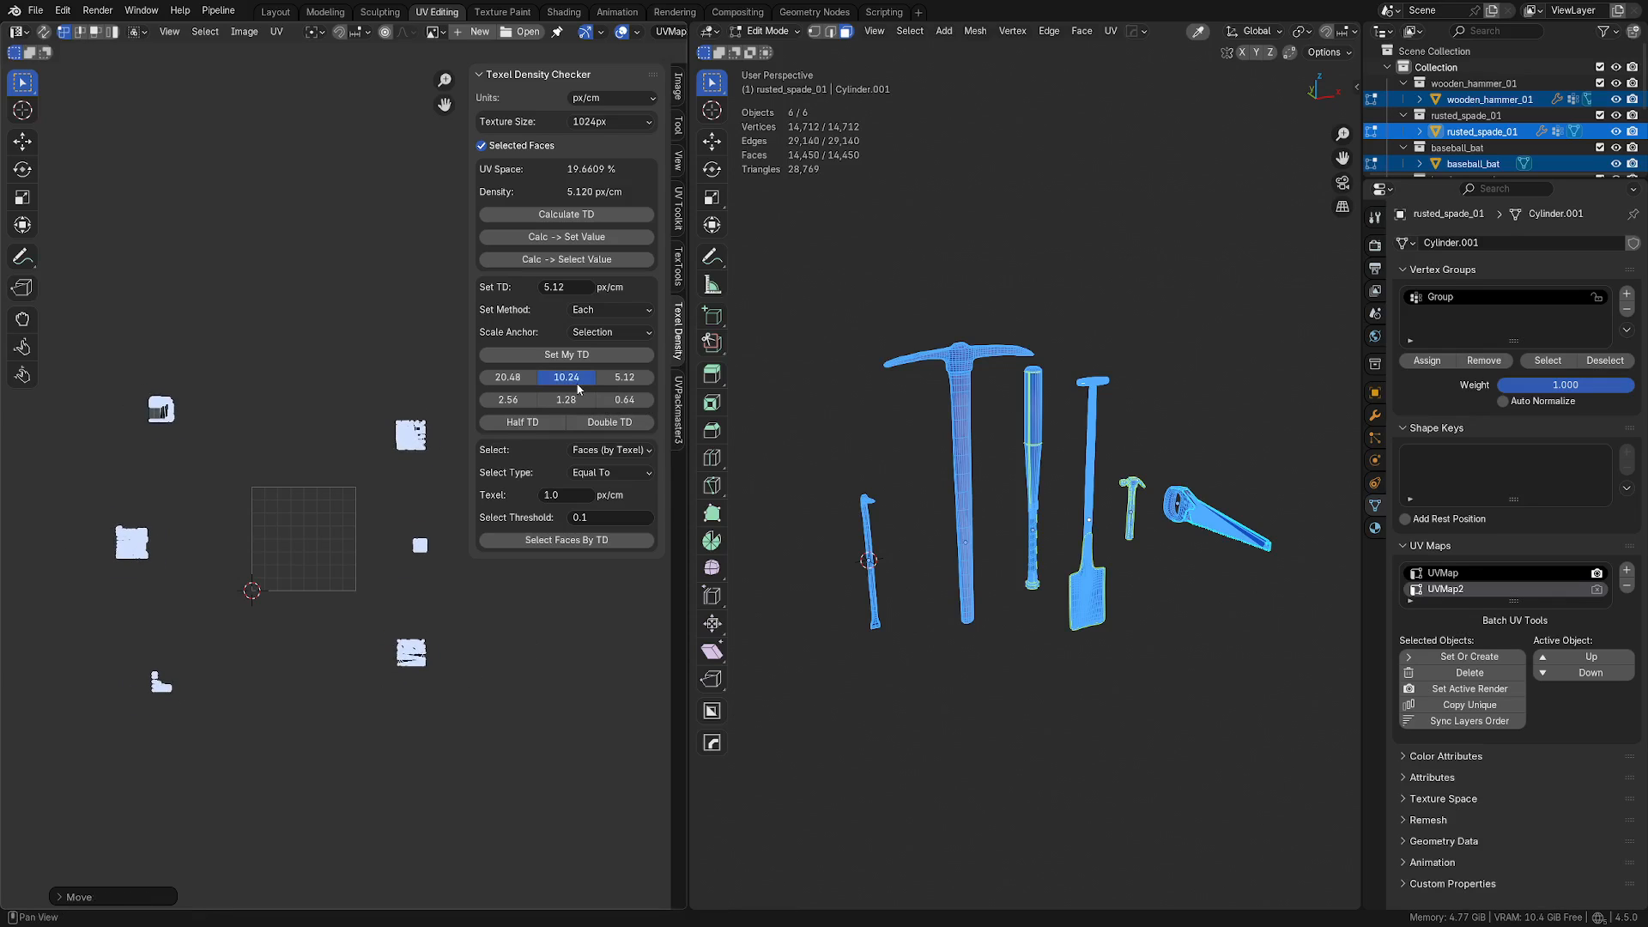
{"action": "left_click", "coordinate": [626, 378]}
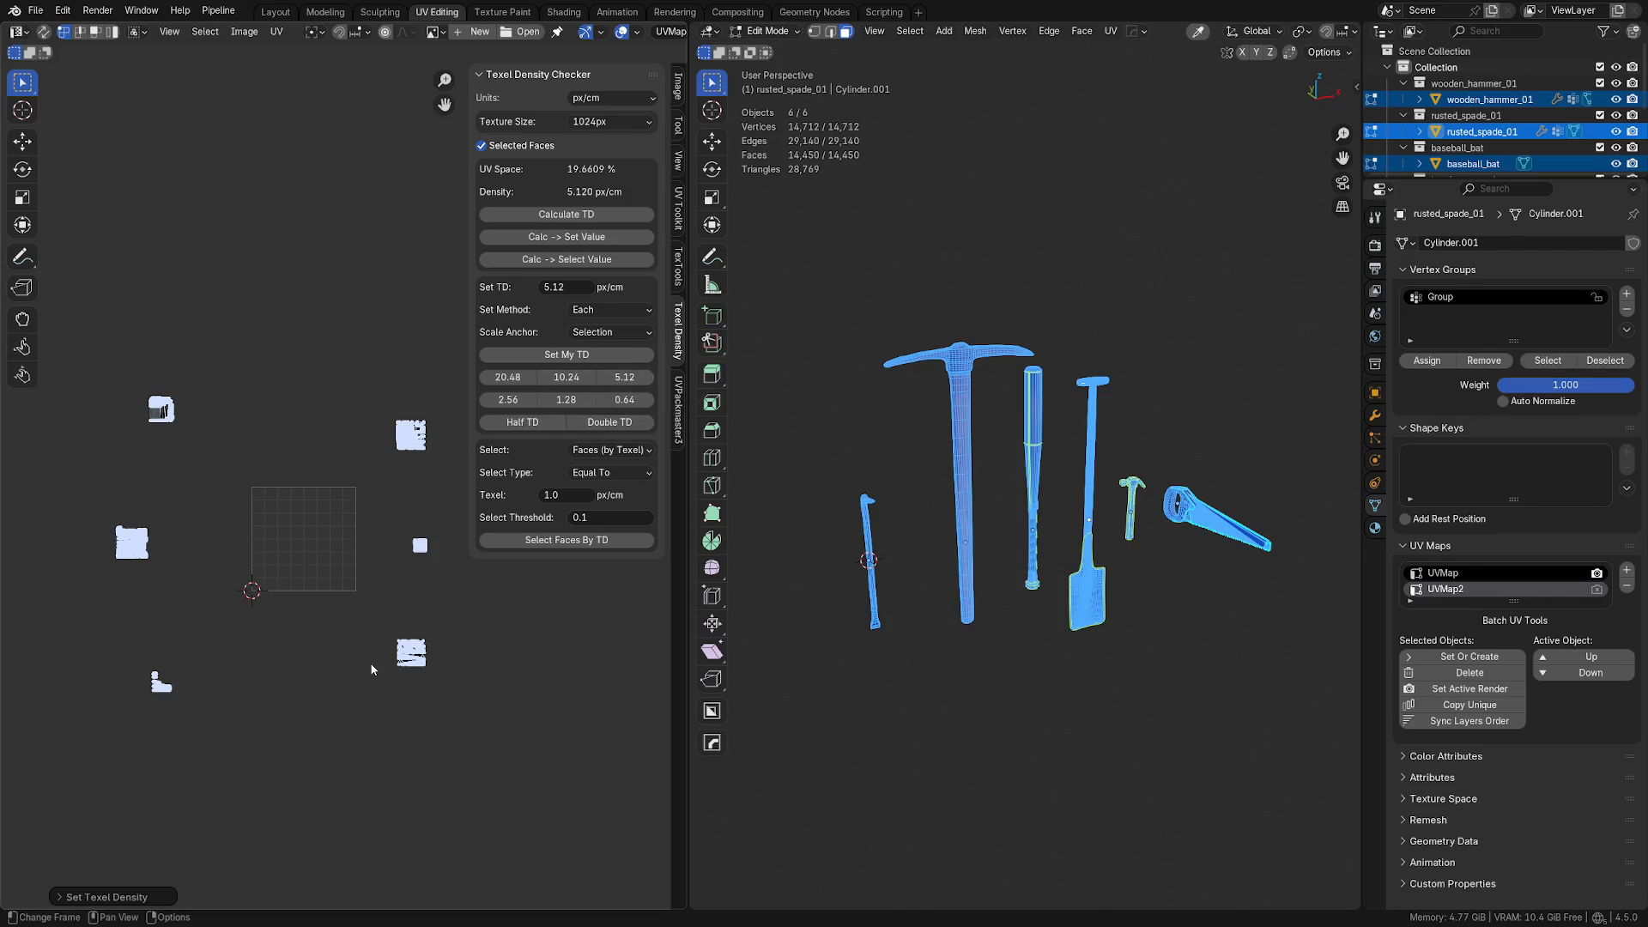
{"action": "key", "text": "g"}
{"action": "left_click", "coordinate": [384, 615]}
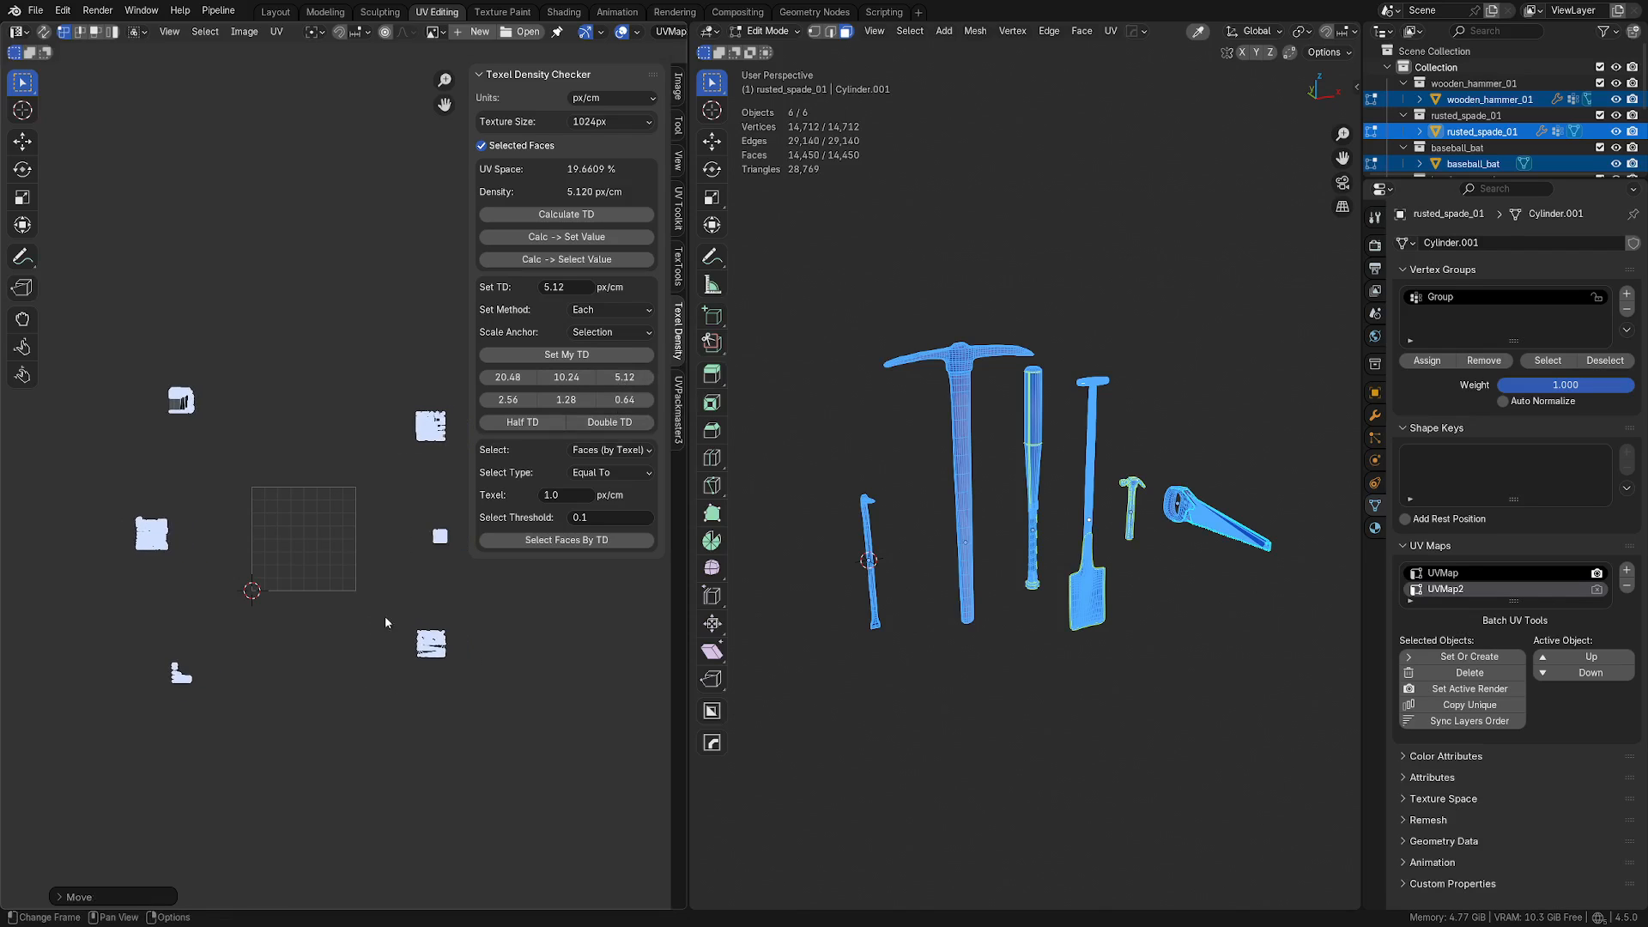
Step: Maximize the UV Editor and move the handsaw's UV layout into the upper-left corner of the UV tile
{"action": "left_click_drag", "start_coordinate": [340, 699], "coordinate": [485, 605]}
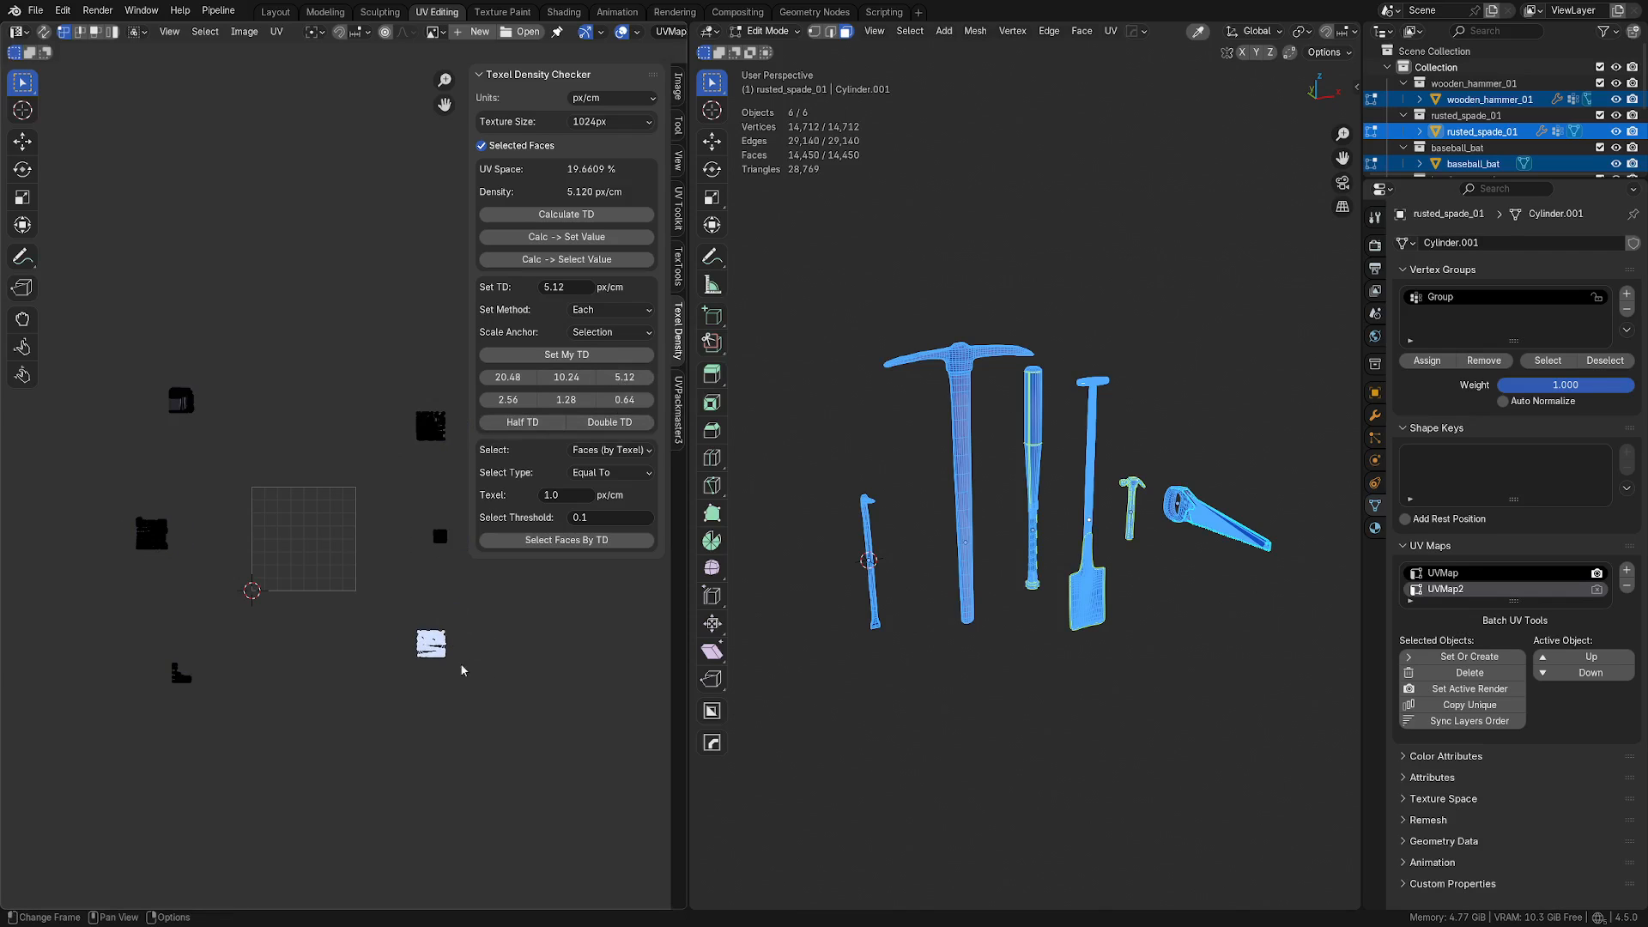
{"action": "scroll", "coordinate": [432, 623], "scroll_direction": "up", "scroll_amount": 1}
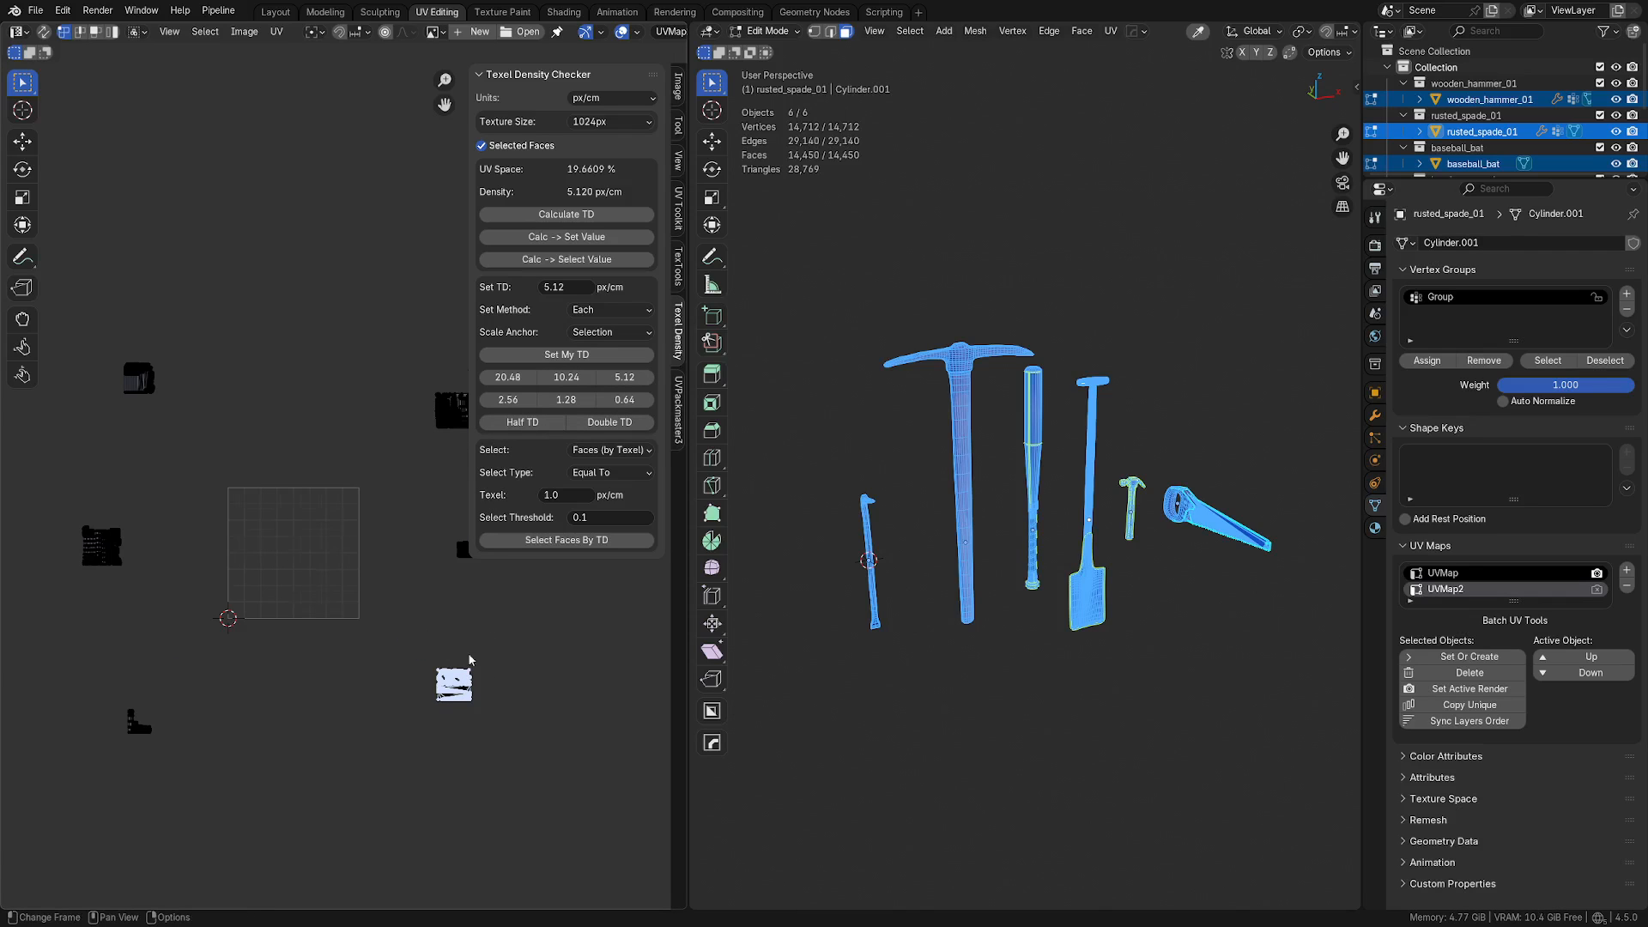
{"action": "scroll", "coordinate": [467, 653], "scroll_direction": "up", "scroll_amount": 2}
{"action": "key", "text": "ctrl+alt+space"}
{"action": "middle_click_drag", "start_coordinate": [949, 675], "coordinate": [857, 582]}
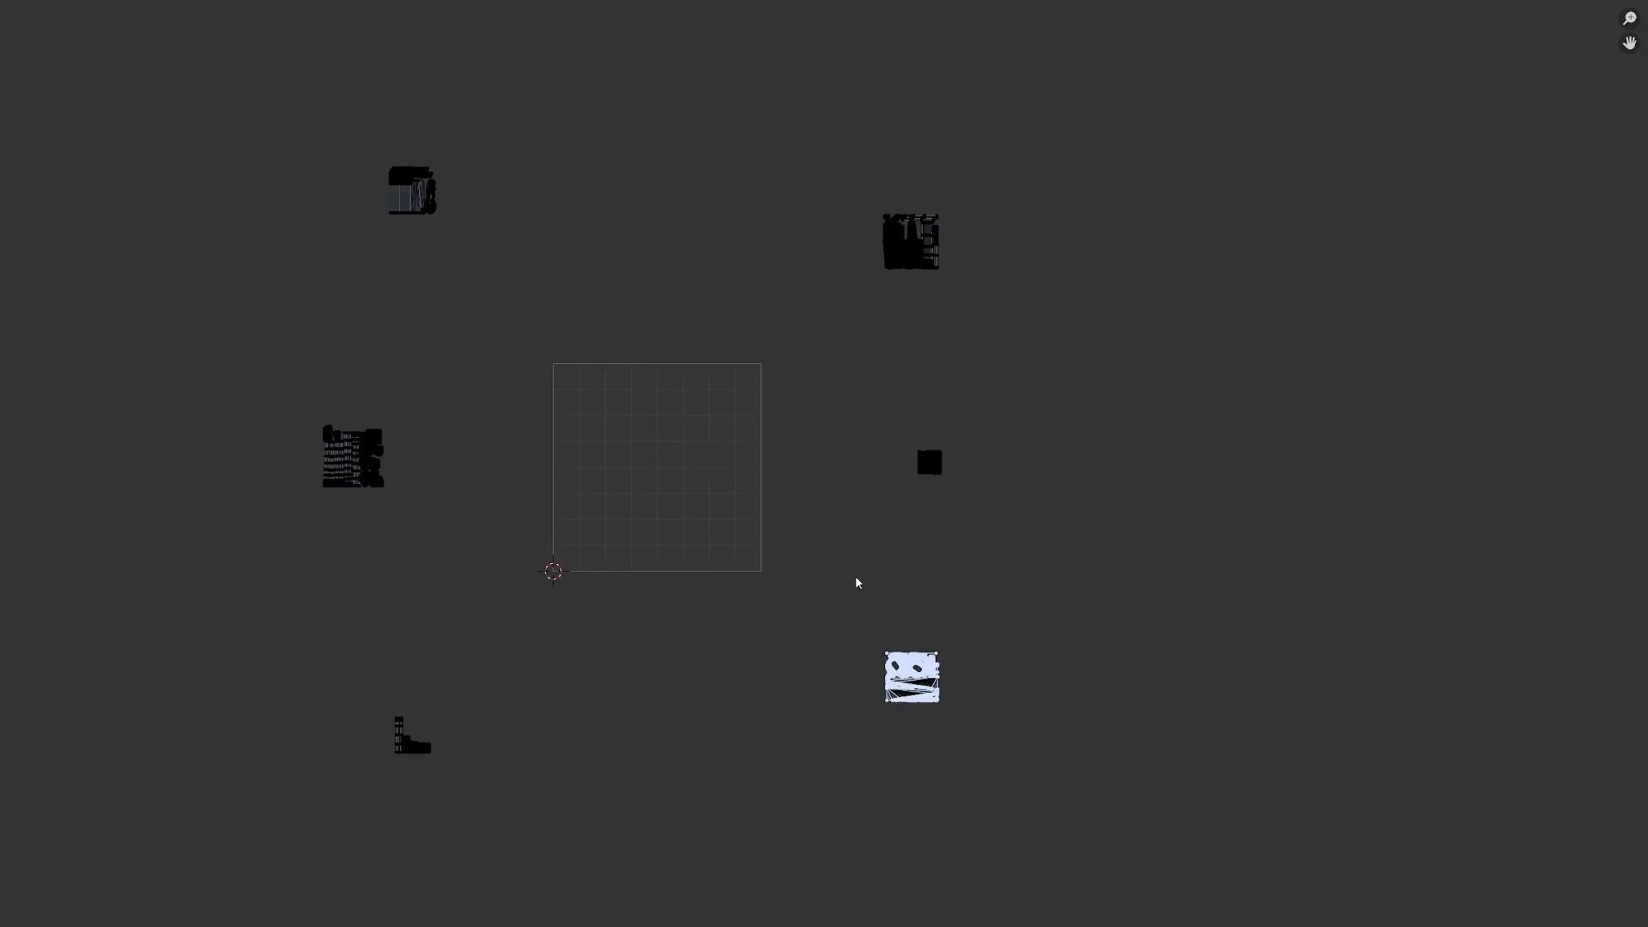
{"action": "scroll", "coordinate": [944, 674], "scroll_direction": "up", "scroll_amount": 1}
{"action": "key", "text": "g"}
{"action": "left_click", "coordinate": [614, 407]}
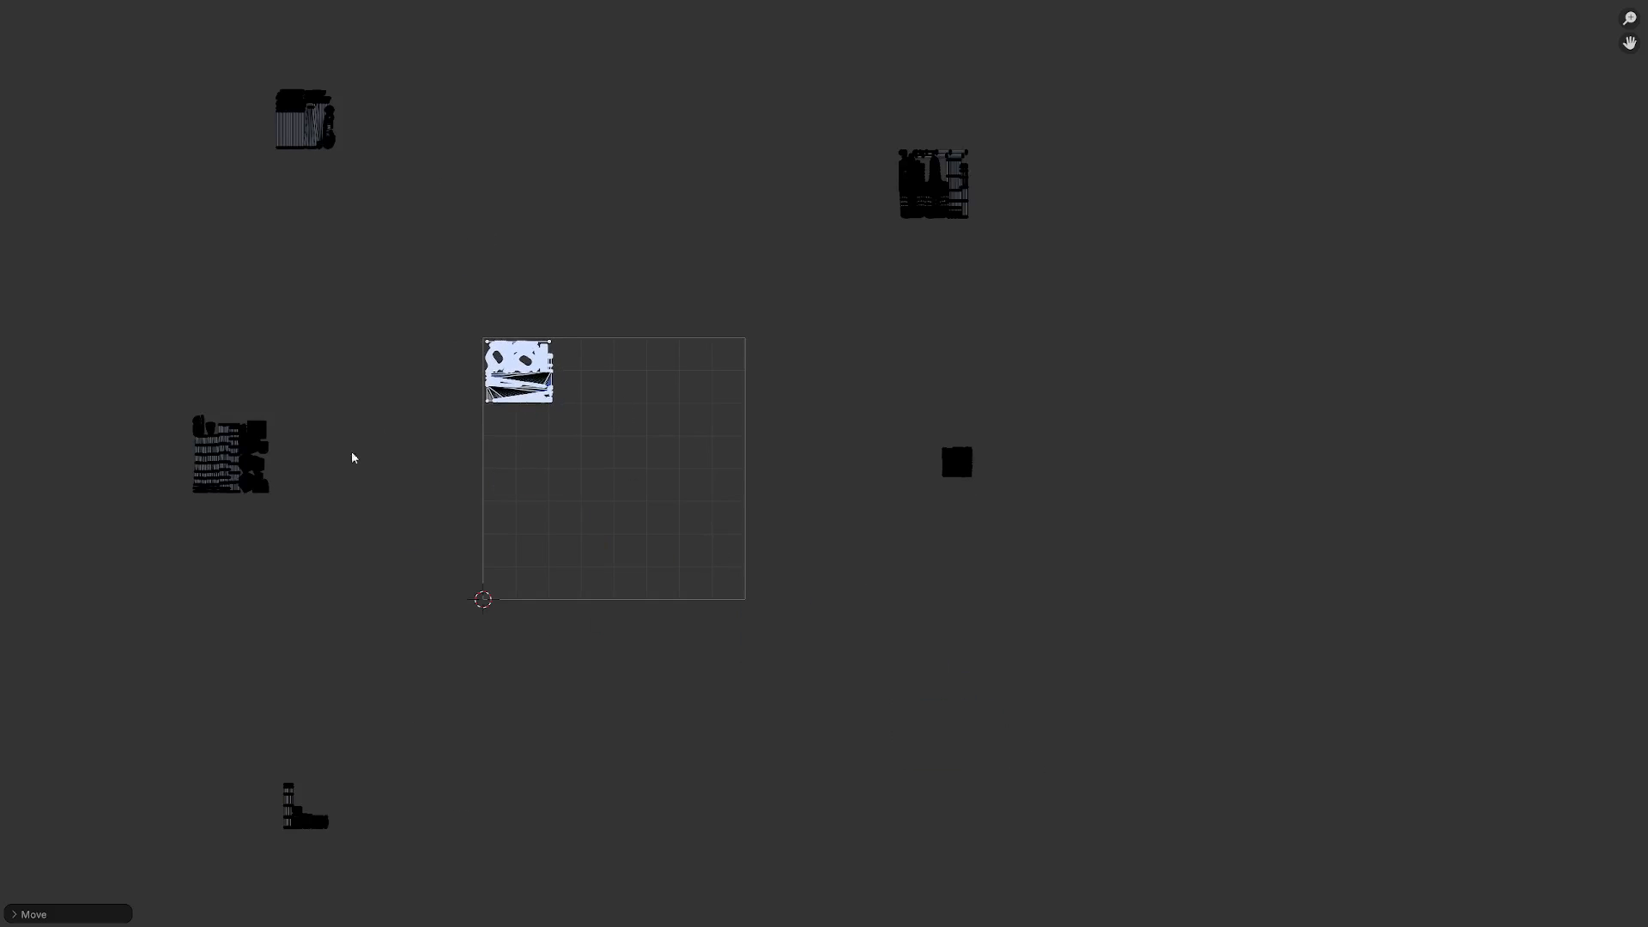
Step: Move the UV layout directly left of the tile to the tile's top row, just right of the handsaw's layout
{"action": "left_click_drag", "start_coordinate": [129, 553], "coordinate": [302, 393]}
{"action": "key", "text": "g"}
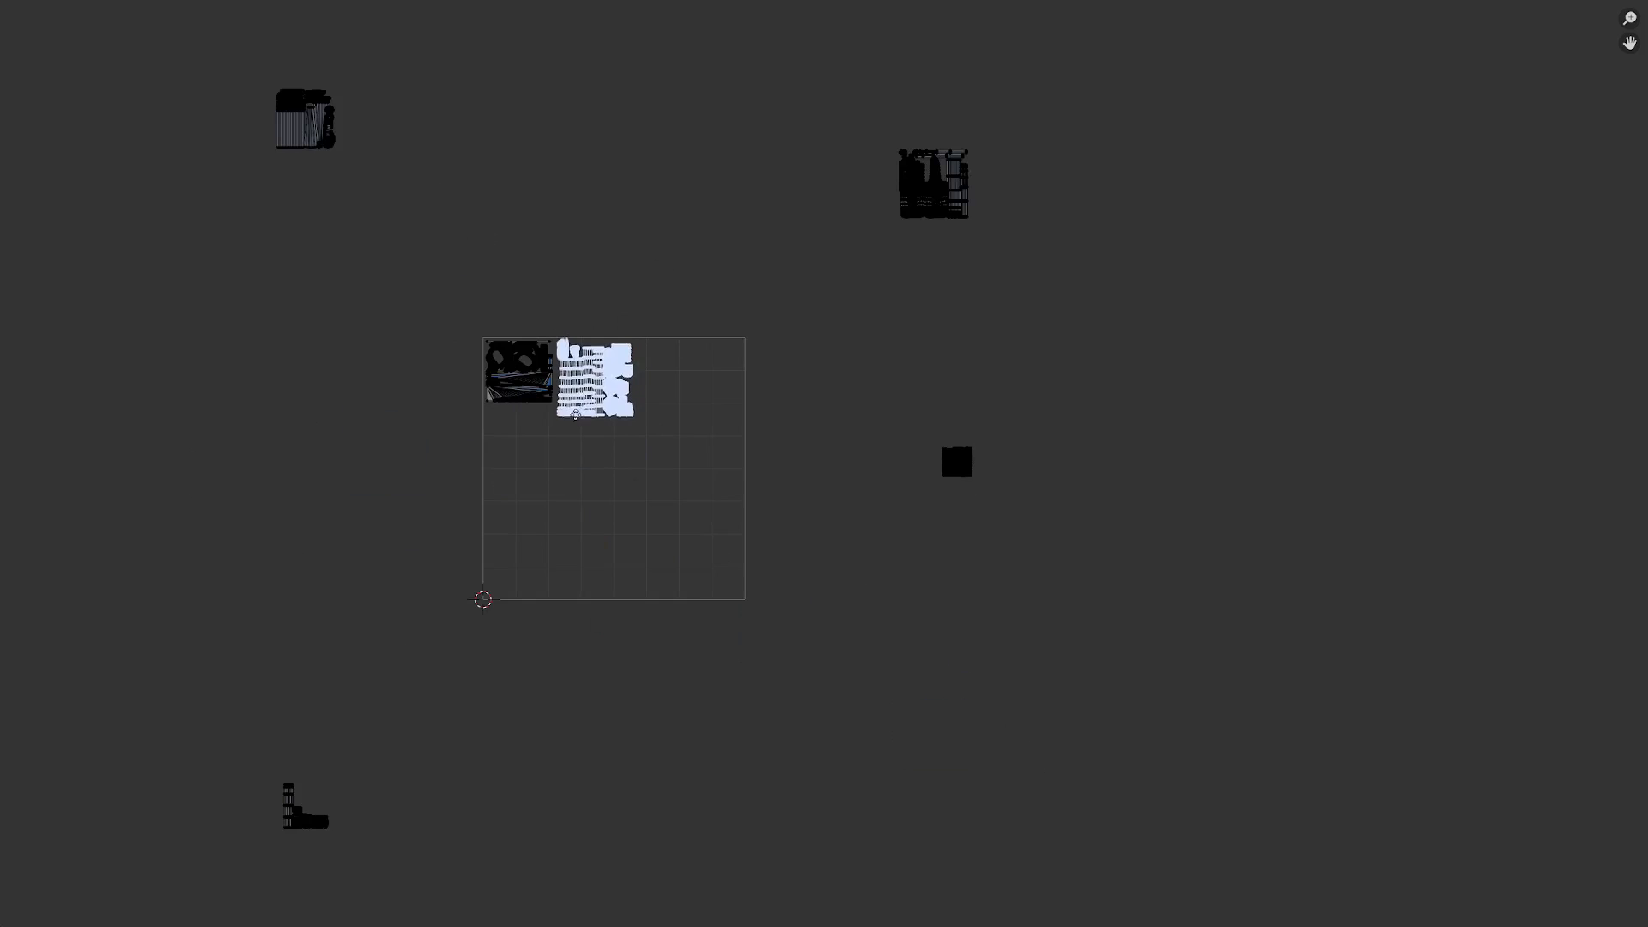
{"action": "left_click", "coordinate": [669, 314]}
Step: Move the UV layout above and left of the tile into it, right of and below the second layout
{"action": "left_click_drag", "start_coordinate": [242, 233], "coordinate": [365, 81]}
{"action": "key", "text": "g"}
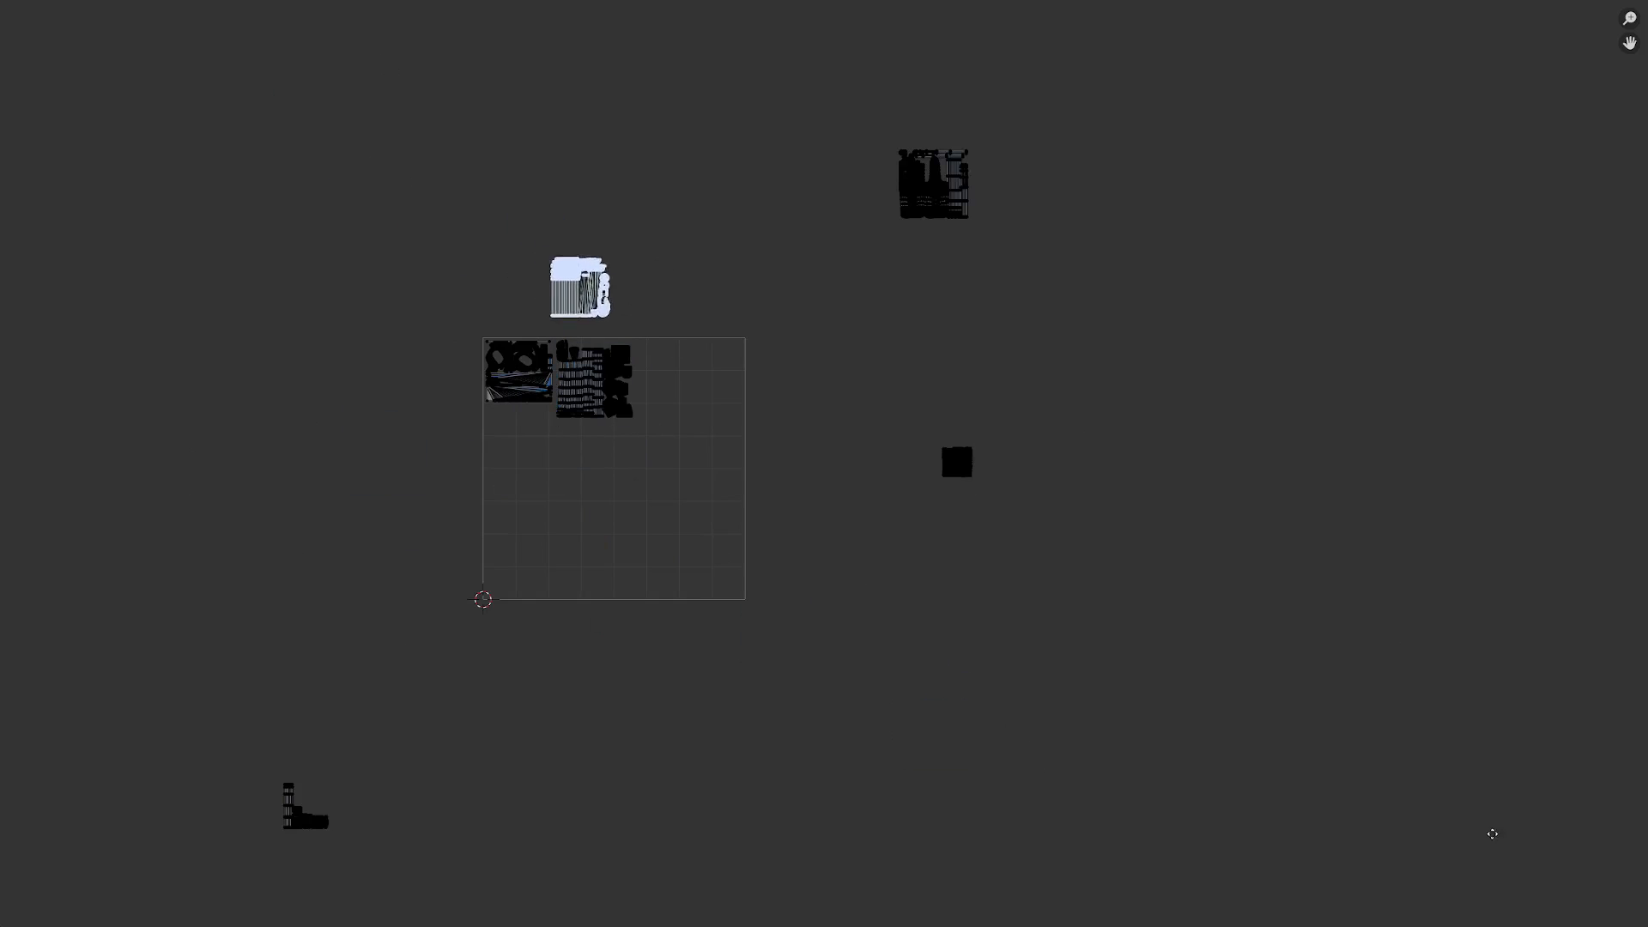
{"action": "left_click", "coordinate": [681, 747]}
{"action": "scroll", "coordinate": [541, 324], "scroll_direction": "up", "scroll_amount": 4}
{"action": "middle_click_drag", "start_coordinate": [477, 332], "coordinate": [714, 622]}
{"action": "scroll", "coordinate": [725, 639], "scroll_direction": "up", "scroll_amount": 2}
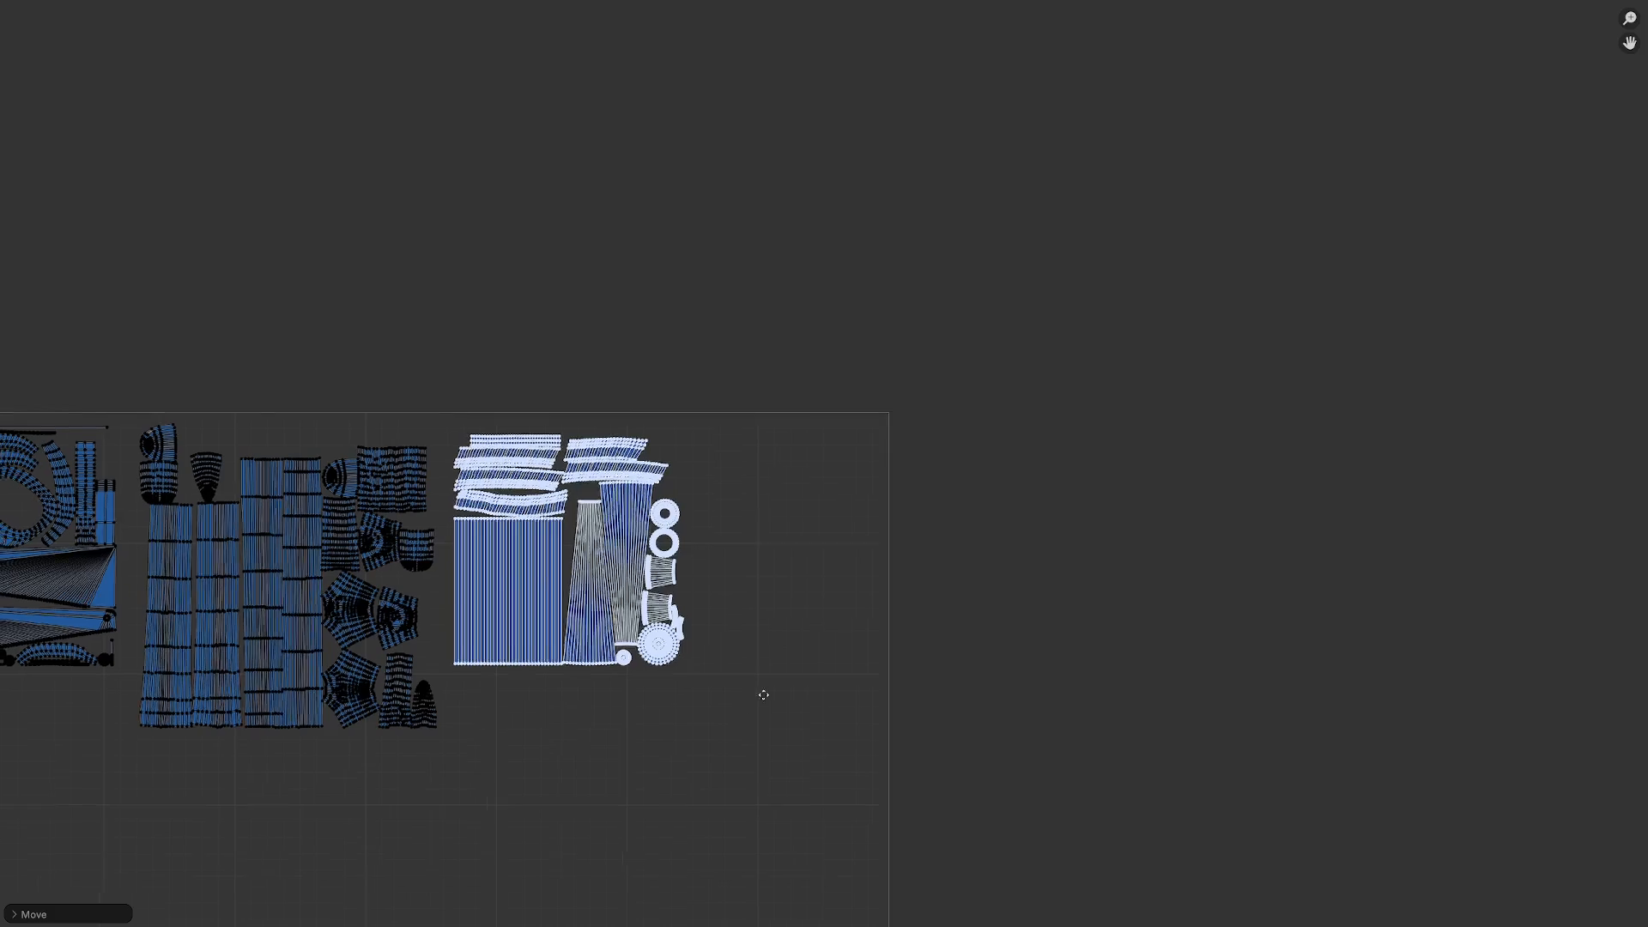
{"action": "middle_click_drag", "start_coordinate": [762, 692], "coordinate": [841, 607]}
{"action": "key", "text": "g"}
{"action": "left_click", "coordinate": [904, 895]}
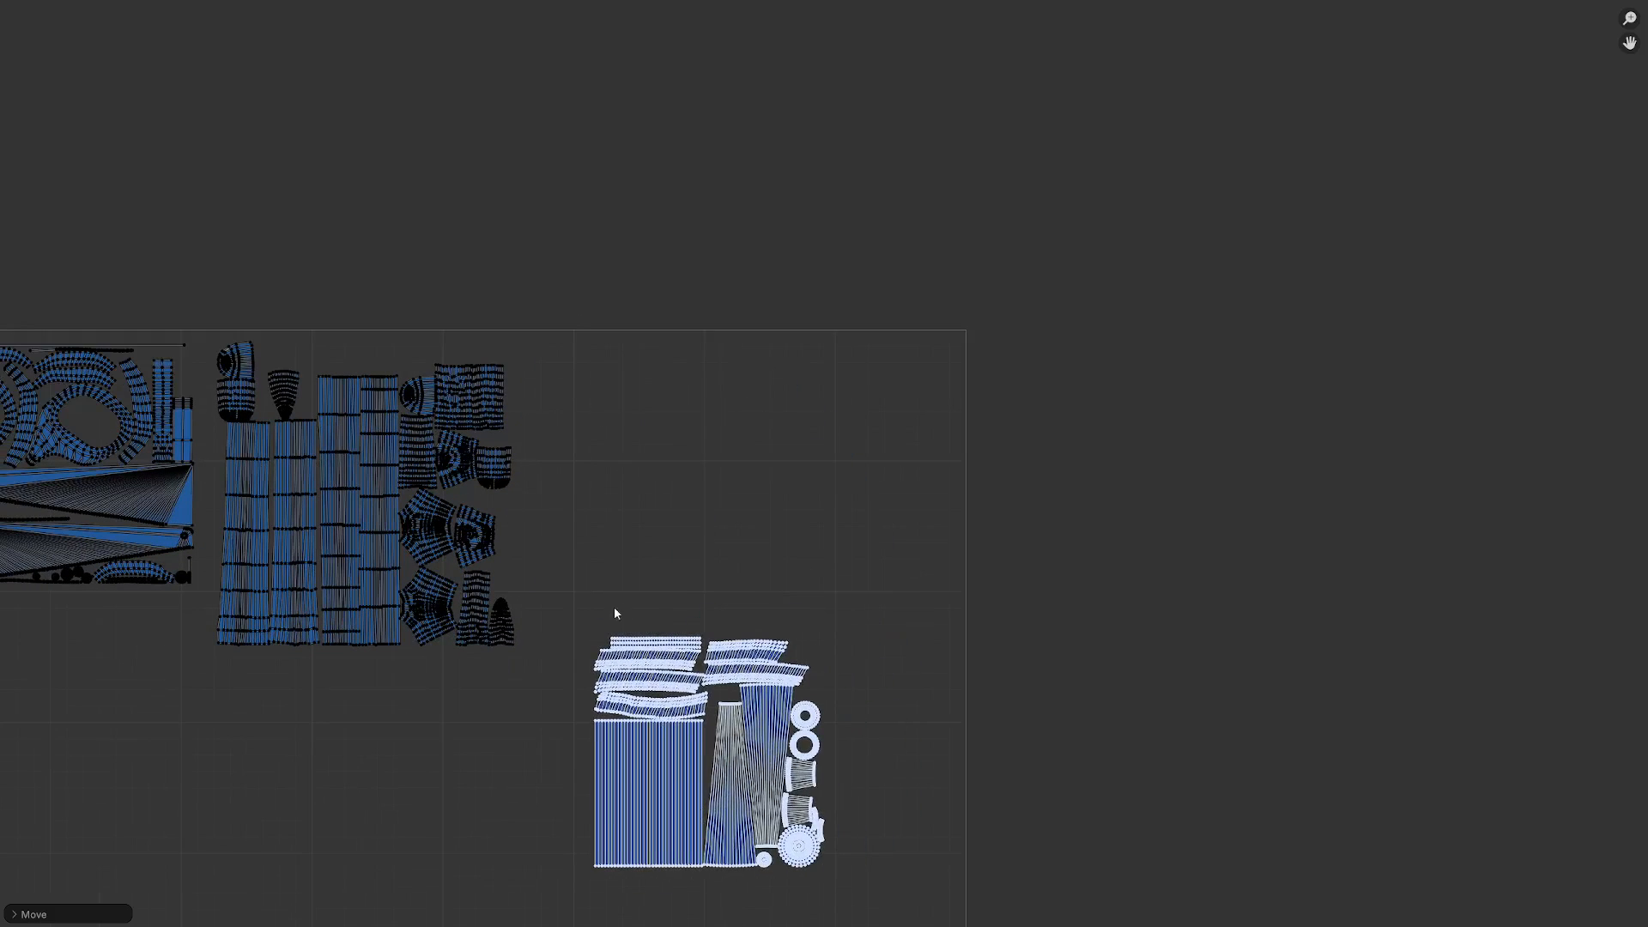
Step: Try moving the selected UV layout to the tile's lower-left corner and enlarging it there
{"action": "middle_click_drag", "start_coordinate": [682, 635], "coordinate": [753, 467]}
{"action": "scroll", "coordinate": [738, 549], "scroll_direction": "down", "scroll_amount": 3}
{"action": "middle_click_drag", "start_coordinate": [731, 611], "coordinate": [724, 483]}
{"action": "scroll", "coordinate": [646, 575], "scroll_direction": "up", "scroll_amount": 1}
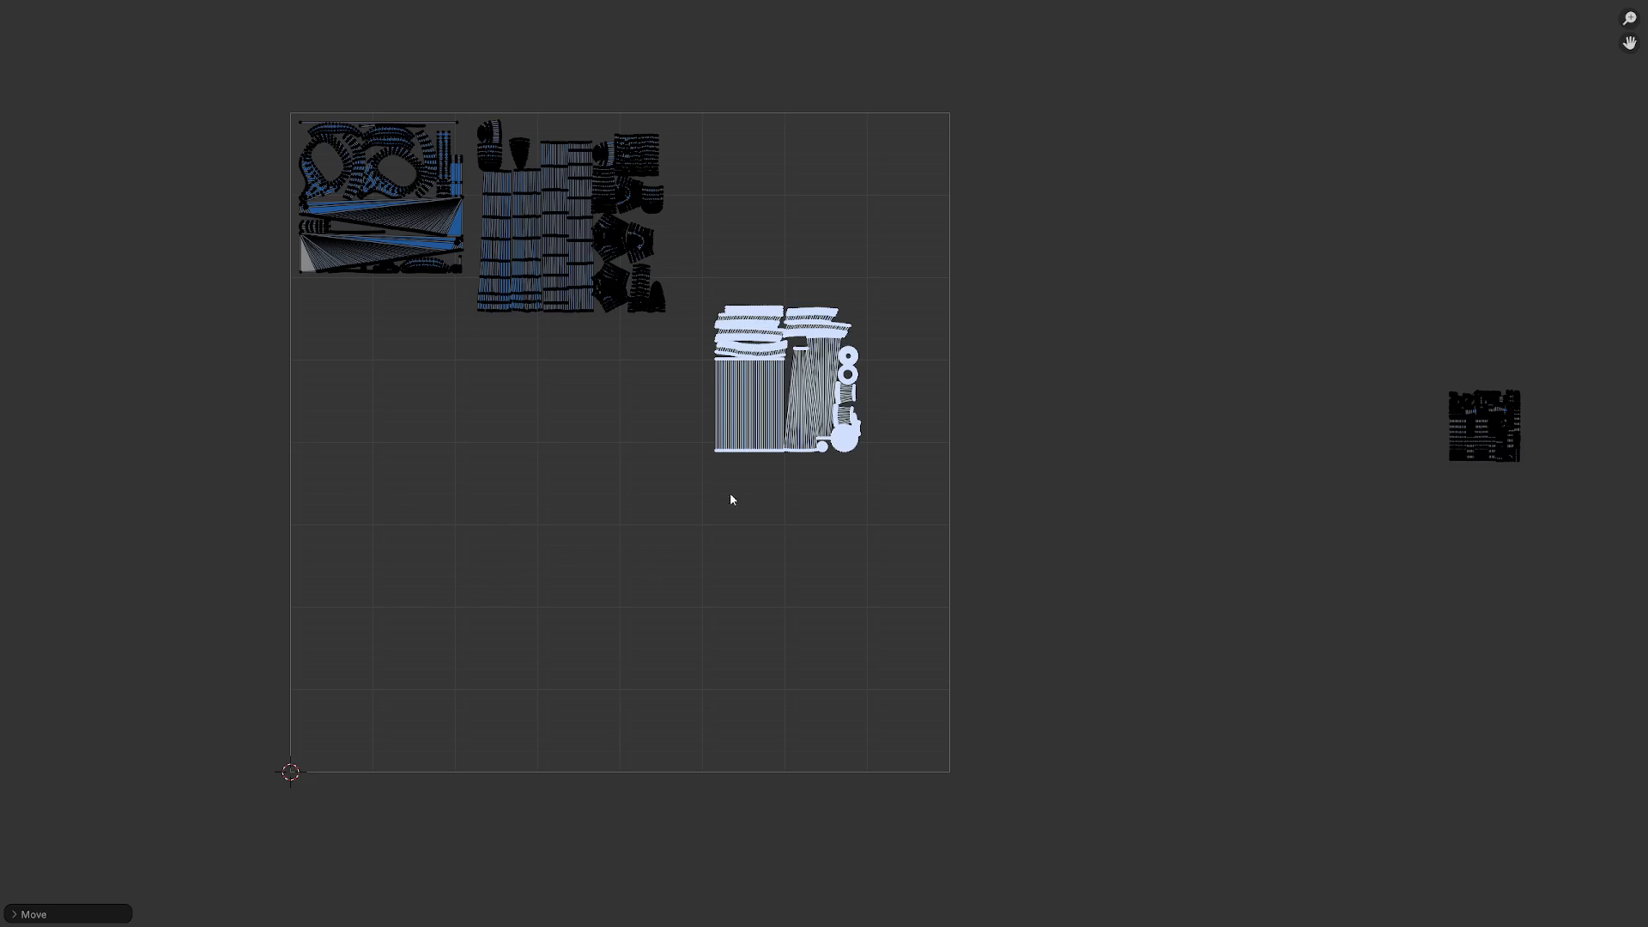
{"action": "key", "text": "g"}
{"action": "key", "text": "s"}
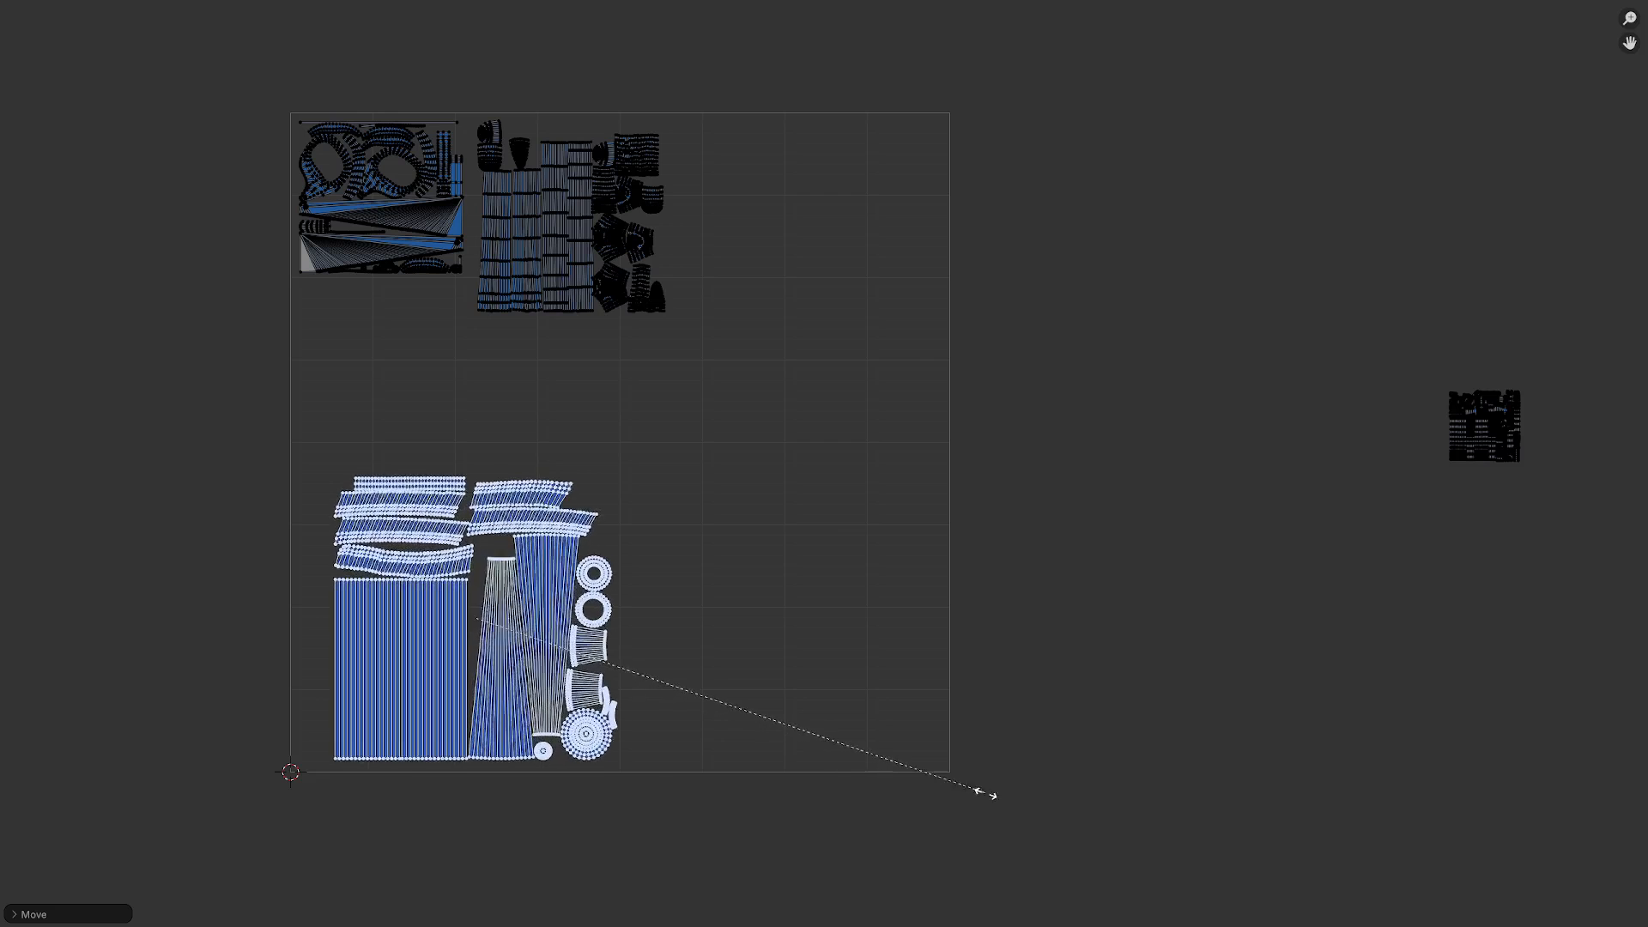
{"action": "left_click", "coordinate": [1031, 801]}
{"action": "key", "text": "g"}
{"action": "left_click", "coordinate": [1024, 794]}
{"action": "key", "text": "s"}
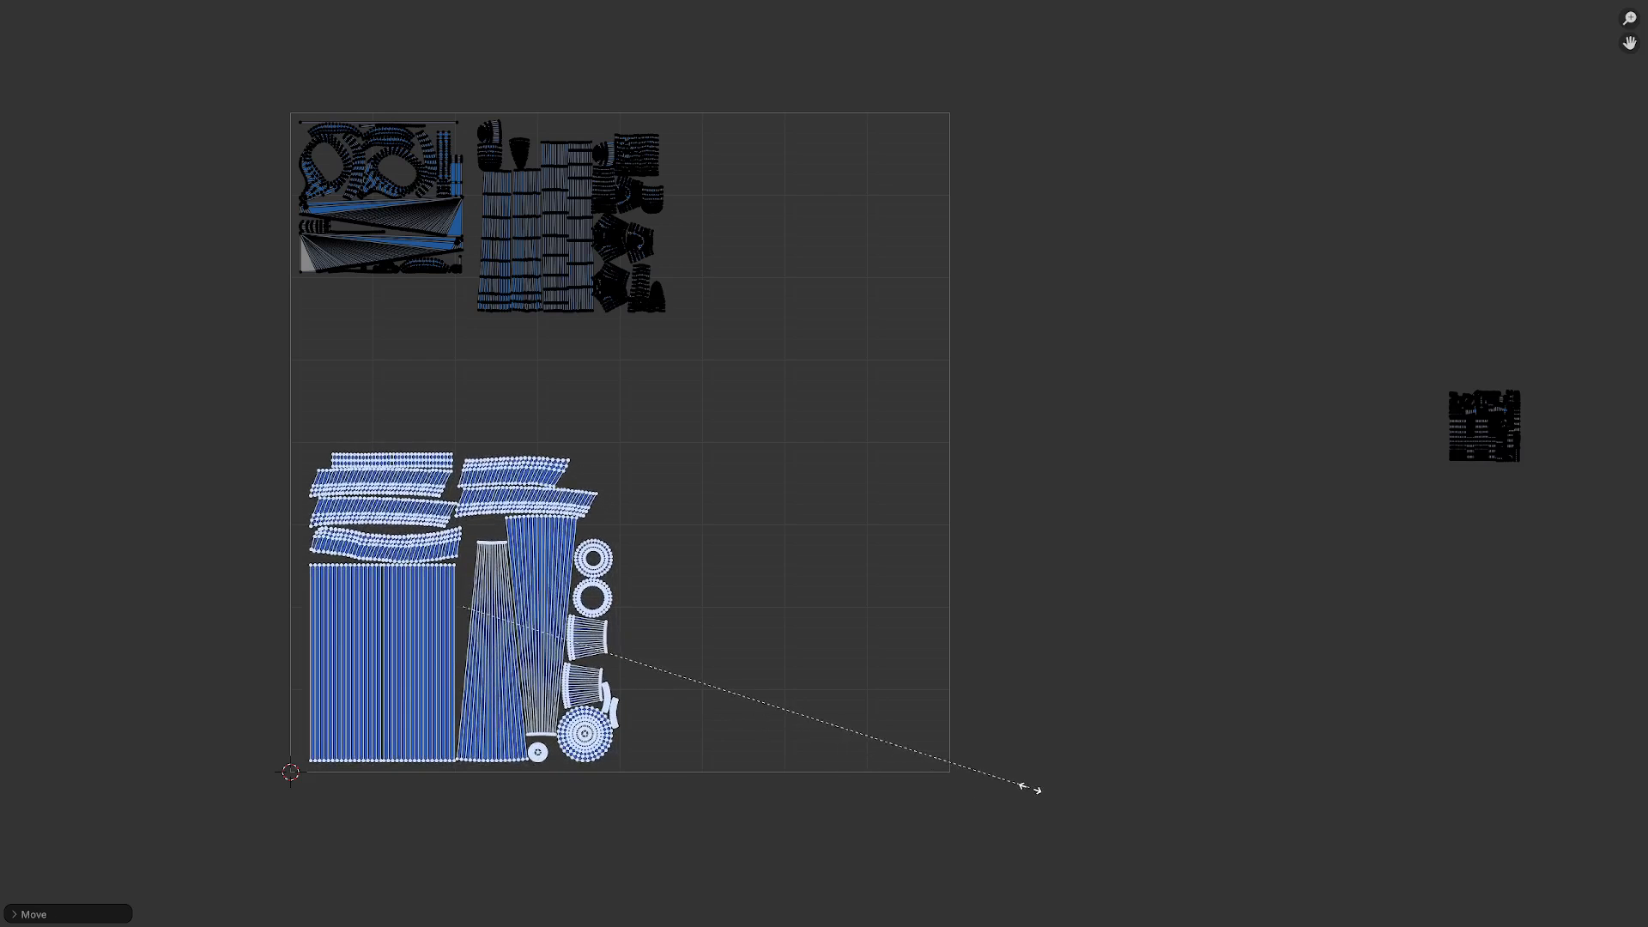
{"action": "left_click", "coordinate": [1049, 785]}
{"action": "key", "text": "g"}
{"action": "left_click", "coordinate": [1054, 791]}
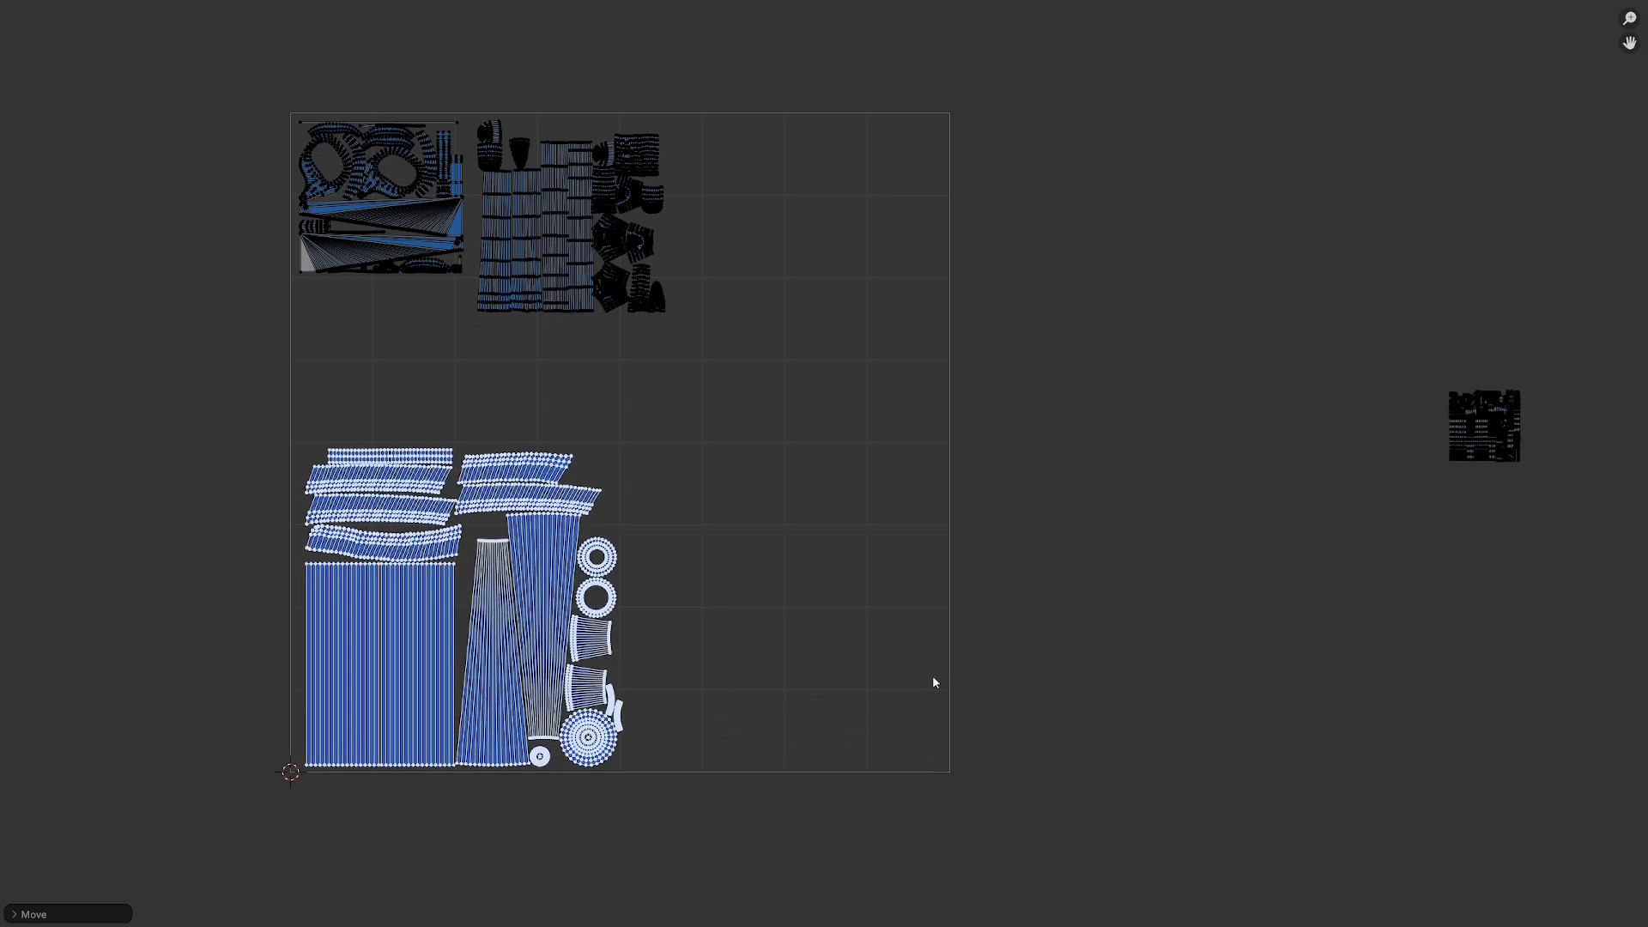
{"action": "key", "text": "s"}
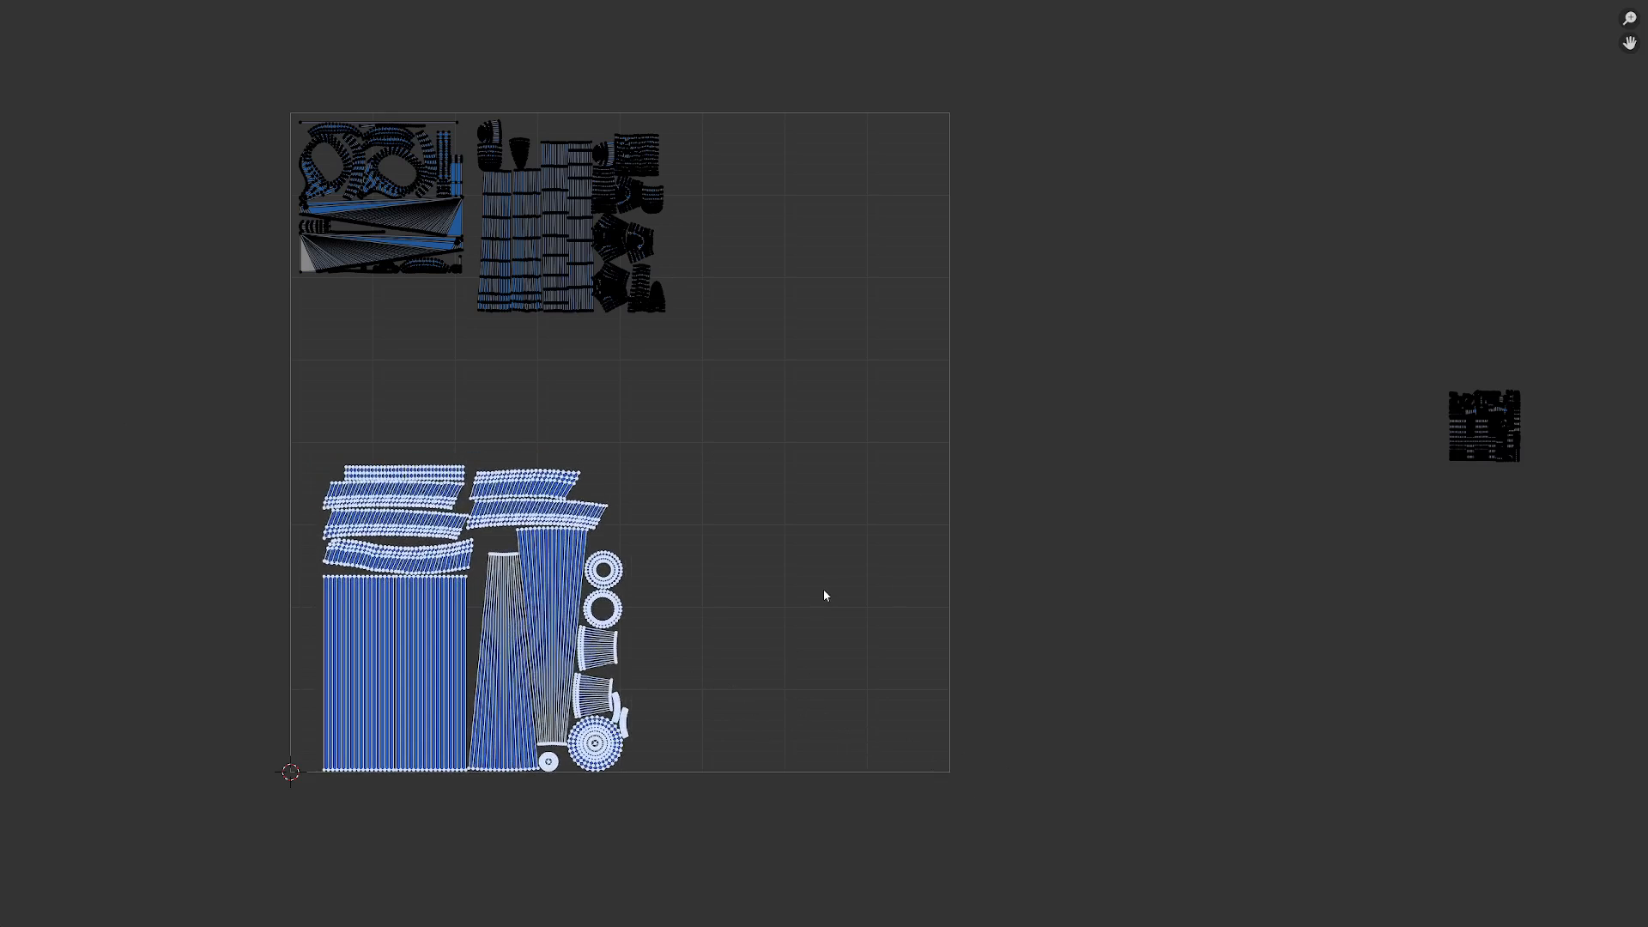
{"action": "left_click", "coordinate": [595, 693]}
Step: Place the selected layout third in the tile's top row and move the small square layout to its right
{"action": "key", "text": "g"}
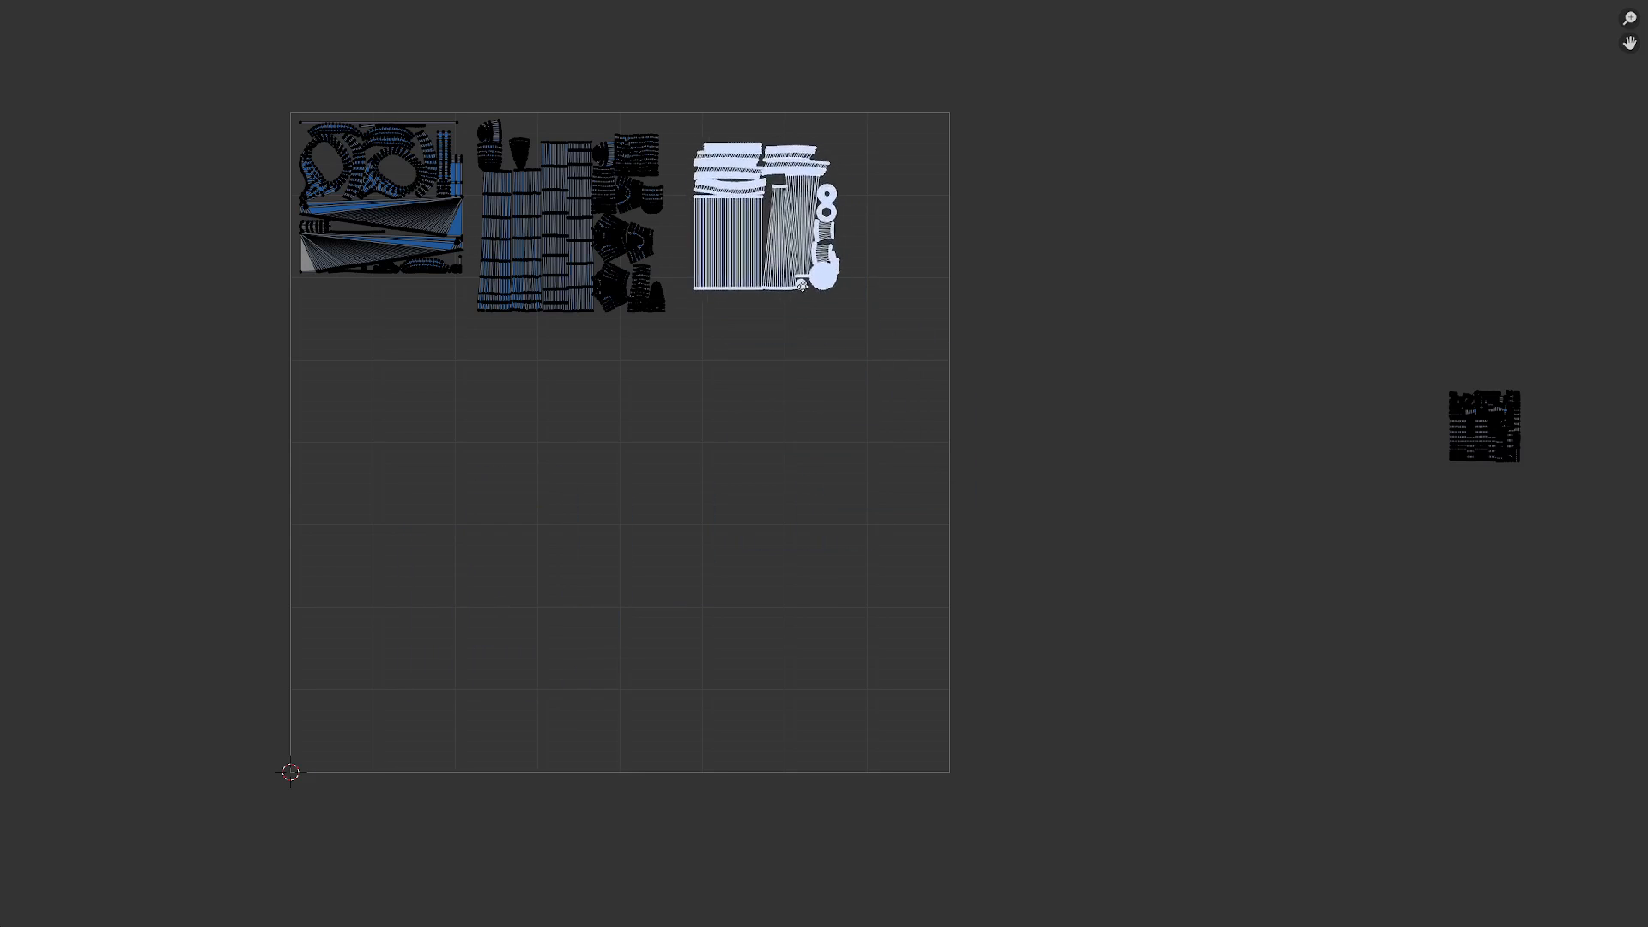
{"action": "left_click", "coordinate": [866, 279]}
{"action": "left_click_drag", "start_coordinate": [1306, 605], "coordinate": [1526, 386]}
{"action": "key", "text": "g"}
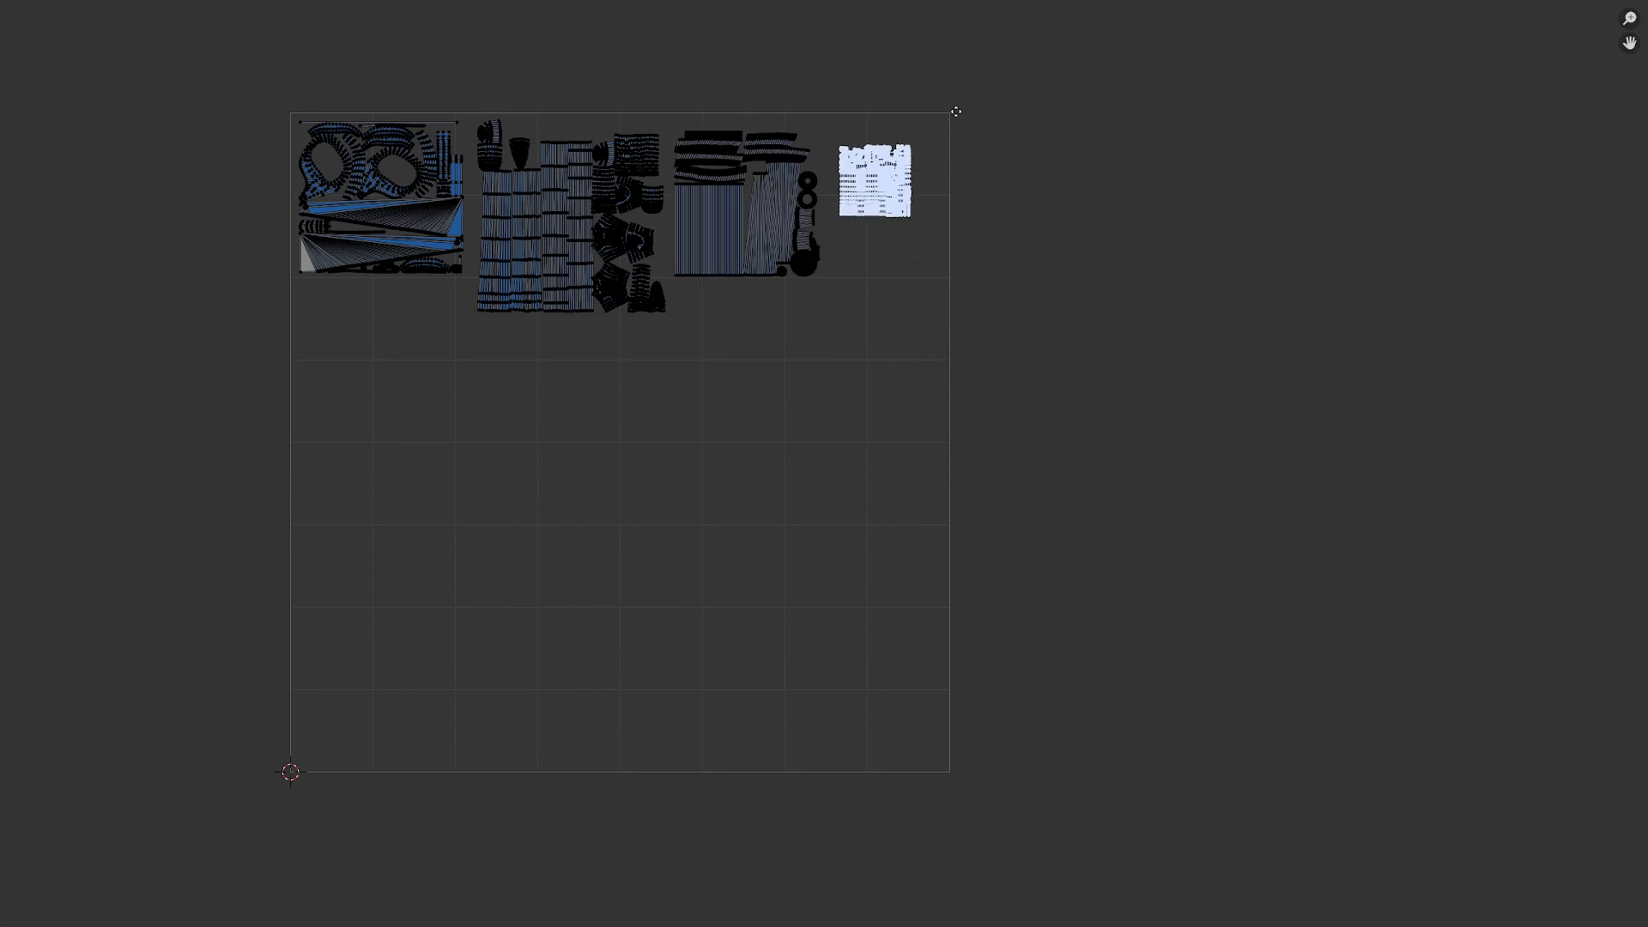
{"action": "left_click", "coordinate": [964, 153]}
Step: Restore the split workspace and move the L-shaped UV layout into the tile, below the handsaw's layout
{"action": "key", "text": "ctrl+space"}
{"action": "middle_click_drag", "start_coordinate": [1006, 536], "coordinate": [1136, 585], "text": "shift"}
{"action": "middle_click_drag", "start_coordinate": [202, 441], "coordinate": [319, 433]}
{"action": "scroll", "coordinate": [304, 540], "scroll_direction": "down", "scroll_amount": 6}
{"action": "left_click_drag", "start_coordinate": [80, 764], "coordinate": [232, 602]}
{"action": "key", "text": "g"}
{"action": "left_click", "coordinate": [371, 380]}
Step: Move the last outlying UV layout into the tile, directly beneath the second layout of the top row
{"action": "scroll", "coordinate": [258, 664], "scroll_direction": "down", "scroll_amount": 3}
{"action": "middle_click_drag", "start_coordinate": [388, 546], "coordinate": [323, 563]}
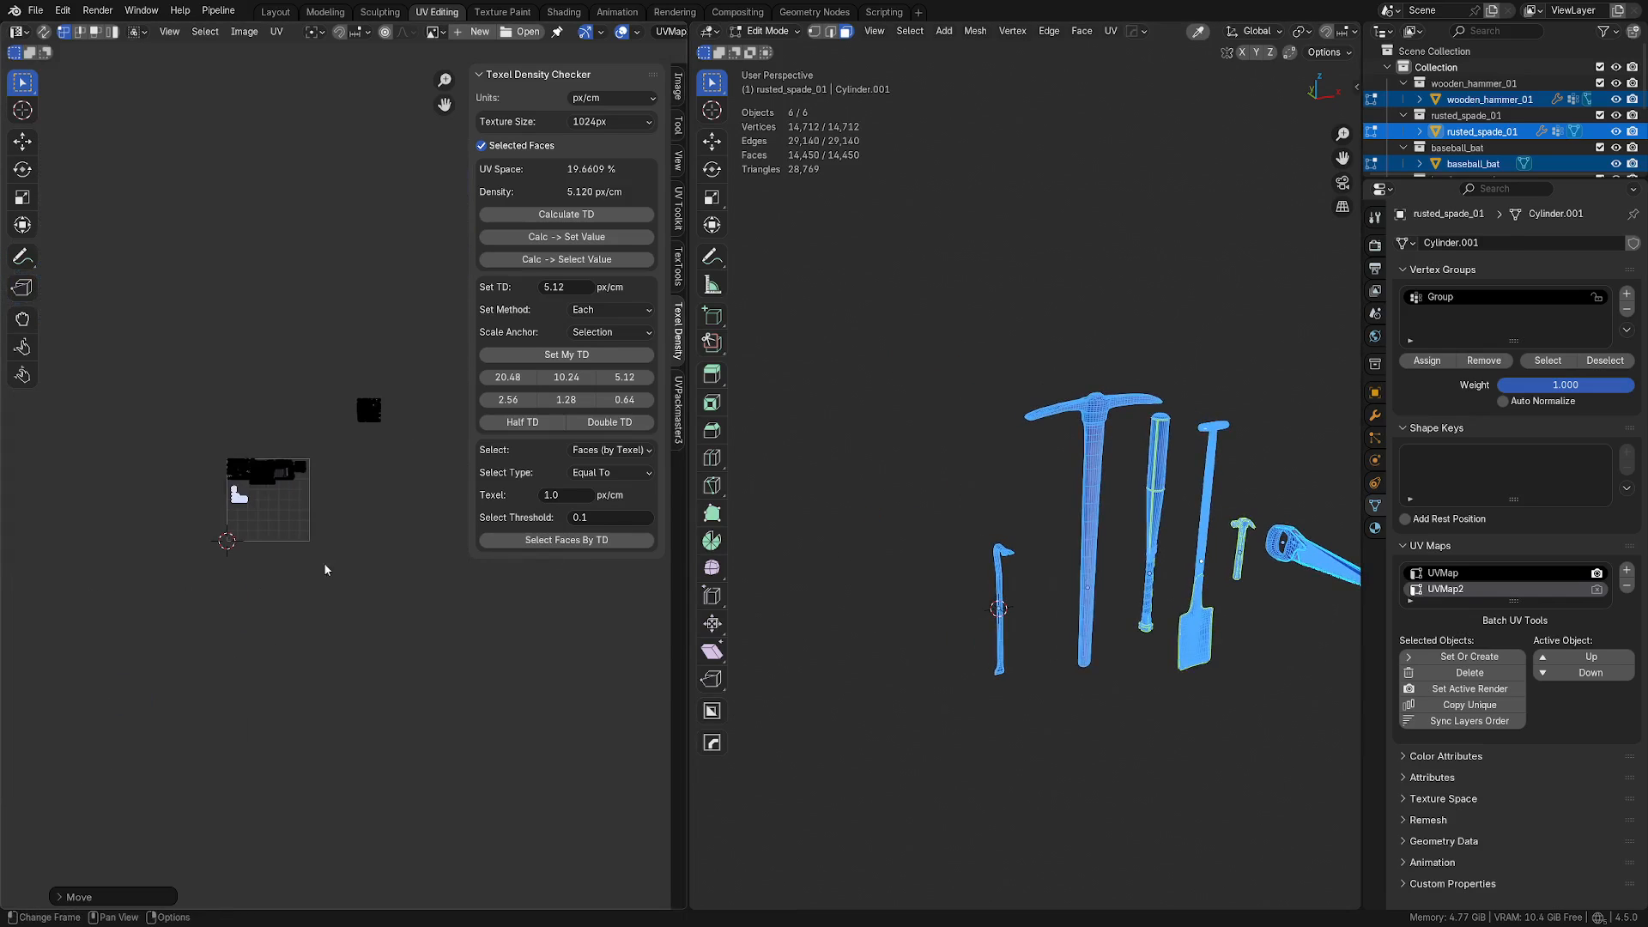
{"action": "left_click_drag", "start_coordinate": [335, 450], "coordinate": [427, 359]}
{"action": "key", "text": "g"}
{"action": "left_click", "coordinate": [326, 464]}
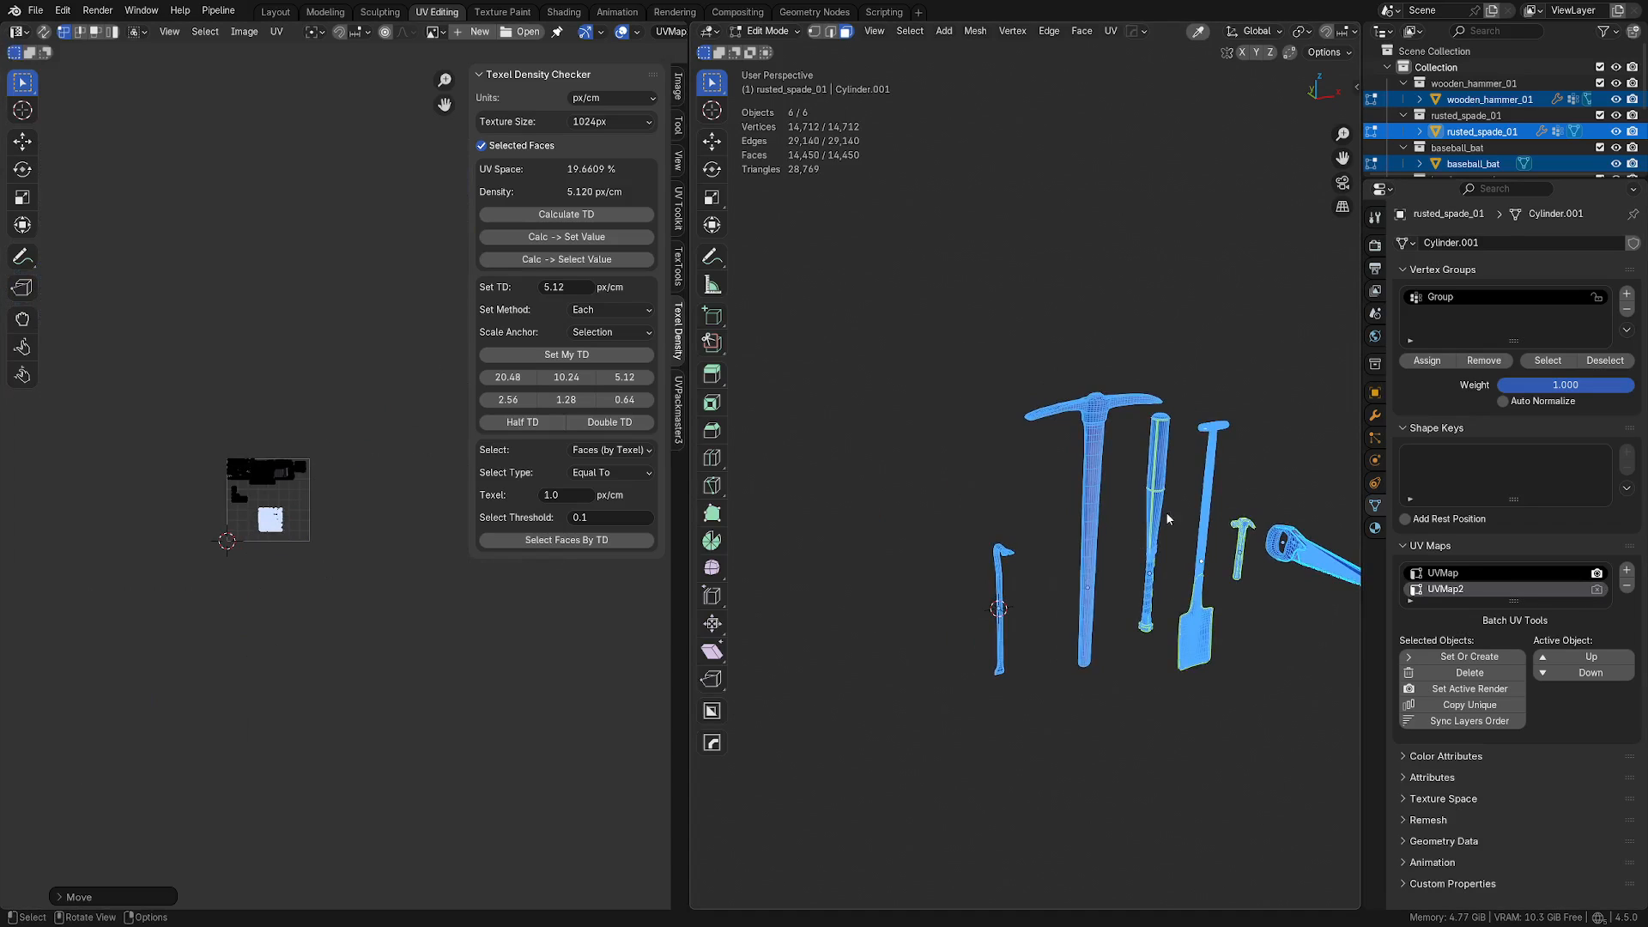
{"action": "scroll", "coordinate": [274, 497], "scroll_direction": "up", "scroll_amount": 6}
{"action": "key", "text": "g"}
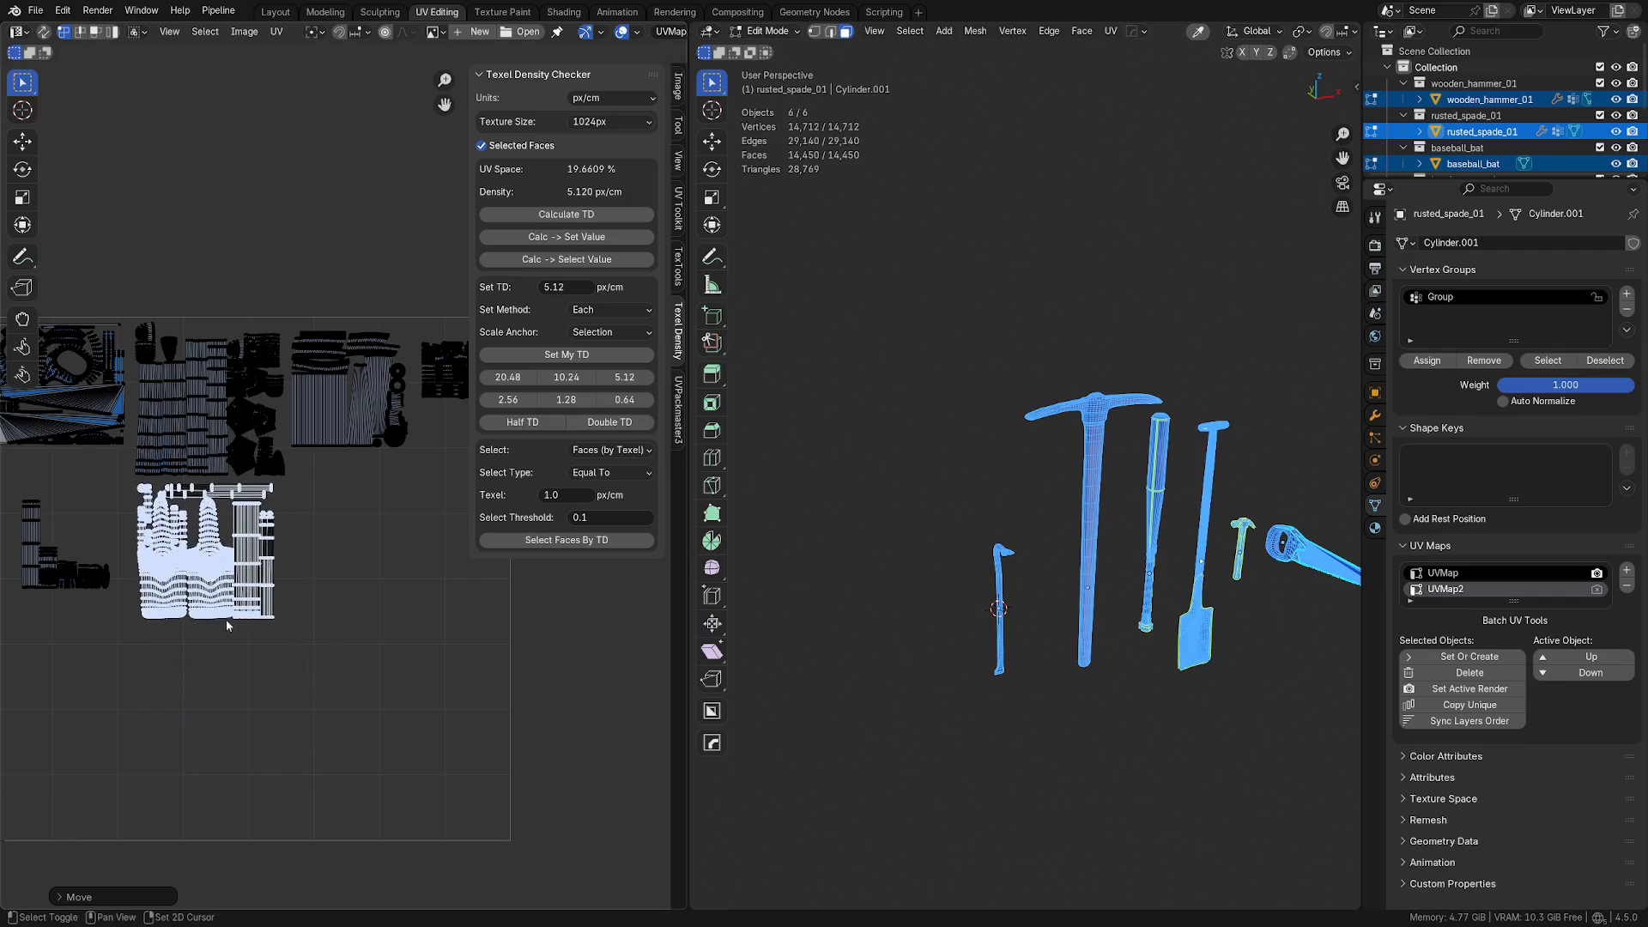
{"action": "left_click", "coordinate": [207, 543]}
Step: Adjust the L-shaped layout near the tile's left edge and move the layout beside it to just below it
{"action": "middle_click_drag", "start_coordinate": [208, 543], "coordinate": [309, 543]}
{"action": "left_click_drag", "start_coordinate": [77, 644], "coordinate": [234, 472]}
{"action": "key", "text": "g"}
{"action": "left_click", "coordinate": [178, 539]}
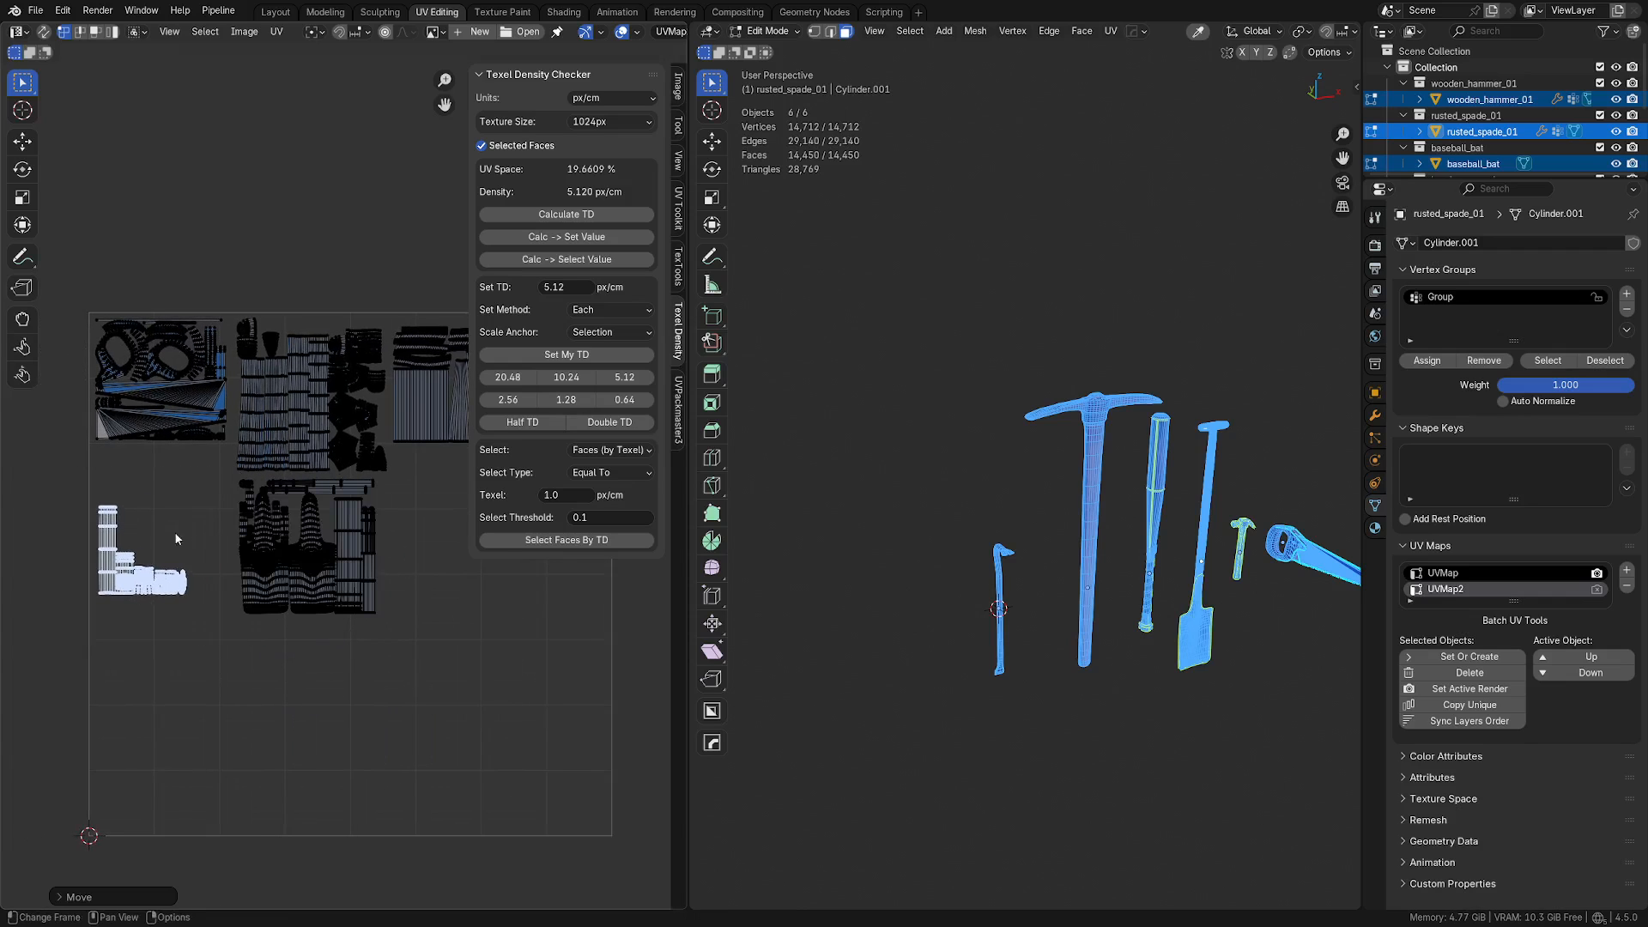
{"action": "left_click_drag", "start_coordinate": [216, 702], "coordinate": [409, 473]}
{"action": "key", "text": "g"}
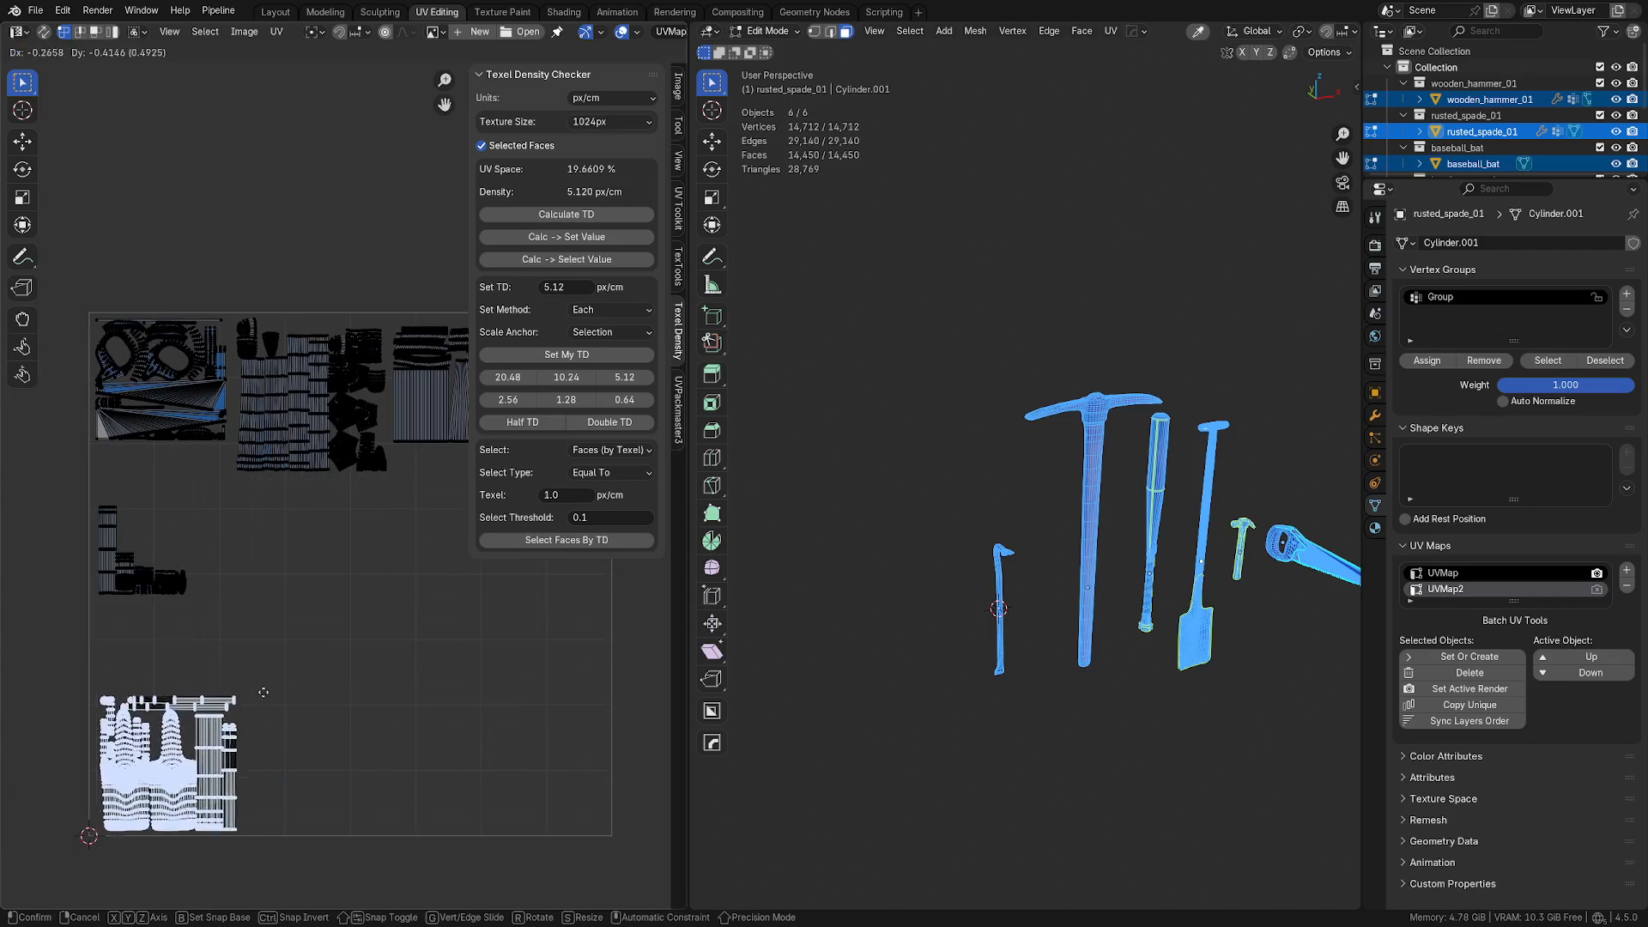
{"action": "left_click", "coordinate": [262, 622]}
{"action": "scroll", "coordinate": [445, 675], "scroll_direction": "down", "scroll_amount": 9}
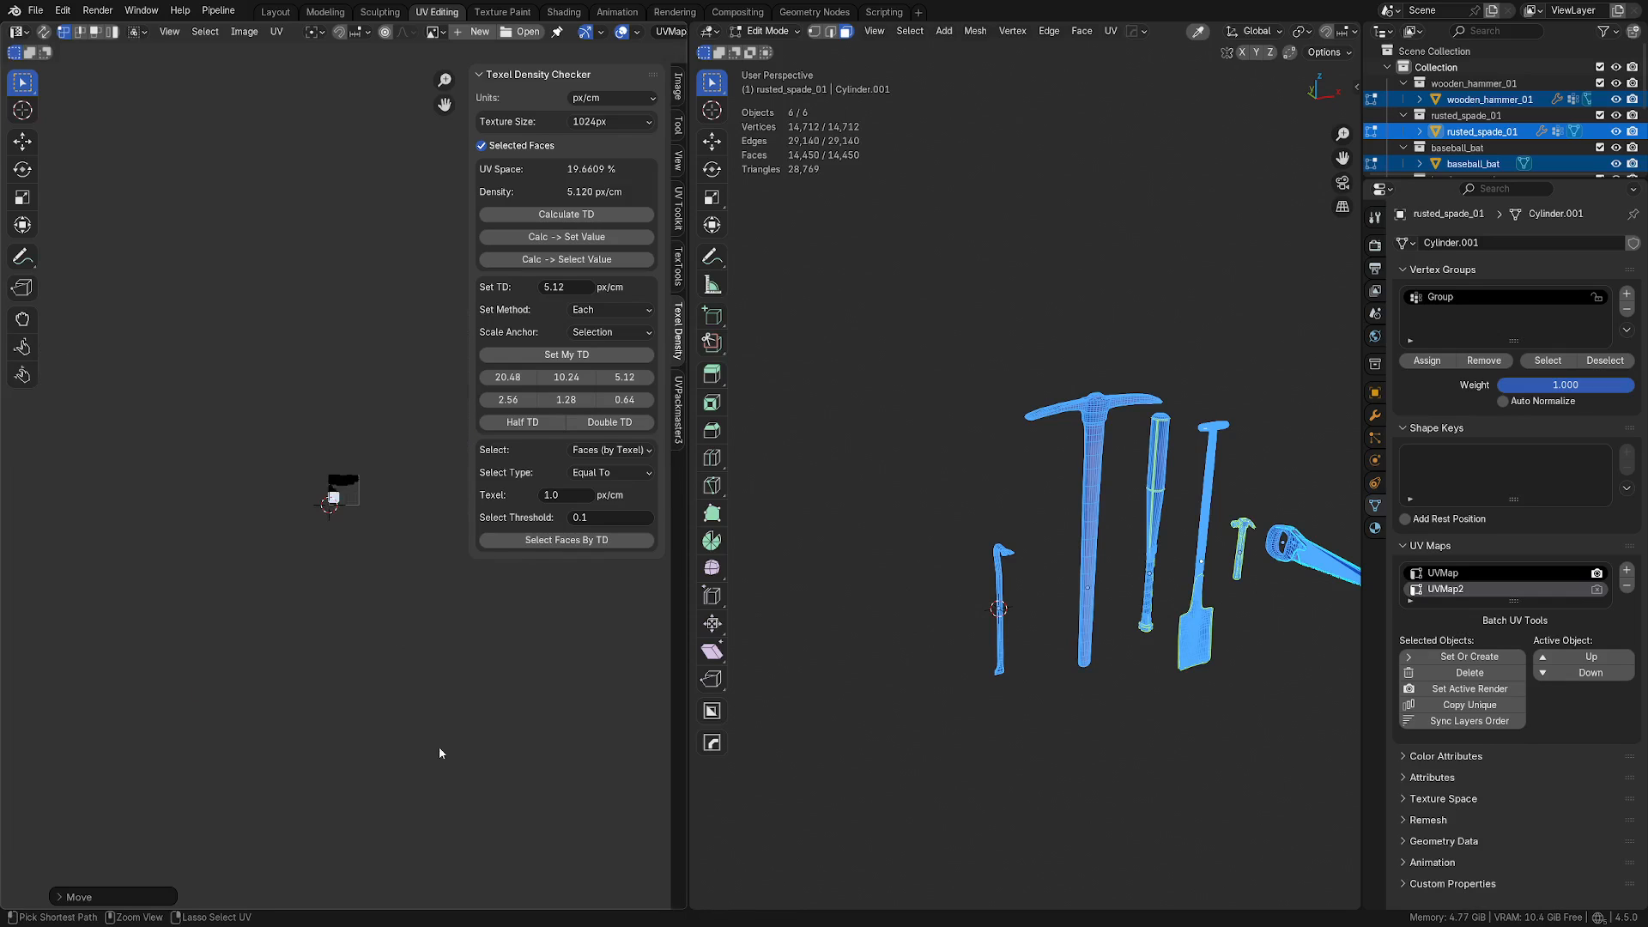
{"action": "scroll", "coordinate": [394, 672], "scroll_direction": "up", "scroll_amount": 8}
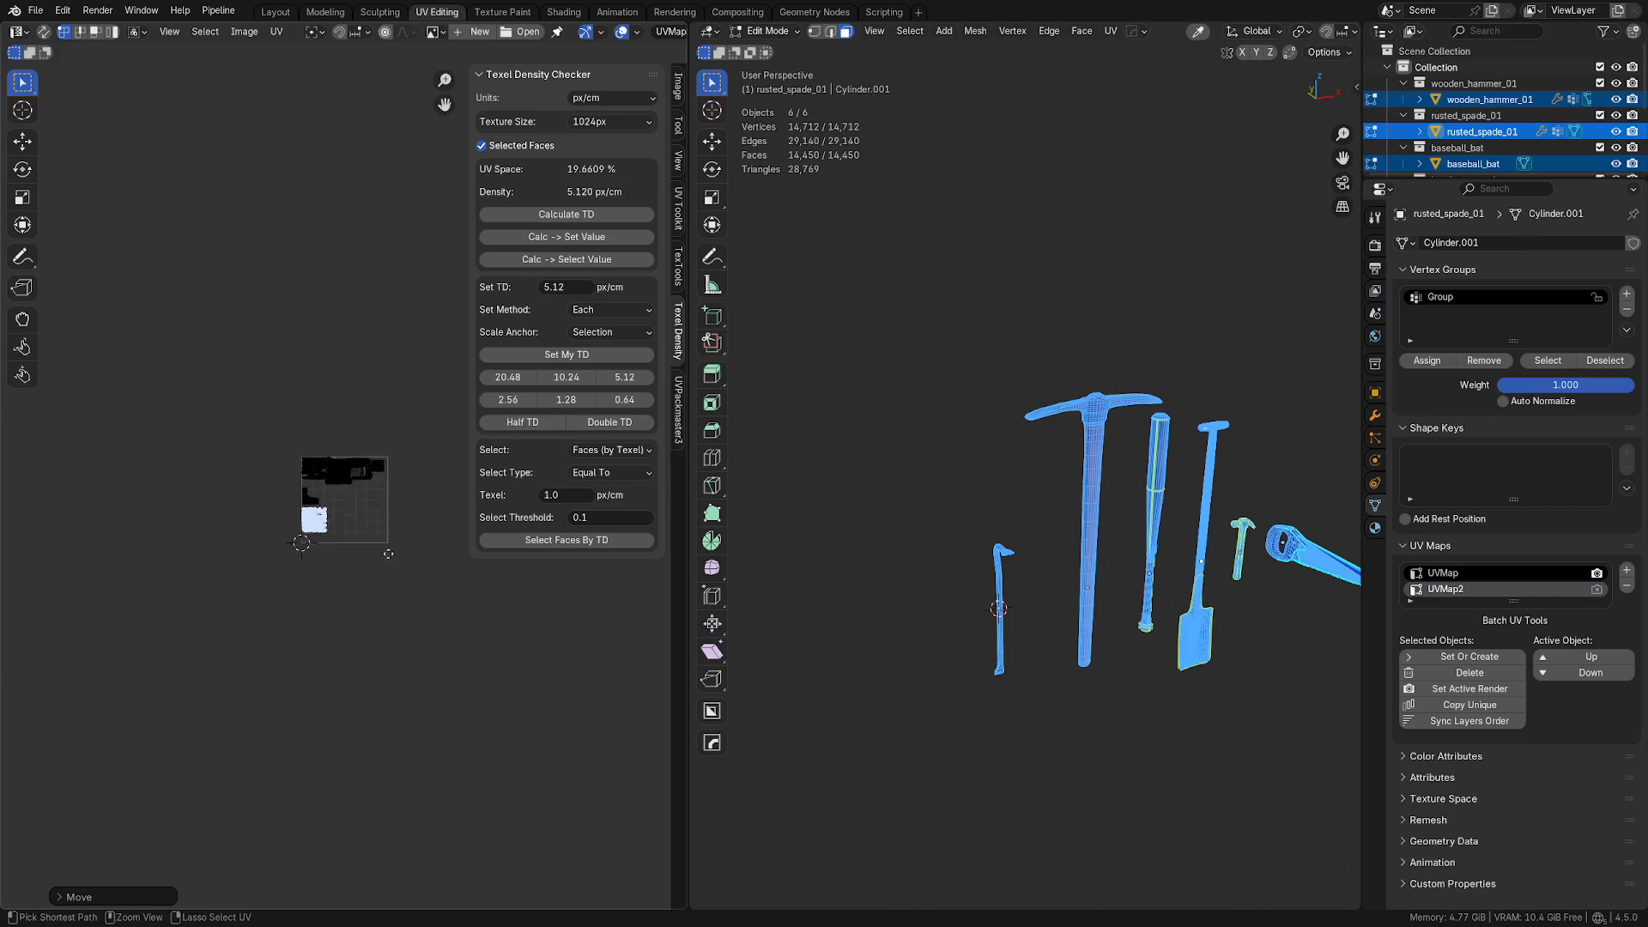
{"action": "middle_click_drag", "start_coordinate": [321, 625], "coordinate": [290, 640], "text": "shift"}
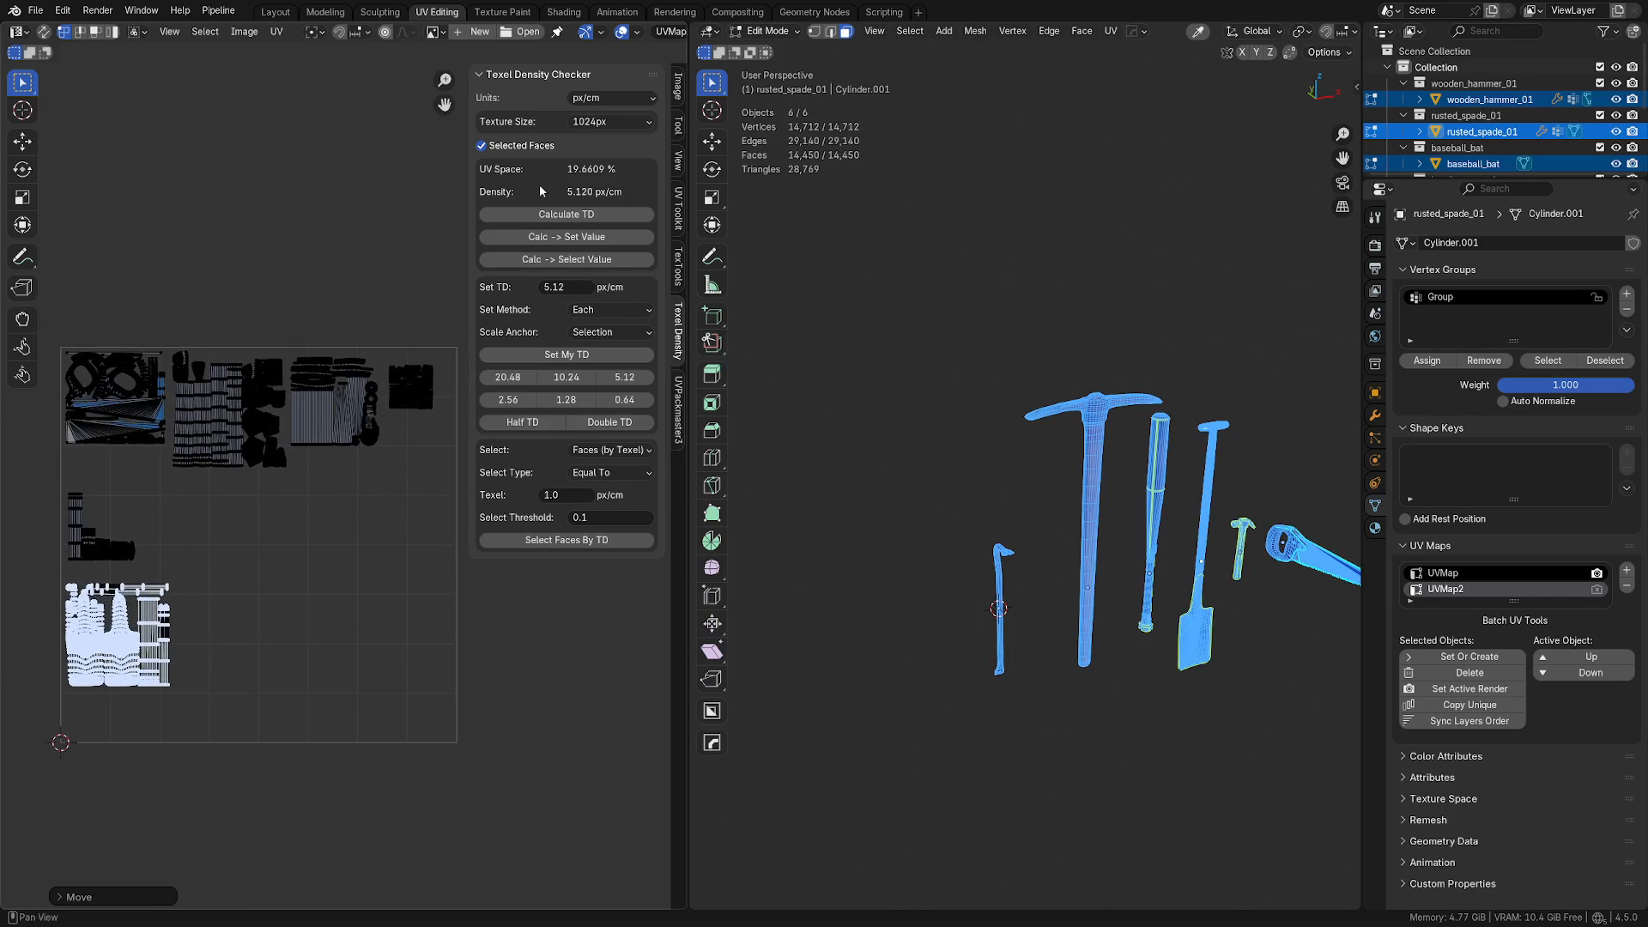
{"action": "scroll", "coordinate": [1099, 597], "scroll_direction": "up", "scroll_amount": 1}
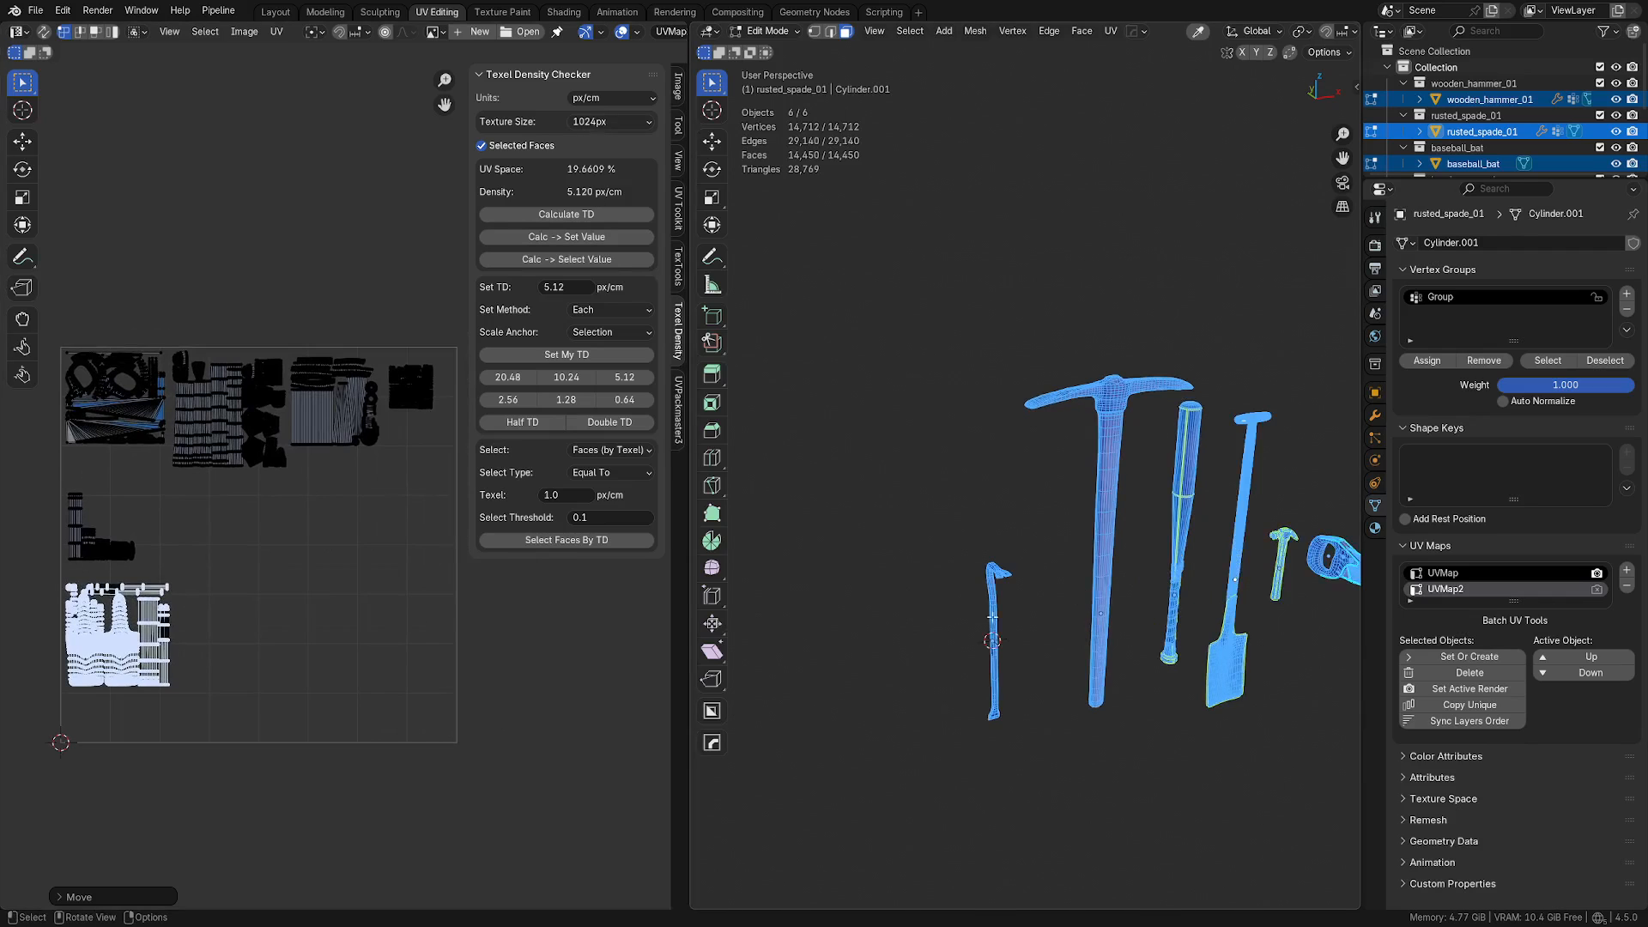
Step: Move the small square UV layout and the third top-row layout out of the tile into the empty space above it
{"action": "key", "text": "a"}
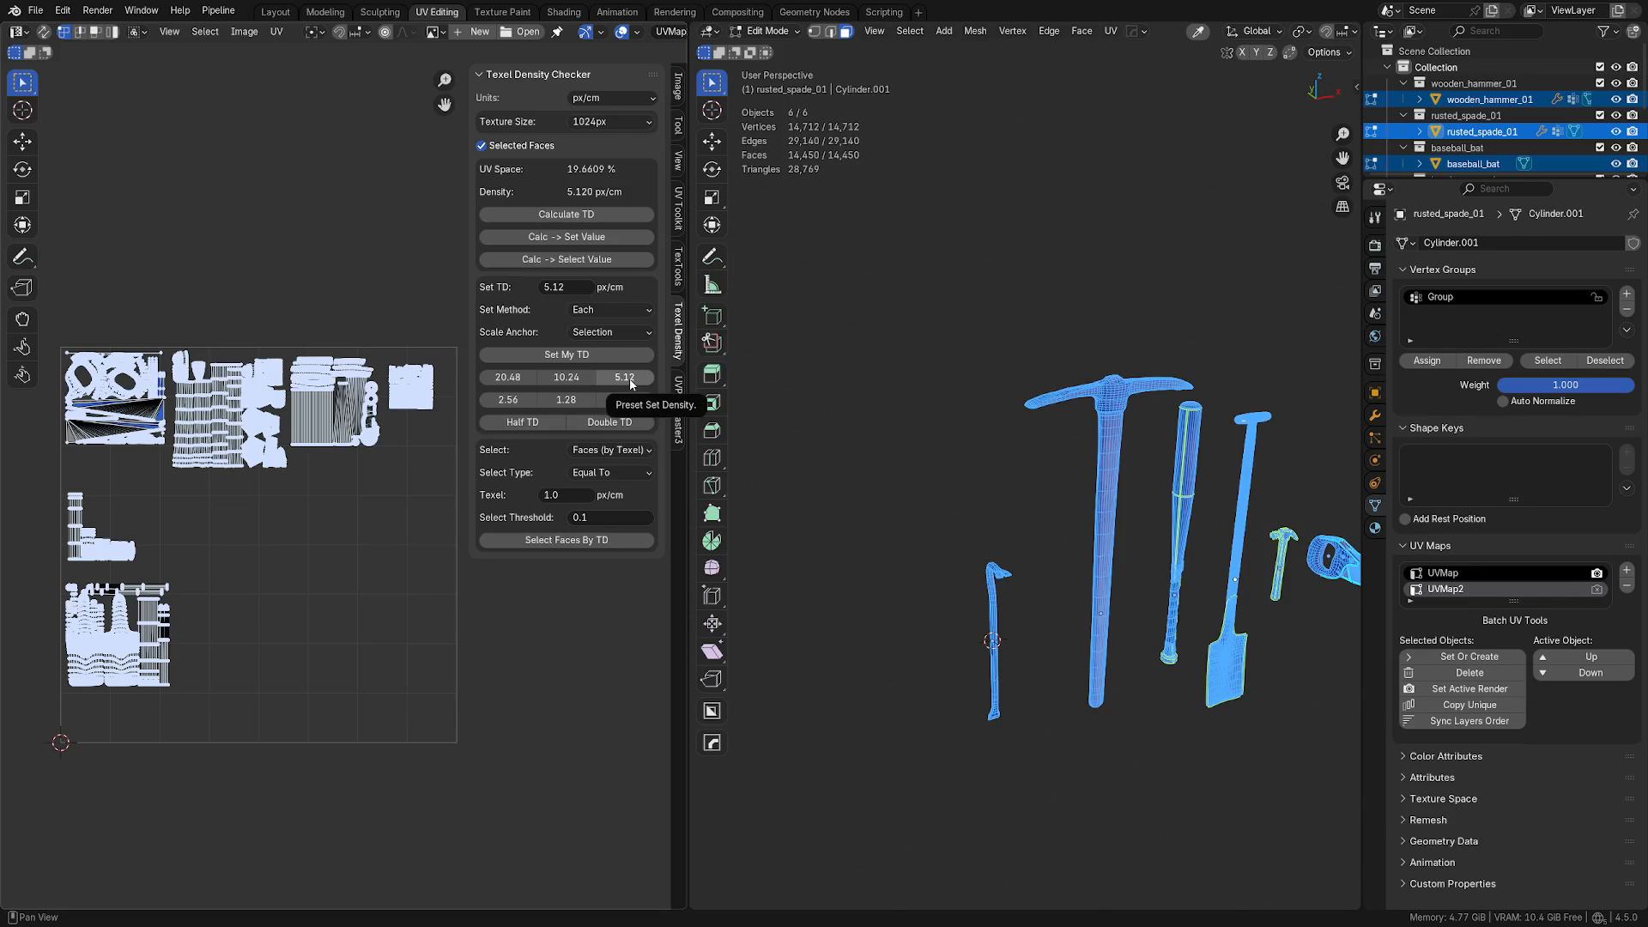
{"action": "scroll", "coordinate": [331, 592], "scroll_direction": "down", "scroll_amount": 2}
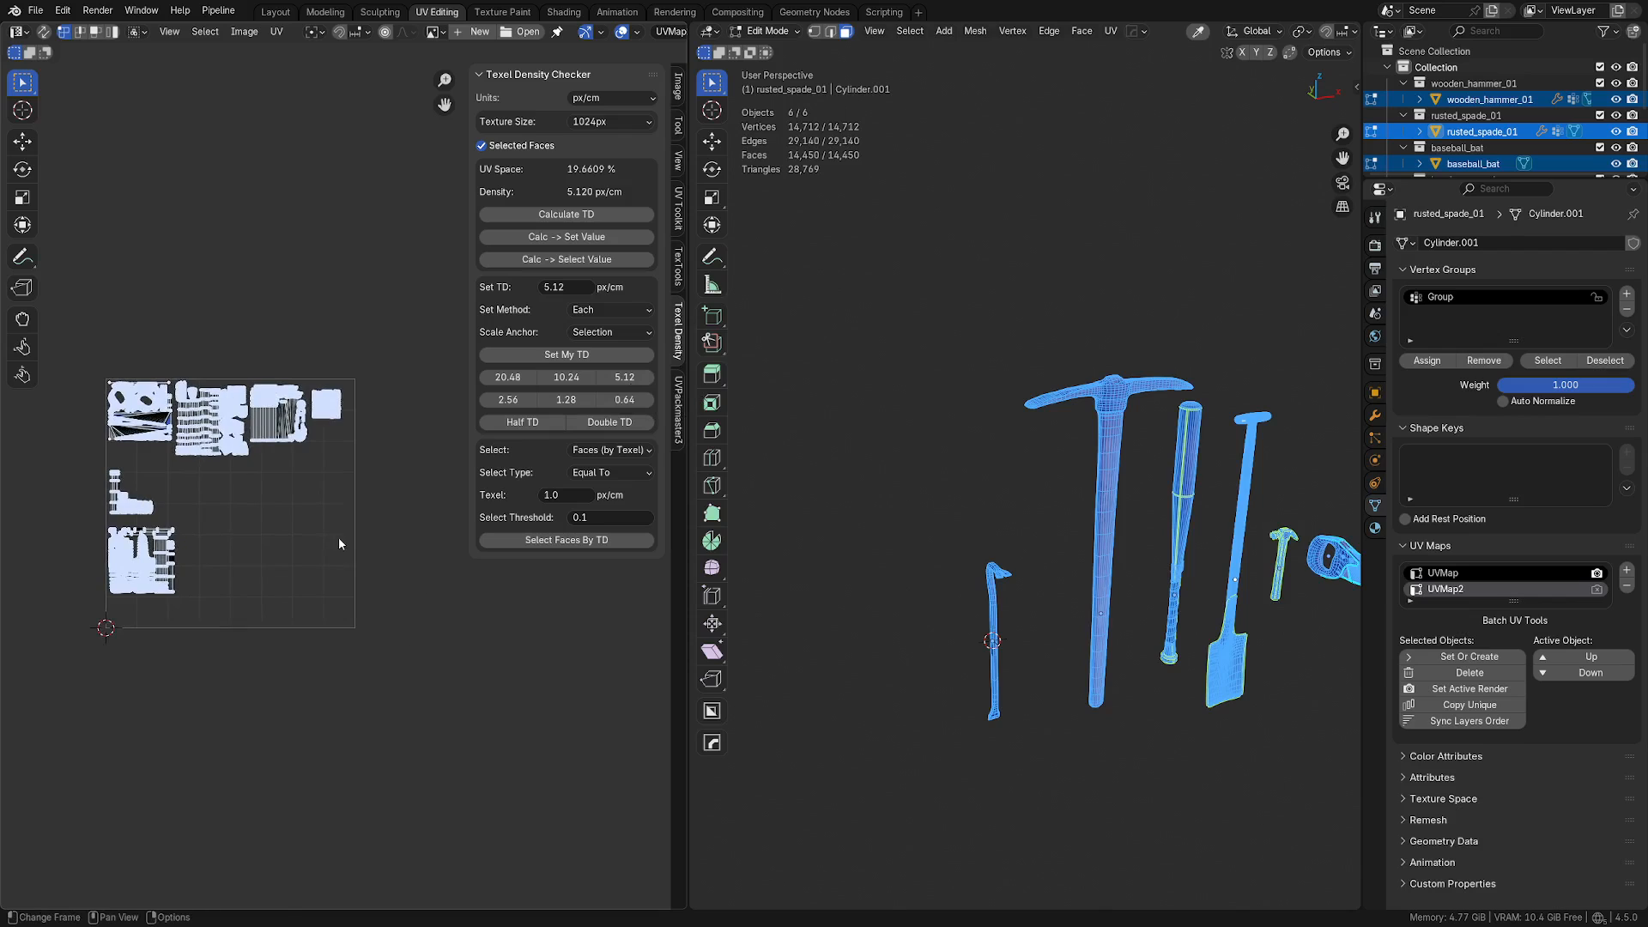
{"action": "left_click_drag", "start_coordinate": [378, 490], "coordinate": [310, 303]}
{"action": "key", "text": "g"}
{"action": "left_click", "coordinate": [390, 292]}
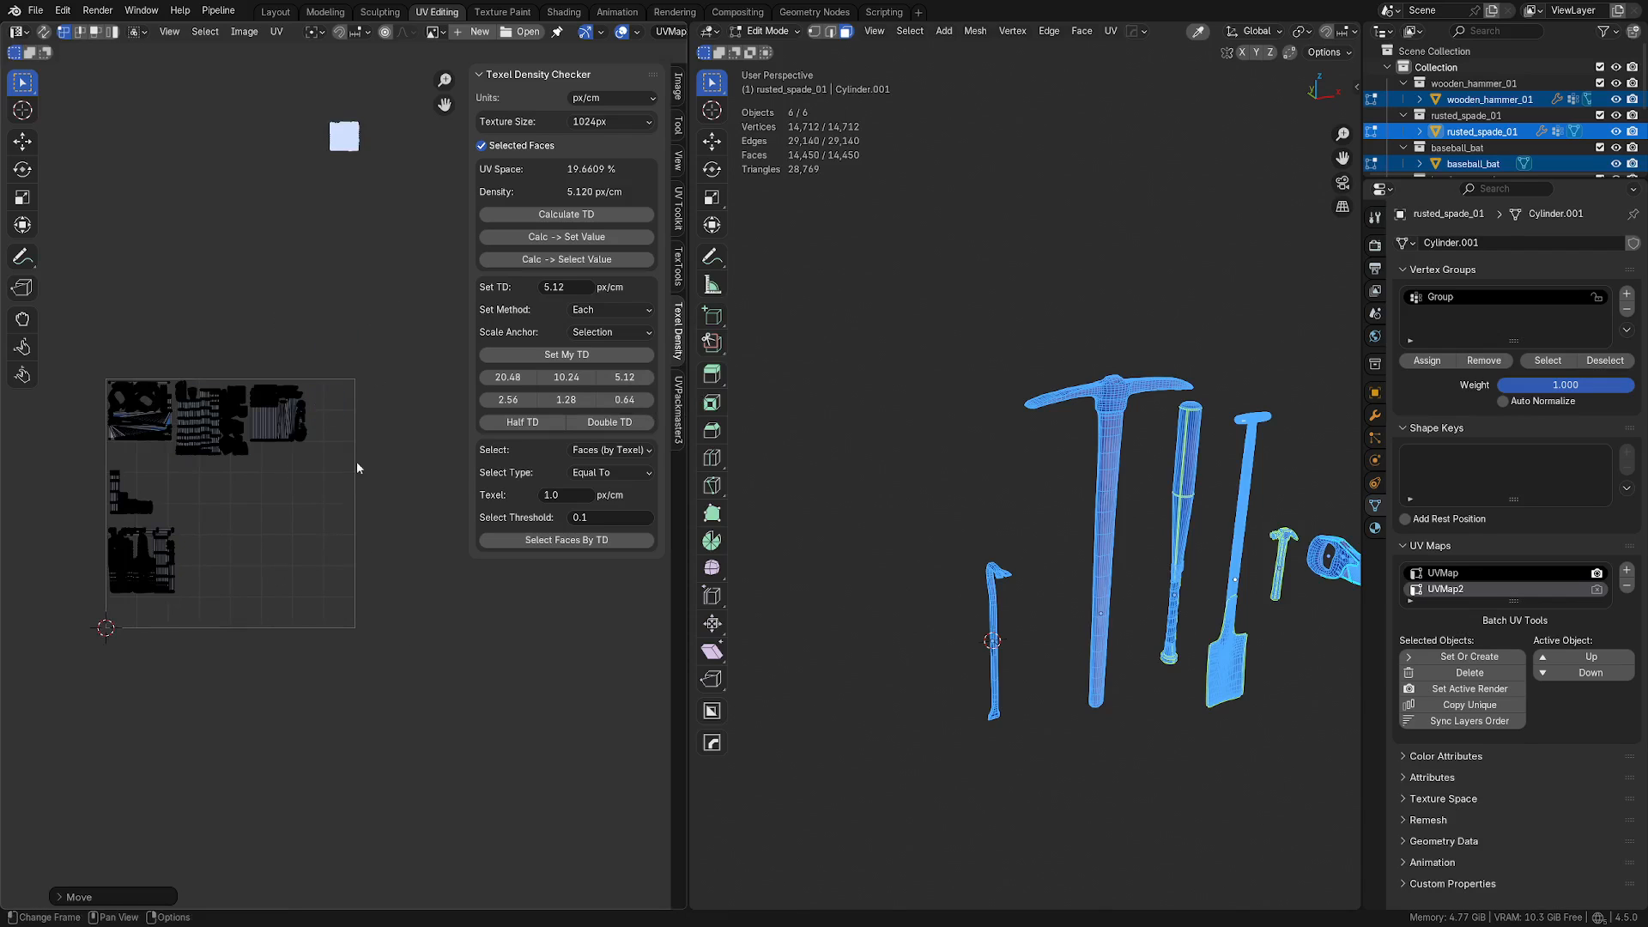
{"action": "left_click_drag", "start_coordinate": [352, 495], "coordinate": [249, 337]}
{"action": "key", "text": "g"}
{"action": "left_click", "coordinate": [312, 285]}
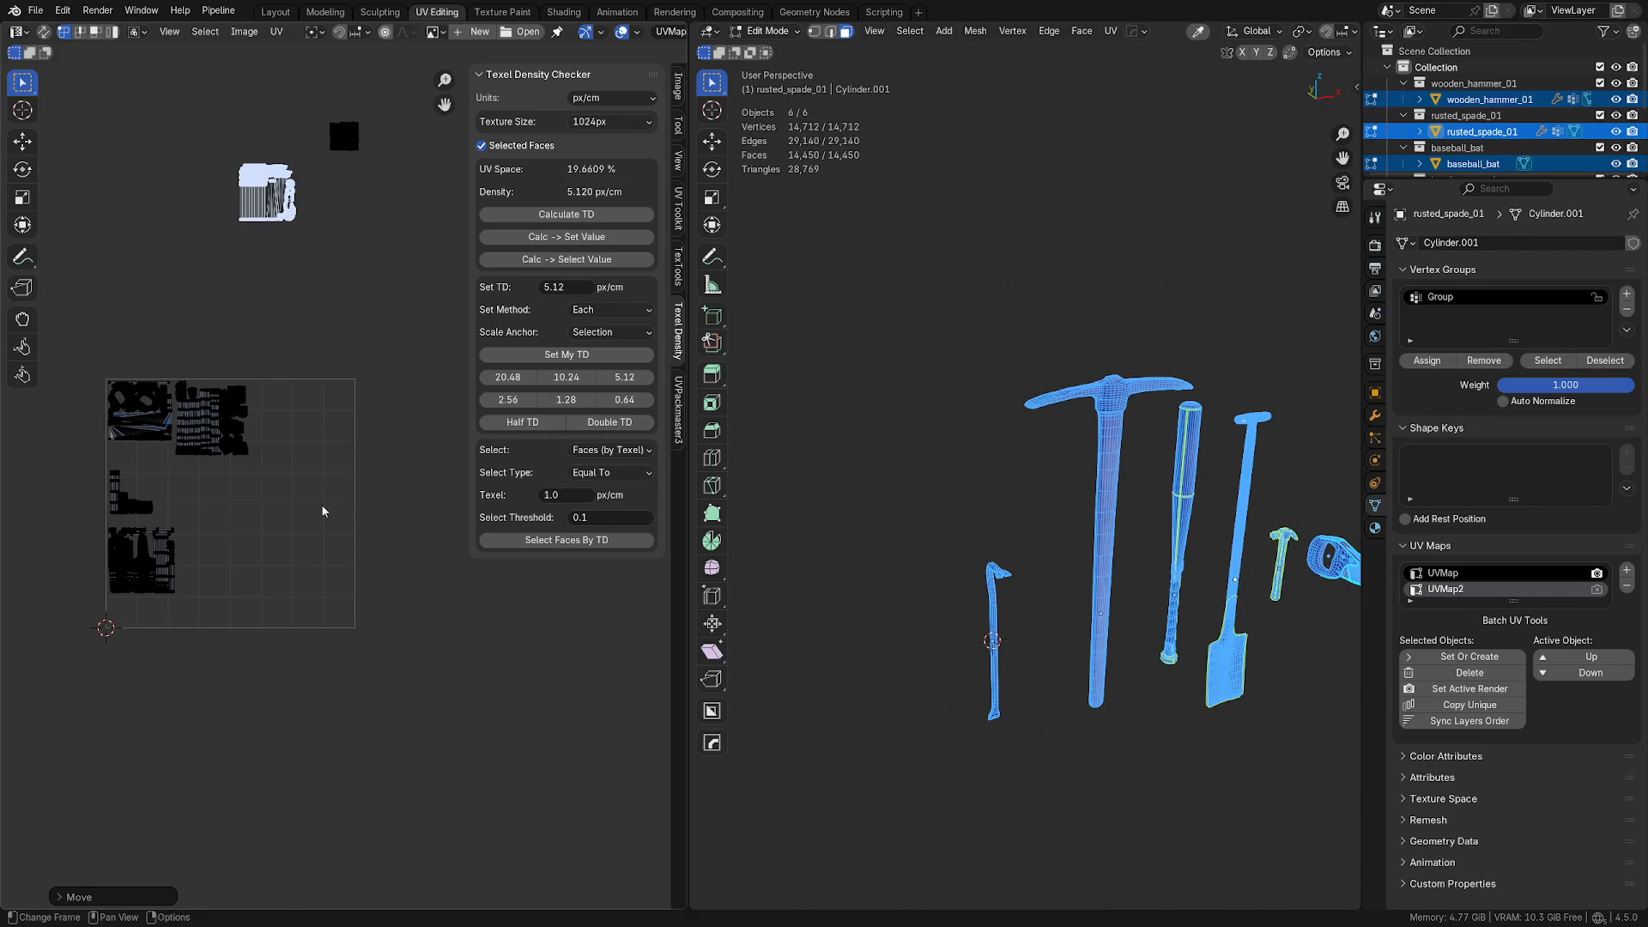
Step: Move the second top-row layout outside the tile's upper-right corner and the first one above the tile's upper-left corner
{"action": "left_click_drag", "start_coordinate": [317, 523], "coordinate": [173, 356]}
{"action": "key", "text": "g"}
{"action": "left_click", "coordinate": [351, 223]}
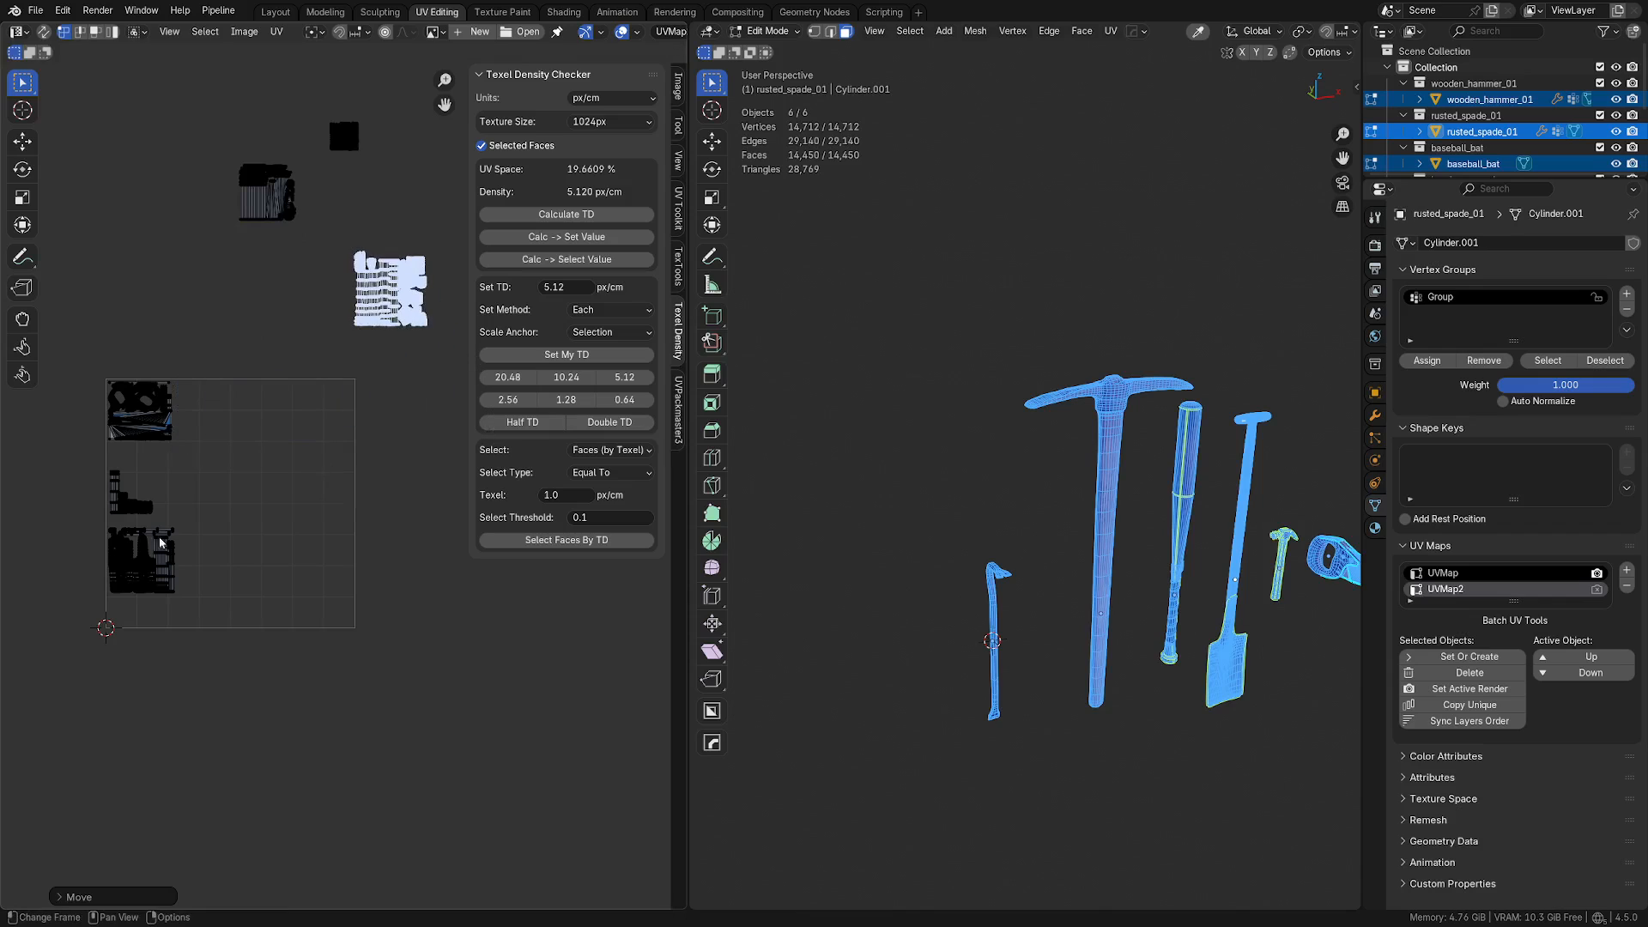
{"action": "left_click_drag", "start_coordinate": [72, 355], "coordinate": [220, 462]}
{"action": "key", "text": "g"}
{"action": "left_click", "coordinate": [179, 289]}
Step: Move the L-shaped layout and the layout beneath it out of the tile, past its left edge
{"action": "left_click_drag", "start_coordinate": [43, 444], "coordinate": [185, 519]}
{"action": "key", "text": "g"}
{"action": "left_click", "coordinate": [104, 474]}
{"action": "left_click_drag", "start_coordinate": [72, 474], "coordinate": [262, 506]}
{"action": "key", "text": "g"}
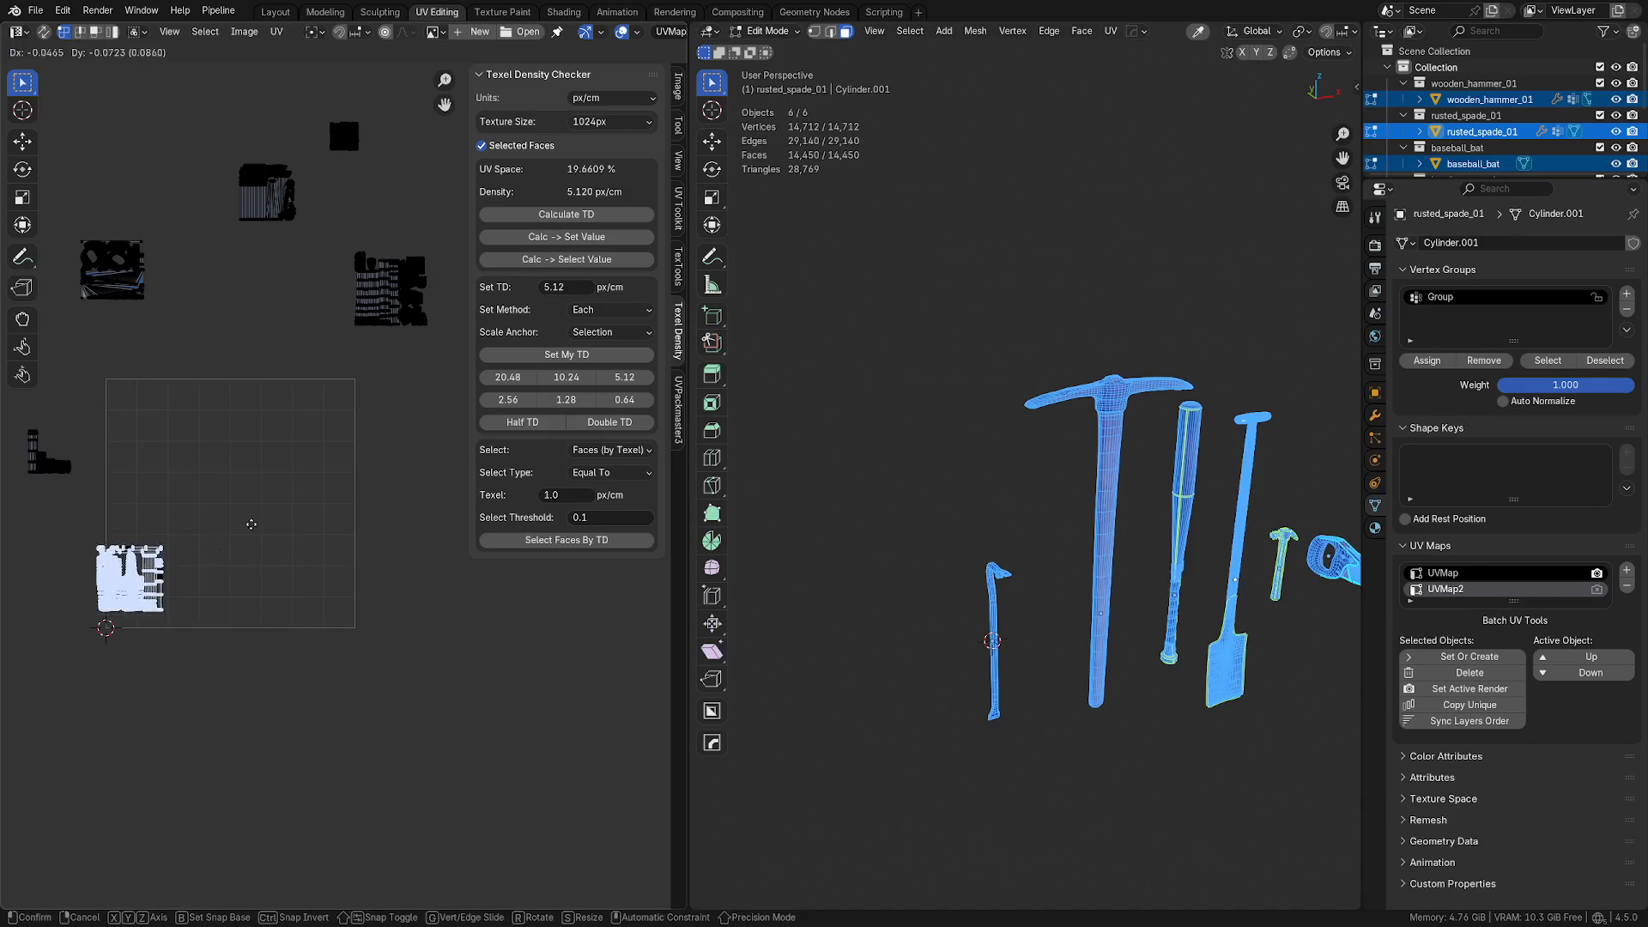
{"action": "left_click", "coordinate": [177, 536]}
Step: Set the texel density of all UV layouts to 10.24 px/cm and shift them together down and to the right
{"action": "key", "text": "a"}
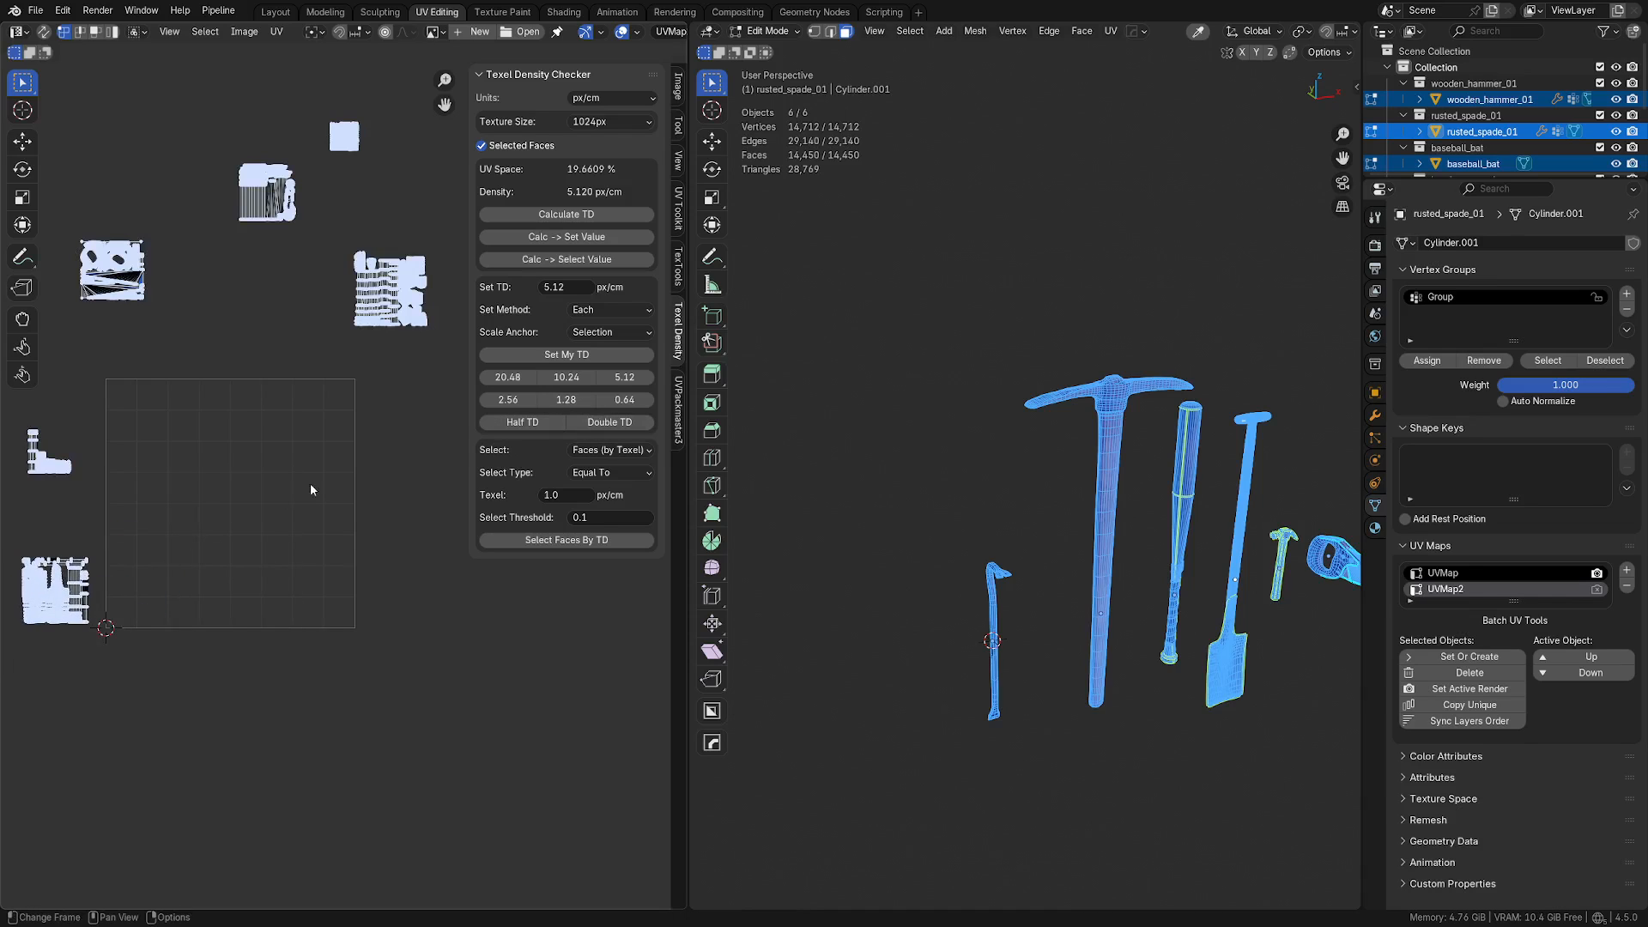
{"action": "left_click", "coordinate": [586, 380]}
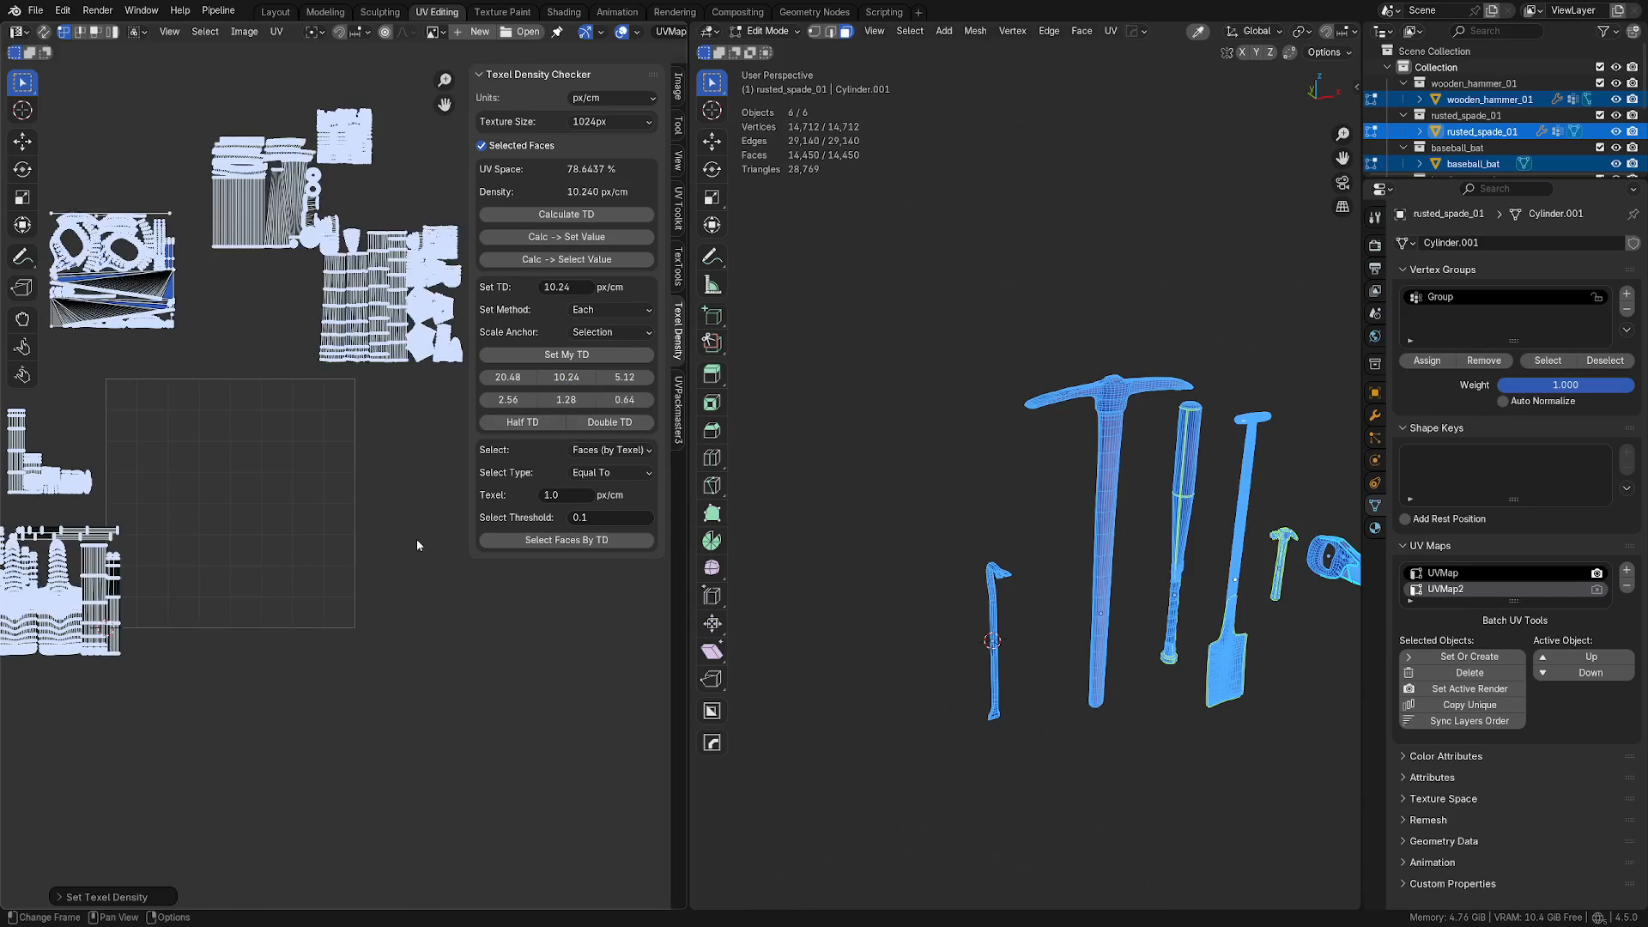
{"action": "key", "text": "g"}
{"action": "left_click", "coordinate": [366, 493]}
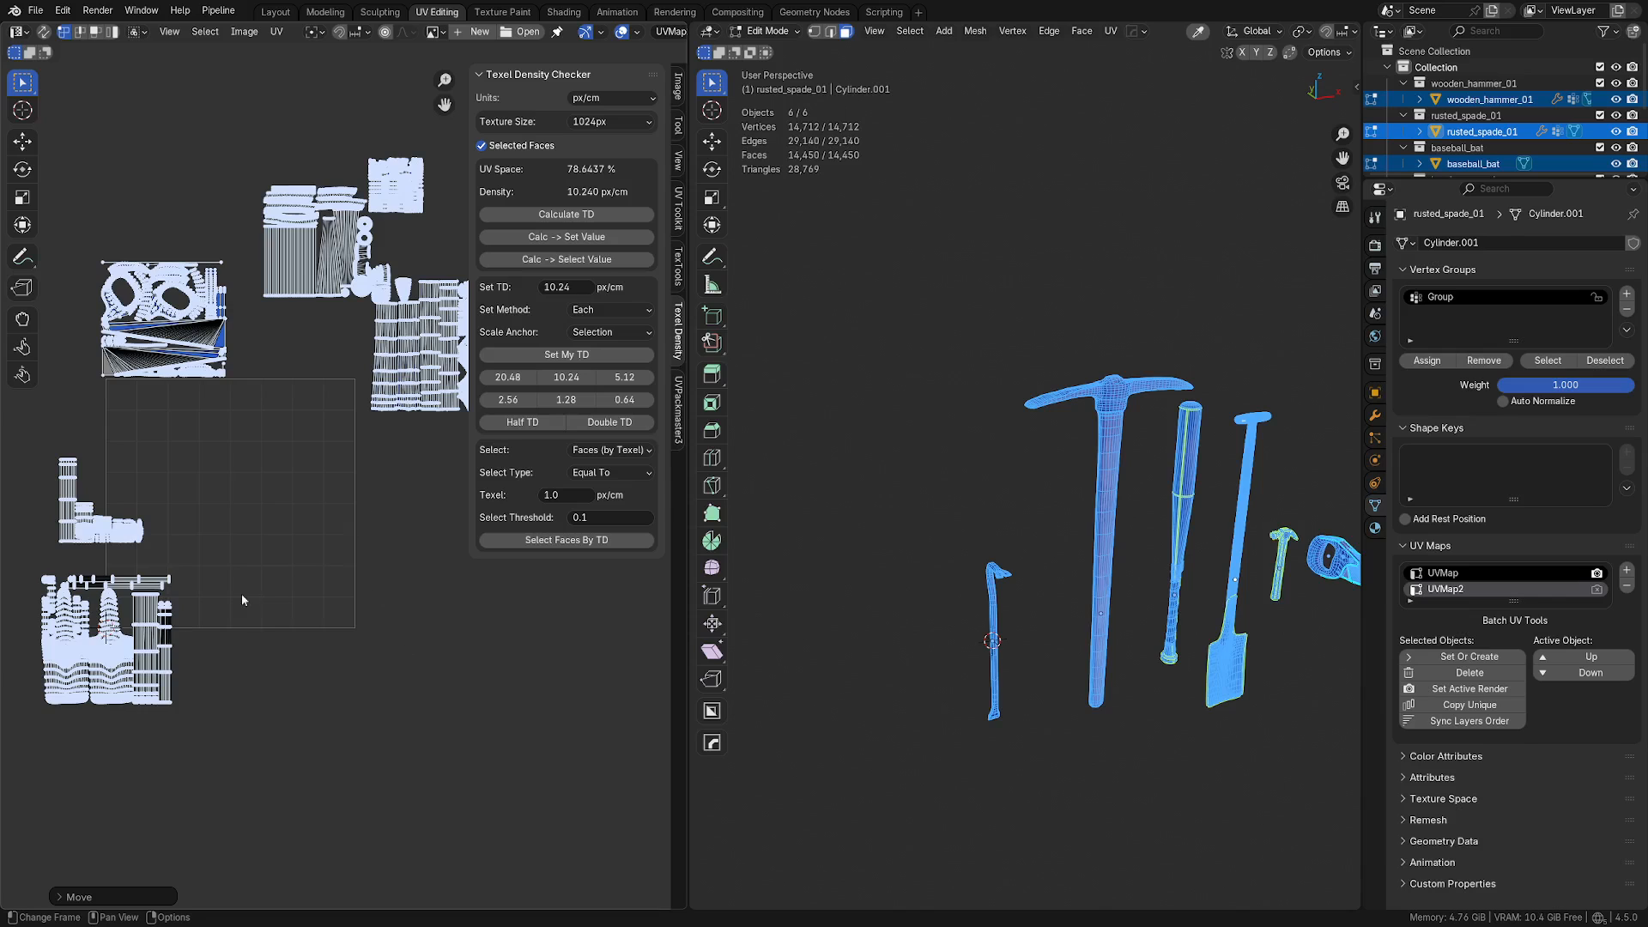
Step: Try fitting the lower-left layout into the tile's lower-right corner and the upper-left layout directly above it
{"action": "left_click_drag", "start_coordinate": [294, 736], "coordinate": [36, 567]}
{"action": "key", "text": "g"}
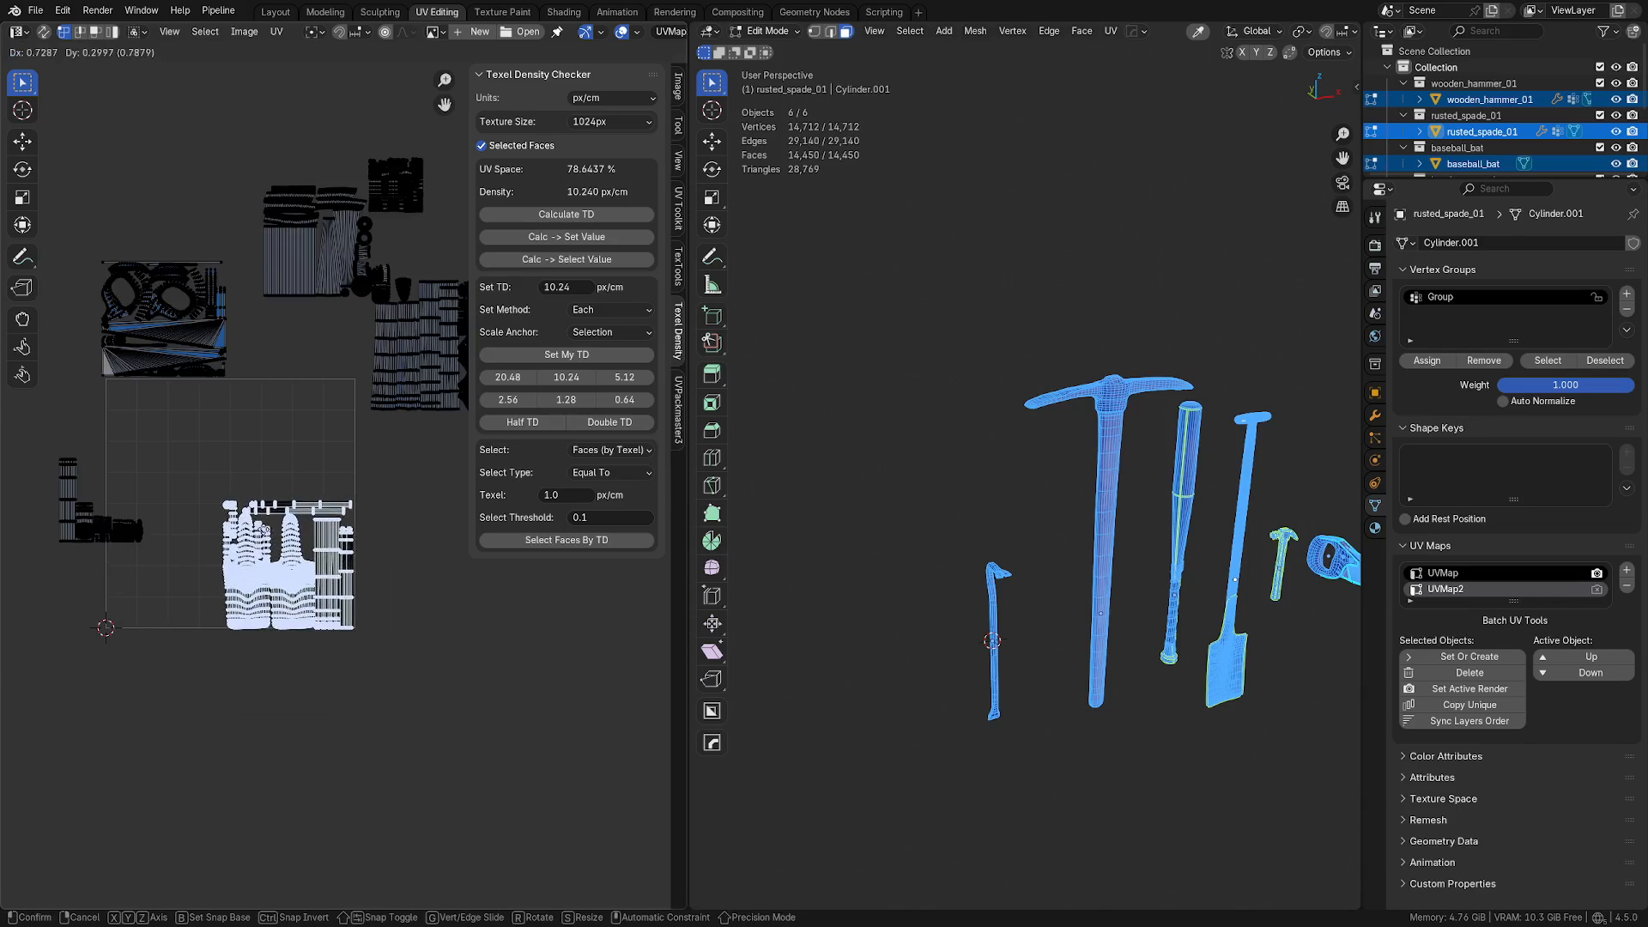
{"action": "left_click", "coordinate": [220, 448]}
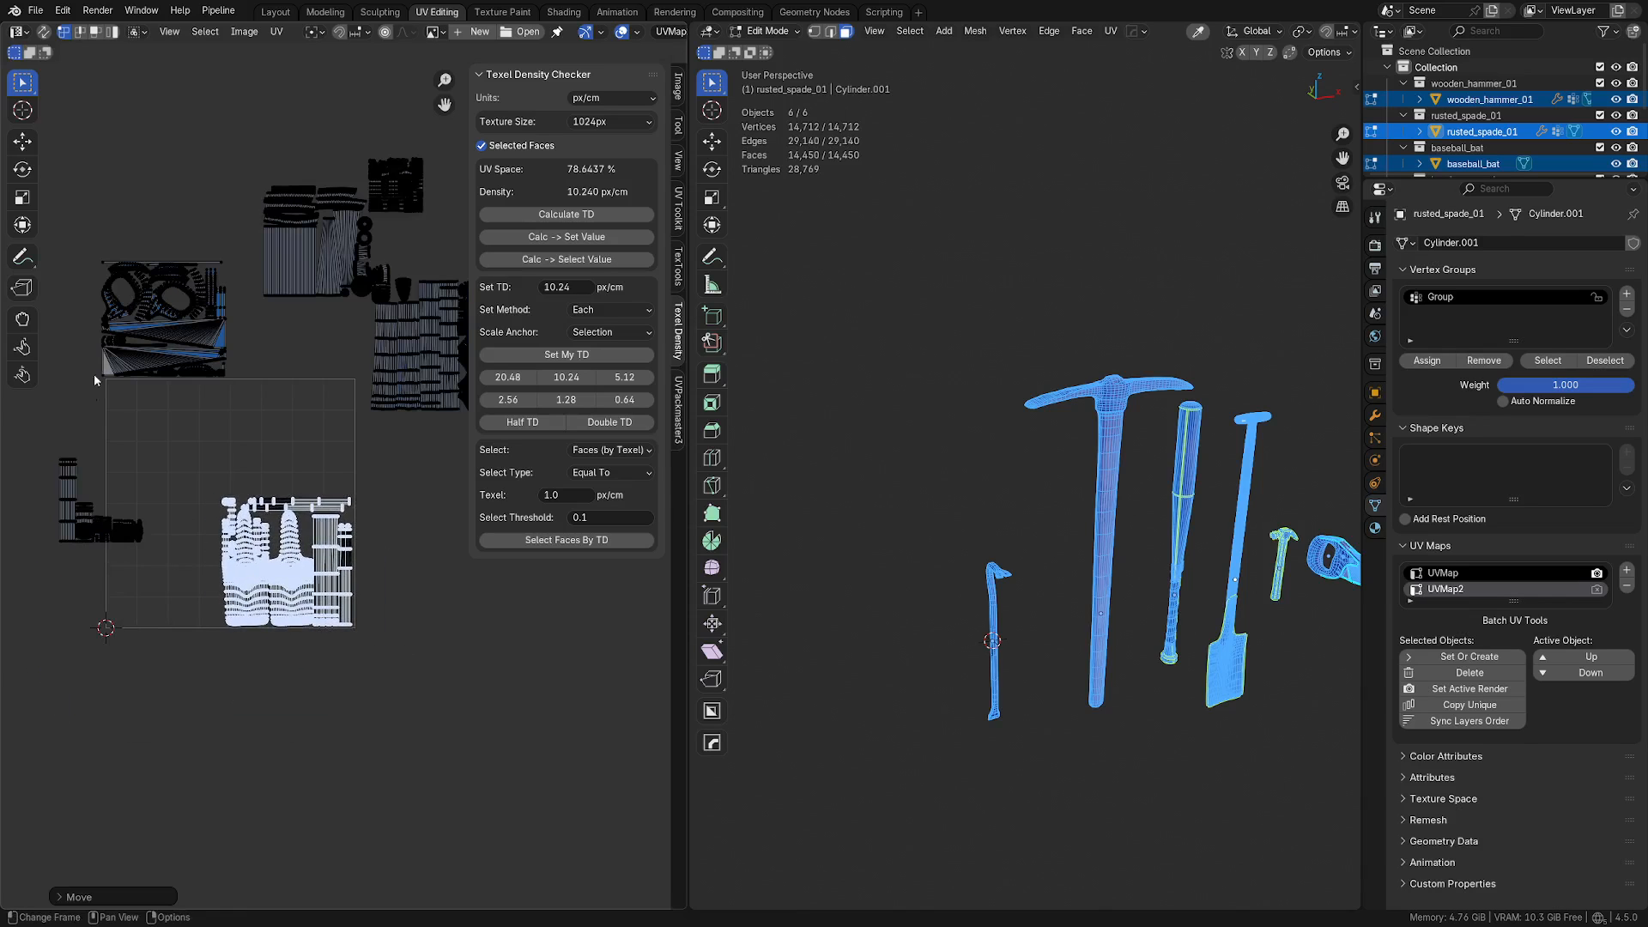
{"action": "left_click_drag", "start_coordinate": [95, 381], "coordinate": [233, 249]}
{"action": "key", "text": "g"}
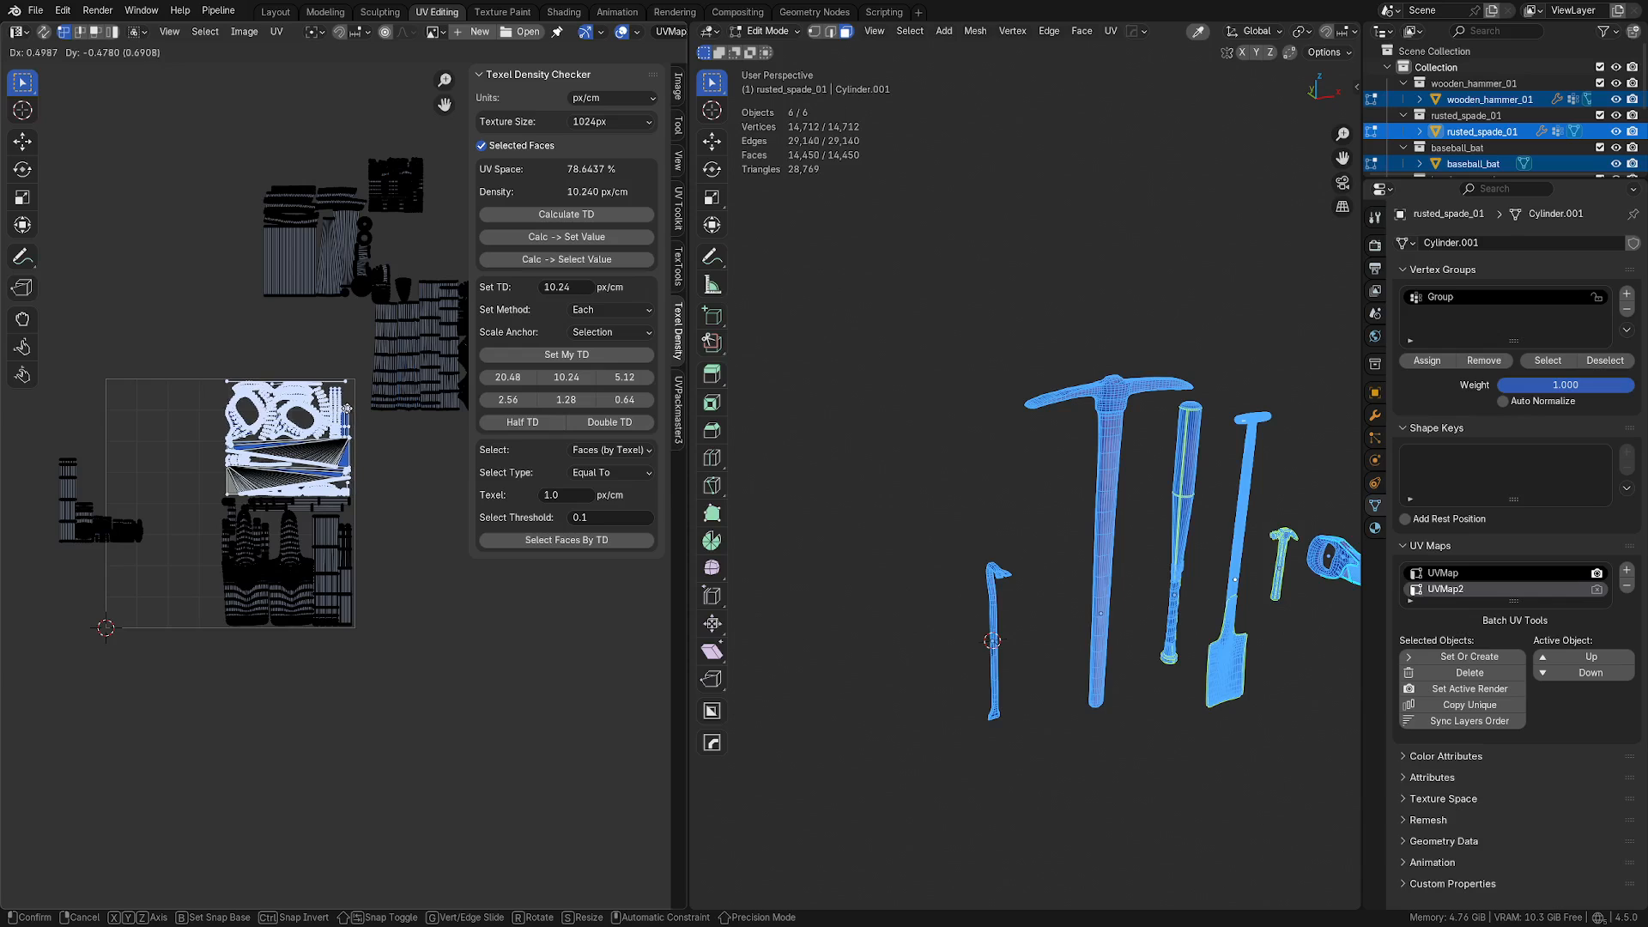
{"action": "left_click", "coordinate": [348, 408]}
{"action": "middle_click_drag", "start_coordinate": [372, 362], "coordinate": [366, 455]}
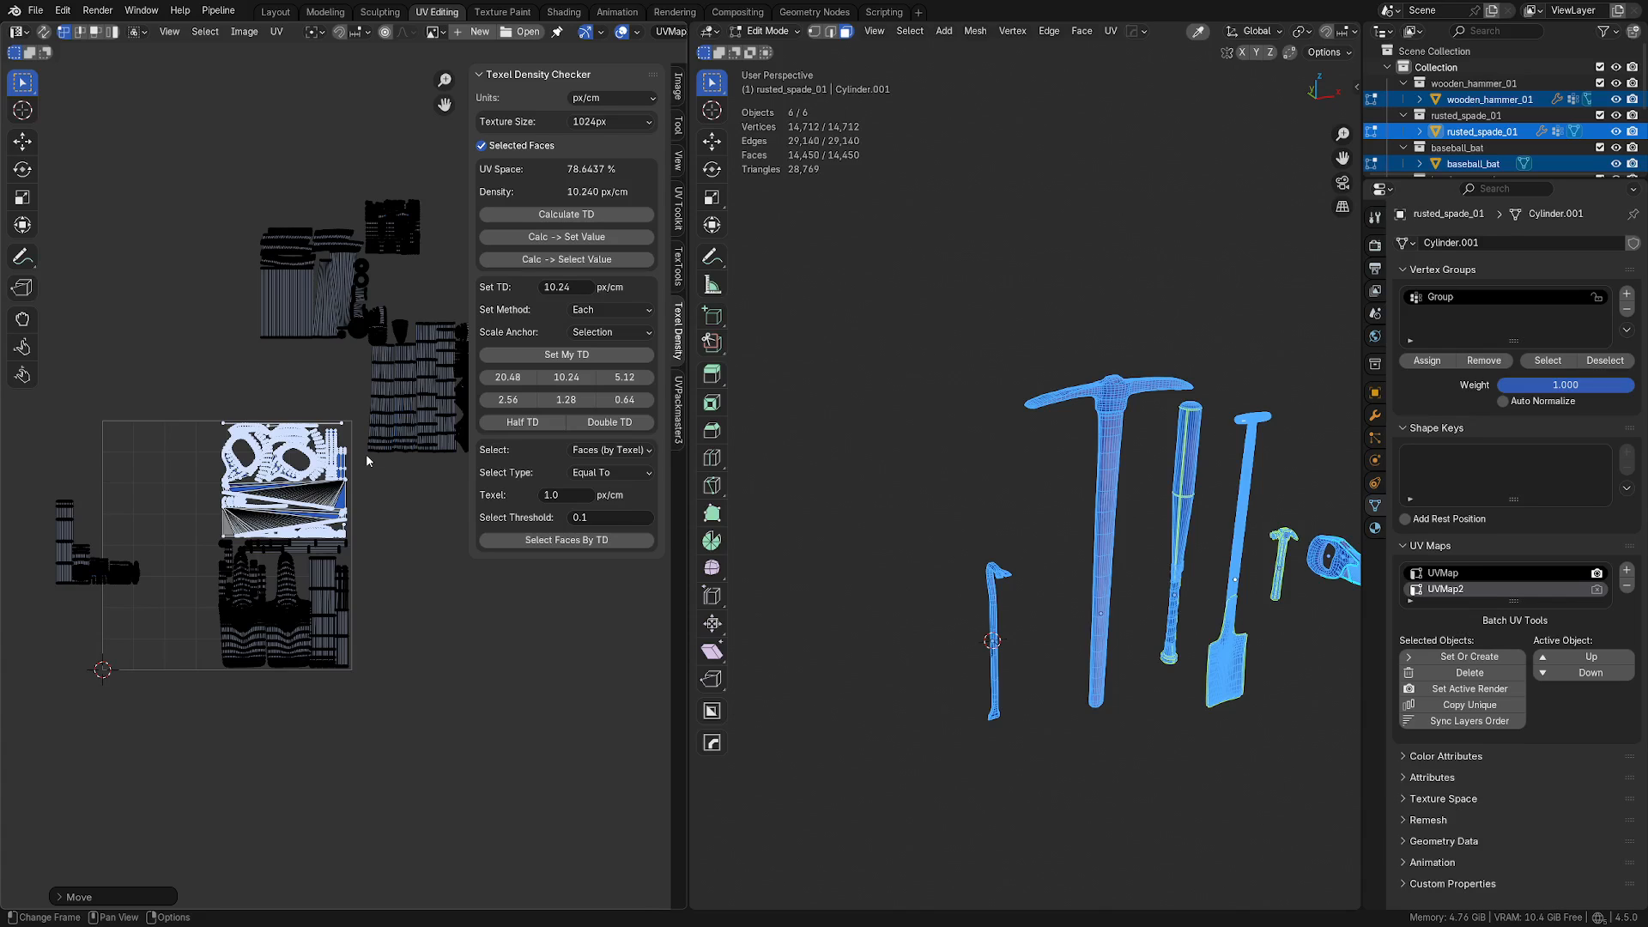
Step: Undo the two trial placements in the tile and the preceding changes to the enlarged layouts
{"action": "key", "text": "ctrl+z"}
{"action": "key", "text": "ctrl+z"}
{"action": "key", "text": "ctrl+z"}
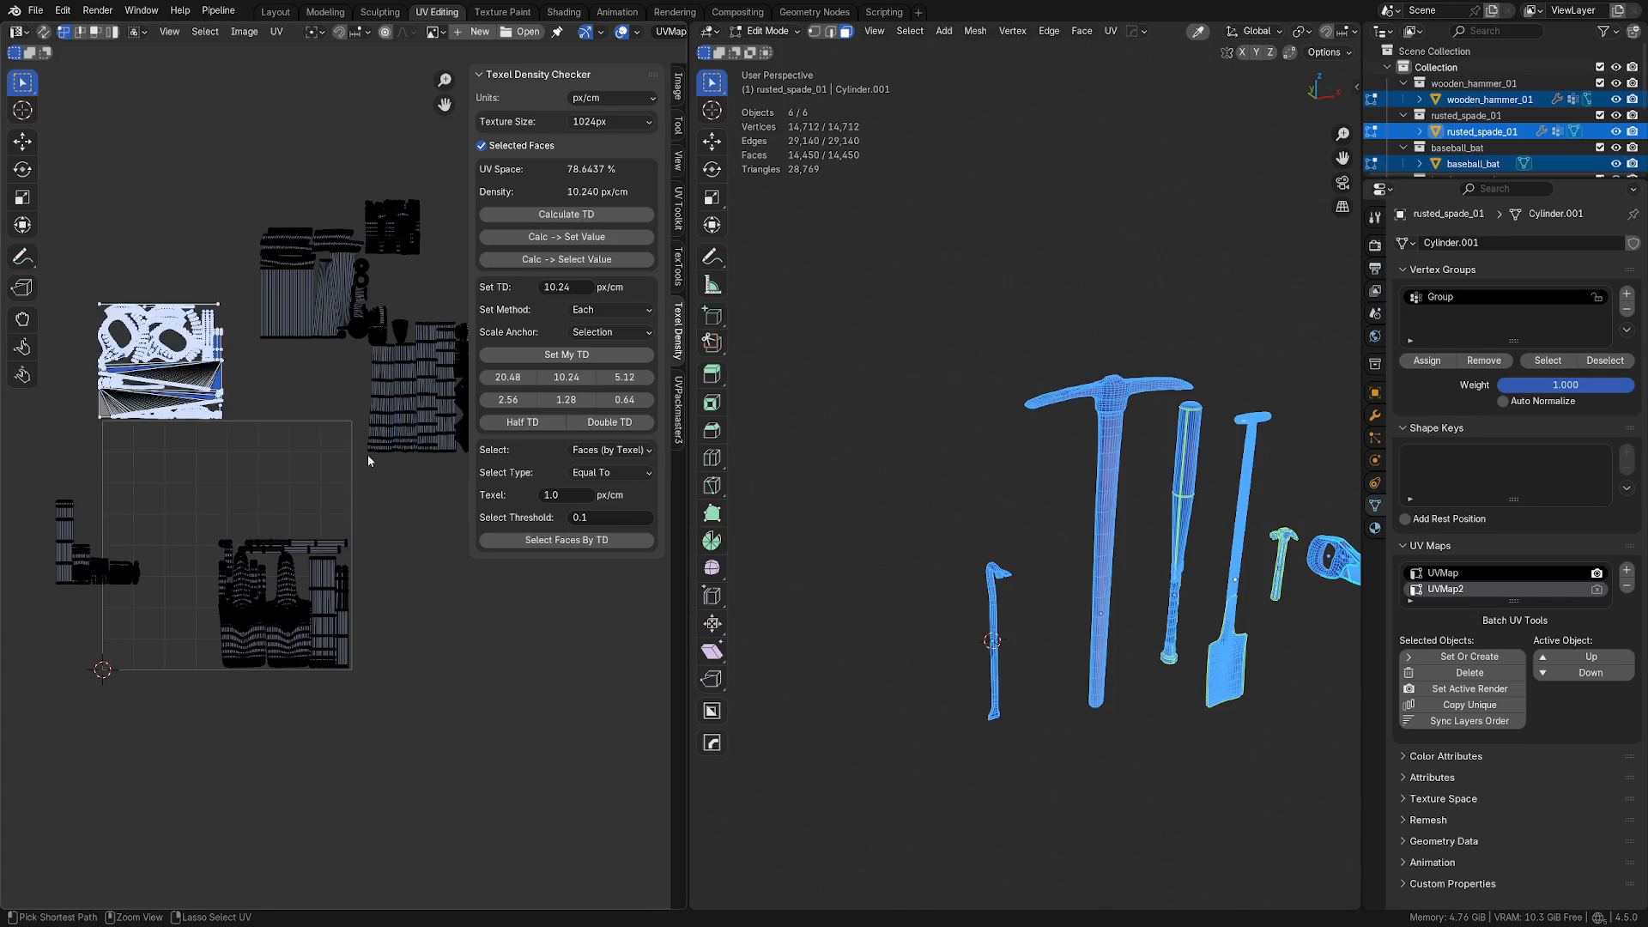
{"action": "key", "text": "ctrl+z"}
{"action": "key", "text": "ctrl+z"}
{"action": "key", "text": "ctrl+z"}
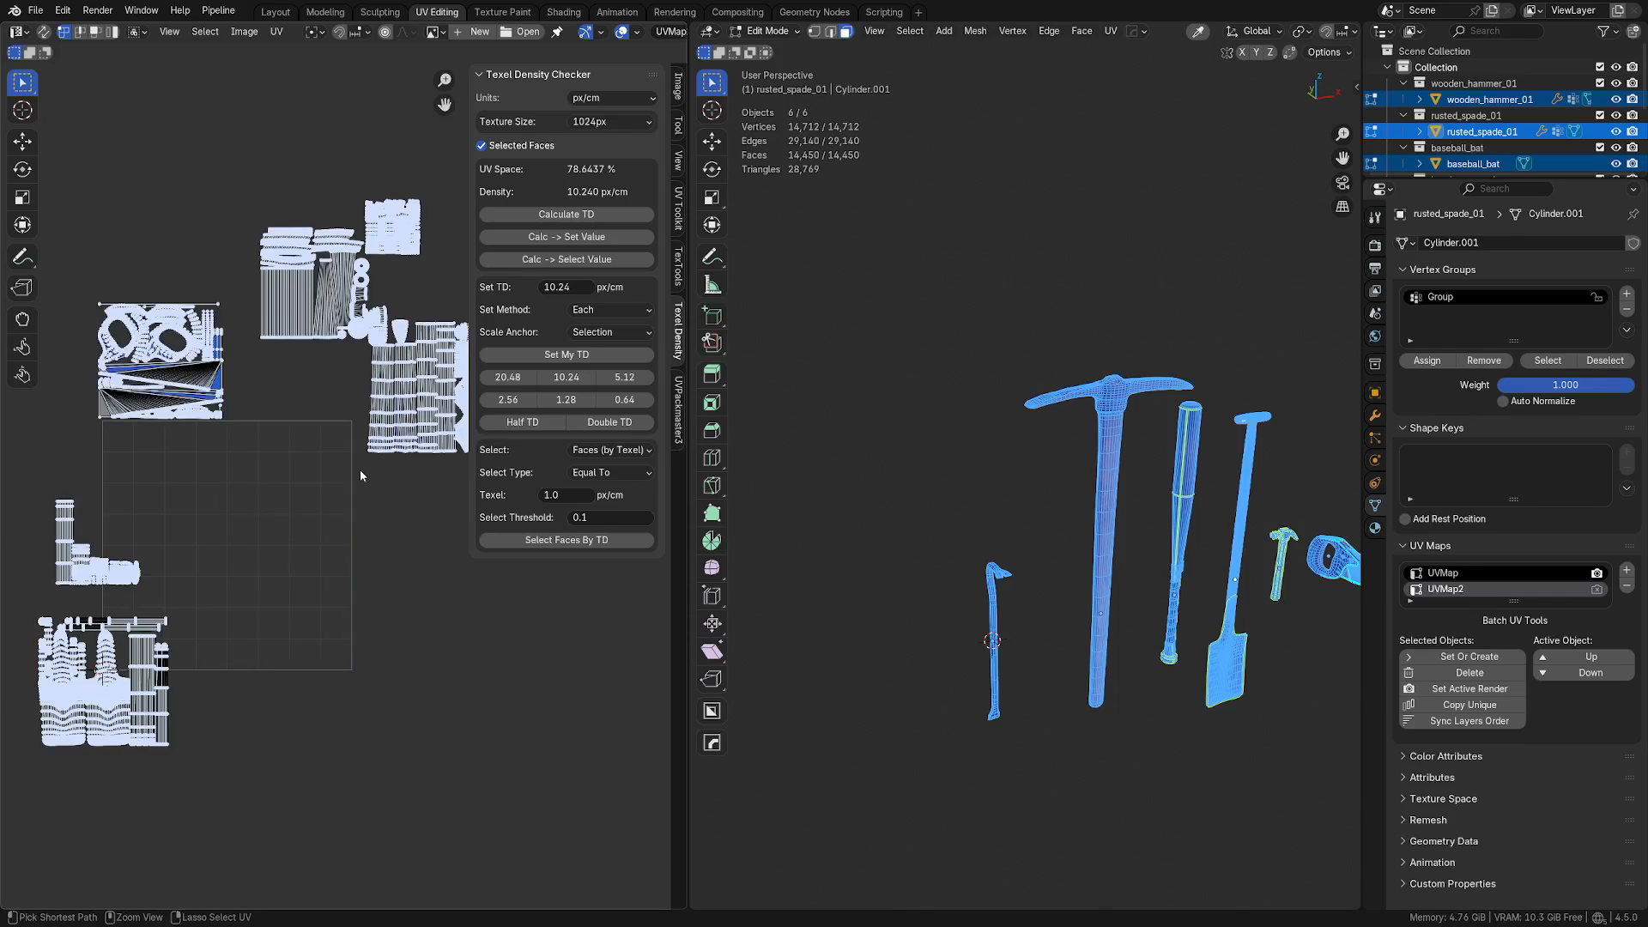
Step: Move the layout outside the tile's upper-right corner down beside the tile's lower-right corner
{"action": "scroll", "coordinate": [360, 476], "scroll_direction": "down", "scroll_amount": 1}
{"action": "middle_click_drag", "start_coordinate": [357, 477], "coordinate": [352, 427]}
{"action": "left_click_drag", "start_coordinate": [415, 422], "coordinate": [325, 267]}
{"action": "key", "text": "g"}
{"action": "left_click", "coordinate": [397, 597]}
Step: Move the lower-left layout and the L-shaped layout farther away from the tile's left edge
{"action": "left_click", "coordinate": [106, 550]}
{"action": "key", "text": "g"}
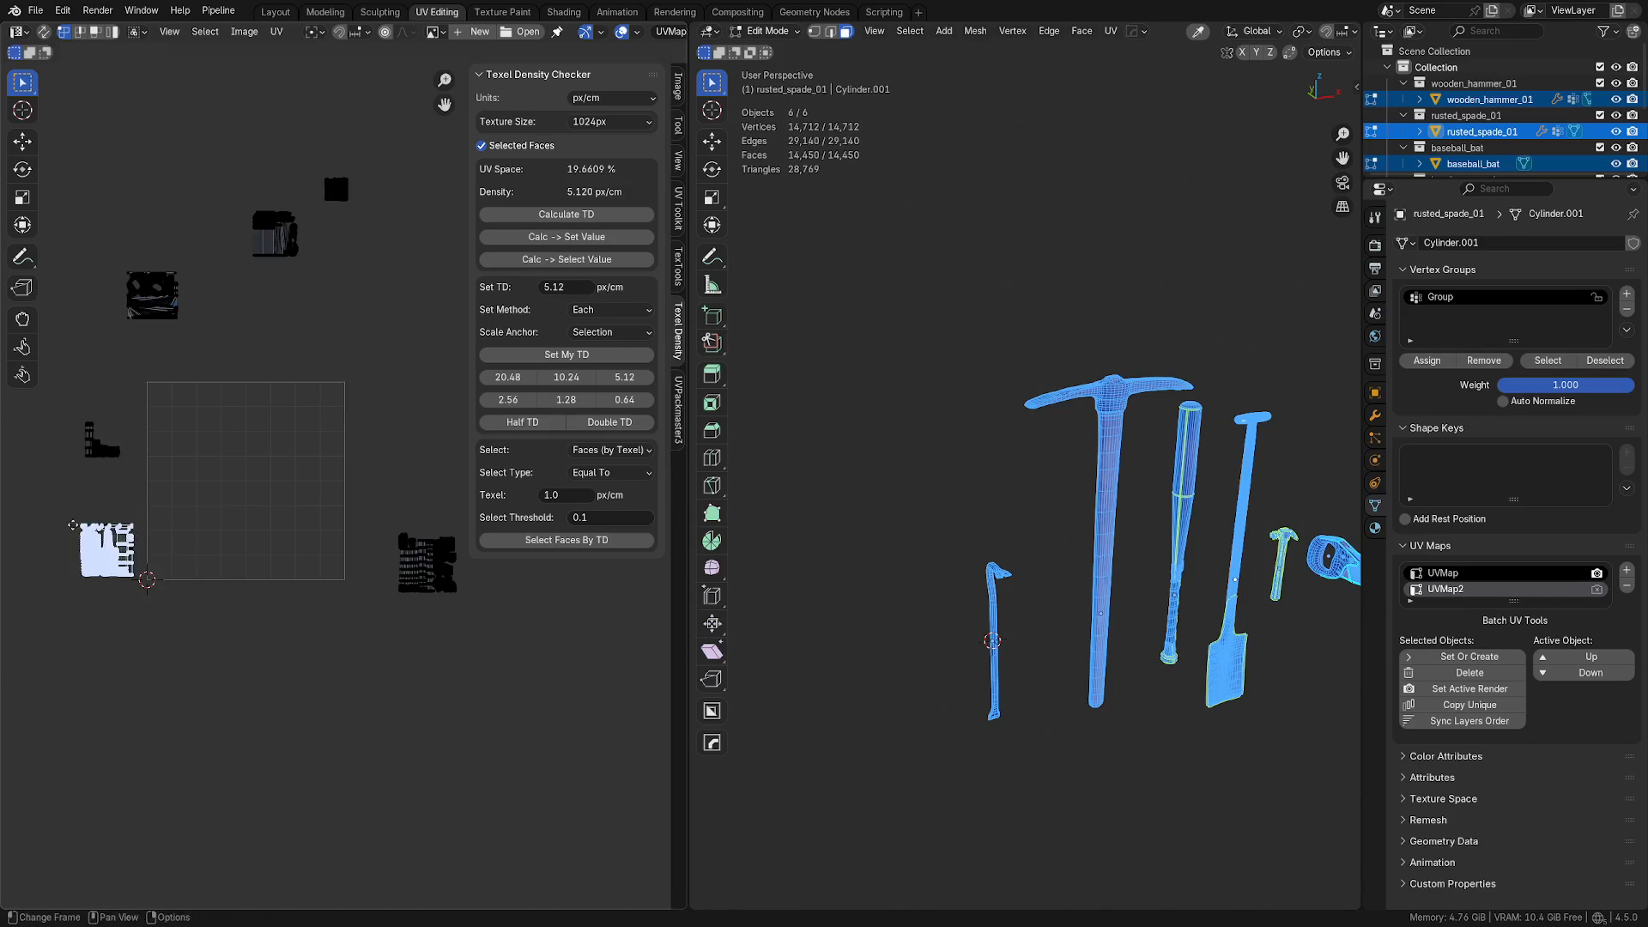
{"action": "left_click", "coordinate": [90, 631]}
{"action": "left_click", "coordinate": [101, 439]}
{"action": "key", "text": "g"}
{"action": "left_click", "coordinate": [87, 436]}
Step: Shift the two larger layouts above the tile farther to the left
{"action": "left_click_drag", "start_coordinate": [94, 385], "coordinate": [375, 157]}
{"action": "key", "text": "g"}
{"action": "left_click", "coordinate": [159, 227]}
{"action": "key", "text": "g"}
{"action": "left_click", "coordinate": [259, 220]}
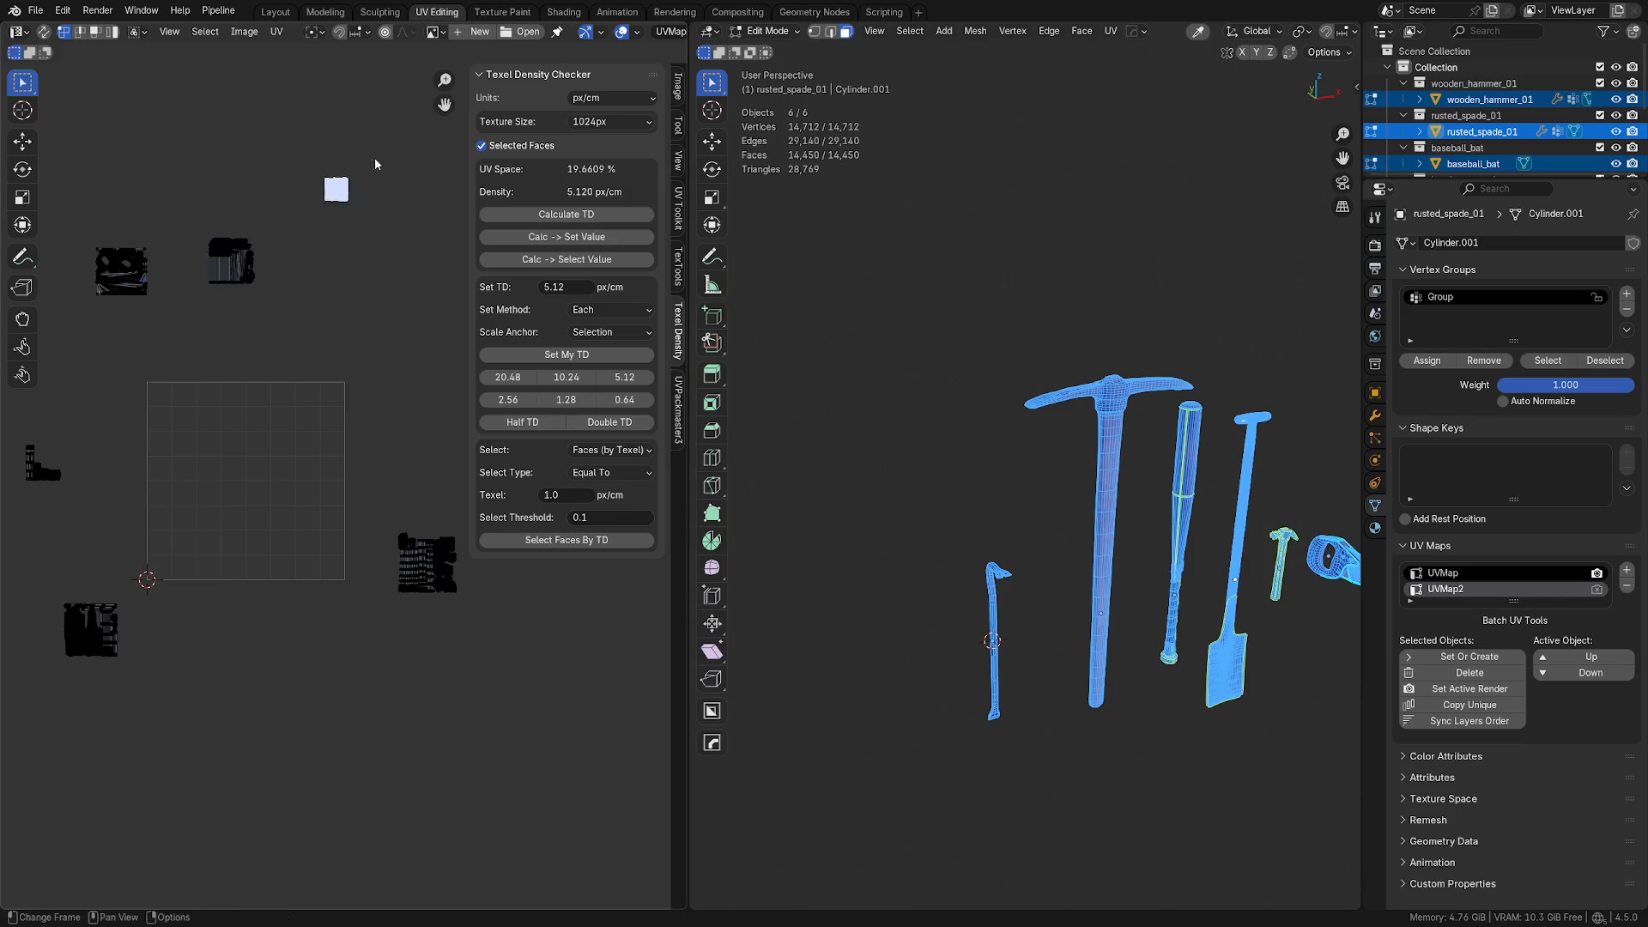
Step: Move the small square layout beyond the tile's upper-right corner and center the neighbouring larger layout above the tile
{"action": "key", "text": "g"}
{"action": "left_click", "coordinate": [377, 234]}
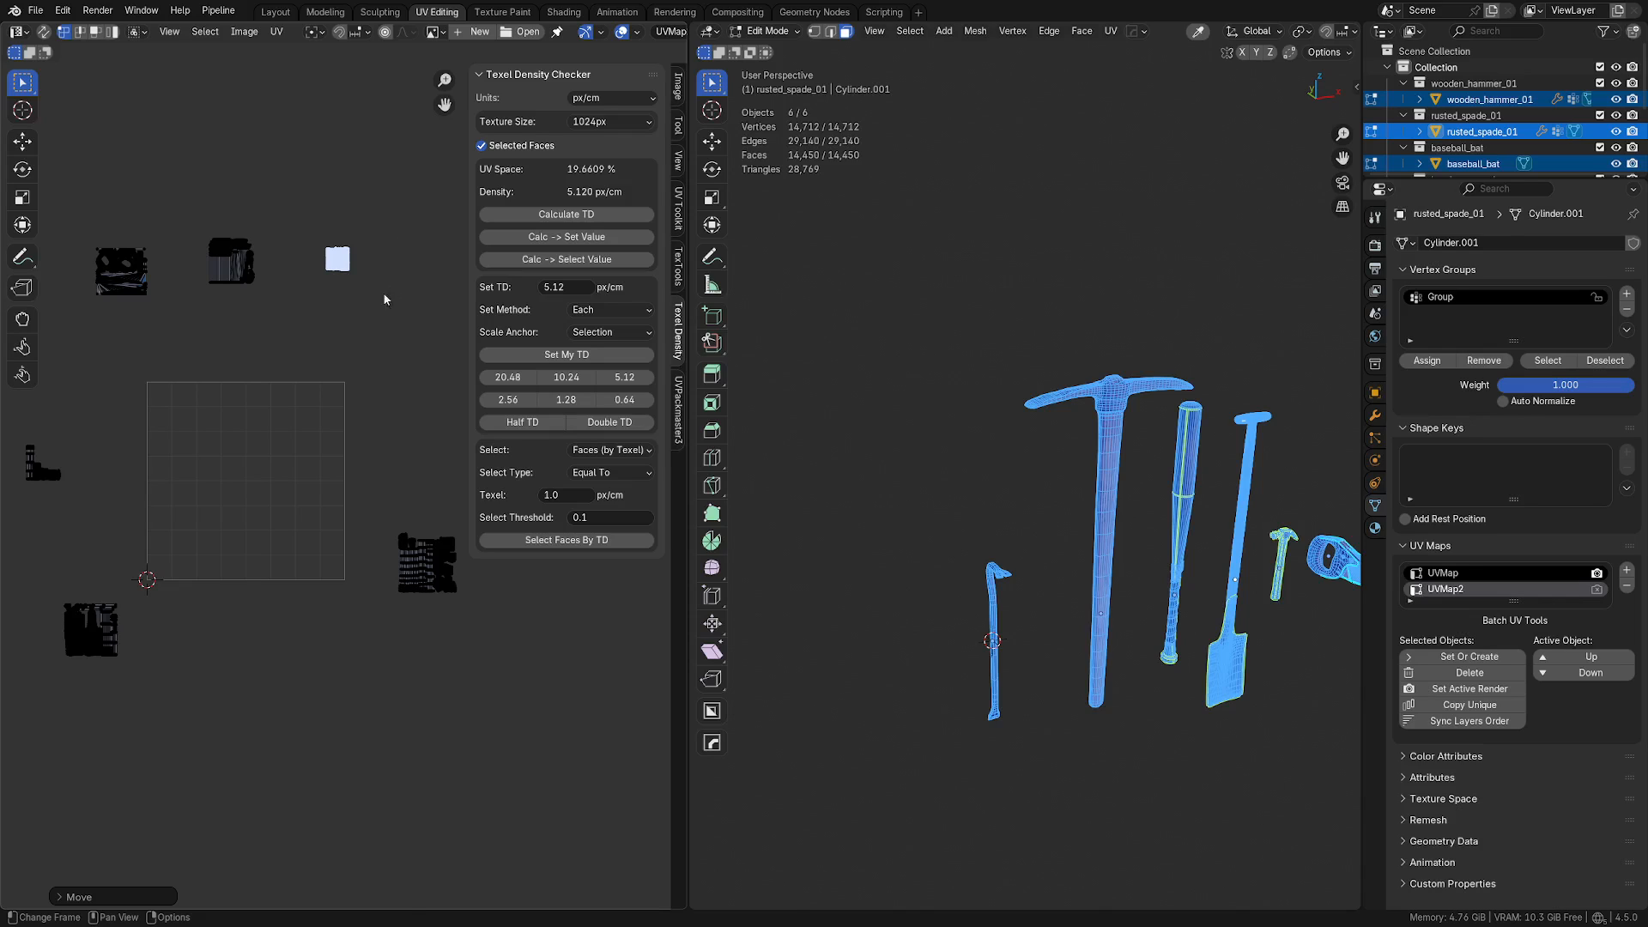
{"action": "key", "text": "g"}
{"action": "left_click", "coordinate": [425, 225]}
{"action": "left_click_drag", "start_coordinate": [268, 325], "coordinate": [204, 212]}
{"action": "key", "text": "g"}
{"action": "left_click", "coordinate": [231, 239]}
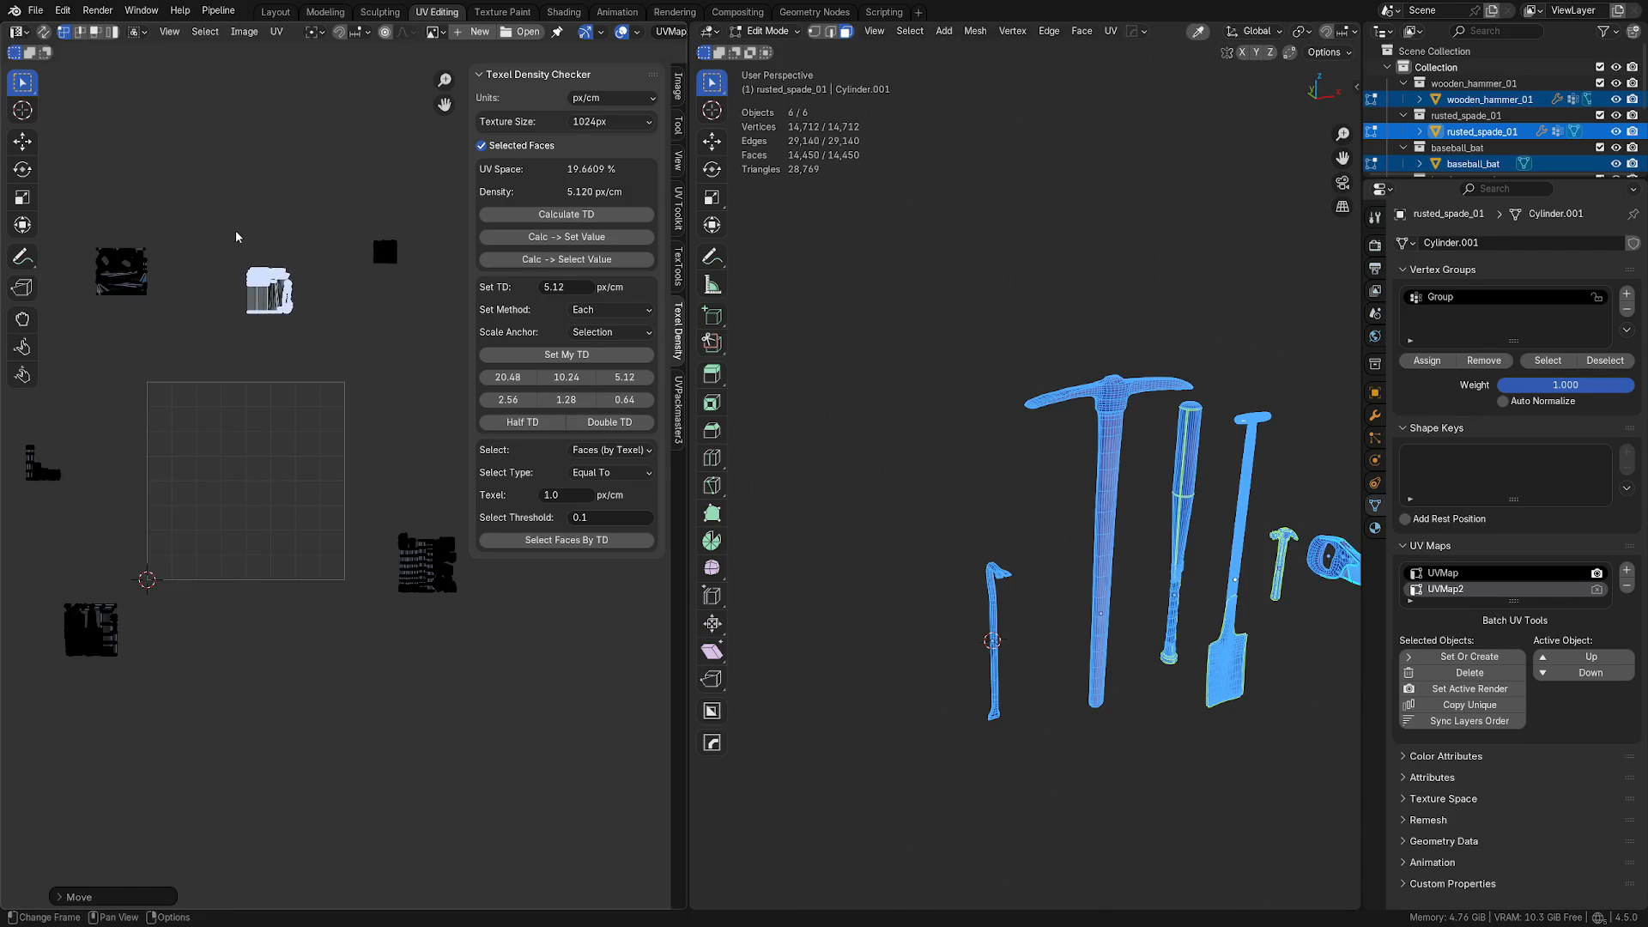
Step: Set the texel density of all the spread-out UV layouts to 10.24 px/cm
{"action": "key", "text": "a"}
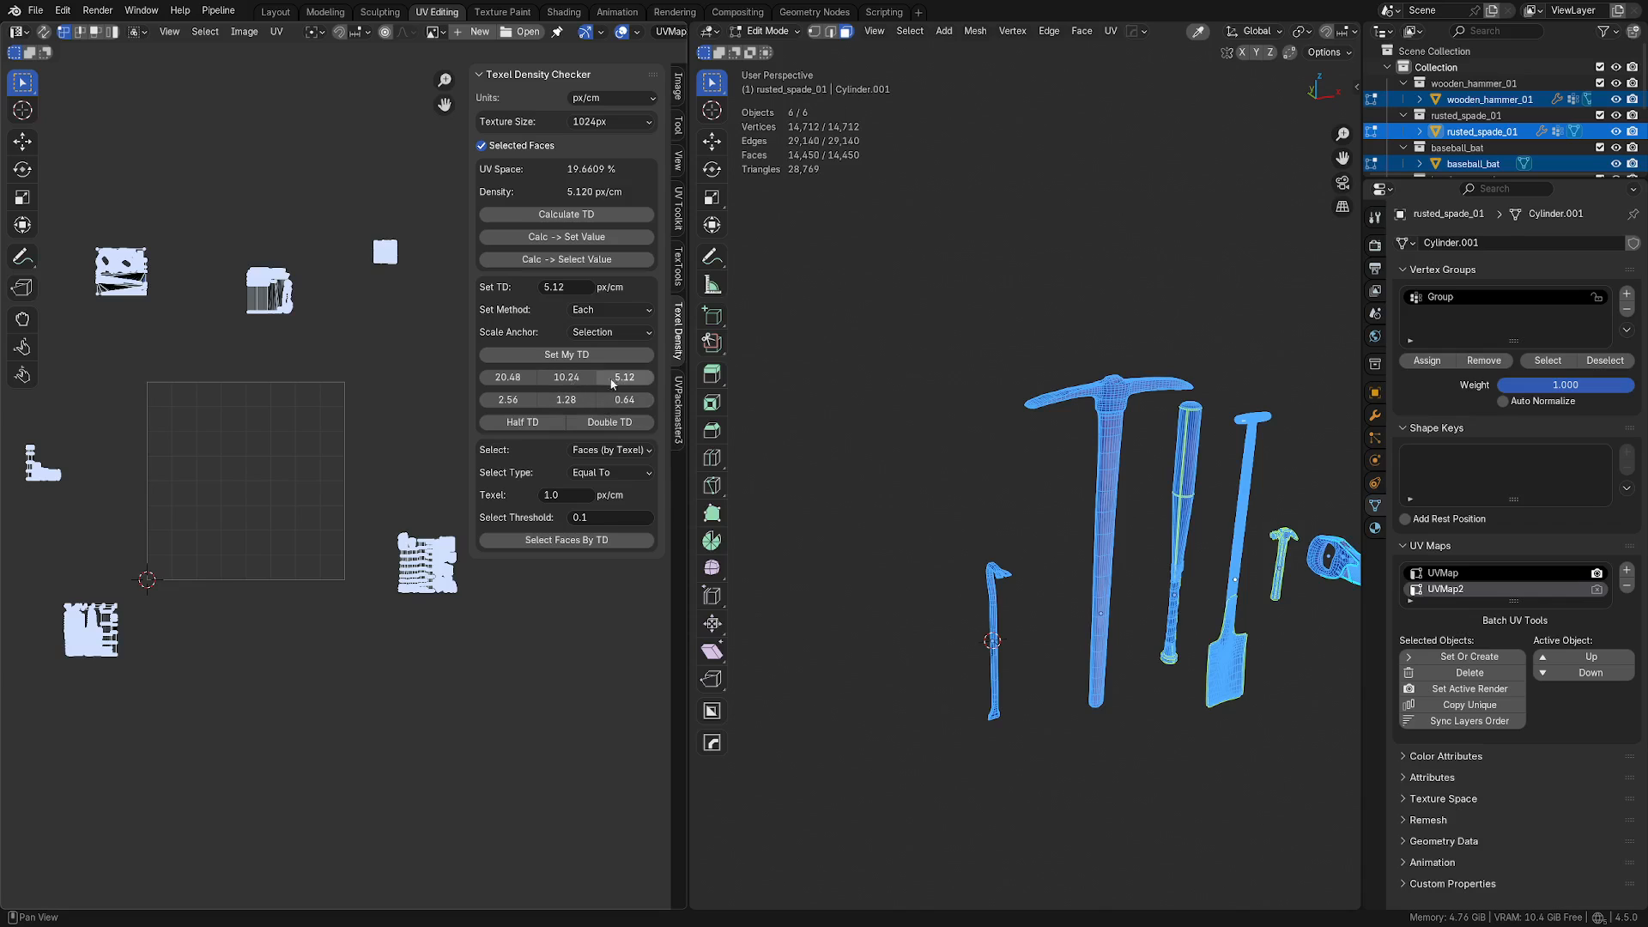
{"action": "left_click", "coordinate": [573, 382]}
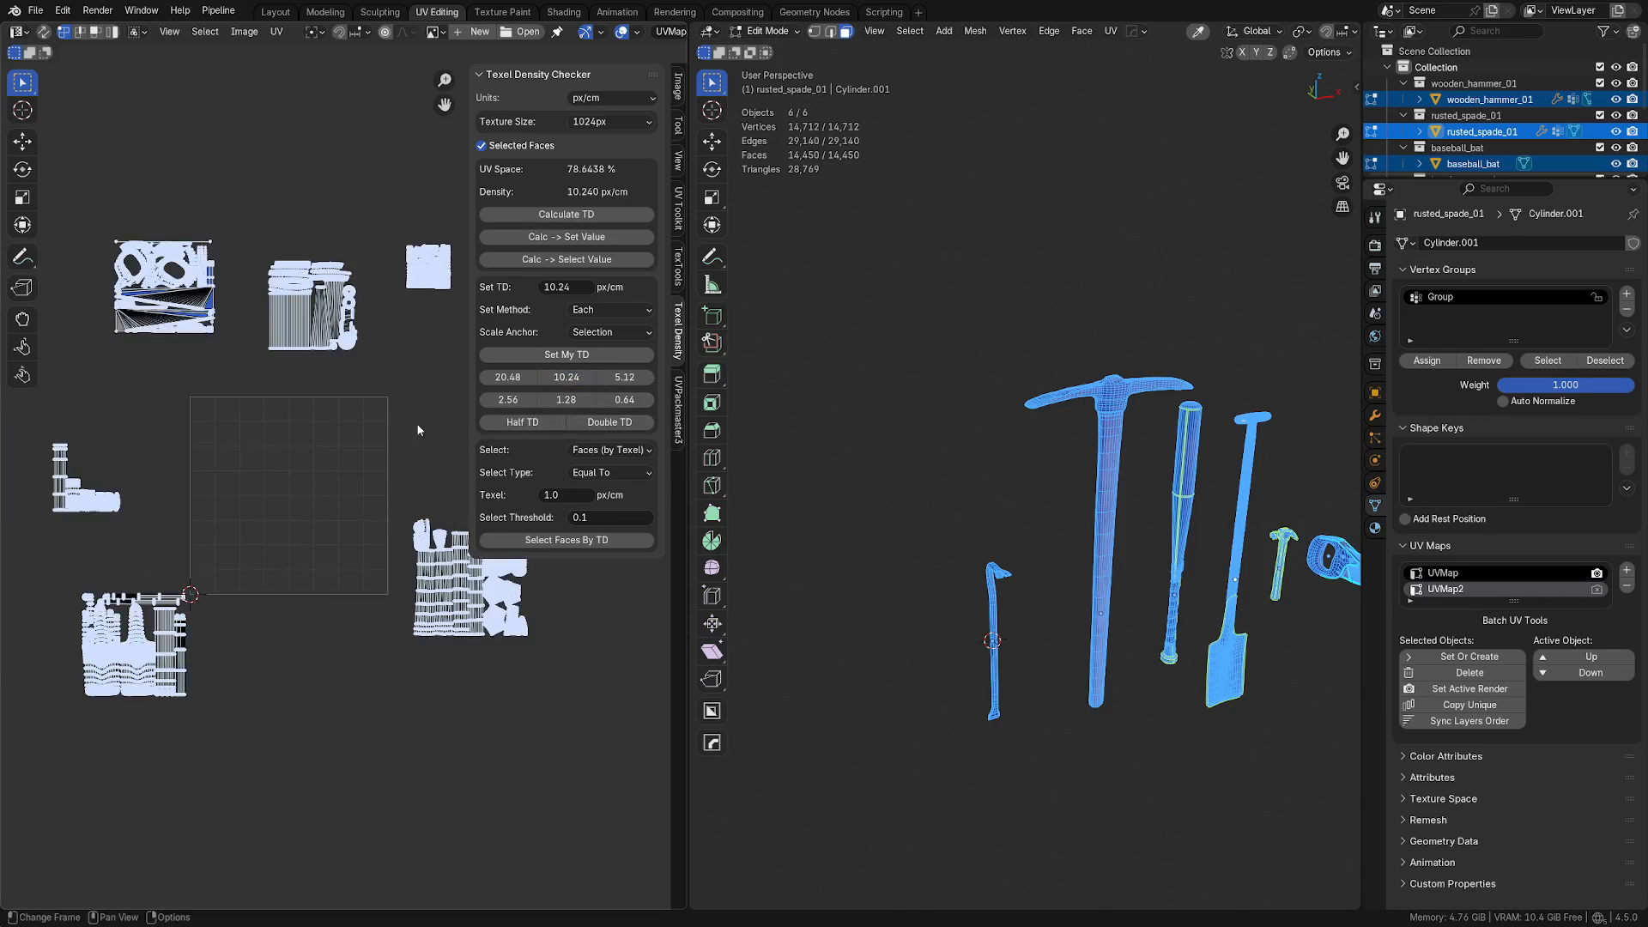
Step: Enable Heuristic Search with Advanced Heuristic in the UVPackmaster3 packing options
{"action": "left_click", "coordinate": [677, 412]}
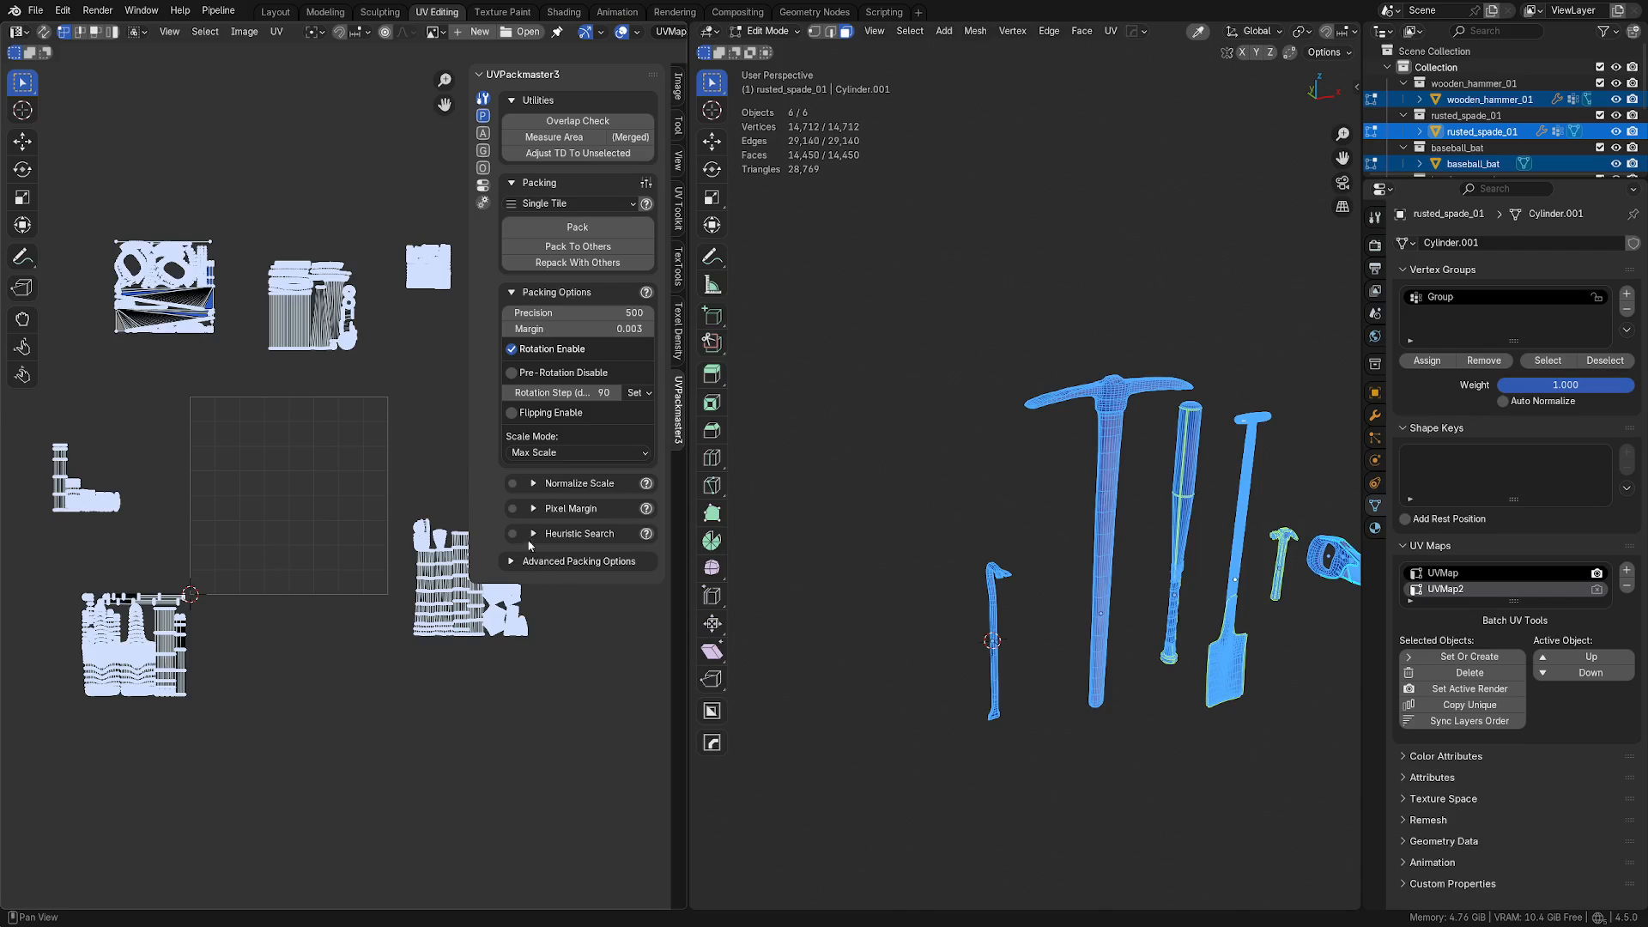
{"action": "left_click", "coordinate": [534, 534]}
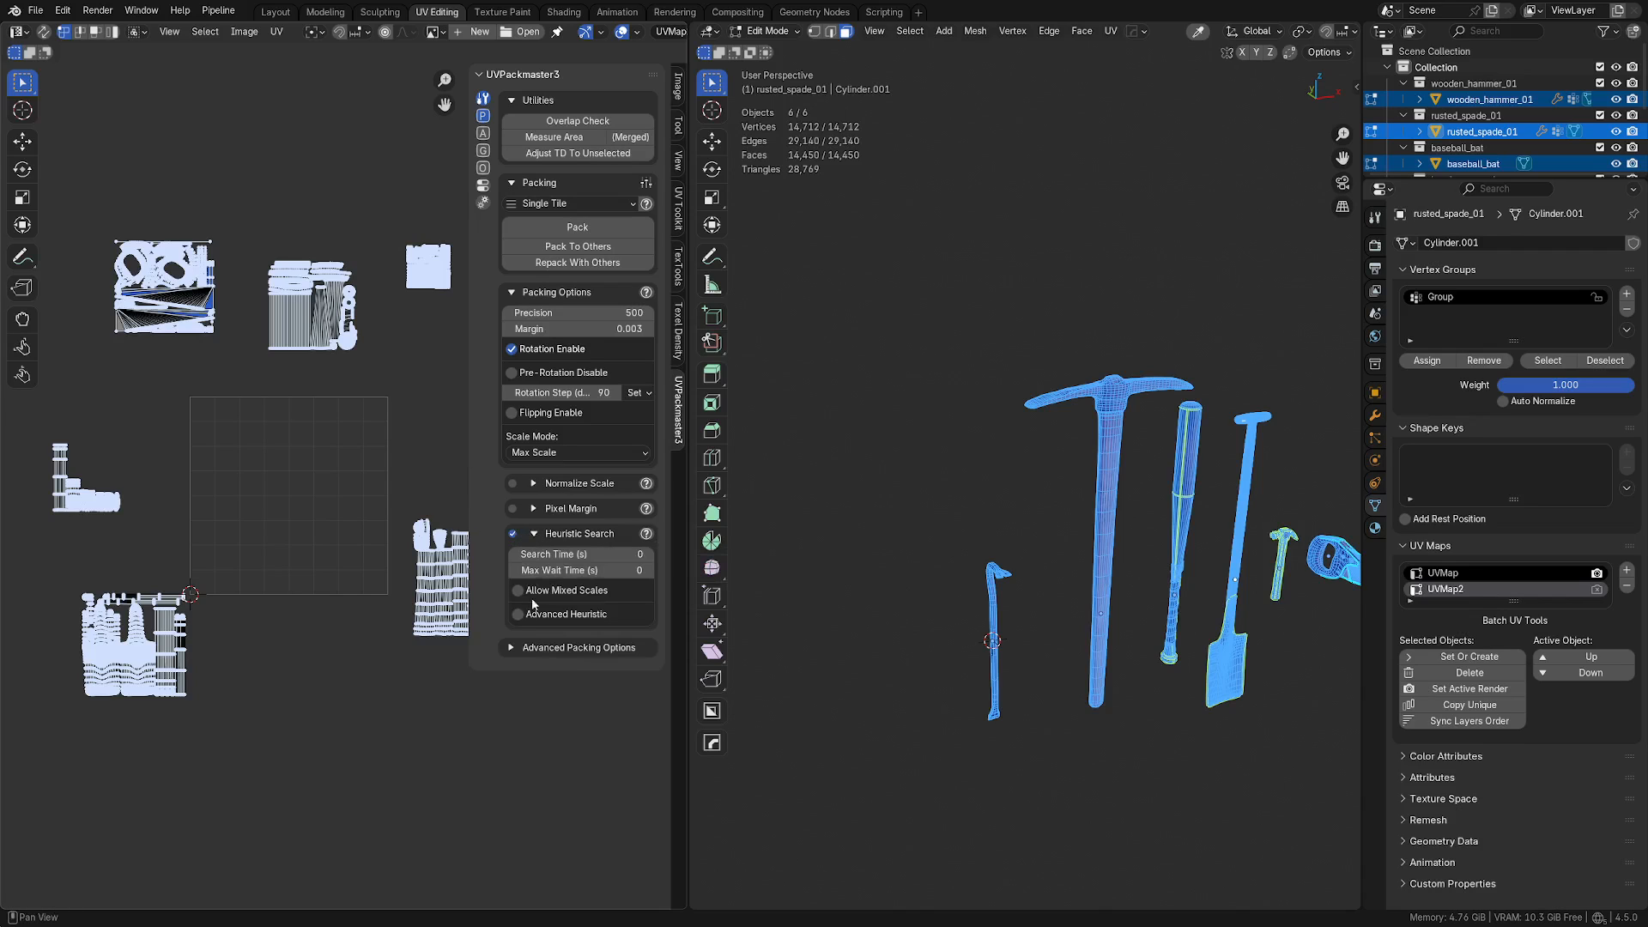
{"action": "left_click", "coordinate": [518, 614]}
Step: Enable Pixel Margin for packing with an 8 px margin and a texture size of 1024
{"action": "left_click", "coordinate": [512, 508]}
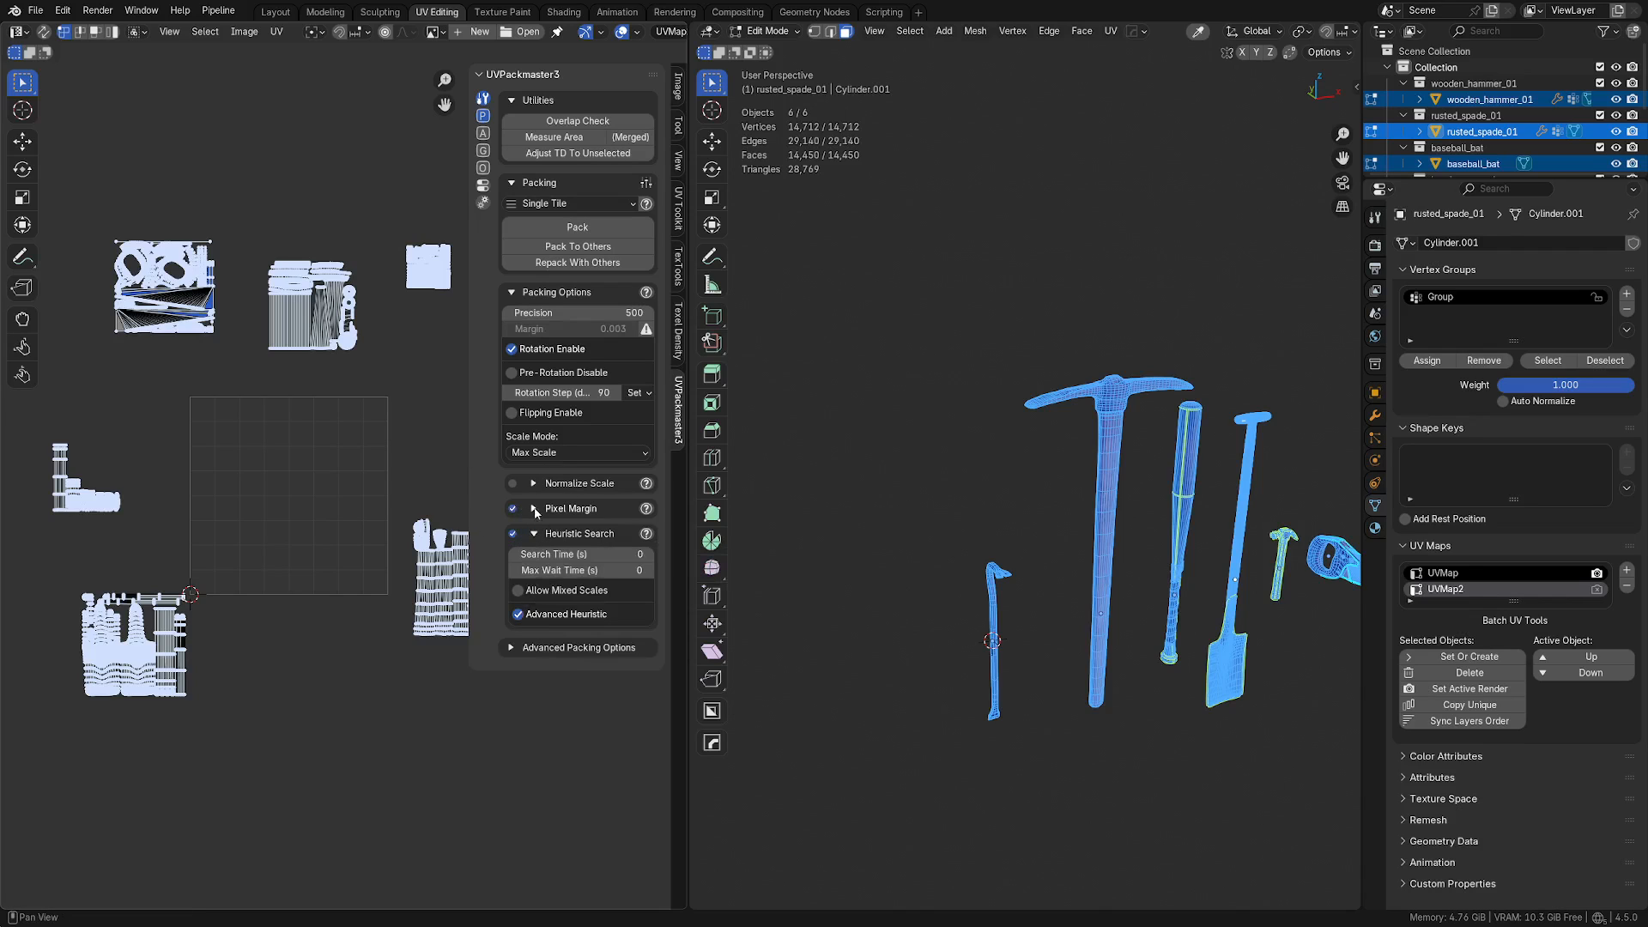
{"action": "left_click", "coordinate": [533, 508]}
{"action": "left_click", "coordinate": [650, 530]}
{"action": "left_click", "coordinate": [649, 529]}
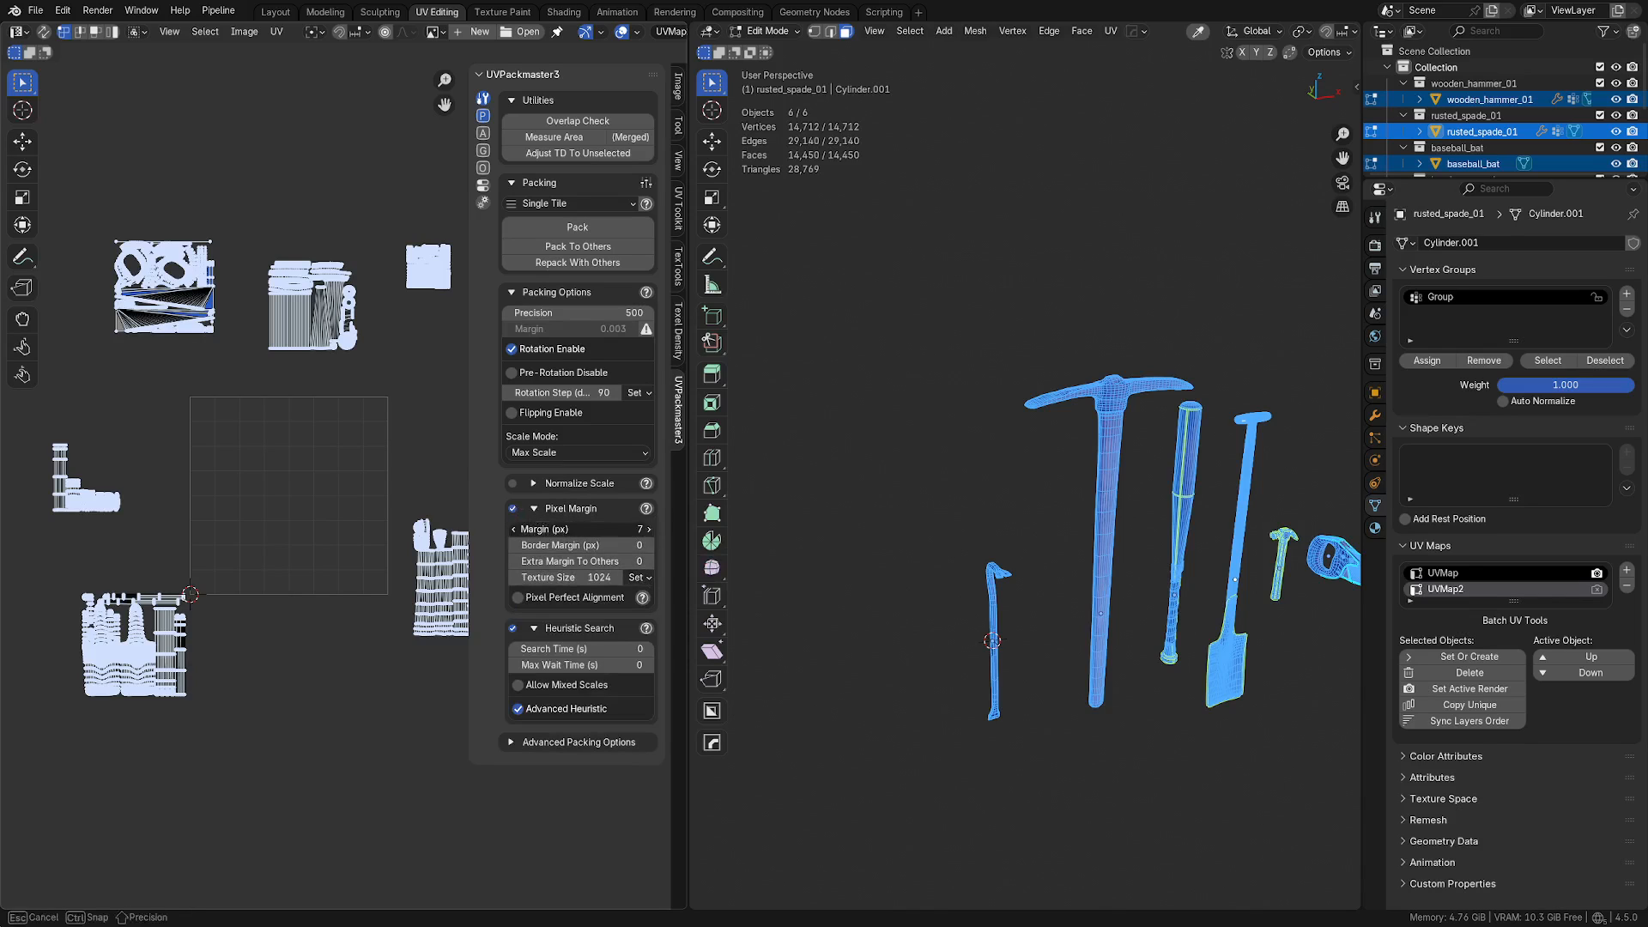
{"action": "left_click", "coordinate": [581, 577]}
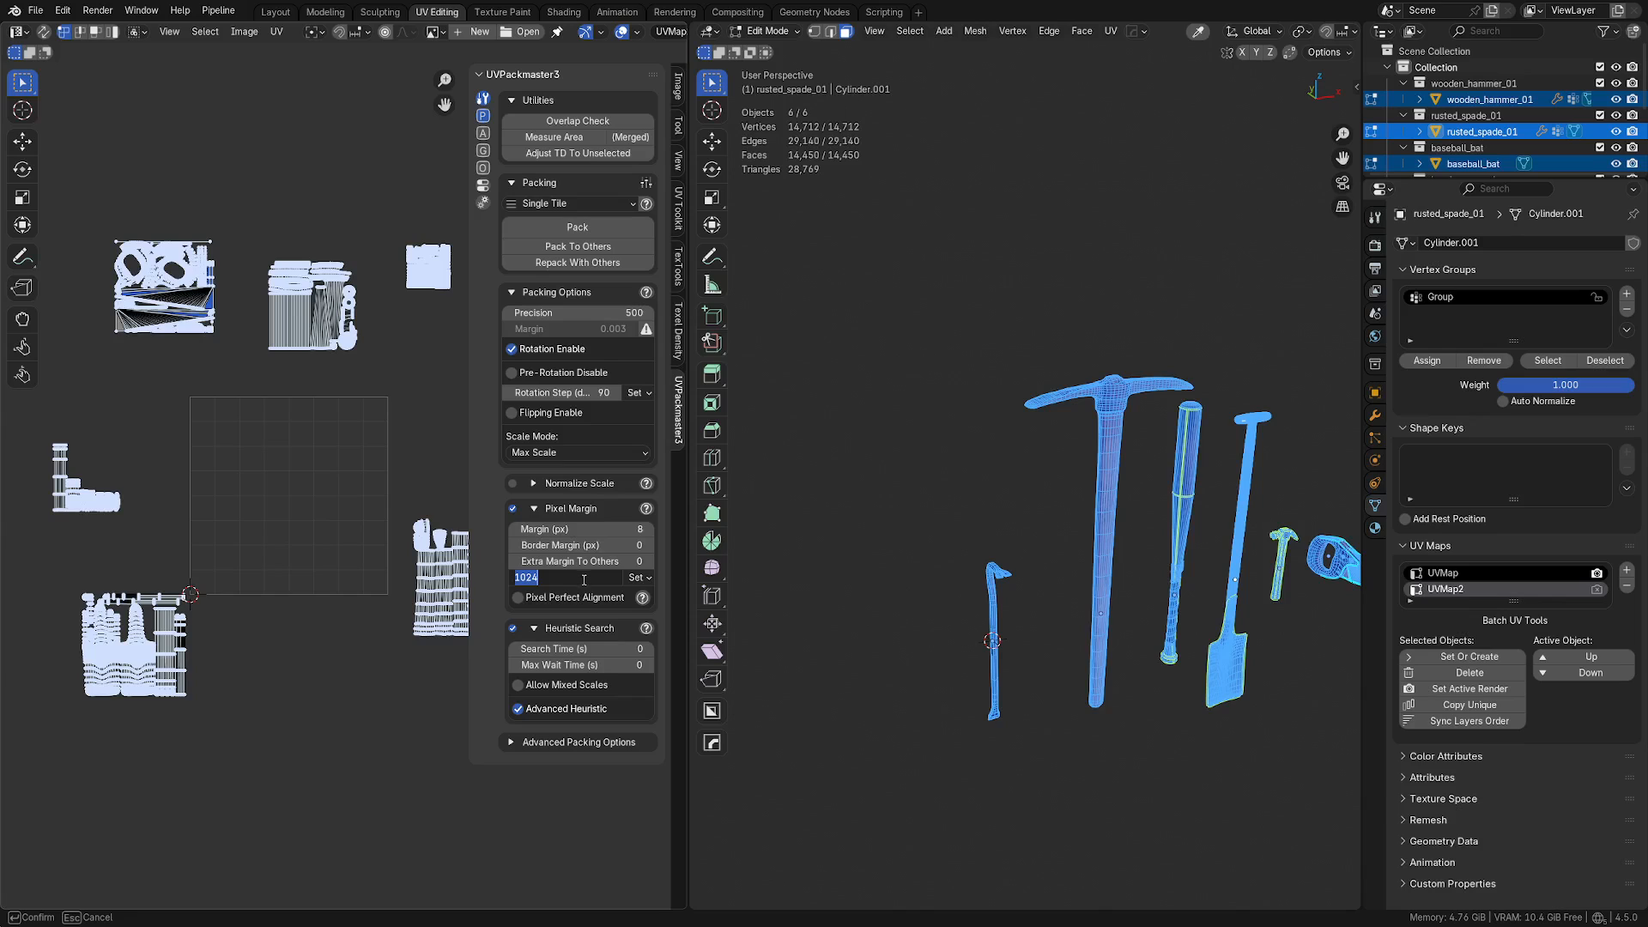
{"action": "key", "text": "Return"}
{"action": "left_click", "coordinate": [638, 577]}
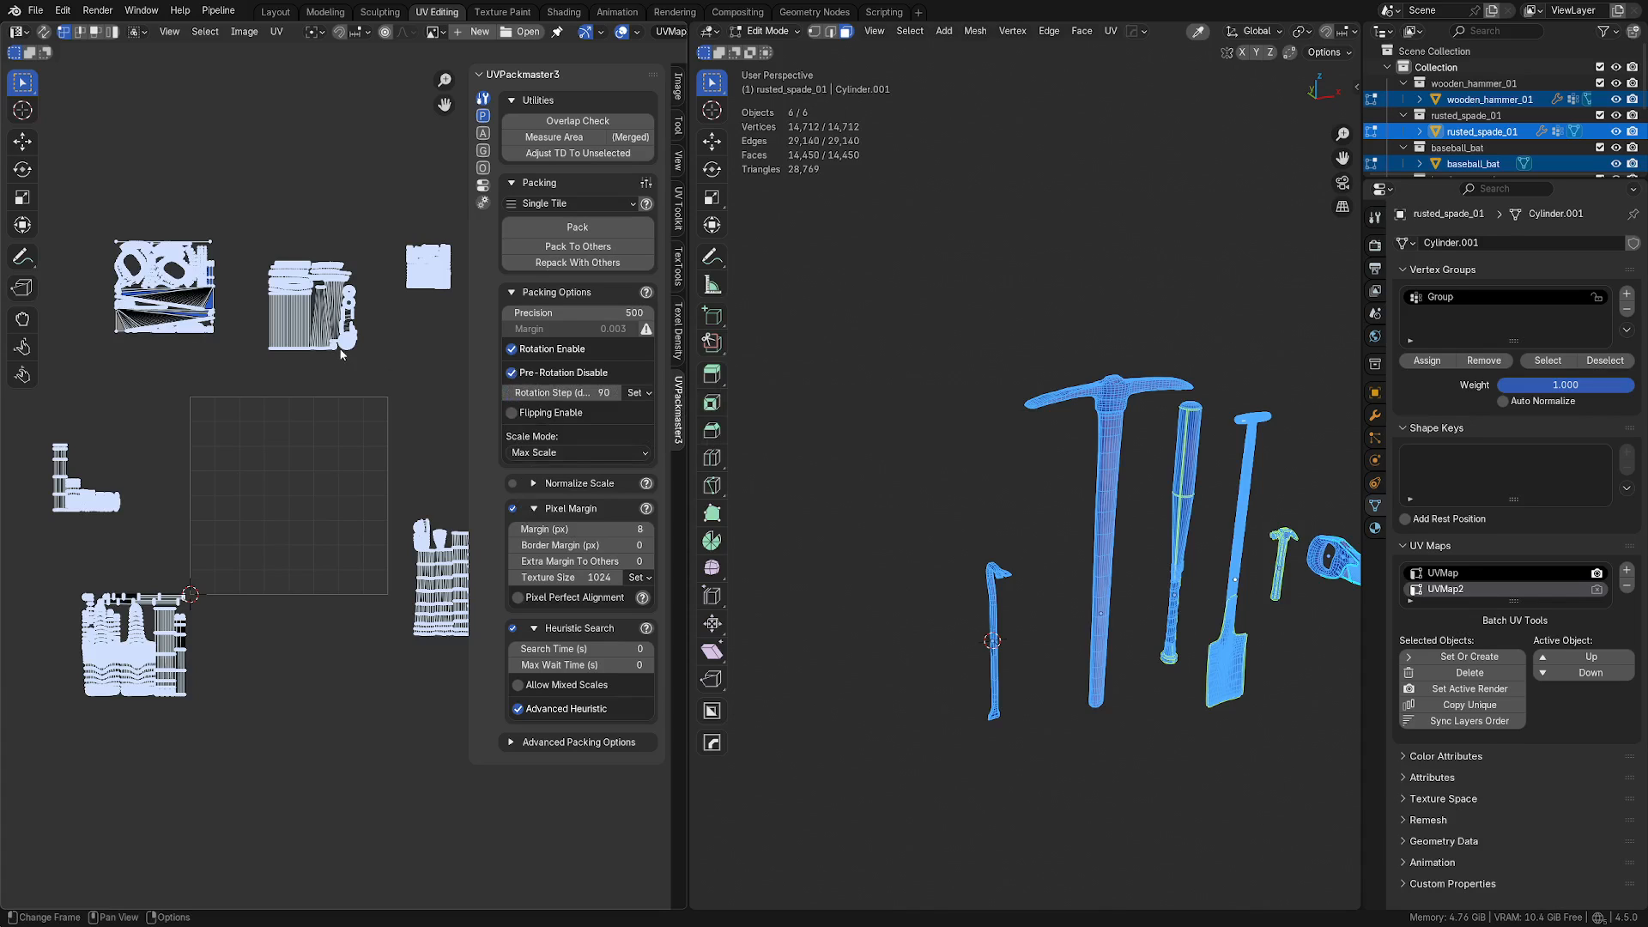
Step: Examine the UV islands up close and review the Normalize Scale and Scale Mode packing options
{"action": "scroll", "coordinate": [302, 532], "scroll_direction": "up", "scroll_amount": 5}
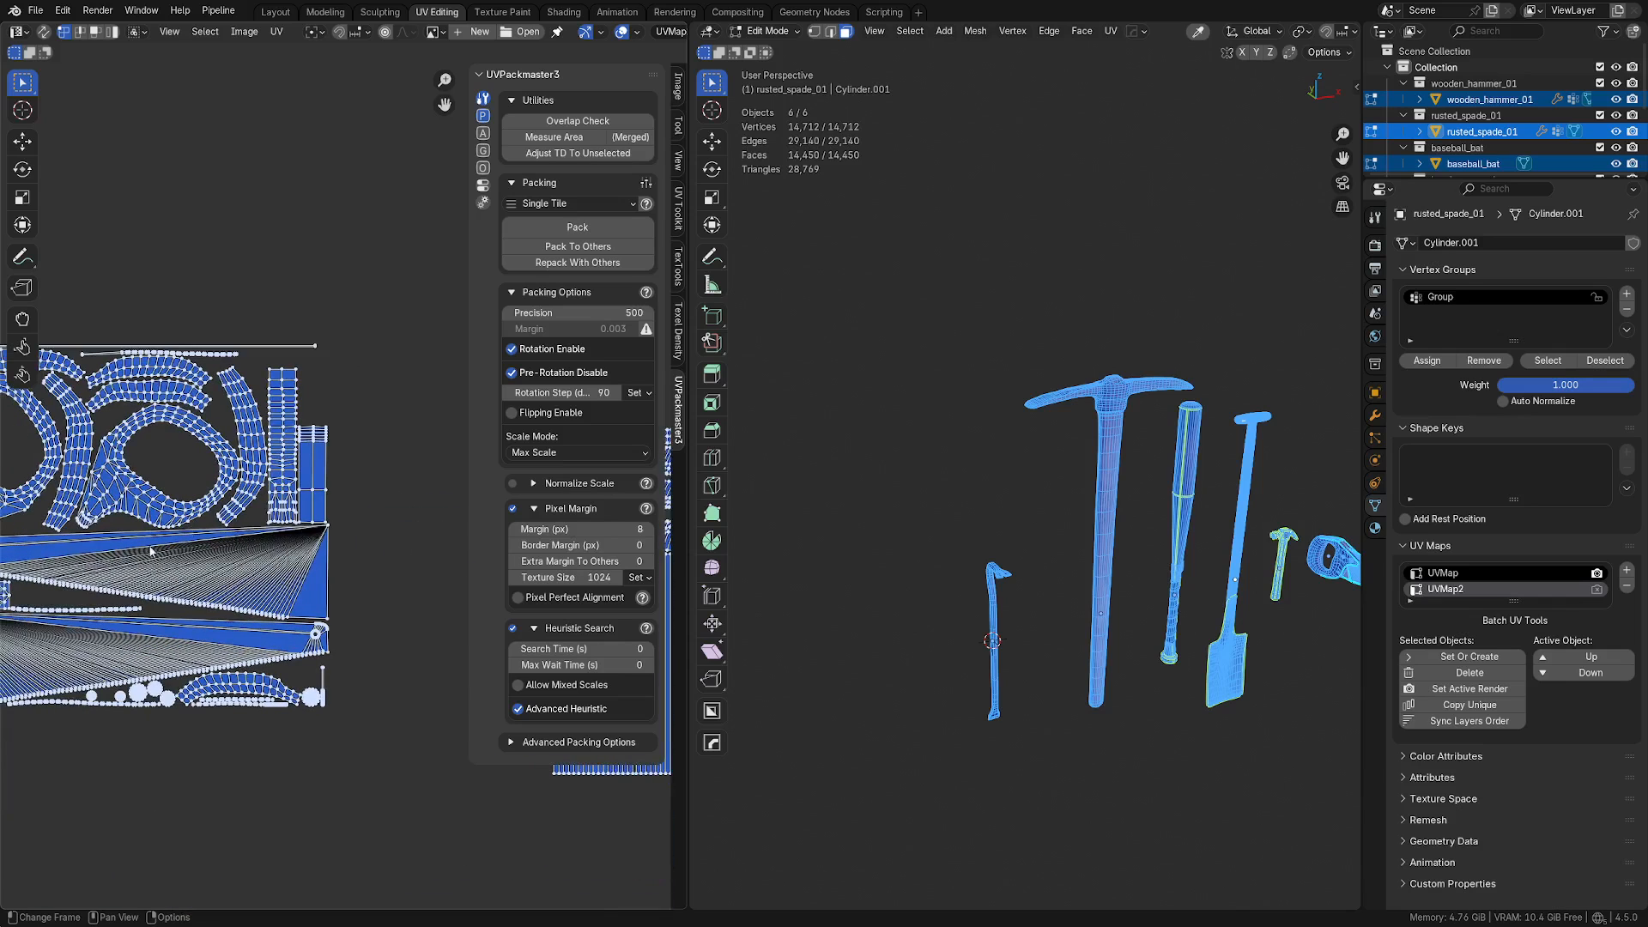
{"action": "scroll", "coordinate": [337, 524], "scroll_direction": "down", "scroll_amount": 8}
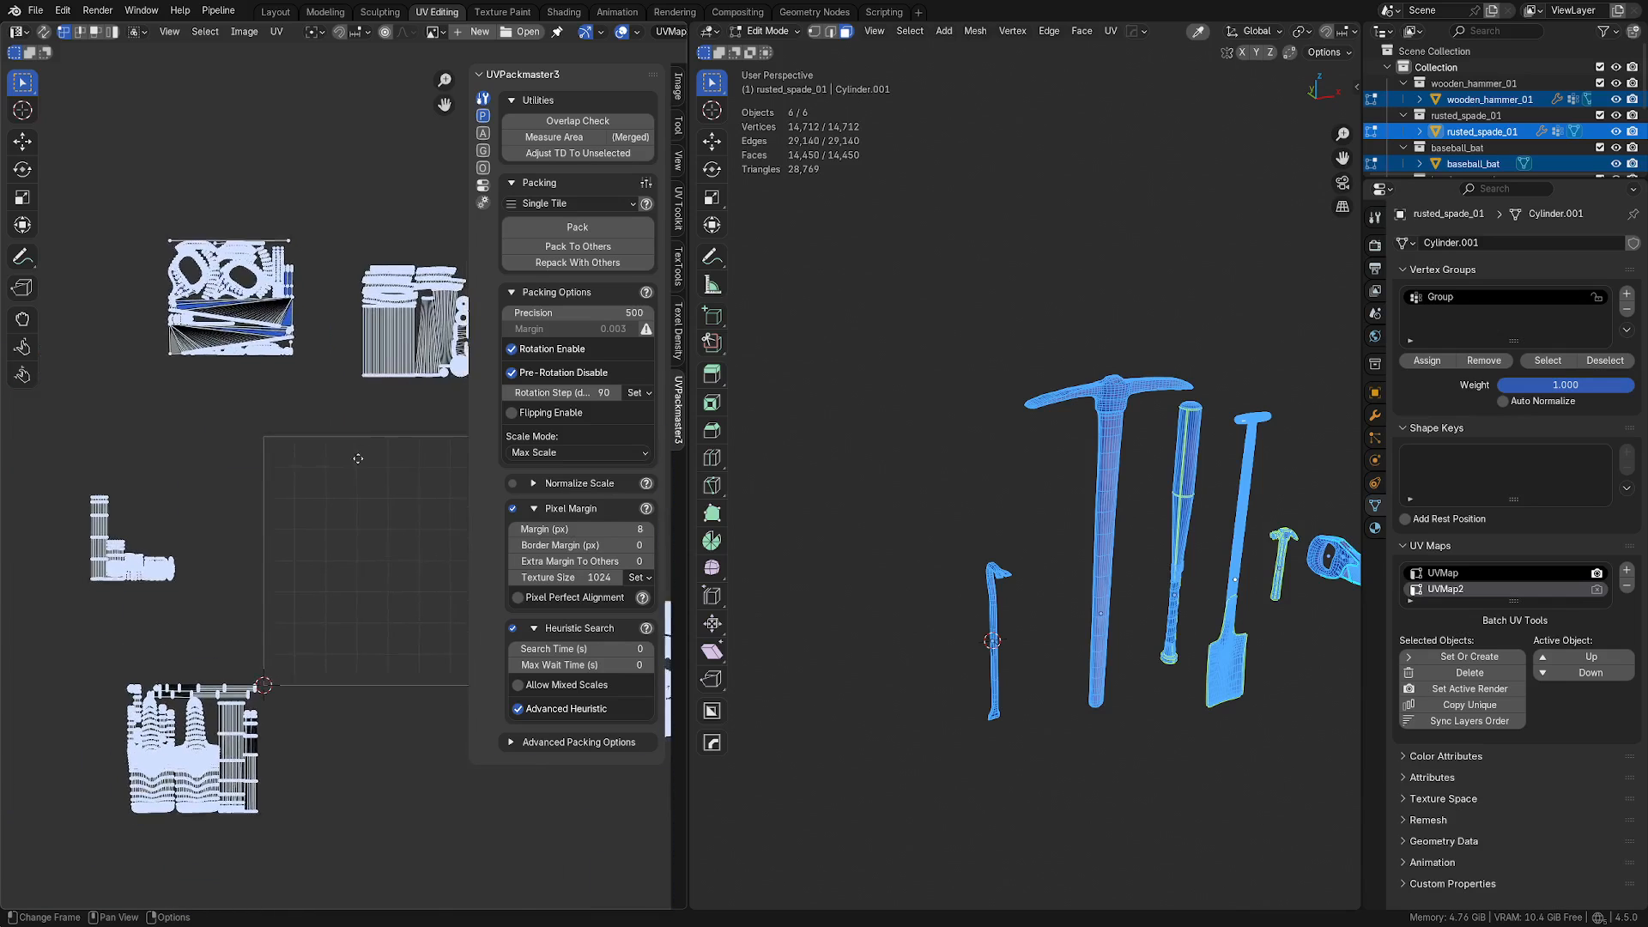
{"action": "left_click", "coordinate": [534, 483]}
{"action": "left_click", "coordinate": [535, 485]}
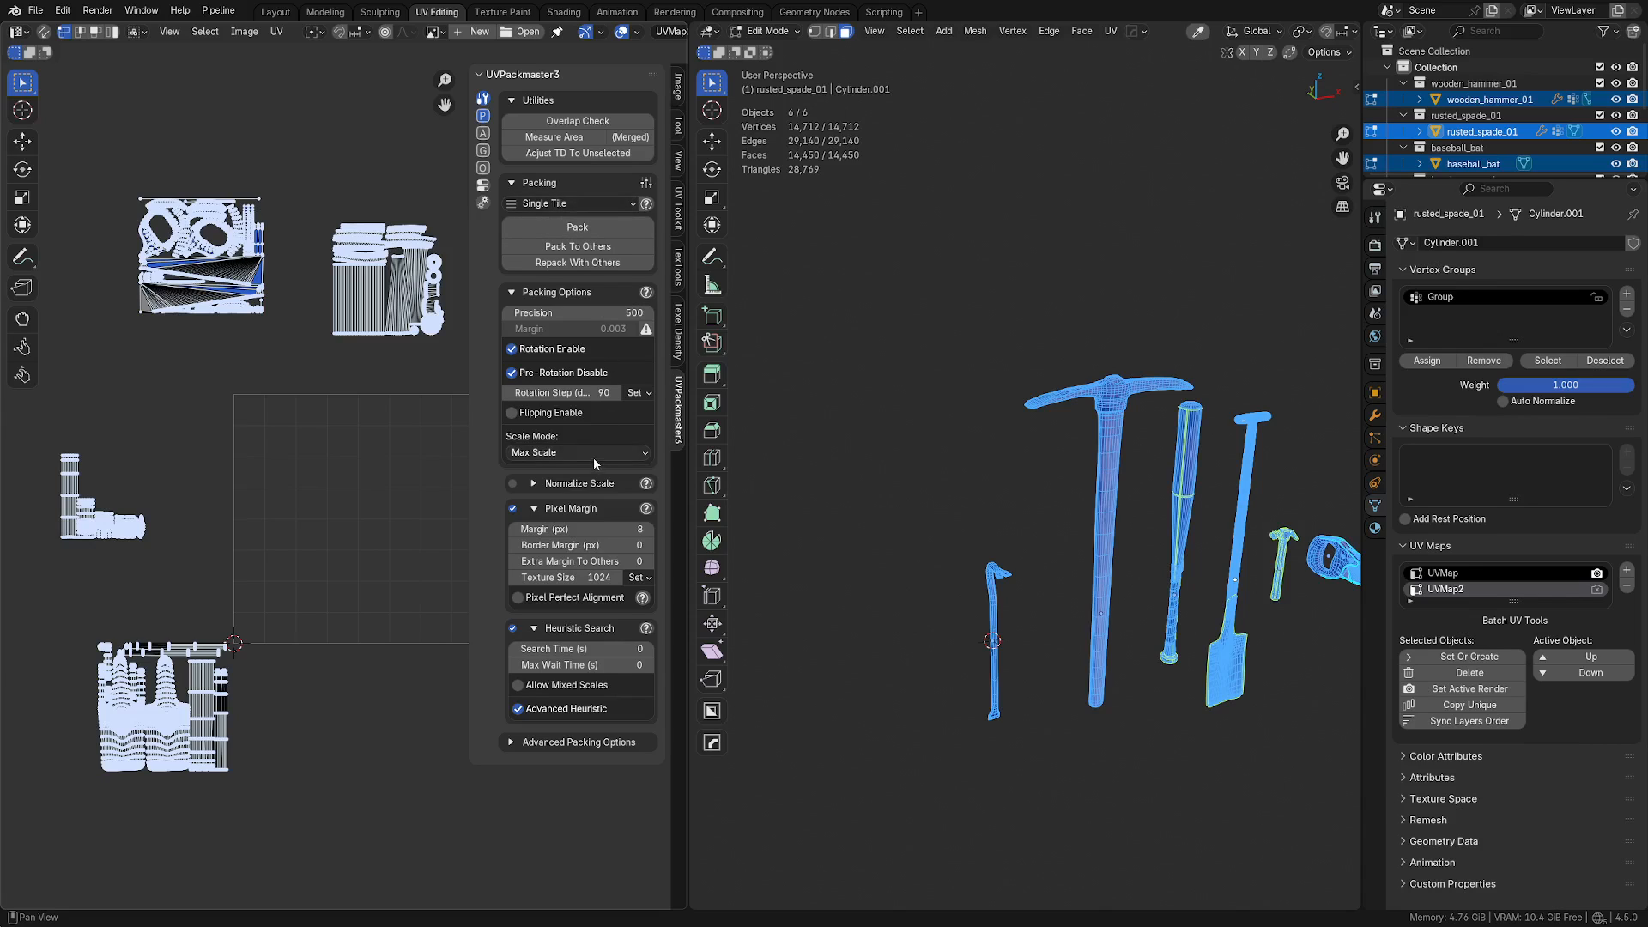
{"action": "left_click", "coordinate": [539, 451]}
{"action": "left_click", "coordinate": [562, 474]}
{"action": "middle_click_drag", "start_coordinate": [414, 542], "coordinate": [357, 545]}
{"action": "scroll", "coordinate": [368, 531], "scroll_direction": "down", "scroll_amount": 3}
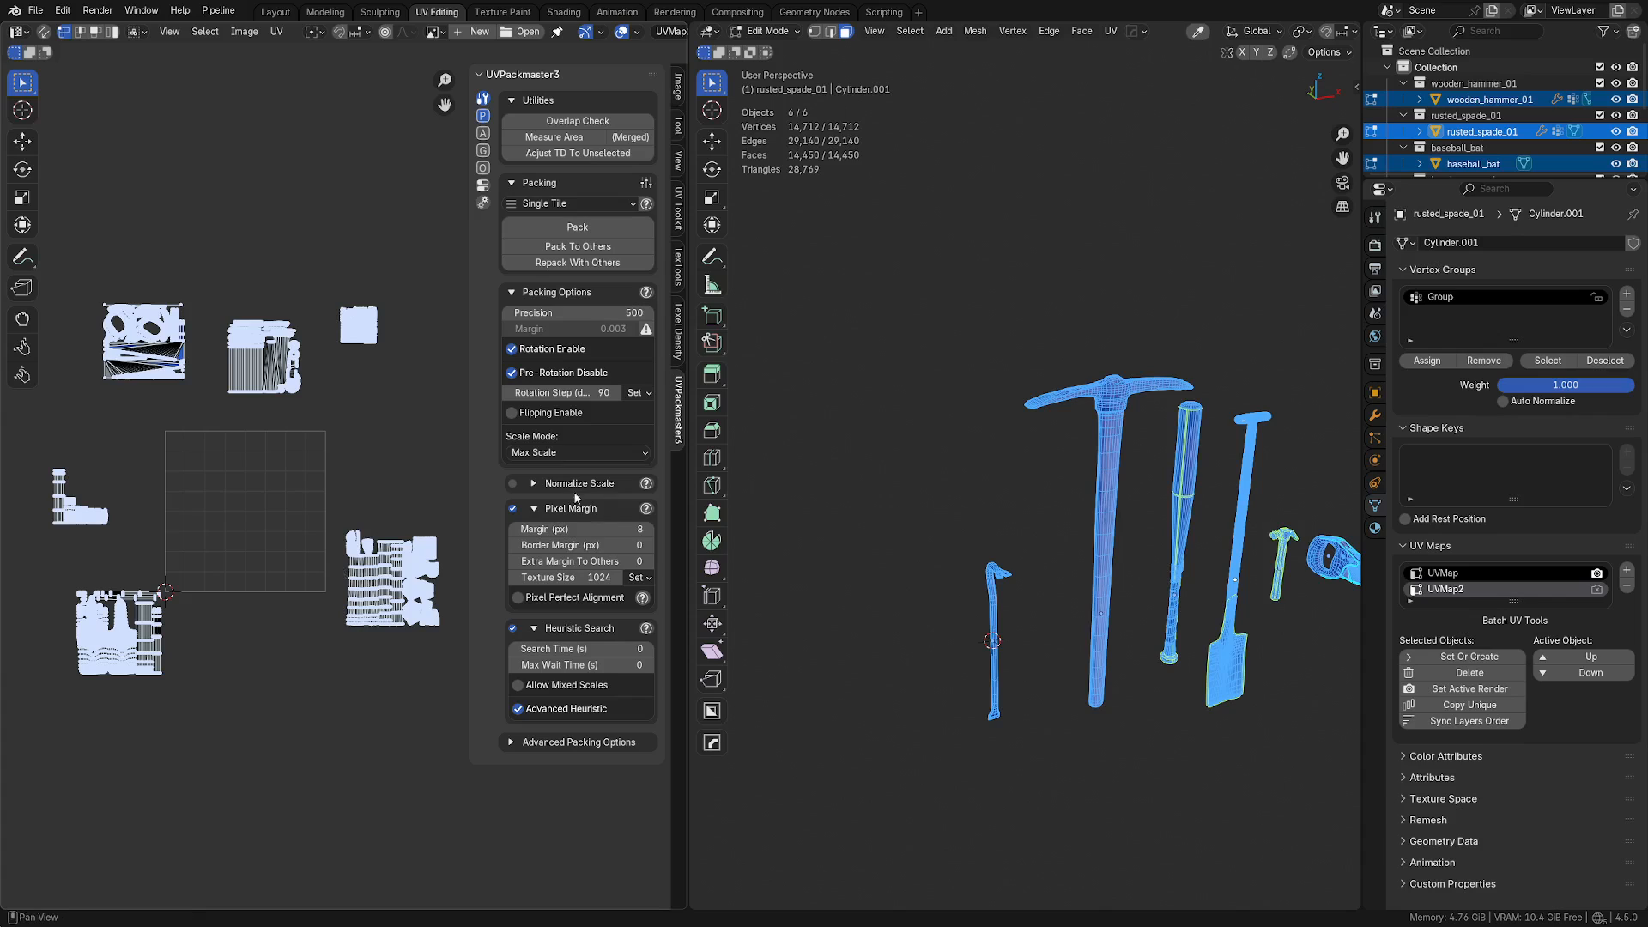
Step: Pack all UV islands into the single tile using the Fixed Scale mode, stopping the heuristic search early
{"action": "left_click", "coordinate": [577, 452]}
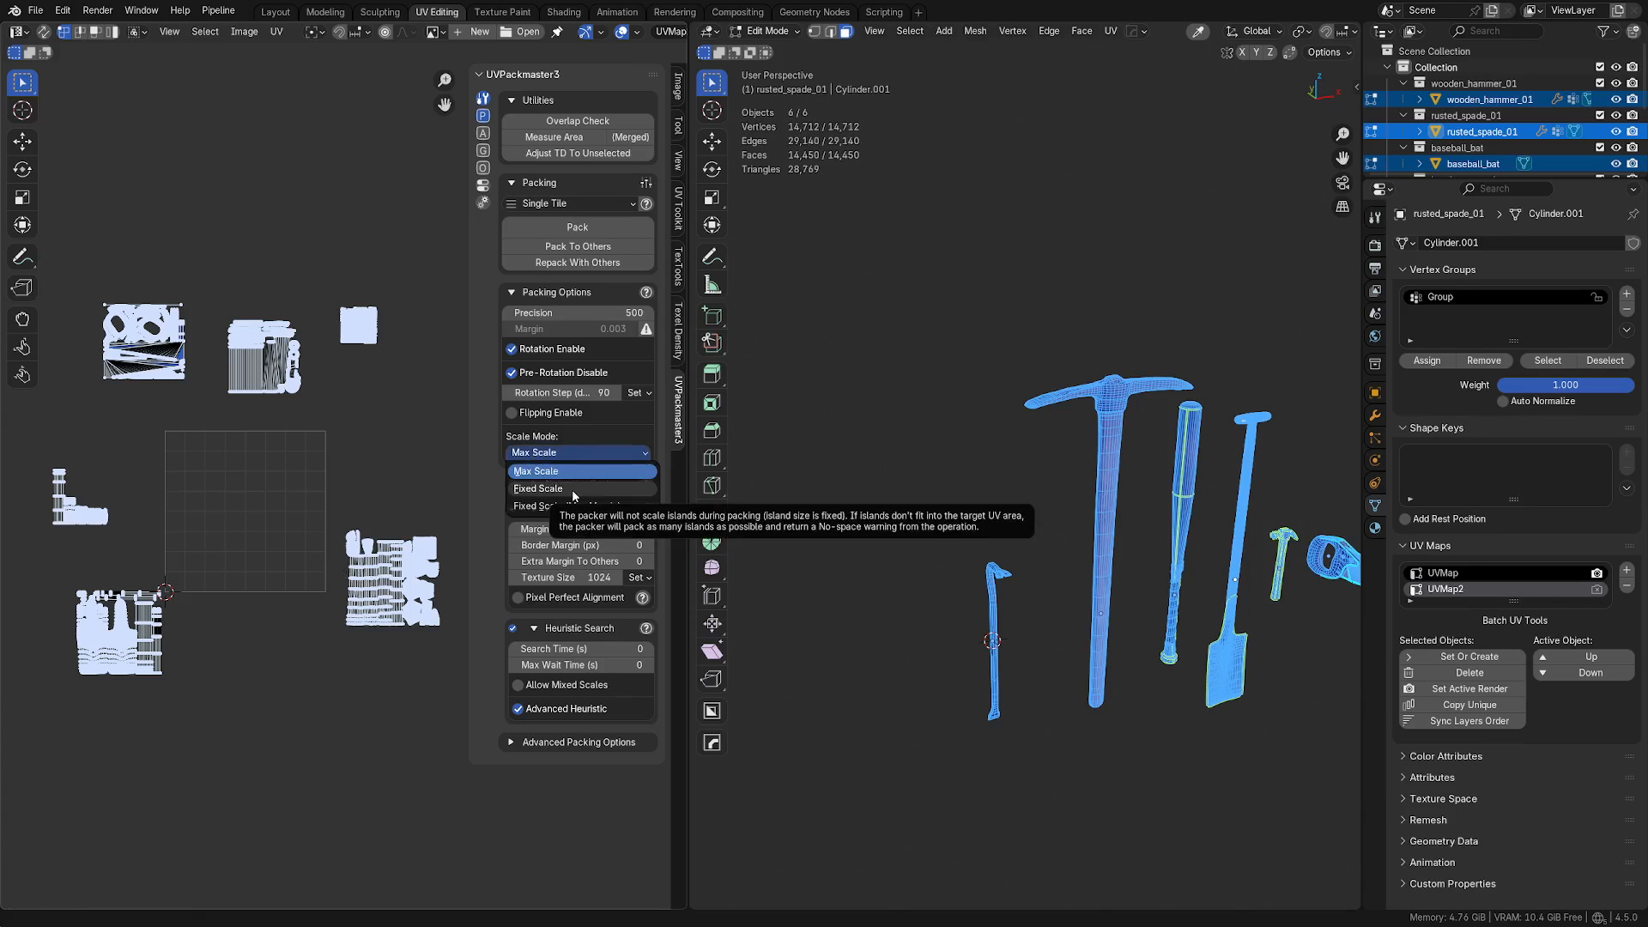
{"action": "left_click", "coordinate": [574, 491]}
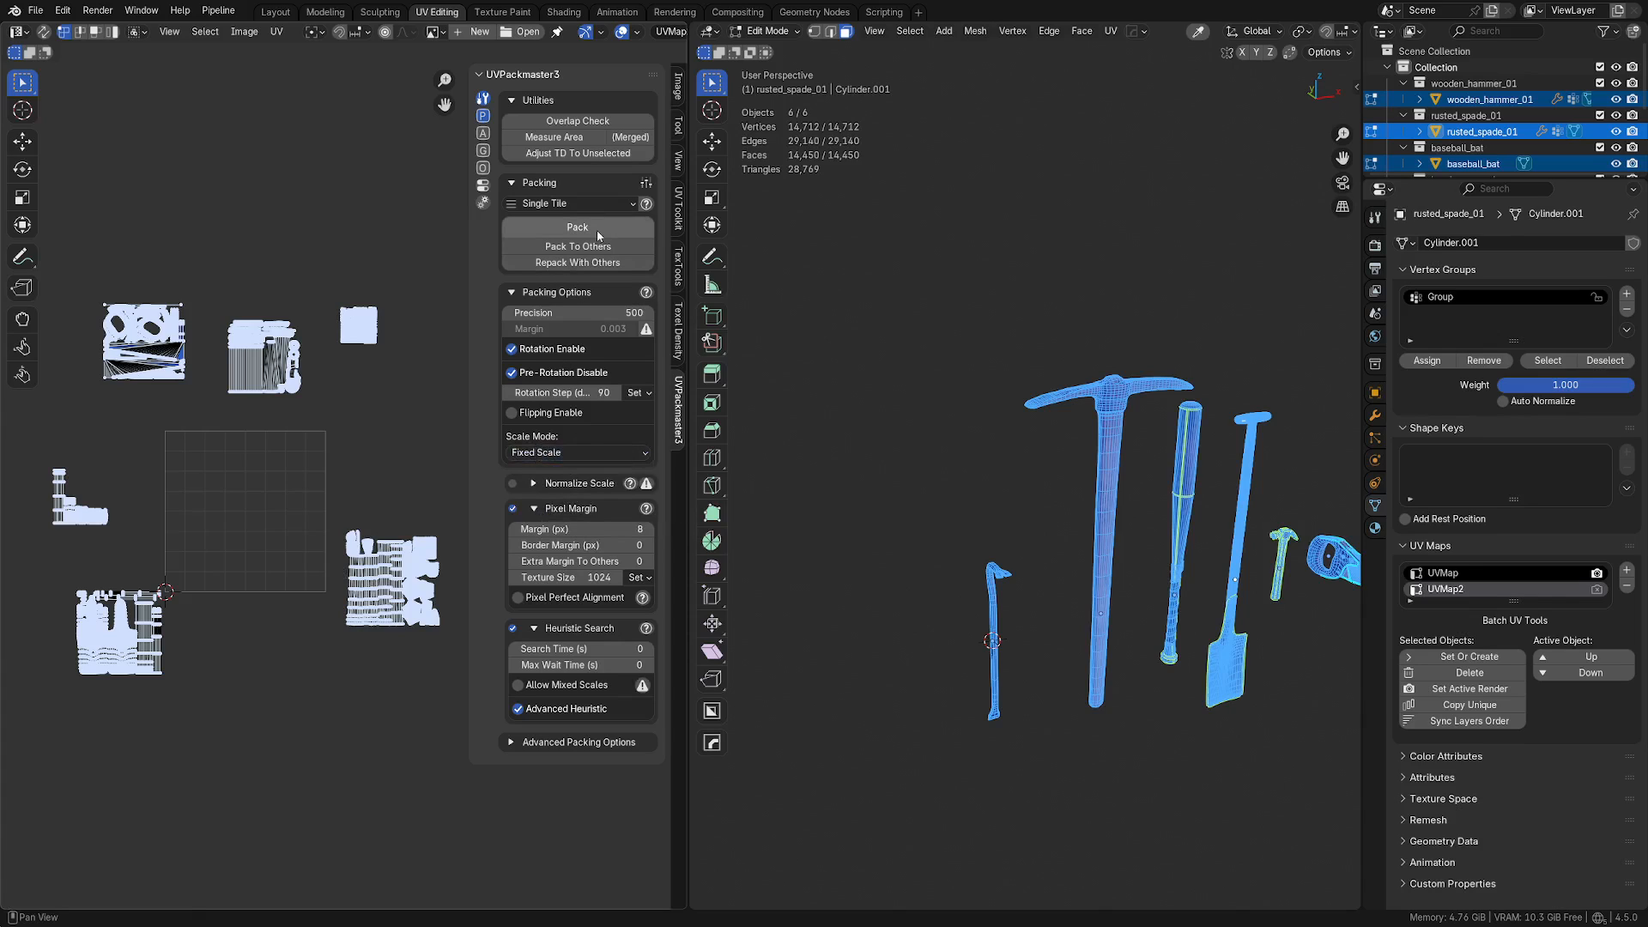
{"action": "left_click", "coordinate": [554, 227]}
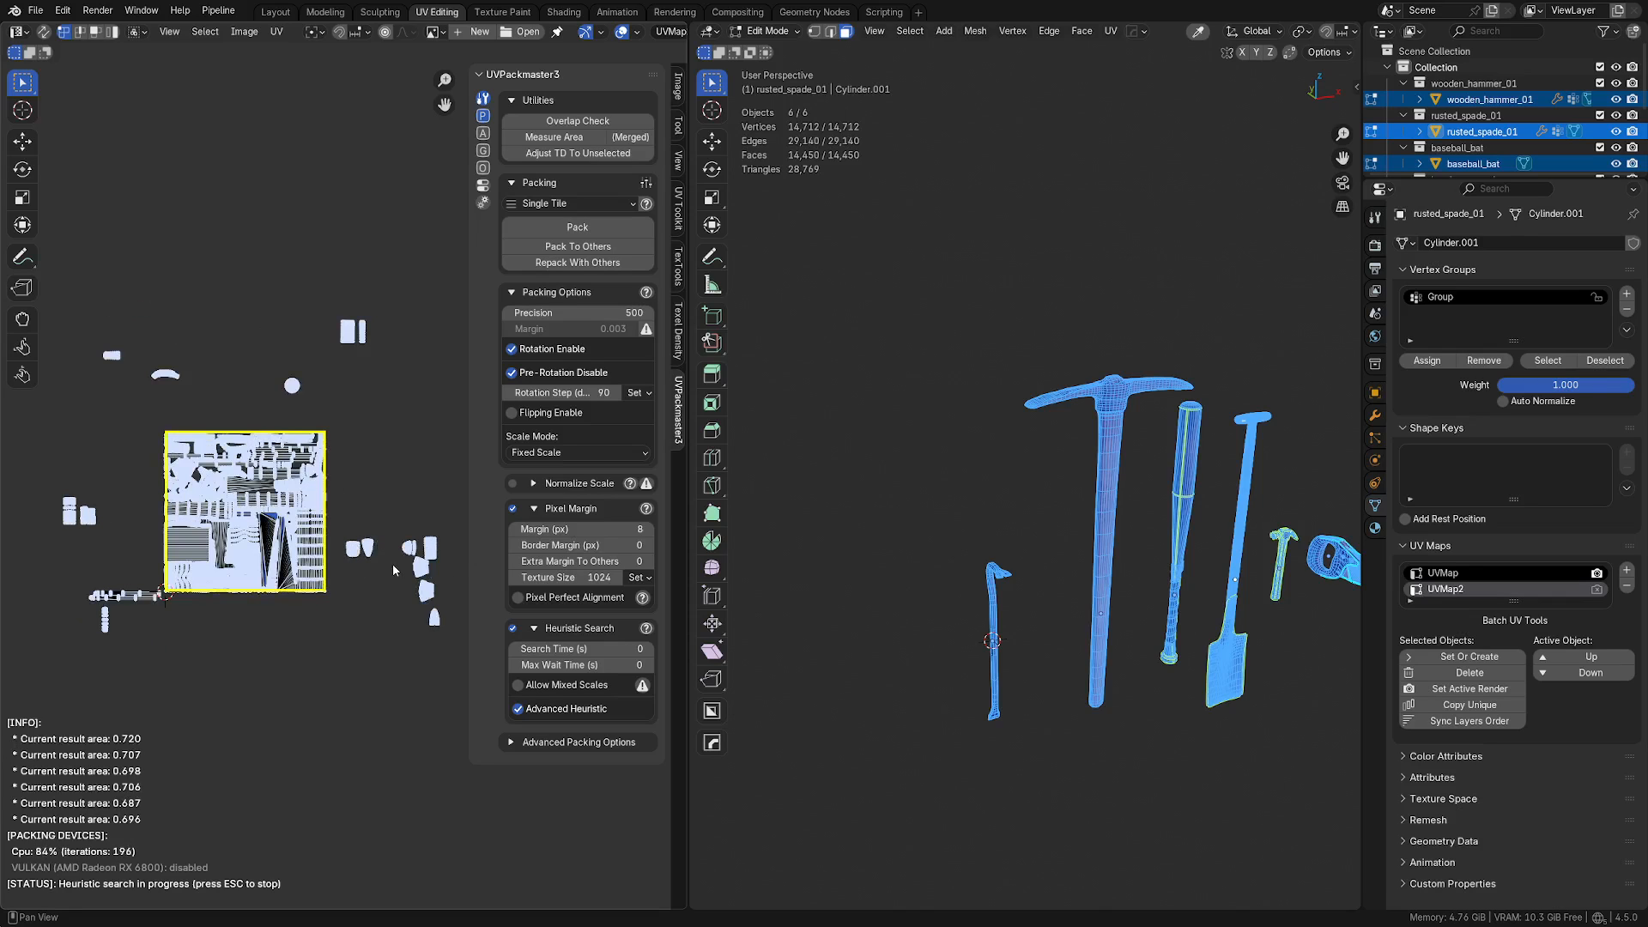
{"action": "key", "text": "Escape"}
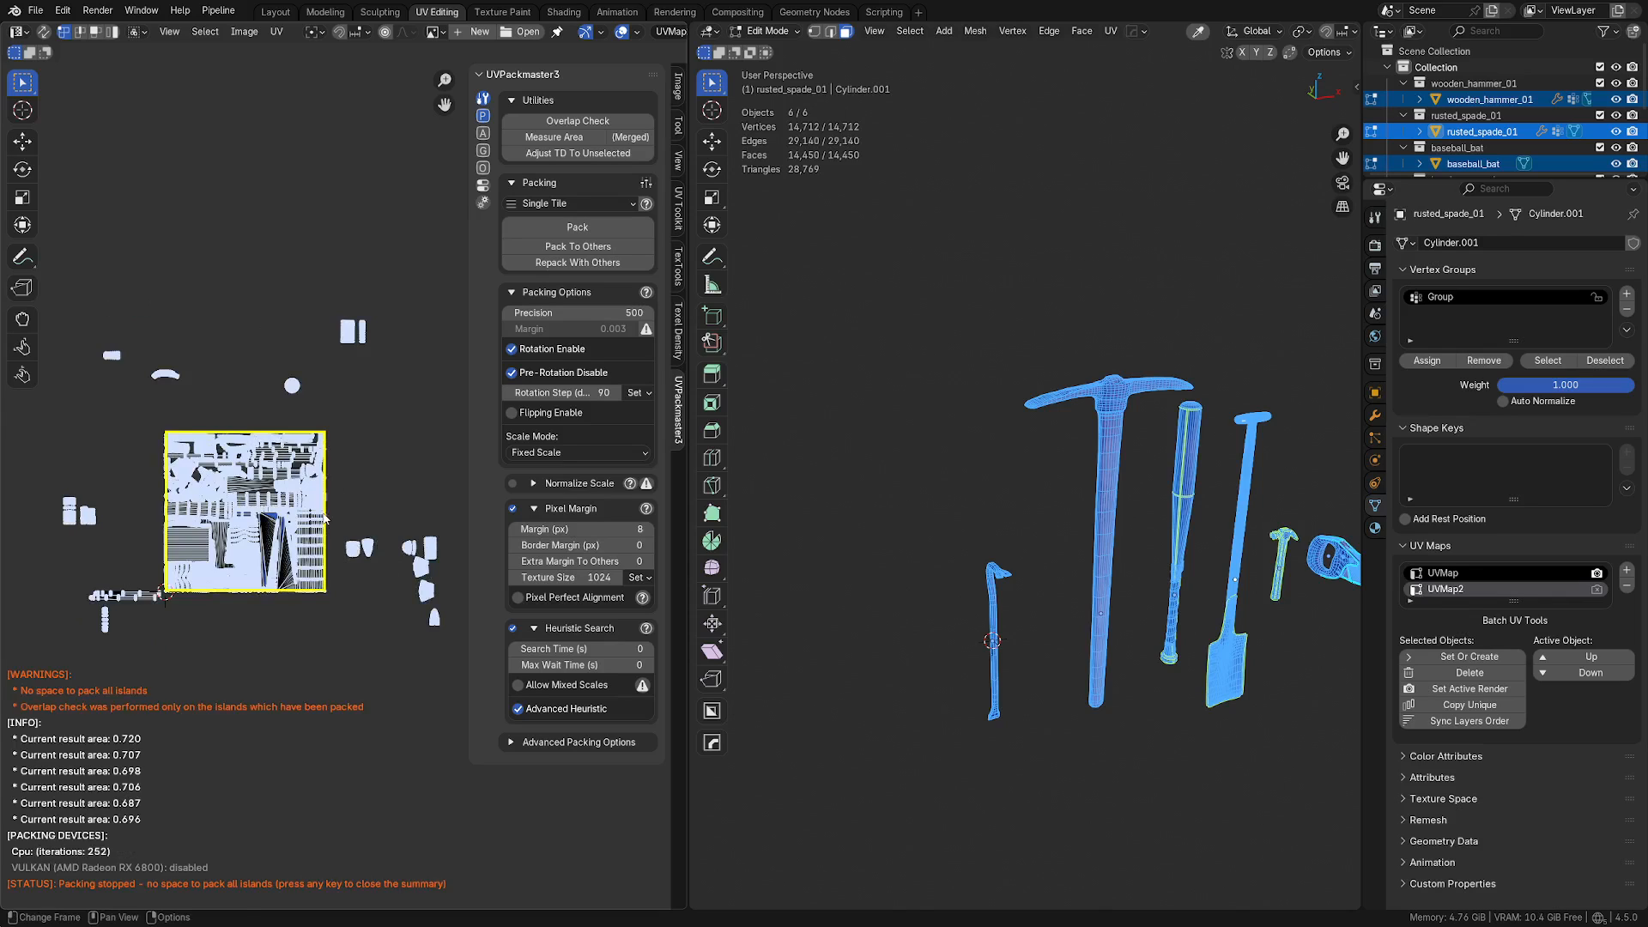
Step: Undo the fixed-scale packing and repack all UV islands with the Scale Mode set to Max Scale, inspecting the packed islands up close
{"action": "key", "text": "ctrl+z"}
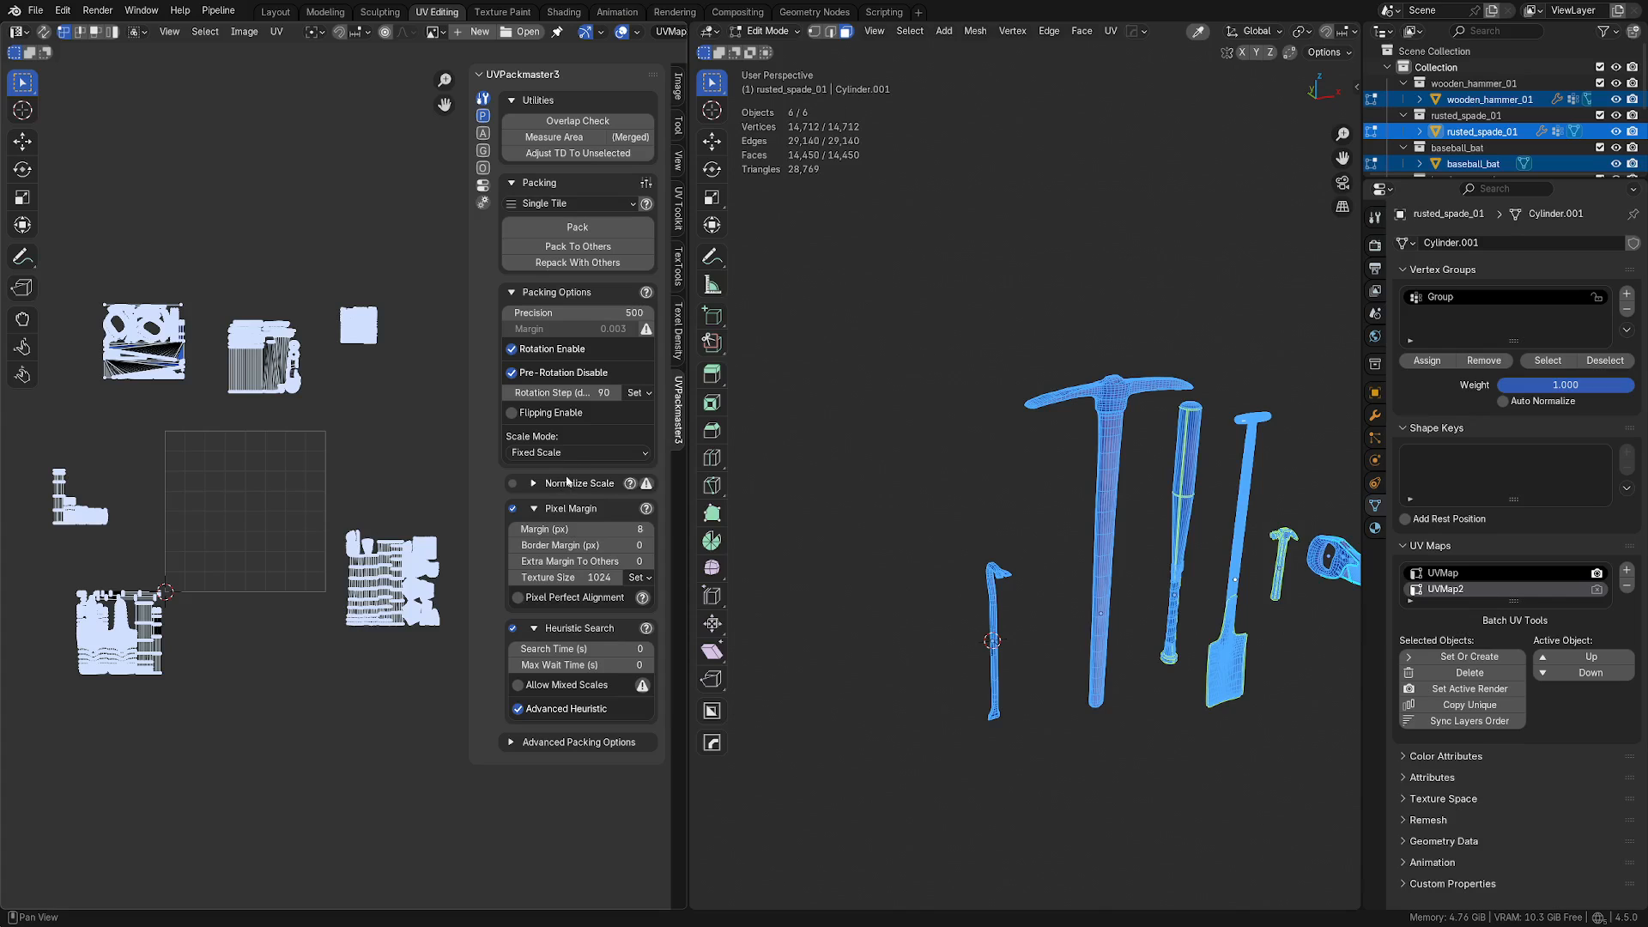
{"action": "left_click", "coordinate": [572, 453]}
{"action": "left_click", "coordinate": [565, 472]}
{"action": "left_click", "coordinate": [573, 235]}
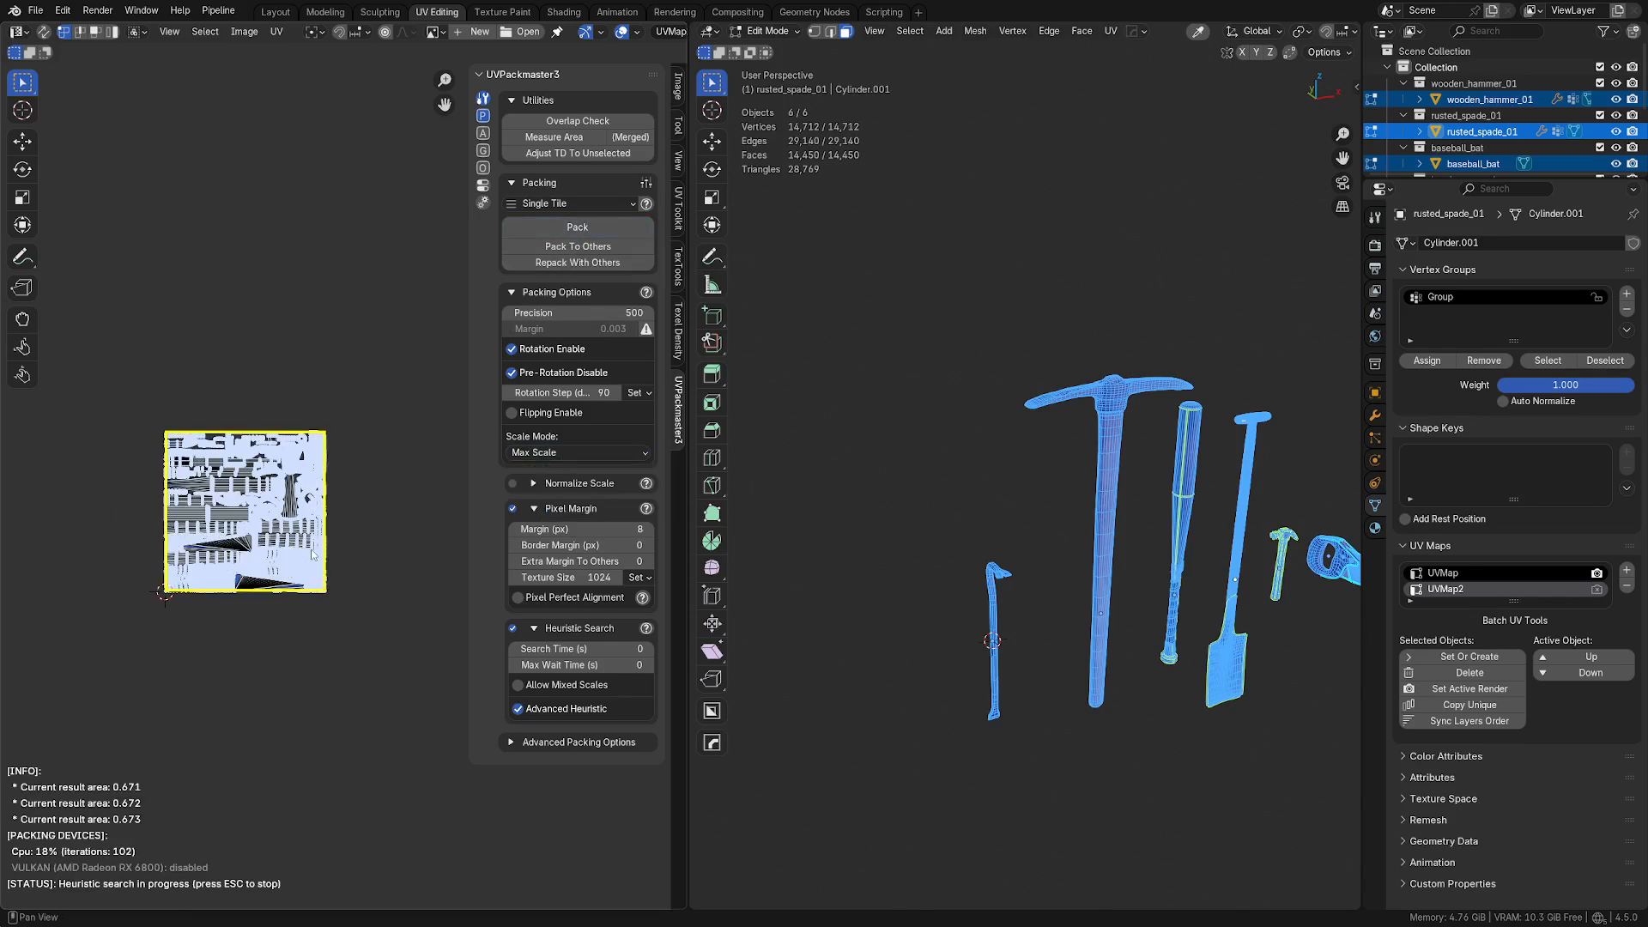
{"action": "scroll", "coordinate": [241, 553], "scroll_direction": "up", "scroll_amount": 5}
{"action": "scroll", "coordinate": [241, 552], "scroll_direction": "up", "scroll_amount": 2}
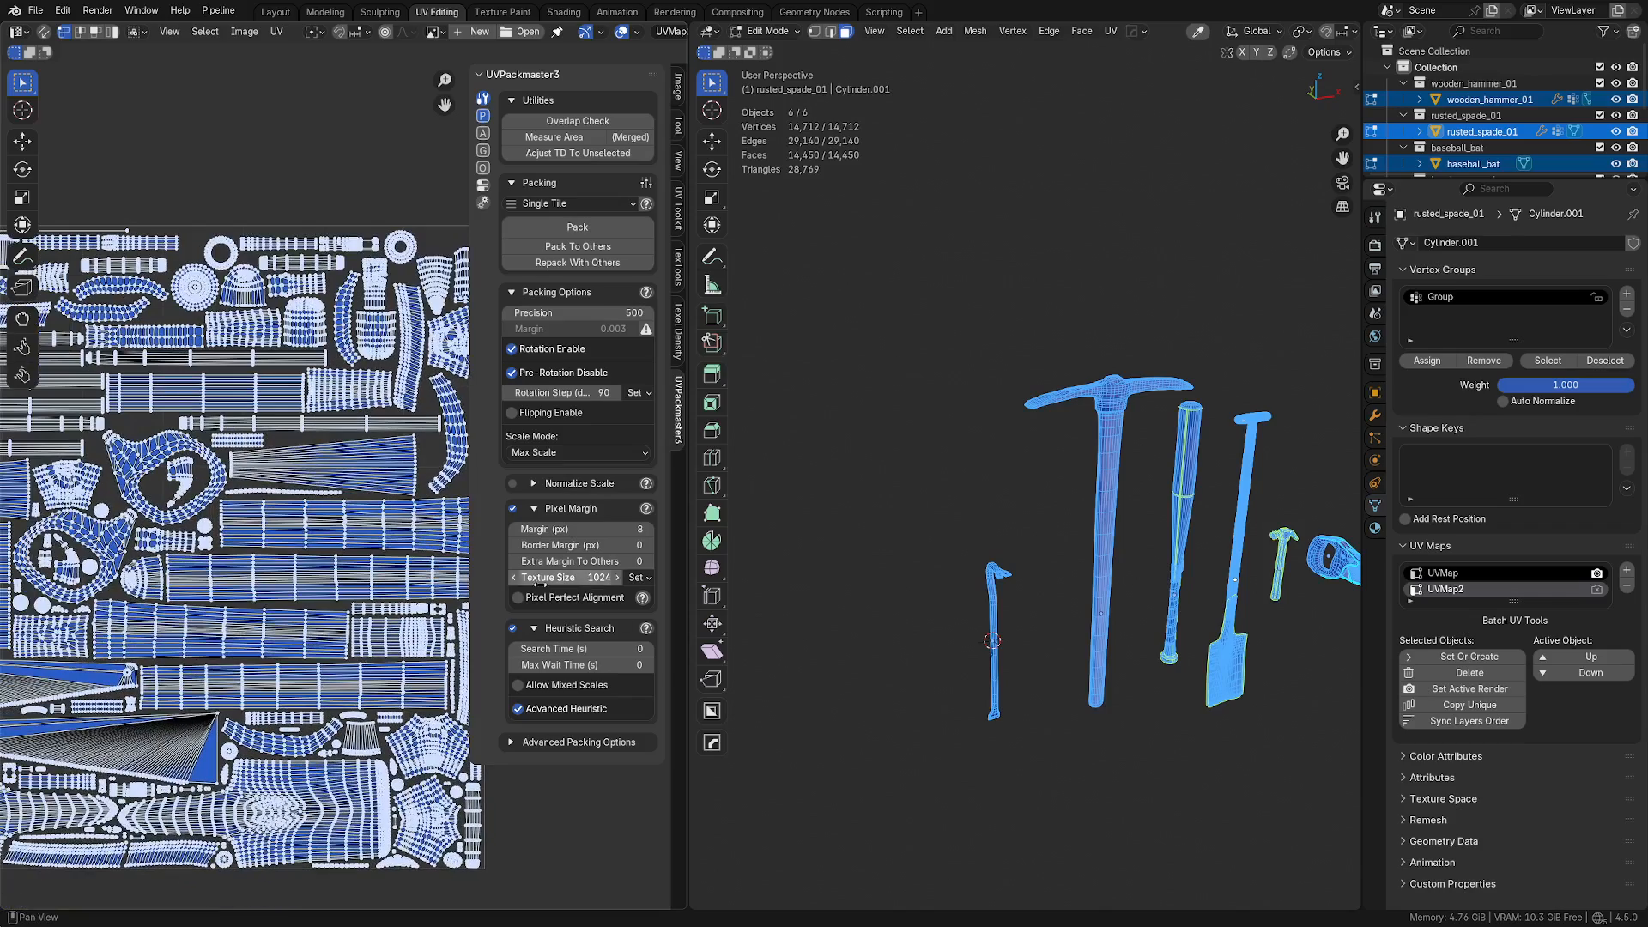
{"action": "scroll", "coordinate": [205, 525], "scroll_direction": "up", "scroll_amount": 4}
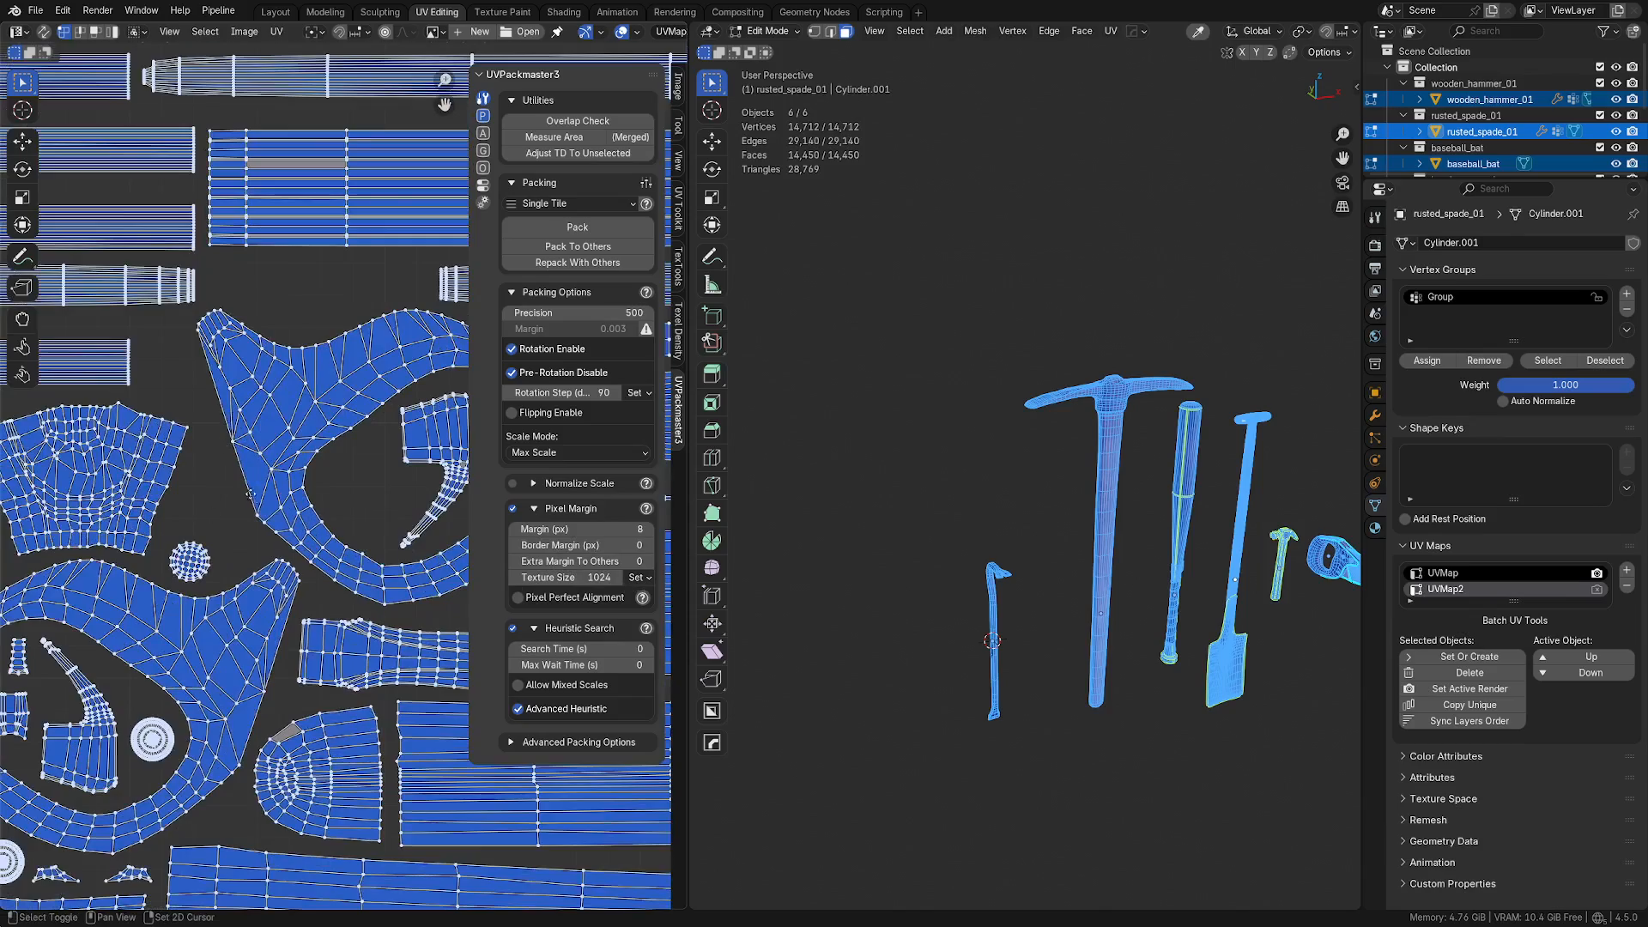
{"action": "scroll", "coordinate": [219, 496], "scroll_direction": "down", "scroll_amount": 4}
{"action": "scroll", "coordinate": [275, 484], "scroll_direction": "down", "scroll_amount": 5}
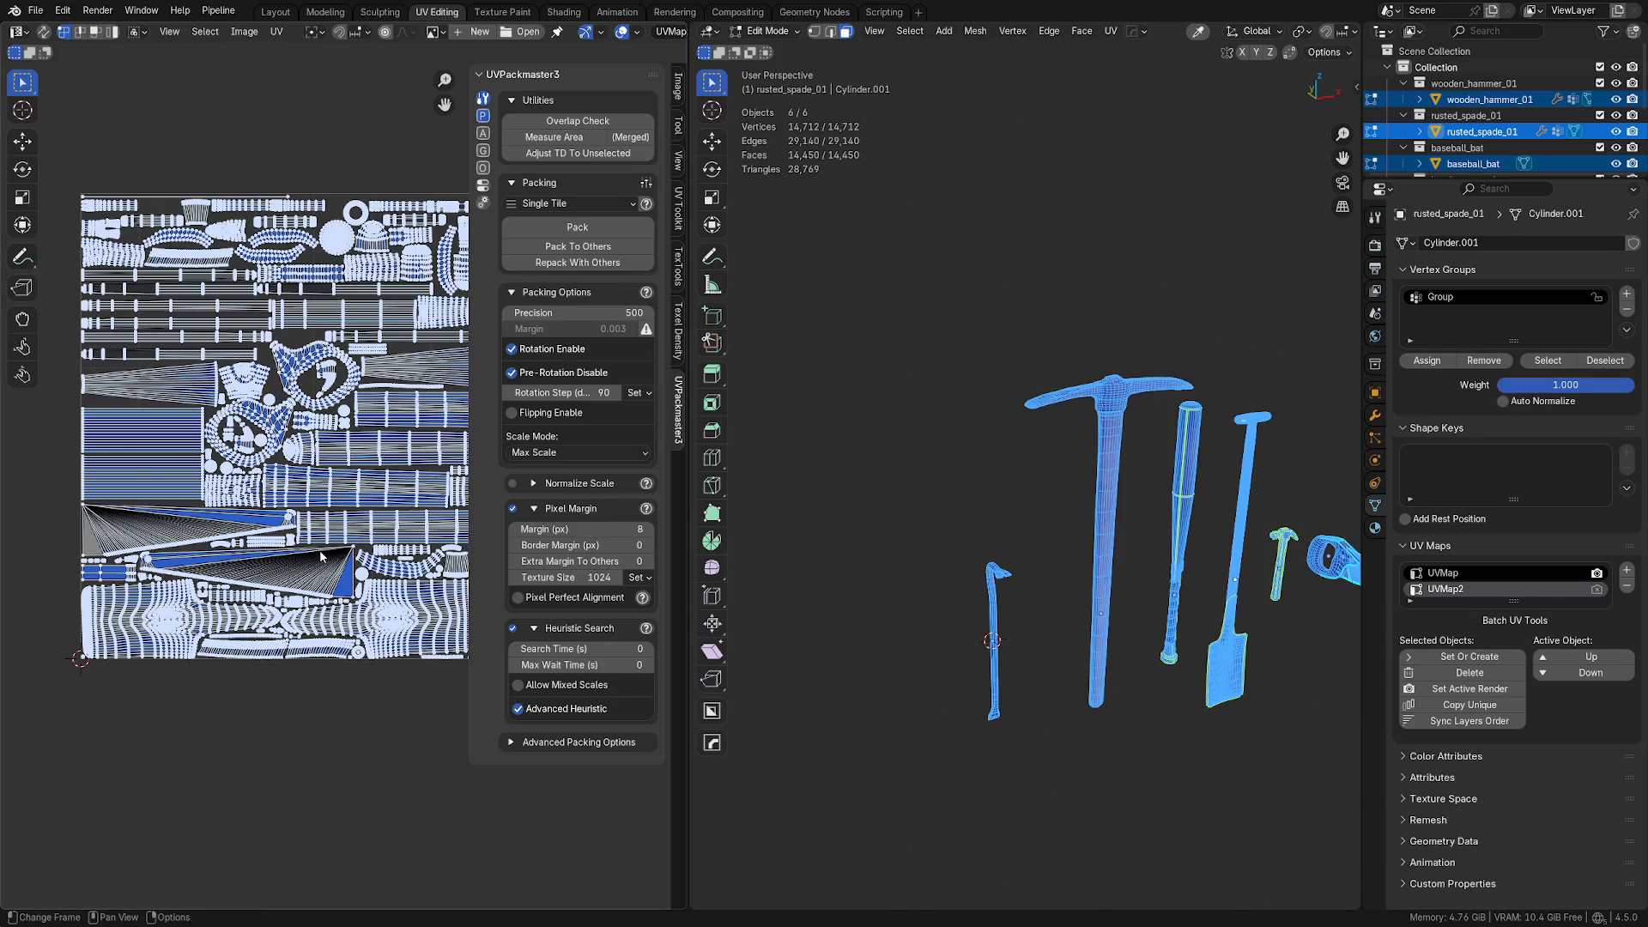
Step: Undo the Max Scale packing and examine the separate UV layouts of the tools for overlapping islands
{"action": "key", "text": "ctrl+z"}
{"action": "scroll", "coordinate": [319, 550], "scroll_direction": "down", "scroll_amount": 3}
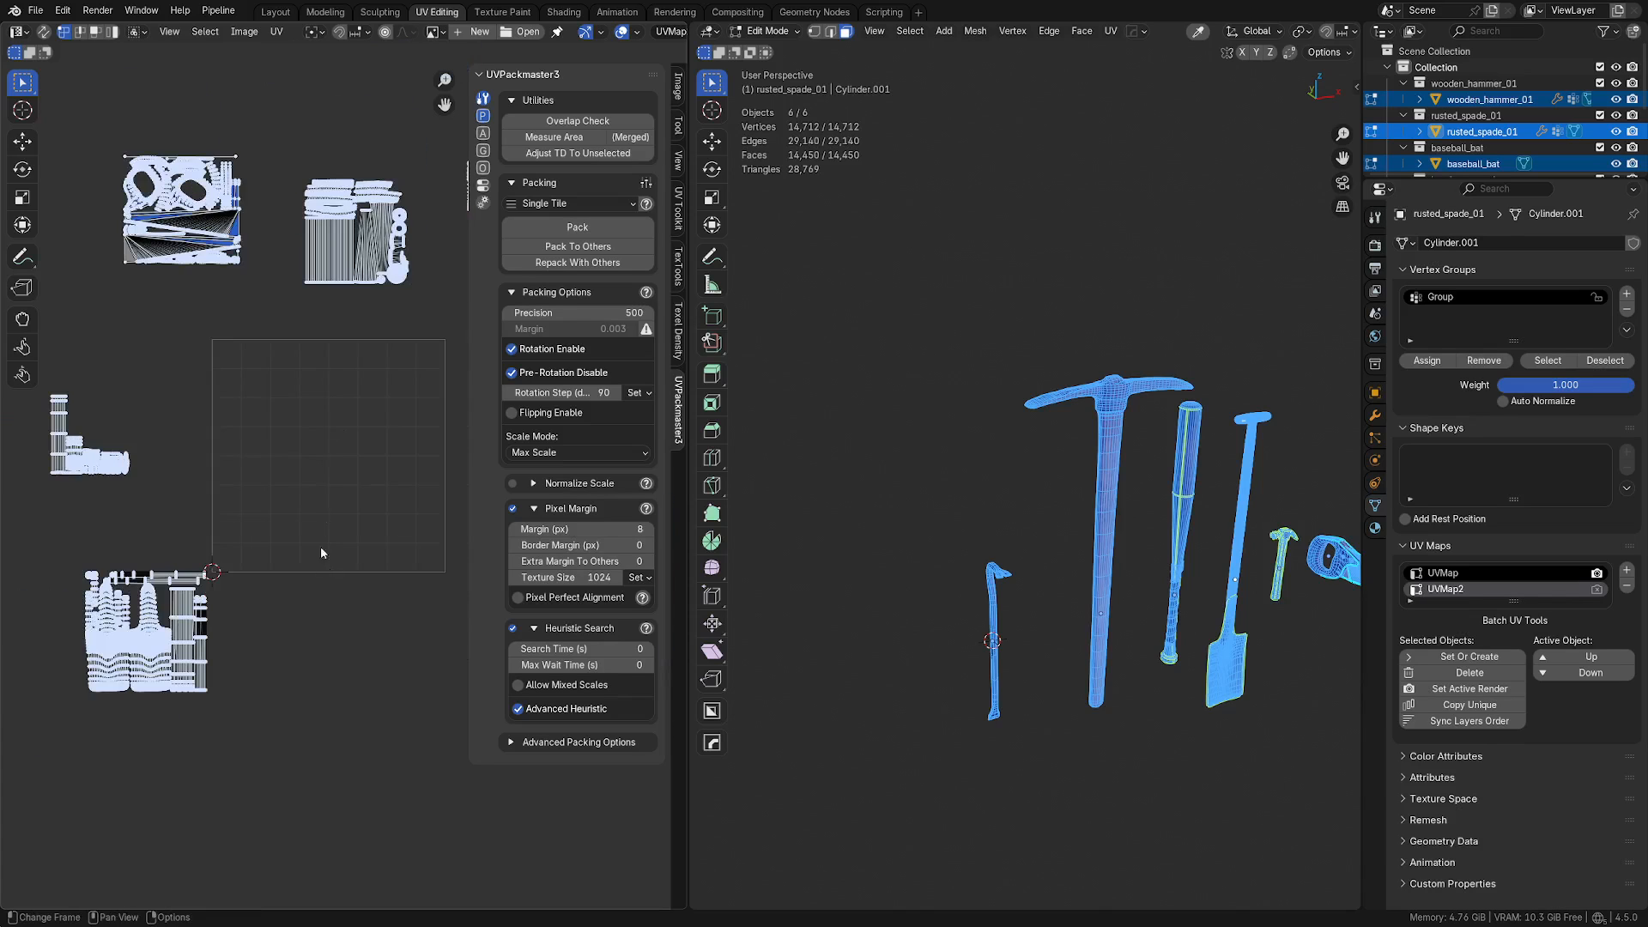
{"action": "middle_click_drag", "start_coordinate": [321, 546], "coordinate": [333, 537], "text": "shift"}
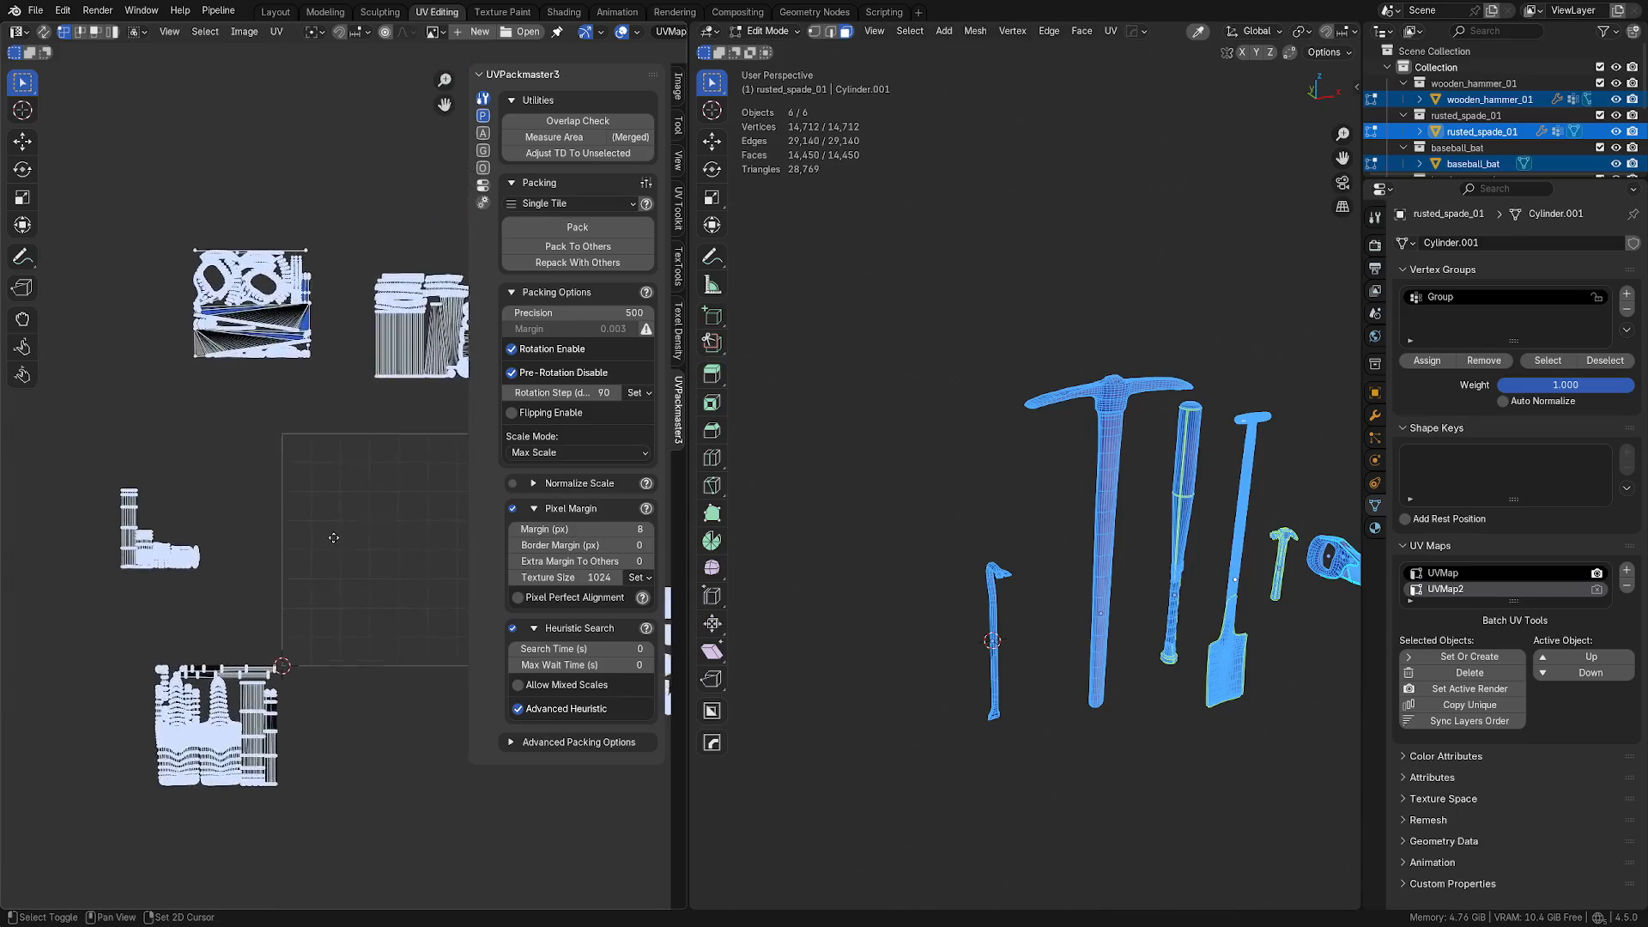
{"action": "scroll", "coordinate": [195, 747], "scroll_direction": "up", "scroll_amount": 8}
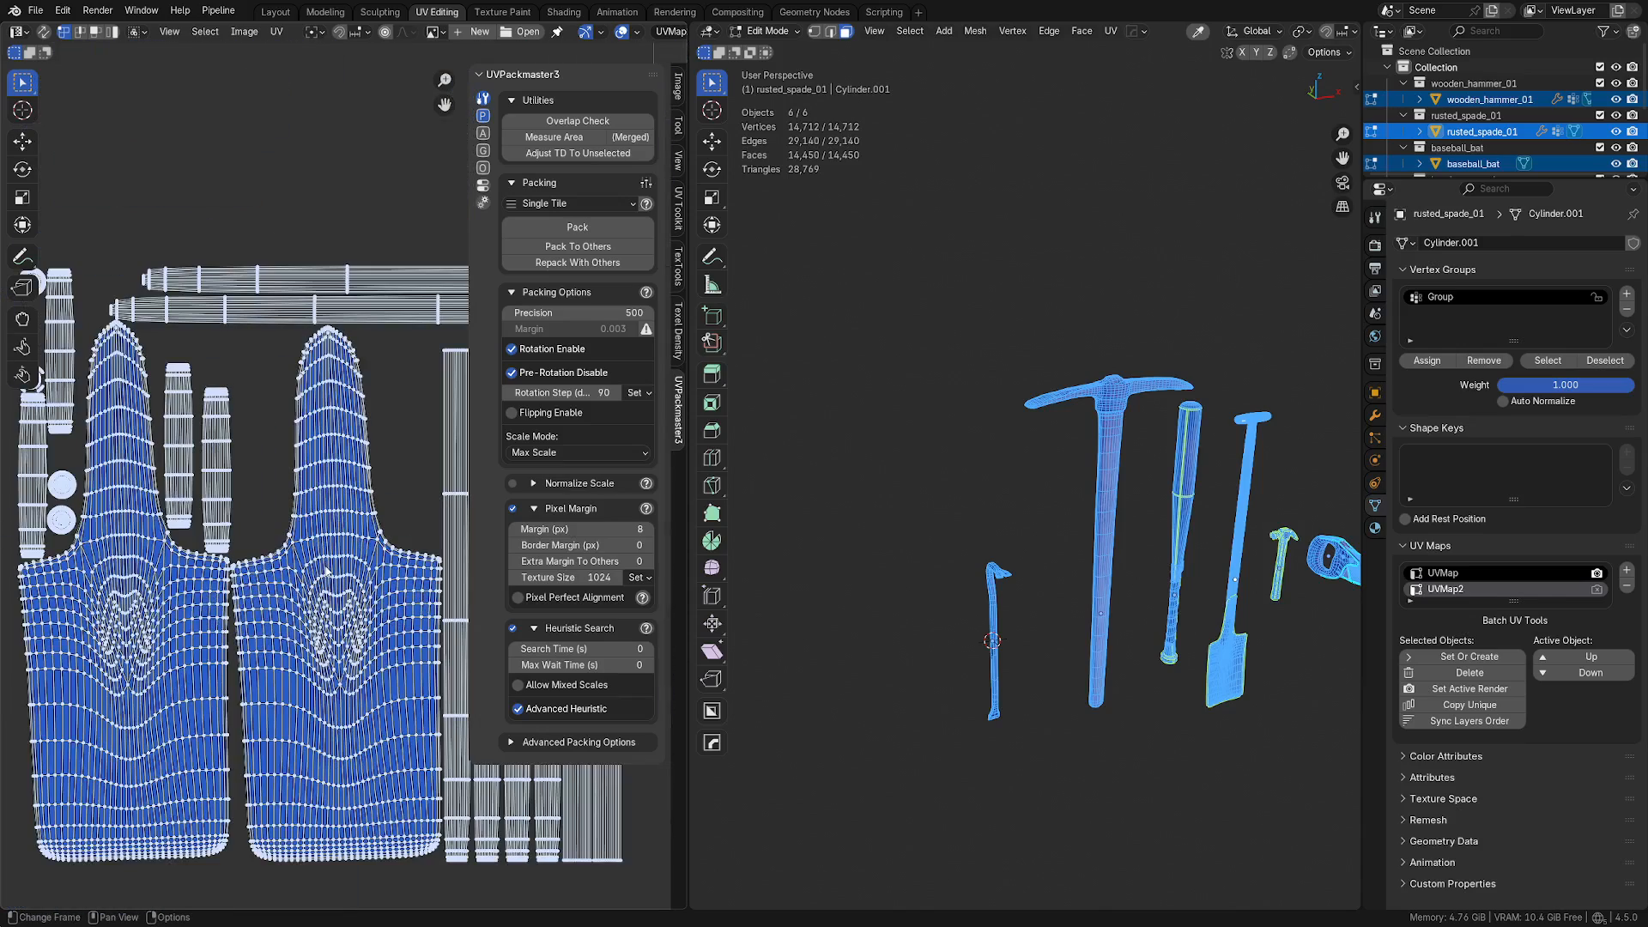
{"action": "middle_click_drag", "start_coordinate": [391, 456], "coordinate": [186, 481], "text": "ctrl"}
{"action": "mouse_move", "coordinate": [58, 615]}
{"action": "middle_mouse_down", "text": "shift"}
{"action": "mouse_move", "coordinate": [327, 563]}
{"action": "mouse_move", "coordinate": [338, 321]}
{"action": "middle_mouse_up", "text": "shift"}
{"action": "middle_click_drag", "start_coordinate": [213, 710], "coordinate": [214, 310], "text": "ctrl"}
{"action": "middle_click_drag", "start_coordinate": [122, 531], "coordinate": [382, 564], "text": "shift"}
{"action": "middle_click_drag", "start_coordinate": [381, 563], "coordinate": [347, 667], "text": "ctrl"}
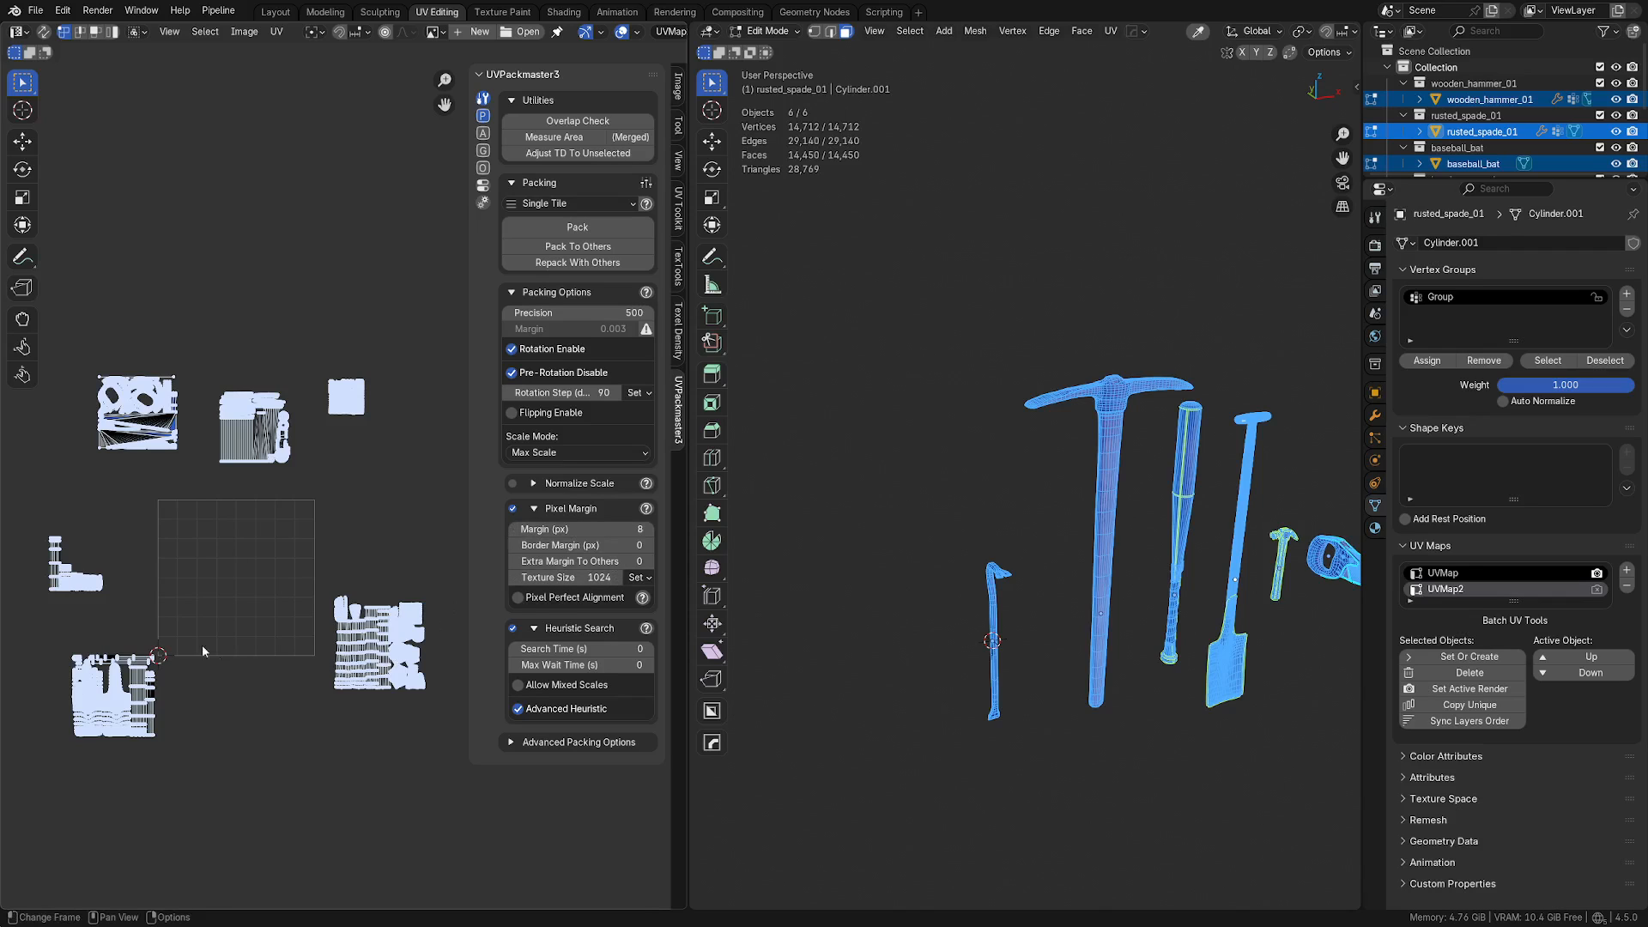
Step: Enable Lock Overlapping in the advanced packing options with its mode set to Any Part
{"action": "left_click", "coordinate": [525, 742]}
{"action": "scroll", "coordinate": [525, 744], "scroll_direction": "down", "scroll_amount": 3}
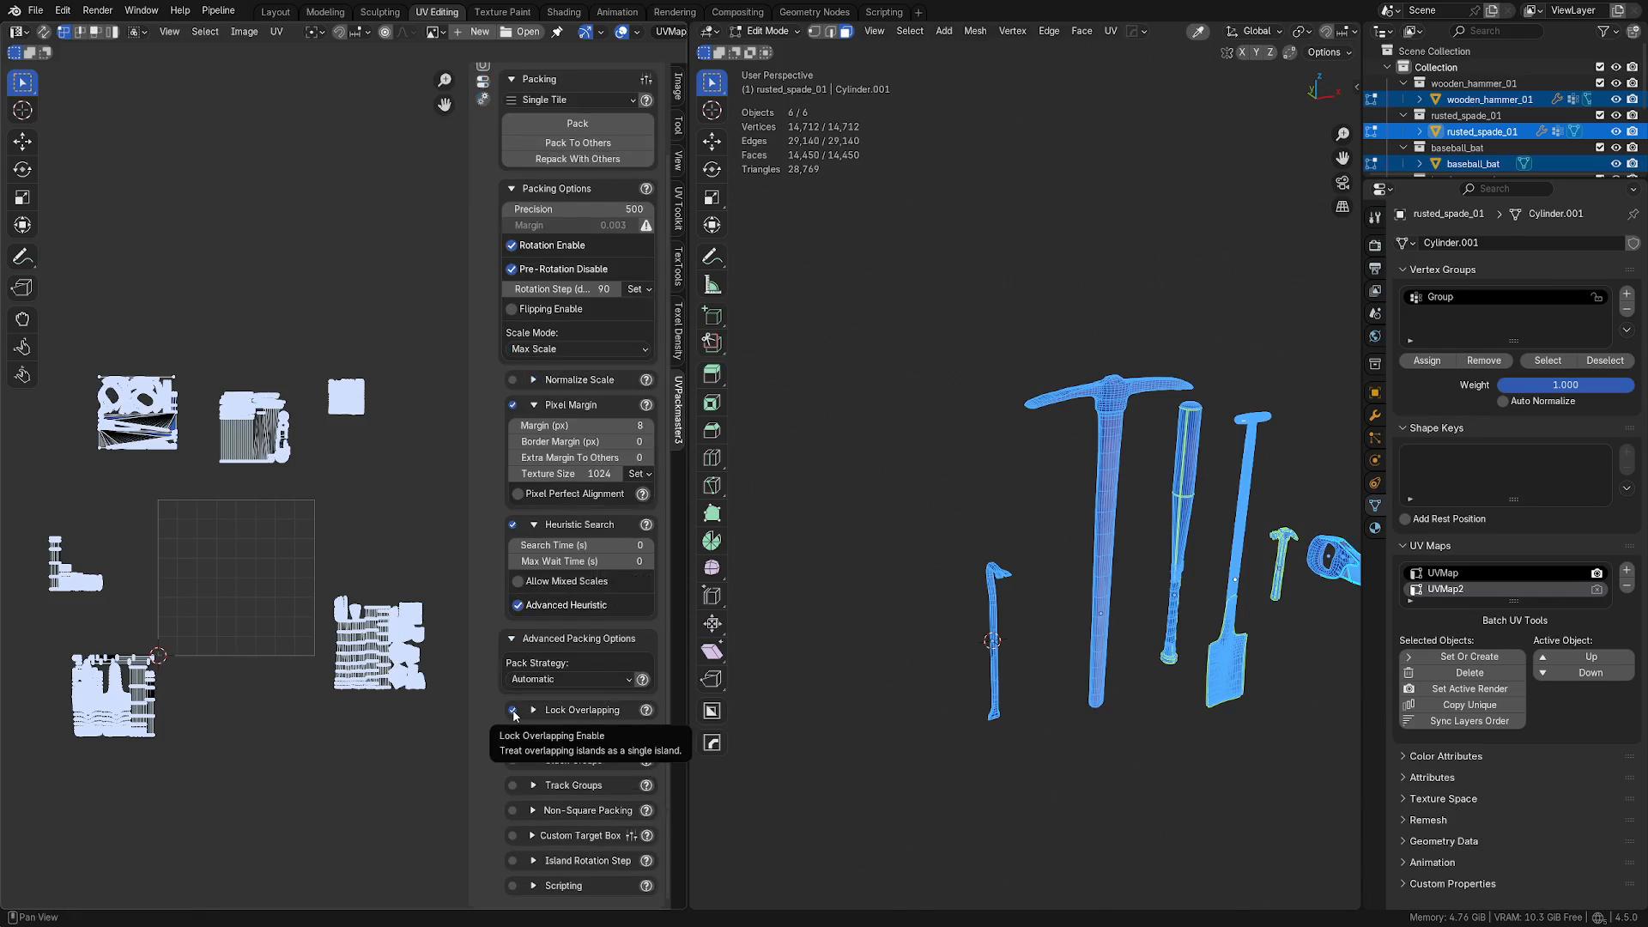
{"action": "left_click", "coordinate": [514, 710]}
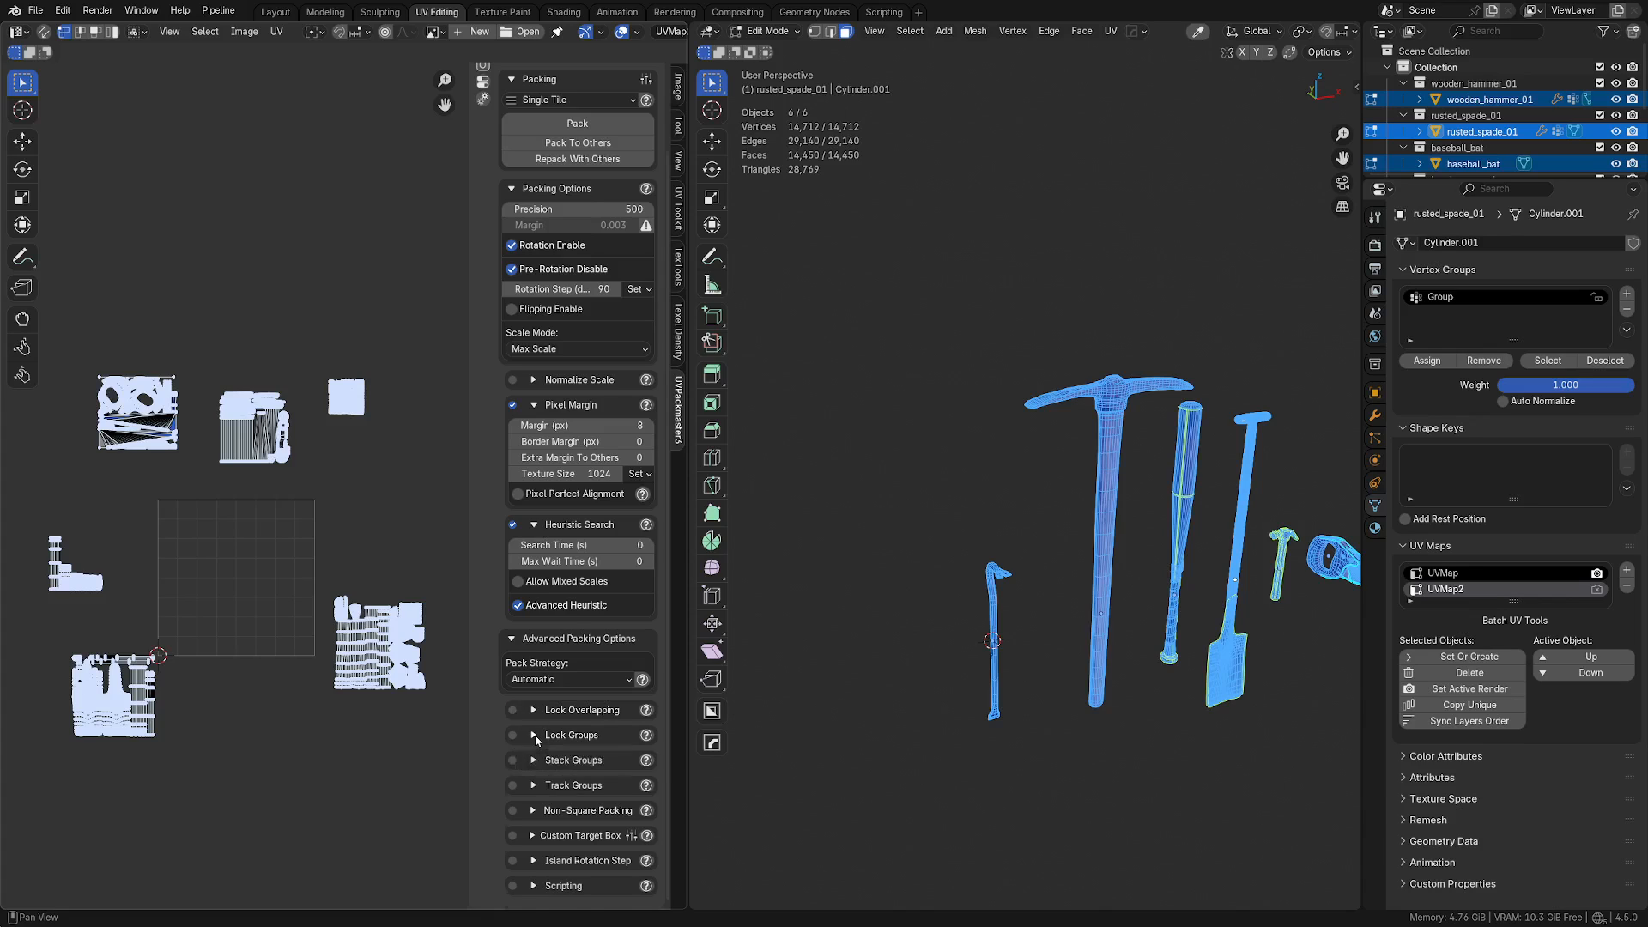
{"action": "left_click", "coordinate": [535, 736]}
{"action": "left_click", "coordinate": [534, 735]}
{"action": "left_click", "coordinate": [512, 710]}
{"action": "left_click", "coordinate": [544, 710]}
{"action": "left_click", "coordinate": [581, 751]}
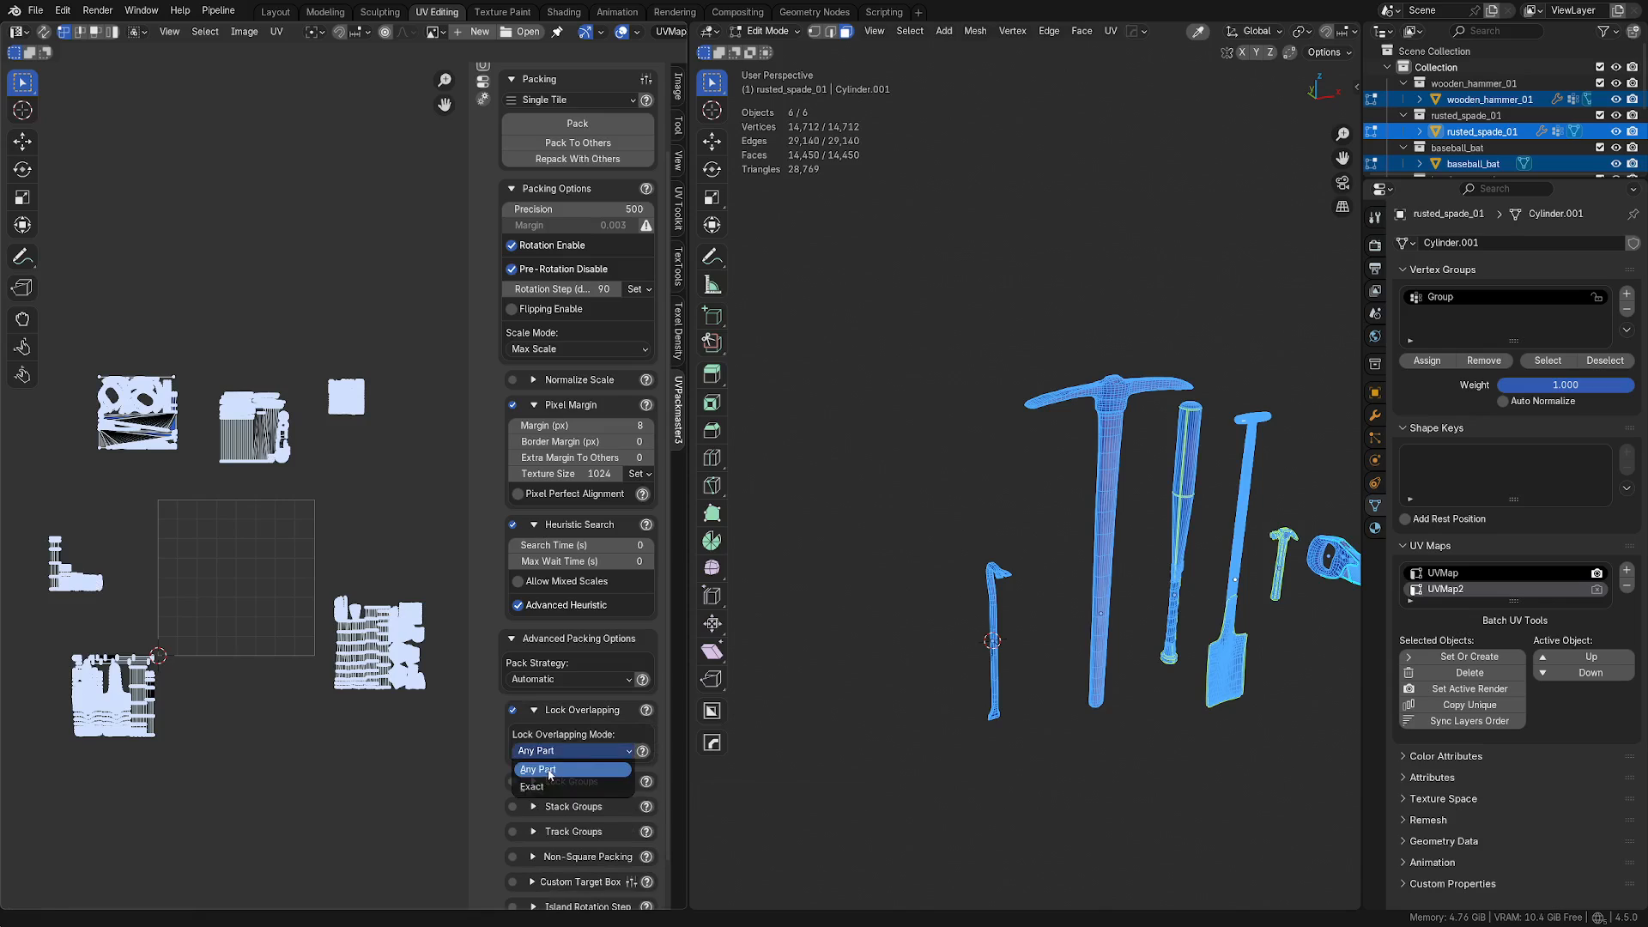
{"action": "left_click", "coordinate": [546, 772]}
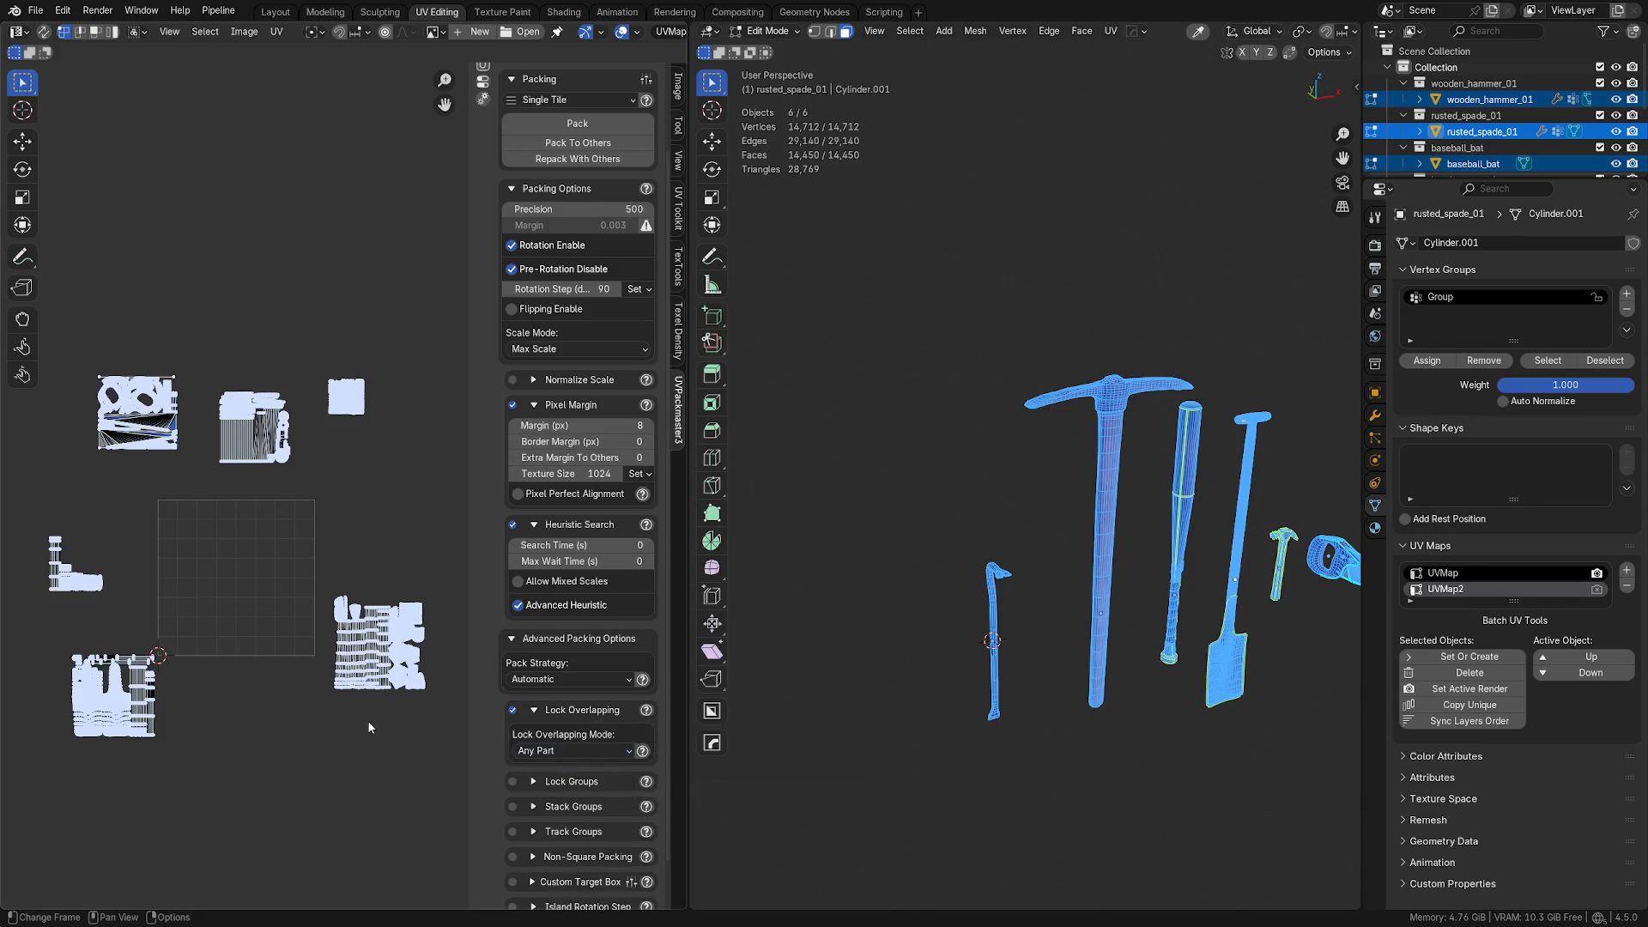
Step: Pack all UV islands into the single tile with overlapping islands locked, stopping the heuristic search early
{"action": "left_click", "coordinate": [578, 122]}
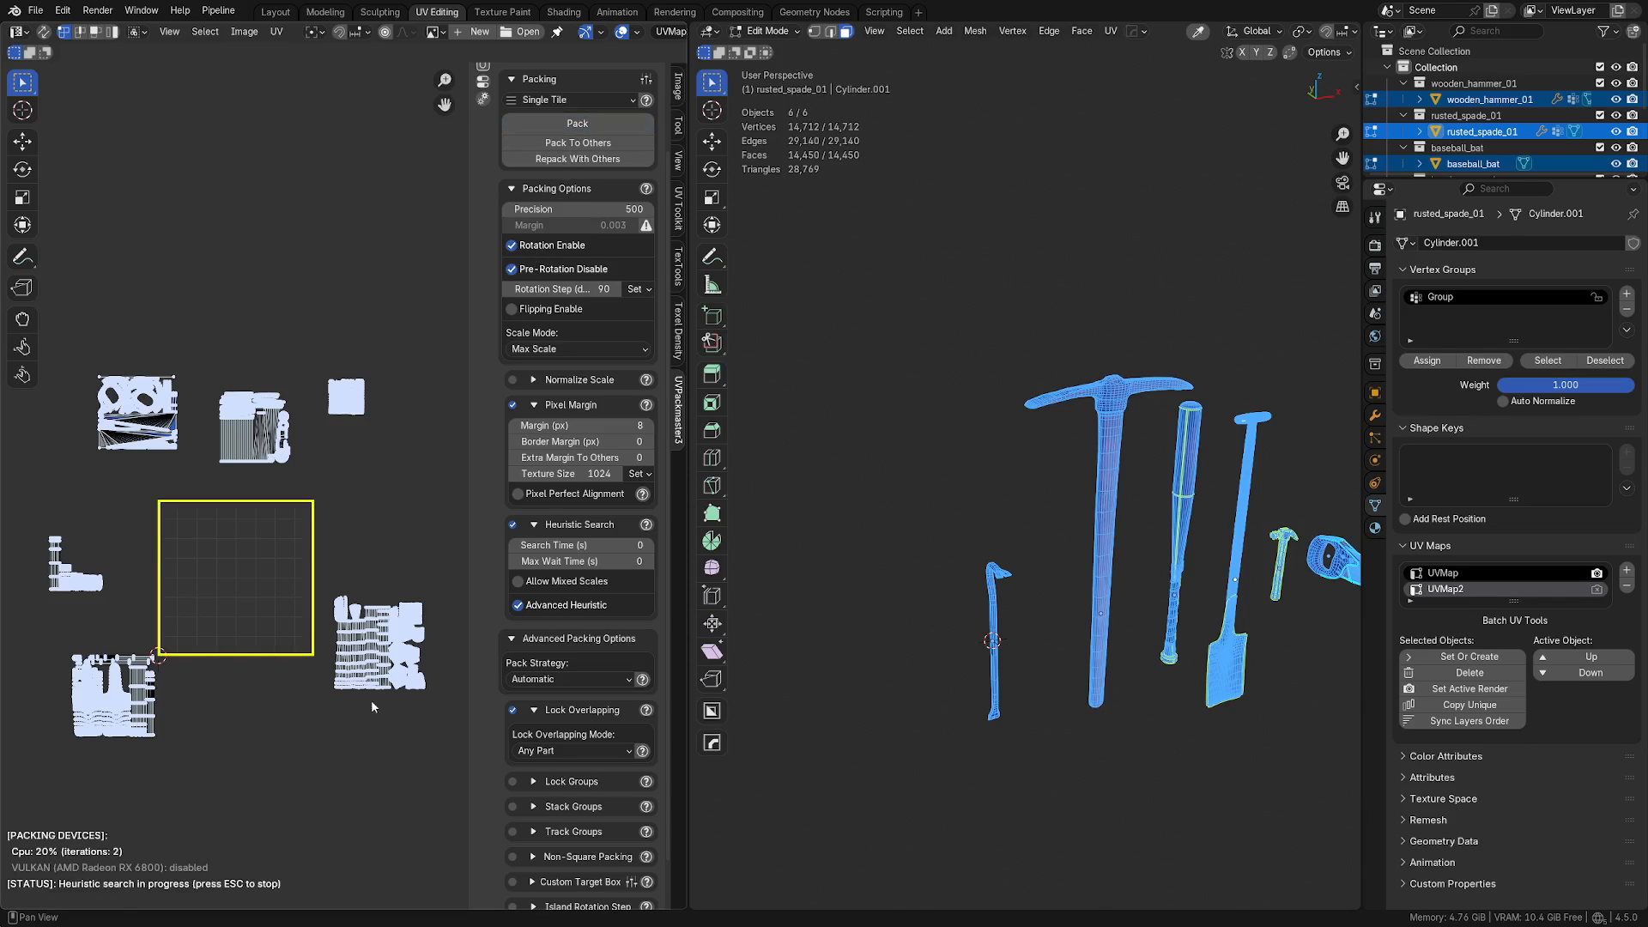
{"action": "scroll", "coordinate": [276, 678], "scroll_direction": "up", "scroll_amount": 4}
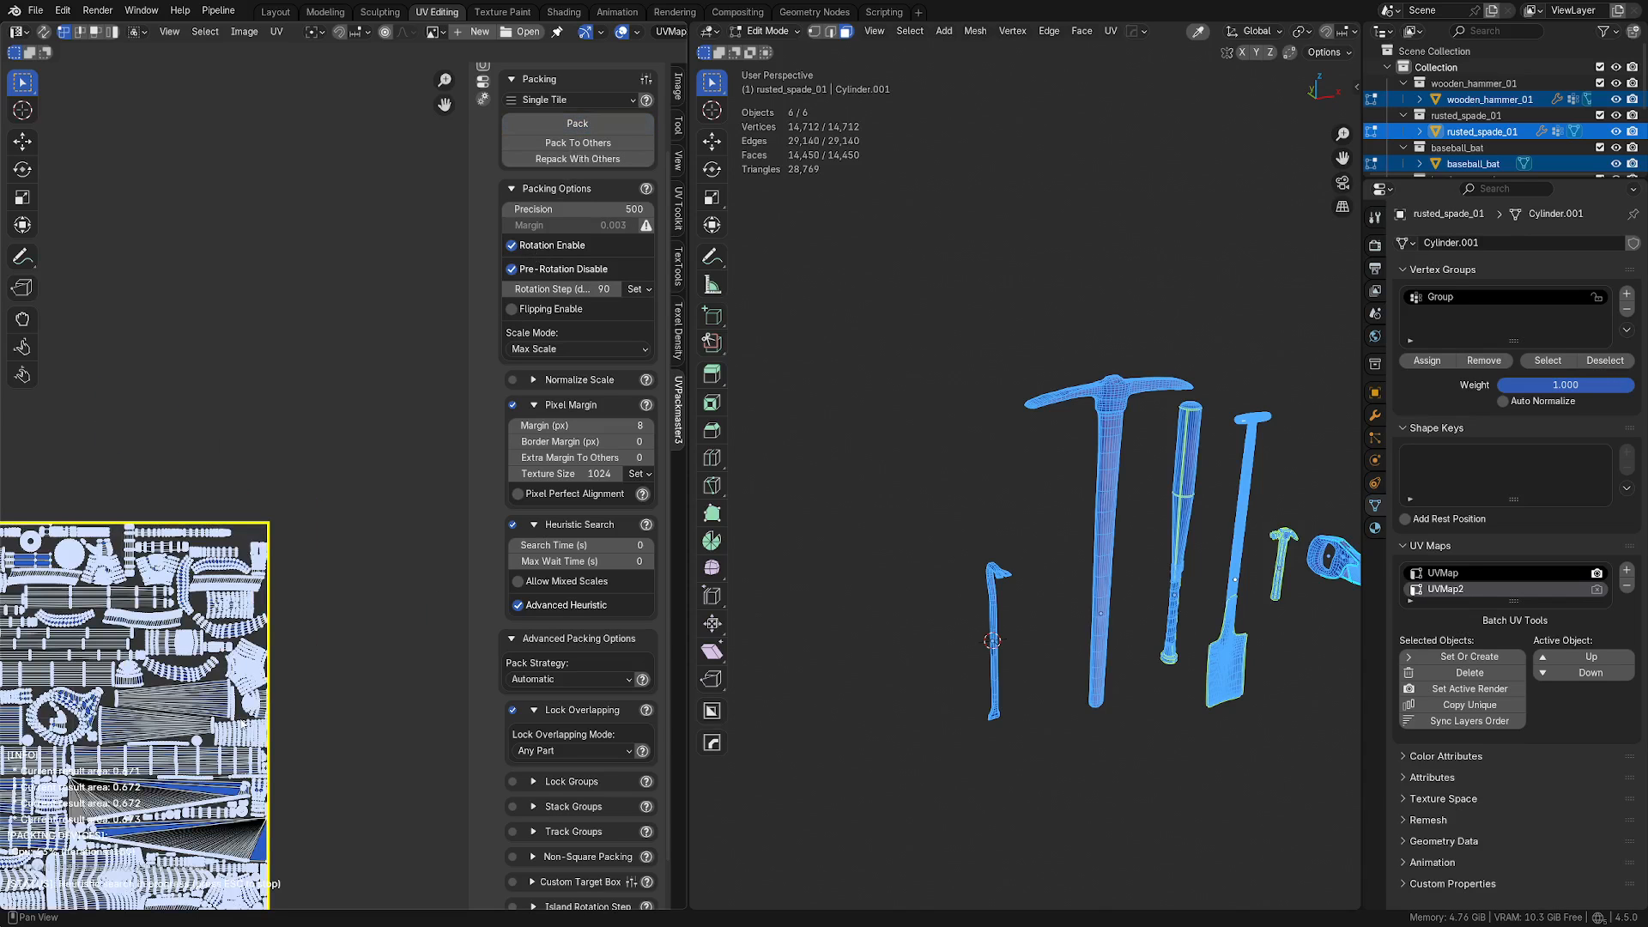
{"action": "middle_click_drag", "start_coordinate": [265, 709], "coordinate": [458, 590]}
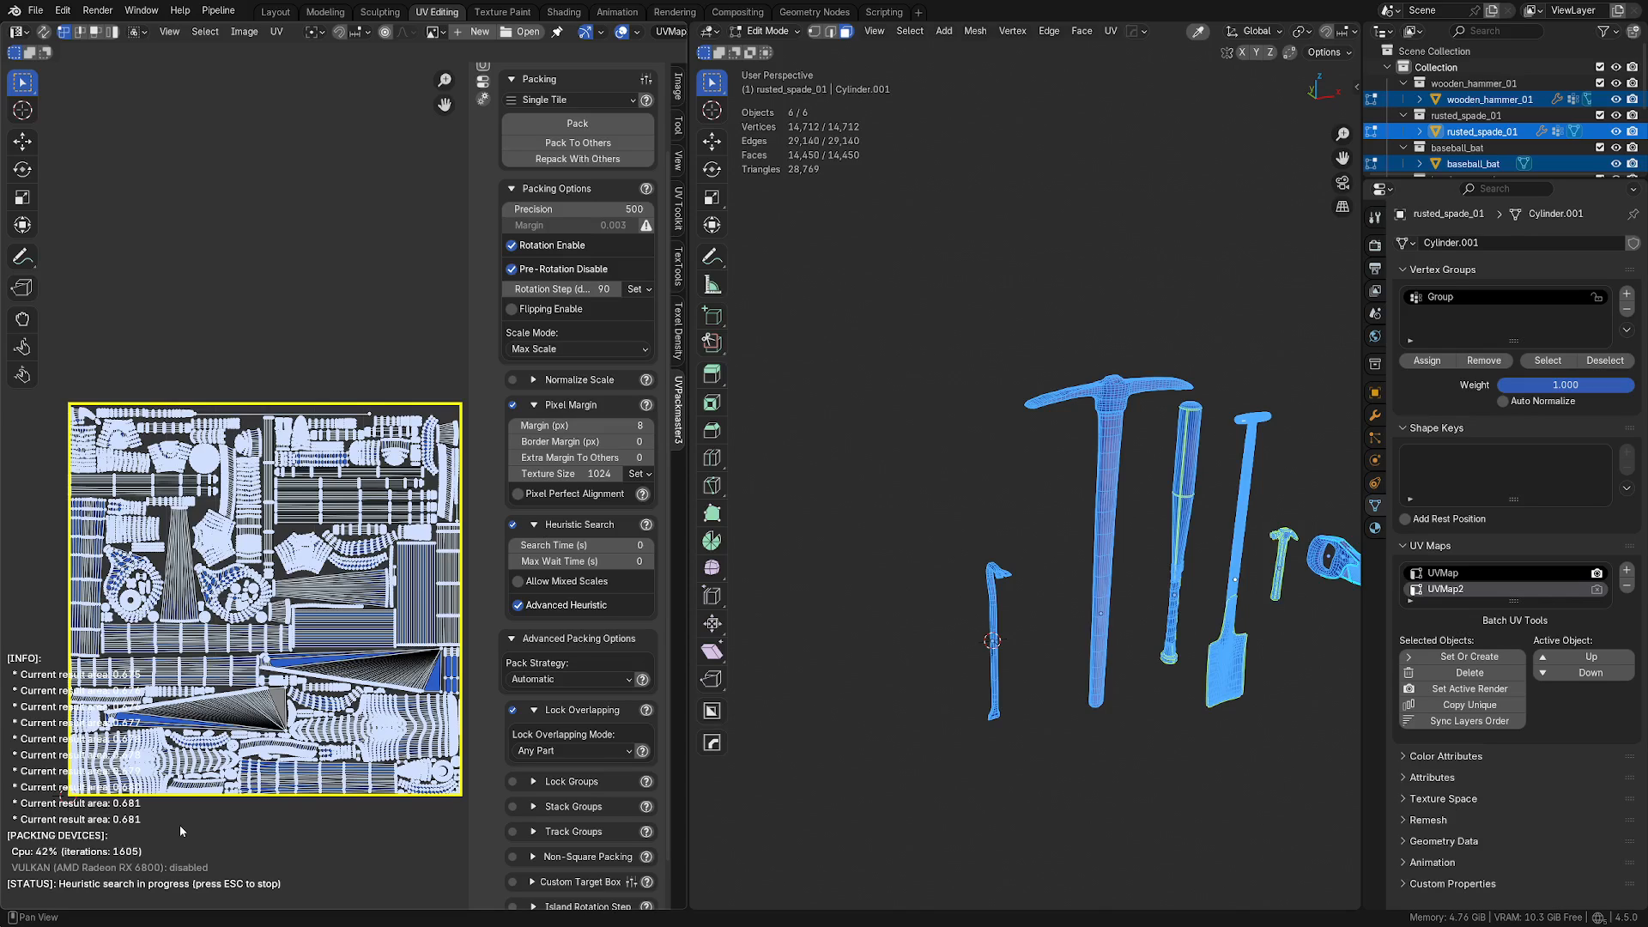
{"action": "key", "text": "Escape"}
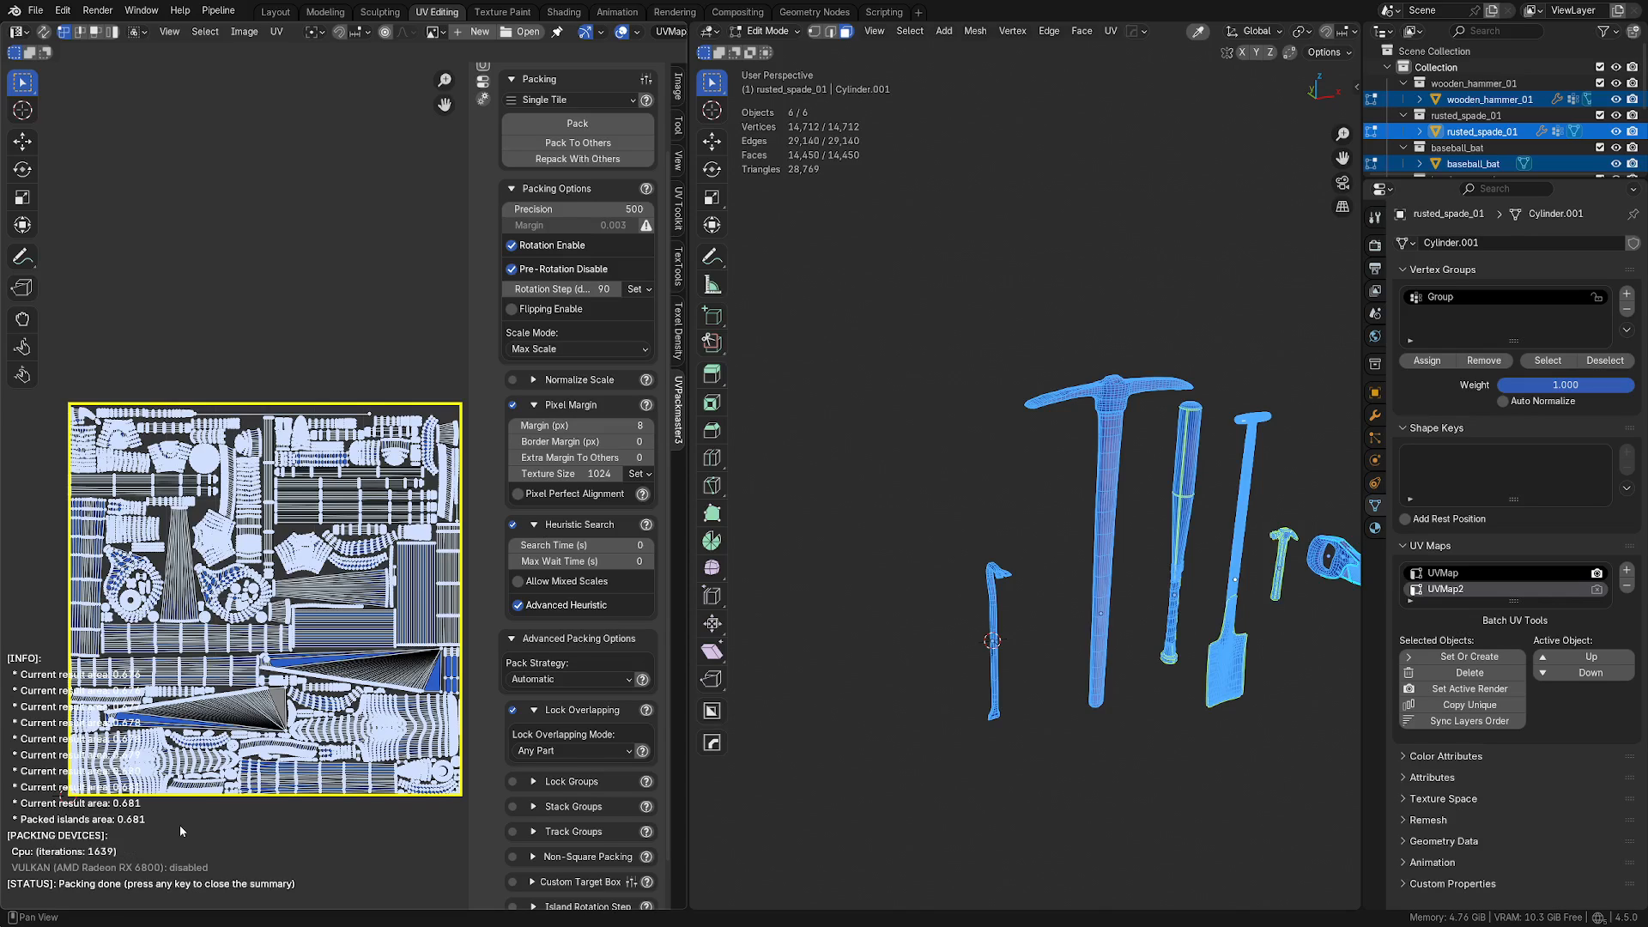
{"action": "key", "text": "Escape"}
{"action": "middle_click_drag", "start_coordinate": [183, 814], "coordinate": [203, 764]}
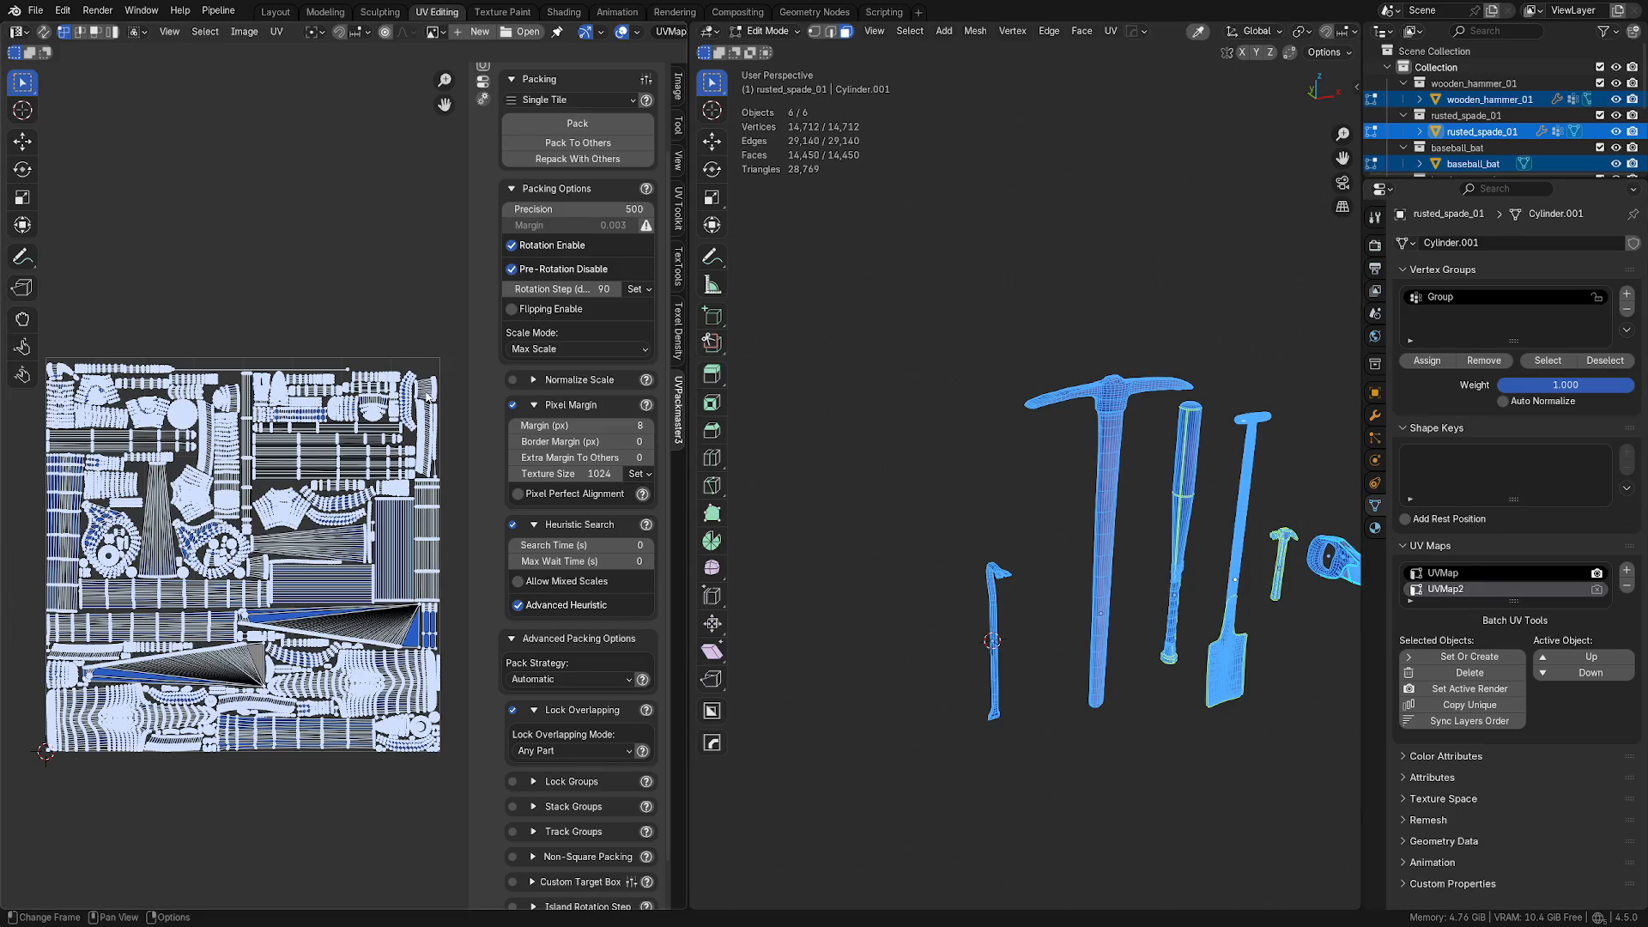
Step: Calculate the texel density of the packed UV islands for a 1024 px texture
{"action": "left_click", "coordinate": [679, 271]}
{"action": "left_click", "coordinate": [679, 326]}
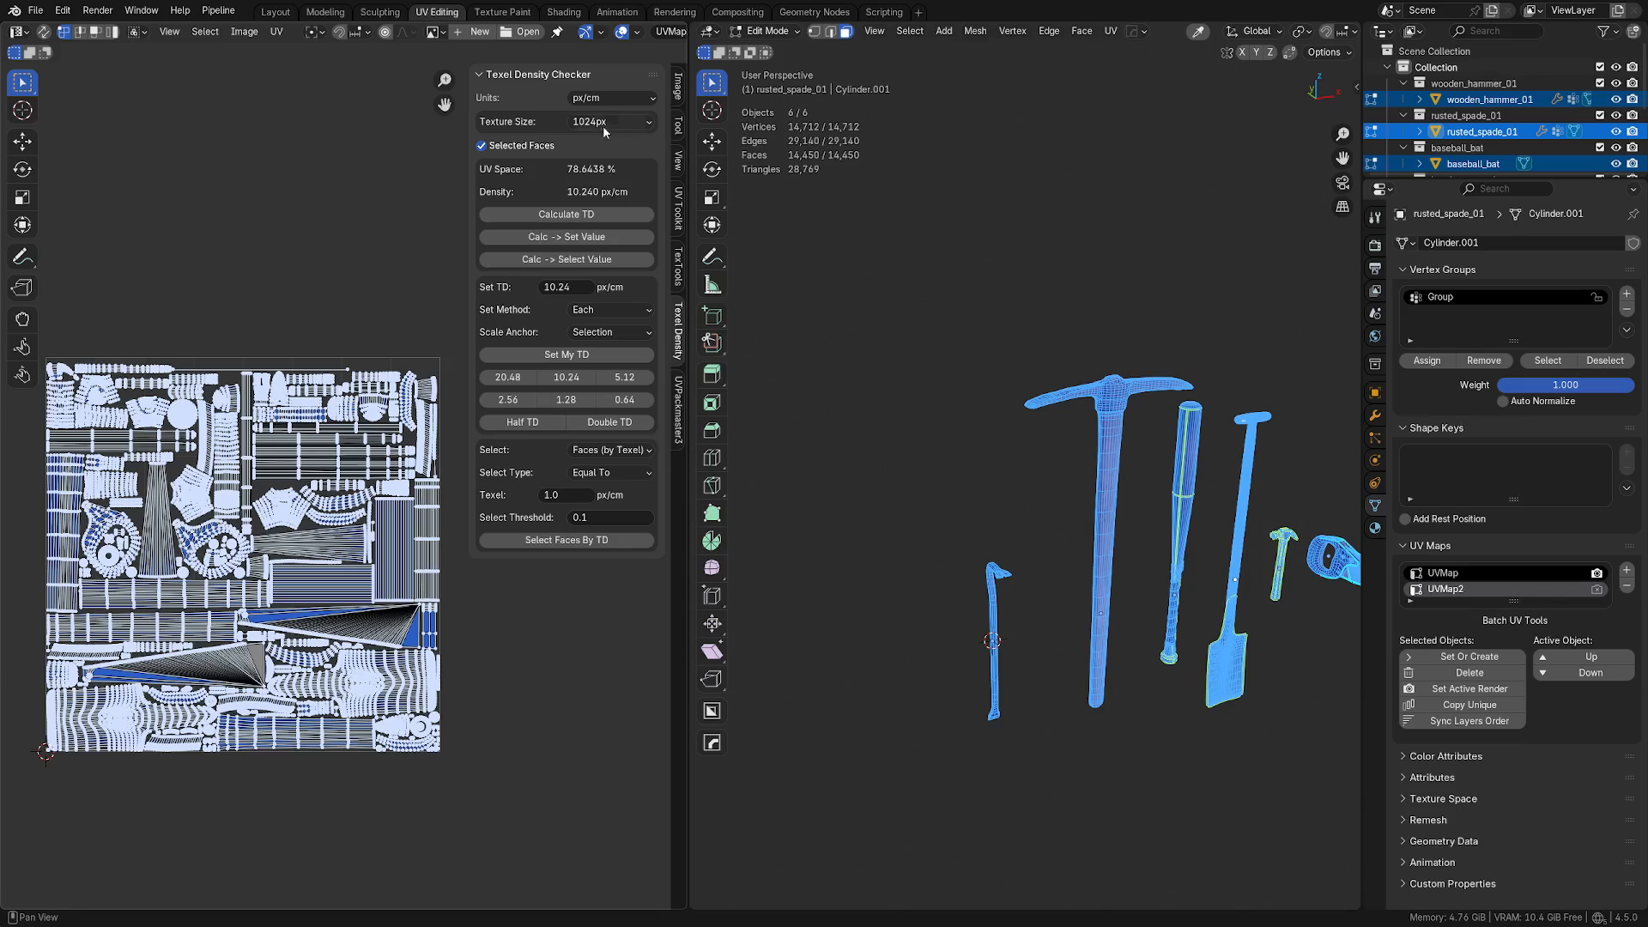
{"action": "left_click", "coordinate": [580, 214]}
{"action": "middle_click_drag", "start_coordinate": [912, 625], "coordinate": [817, 589], "text": "shift"}
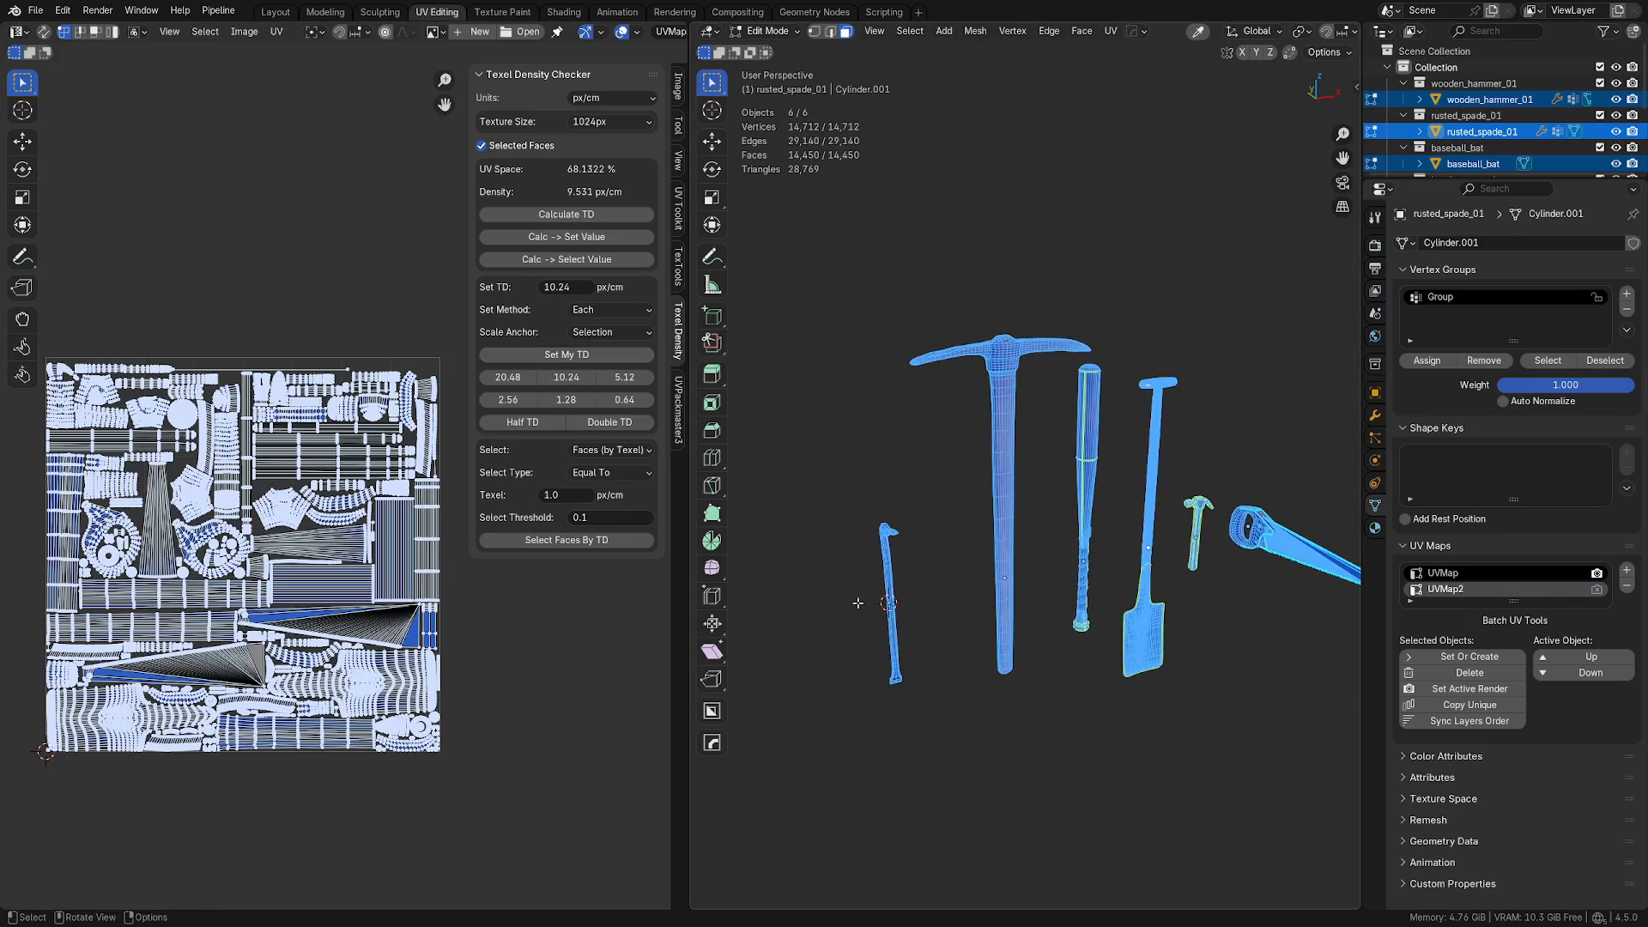
{"action": "middle_click_drag", "start_coordinate": [1051, 637], "coordinate": [954, 493]}
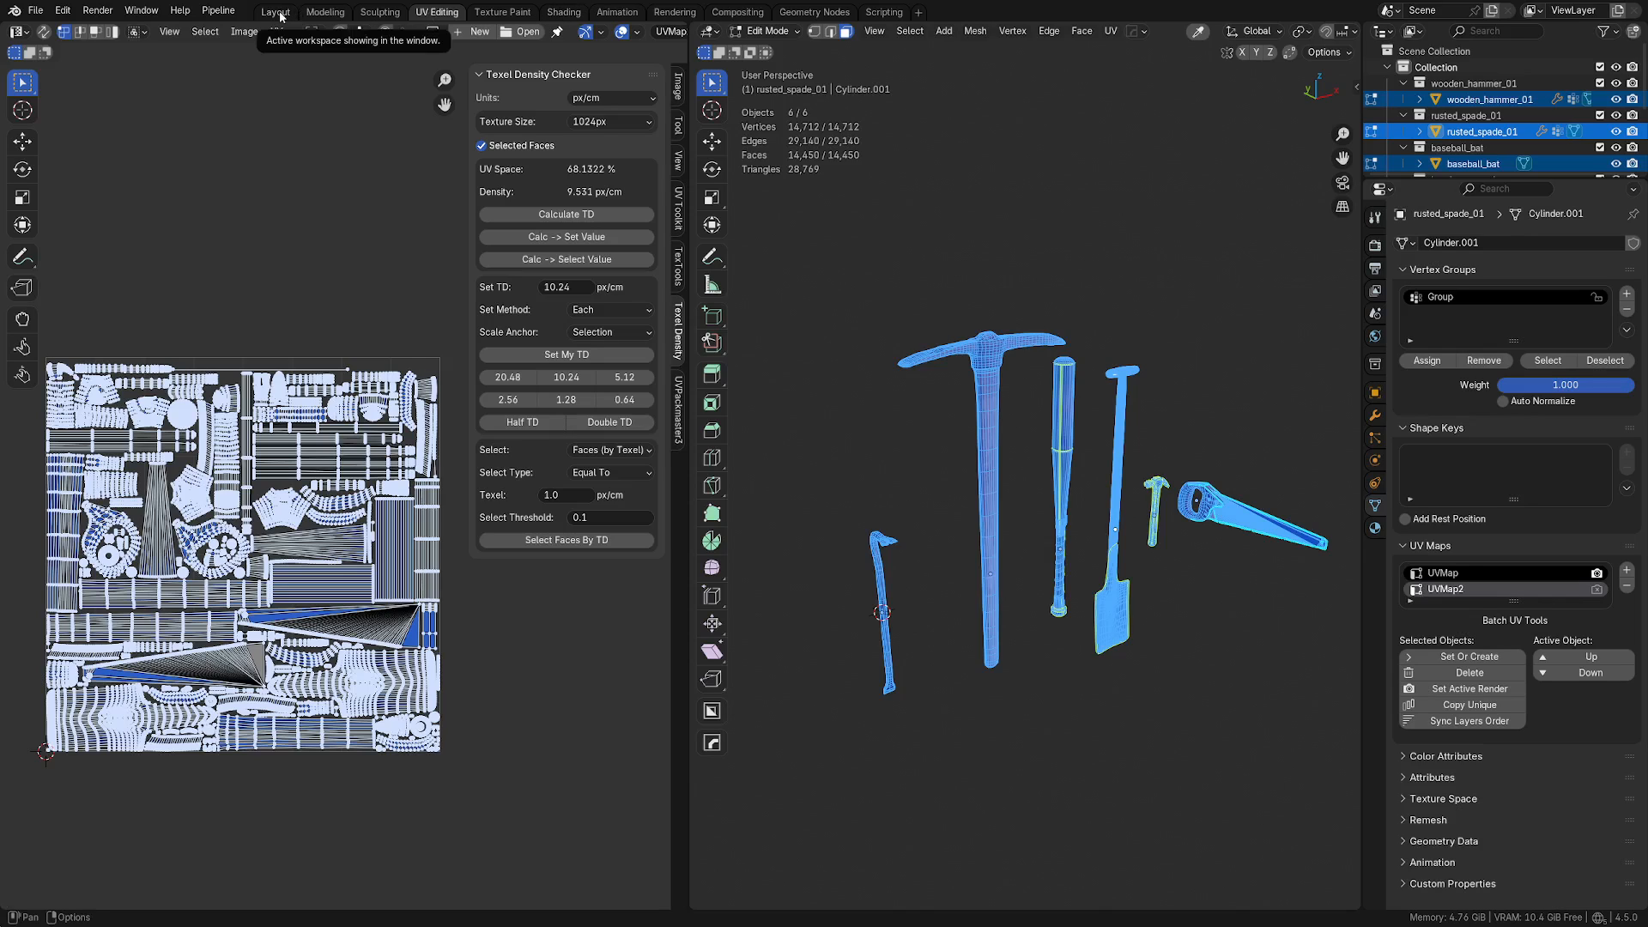
Step: Switch to the Shading workspace and examine the rusted spade's material nodes and the textured tools
{"action": "left_click", "coordinate": [563, 12]}
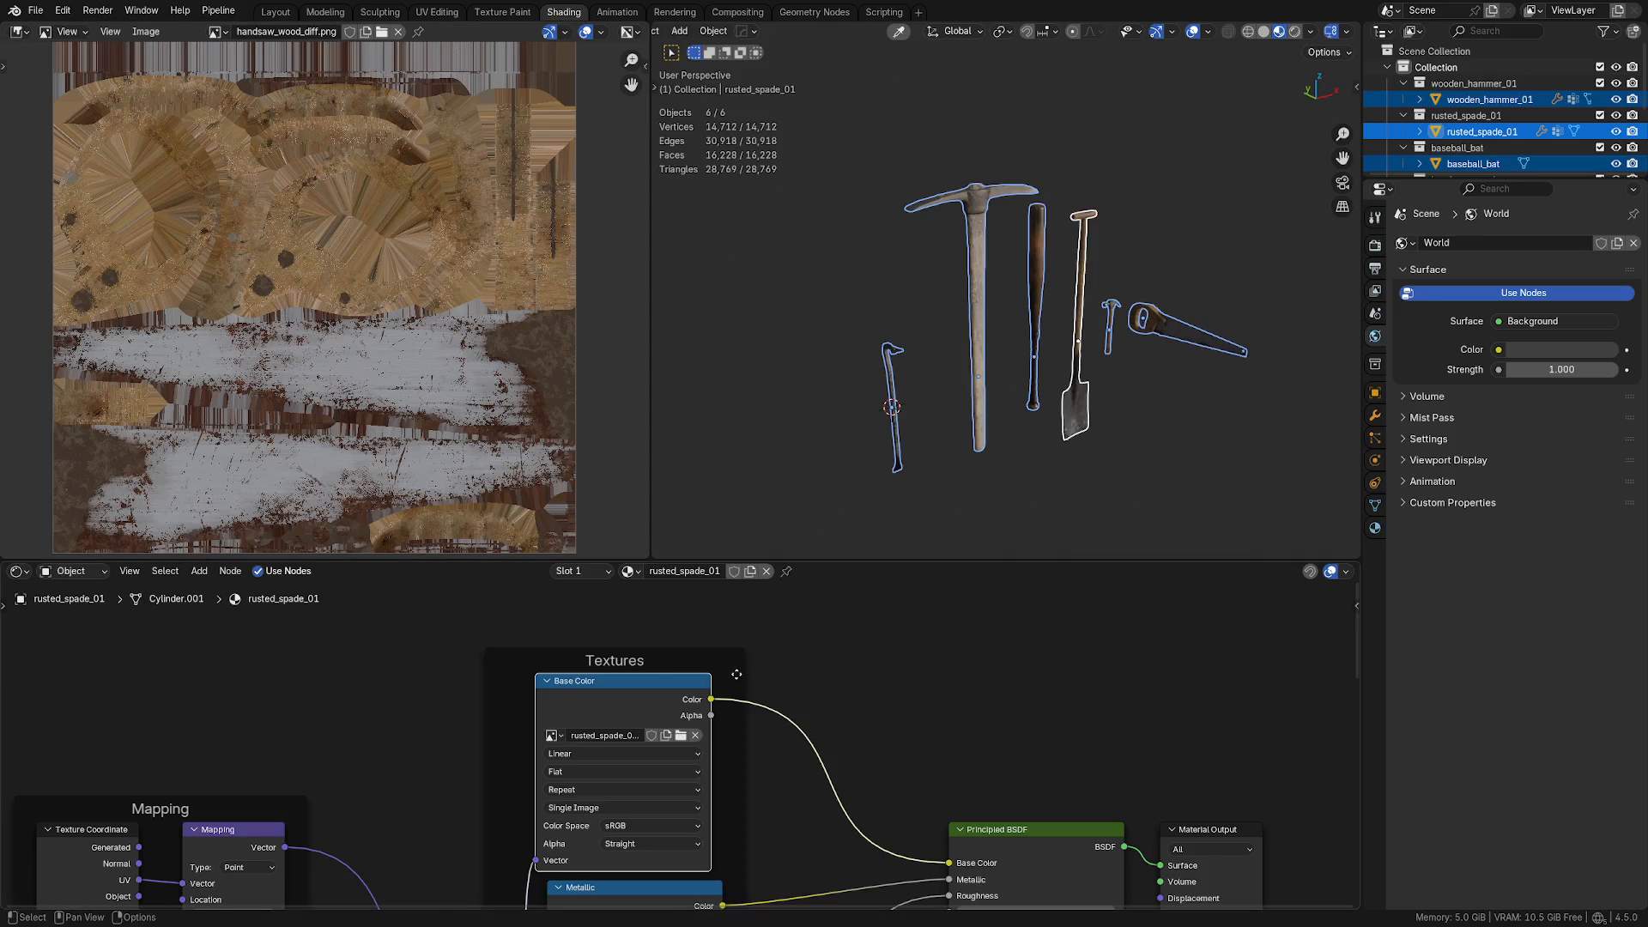
{"action": "scroll", "coordinate": [788, 711], "scroll_direction": "down", "scroll_amount": 3}
{"action": "scroll", "coordinate": [788, 710], "scroll_direction": "down", "scroll_amount": 1}
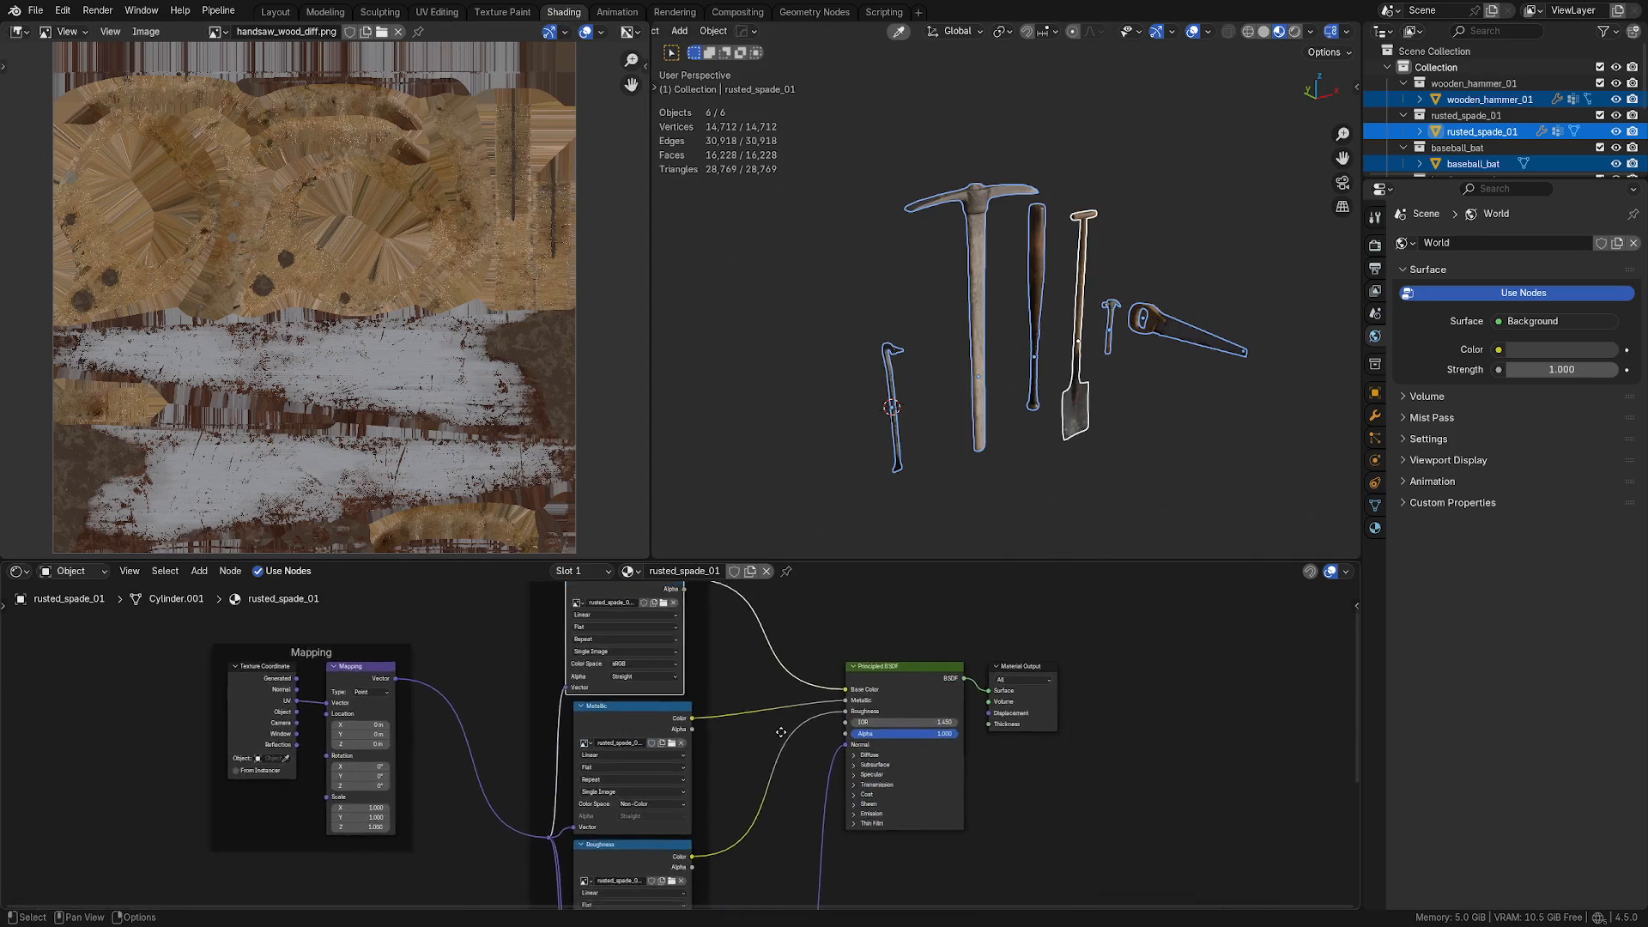
{"action": "scroll", "coordinate": [966, 358], "scroll_direction": "up", "scroll_amount": 2}
{"action": "scroll", "coordinate": [996, 356], "scroll_direction": "up", "scroll_amount": 1}
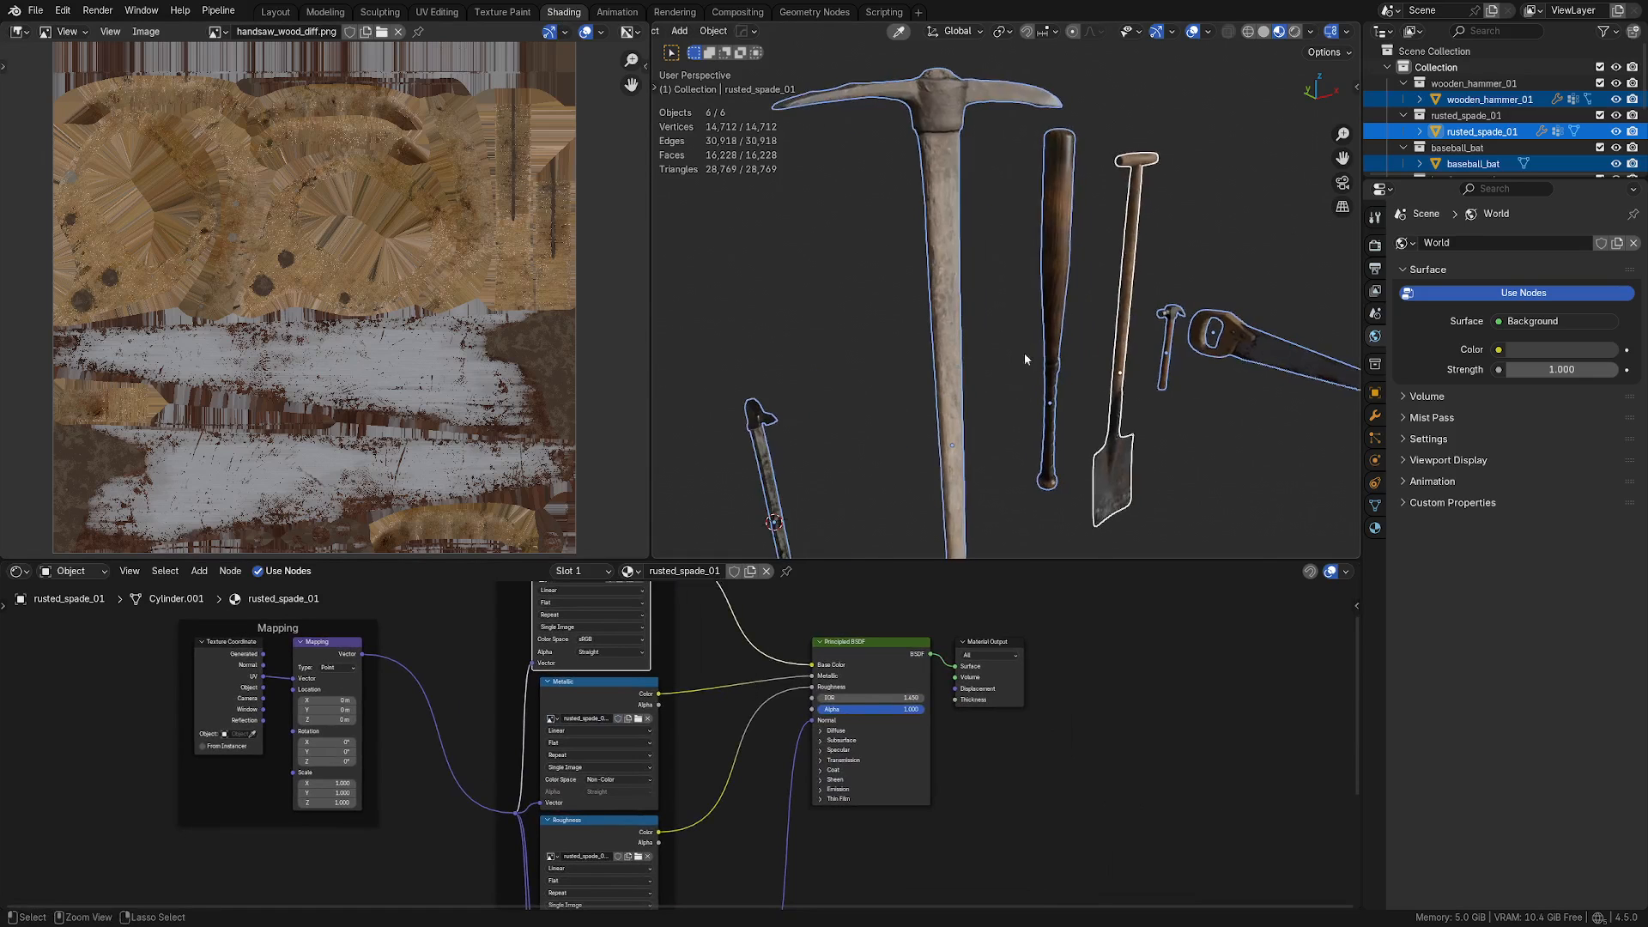
{"action": "scroll", "coordinate": [1034, 369], "scroll_direction": "down", "scroll_amount": 2}
{"action": "middle_click_drag", "start_coordinate": [1043, 384], "coordinate": [1037, 370], "text": "shift"}
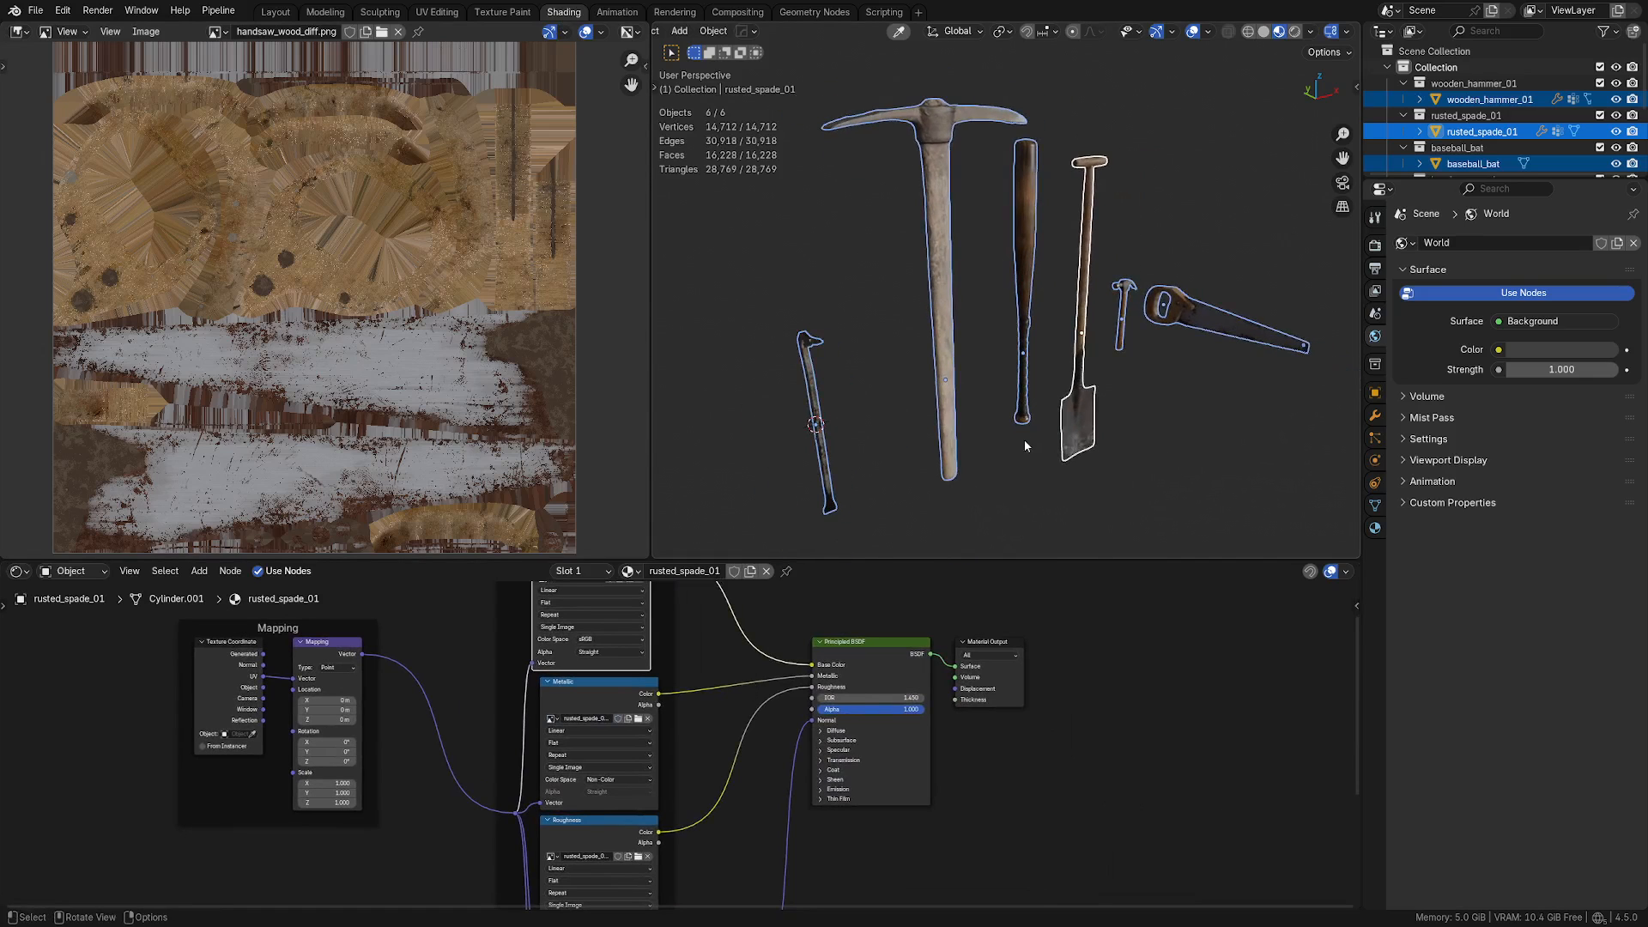
Step: Show the pickaxe's material nodes, leaving all objects deselected
{"action": "left_click", "coordinate": [1001, 465]}
{"action": "left_click", "coordinate": [950, 433]}
{"action": "left_click", "coordinate": [1156, 473]}
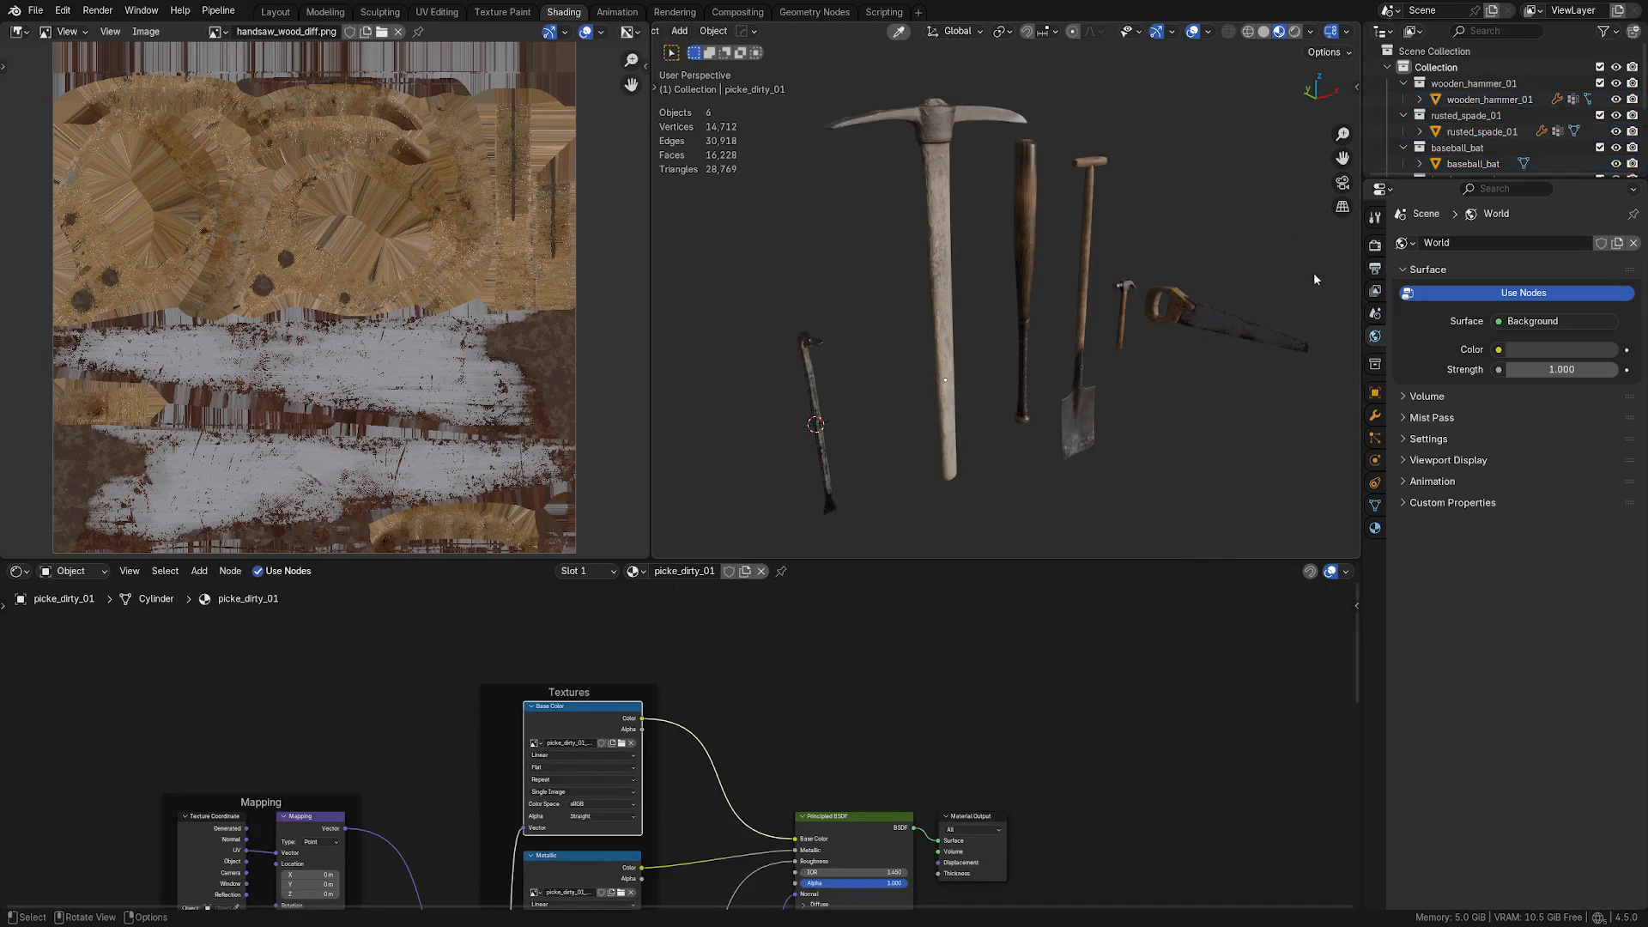
Step: Collapse the SimpleBake settings in the render properties and set the render engine to Cycles
{"action": "left_click", "coordinate": [1375, 245]}
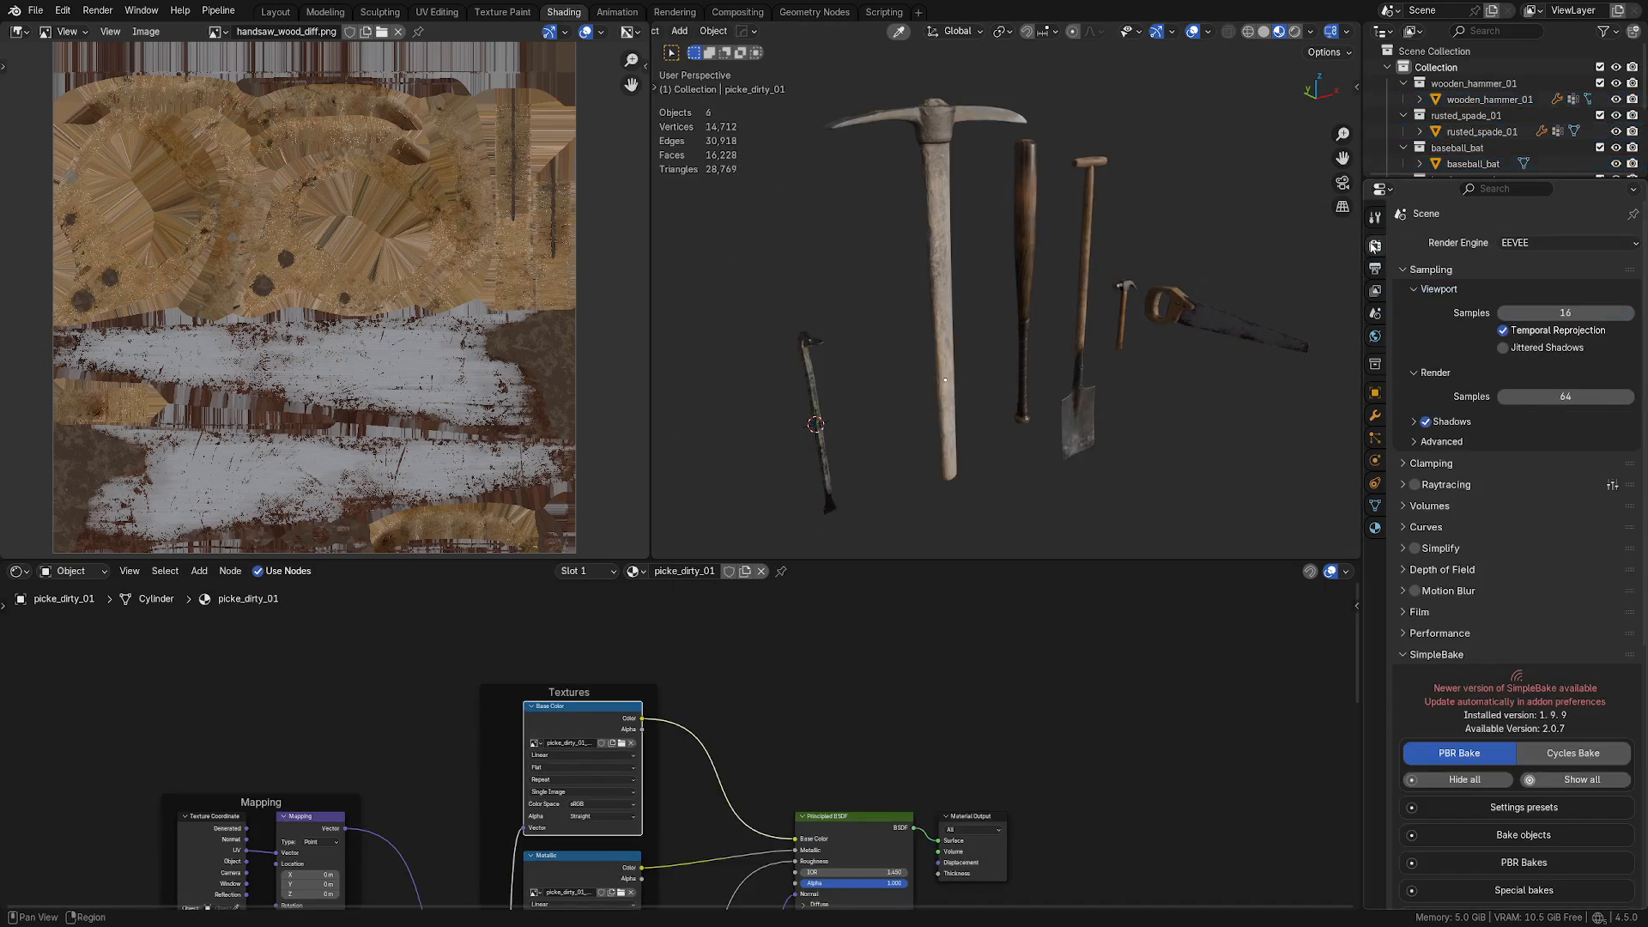
{"action": "left_click", "coordinate": [1439, 660]}
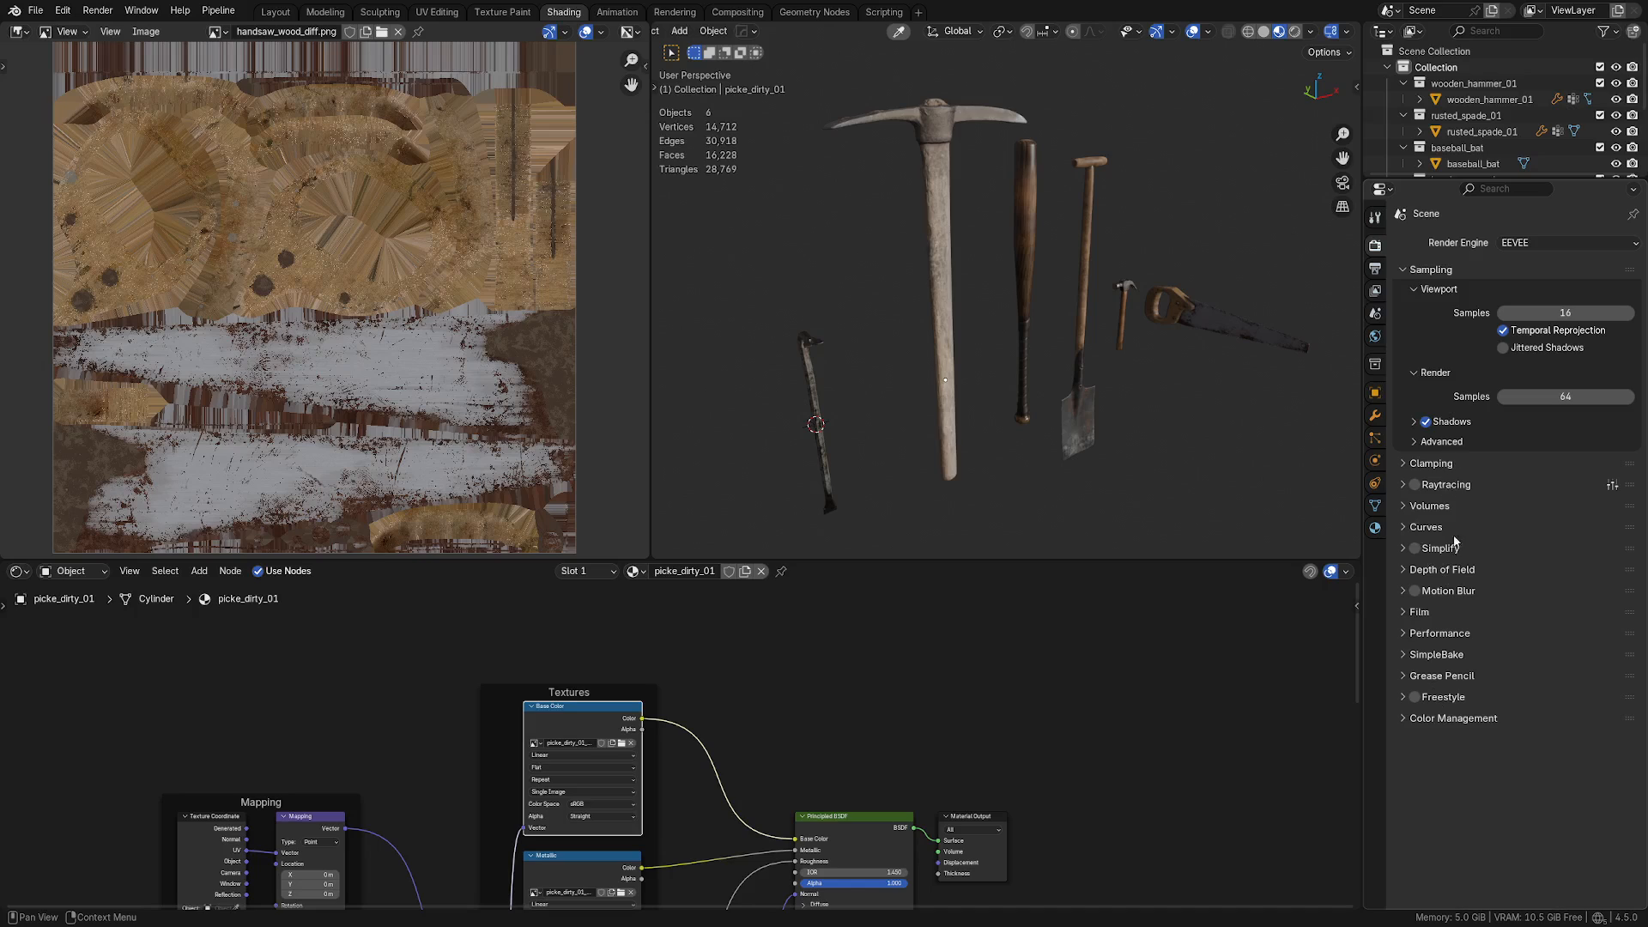
{"action": "left_click", "coordinate": [1567, 243]}
{"action": "left_click", "coordinate": [1545, 297]}
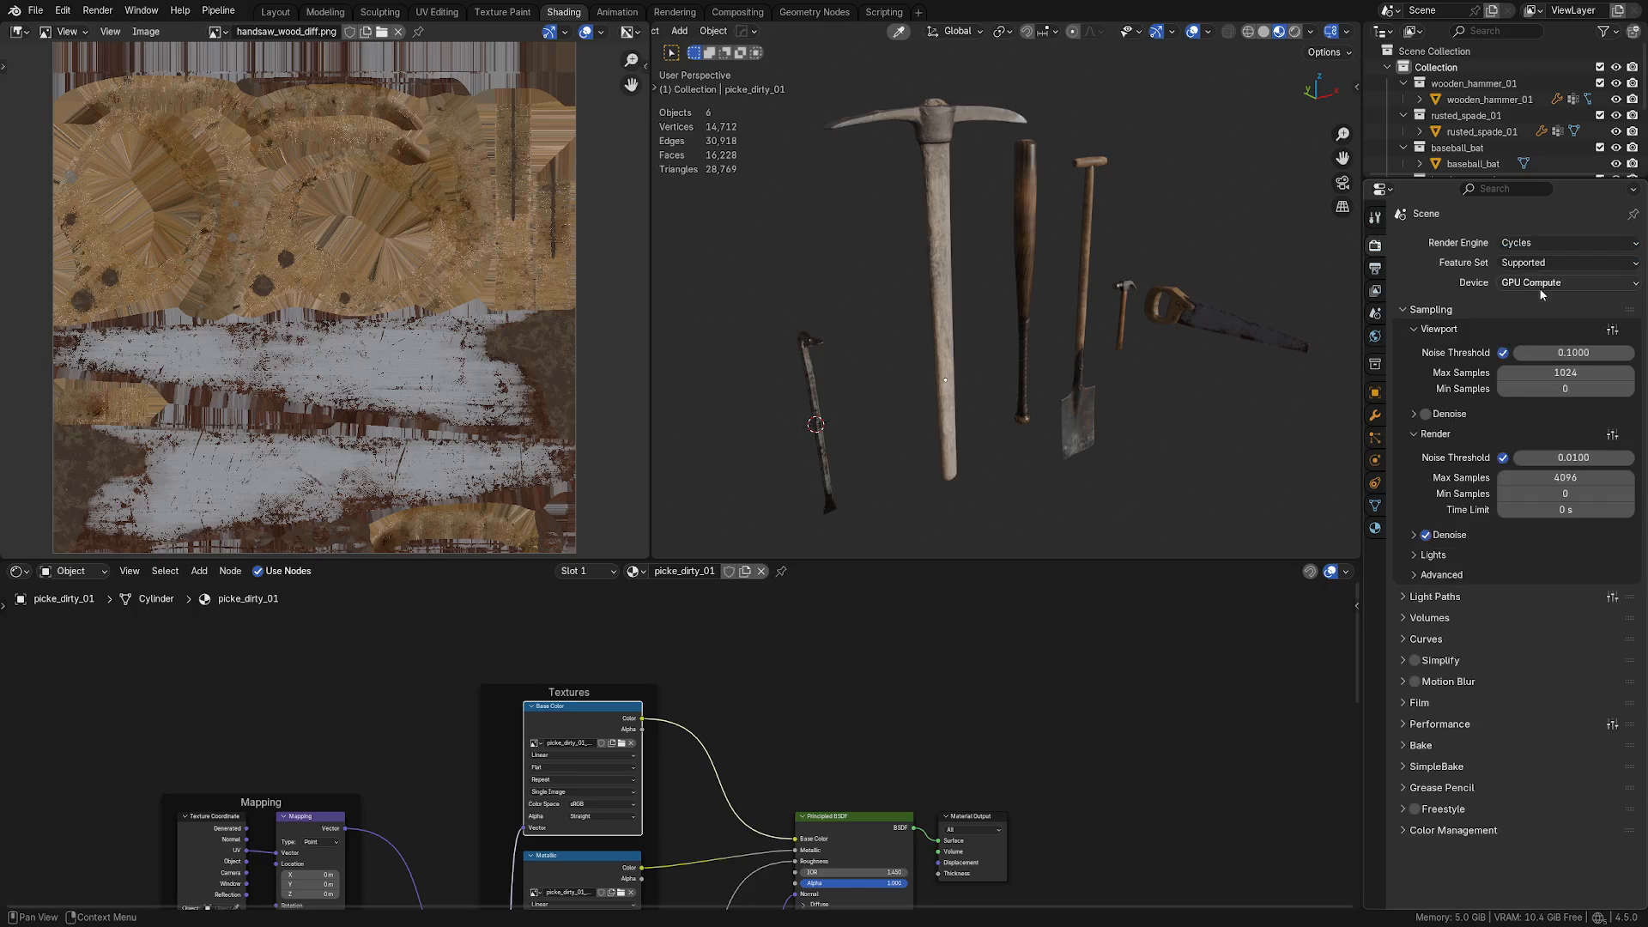
Step: Review the built-in Bake settings and the available bake types, leaving the type unchanged
{"action": "left_click", "coordinate": [1457, 746]}
{"action": "scroll", "coordinate": [1450, 738], "scroll_direction": "down", "scroll_amount": 8}
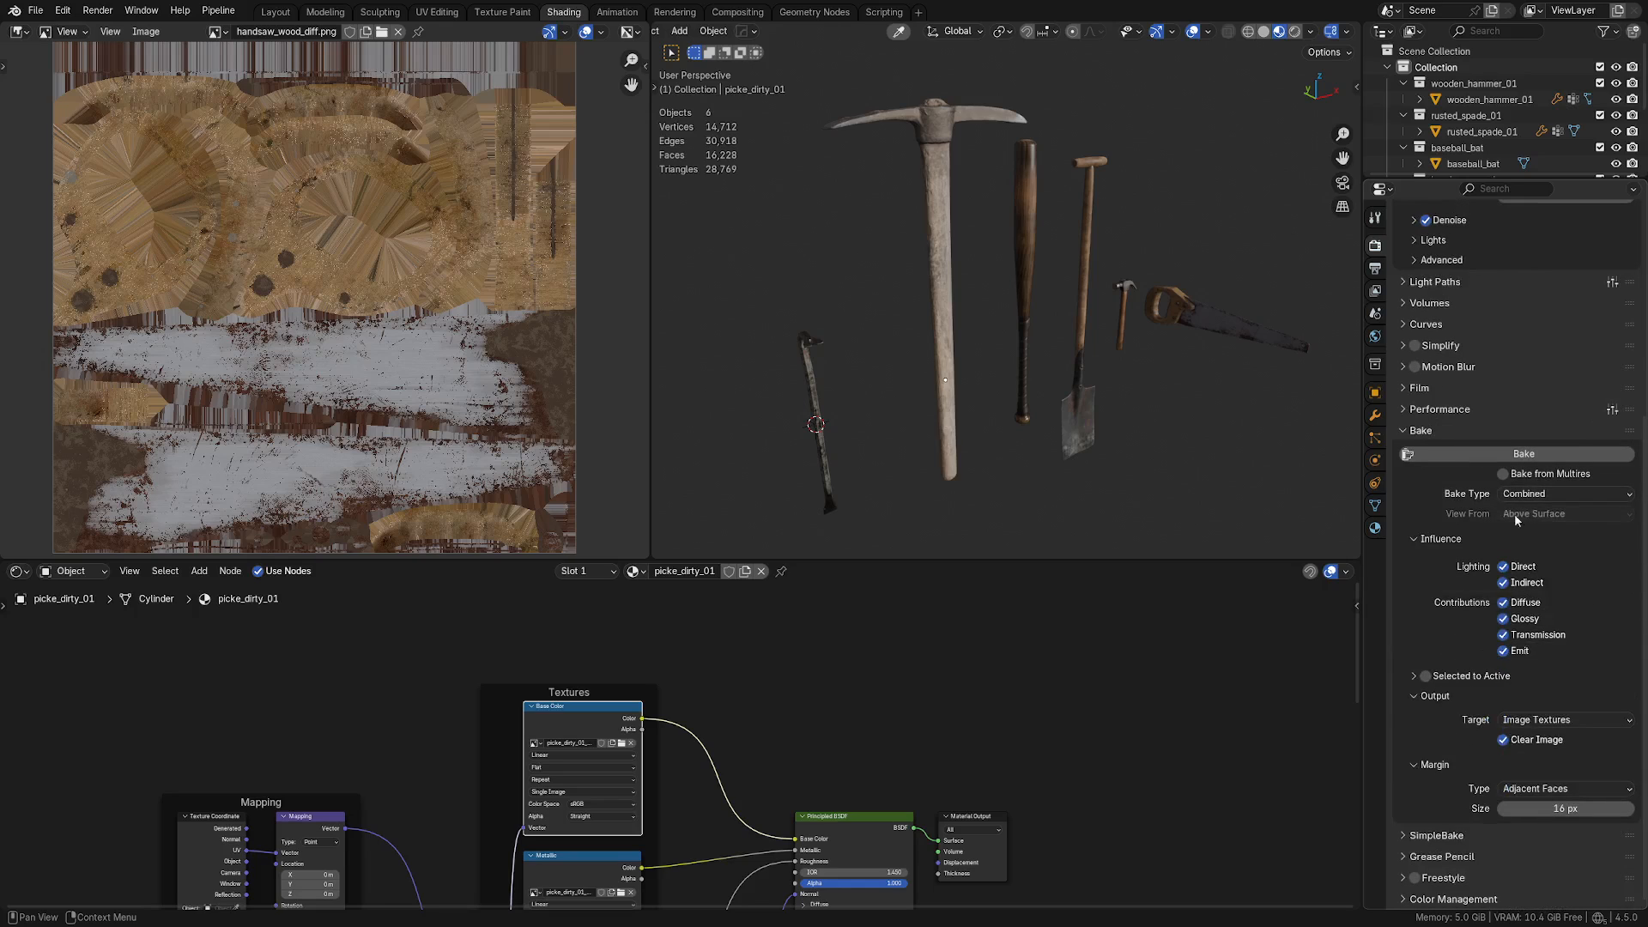
{"action": "left_click", "coordinate": [1532, 497]}
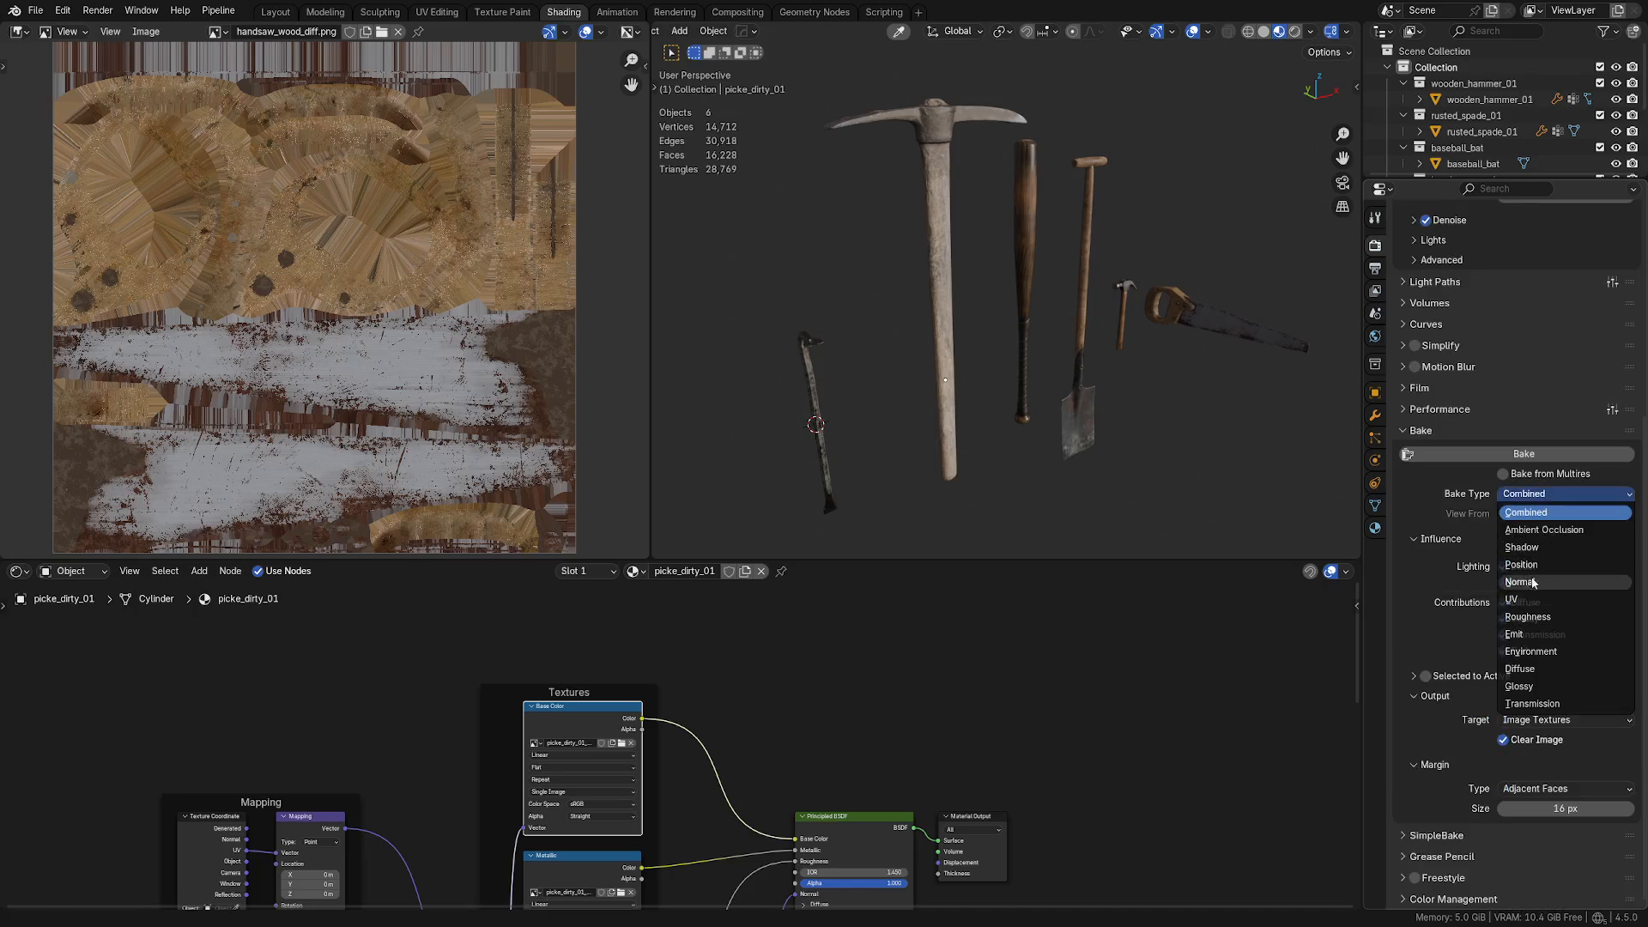
{"action": "left_click", "coordinate": [1417, 430]}
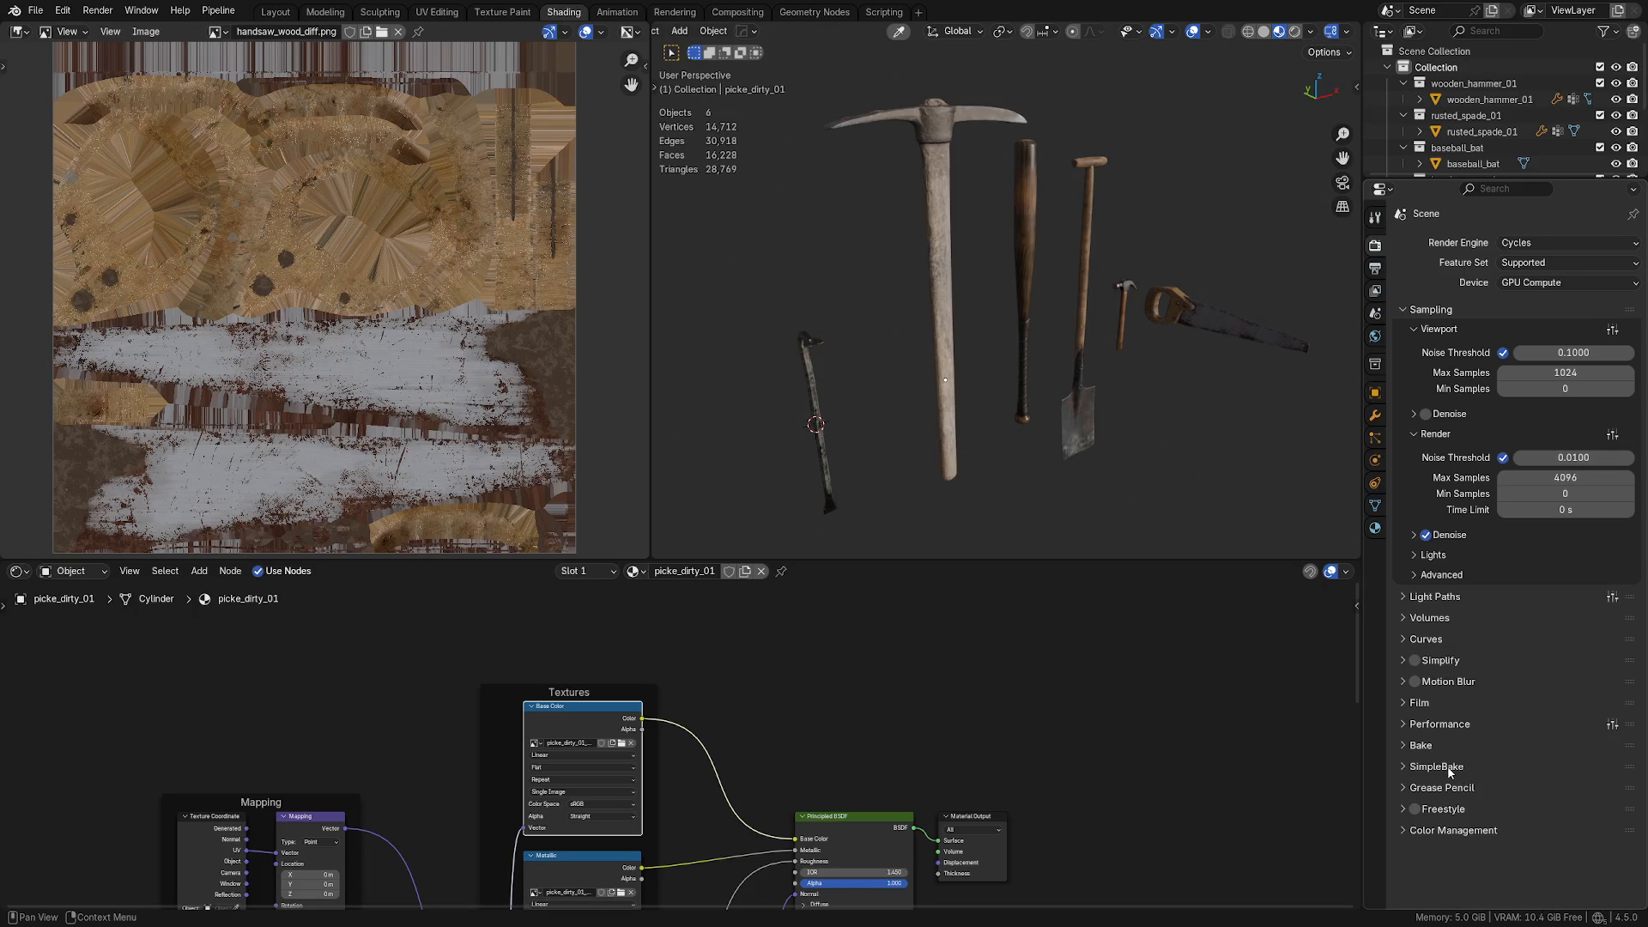
Step: Expand the SimpleBake settings and look over its PBR bake sections
{"action": "left_click", "coordinate": [1448, 766]}
{"action": "scroll", "coordinate": [1491, 740], "scroll_direction": "down", "scroll_amount": 5}
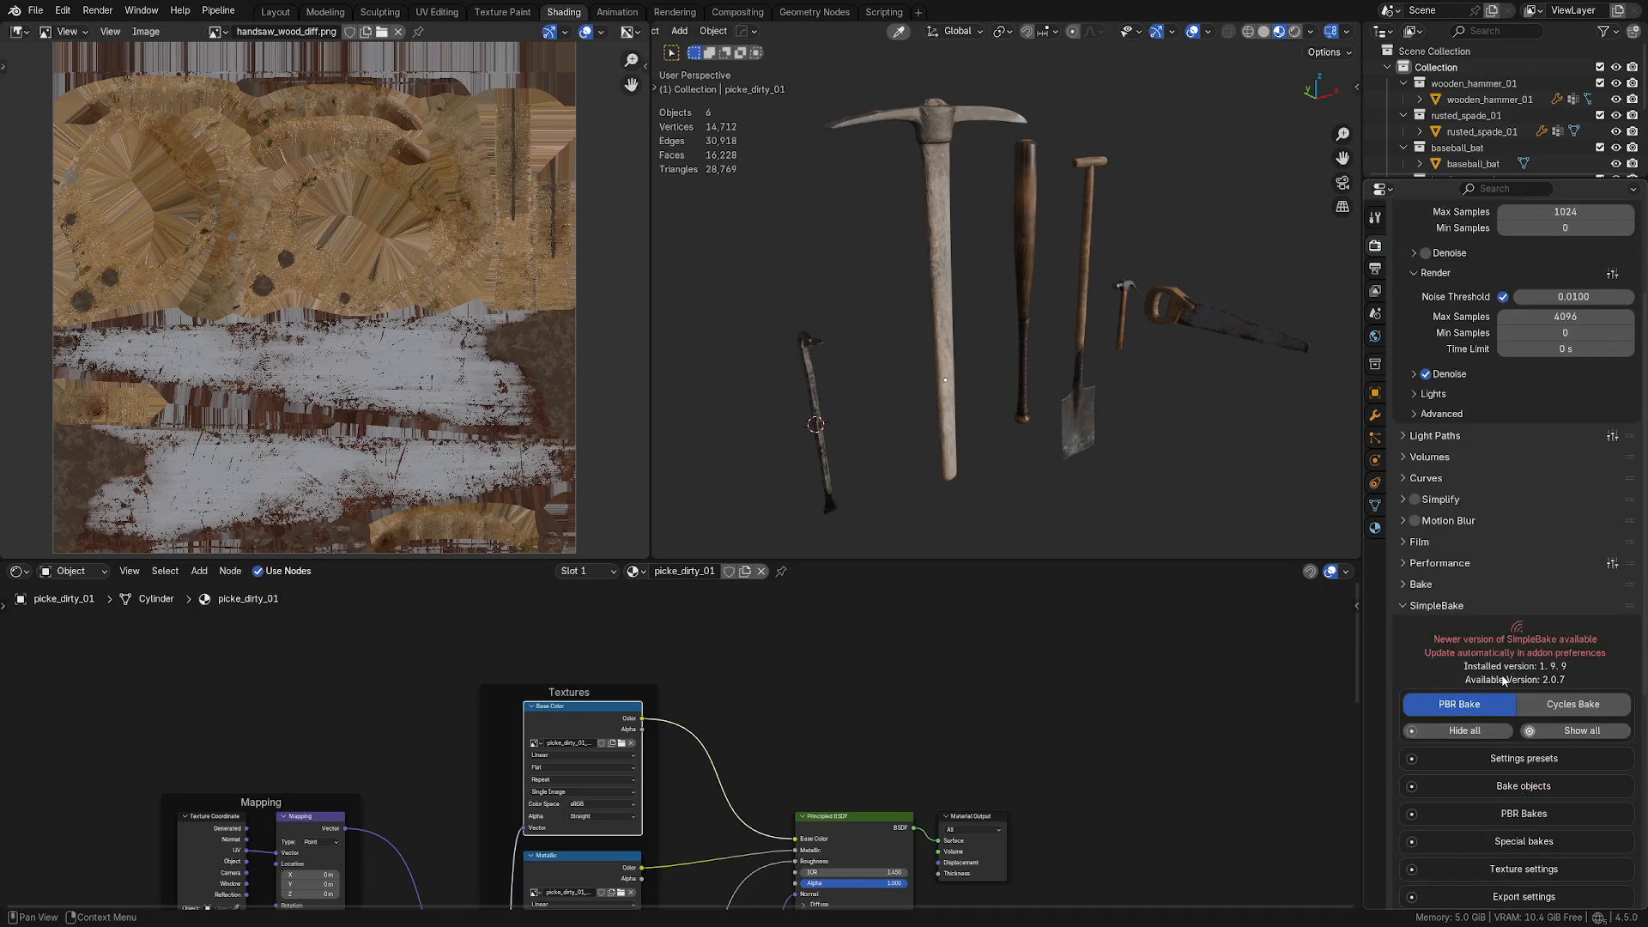
{"action": "scroll", "coordinate": [1556, 672], "scroll_direction": "down", "scroll_amount": 4}
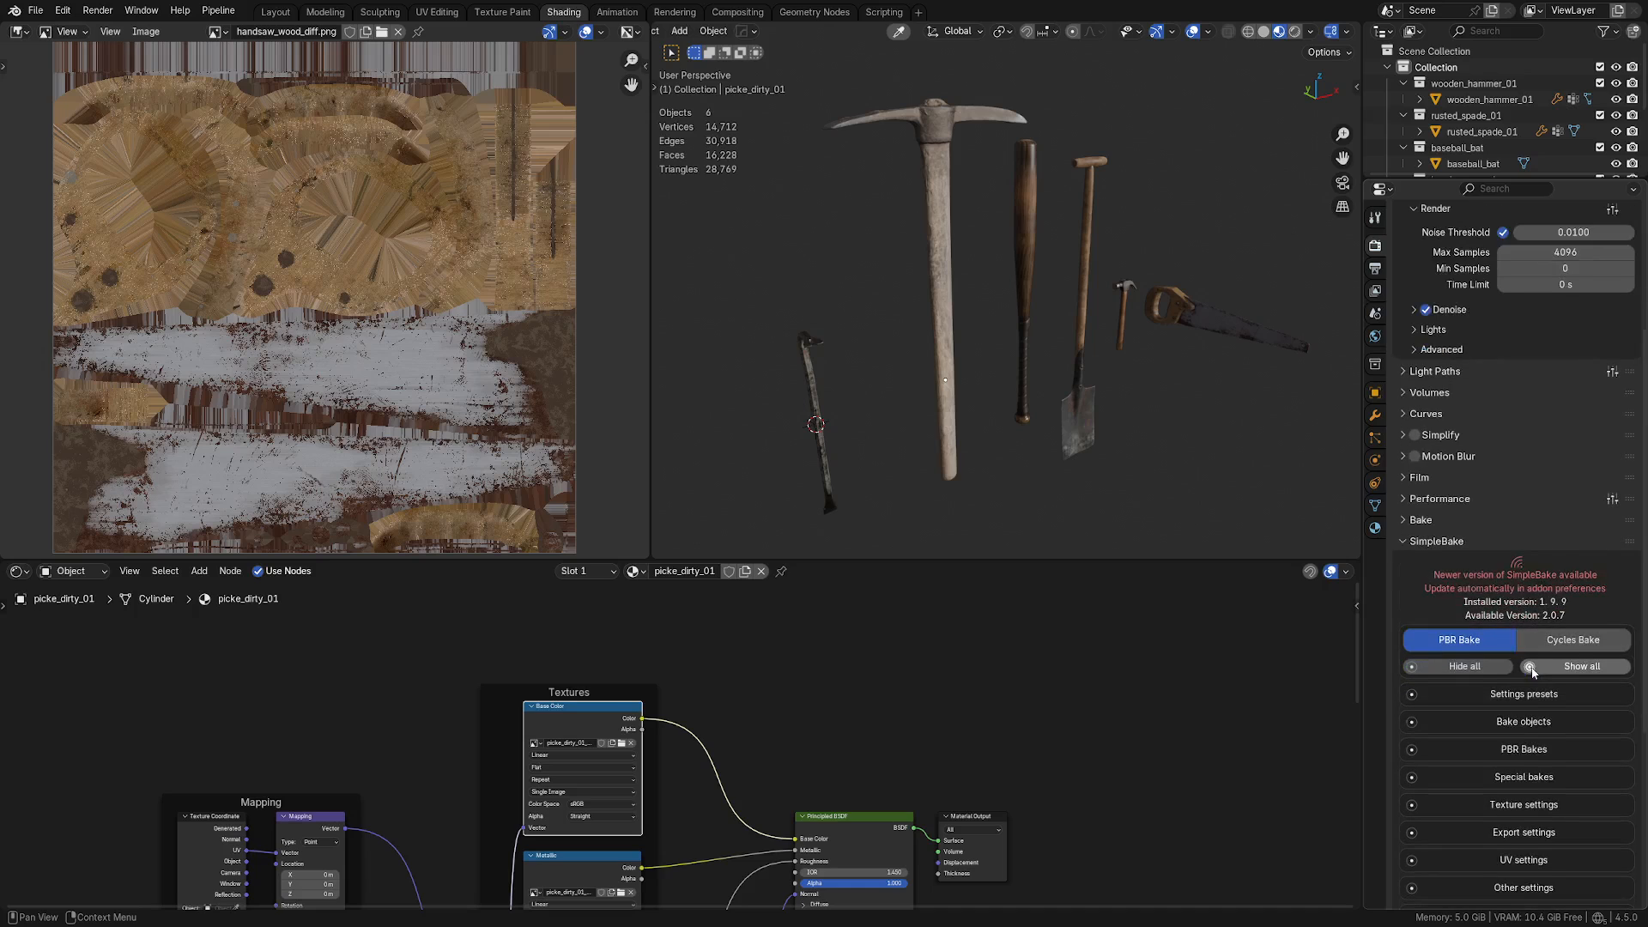
{"action": "scroll", "coordinate": [942, 404], "scroll_direction": "down", "scroll_amount": 2}
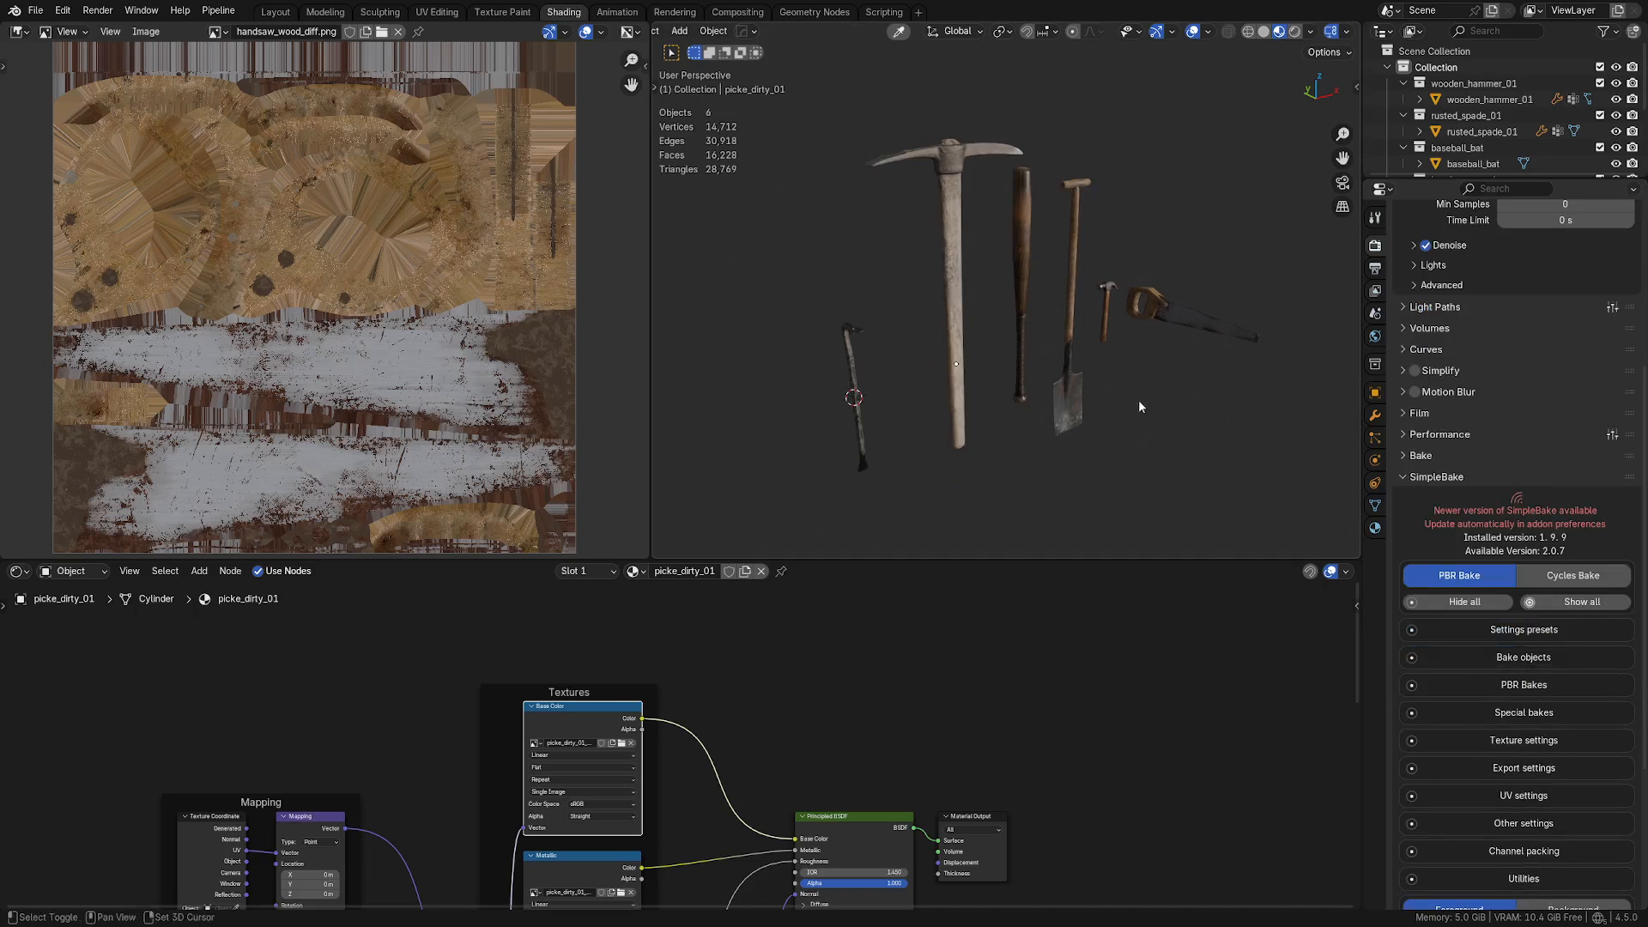
Step: Add all six tools to SimpleBake's bake objects list and clear the viewport selection
{"action": "middle_click_drag", "start_coordinate": [1138, 399], "coordinate": [1033, 373], "text": "shift"}
{"action": "scroll", "coordinate": [1033, 373], "scroll_direction": "down", "scroll_amount": 1}
{"action": "left_click", "coordinate": [810, 359]}
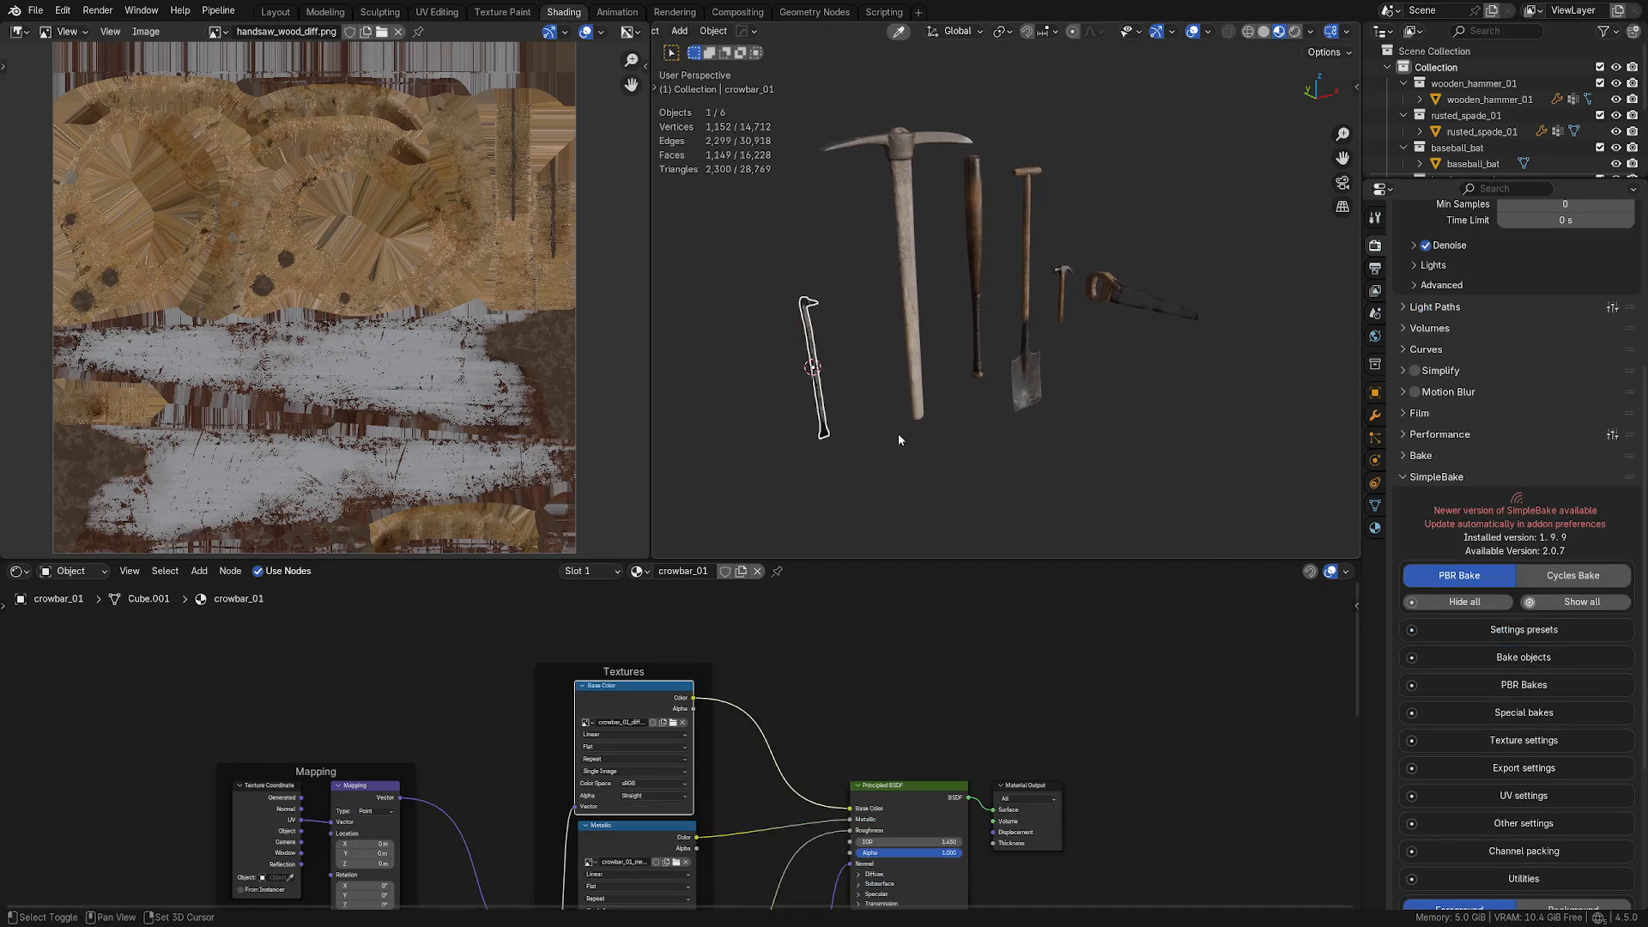
{"action": "key", "text": "a"}
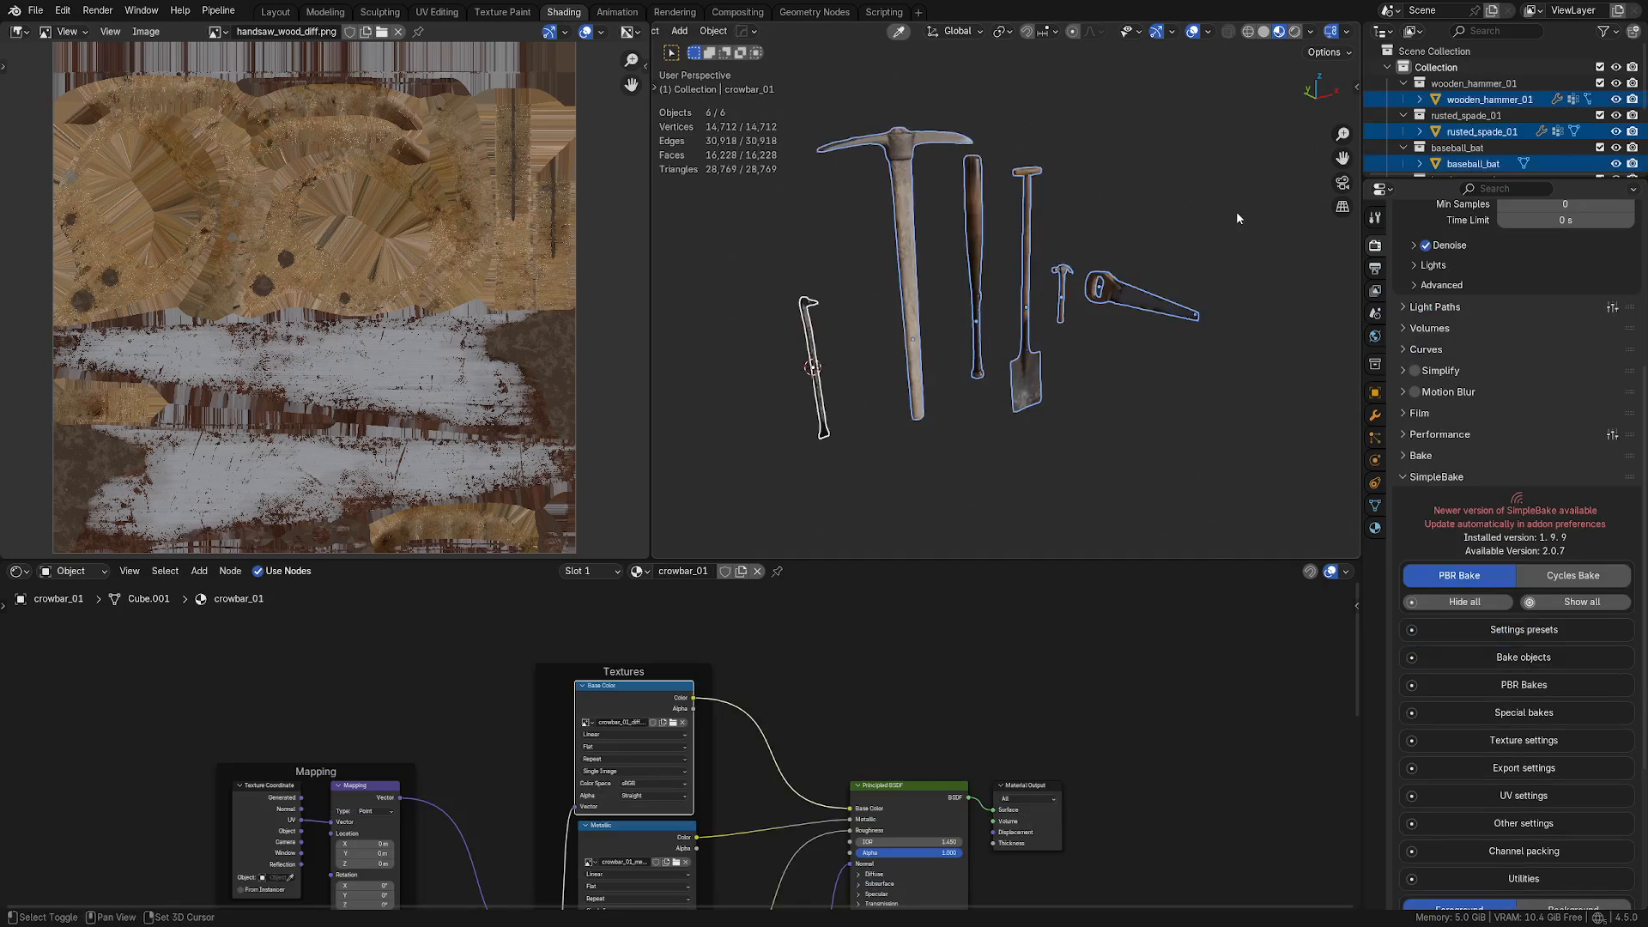
{"action": "left_click", "coordinate": [1415, 657]}
{"action": "scroll", "coordinate": [1420, 668], "scroll_direction": "down", "scroll_amount": 3}
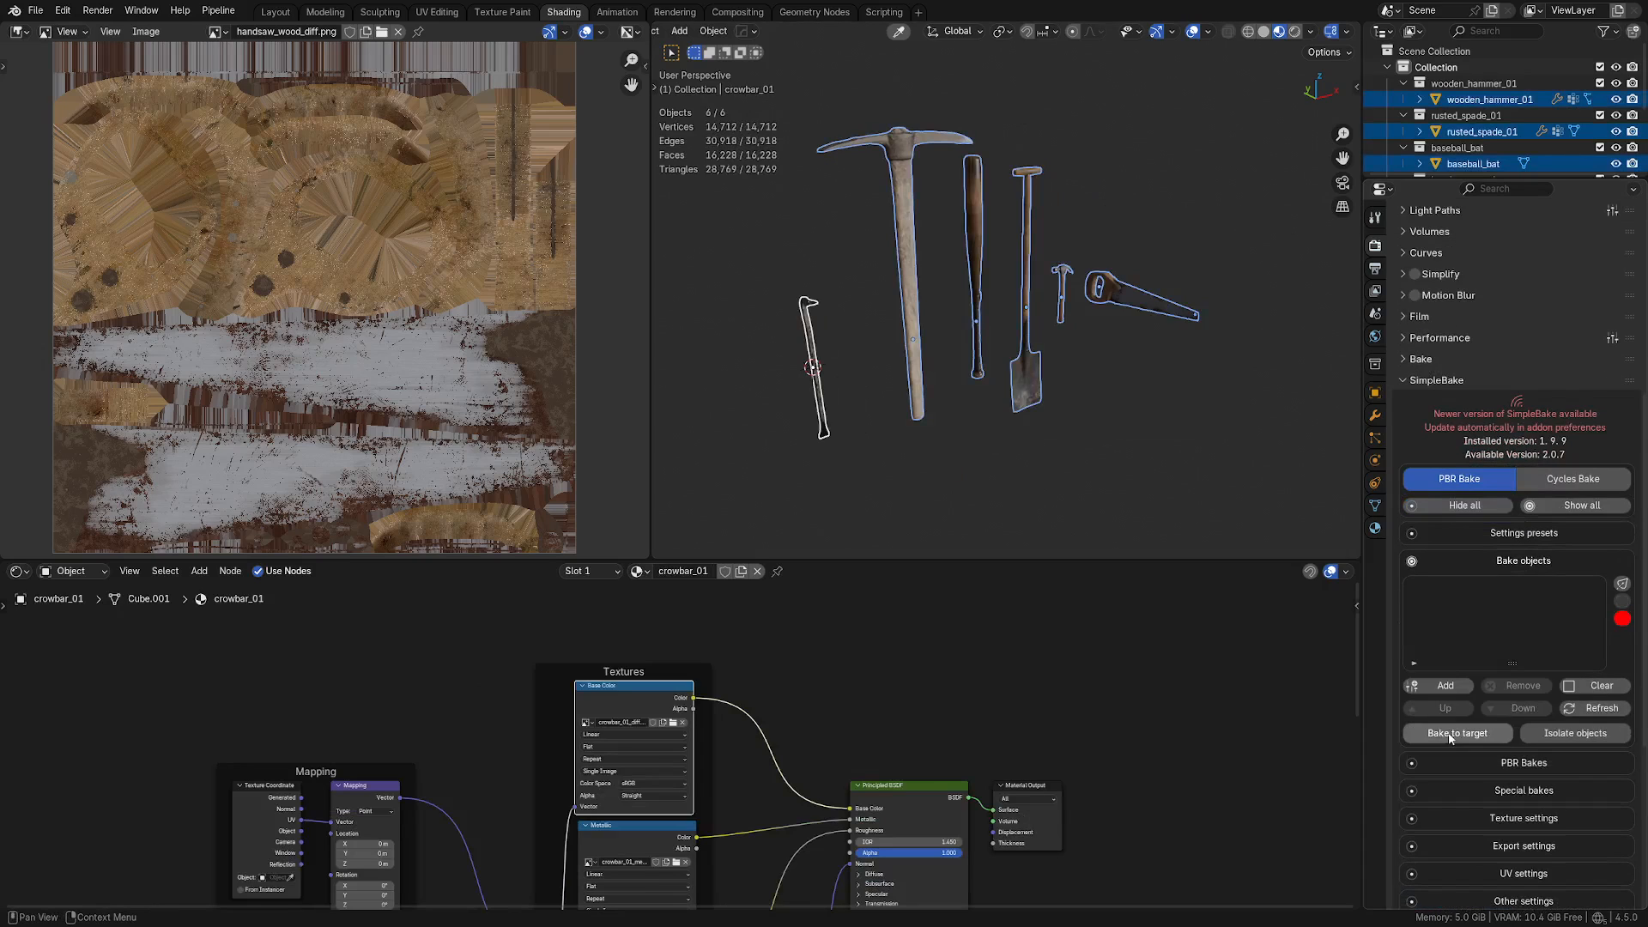
{"action": "left_click", "coordinate": [1449, 688]}
{"action": "left_click", "coordinate": [1127, 483]}
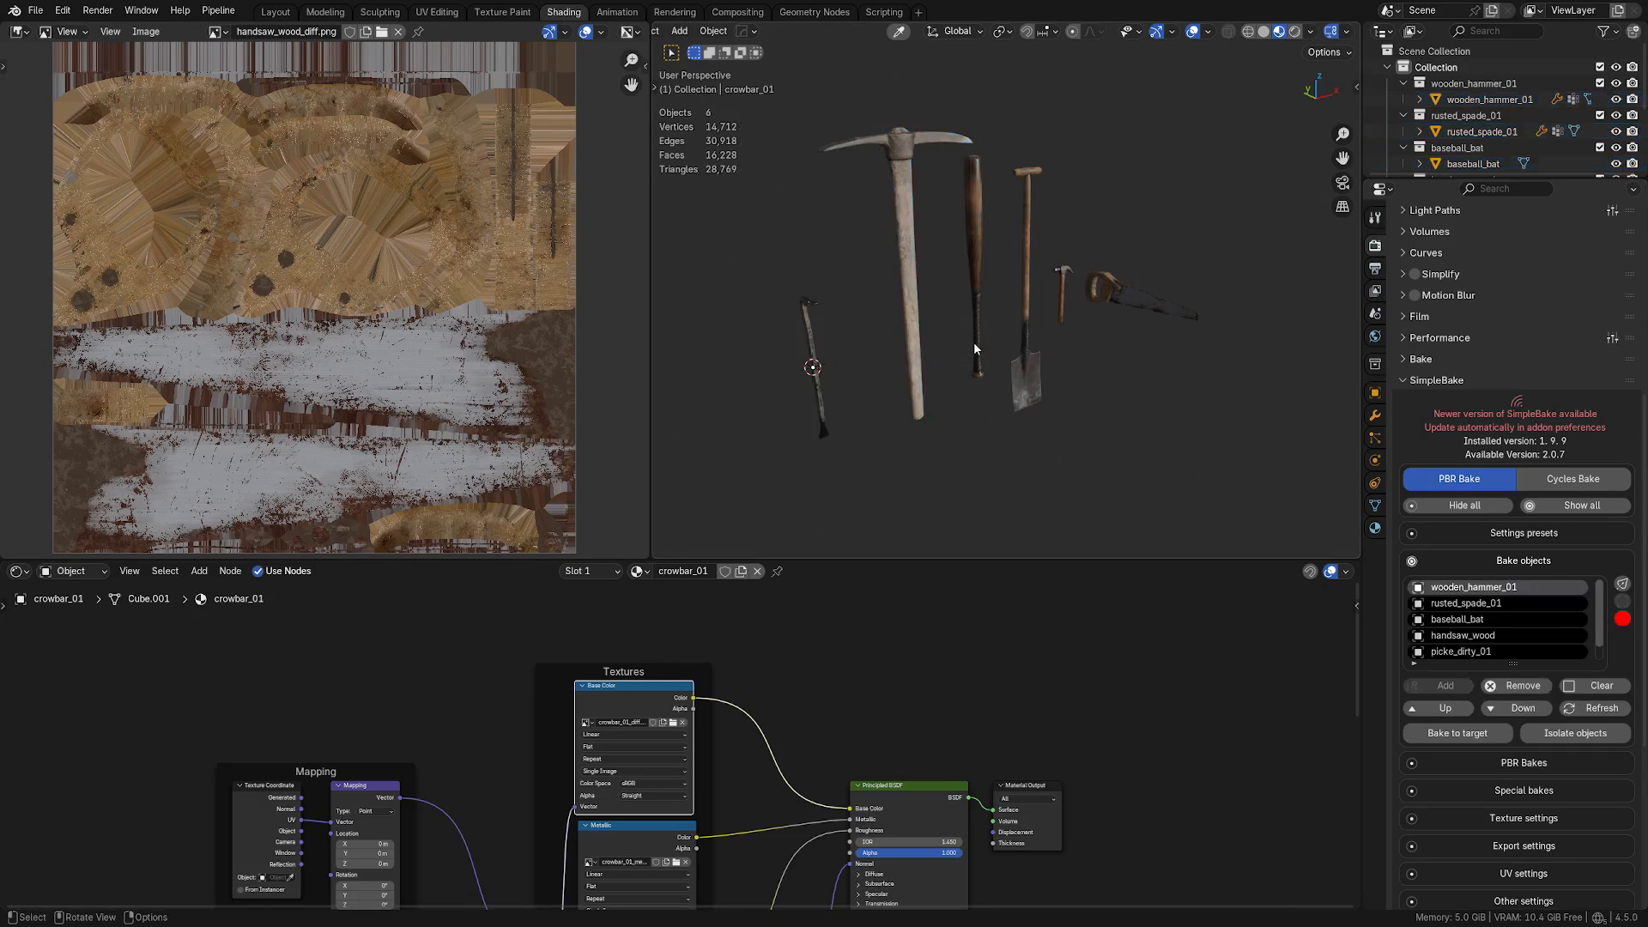
{"action": "scroll", "coordinate": [1507, 656], "scroll_direction": "down", "scroll_amount": 1}
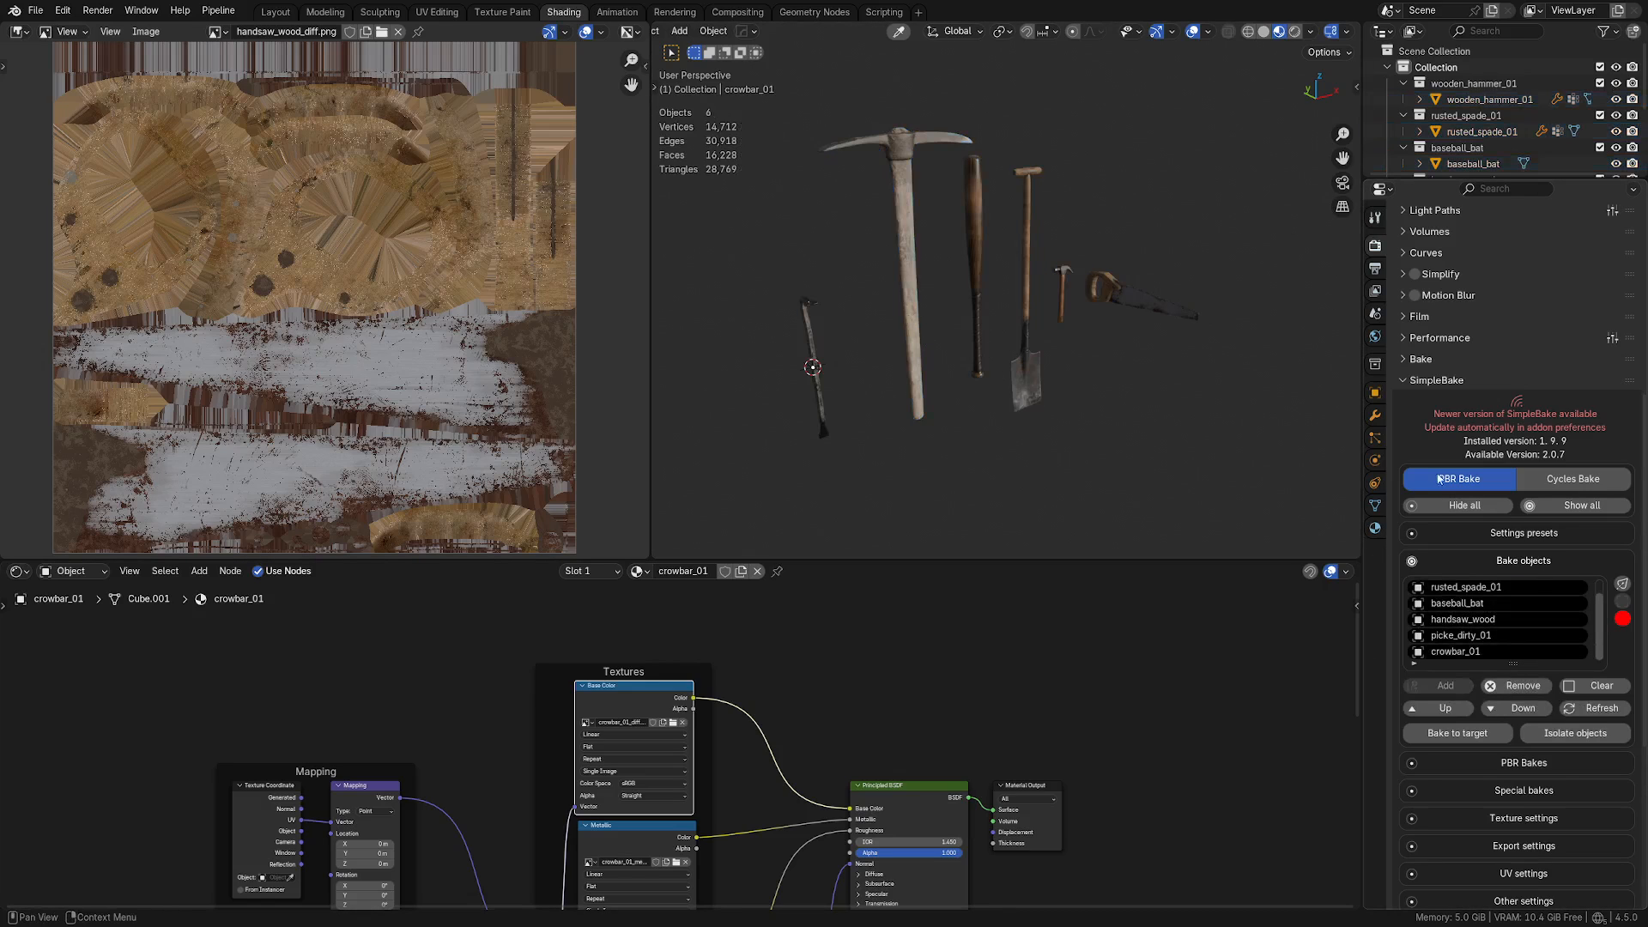
Step: Set the PBR bakes to Diffuse, Roughness/Glossy, Normal and Metalness
{"action": "scroll", "coordinate": [1431, 407], "scroll_direction": "down", "scroll_amount": 9}
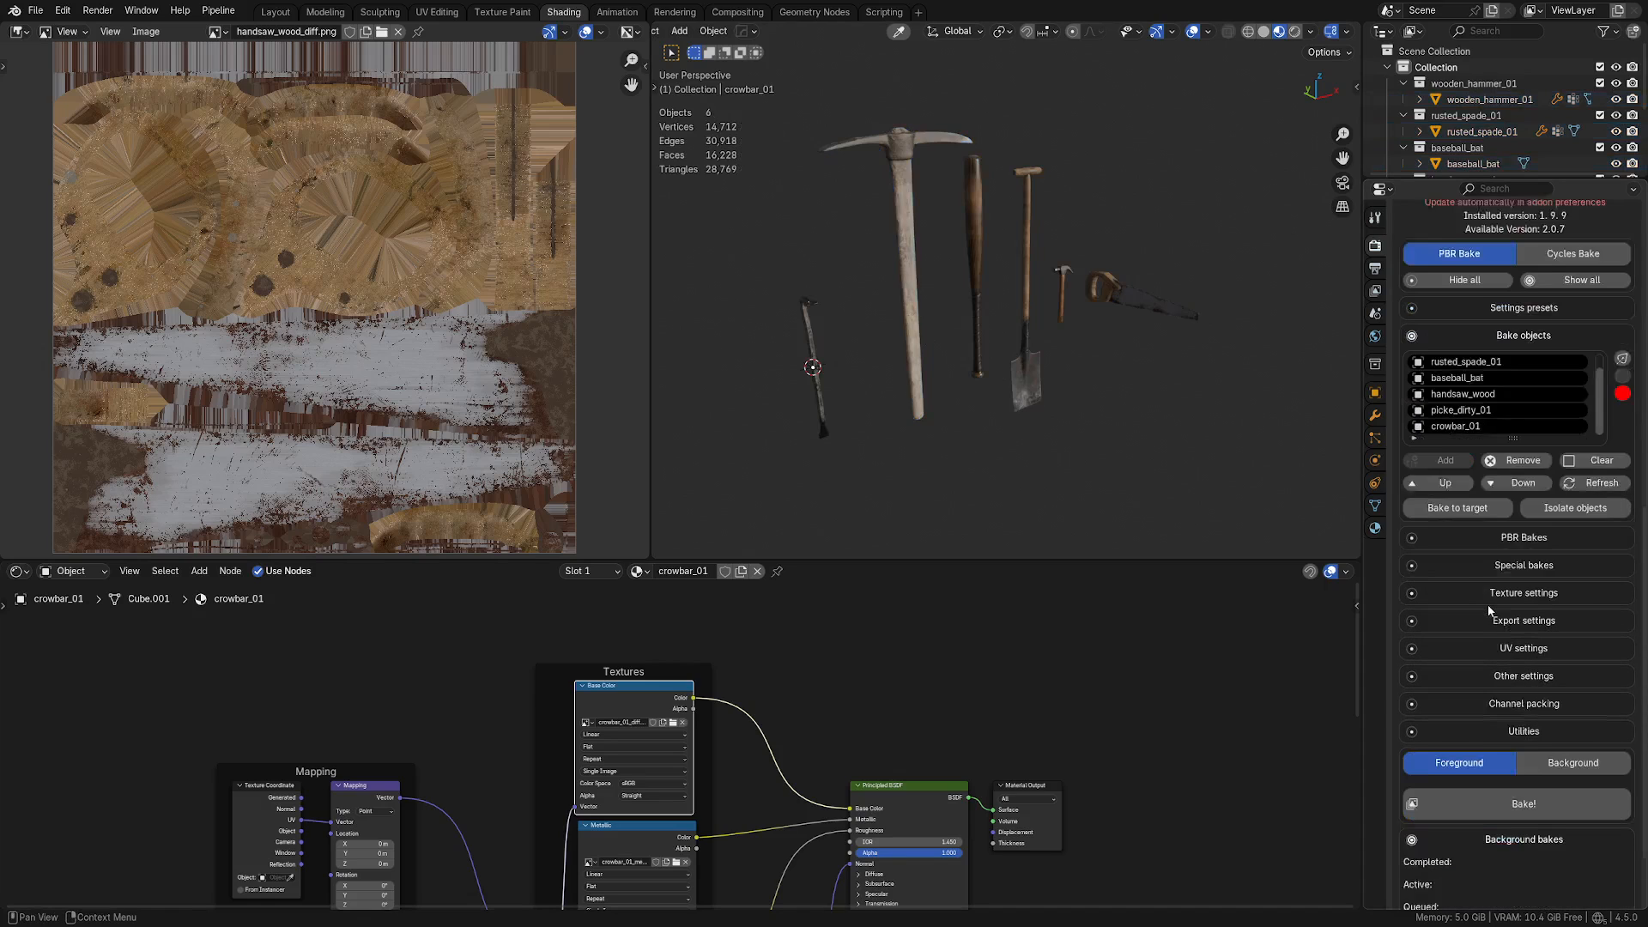
{"action": "left_click", "coordinate": [1412, 458]}
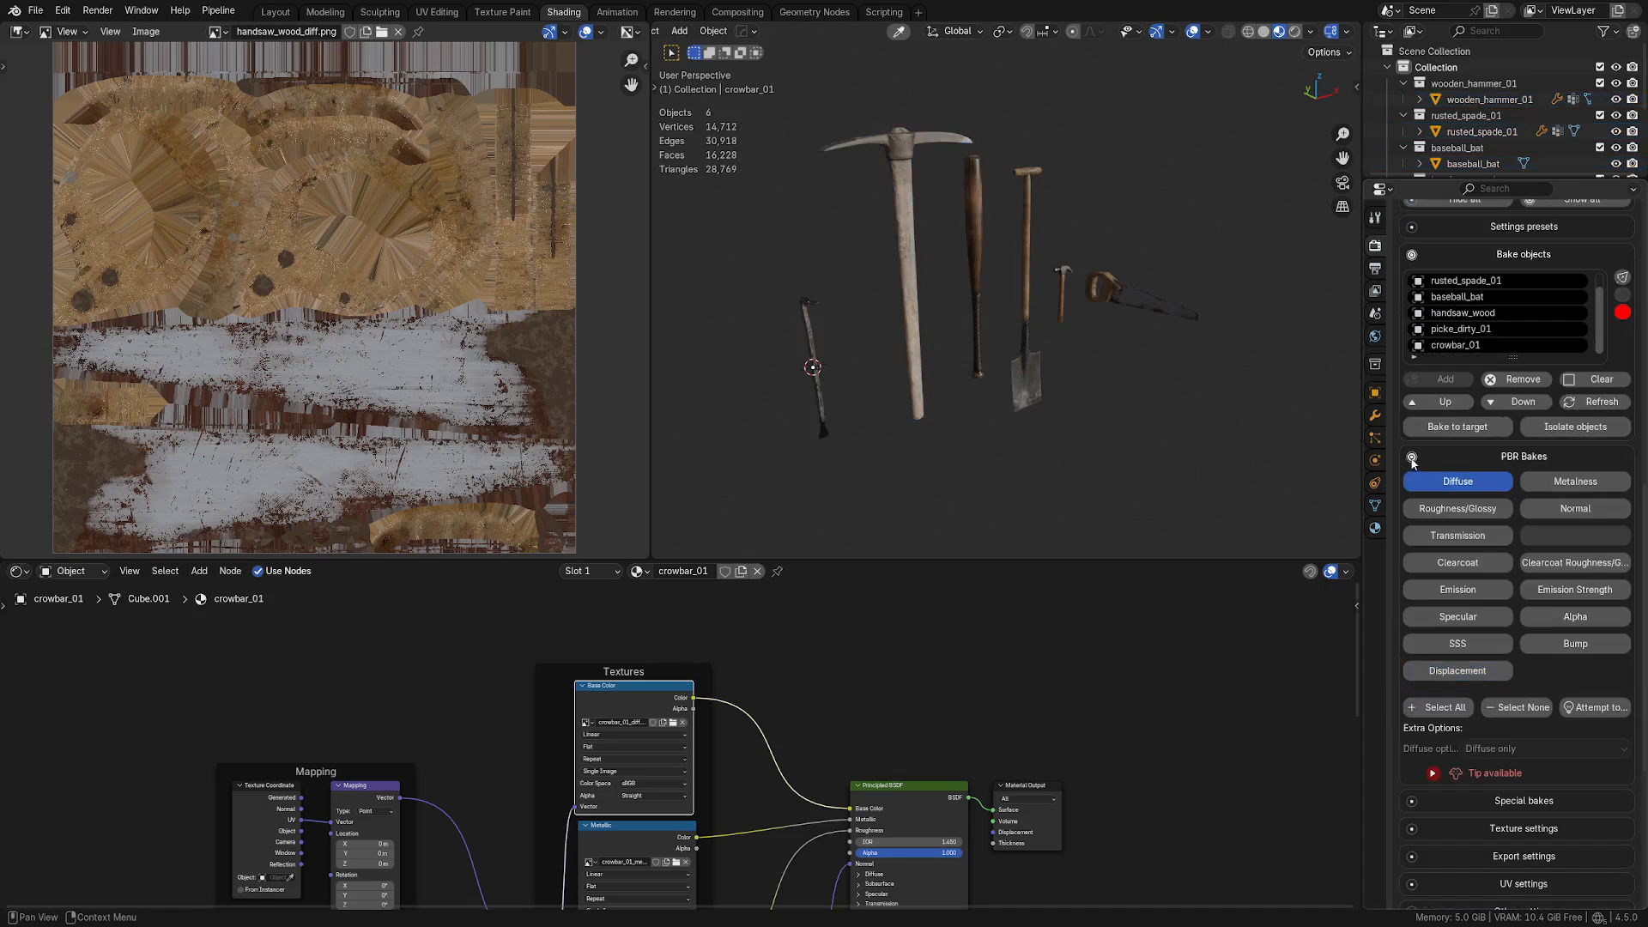
{"action": "left_click", "coordinate": [1457, 483]}
{"action": "left_click", "coordinate": [1467, 511]}
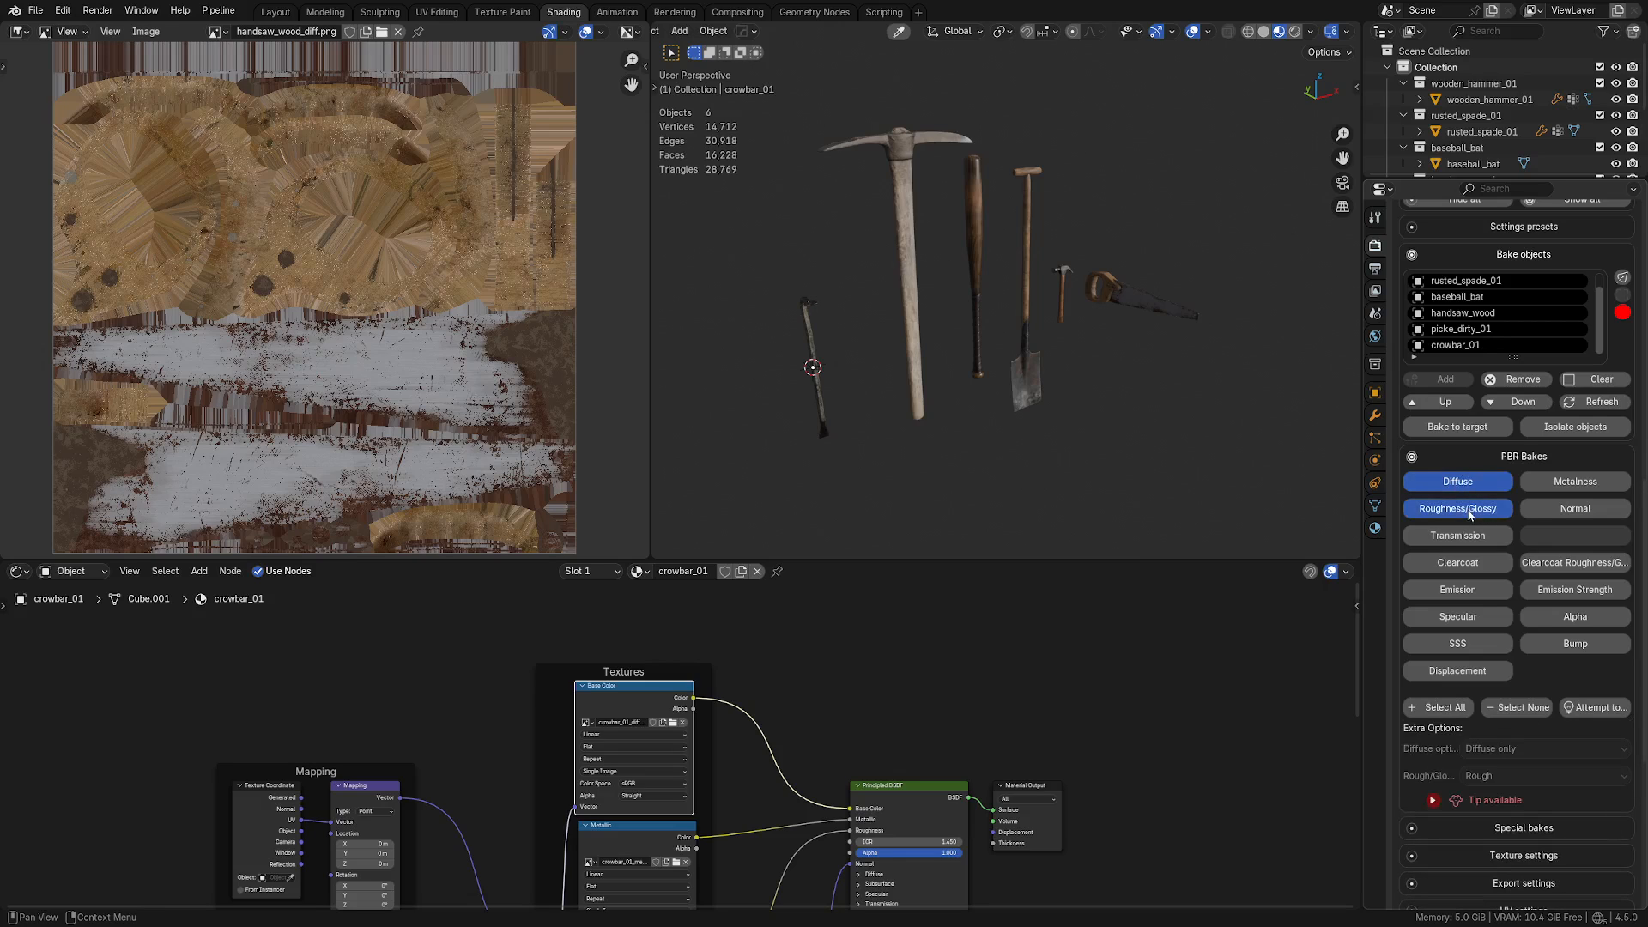
{"action": "left_click", "coordinate": [1576, 508]}
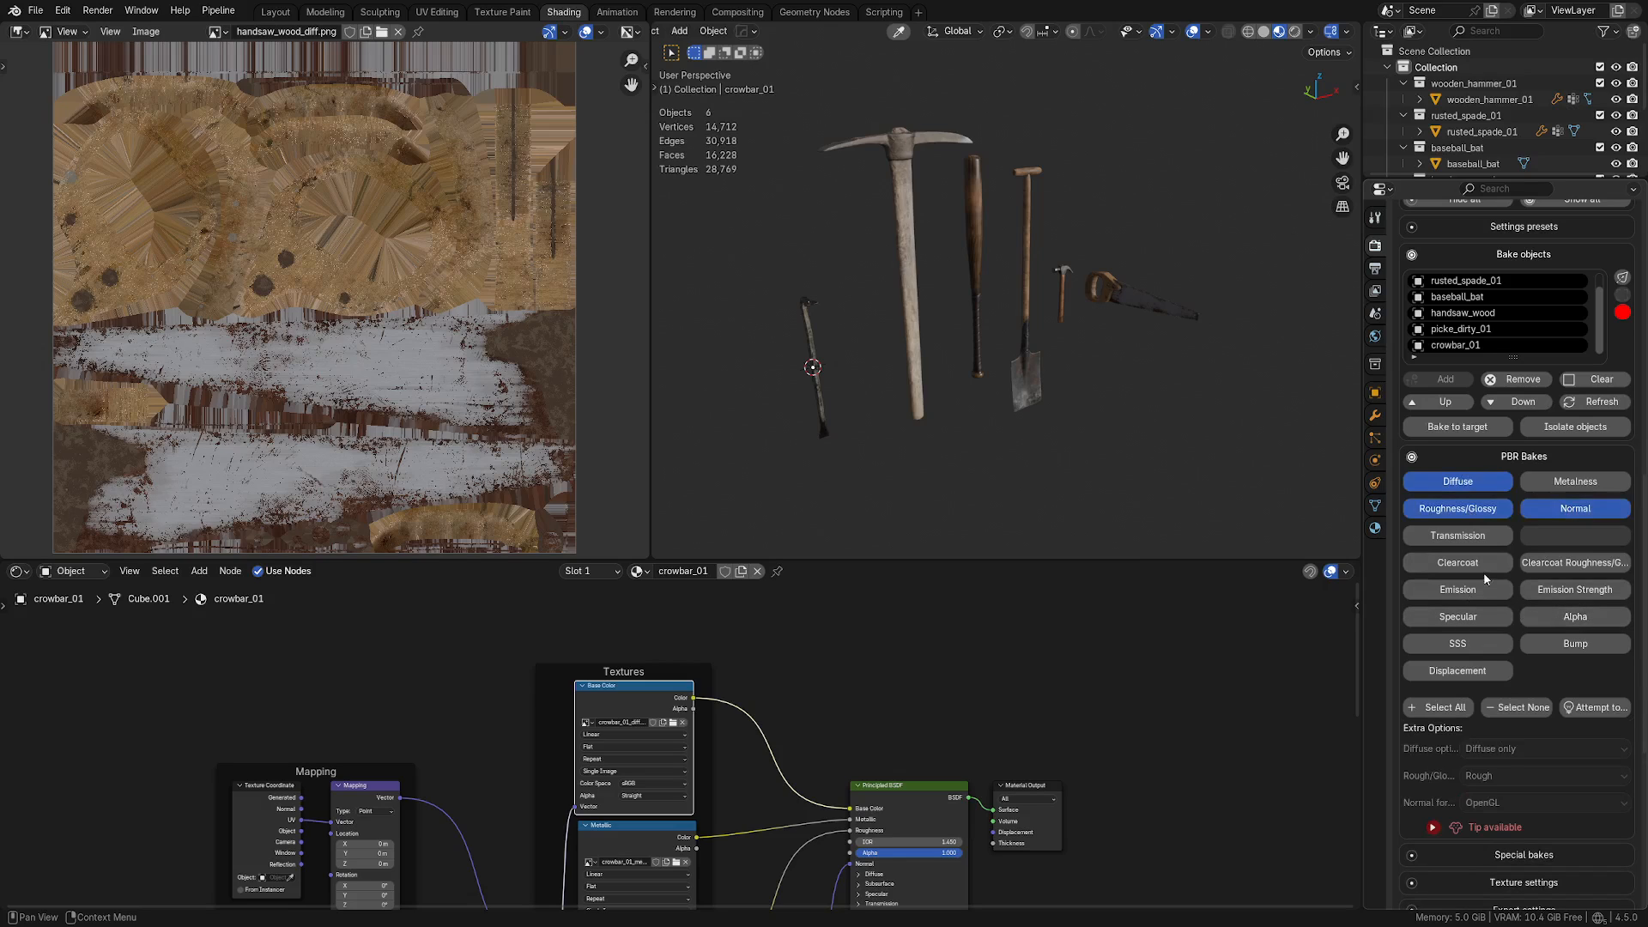
{"action": "left_click", "coordinate": [1558, 483]}
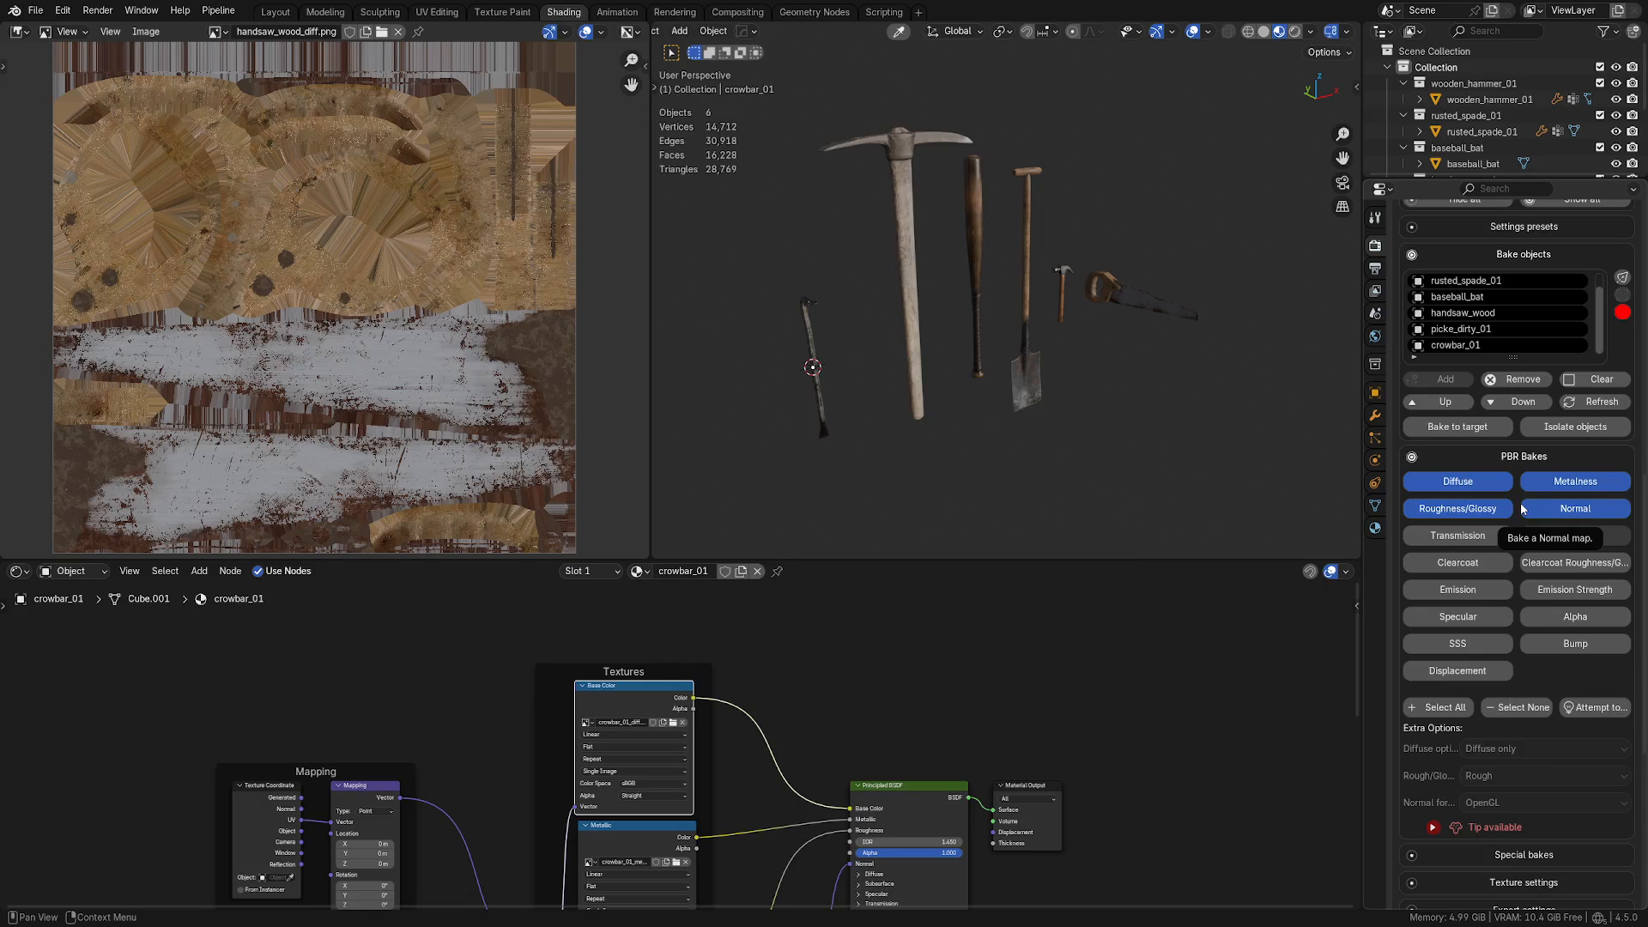
Step: Look over the special bake types without enabling any, and collapse the Special bakes and PBR Bakes sections
{"action": "scroll", "coordinate": [1480, 752], "scroll_direction": "down", "scroll_amount": 4}
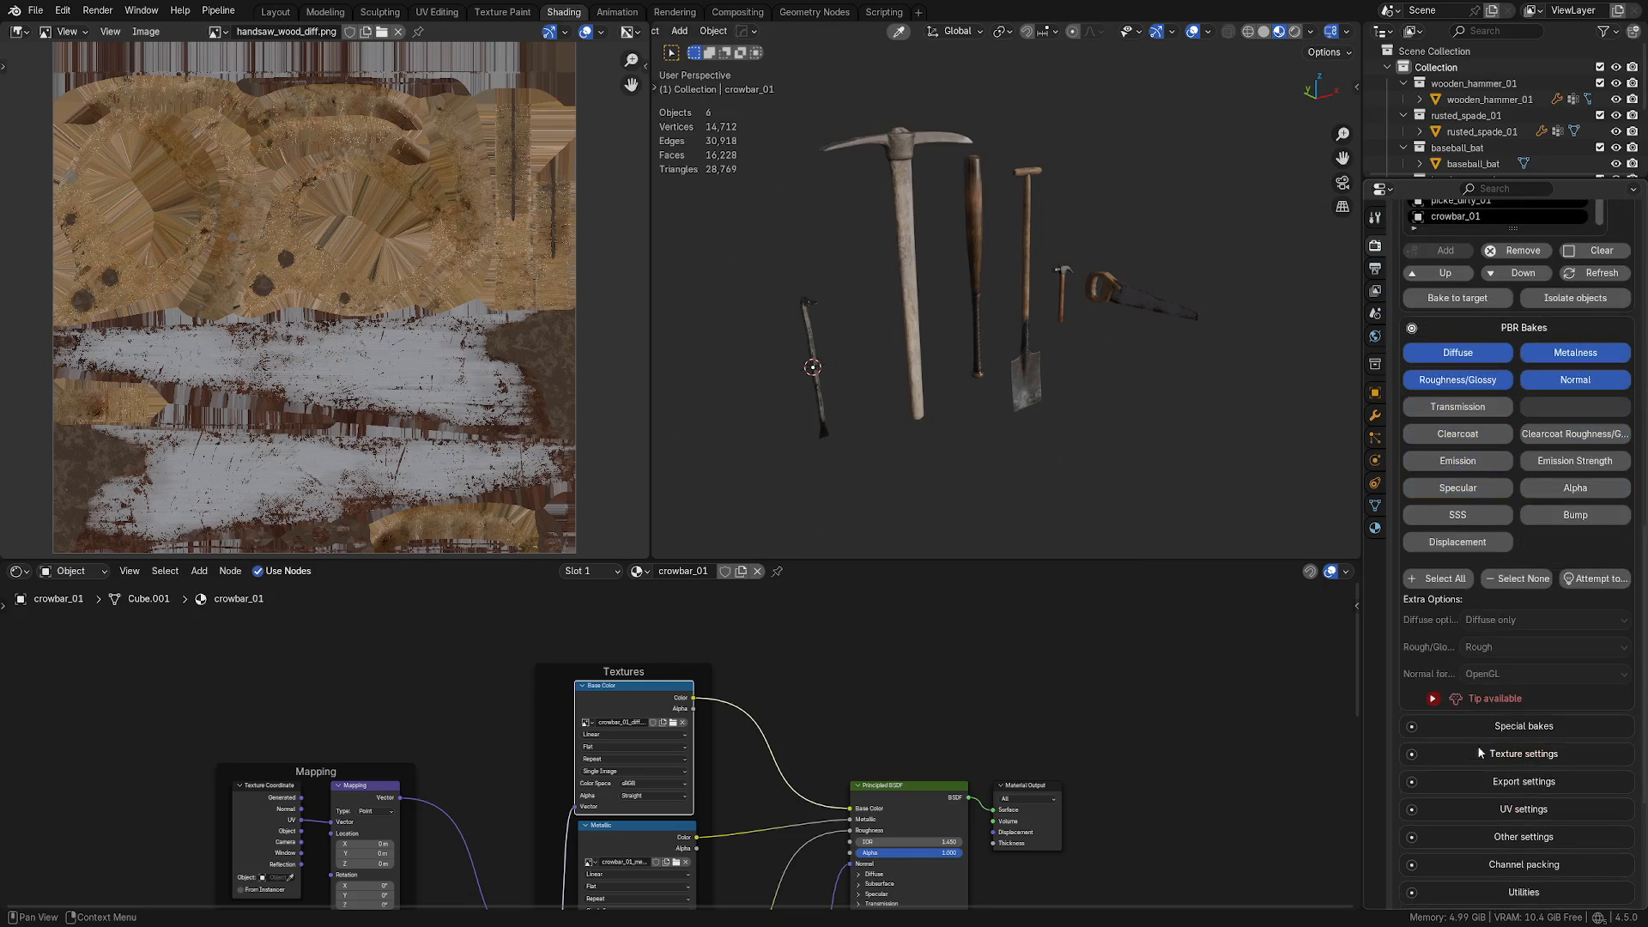
{"action": "left_click", "coordinate": [1417, 729]}
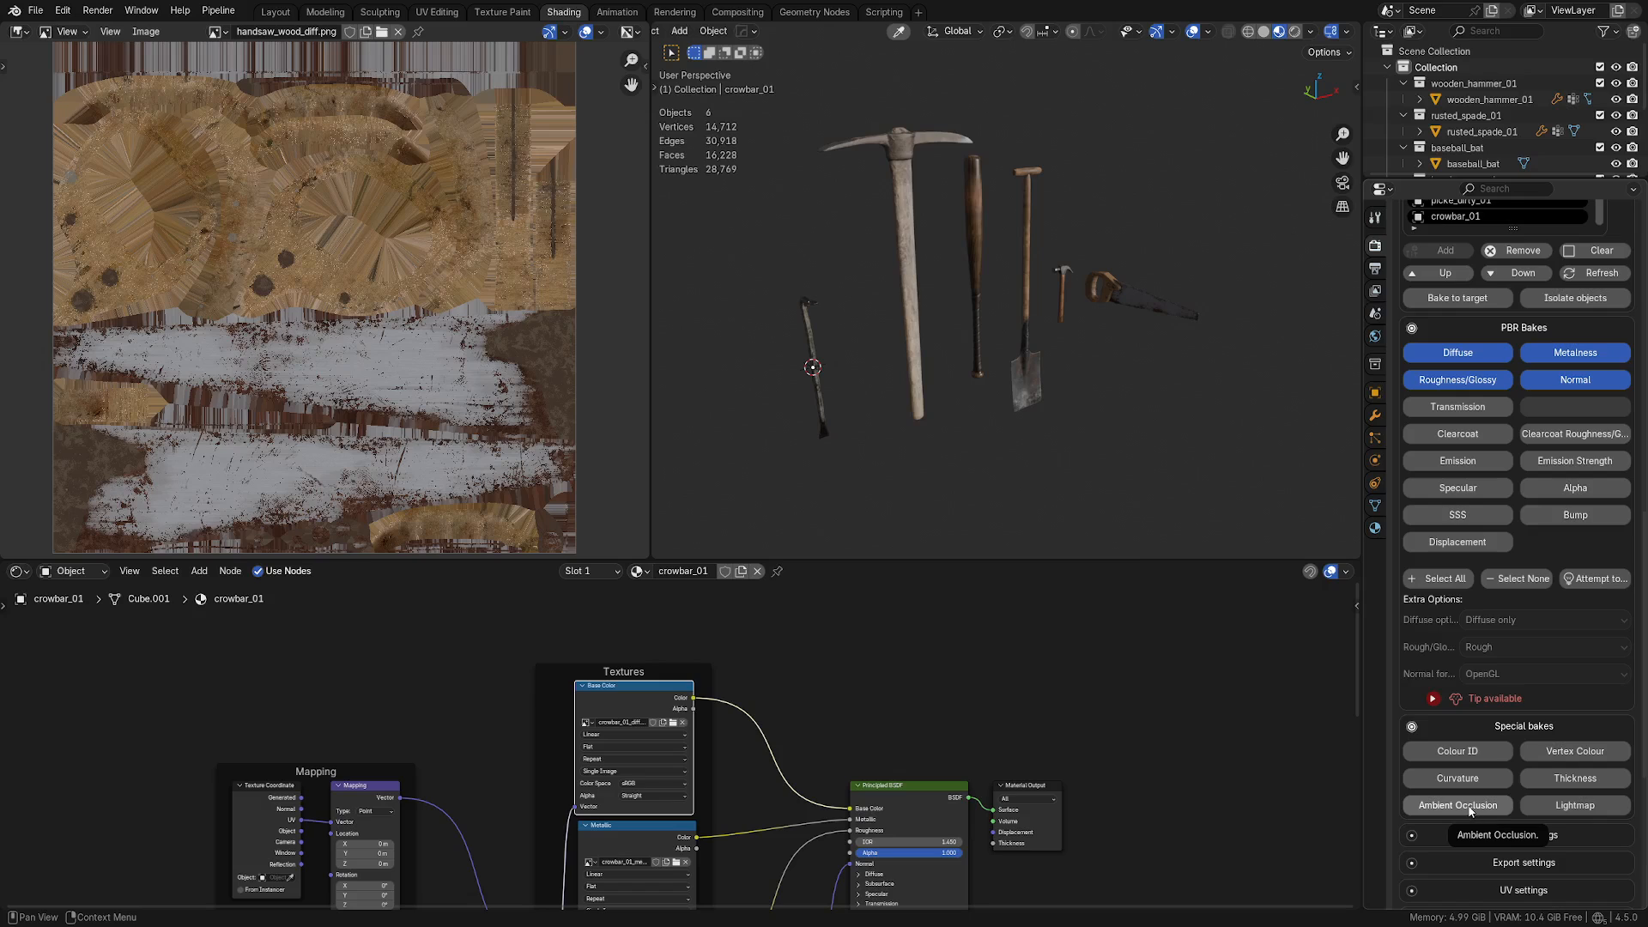
{"action": "left_click", "coordinate": [1417, 728]}
{"action": "scroll", "coordinate": [1462, 587], "scroll_direction": "up", "scroll_amount": 3}
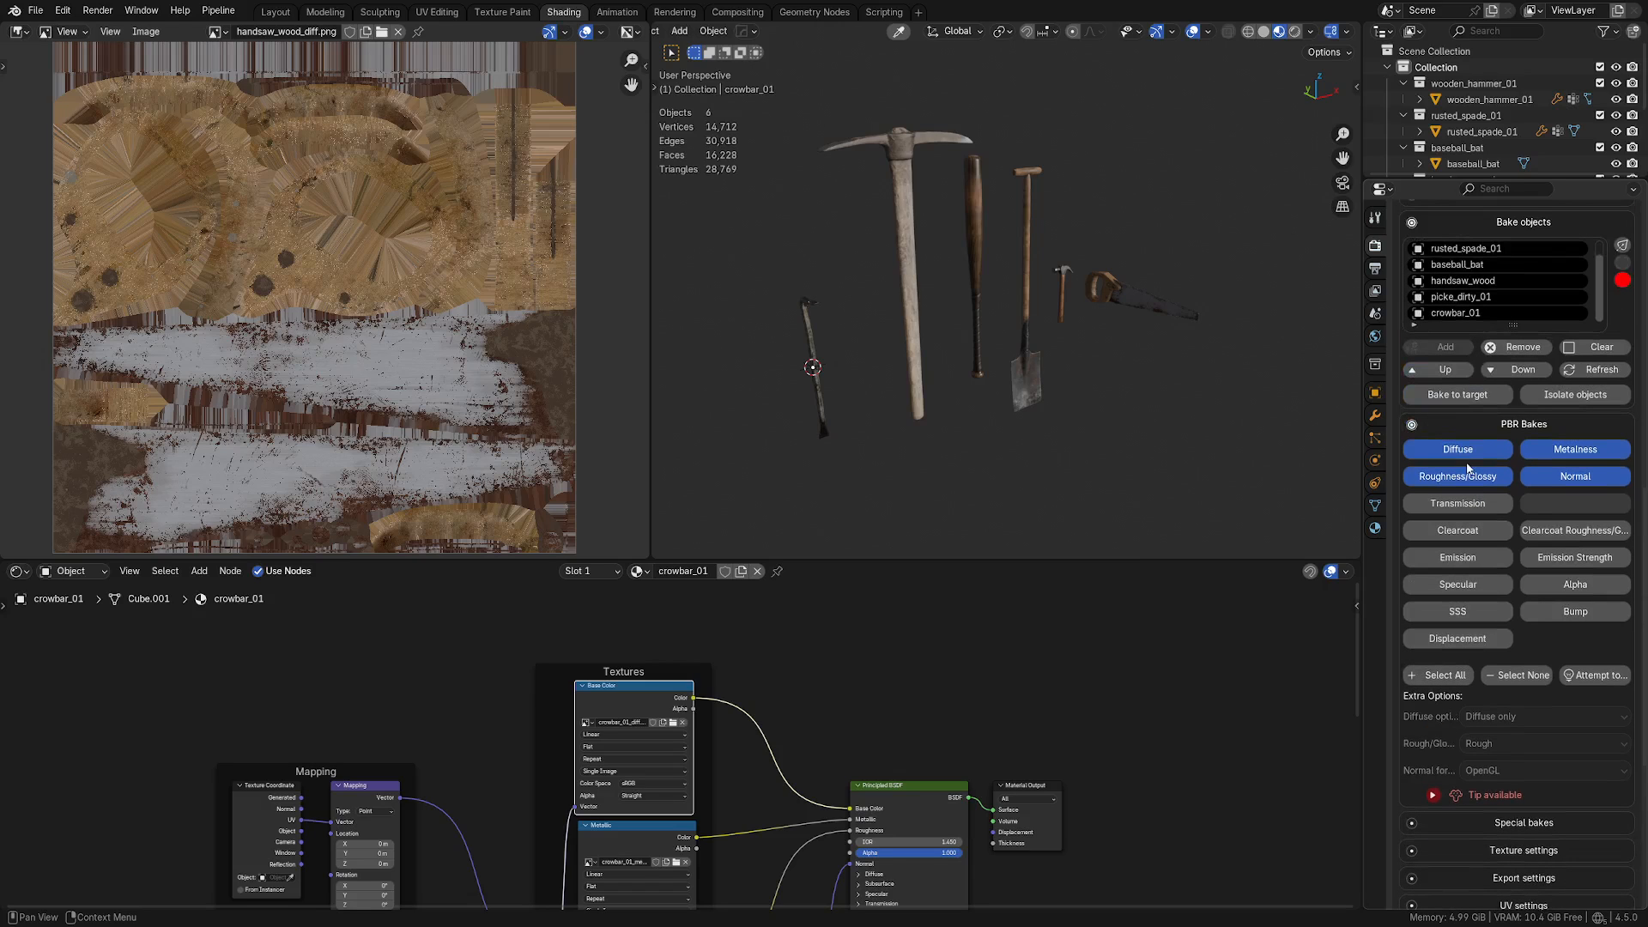
{"action": "left_click", "coordinate": [1425, 424]}
{"action": "scroll", "coordinate": [1421, 430], "scroll_direction": "up", "scroll_amount": 1}
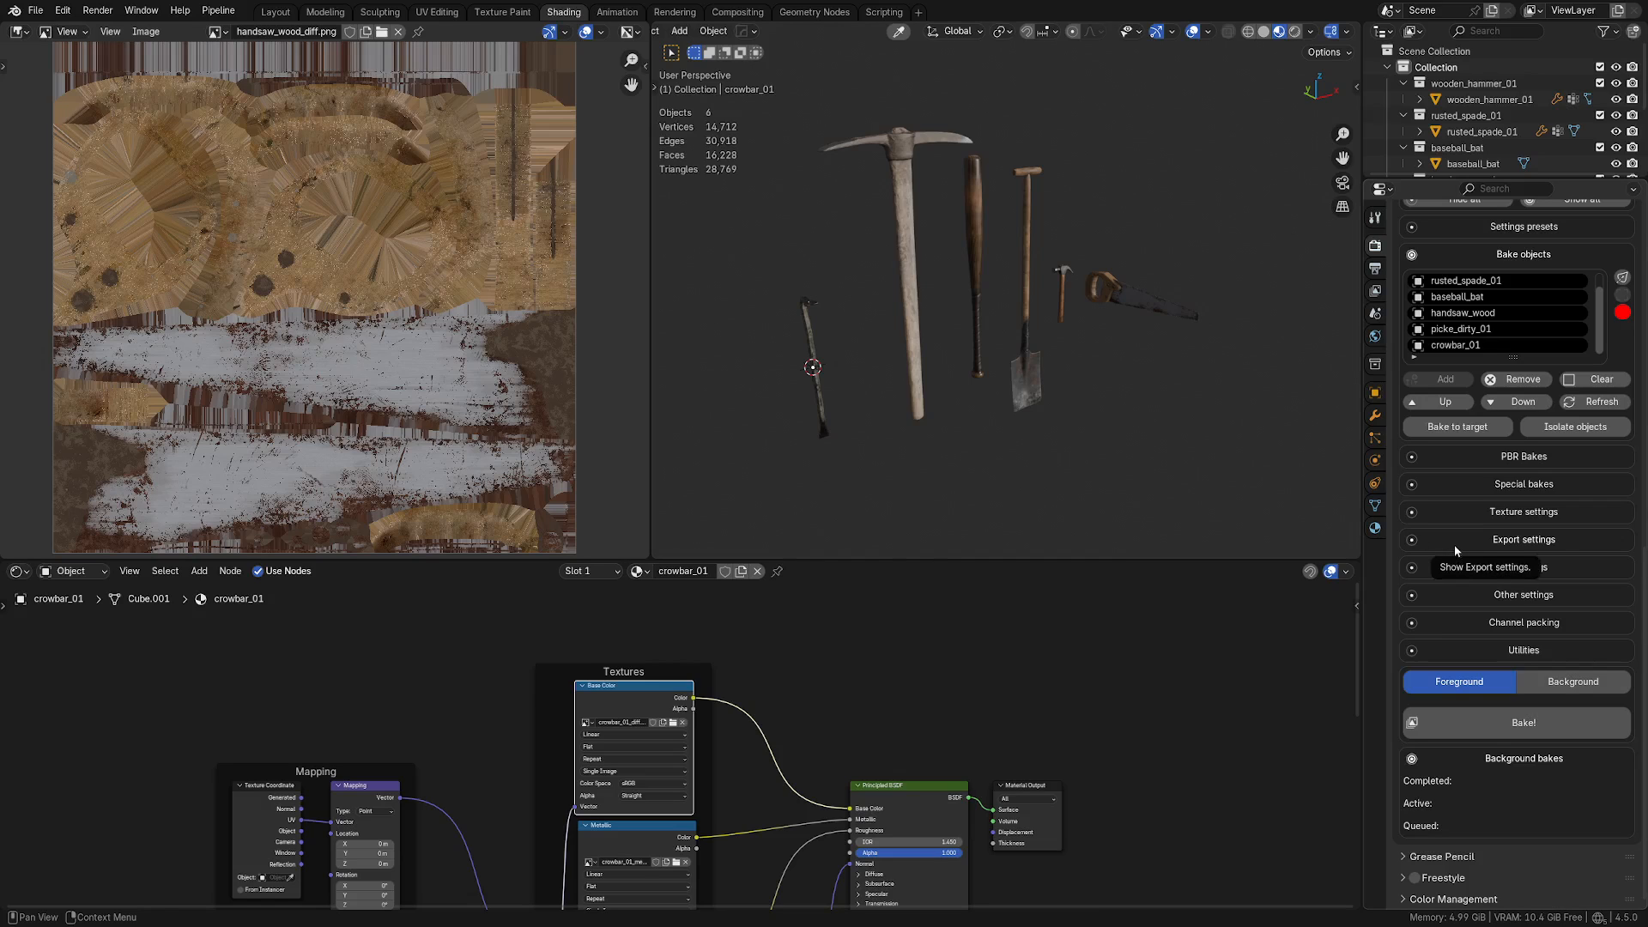
Step: Select the rusted spade and expand SimpleBake's texture settings, rechecking the special bake types and leaving them collapsed
{"action": "left_click", "coordinate": [1013, 369]}
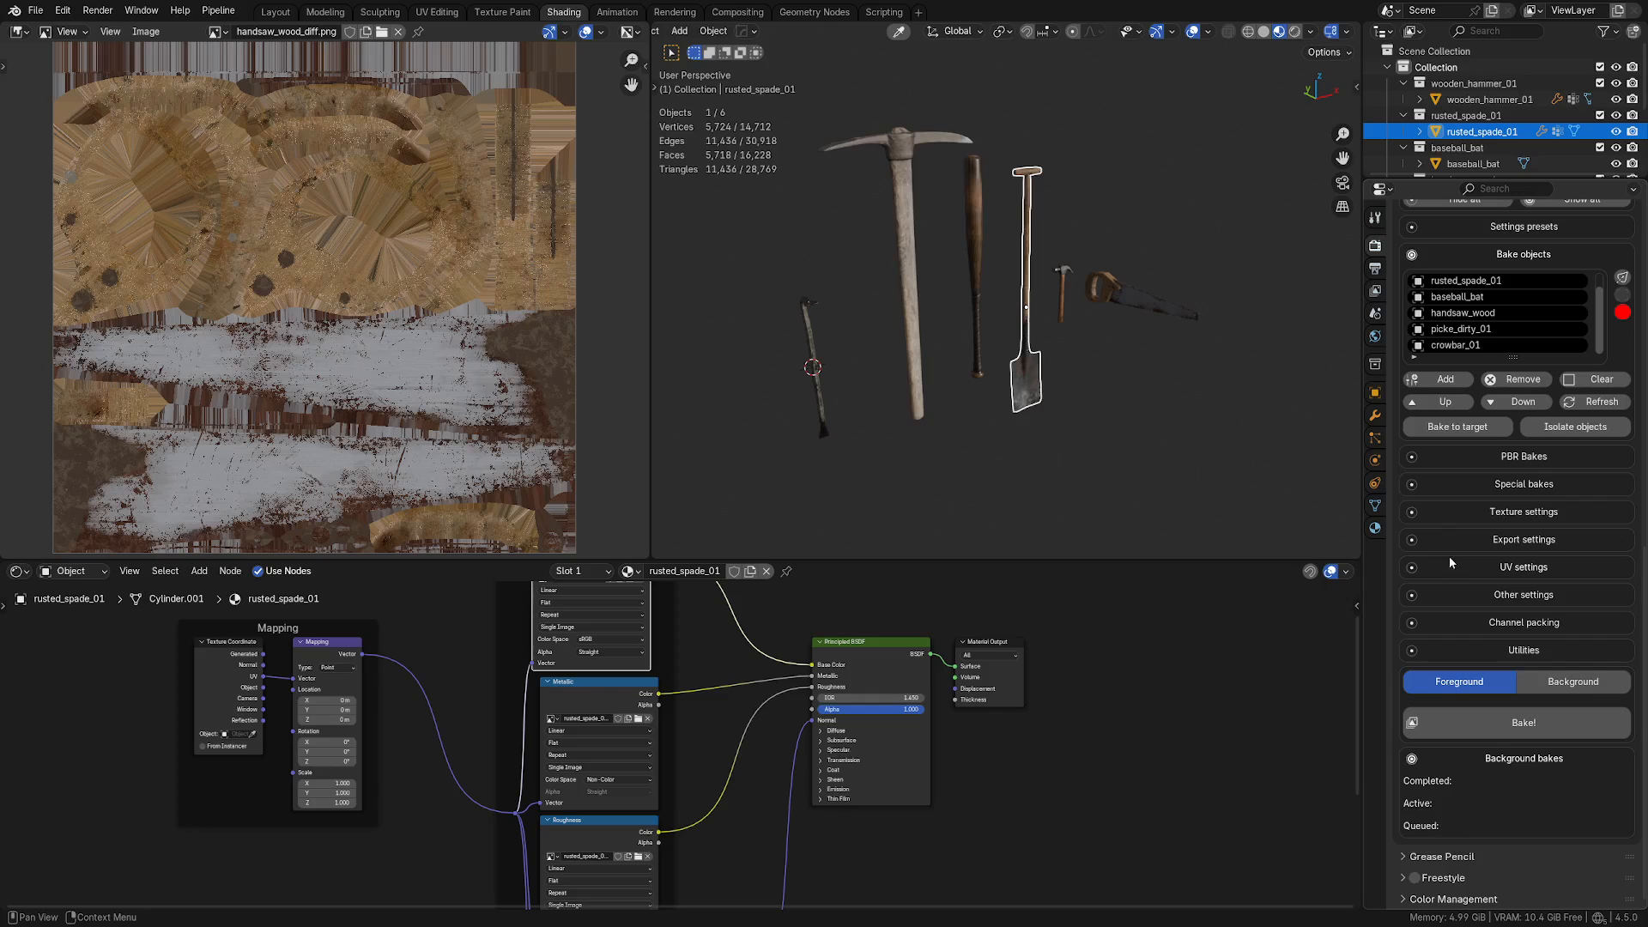
{"action": "left_click", "coordinate": [1411, 515]}
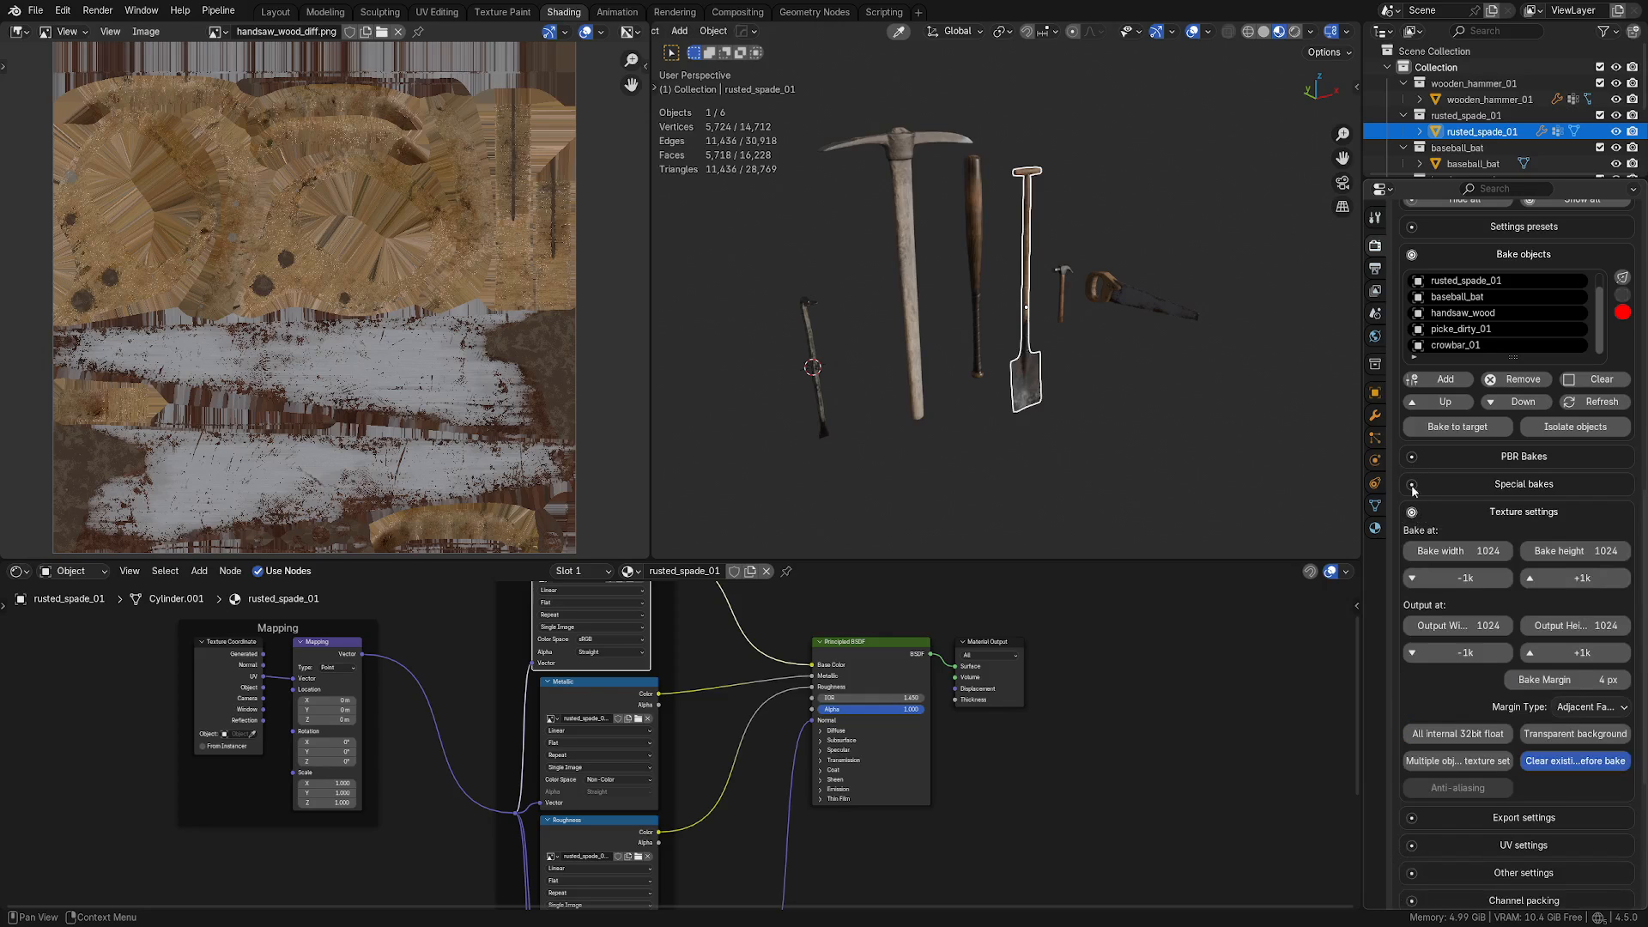
{"action": "left_click", "coordinate": [1415, 490]}
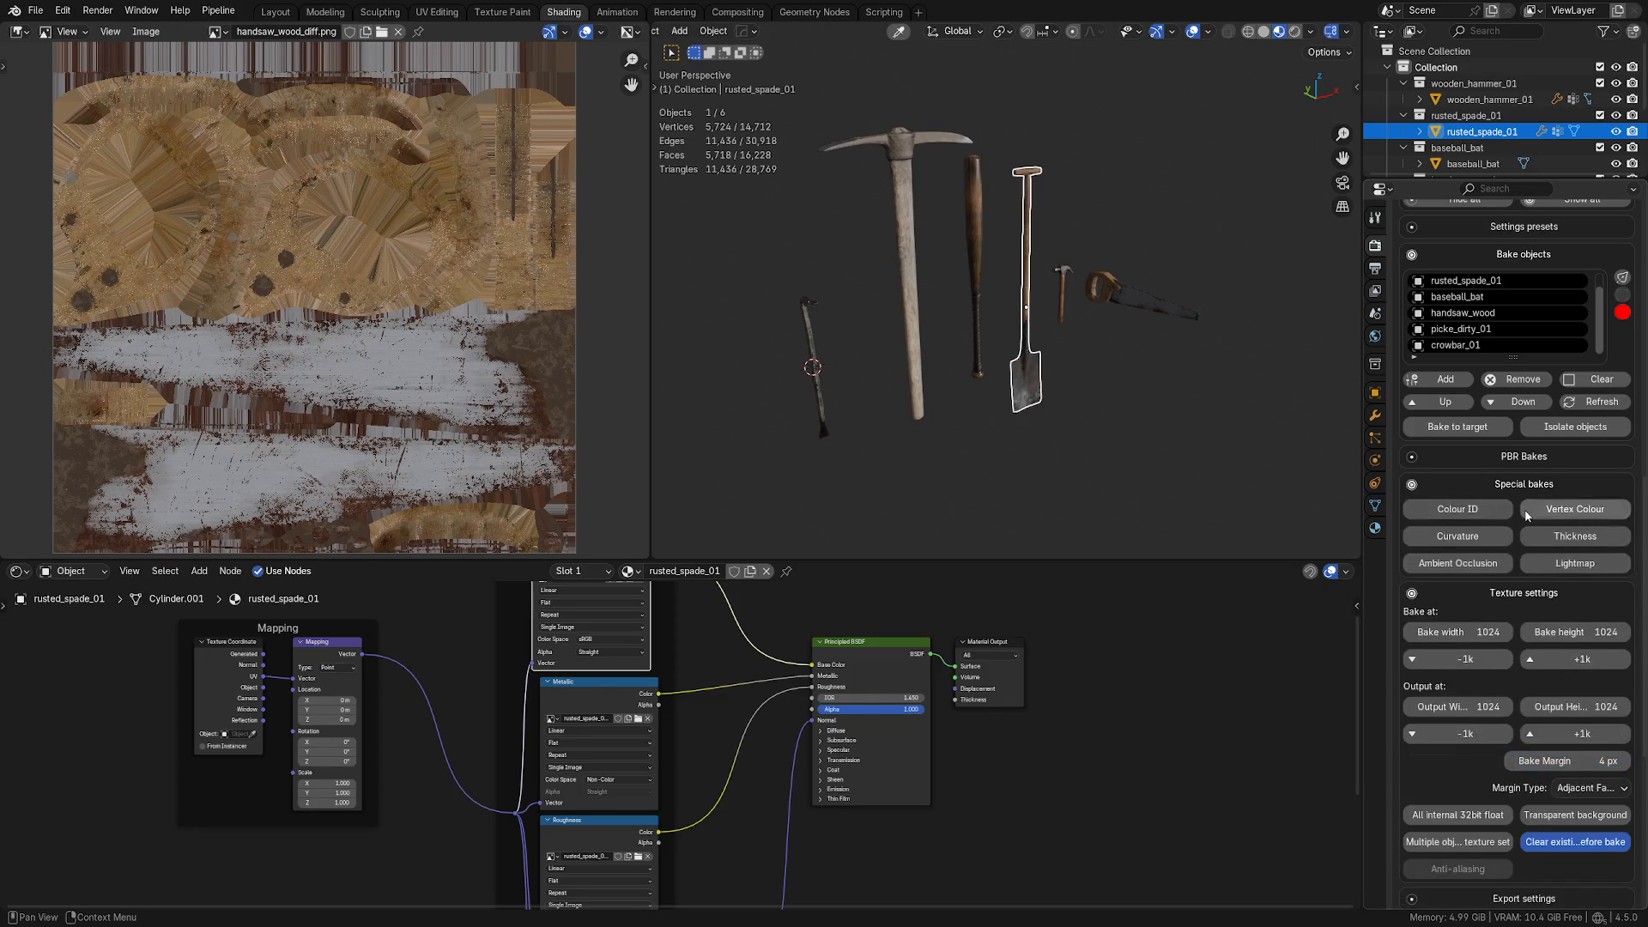
{"action": "left_click", "coordinate": [1423, 483]}
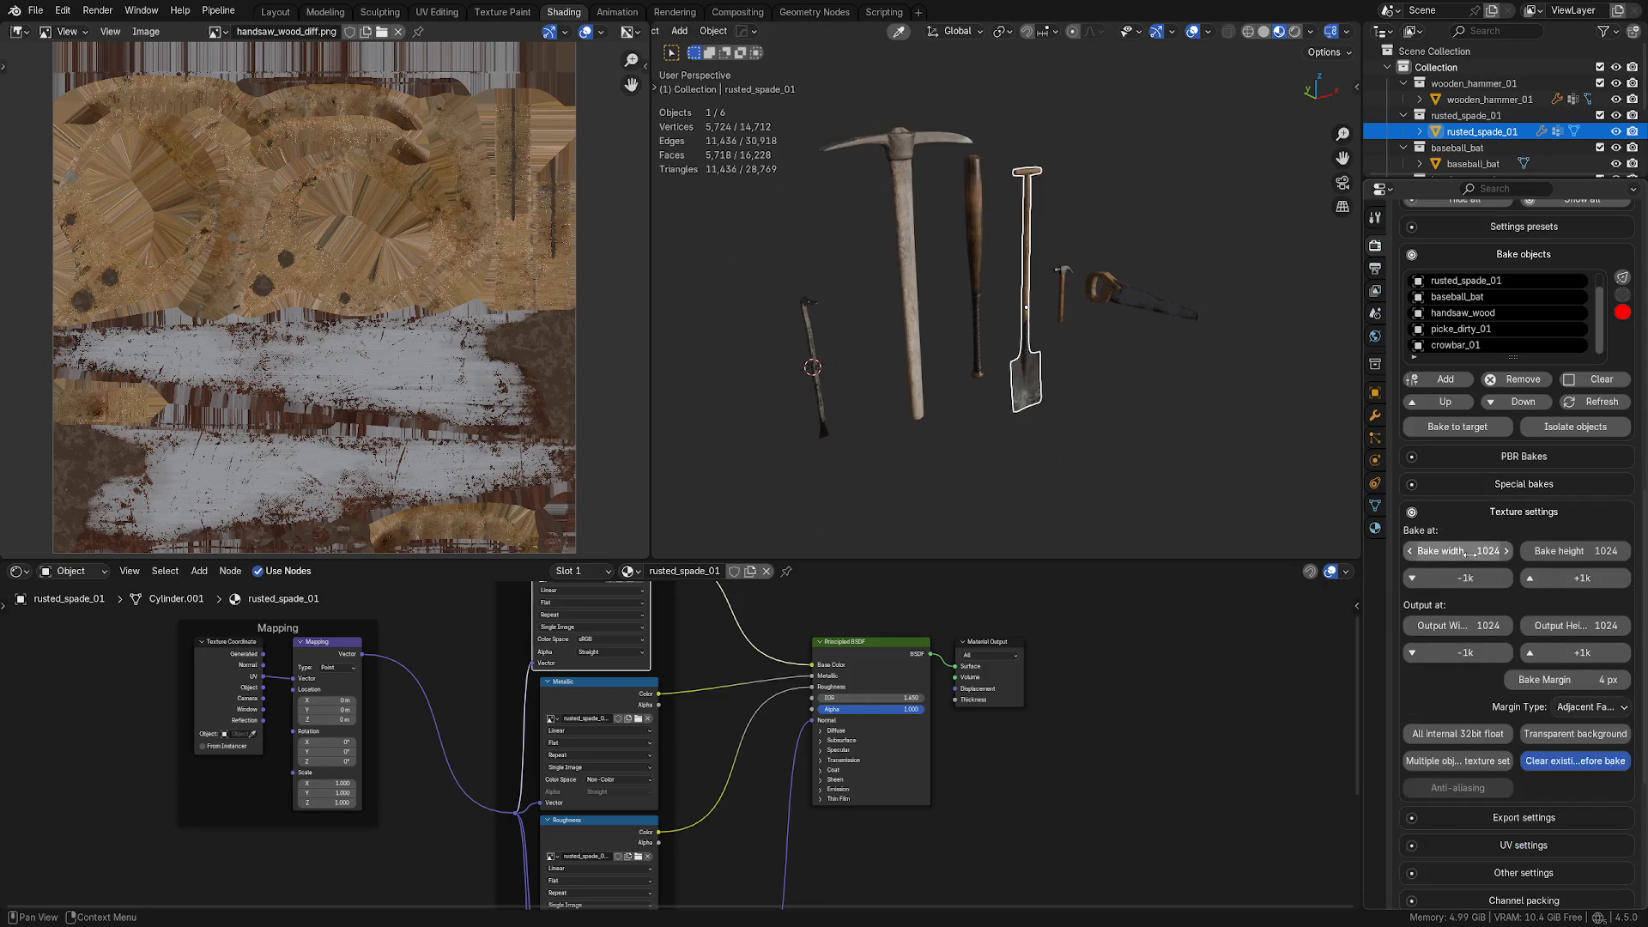
{"action": "left_click", "coordinate": [1422, 489]}
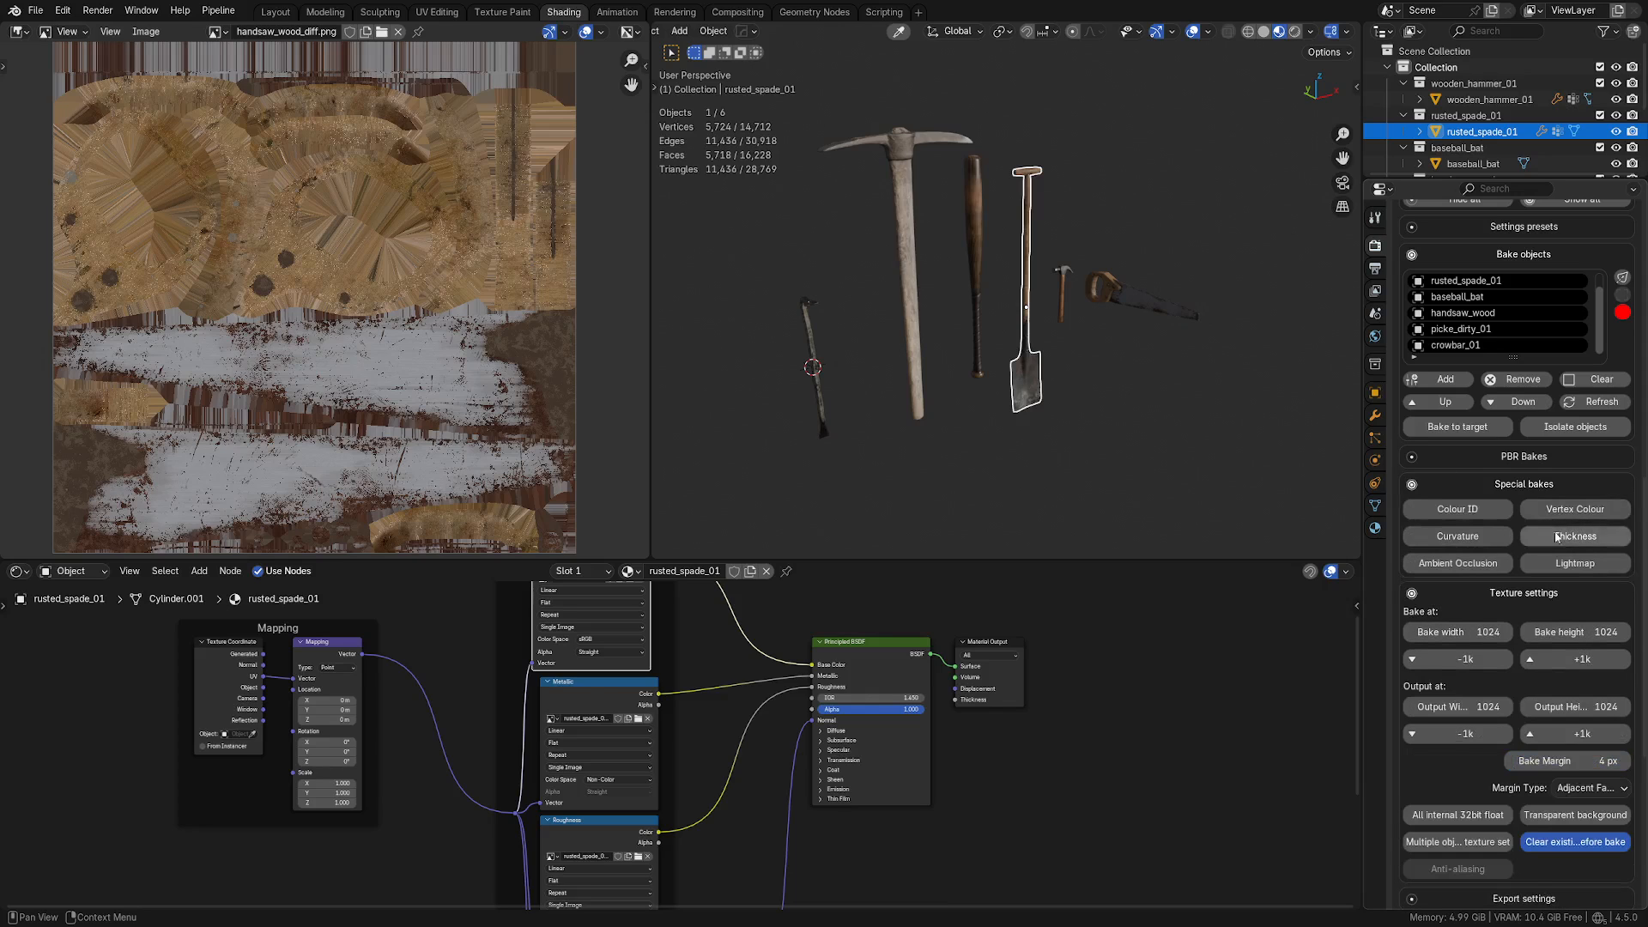
{"action": "left_click", "coordinate": [1422, 488]}
{"action": "scroll", "coordinate": [1518, 534], "scroll_direction": "down", "scroll_amount": 1}
{"action": "scroll", "coordinate": [1515, 527], "scroll_direction": "down", "scroll_amount": 3}
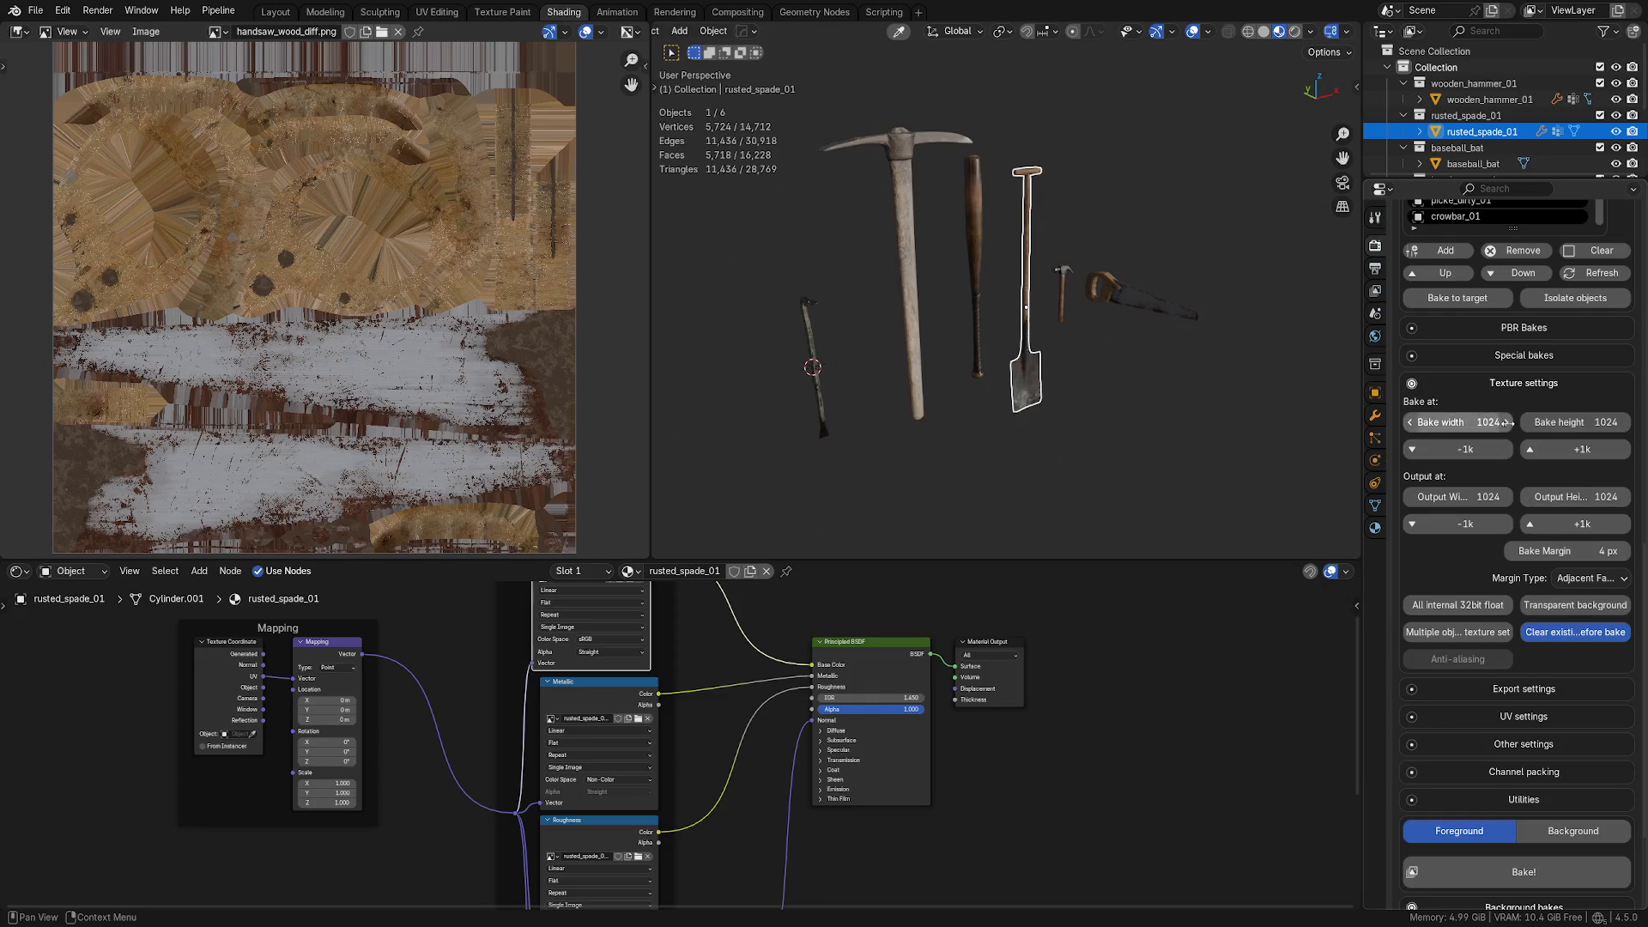
Step: Try raising the bake and output resolution to 2048, and return both to 1024
{"action": "left_click", "coordinate": [1594, 456]}
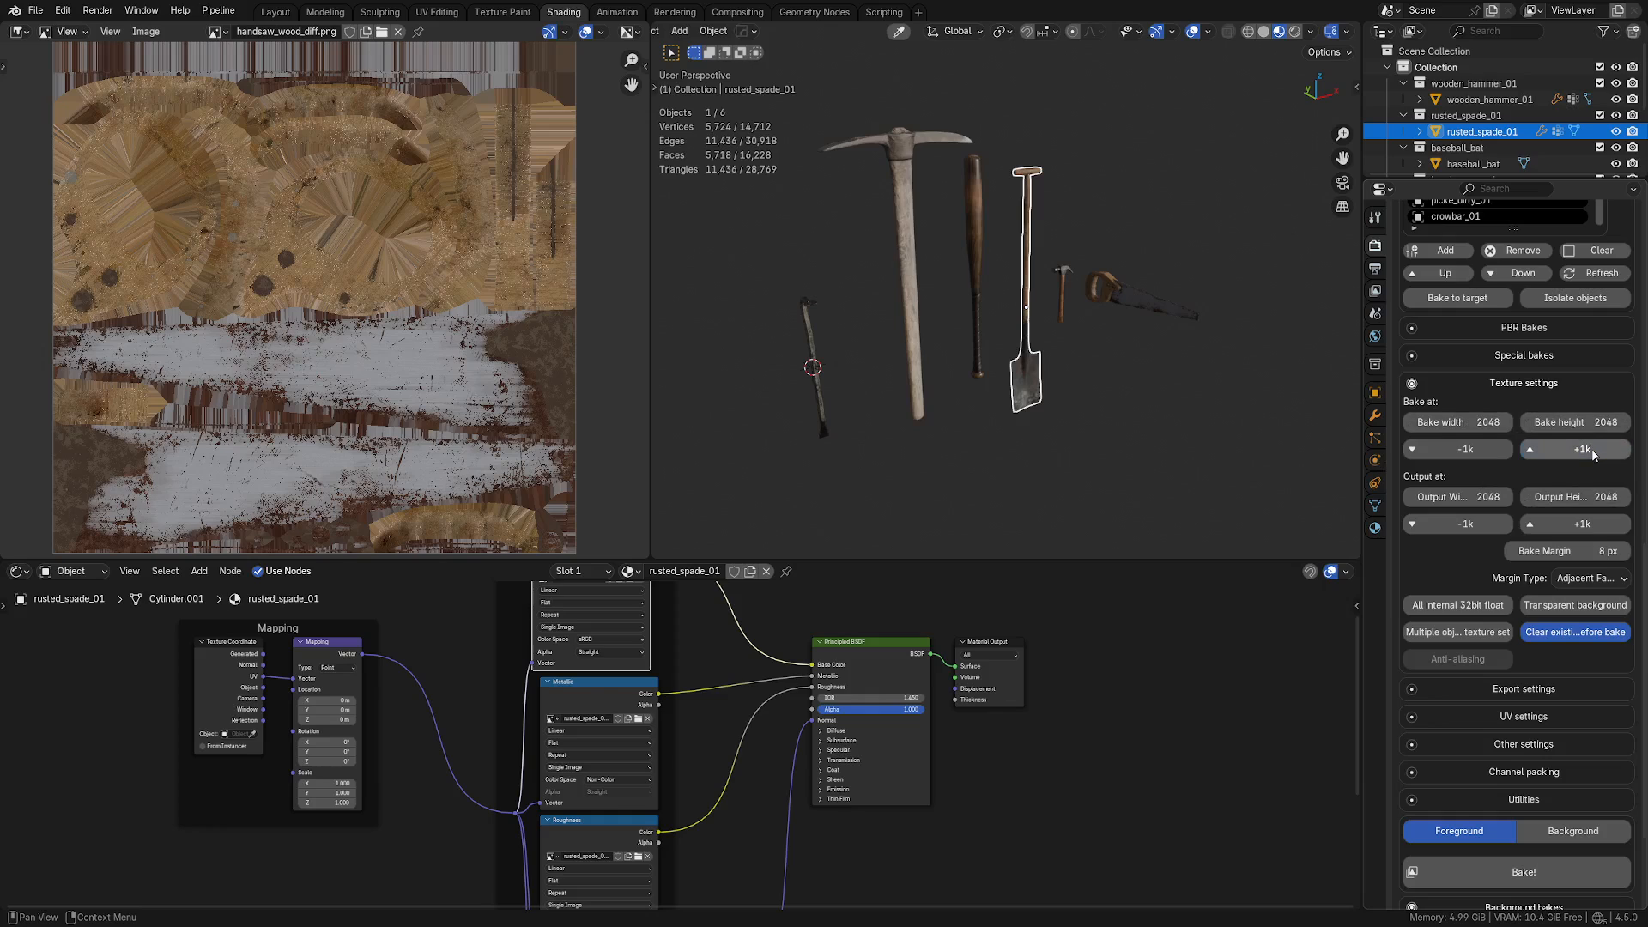
{"action": "left_click", "coordinate": [1593, 453]}
{"action": "left_click", "coordinate": [1582, 449]}
{"action": "left_click", "coordinate": [1469, 449]}
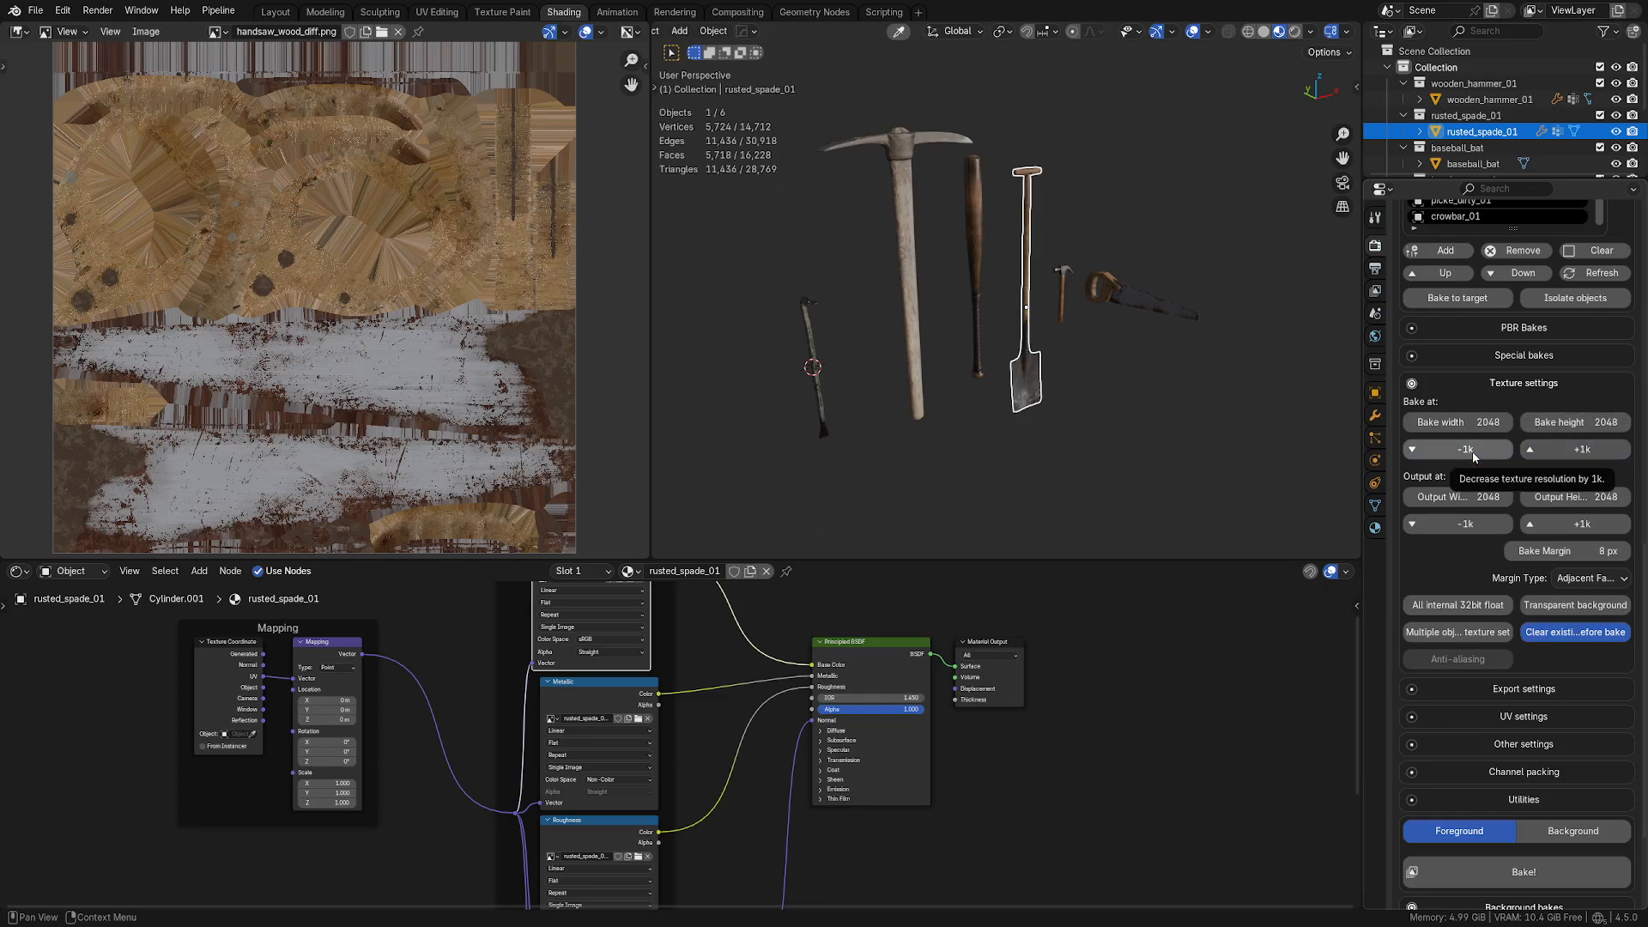
{"action": "left_click", "coordinate": [1470, 452]}
{"action": "left_click", "coordinate": [1469, 456]}
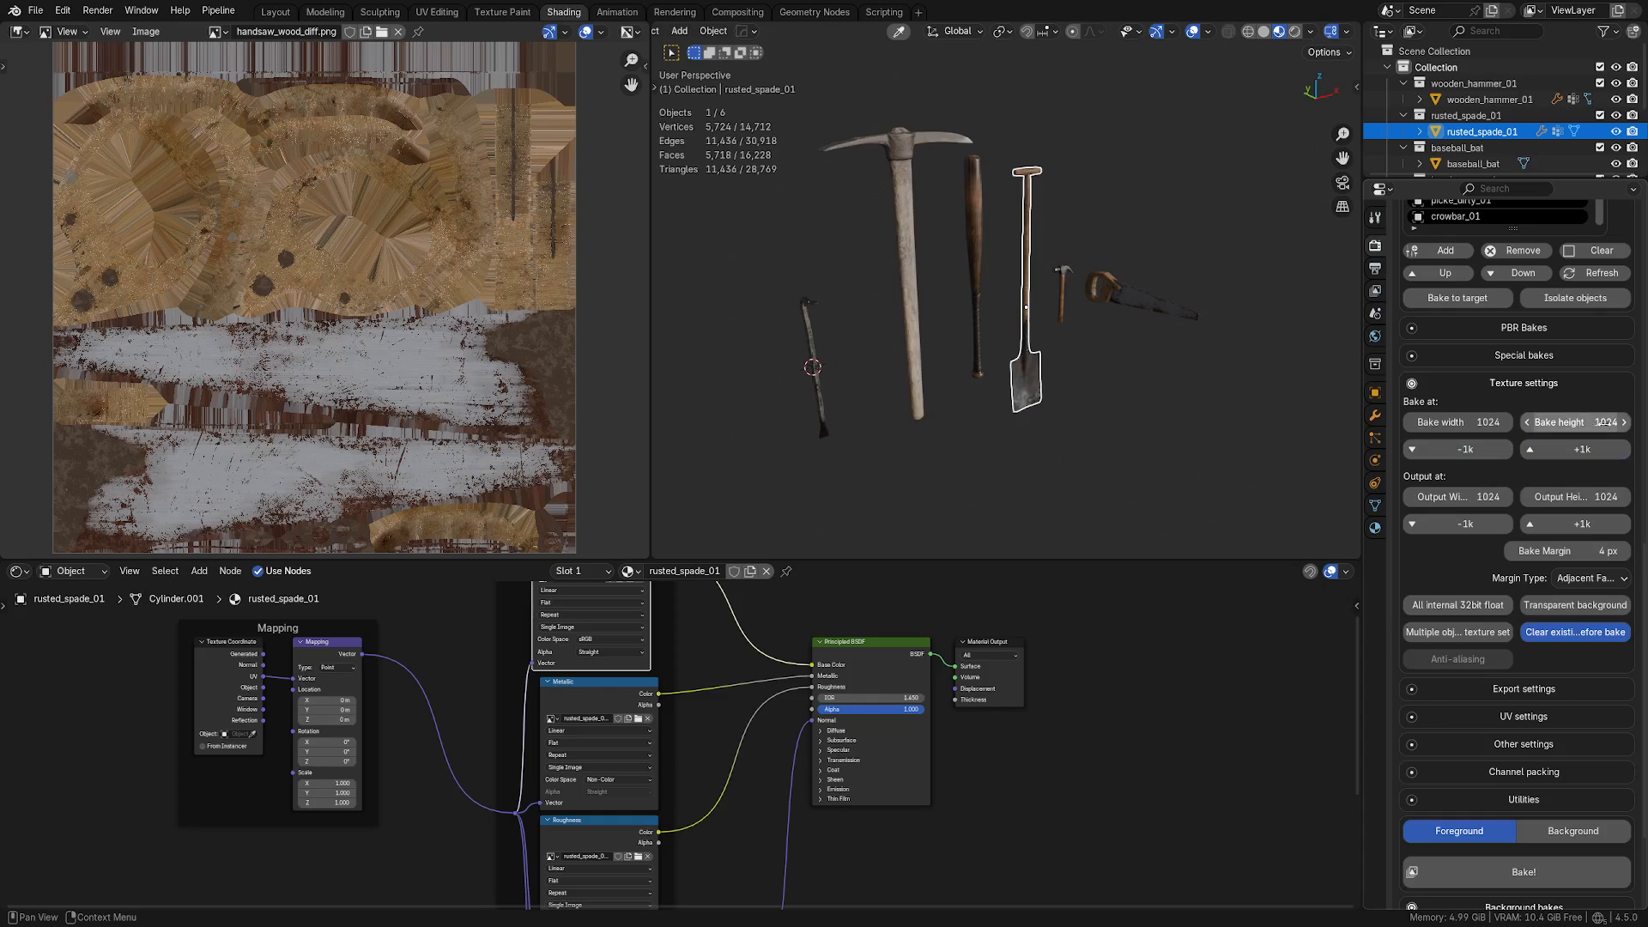
{"action": "left_click", "coordinate": [1554, 424]}
{"action": "left_click", "coordinate": [1521, 458]}
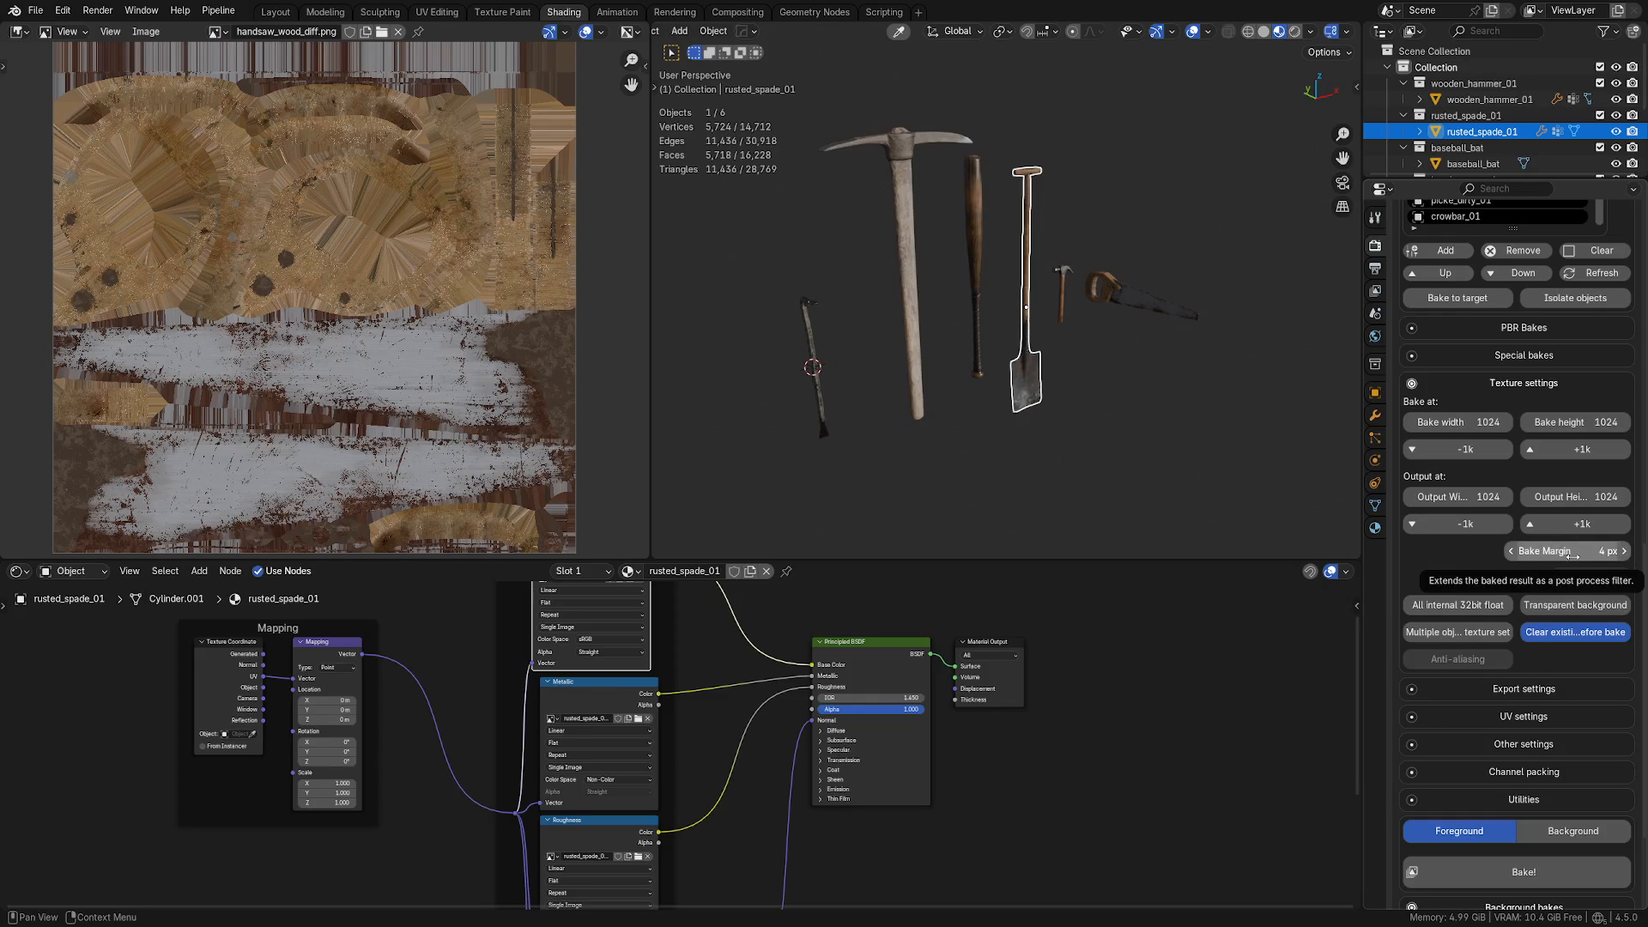
{"action": "left_click", "coordinate": [1583, 452]}
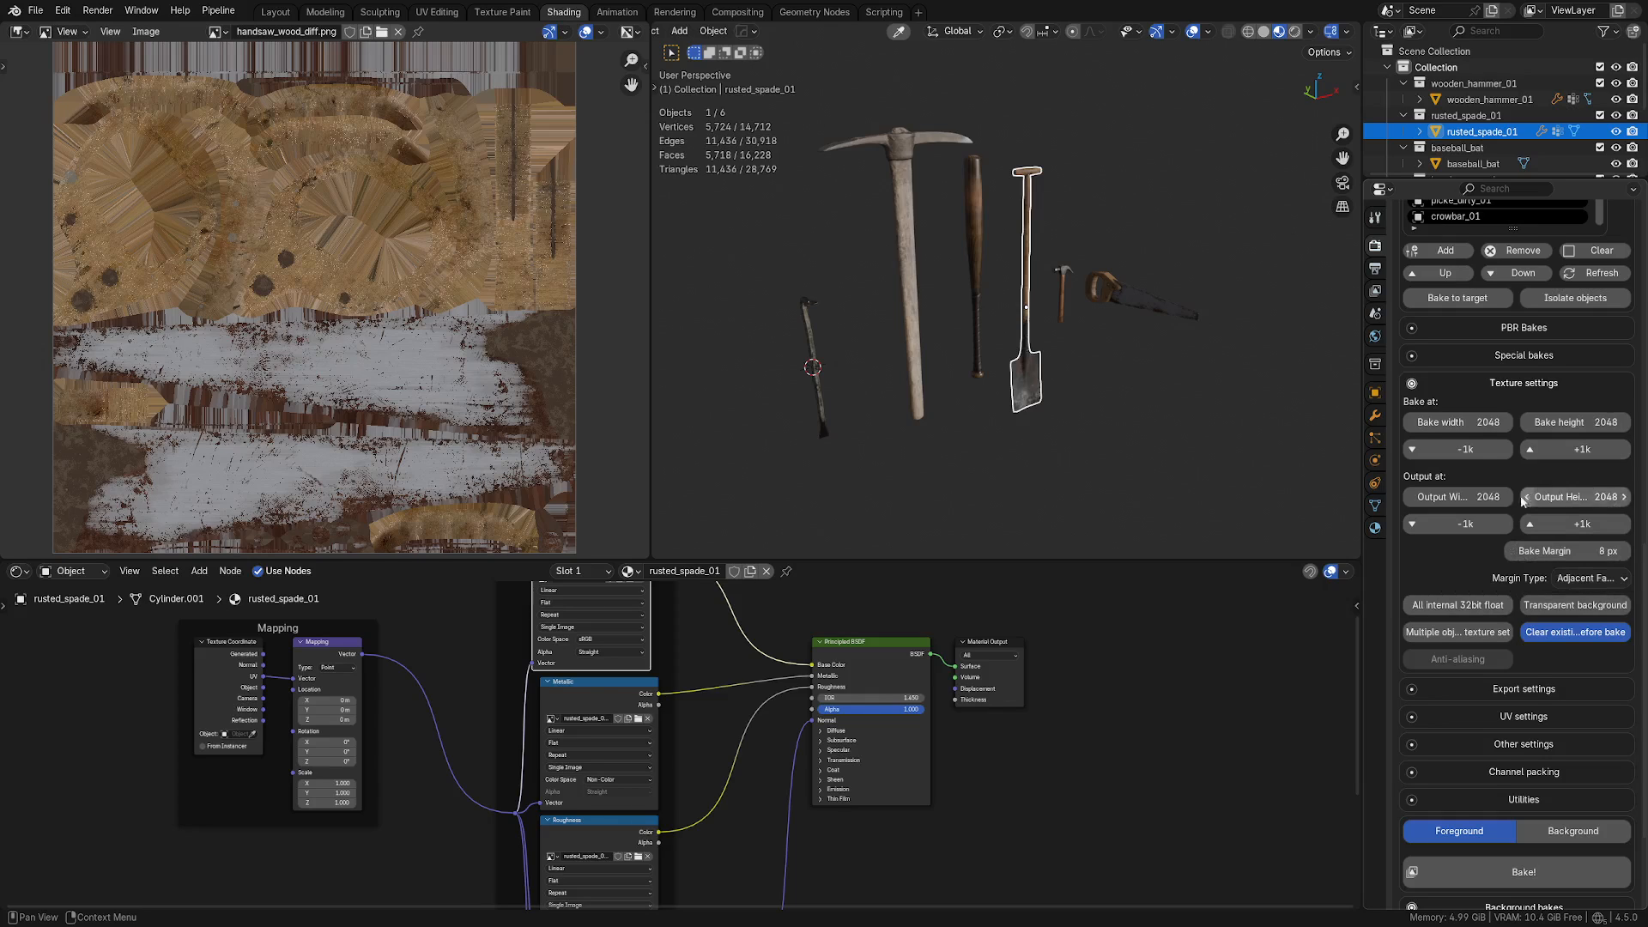
{"action": "left_click", "coordinate": [1469, 451]}
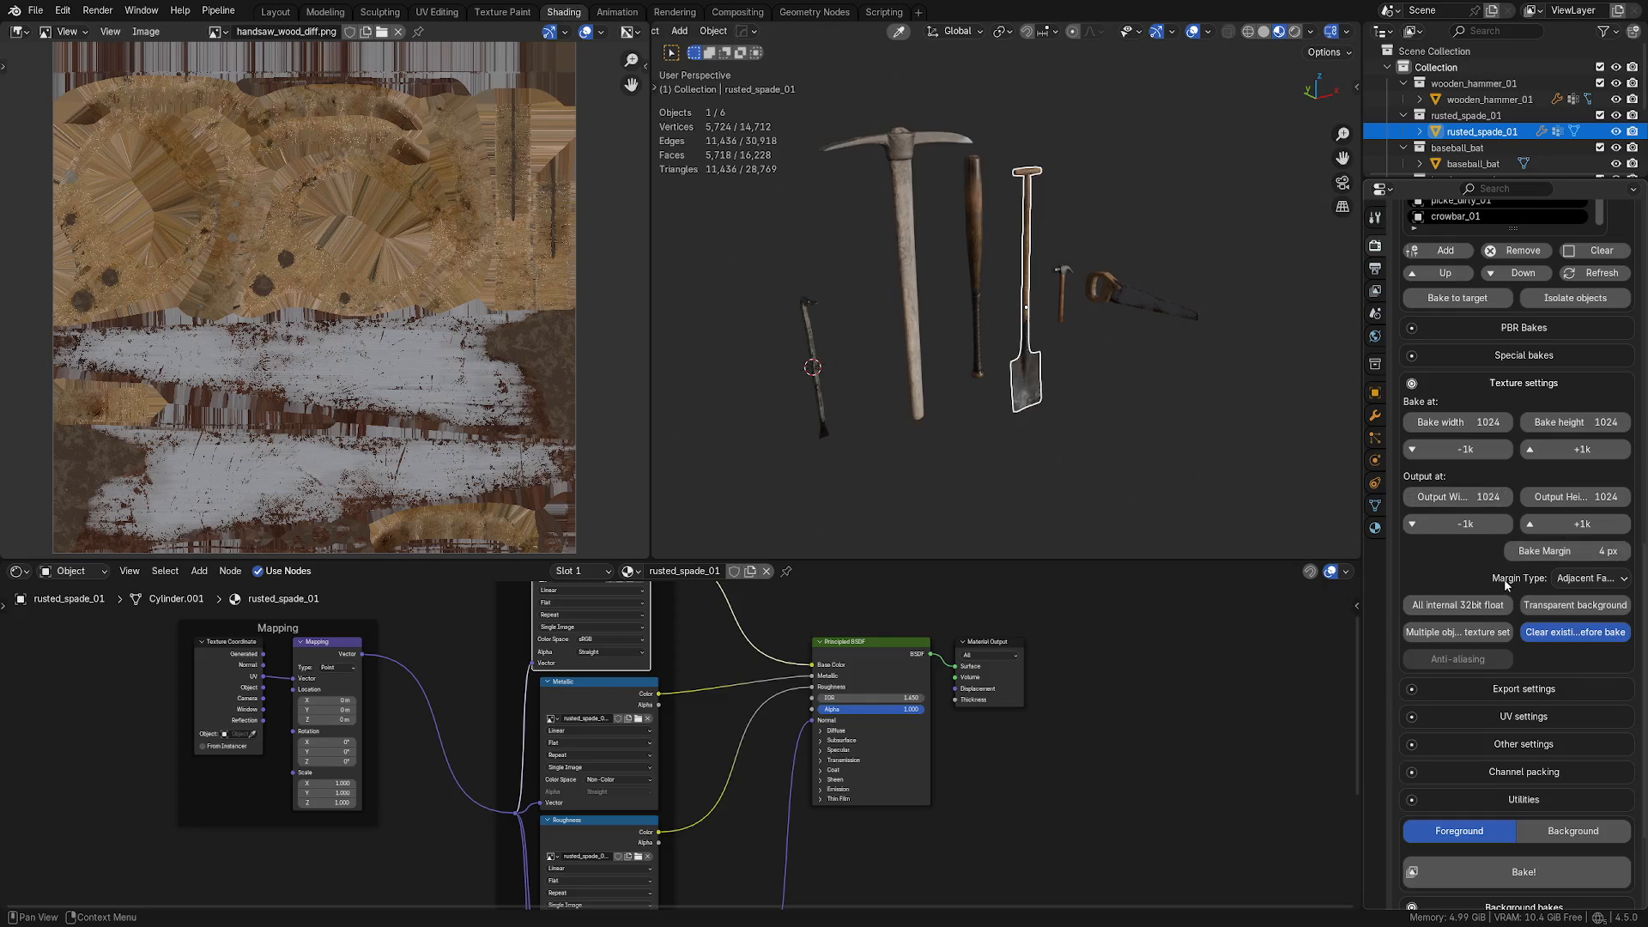
Step: Deselect all objects and save the project as Props1.blend in the Props folder, overwriting the existing file
{"action": "scroll", "coordinate": [1509, 629], "scroll_direction": "down", "scroll_amount": 2}
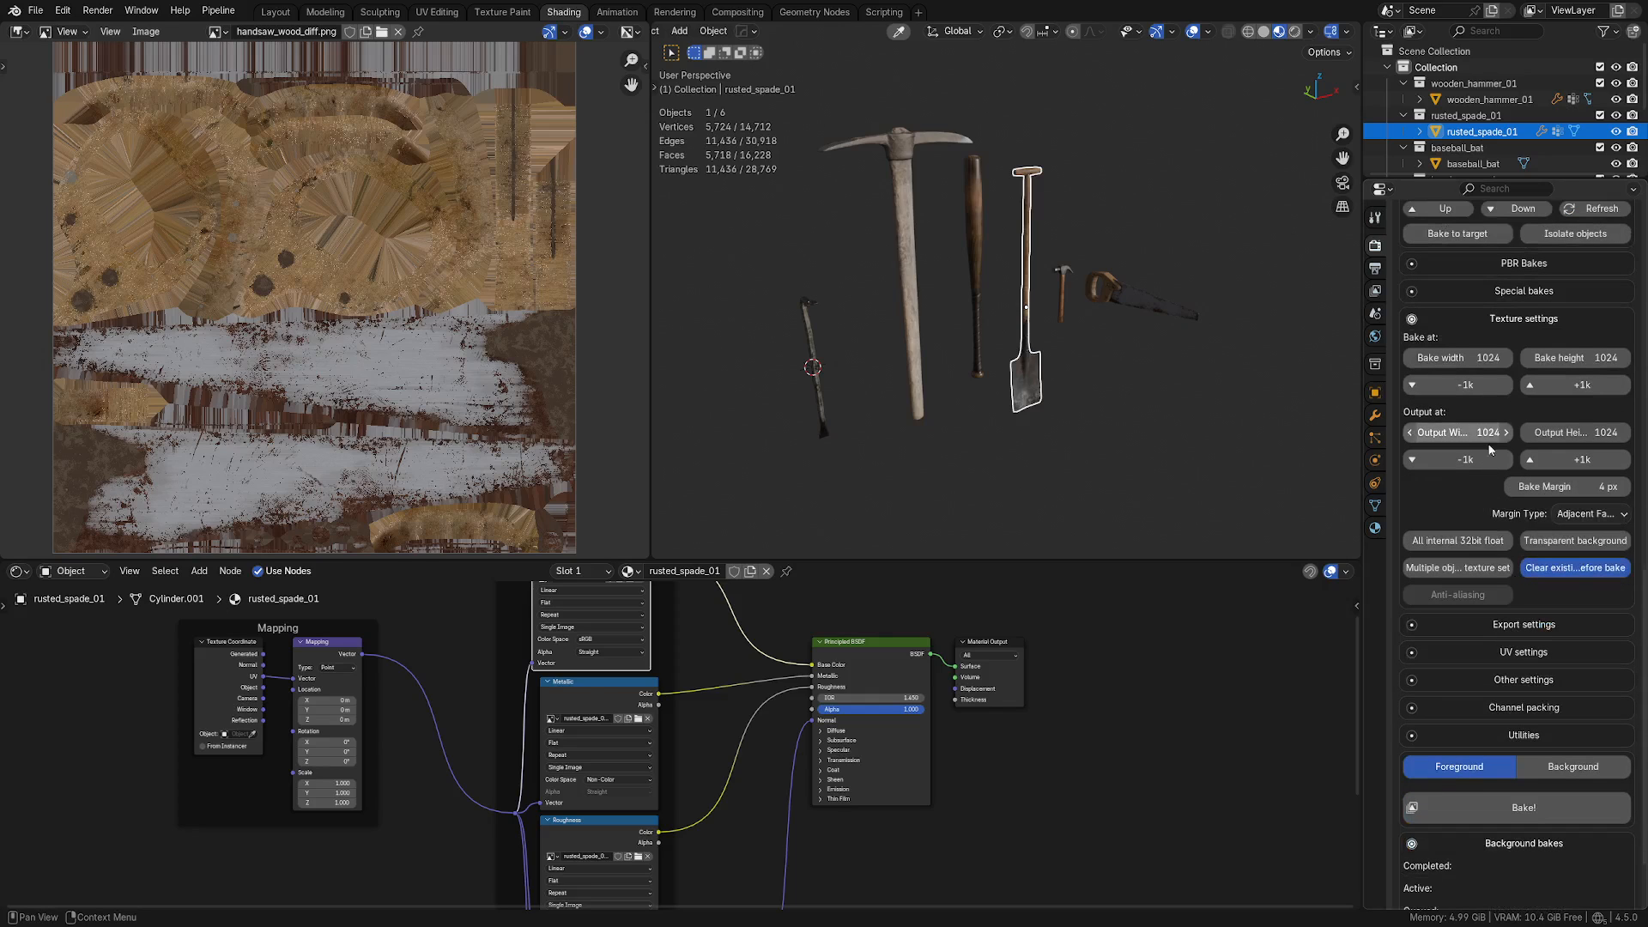
{"action": "scroll", "coordinate": [1488, 647], "scroll_direction": "down", "scroll_amount": 1}
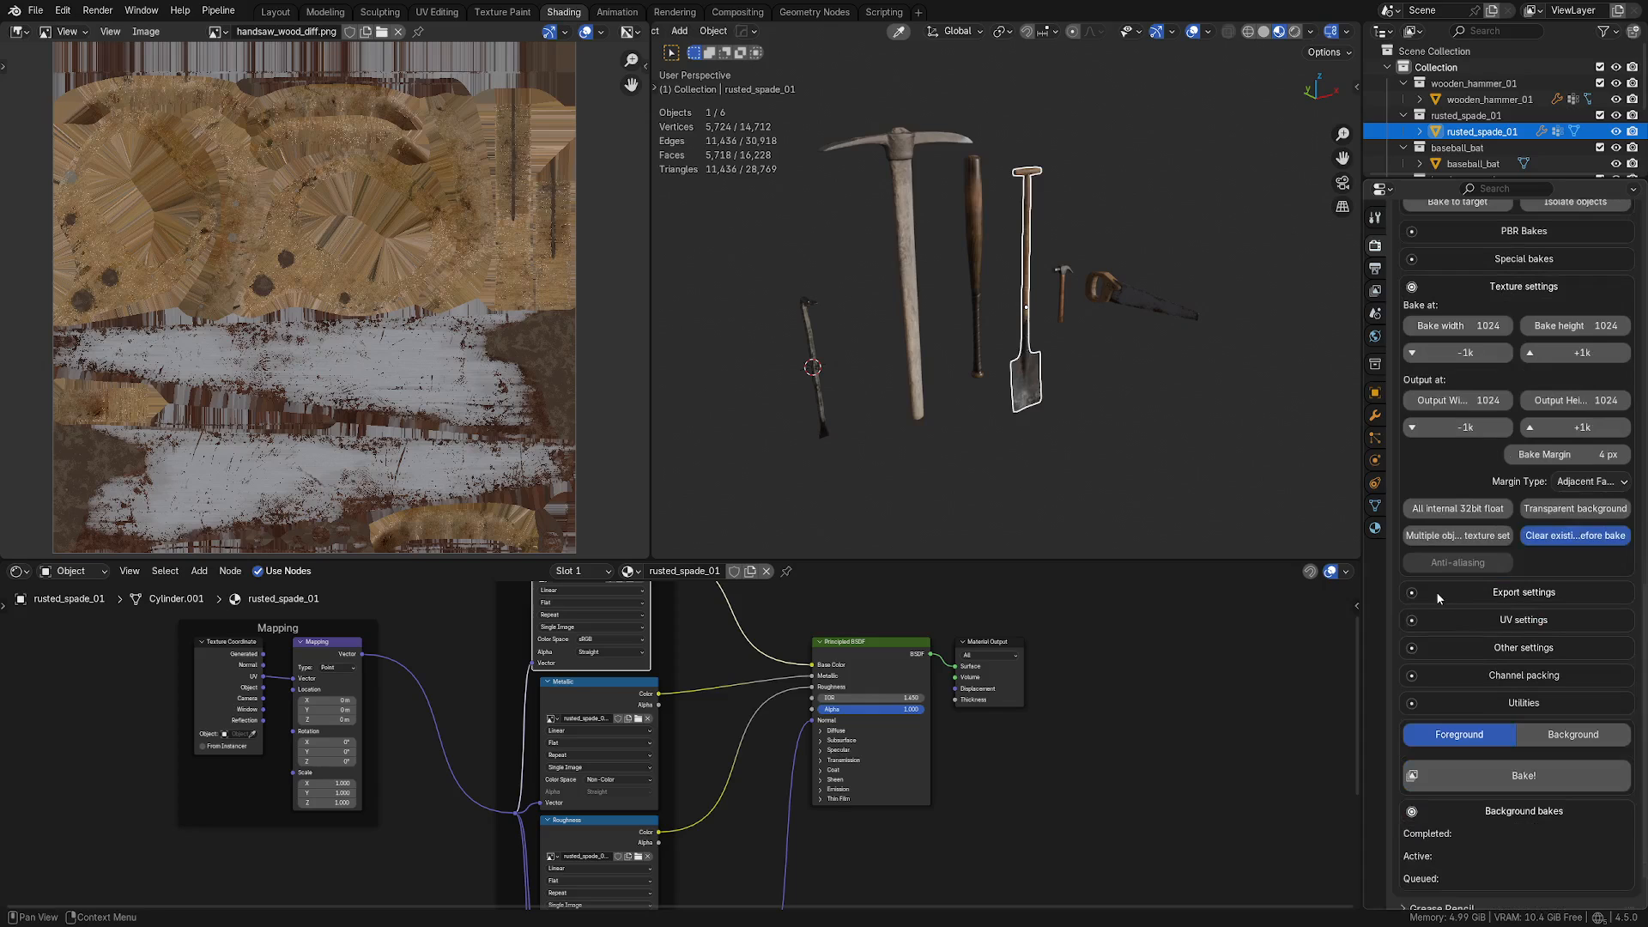
{"action": "left_click", "coordinate": [1010, 467]}
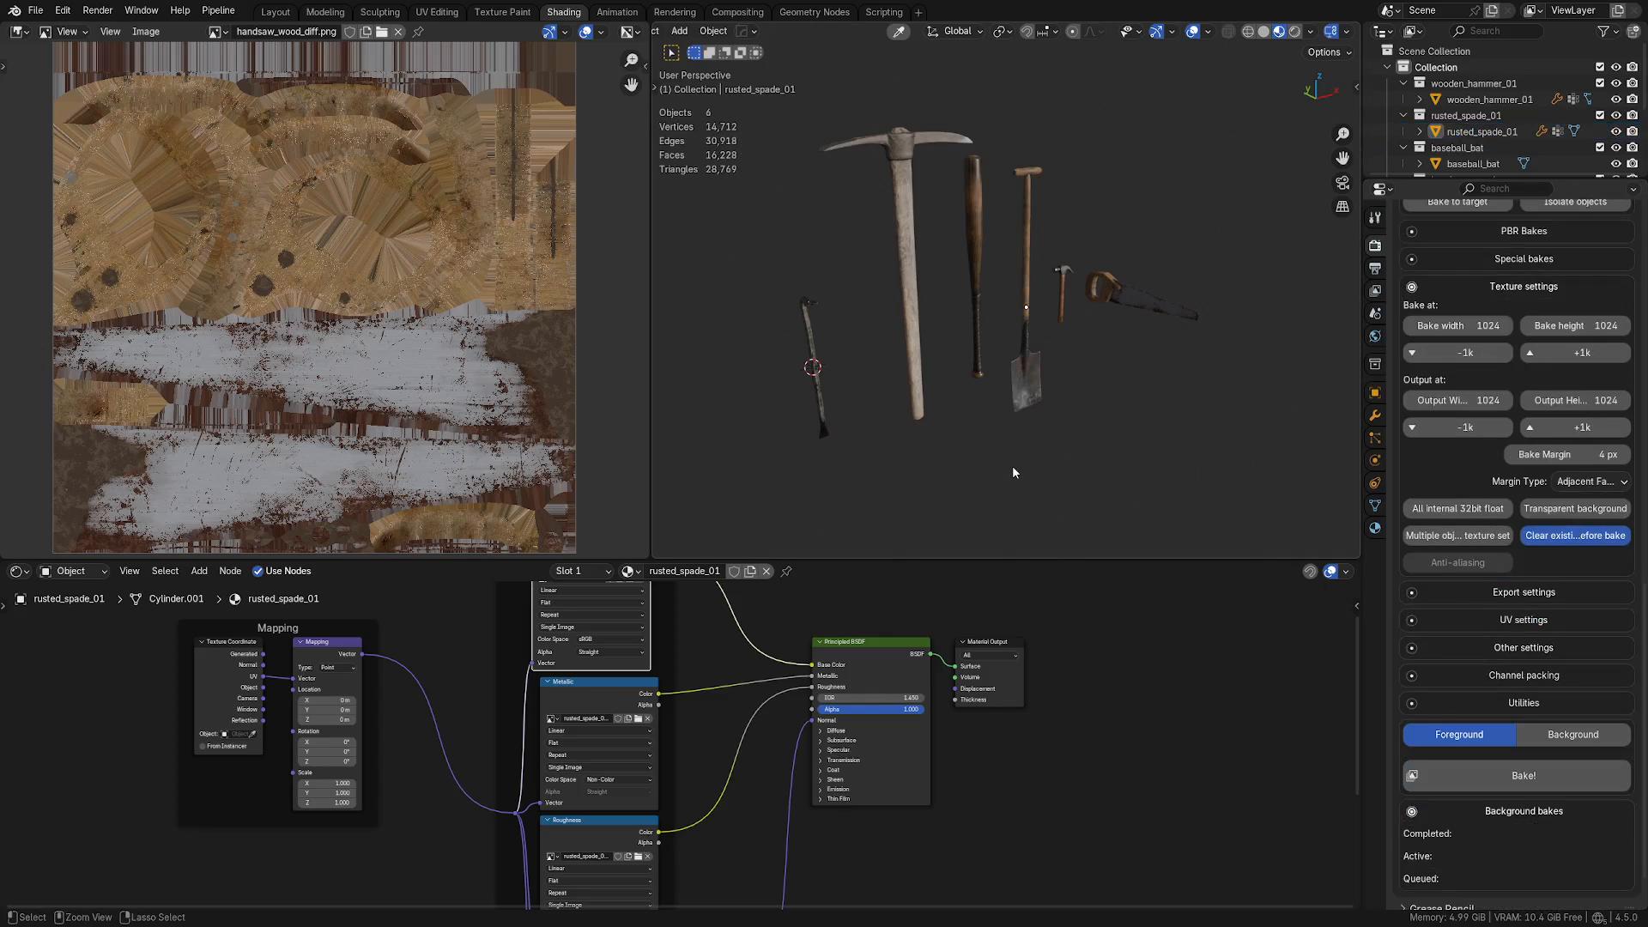
{"action": "key", "text": "ctrl+s"}
{"action": "left_click", "coordinate": [1012, 556]}
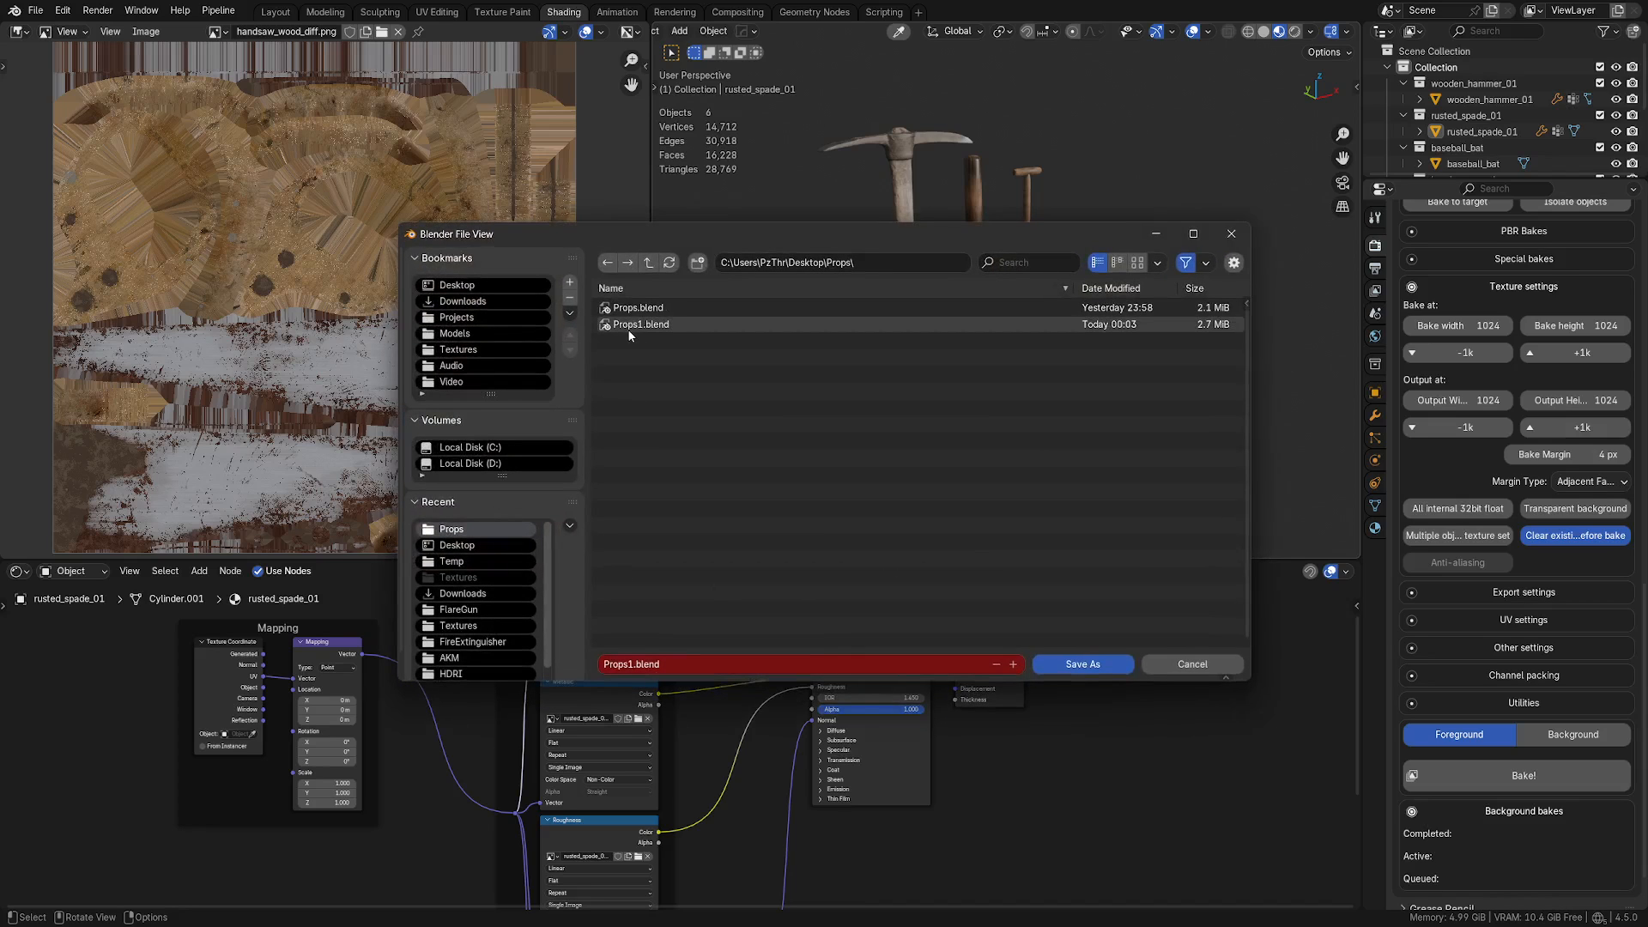
{"action": "left_click", "coordinate": [1082, 663]}
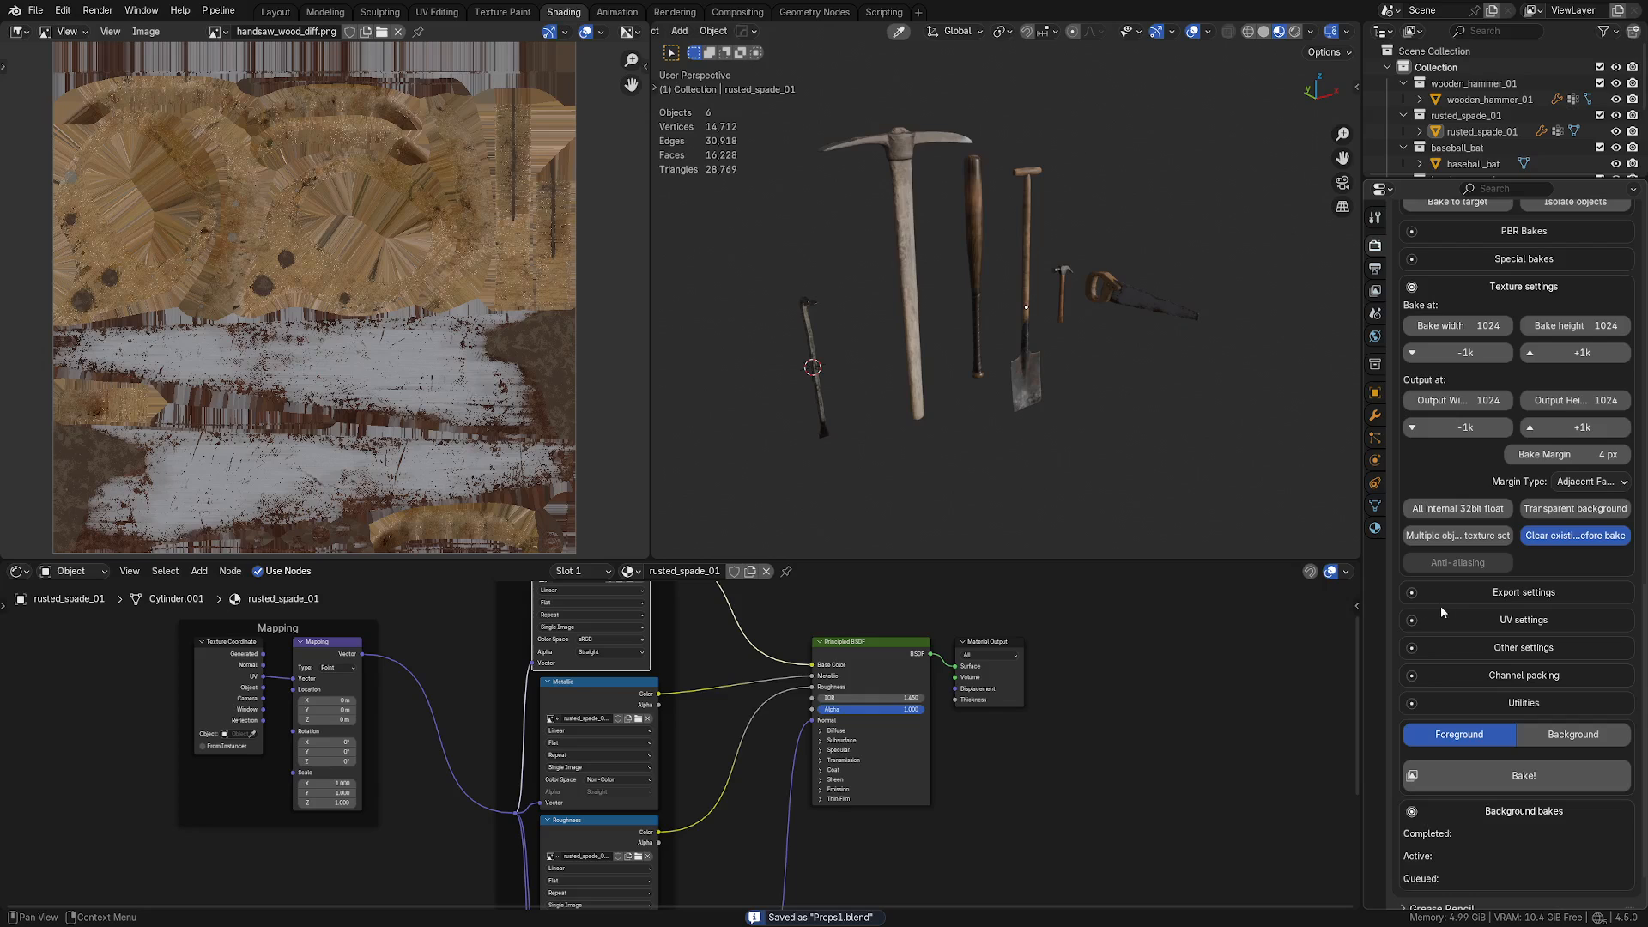
Step: Enable exporting the bakes and set their export path to a new Textures folder inside the Props folder
{"action": "left_click", "coordinate": [1415, 599]}
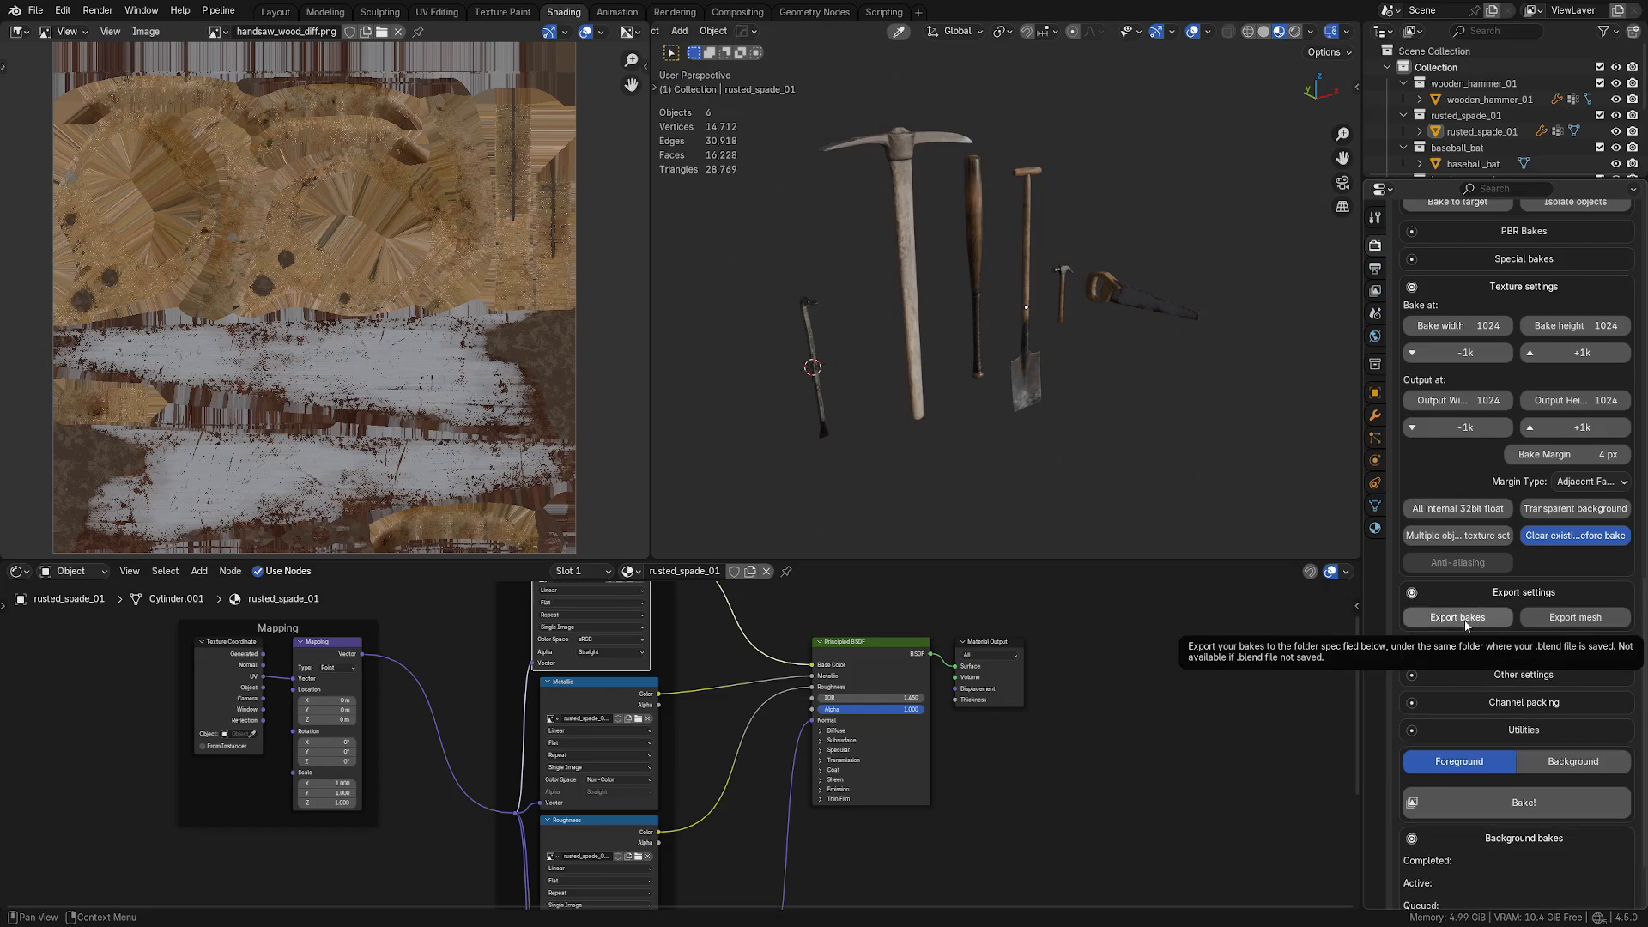
{"action": "left_click", "coordinate": [1465, 620]}
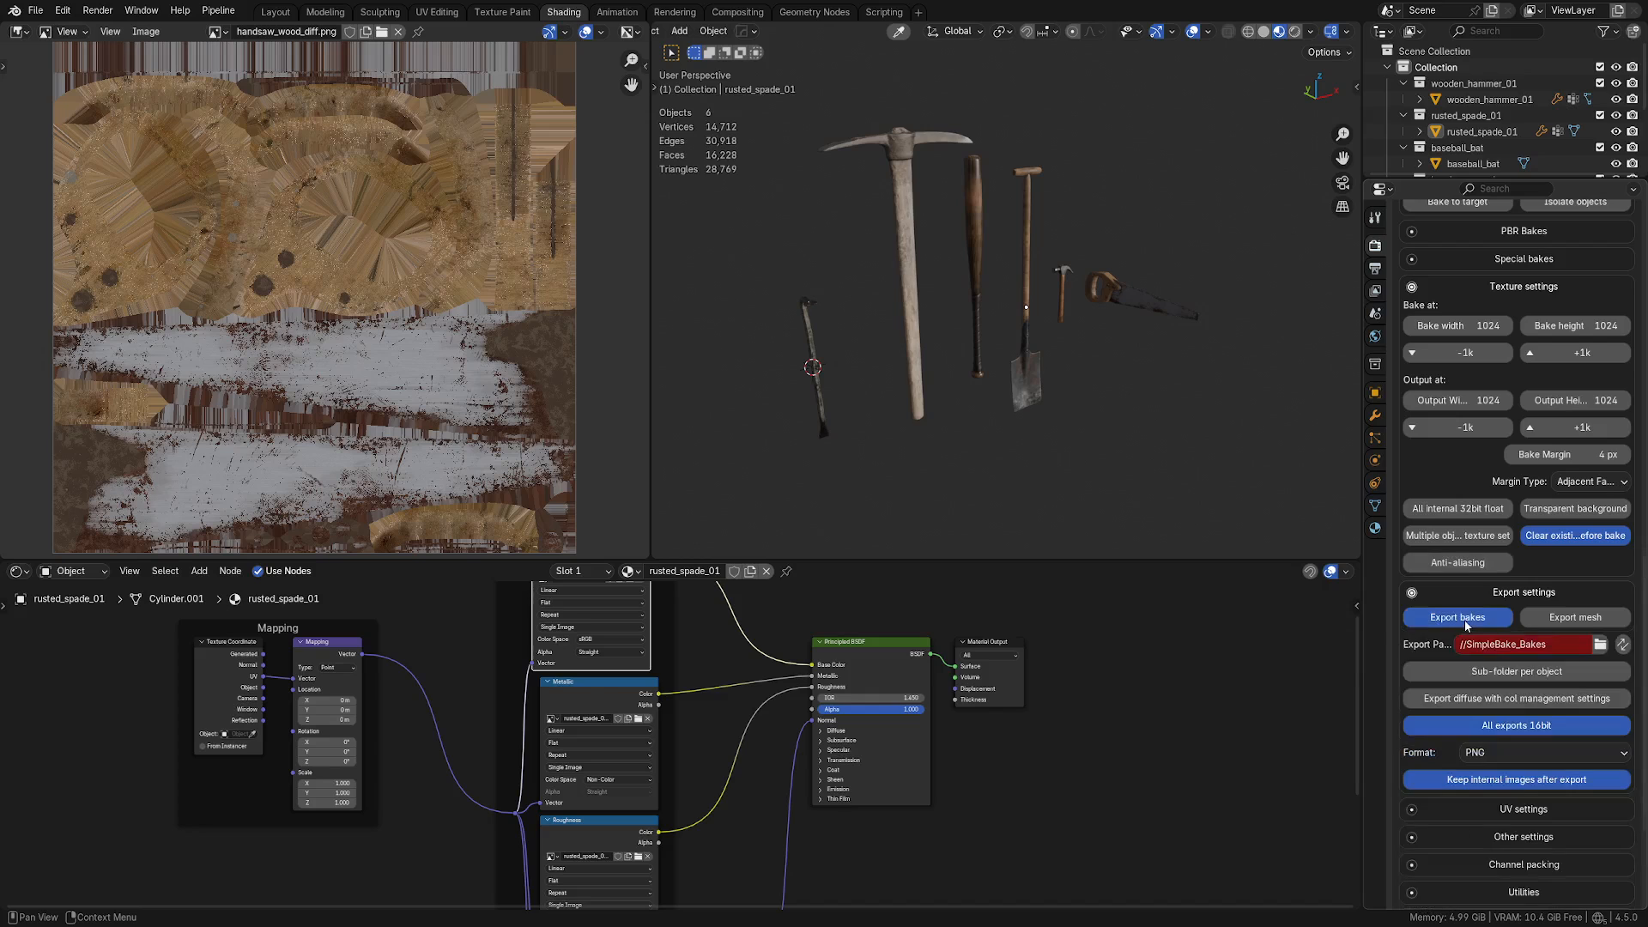
{"action": "left_click", "coordinate": [1599, 644]}
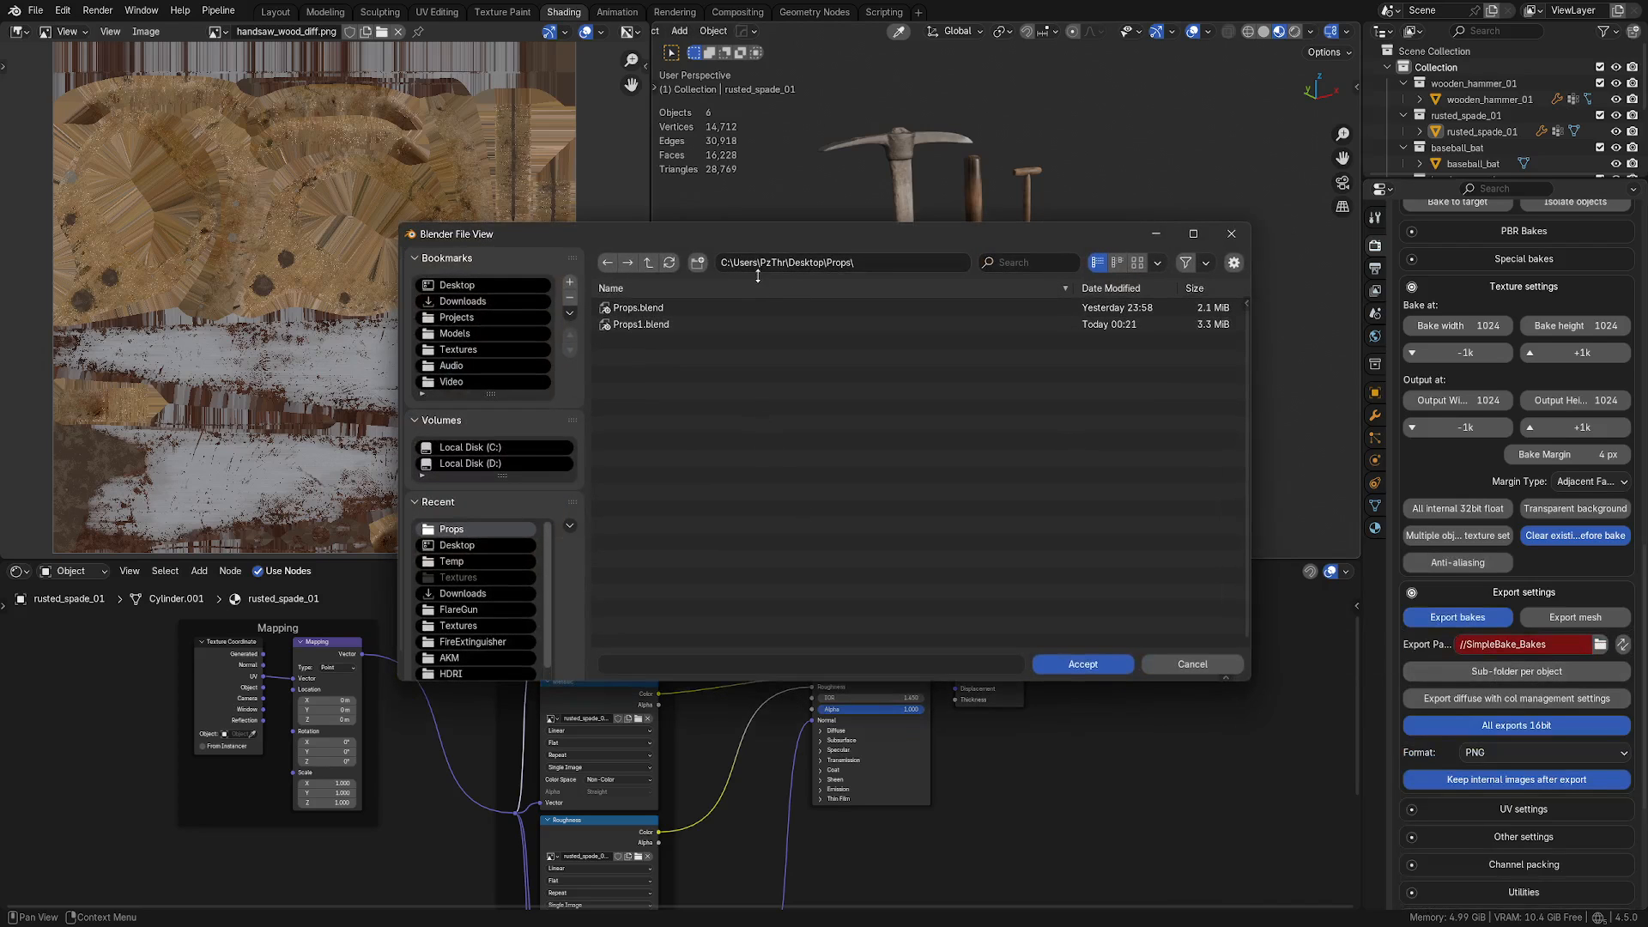
{"action": "right_click", "coordinate": [759, 400]}
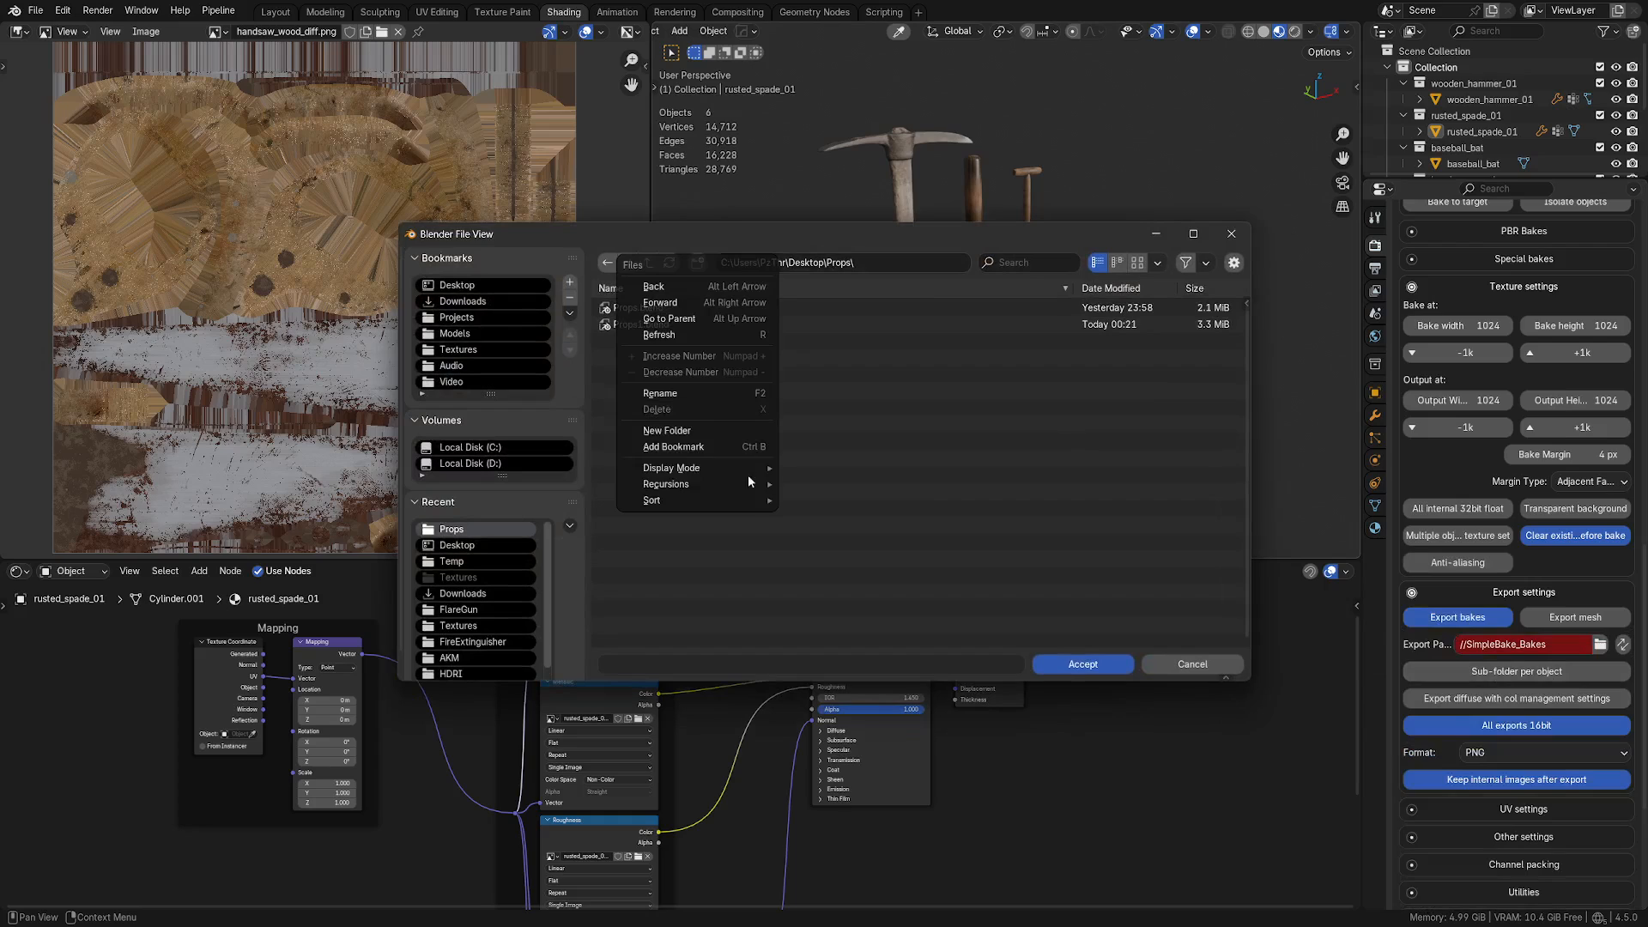
{"action": "left_click", "coordinate": [716, 430]}
{"action": "type", "text": "Textures"}
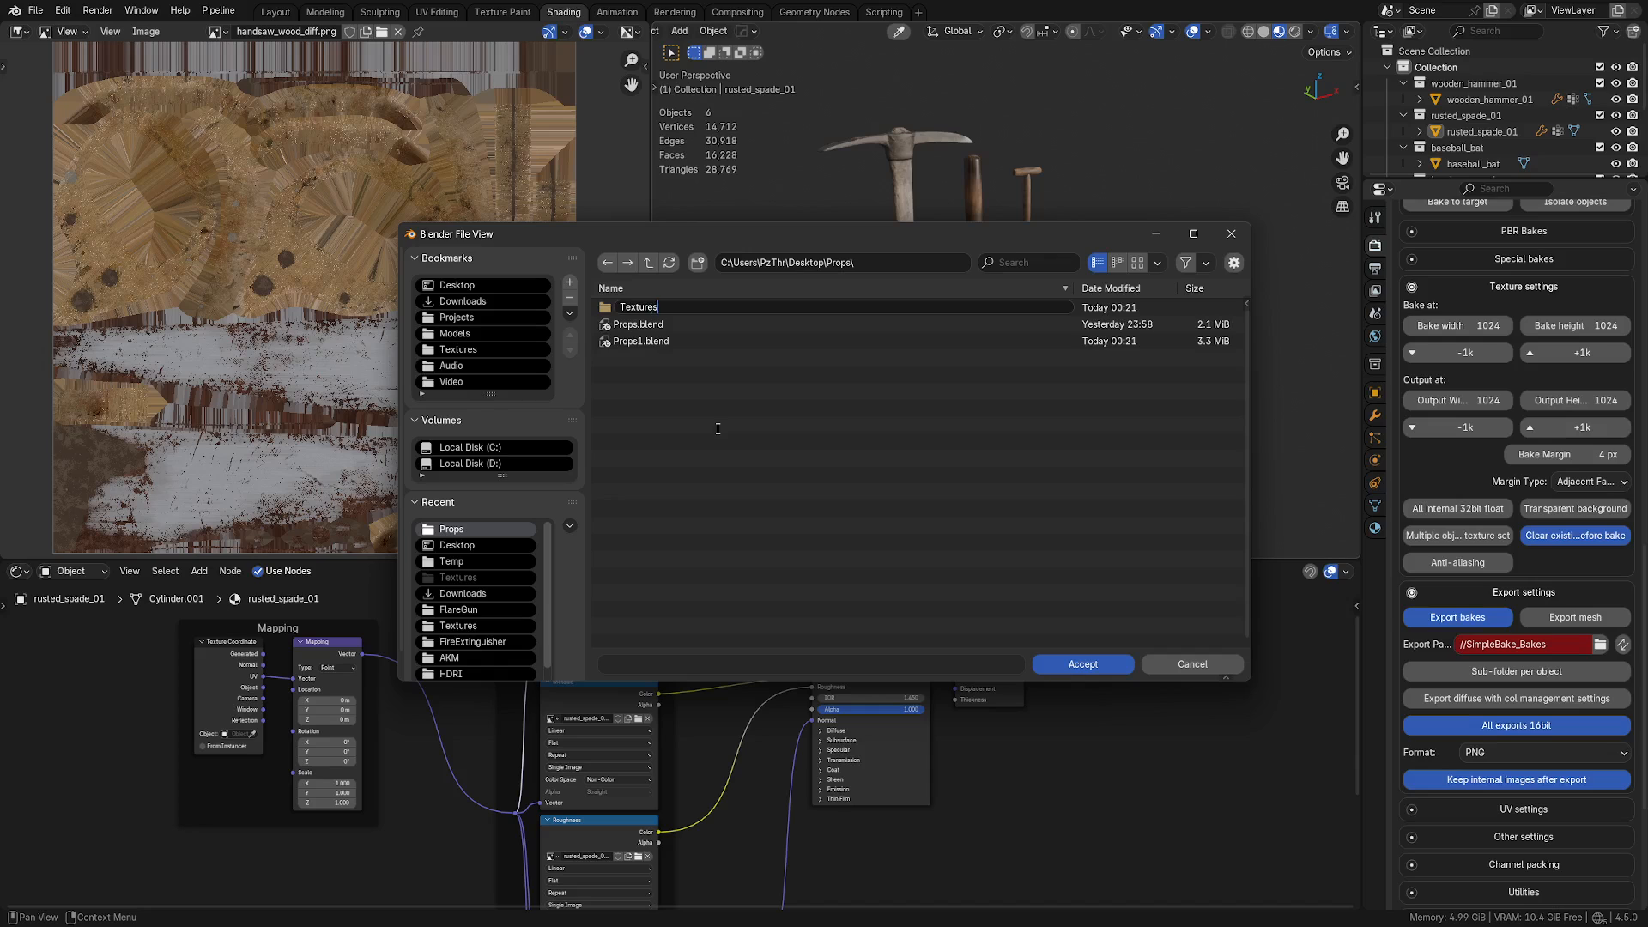
{"action": "key", "text": "Return"}
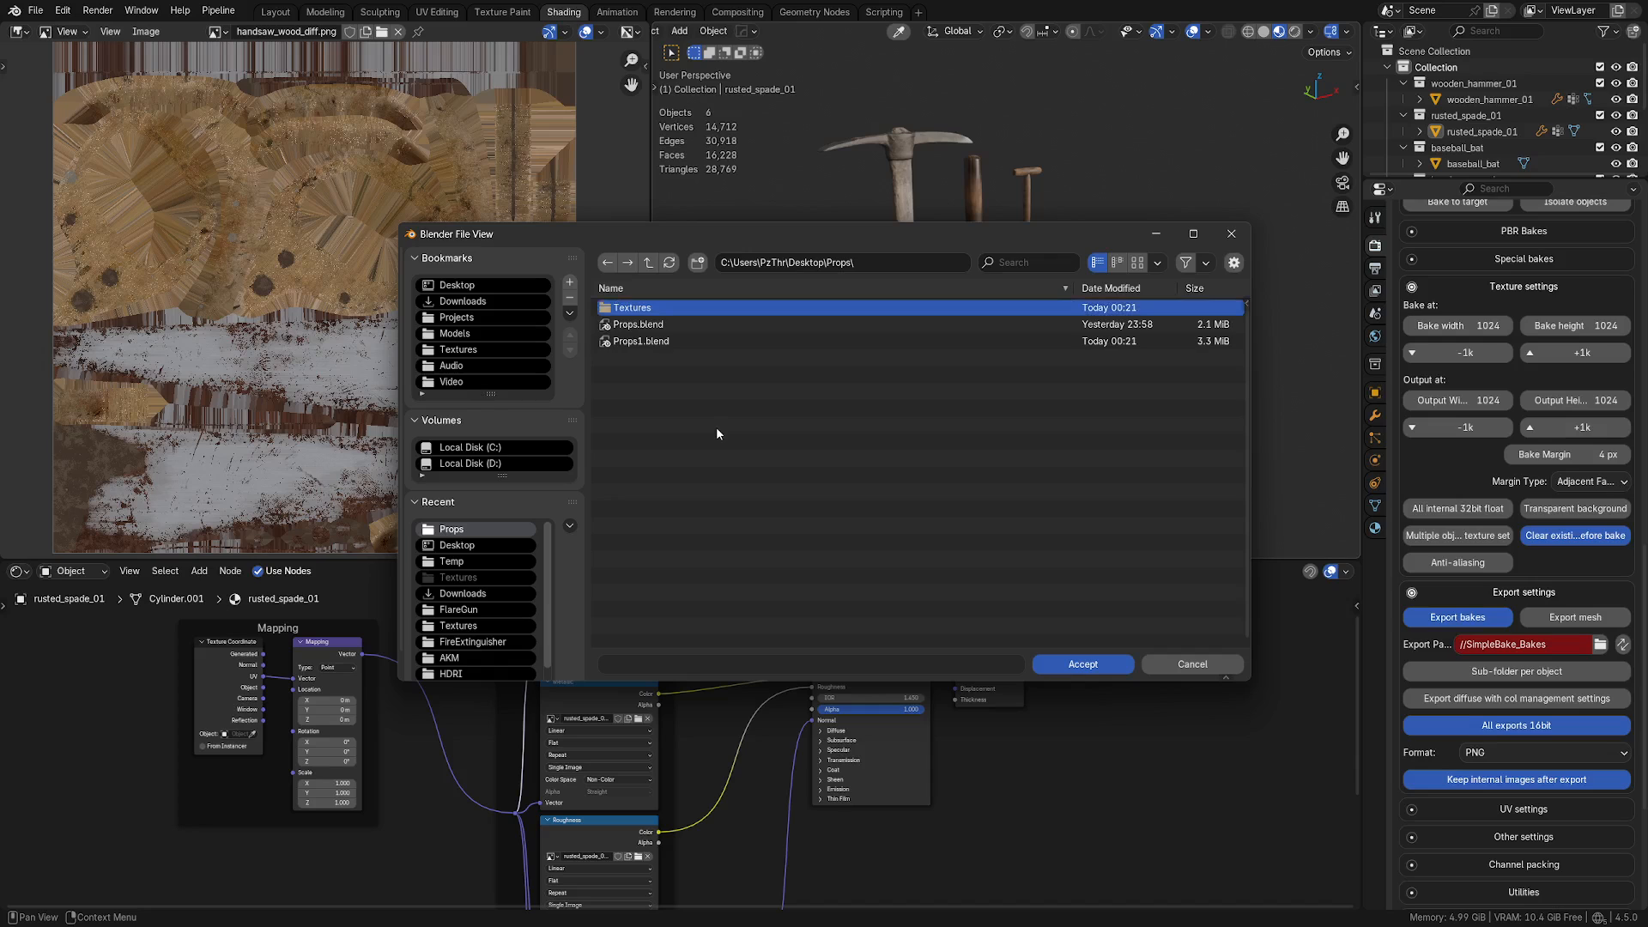
{"action": "double_click", "coordinate": [648, 309]}
{"action": "left_click", "coordinate": [1084, 665]}
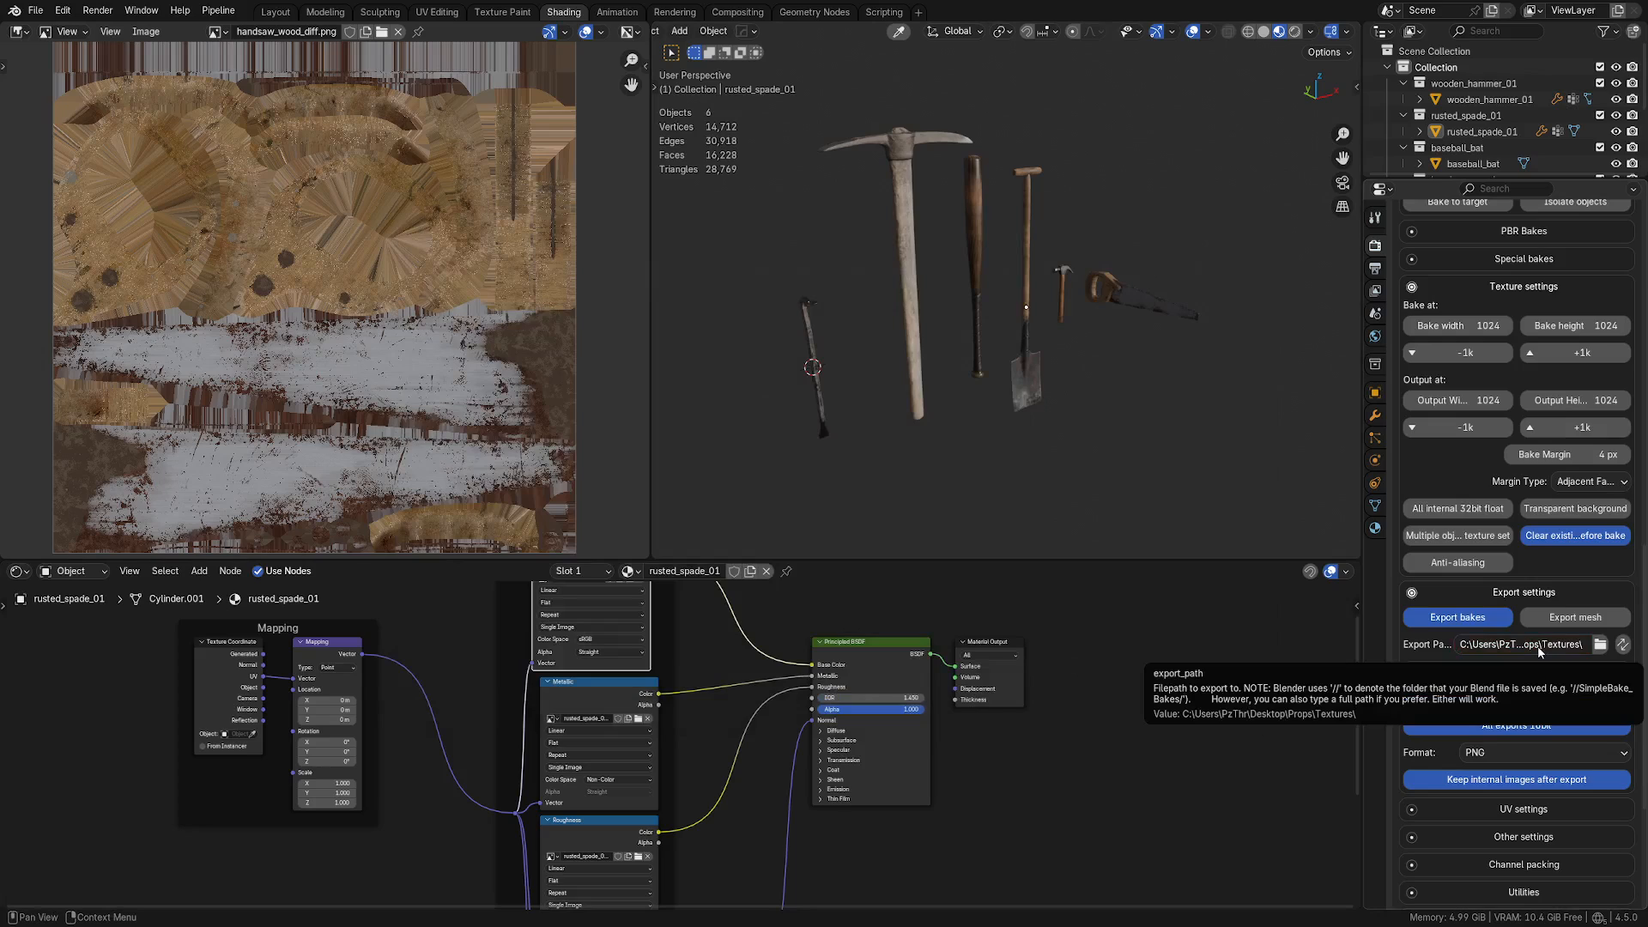
Step: Review the export settings, collapse the texture settings, and check the available export formats, keeping PNG
{"action": "scroll", "coordinate": [1528, 704], "scroll_direction": "down", "scroll_amount": 1}
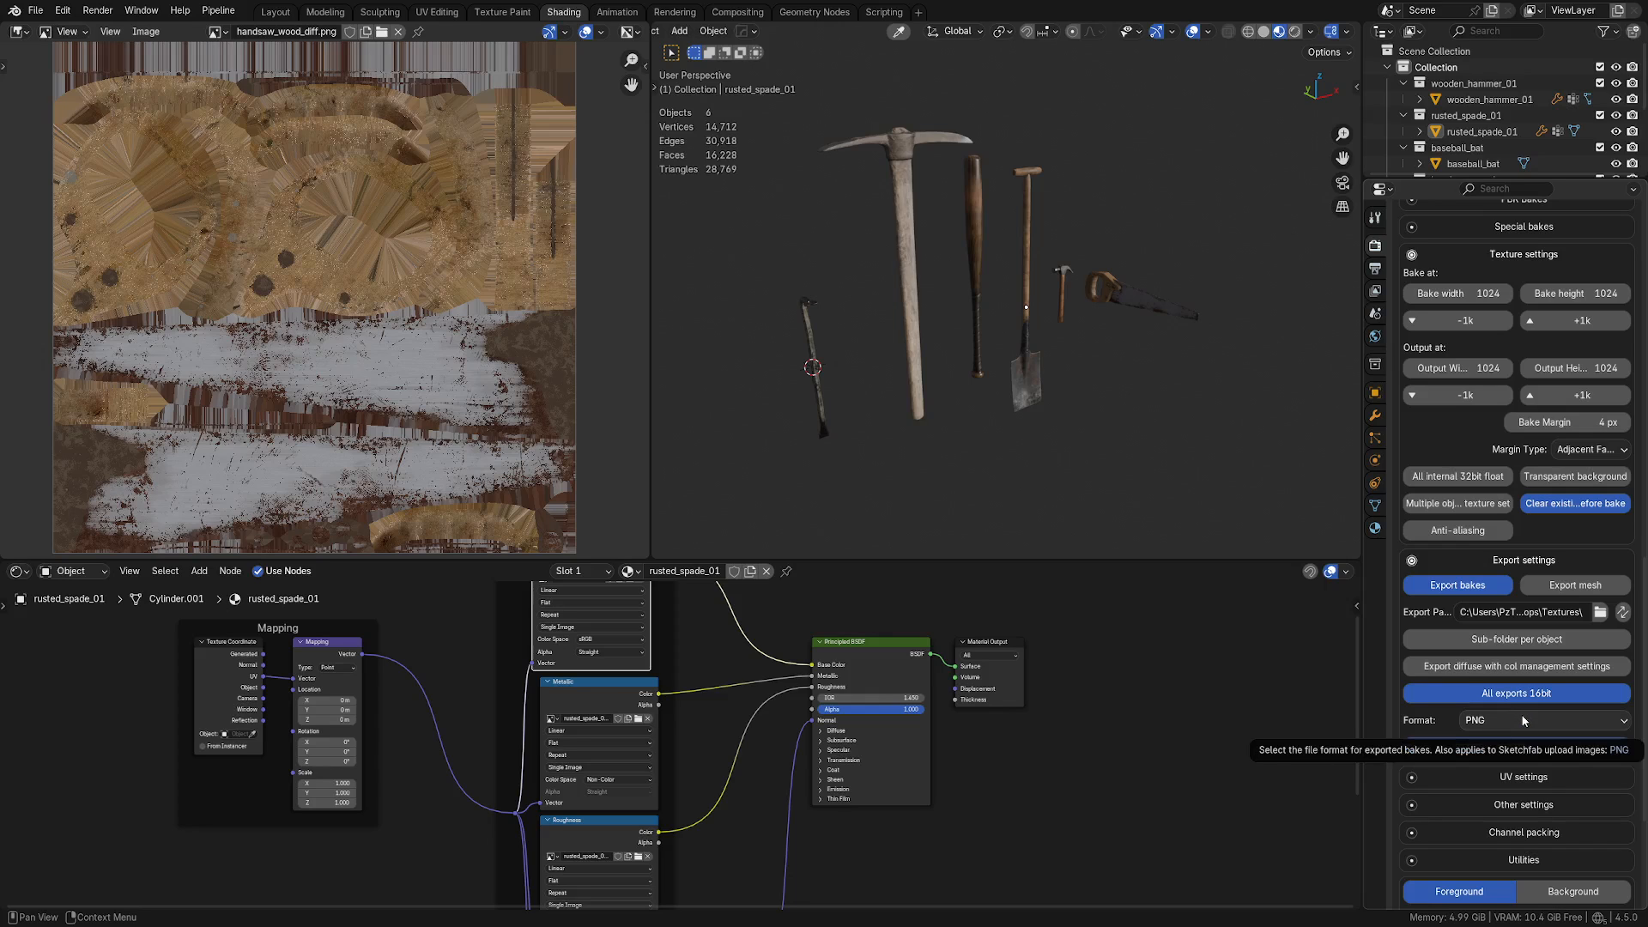
{"action": "scroll", "coordinate": [1525, 720], "scroll_direction": "down", "scroll_amount": 1}
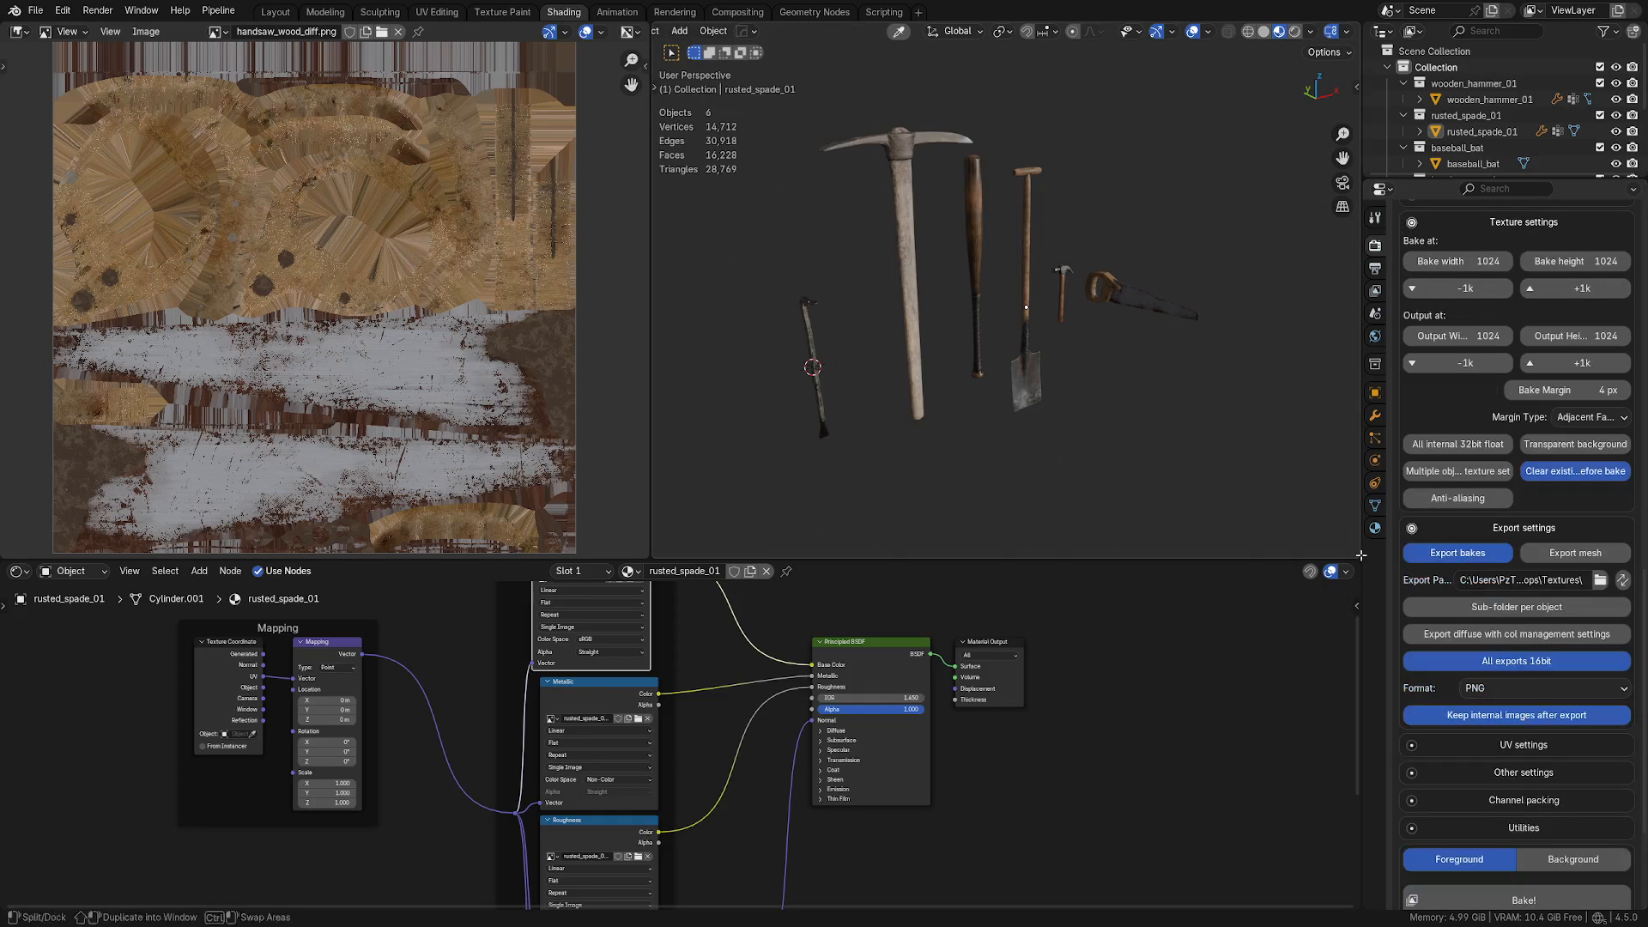
{"action": "scroll", "coordinate": [1491, 618], "scroll_direction": "down", "scroll_amount": 2}
{"action": "scroll", "coordinate": [1494, 618], "scroll_direction": "up", "scroll_amount": 2}
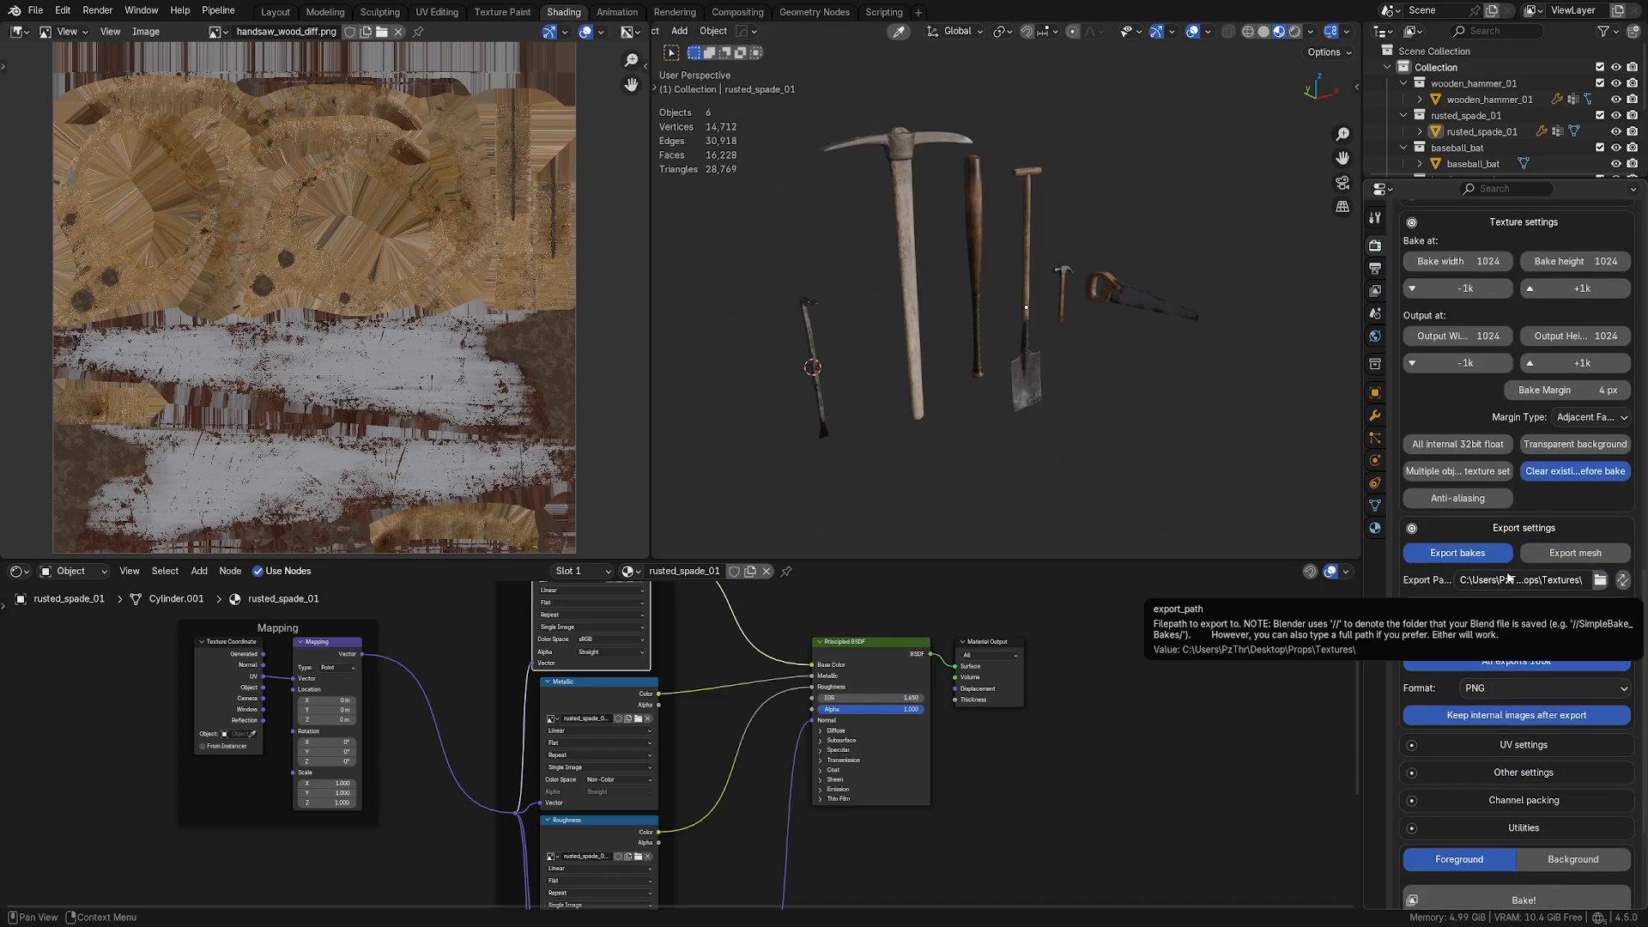
{"action": "scroll", "coordinate": [1516, 565], "scroll_direction": "up", "scroll_amount": 3}
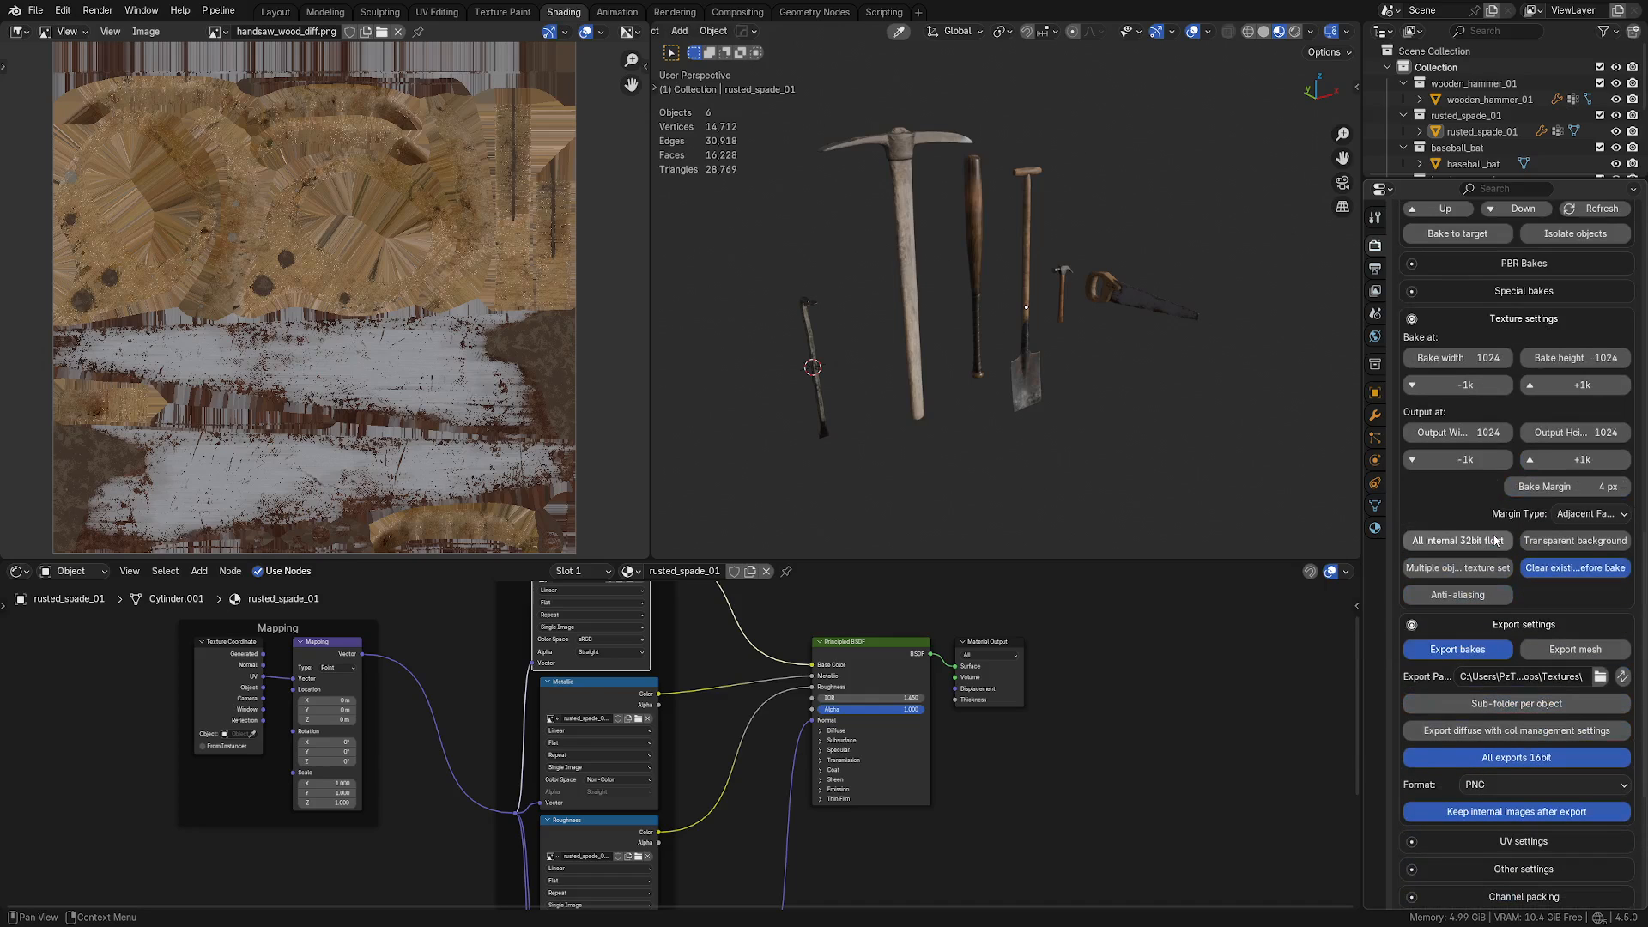
{"action": "left_click", "coordinate": [1412, 319]}
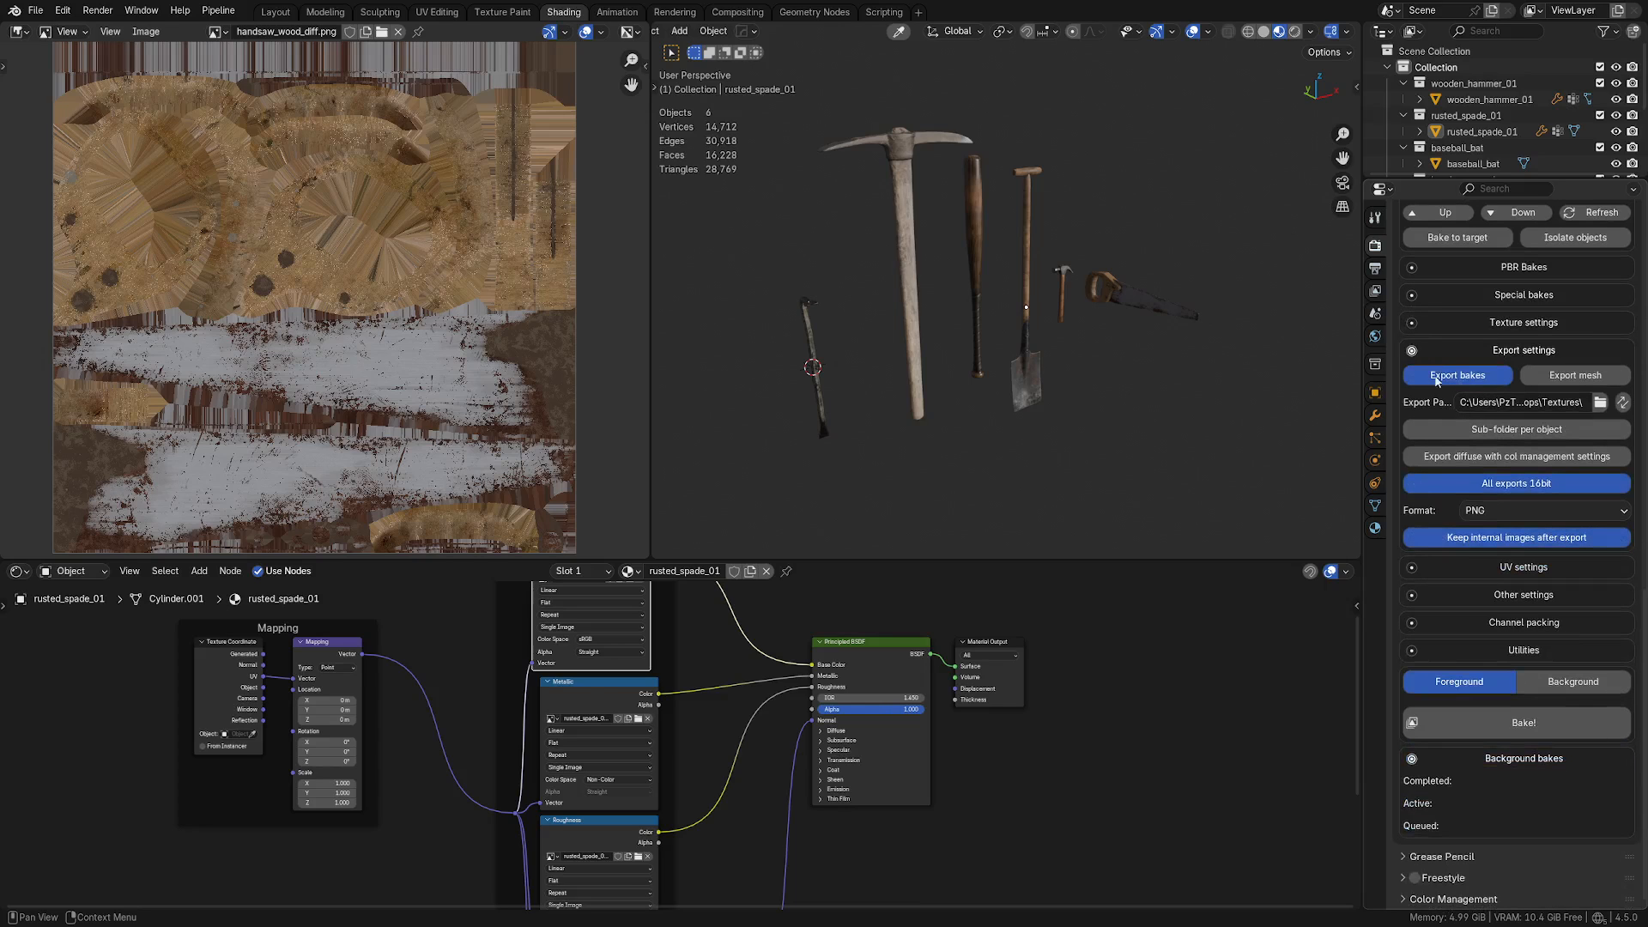
{"action": "left_click", "coordinate": [1509, 511]}
{"action": "left_click", "coordinate": [1563, 512]}
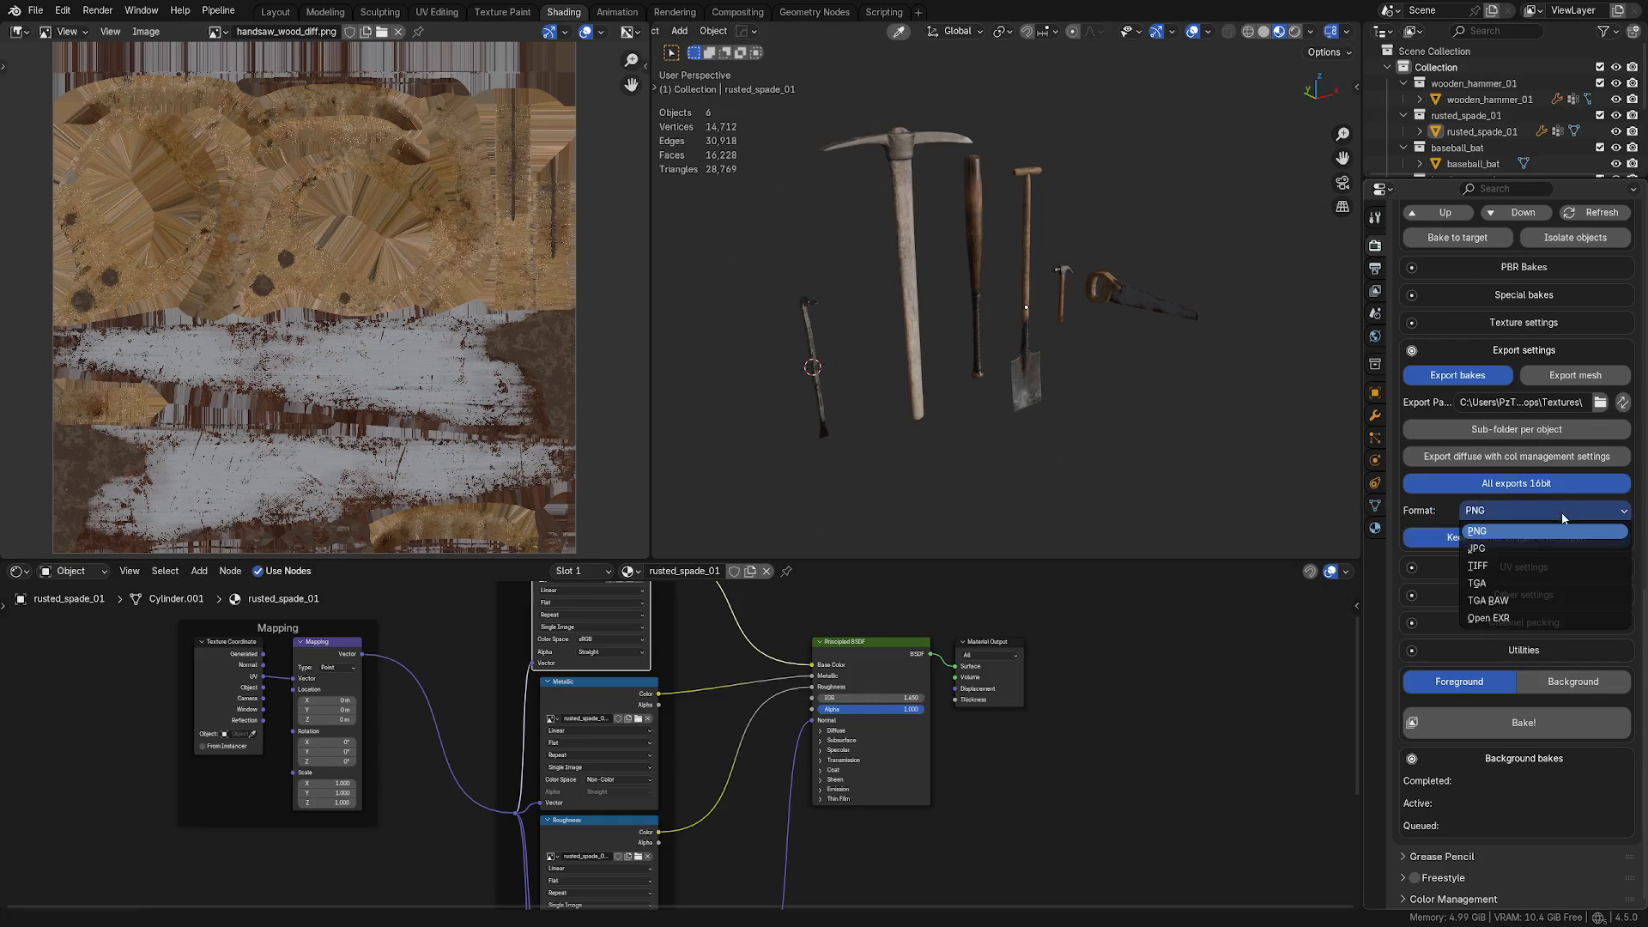
{"action": "left_click", "coordinate": [1564, 508]}
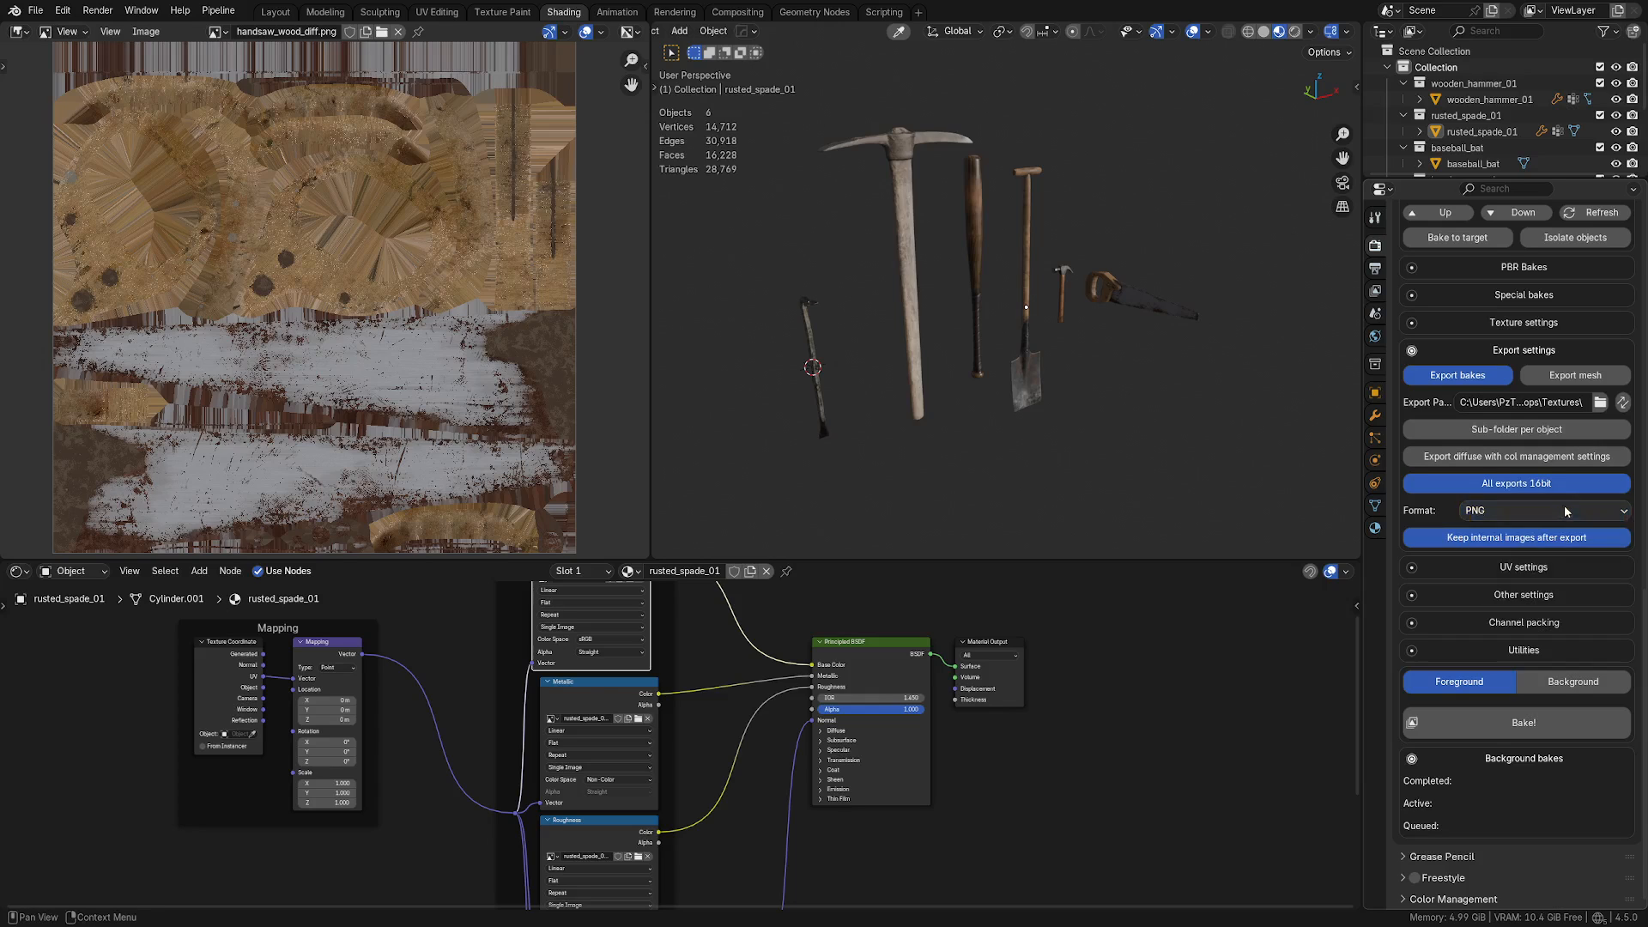
Step: Disable automatic UDIM detection in the UV settings and set the bake's batch name to Props
{"action": "left_click", "coordinate": [1541, 568]}
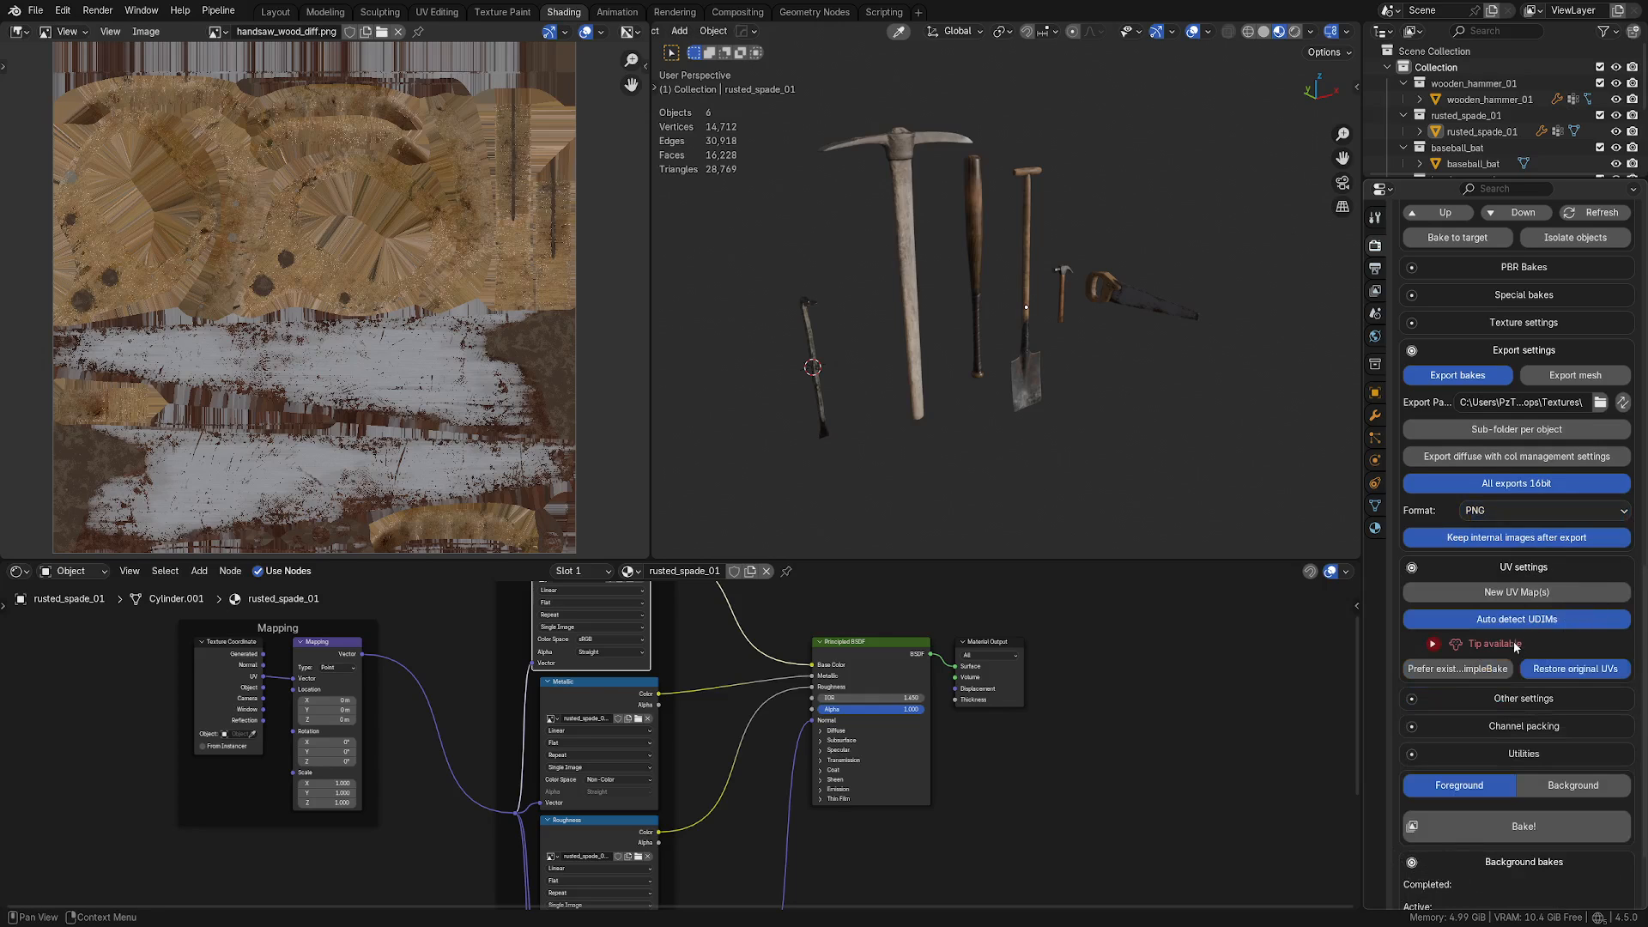
{"action": "left_click", "coordinate": [1526, 622]}
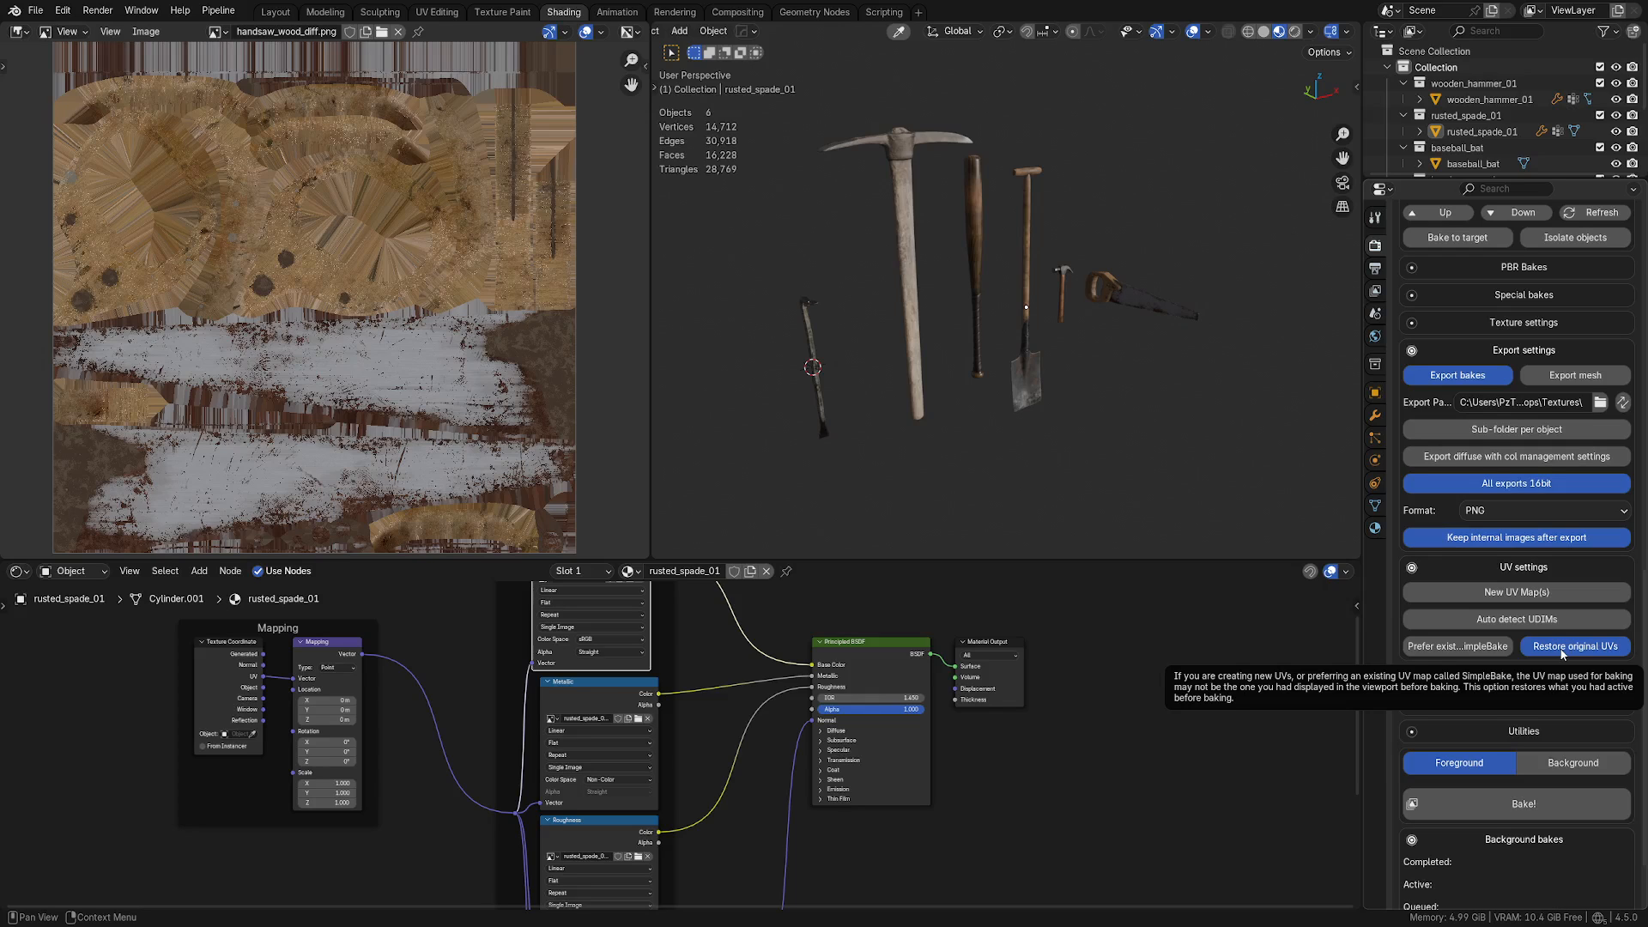
{"action": "scroll", "coordinate": [1461, 583], "scroll_direction": "down", "scroll_amount": 2}
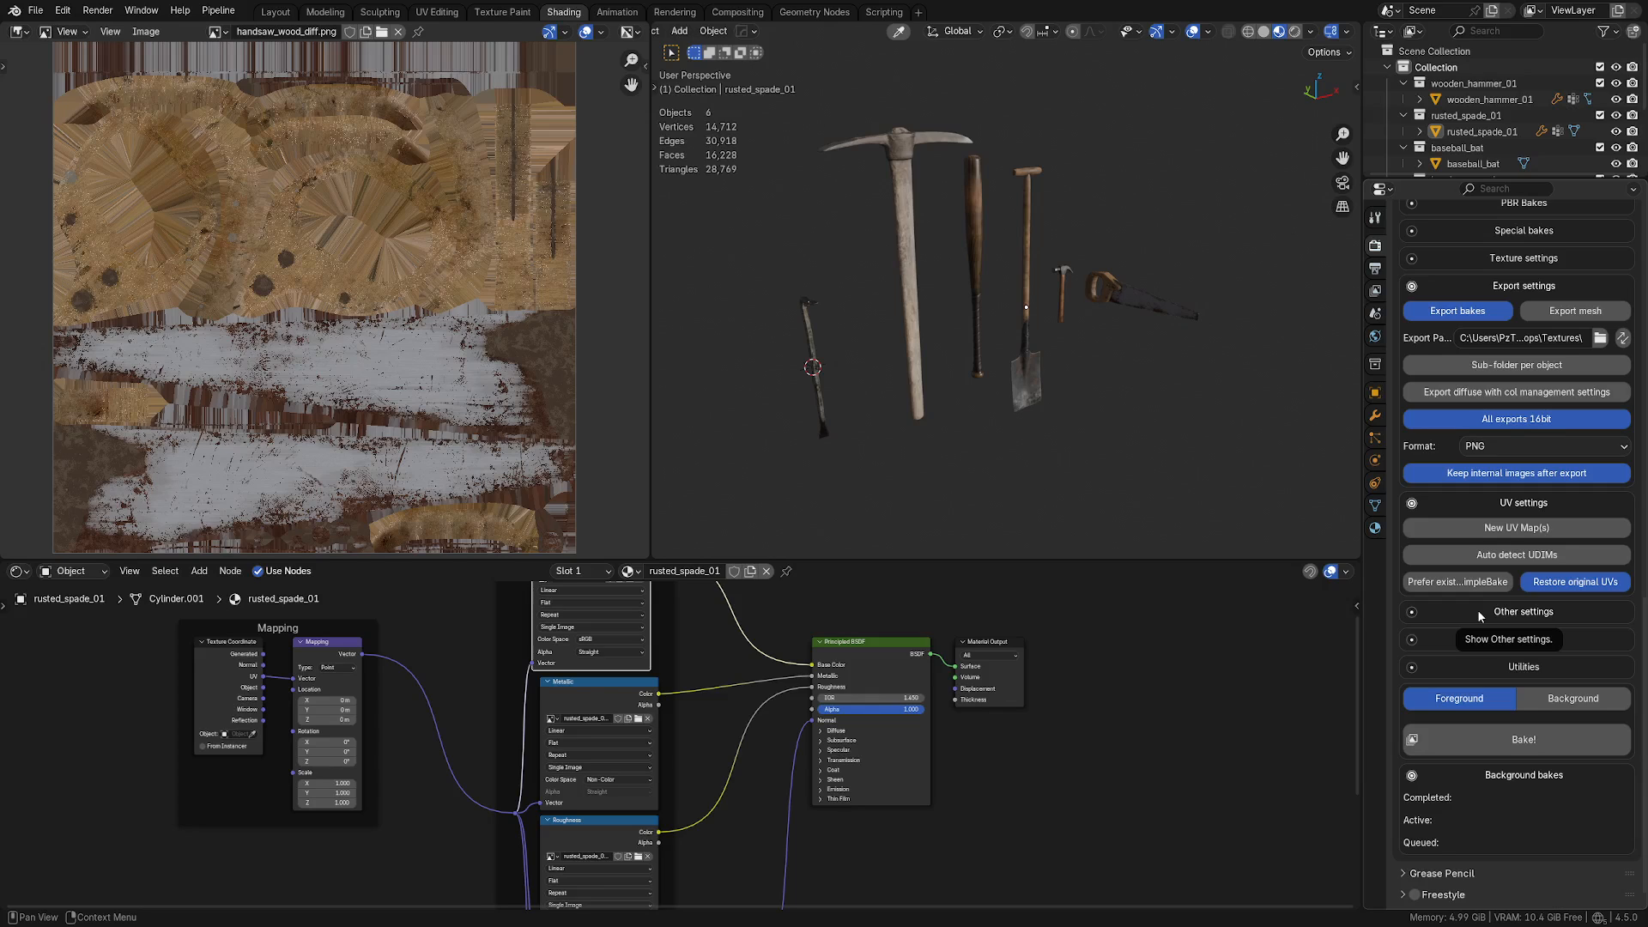
{"action": "left_click", "coordinate": [1476, 609]}
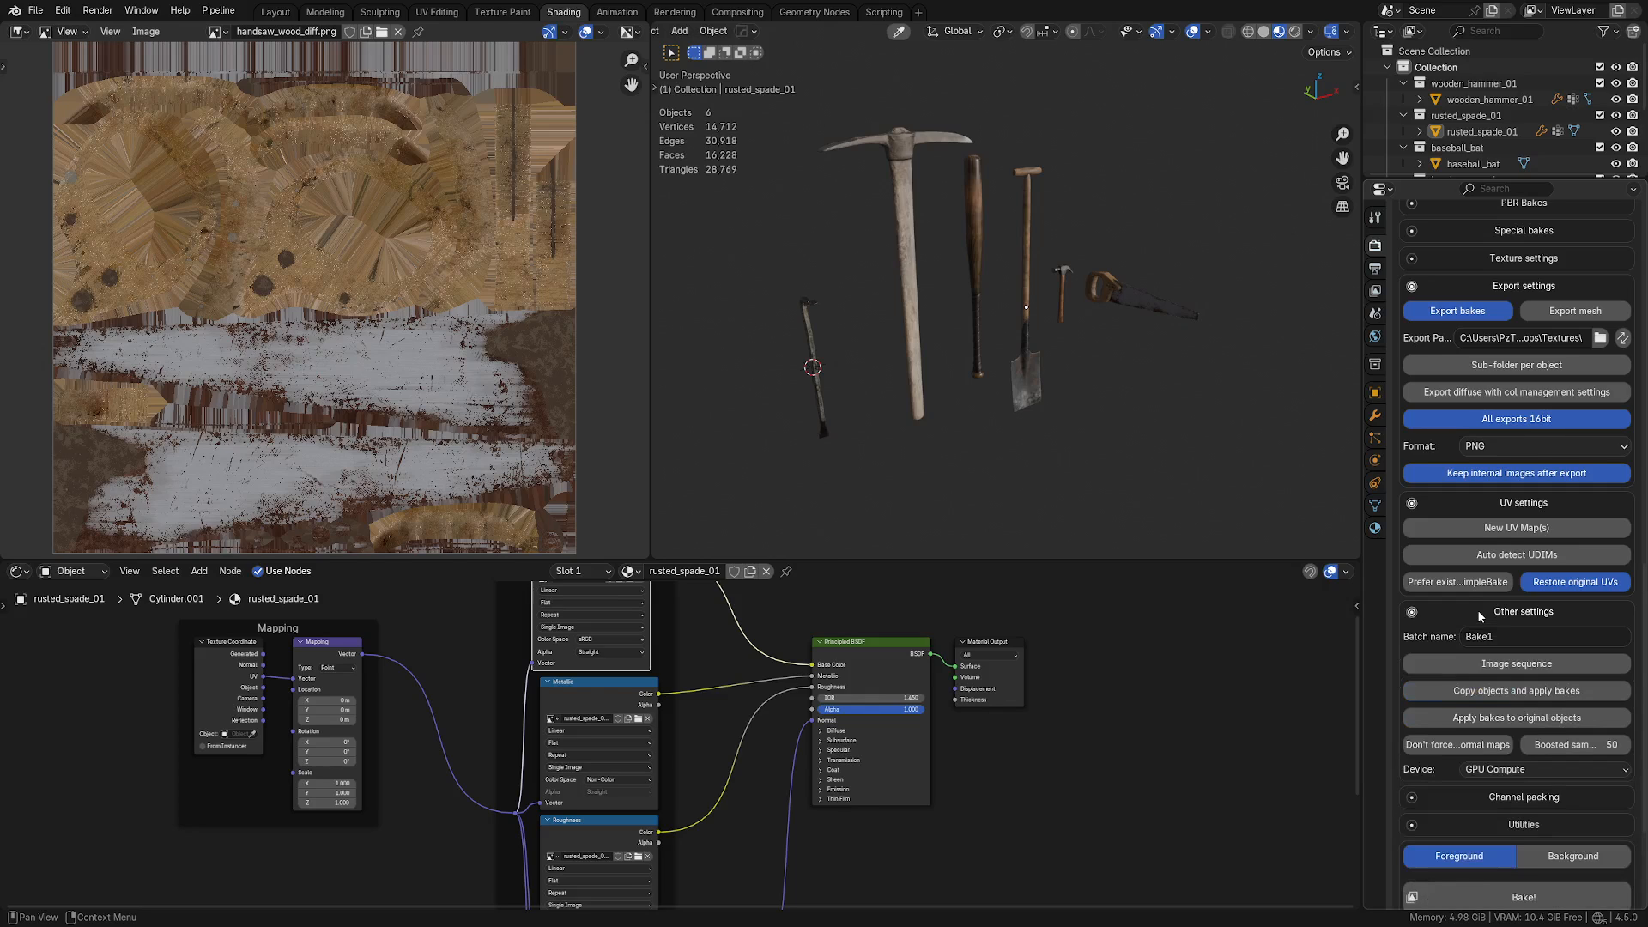
{"action": "left_click", "coordinate": [1495, 637]}
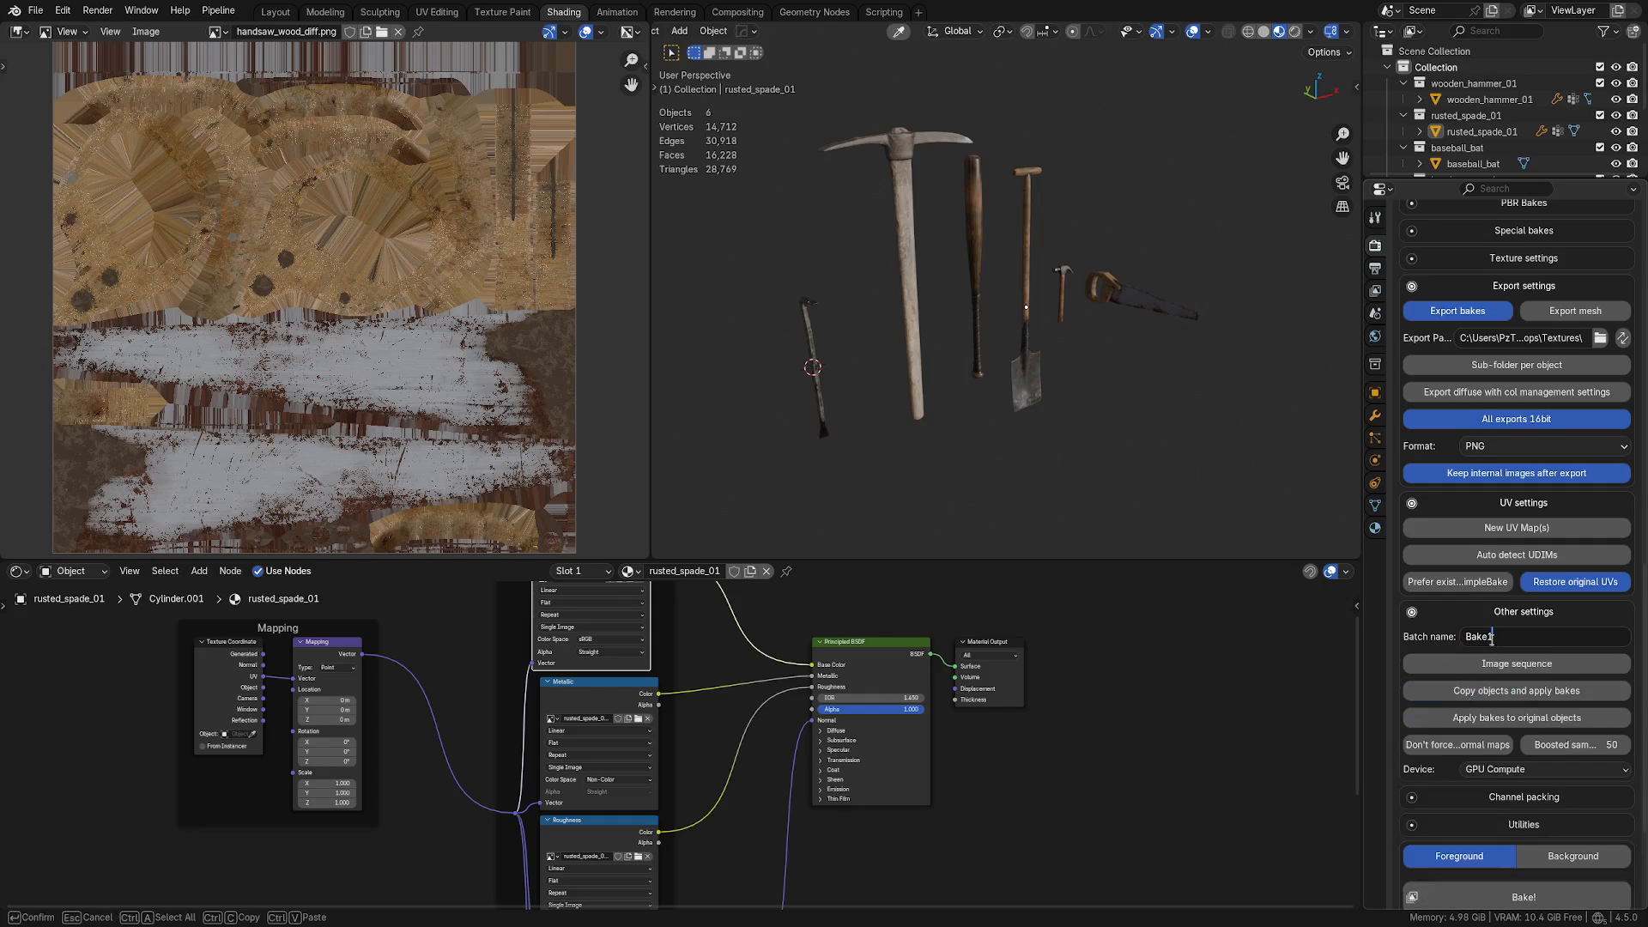
{"action": "type", "text": "Props"}
{"action": "key", "text": "Return"}
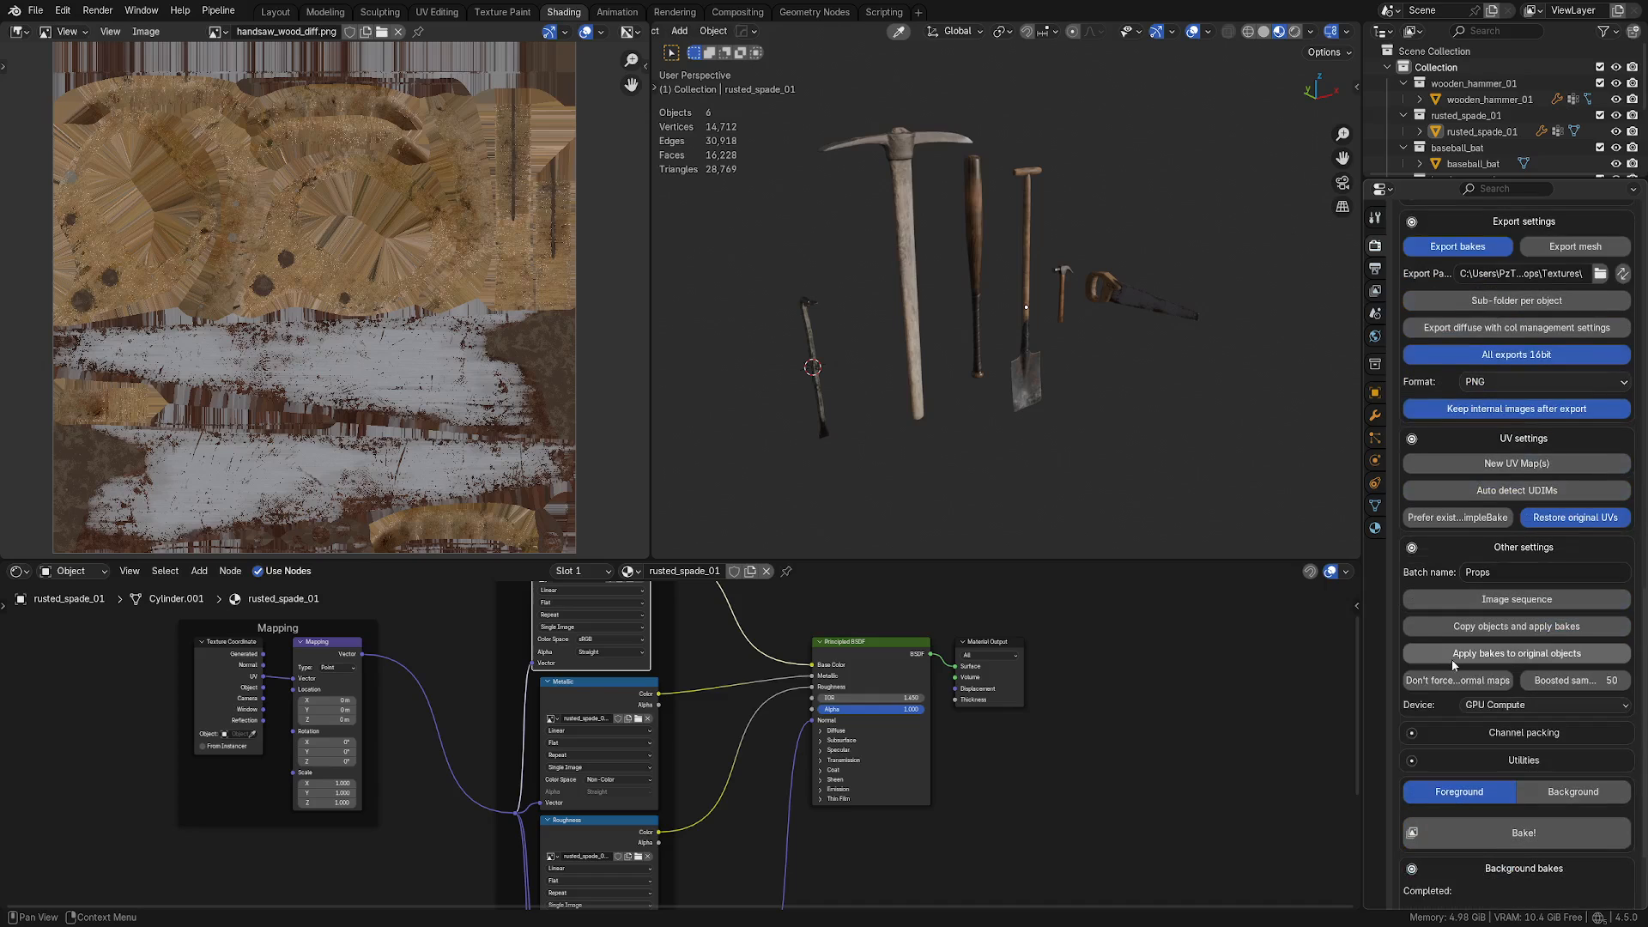
Step: Examine the channel packing options and their R and G channel choices without assigning any map, and collapse the section
{"action": "scroll", "coordinate": [1451, 659], "scroll_direction": "down", "scroll_amount": 3}
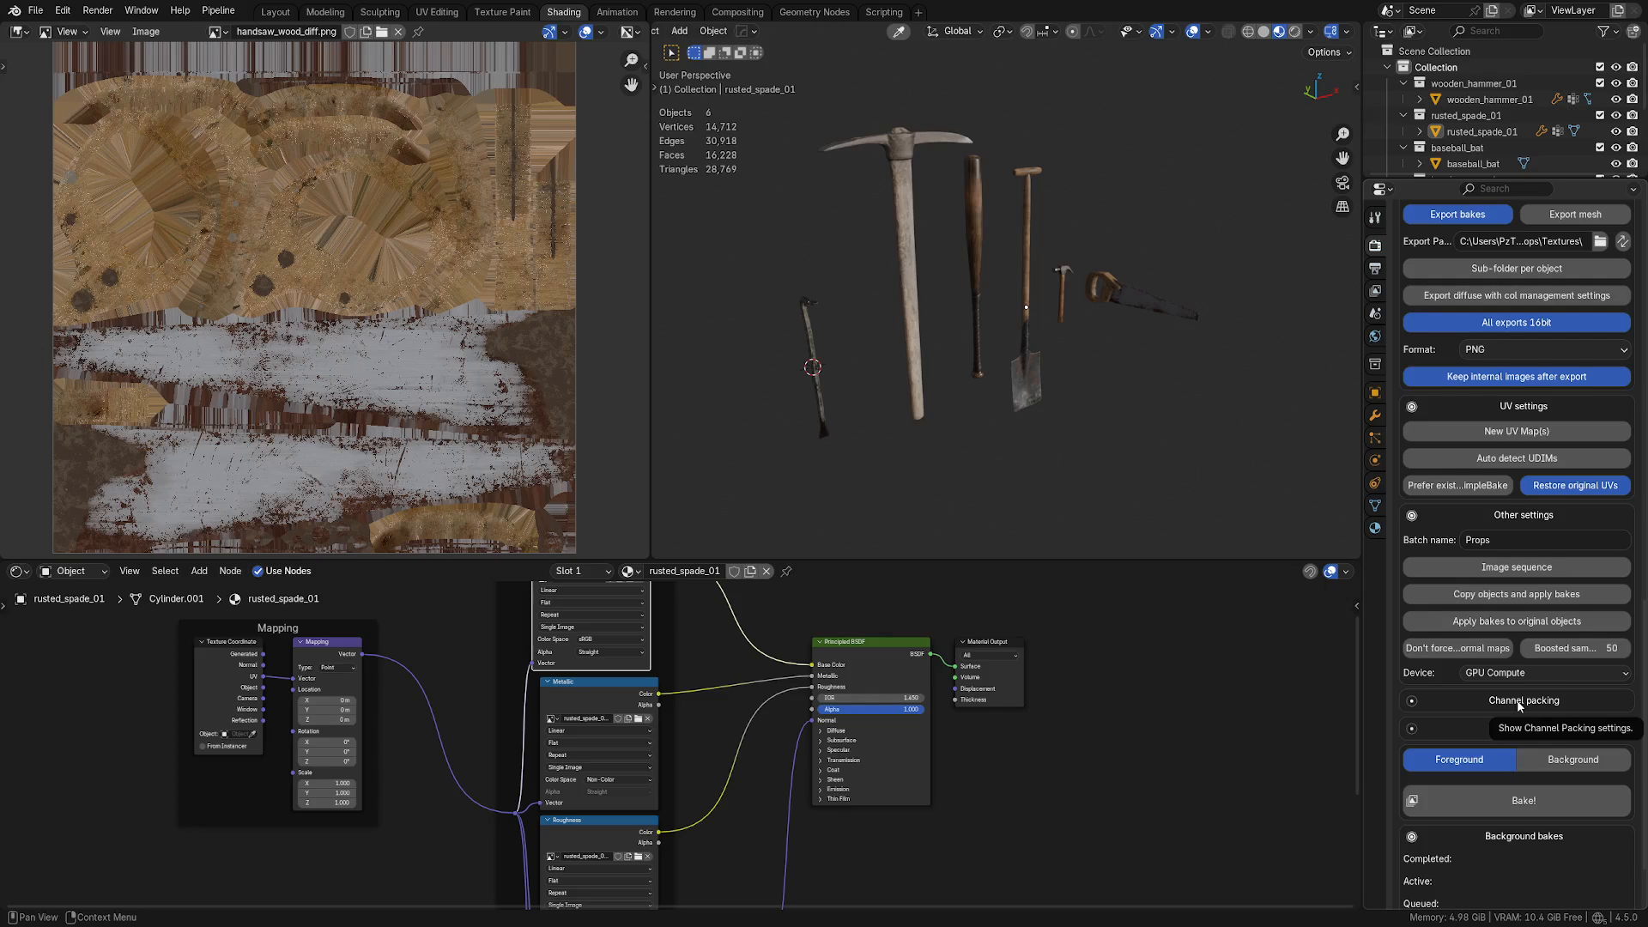
{"action": "scroll", "coordinate": [1516, 699], "scroll_direction": "down", "scroll_amount": 2}
{"action": "left_click", "coordinate": [1506, 639]}
{"action": "scroll", "coordinate": [1502, 653], "scroll_direction": "down", "scroll_amount": 3}
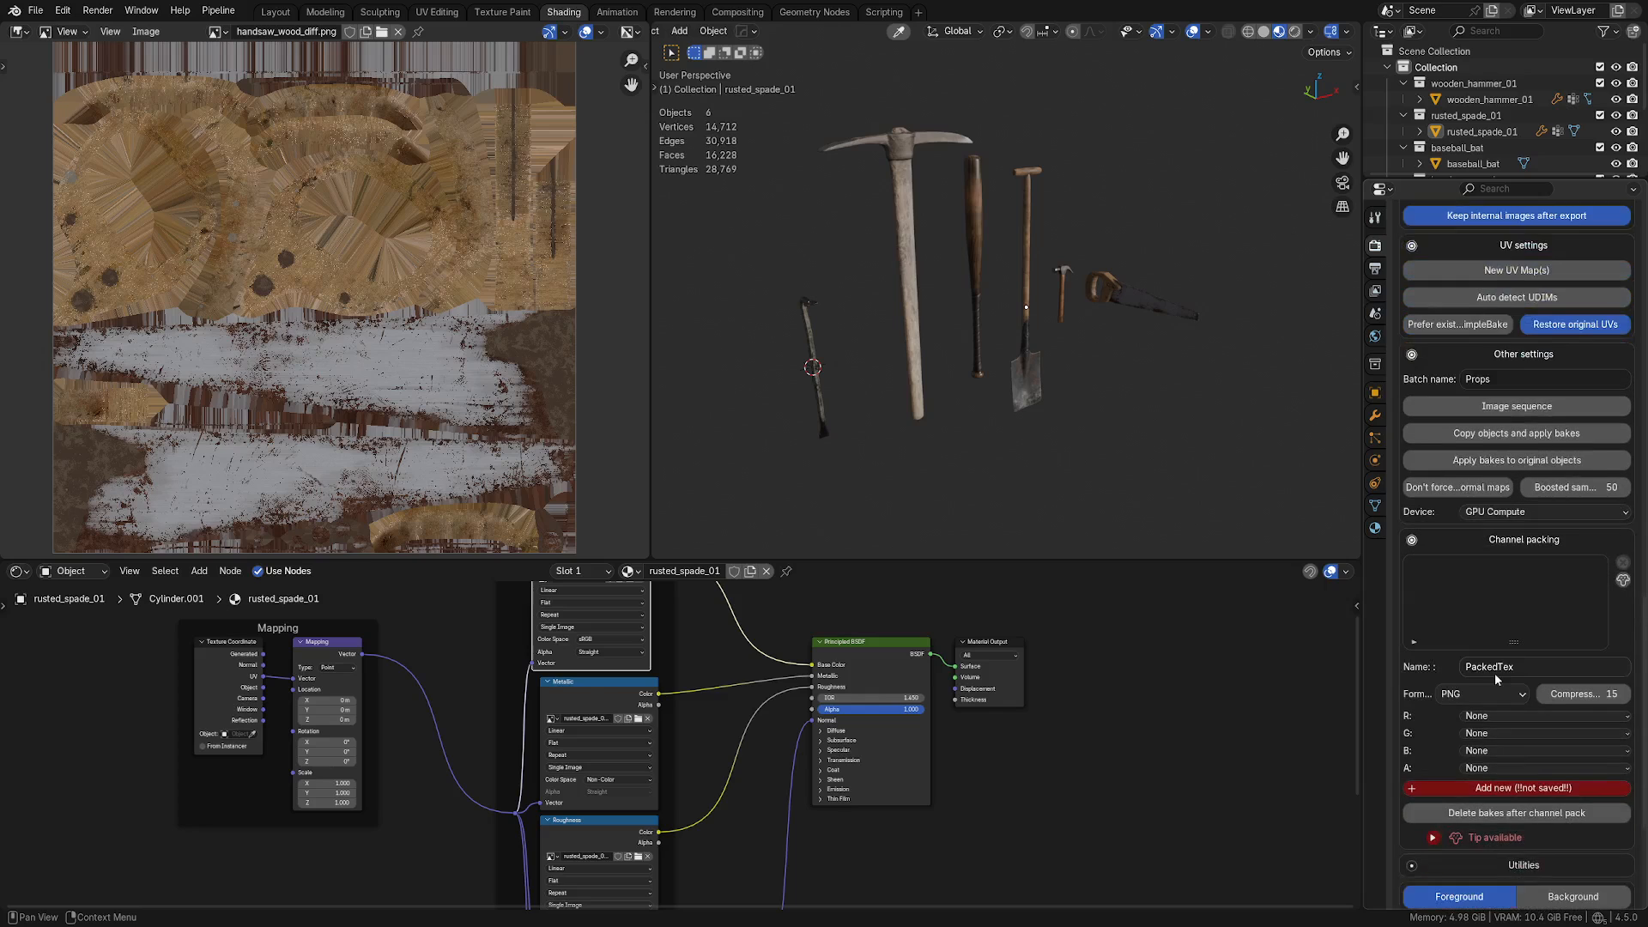
{"action": "scroll", "coordinate": [1496, 673], "scroll_direction": "down", "scroll_amount": 1}
{"action": "scroll", "coordinate": [1496, 673], "scroll_direction": "up", "scroll_amount": 1}
{"action": "left_click", "coordinate": [1492, 715]}
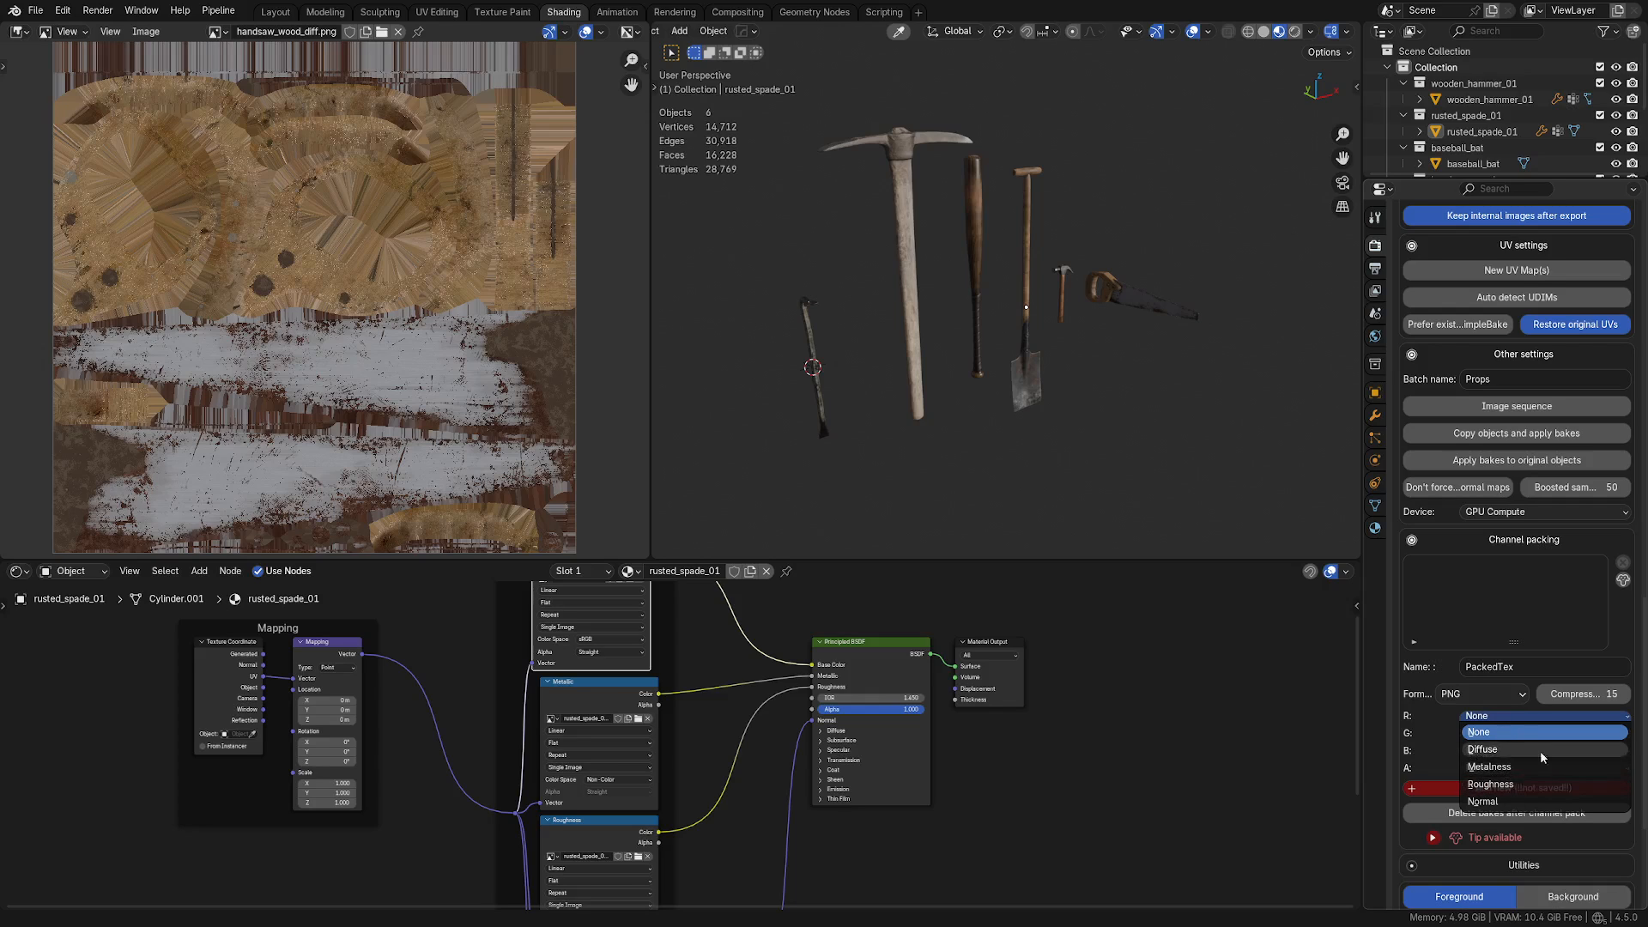
{"action": "left_click", "coordinate": [1504, 731]}
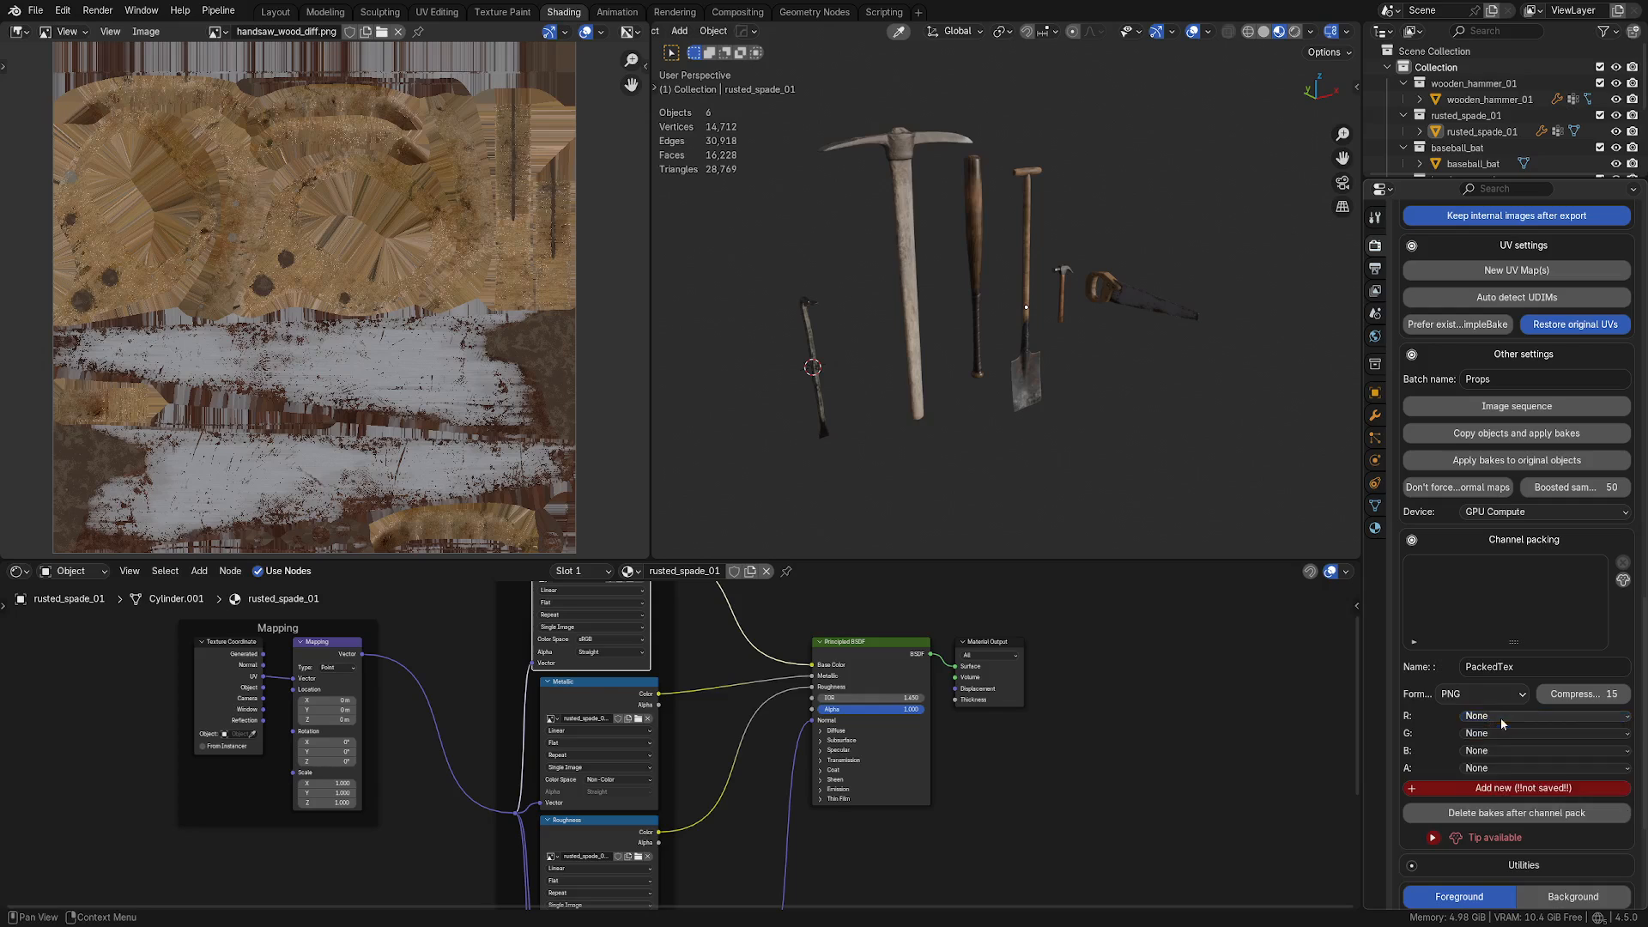
{"action": "left_click", "coordinate": [1502, 734]}
{"action": "left_click", "coordinate": [1507, 726]}
{"action": "left_click", "coordinate": [1489, 540]}
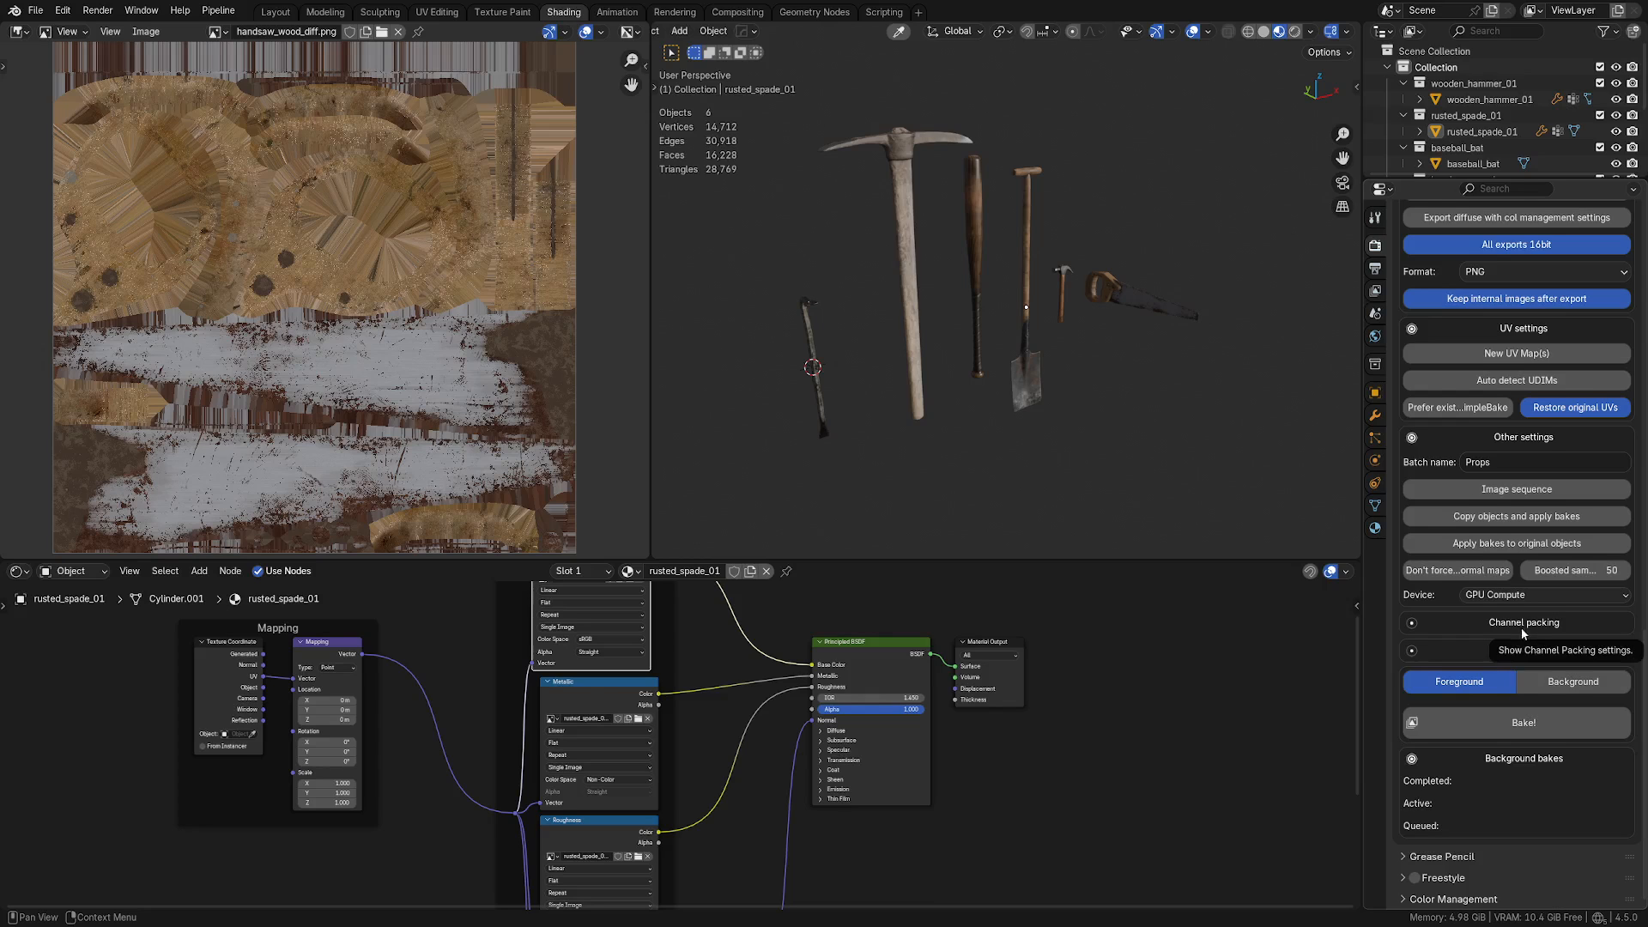
Step: Recheck the PBR bake types and the texture settings, leaving both sections collapsed
{"action": "scroll", "coordinate": [1521, 627], "scroll_direction": "up", "scroll_amount": 5}
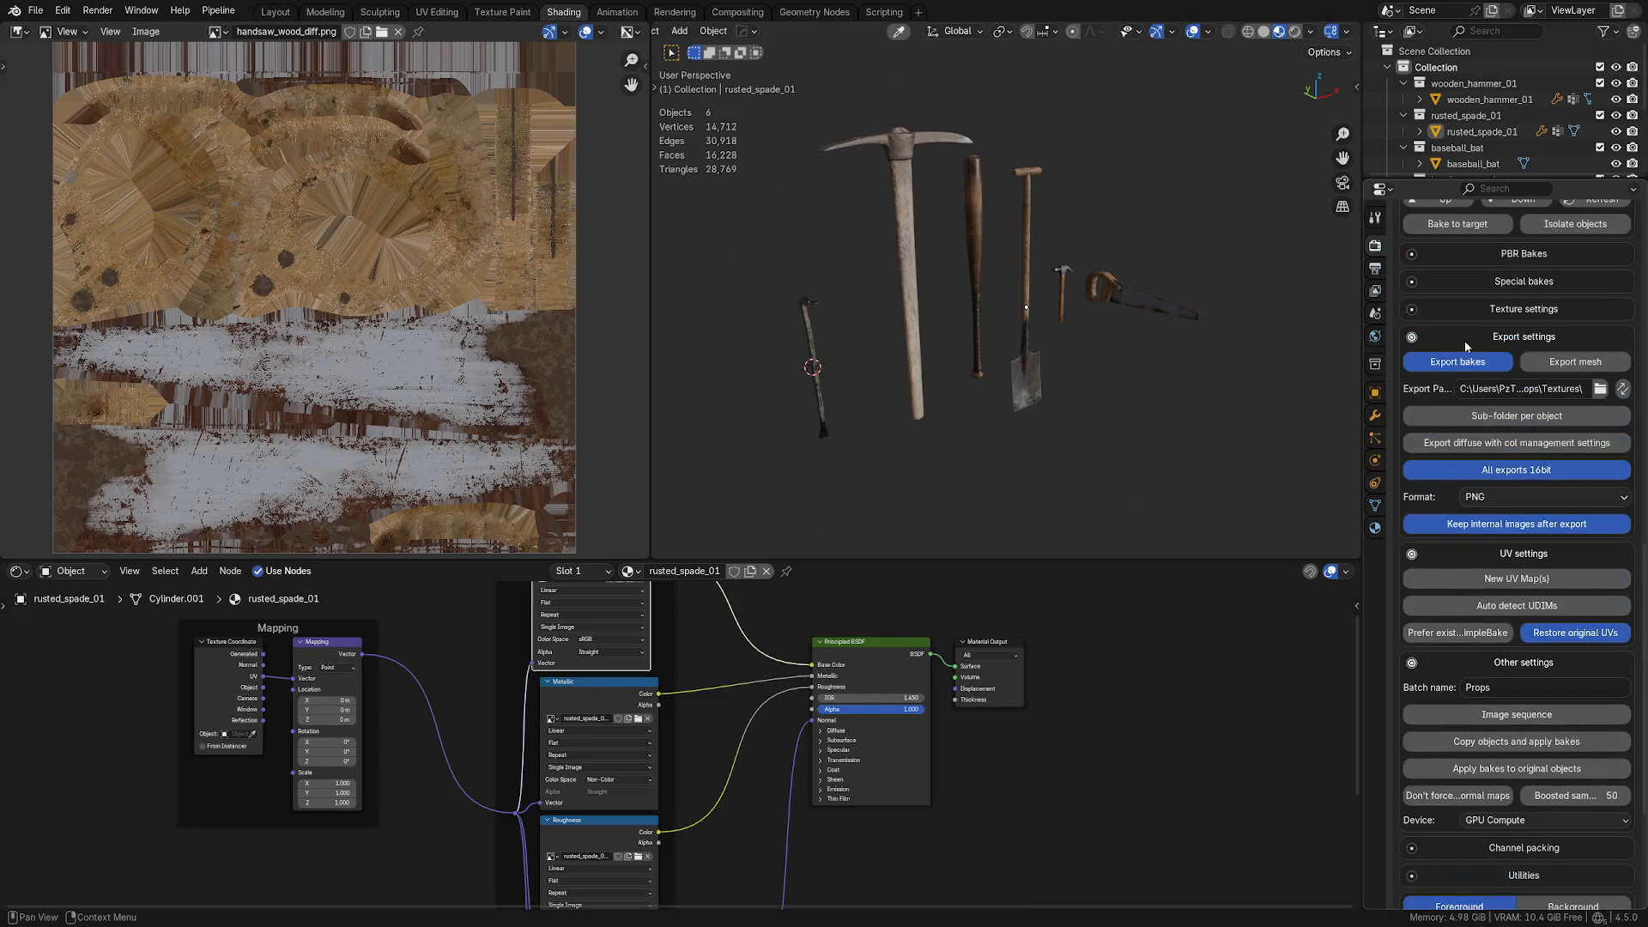
{"action": "left_click", "coordinate": [1495, 256]}
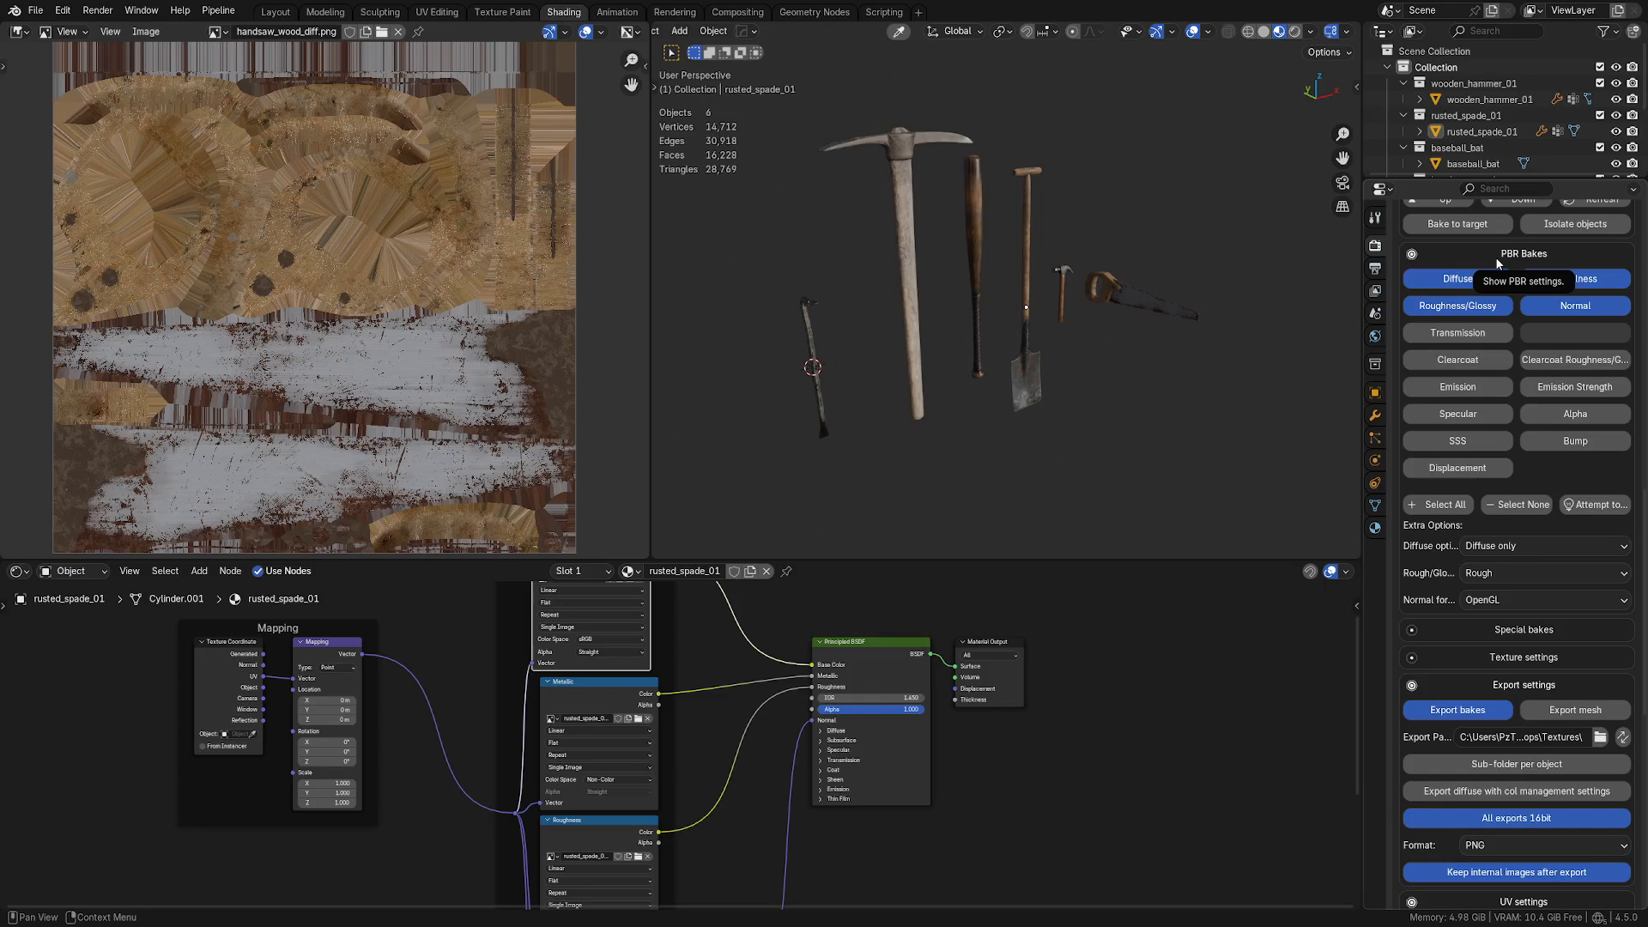
{"action": "left_click", "coordinate": [1496, 256]}
{"action": "left_click", "coordinate": [1489, 289]}
{"action": "left_click", "coordinate": [1490, 288]}
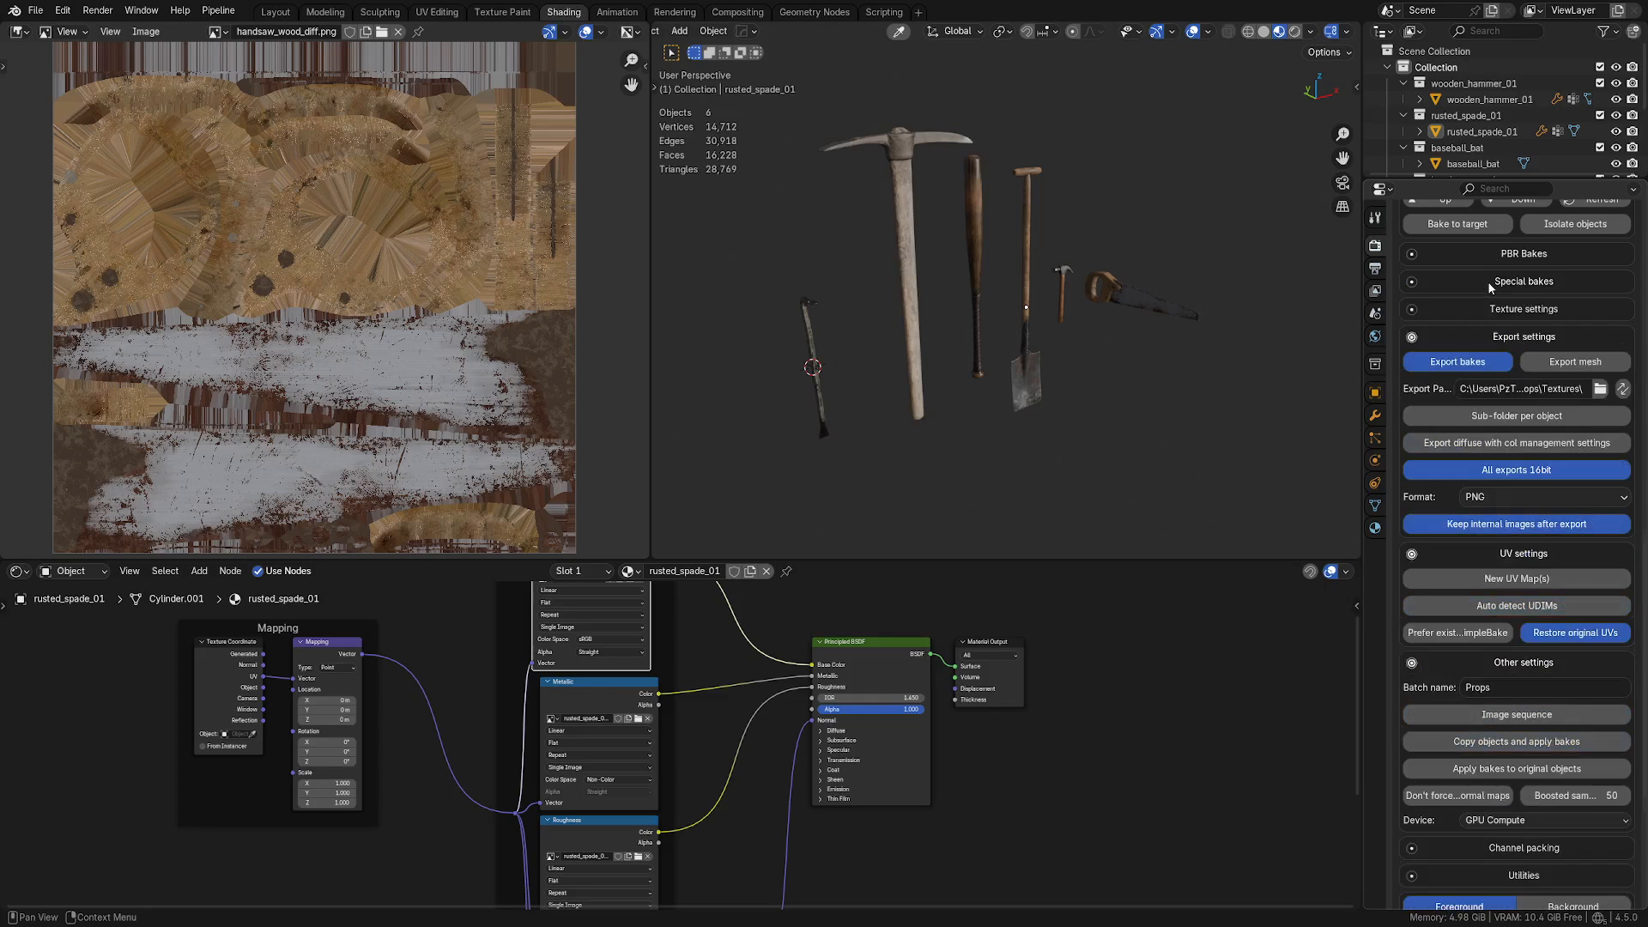
{"action": "left_click", "coordinate": [1487, 307]}
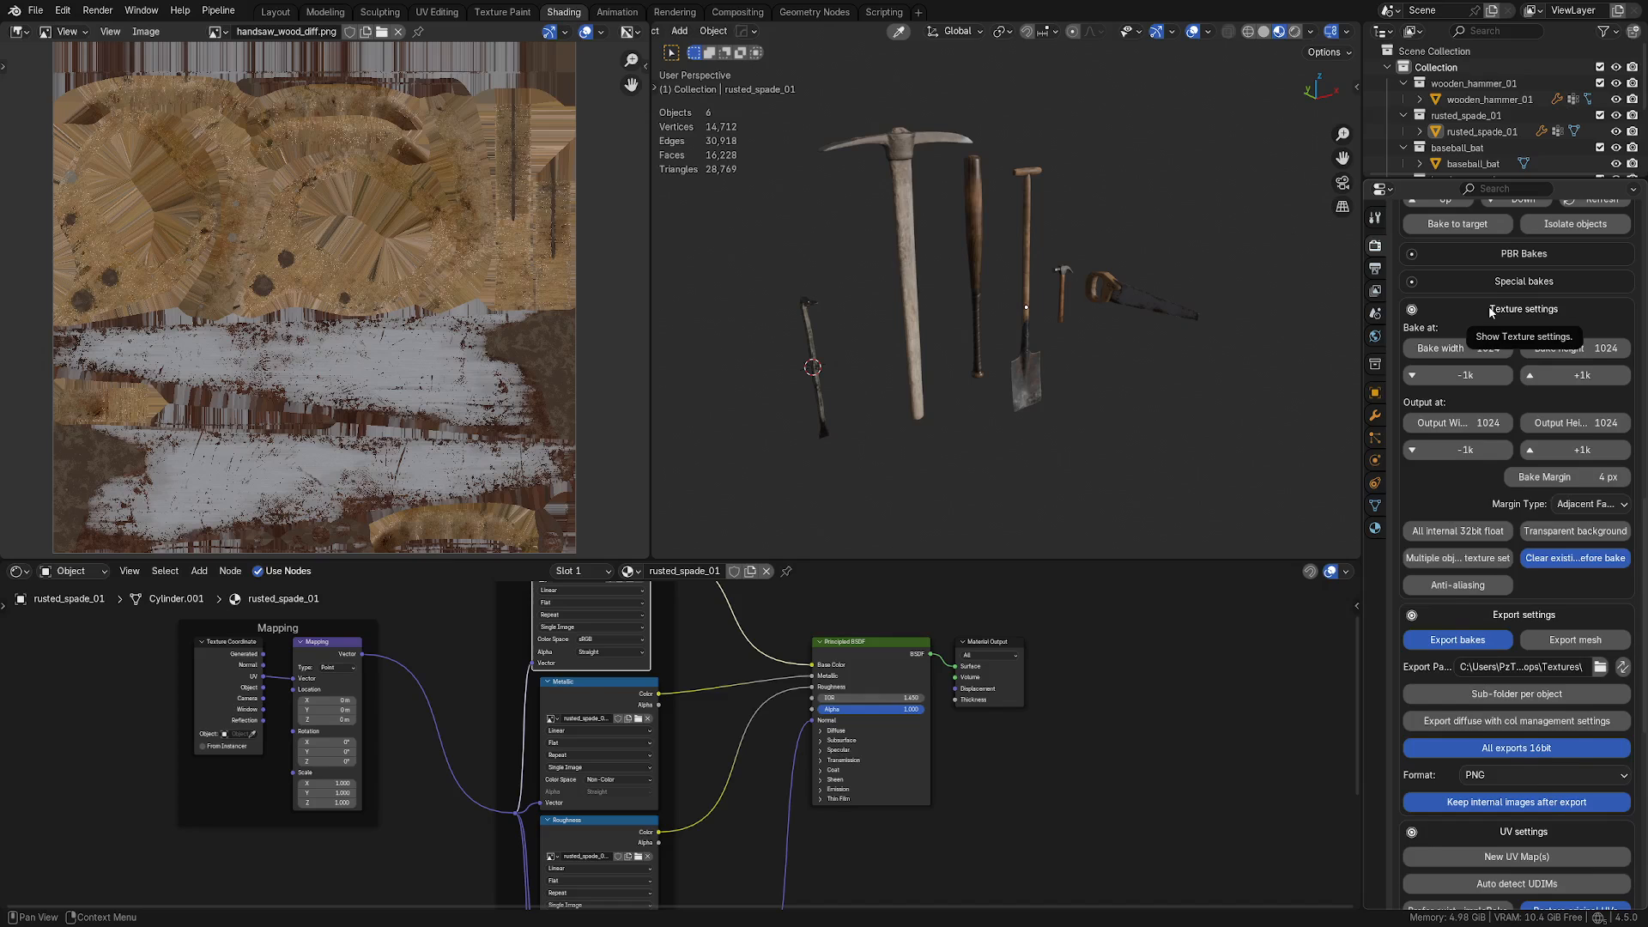
{"action": "left_click", "coordinate": [1491, 311]}
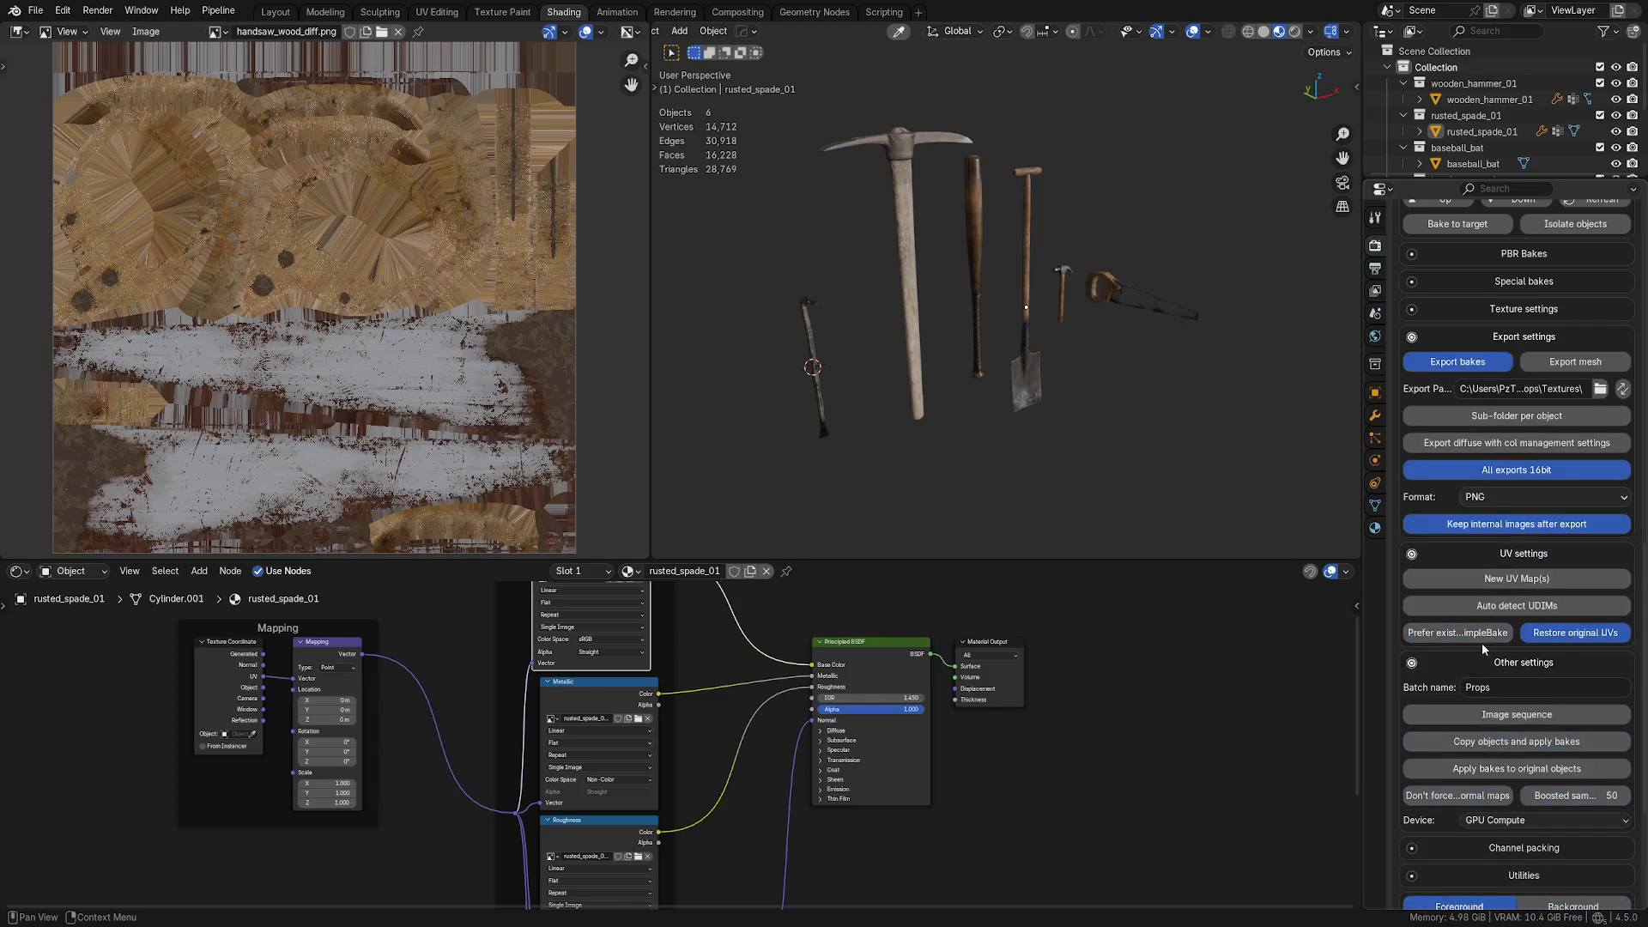
Step: Expand the texture settings again and widen the Properties editor so the option names can be read in full
{"action": "scroll", "coordinate": [1482, 657], "scroll_direction": "down", "scroll_amount": 5}
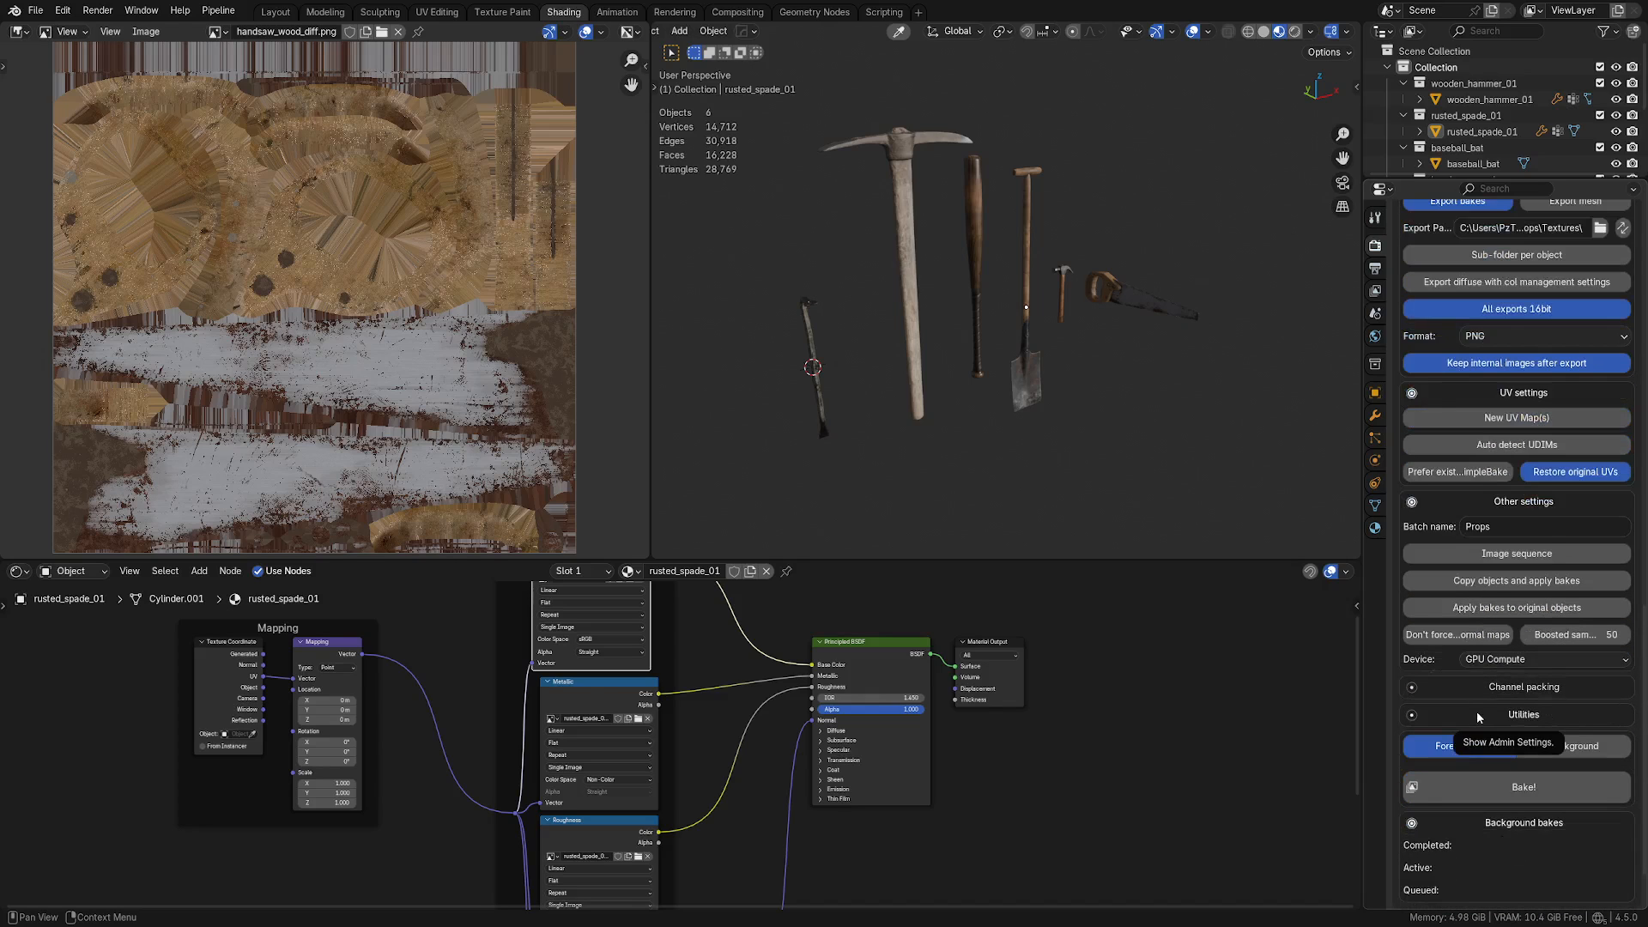
{"action": "scroll", "coordinate": [1478, 717], "scroll_direction": "down", "scroll_amount": 1}
{"action": "scroll", "coordinate": [1469, 658], "scroll_direction": "down", "scroll_amount": 1}
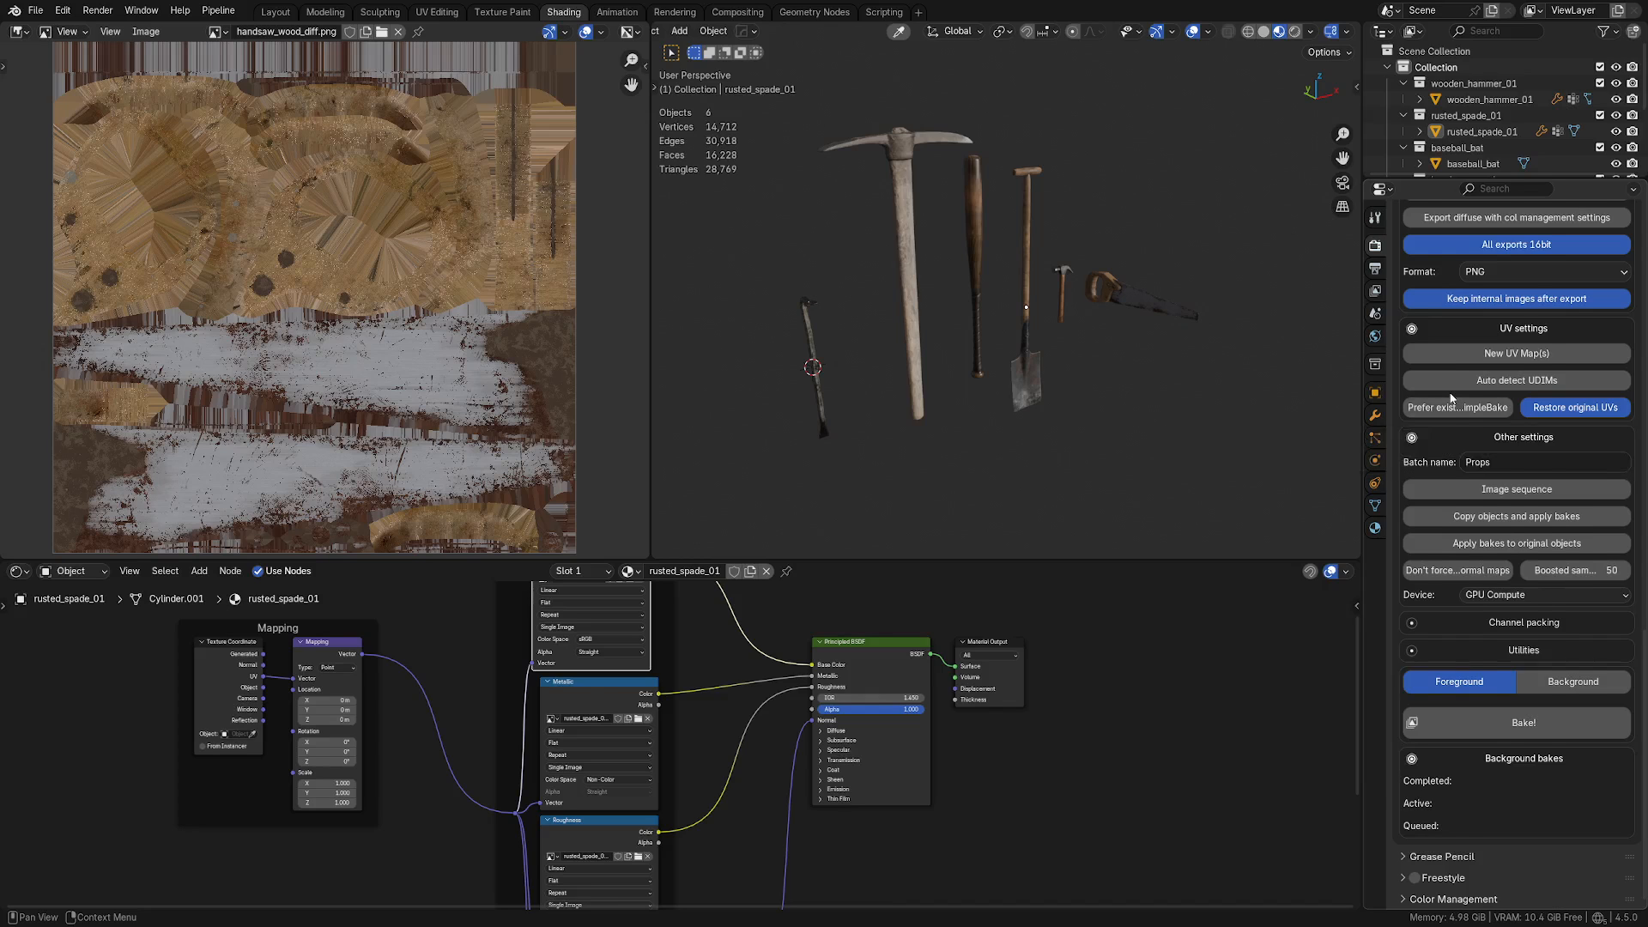
{"action": "scroll", "coordinate": [1451, 407], "scroll_direction": "up", "scroll_amount": 4}
{"action": "scroll", "coordinate": [1453, 402], "scroll_direction": "up", "scroll_amount": 6}
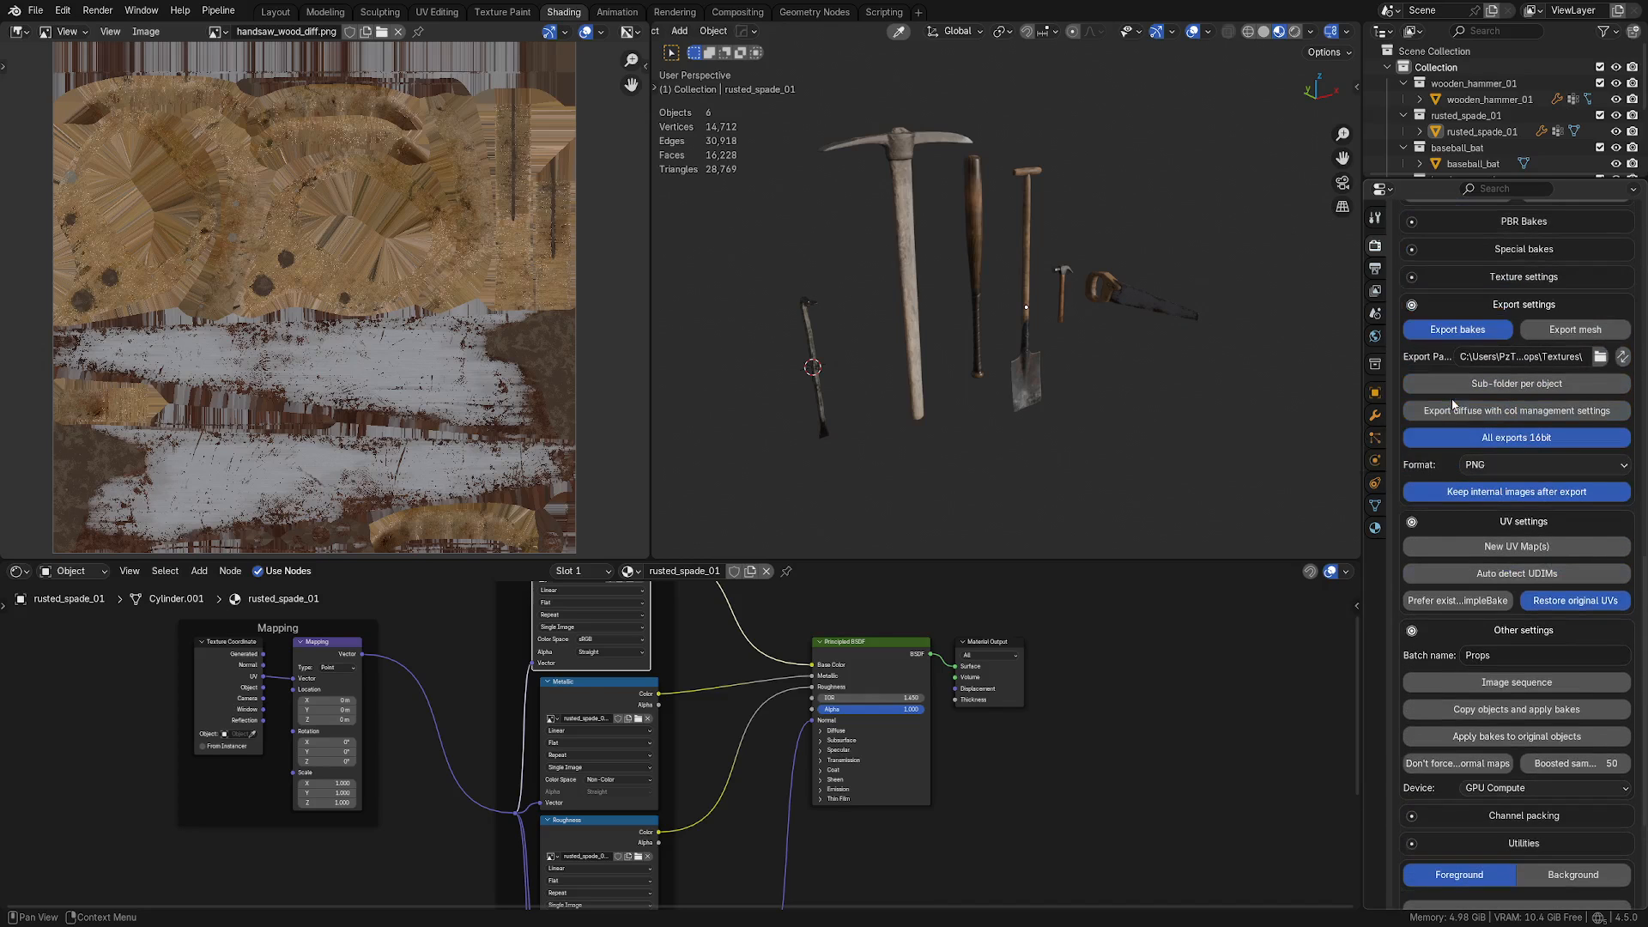
{"action": "scroll", "coordinate": [1450, 398], "scroll_direction": "up", "scroll_amount": 1}
{"action": "left_click", "coordinate": [1464, 438]}
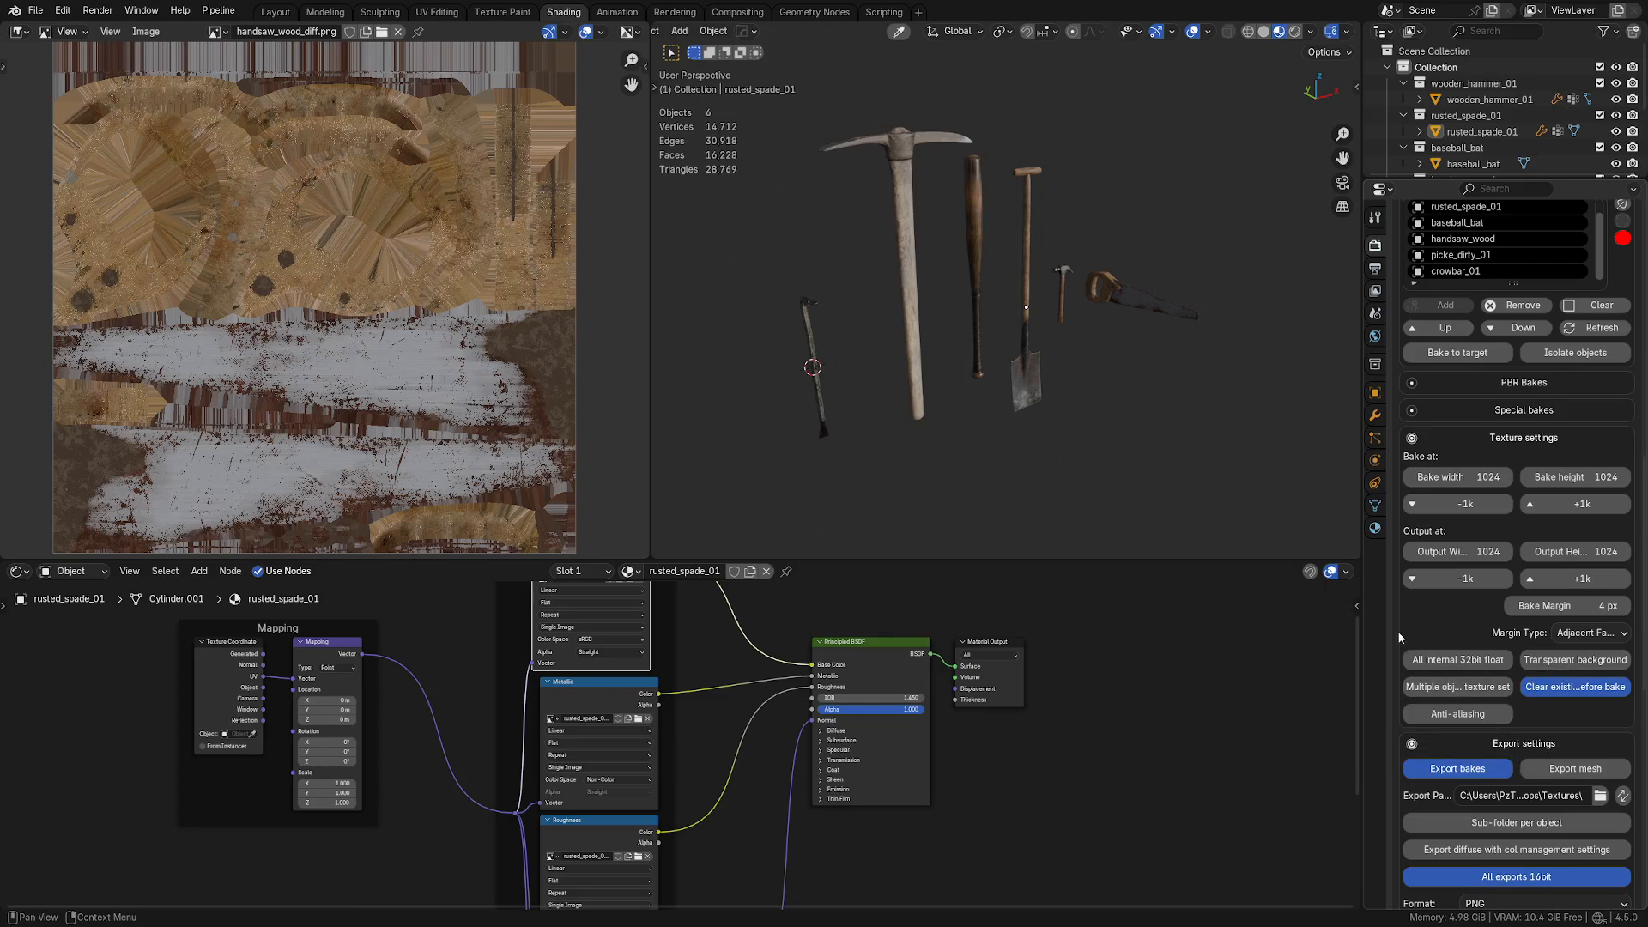
{"action": "left_click_drag", "start_coordinate": [1364, 633], "coordinate": [1264, 630]}
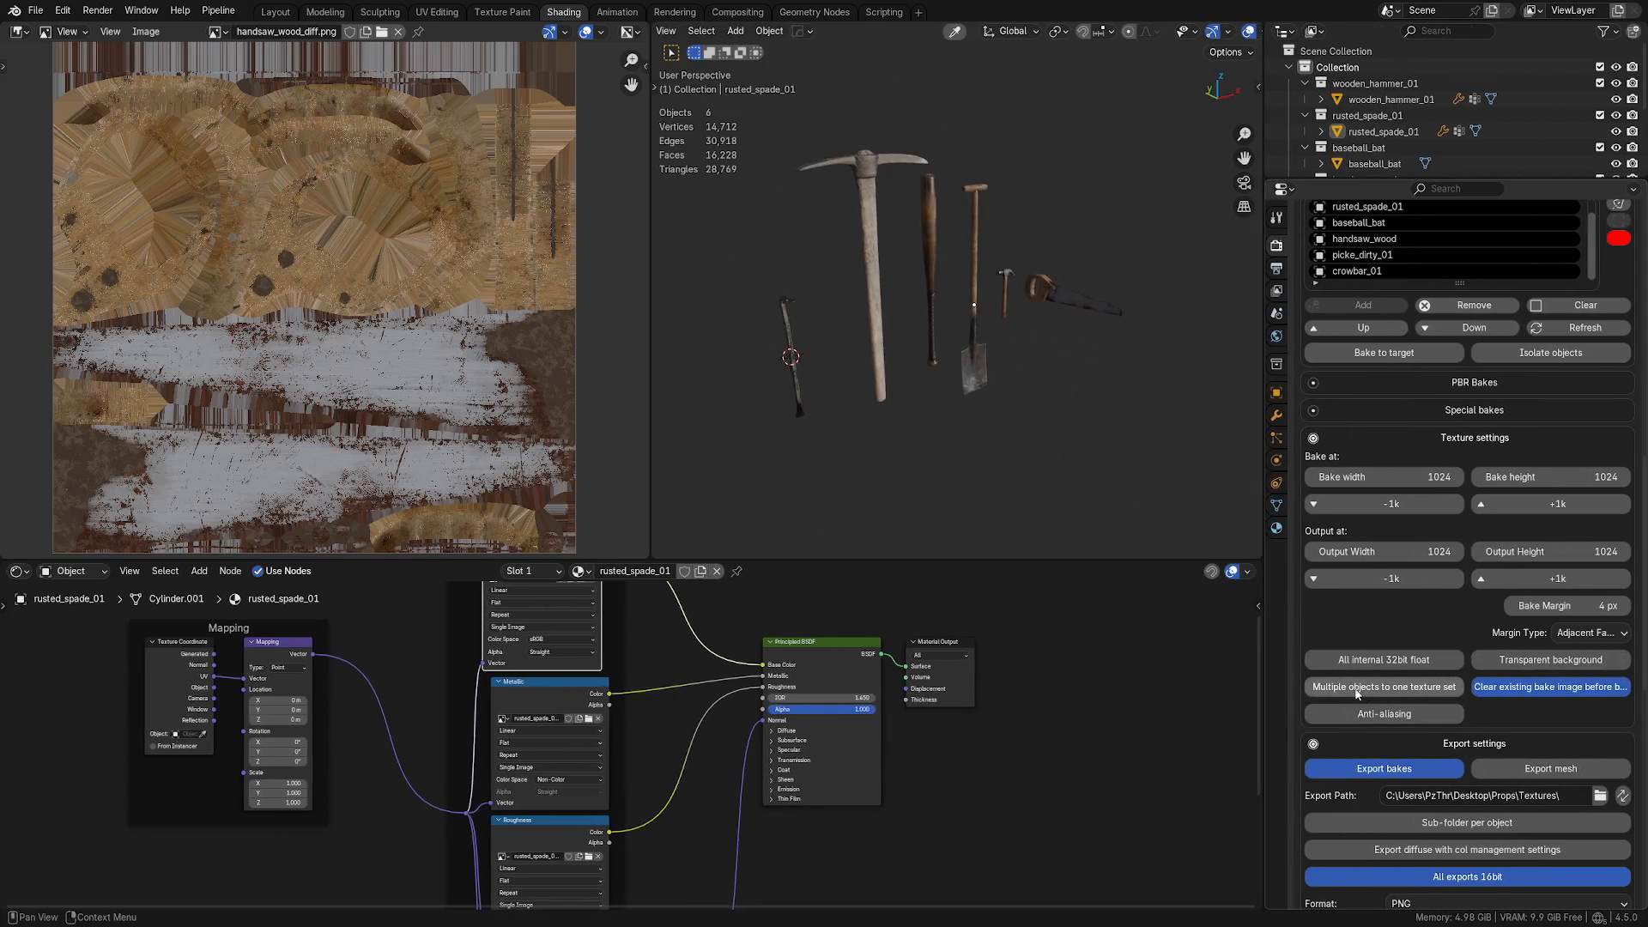
Step: Enable baking multiple objects to one texture set and name the texture set Props
{"action": "left_click", "coordinate": [1393, 692]}
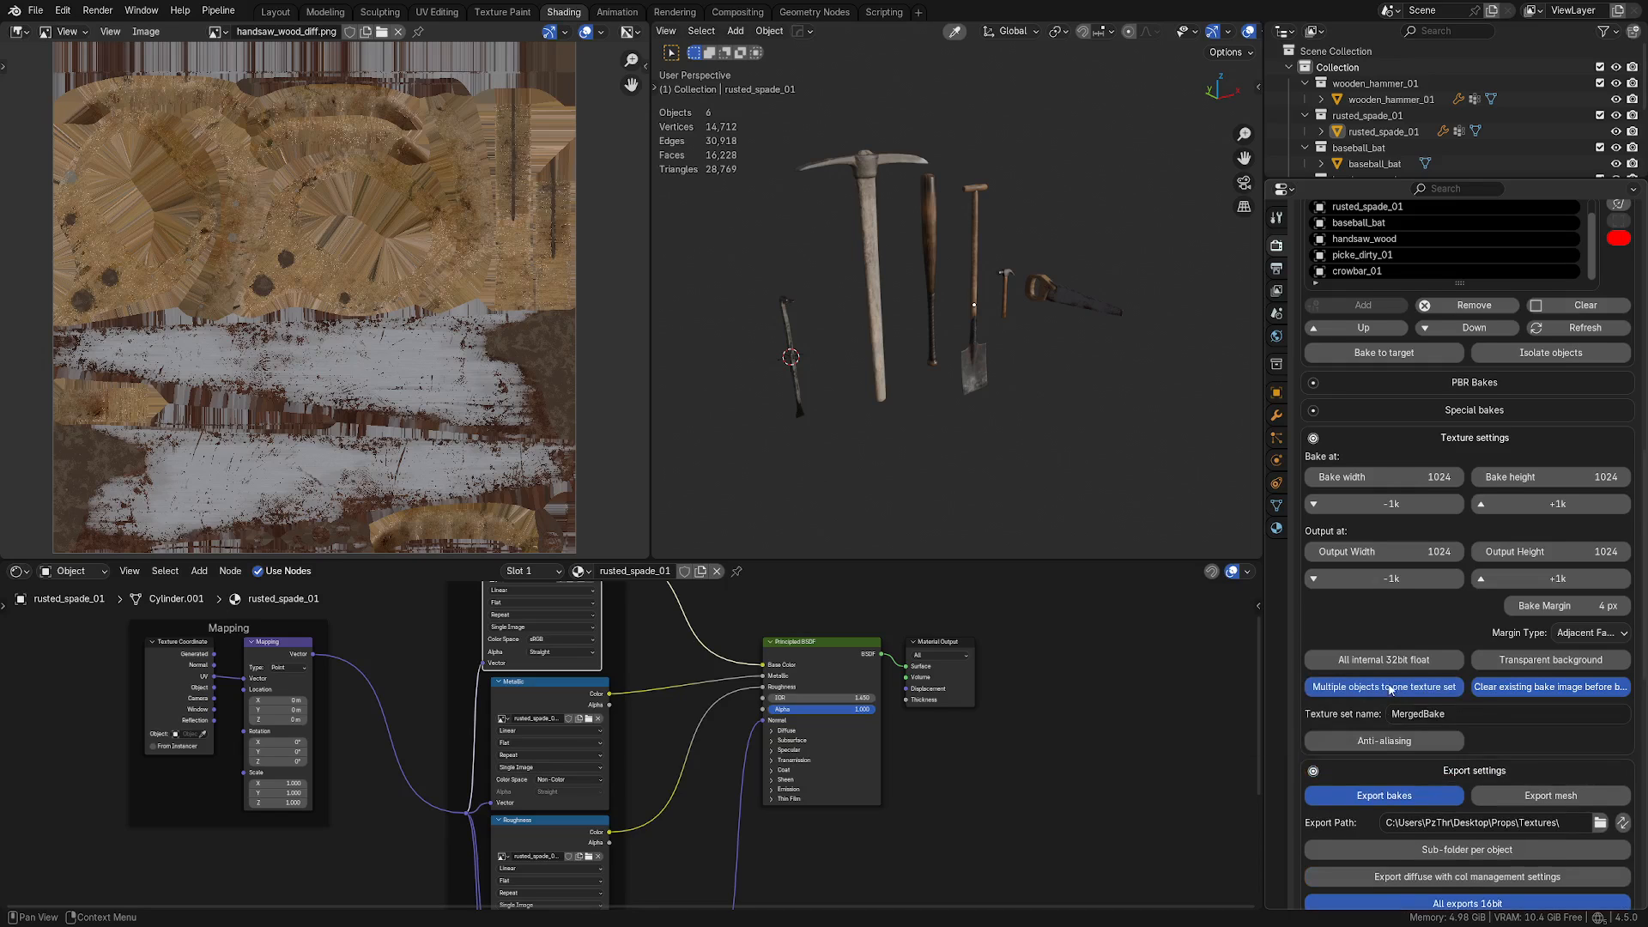
{"action": "left_click", "coordinate": [1414, 714]}
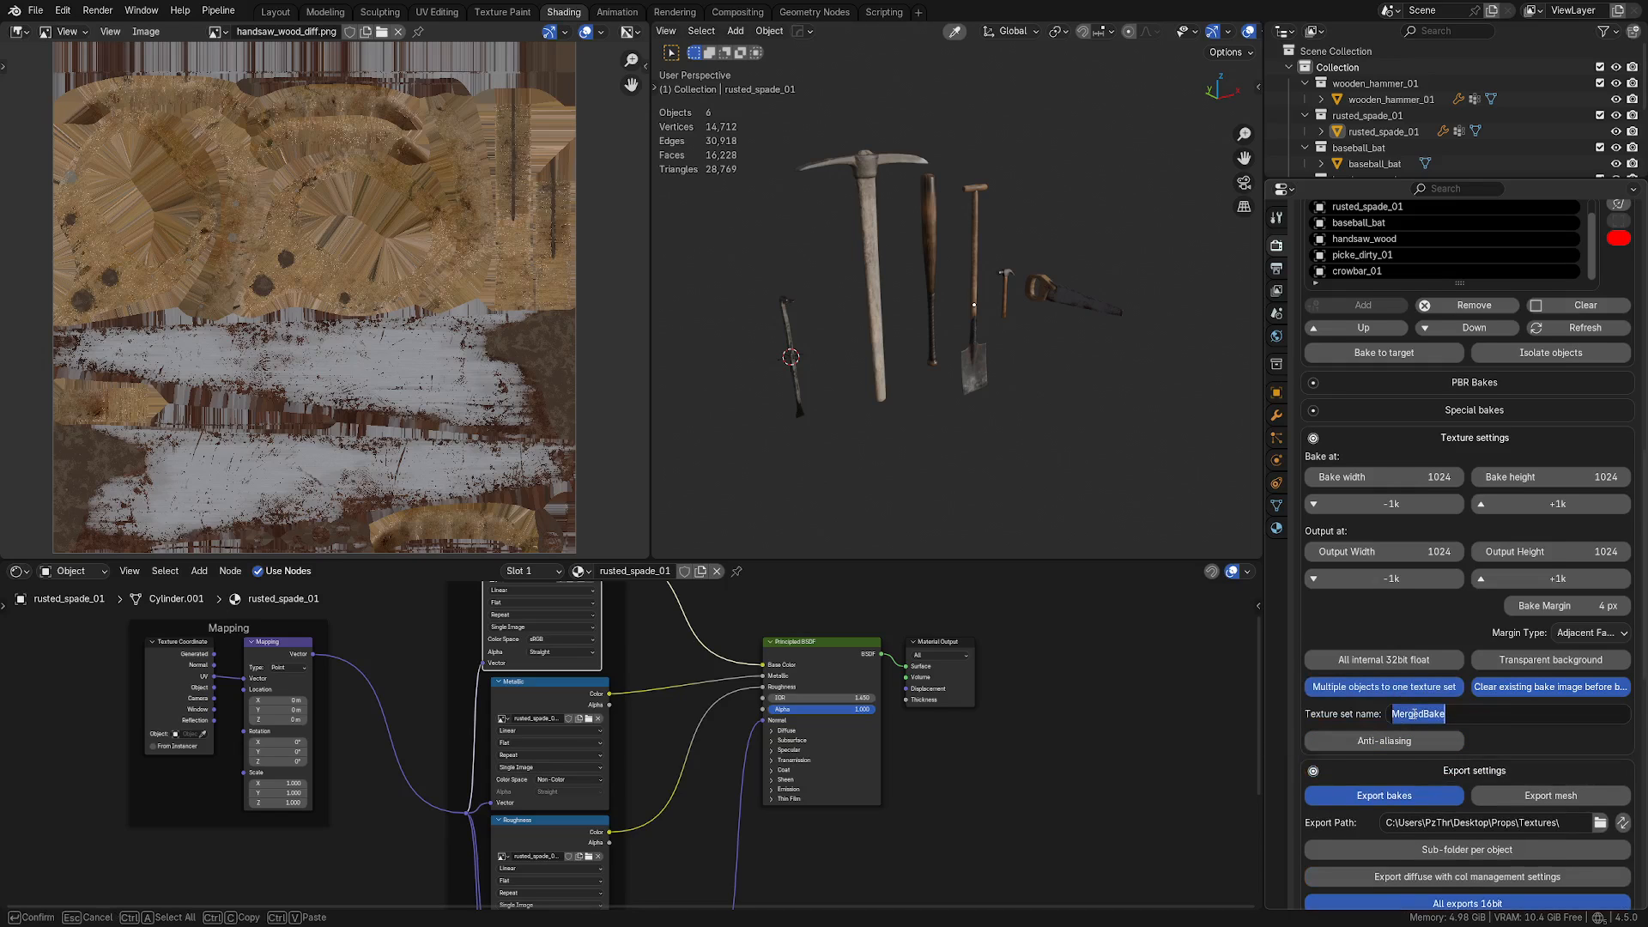
{"action": "type", "text": "Props"}
{"action": "key", "text": "Return"}
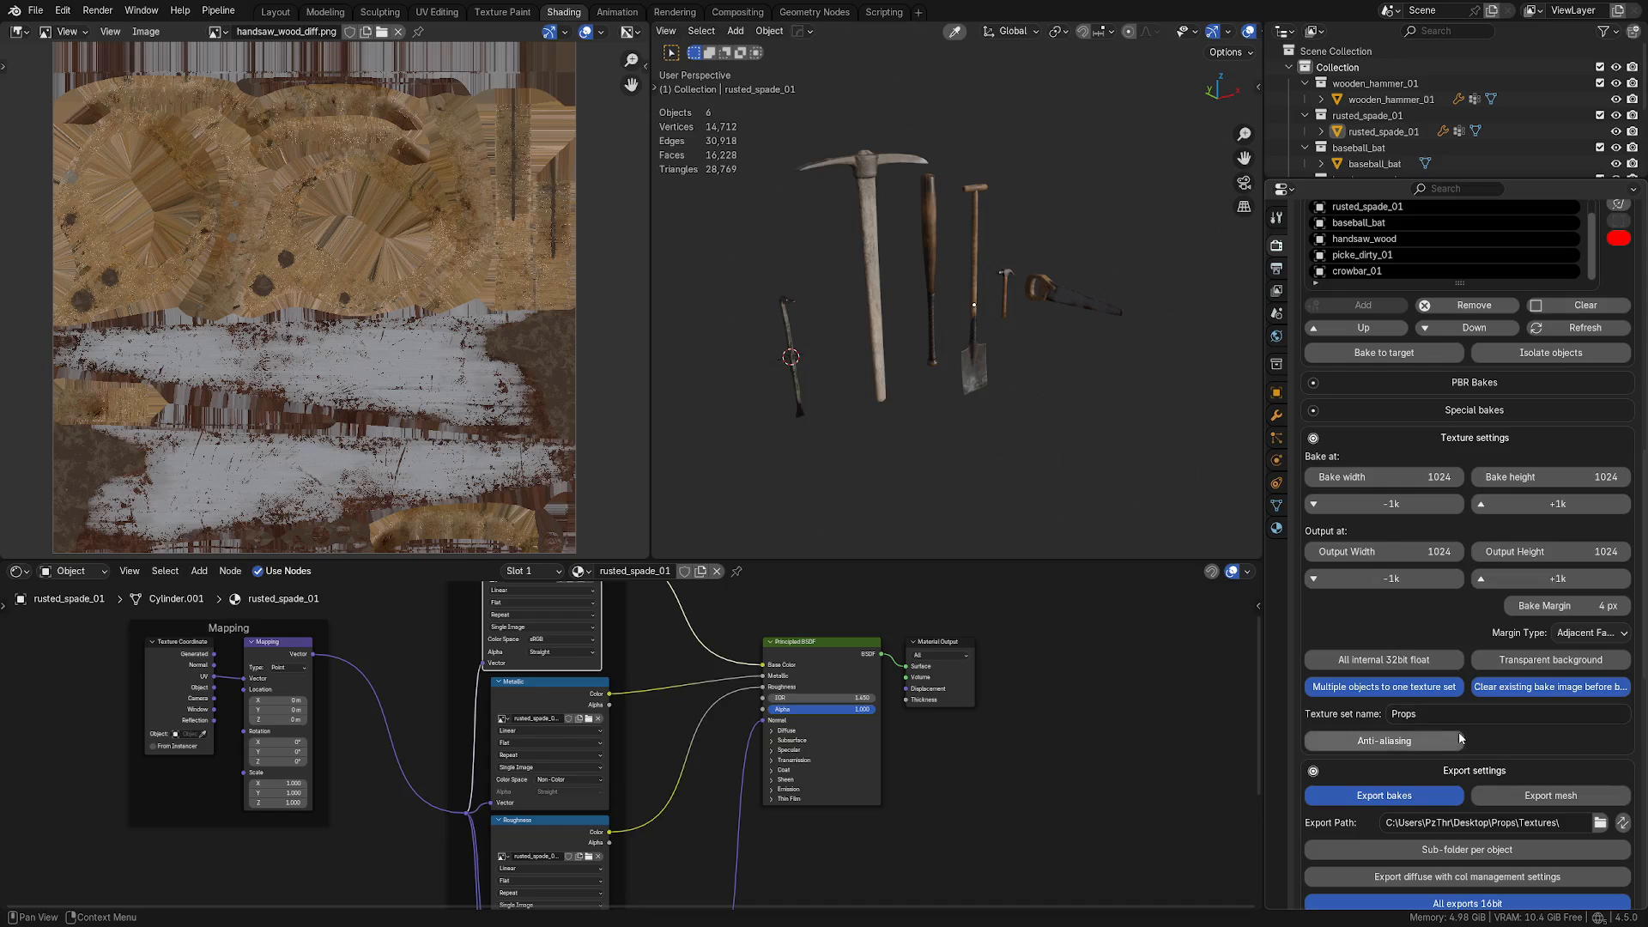
Step: Review the export, UV and other bake settings, and clear the batch name
{"action": "scroll", "coordinate": [1460, 738], "scroll_direction": "down", "scroll_amount": 3}
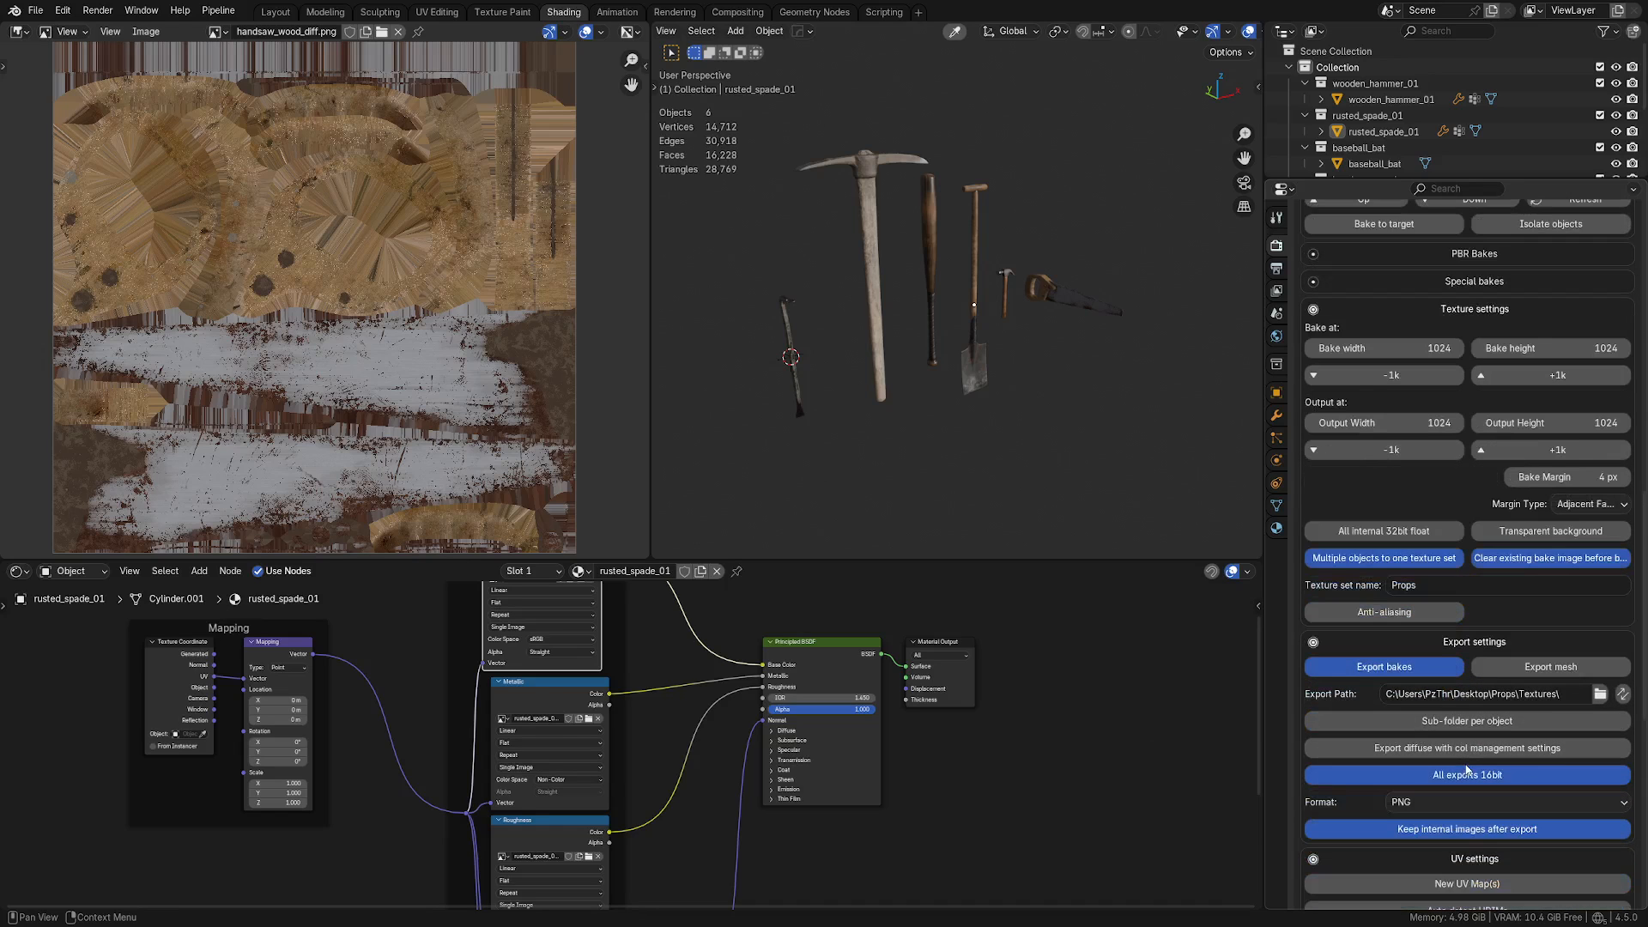
{"action": "scroll", "coordinate": [1466, 770], "scroll_direction": "down", "scroll_amount": 1}
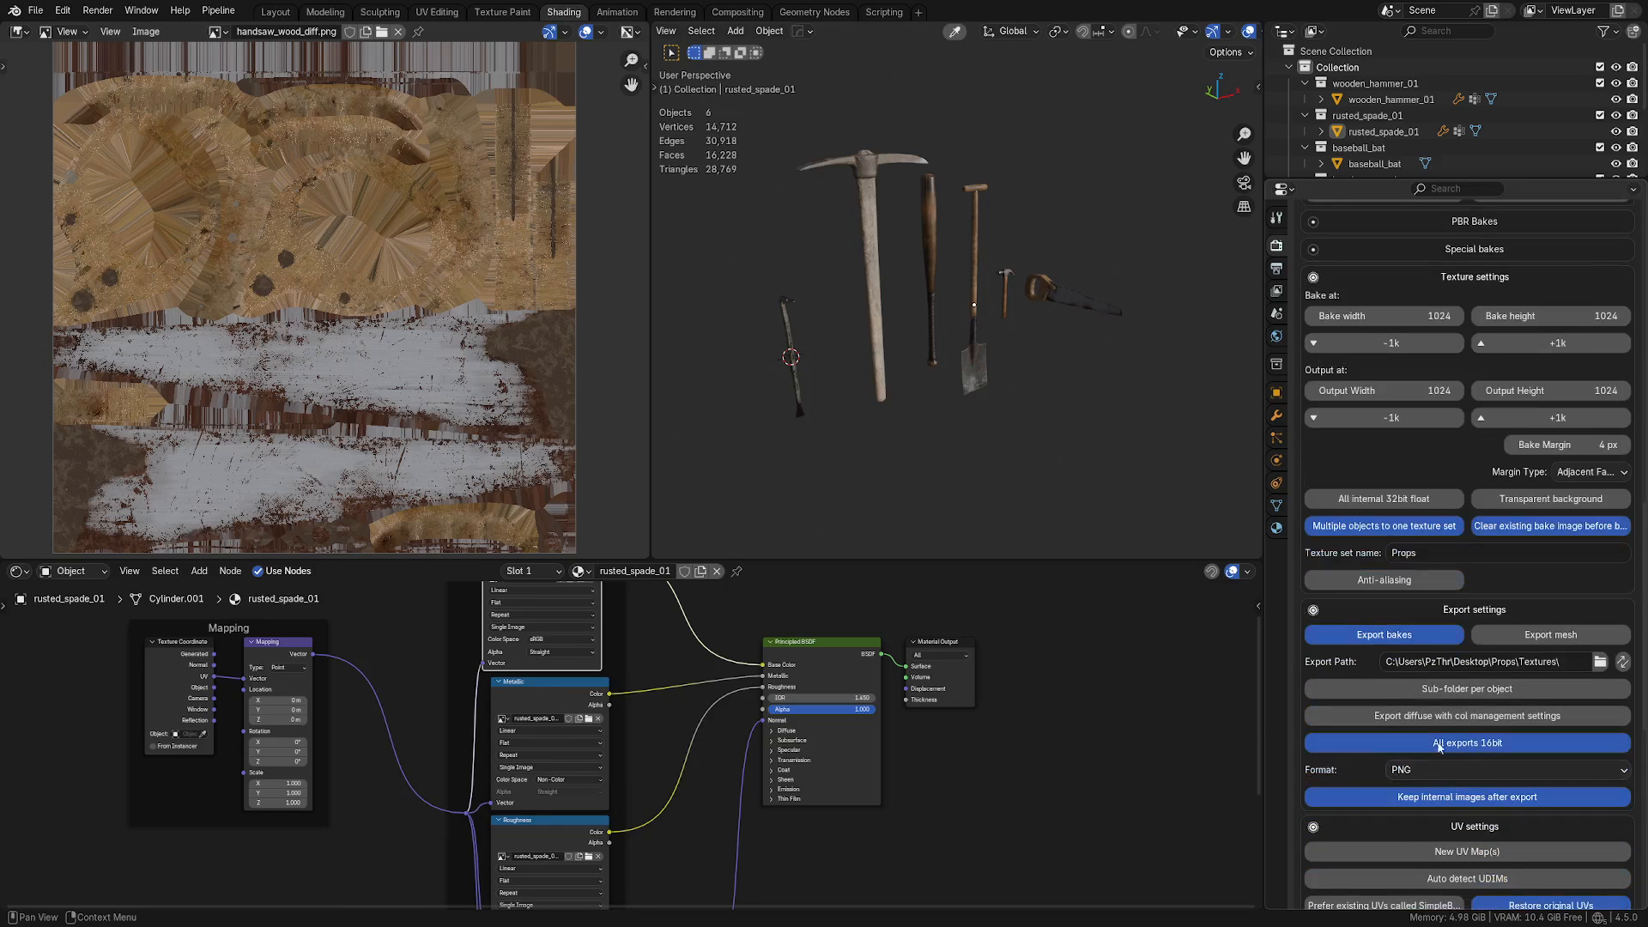
{"action": "scroll", "coordinate": [1443, 749], "scroll_direction": "down", "scroll_amount": 5}
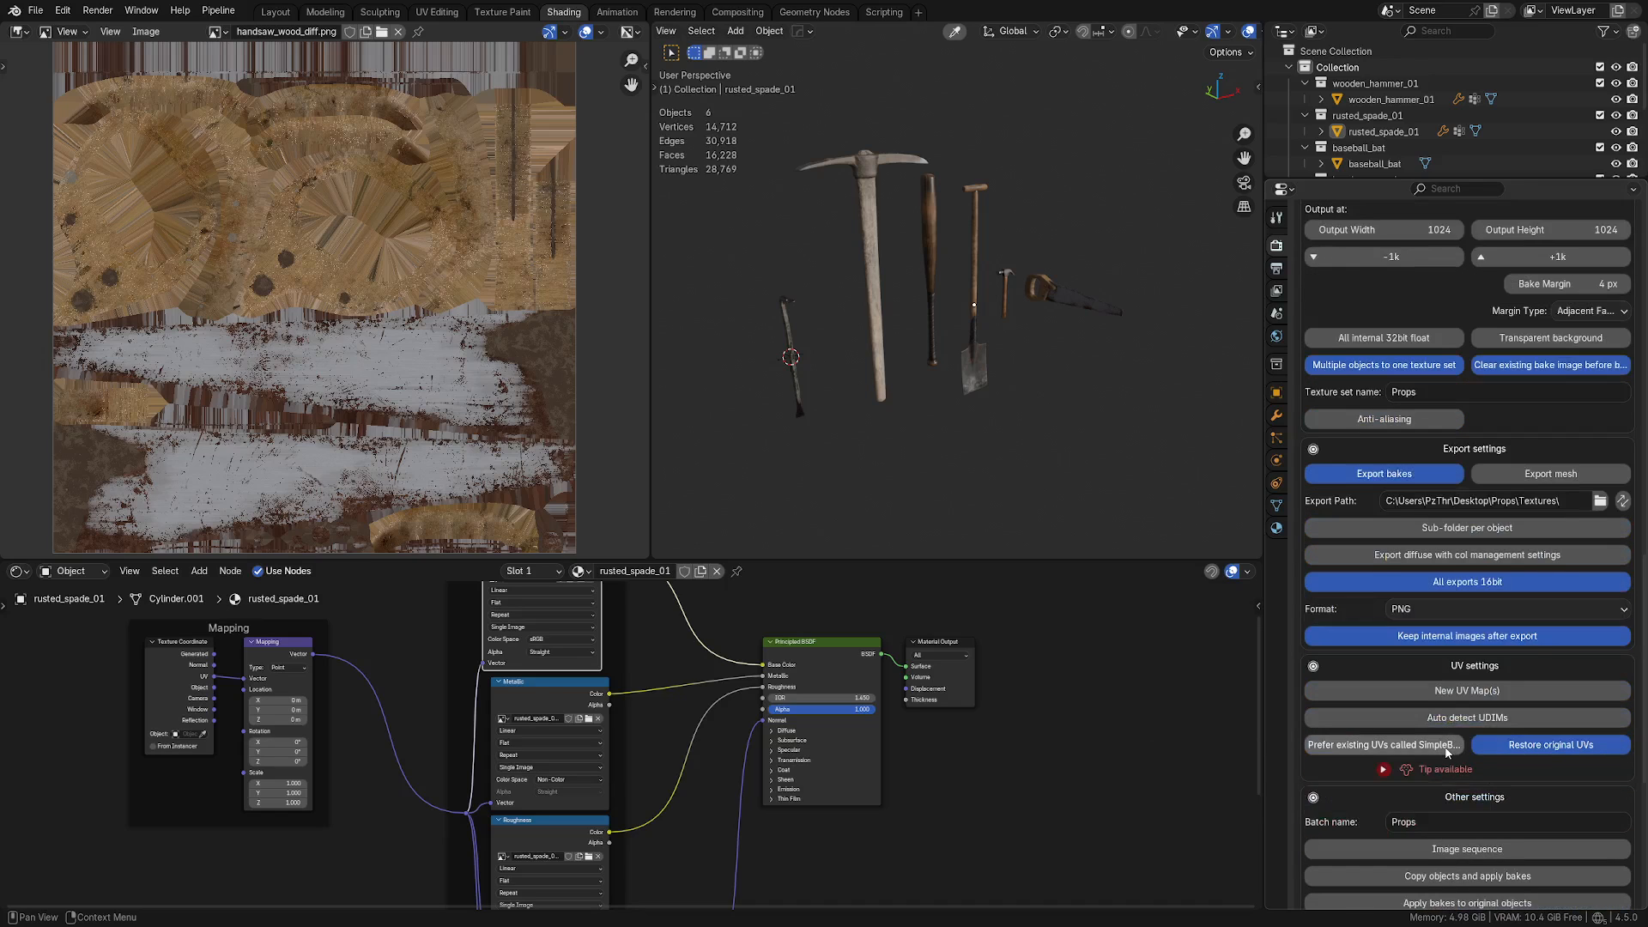
{"action": "scroll", "coordinate": [1446, 752], "scroll_direction": "down", "scroll_amount": 2}
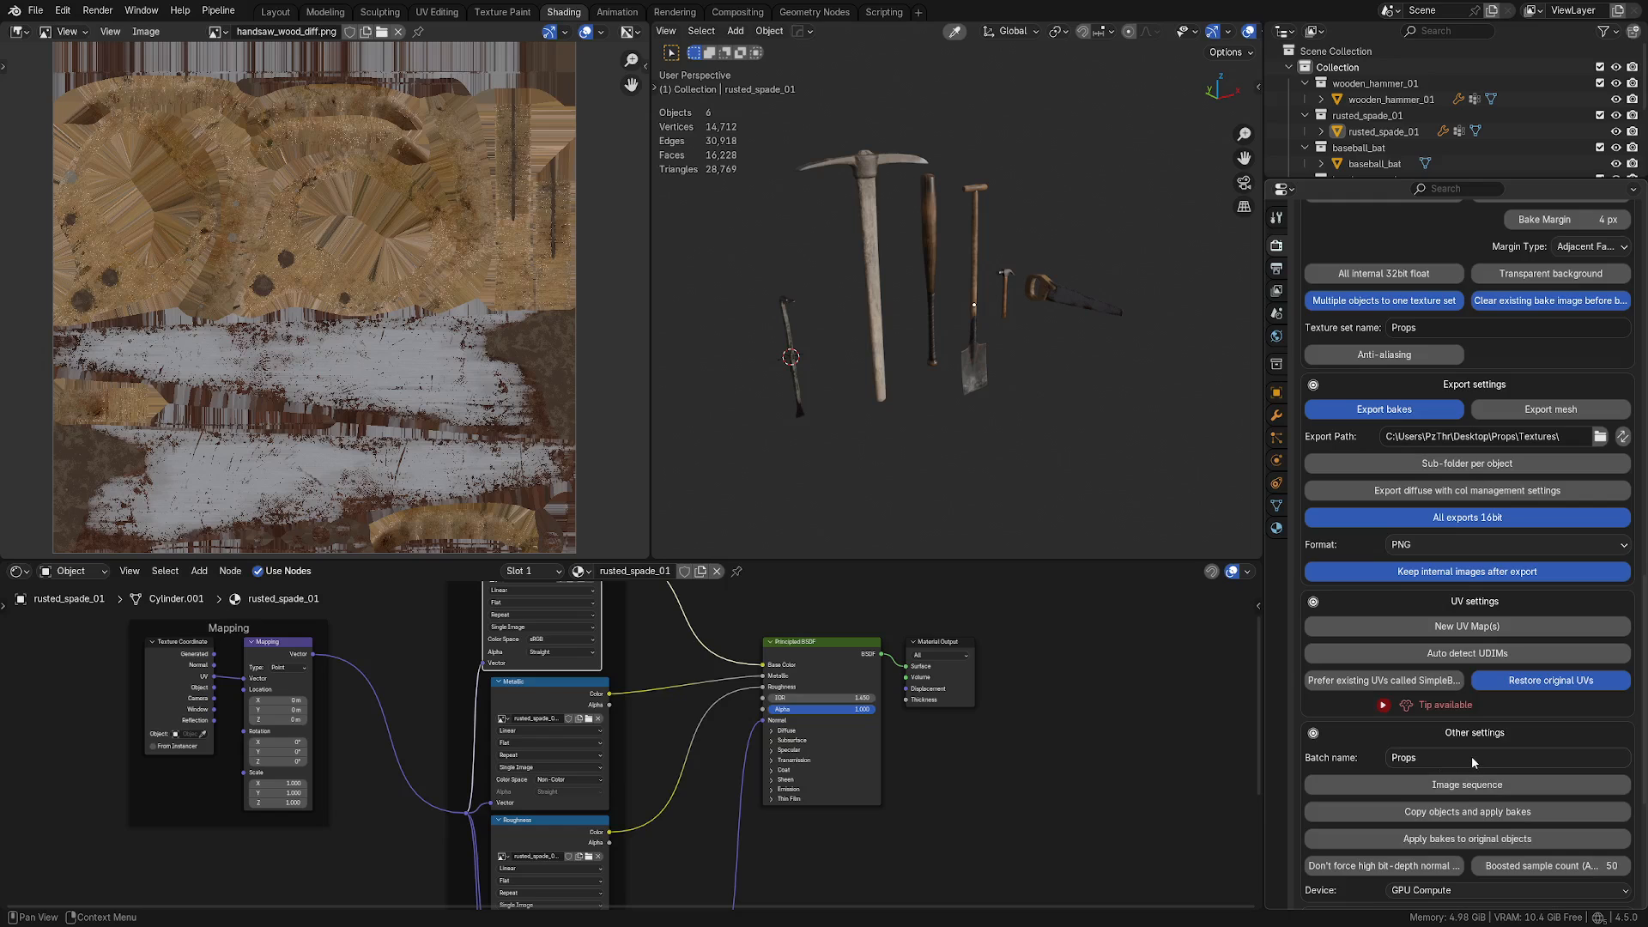
{"action": "scroll", "coordinate": [1490, 865], "scroll_direction": "down", "scroll_amount": 1}
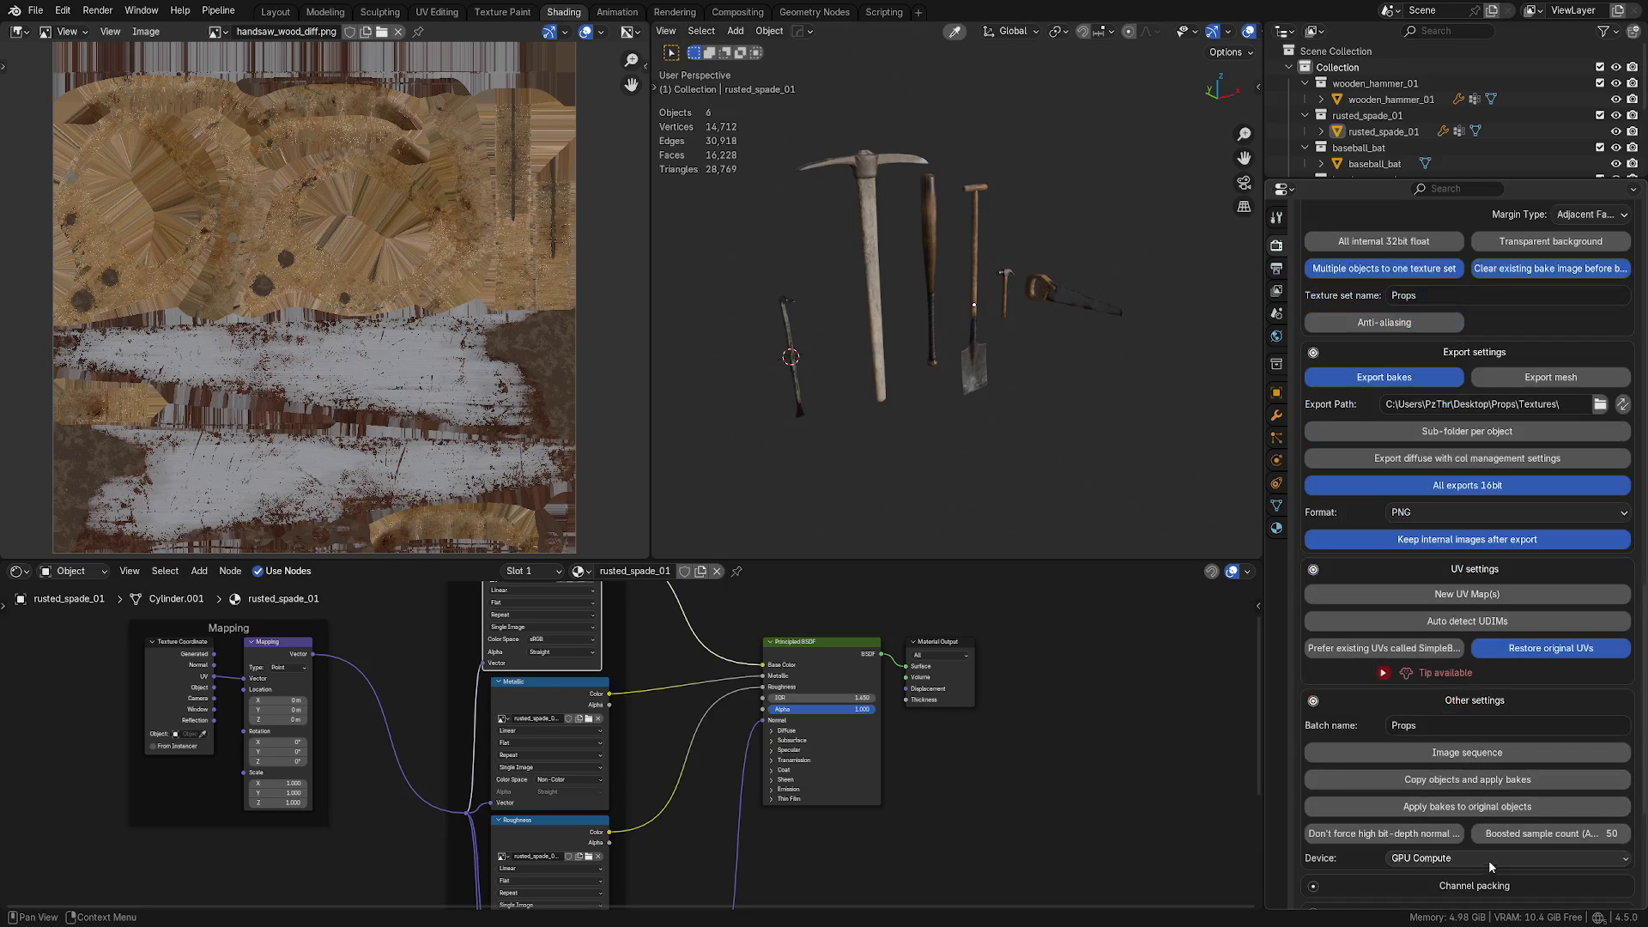
{"action": "scroll", "coordinate": [1483, 754], "scroll_direction": "down", "scroll_amount": 1}
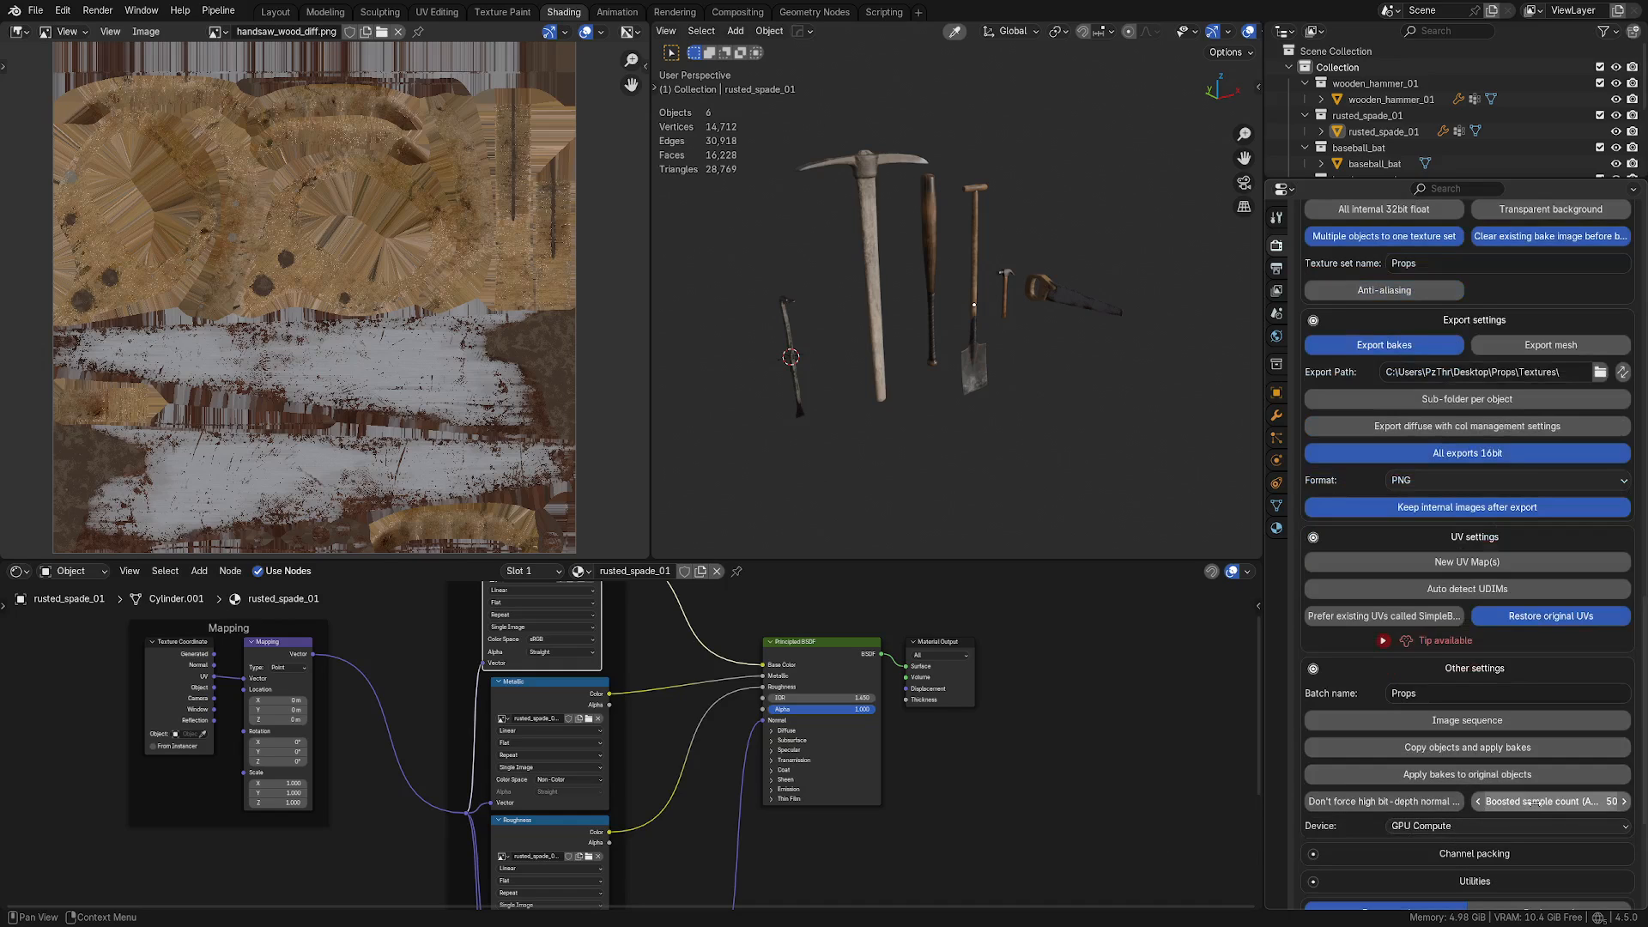
{"action": "left_click", "coordinate": [1439, 695]}
{"action": "key", "text": "ctrl+a"}
{"action": "key", "text": "BackSpace"}
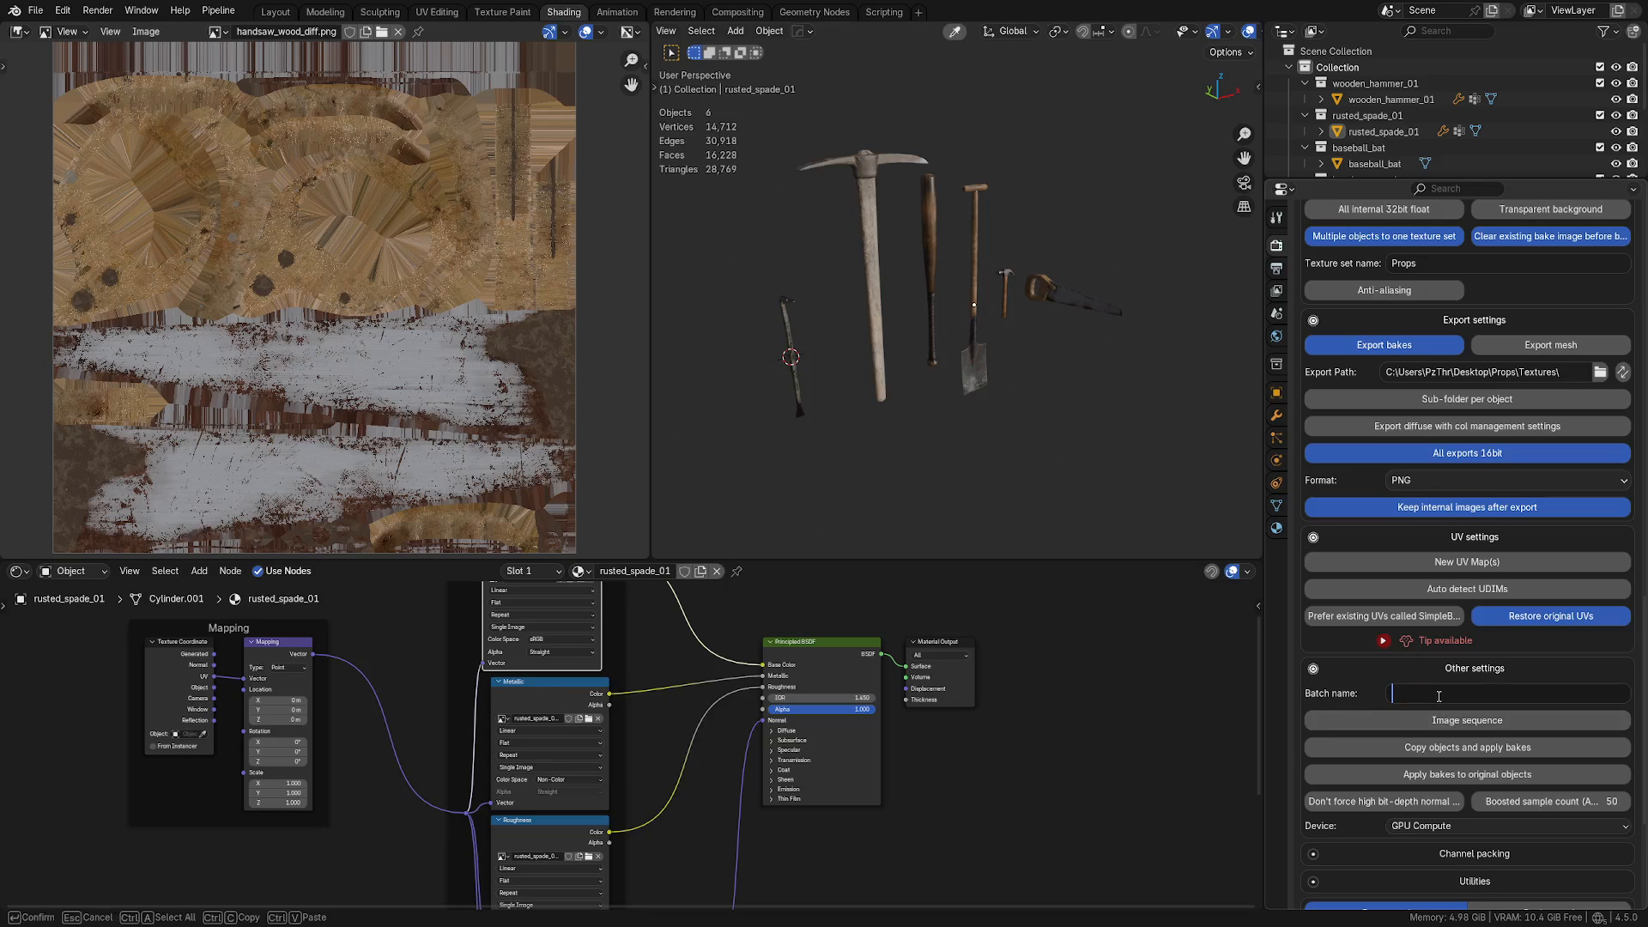
{"action": "key", "text": "Return"}
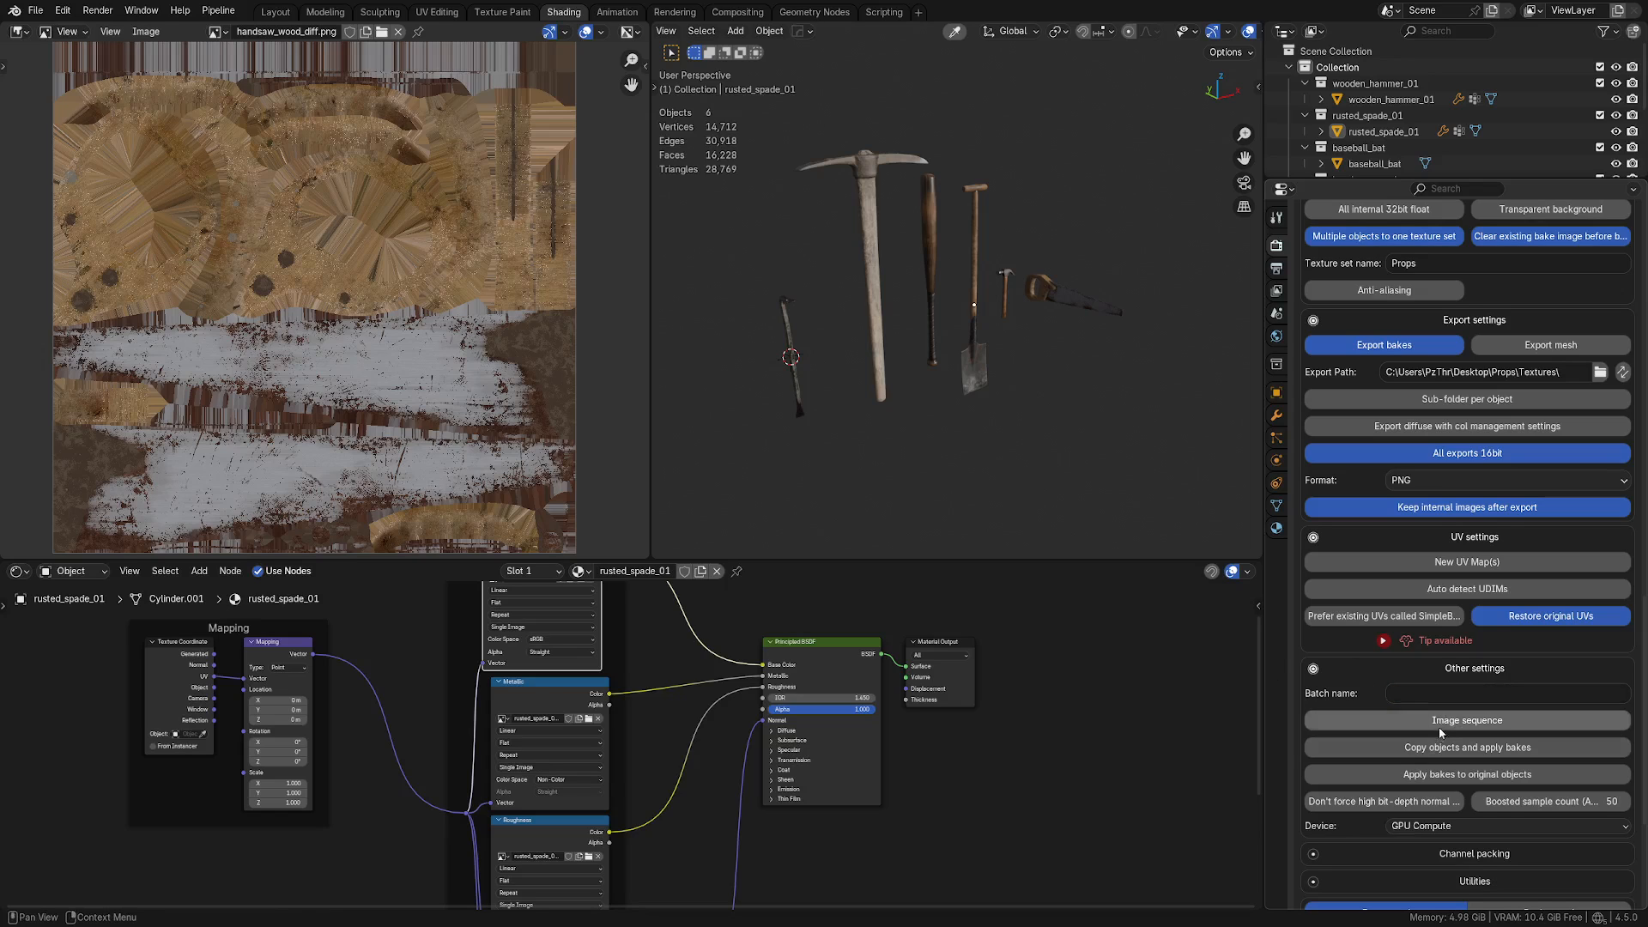
Step: Expand the rusted spade's UV Maps list in its mesh data properties
{"action": "scroll", "coordinate": [1439, 735], "scroll_direction": "down", "scroll_amount": 4}
{"action": "scroll", "coordinate": [1440, 745], "scroll_direction": "down", "scroll_amount": 3}
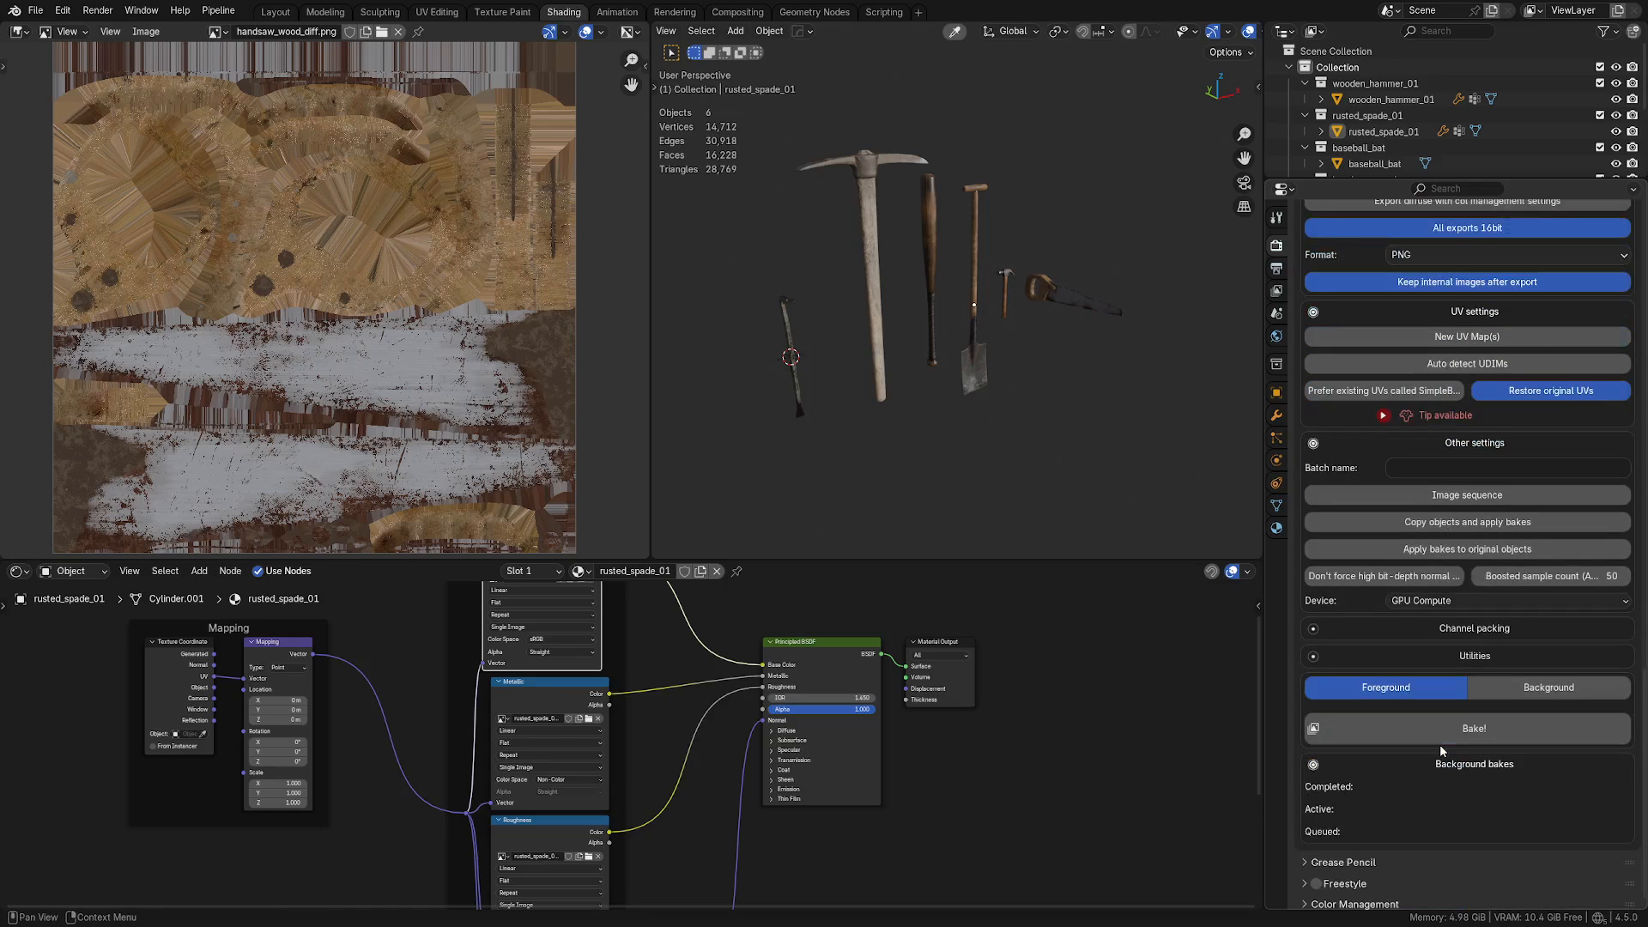
{"action": "scroll", "coordinate": [1452, 752], "scroll_direction": "down", "scroll_amount": 1}
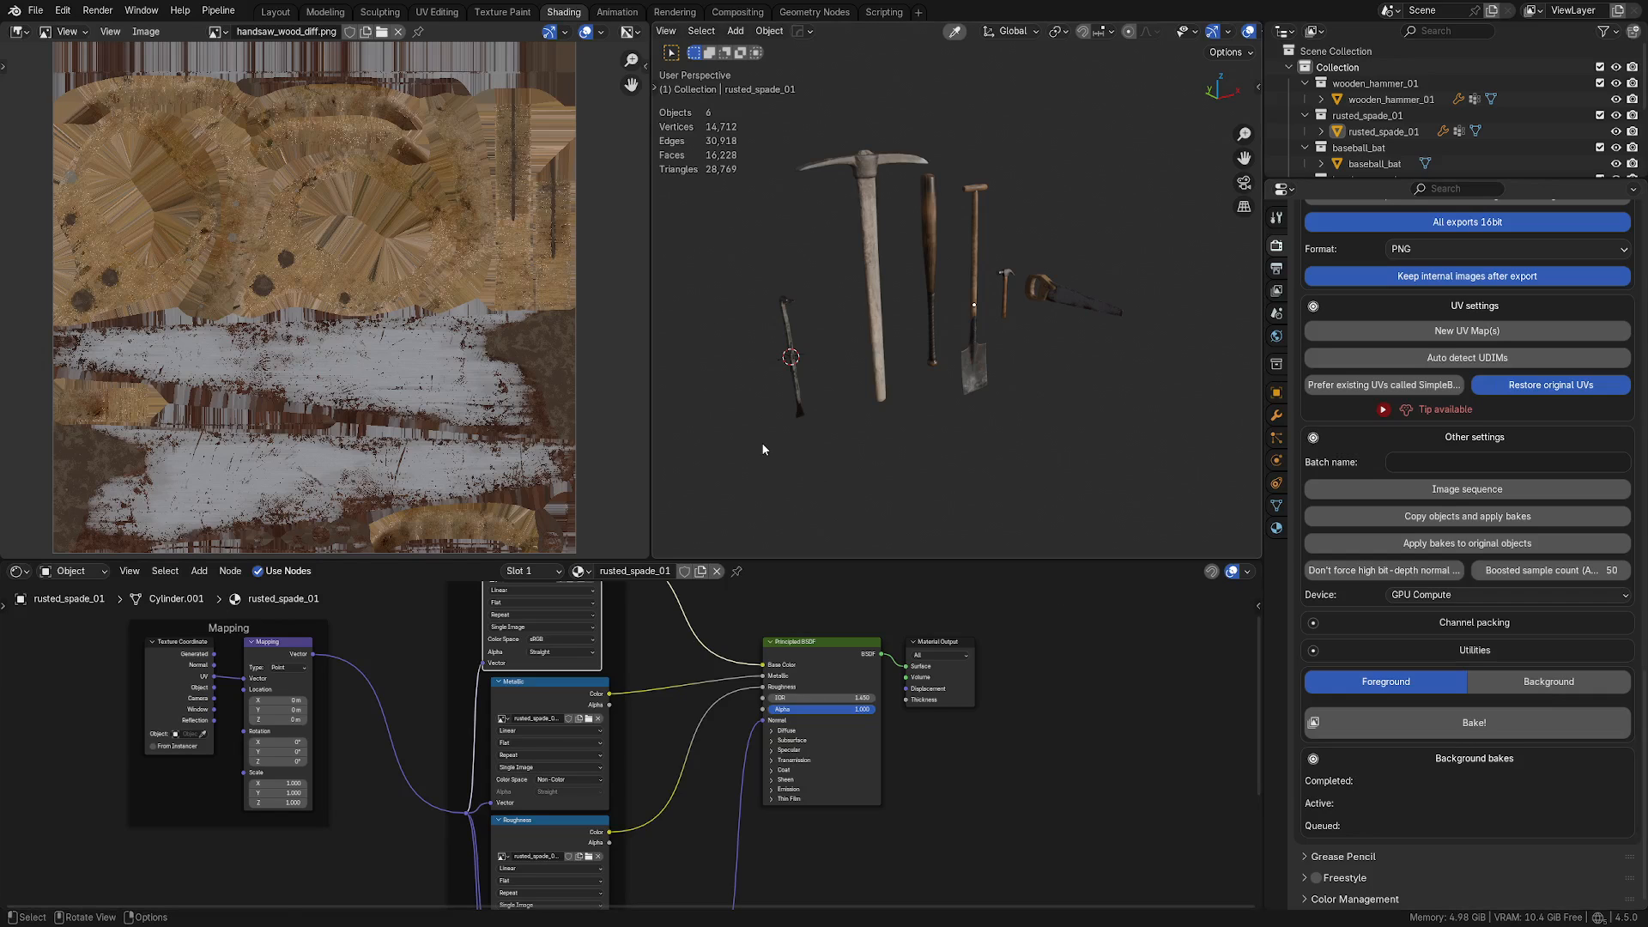
{"action": "left_click_drag", "start_coordinate": [760, 441], "coordinate": [1124, 254]}
{"action": "left_click", "coordinate": [1074, 405]}
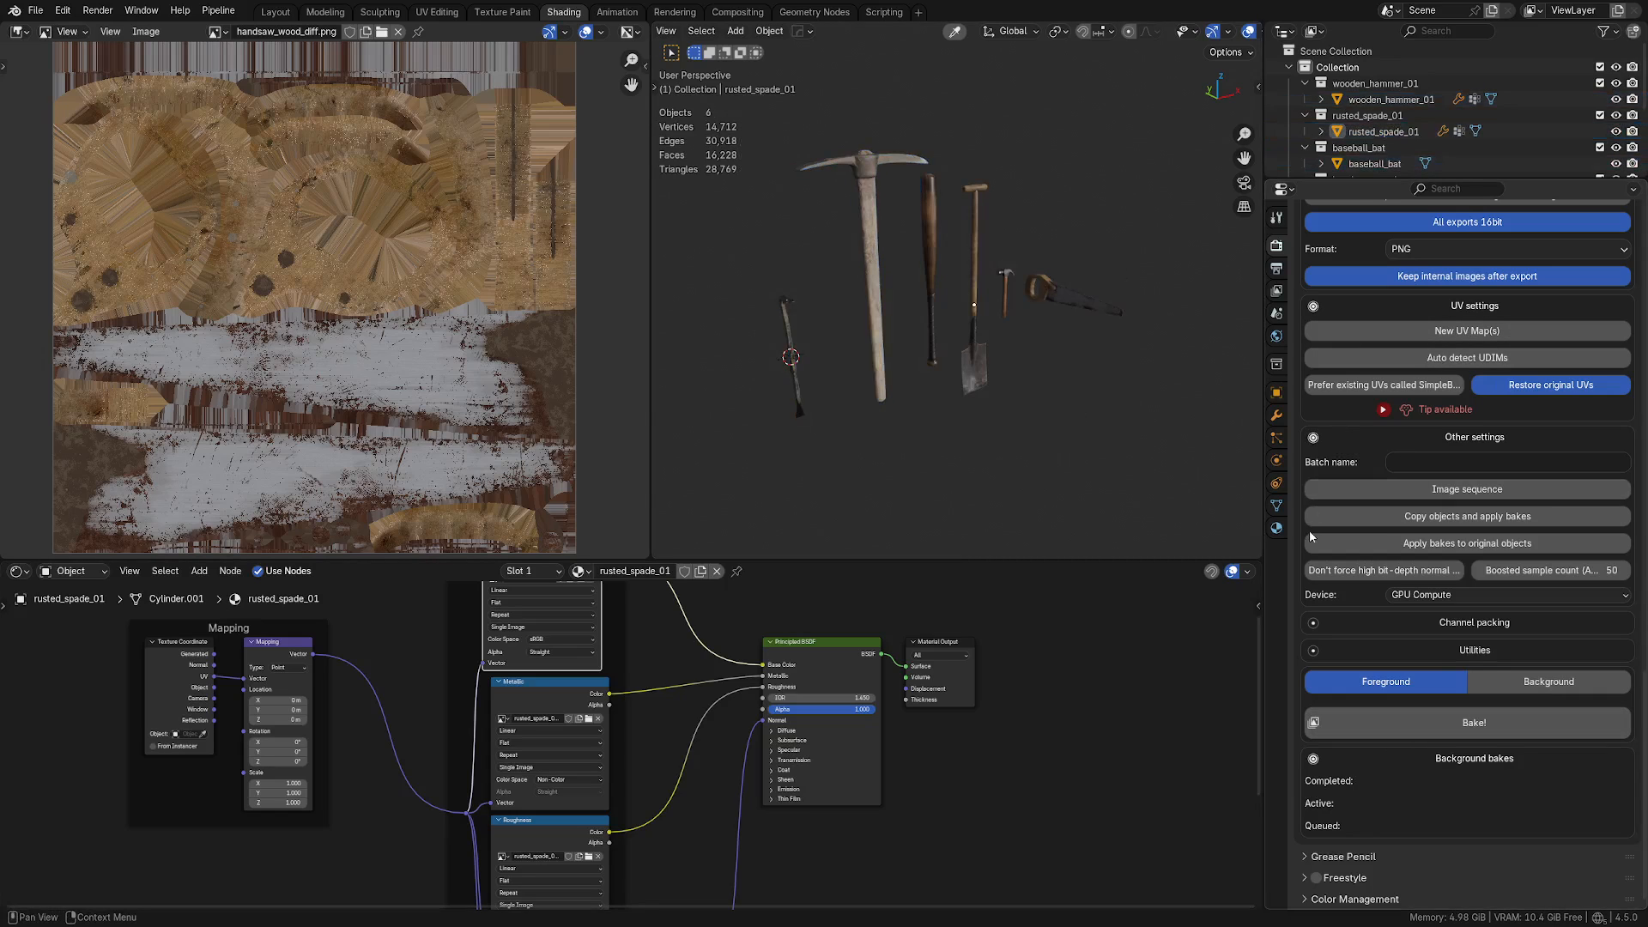
{"action": "left_click", "coordinate": [1285, 500]}
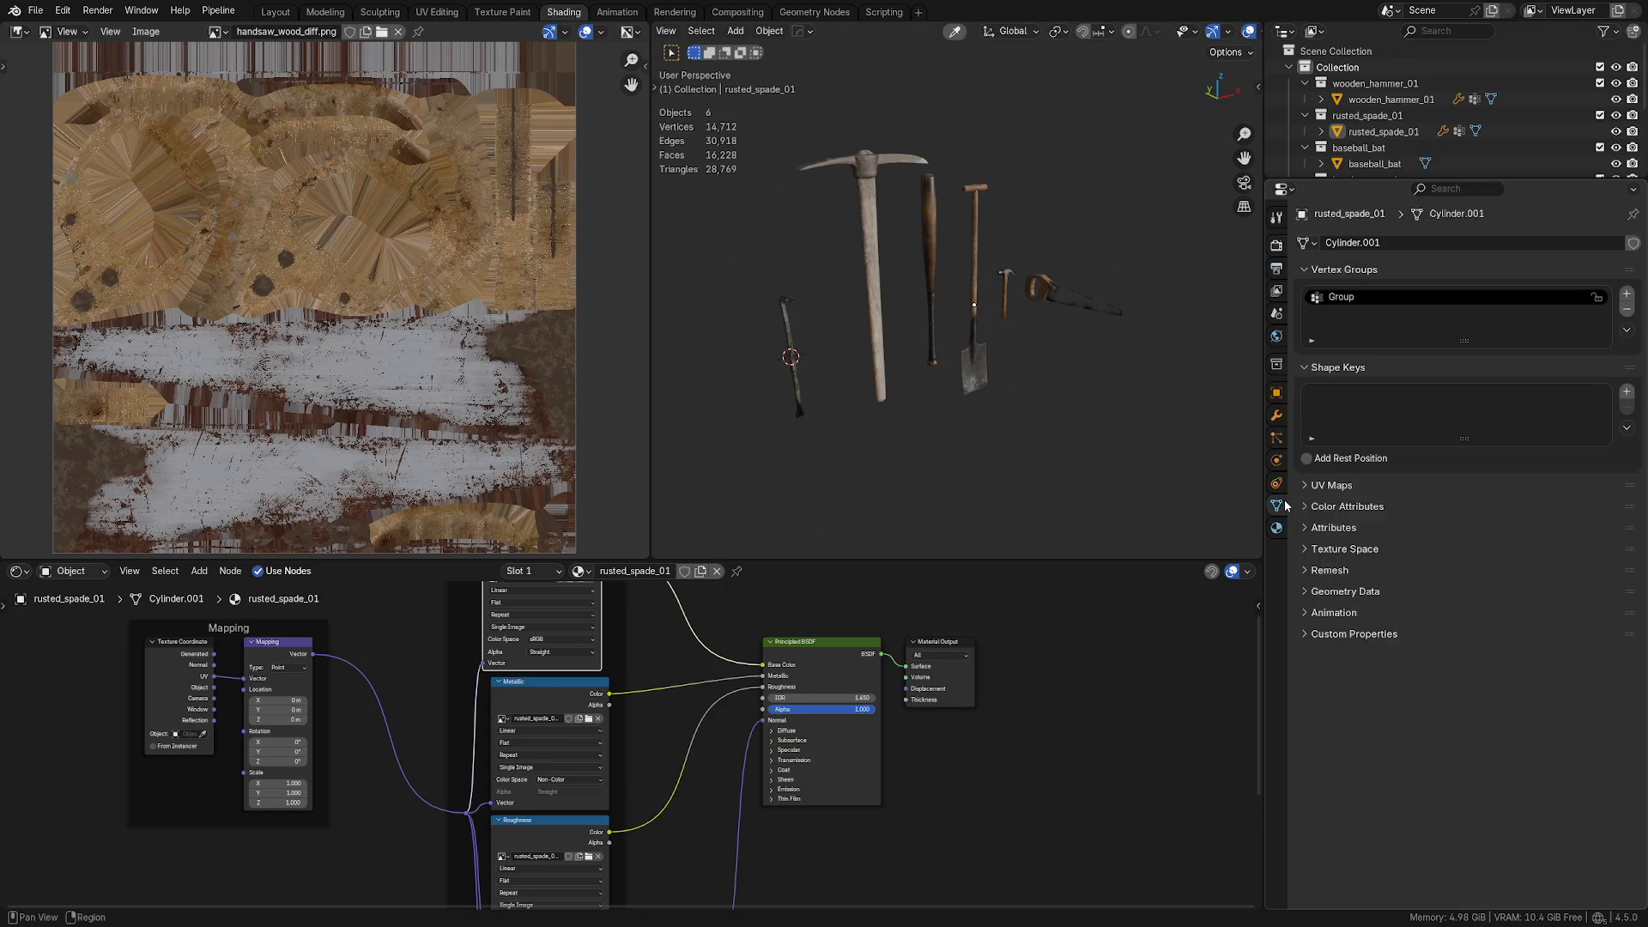
{"action": "left_click", "coordinate": [1340, 486]}
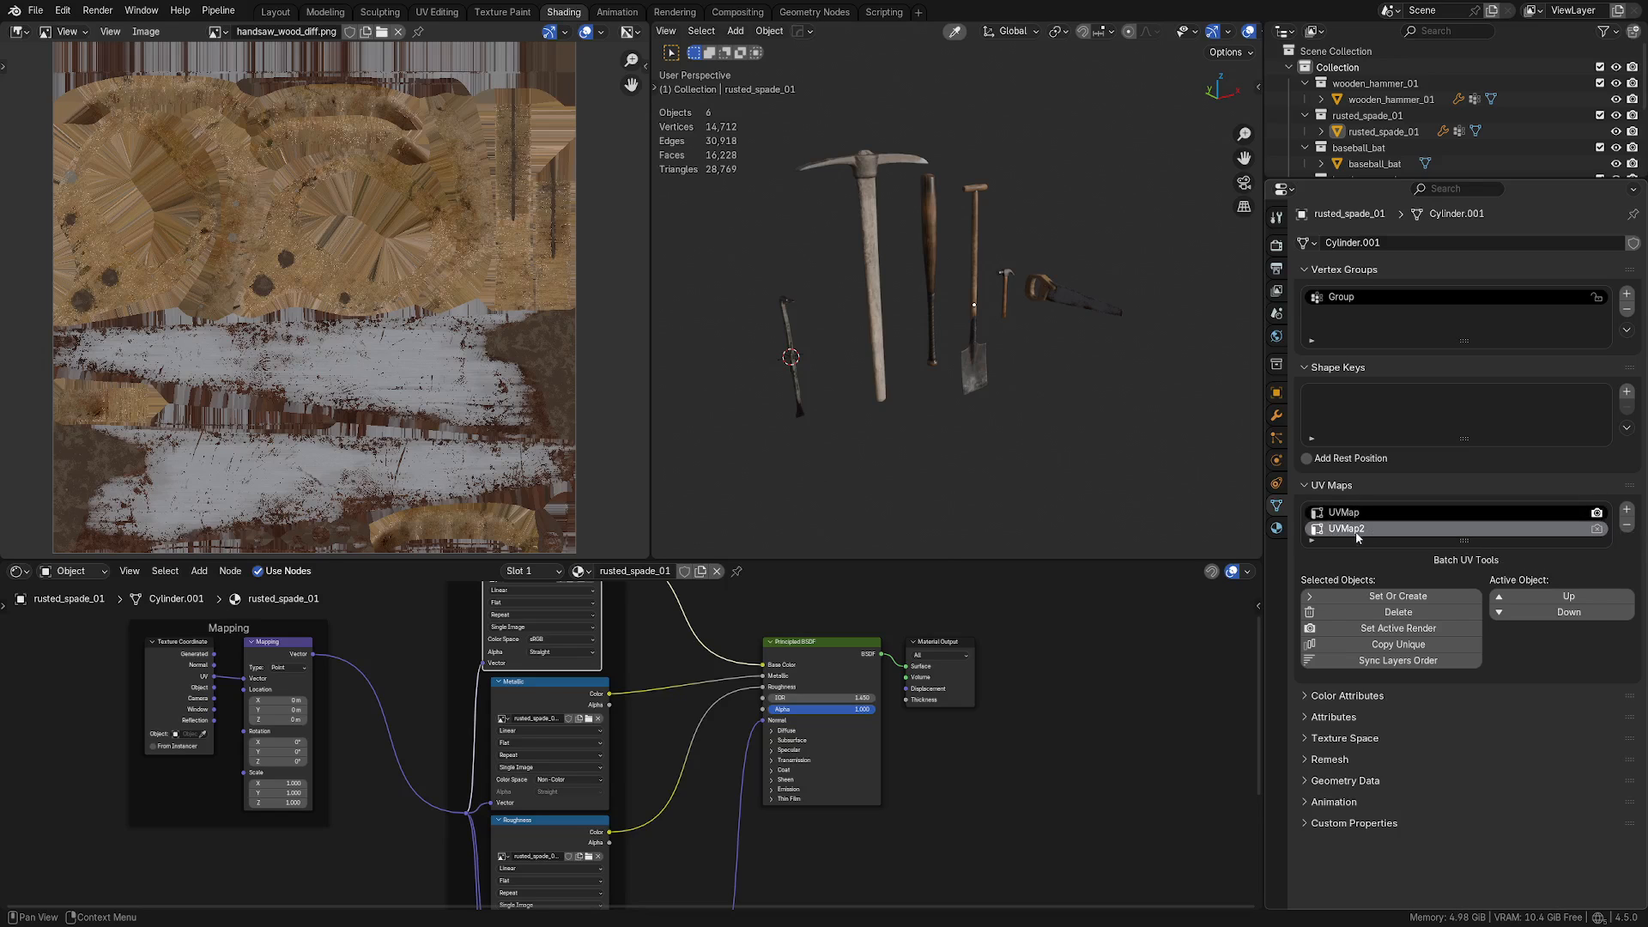
Step: Check the UV map list of each of the six tools, from the crowbar to the handsaw
{"action": "left_click", "coordinate": [796, 392]}
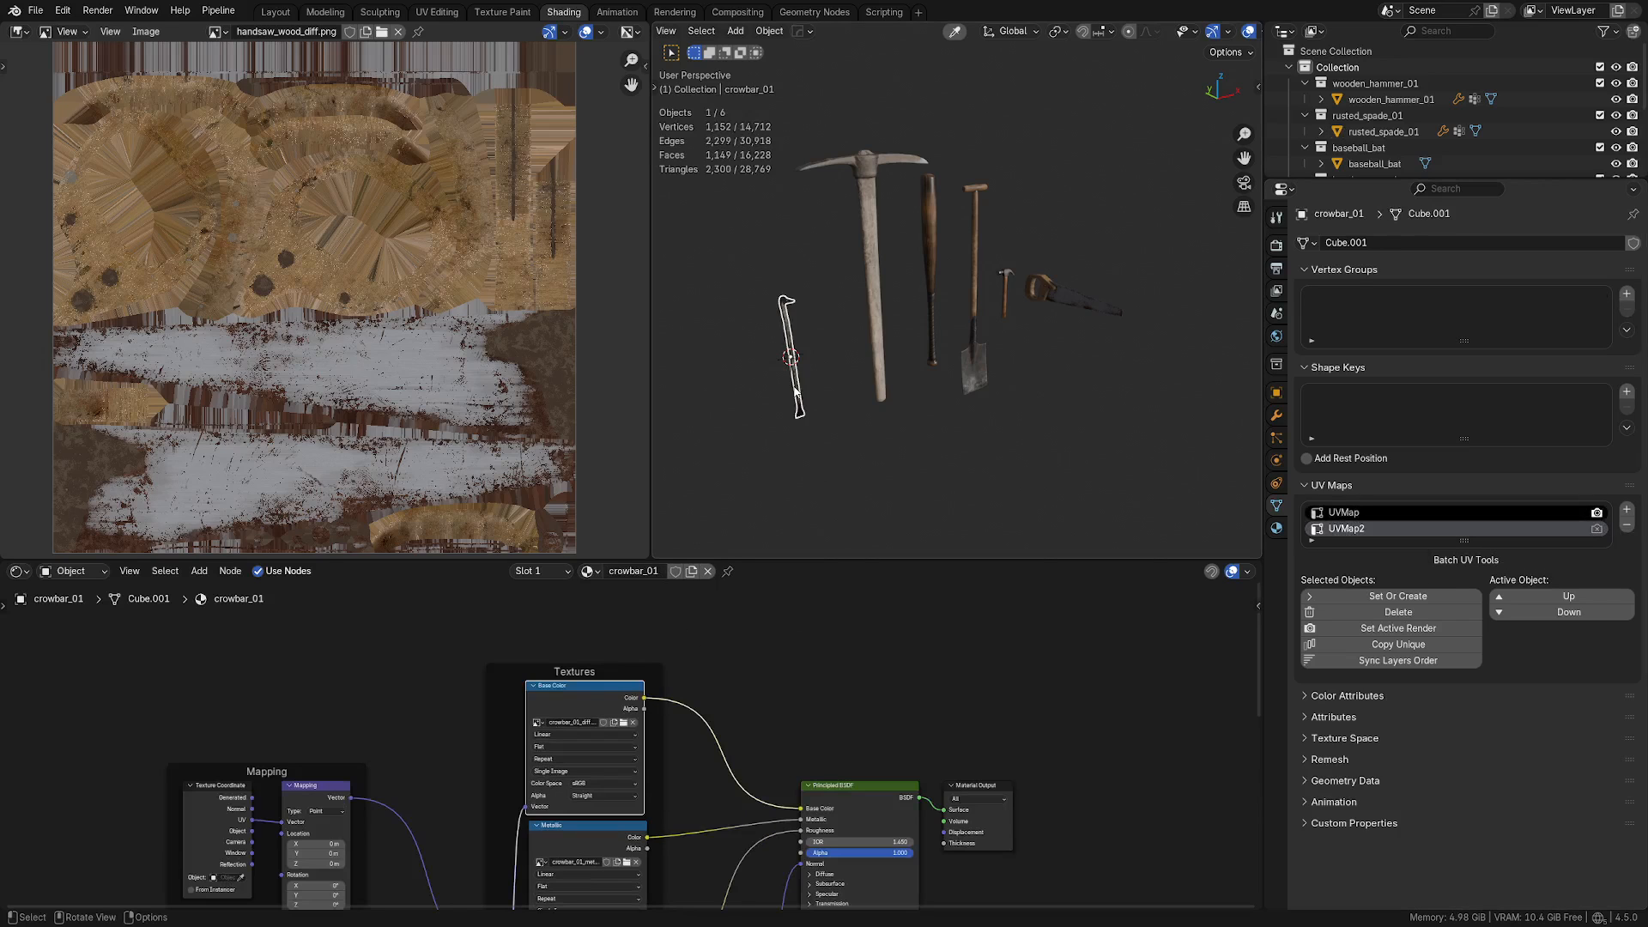
{"action": "left_click", "coordinate": [881, 375]}
{"action": "left_click", "coordinate": [937, 350]}
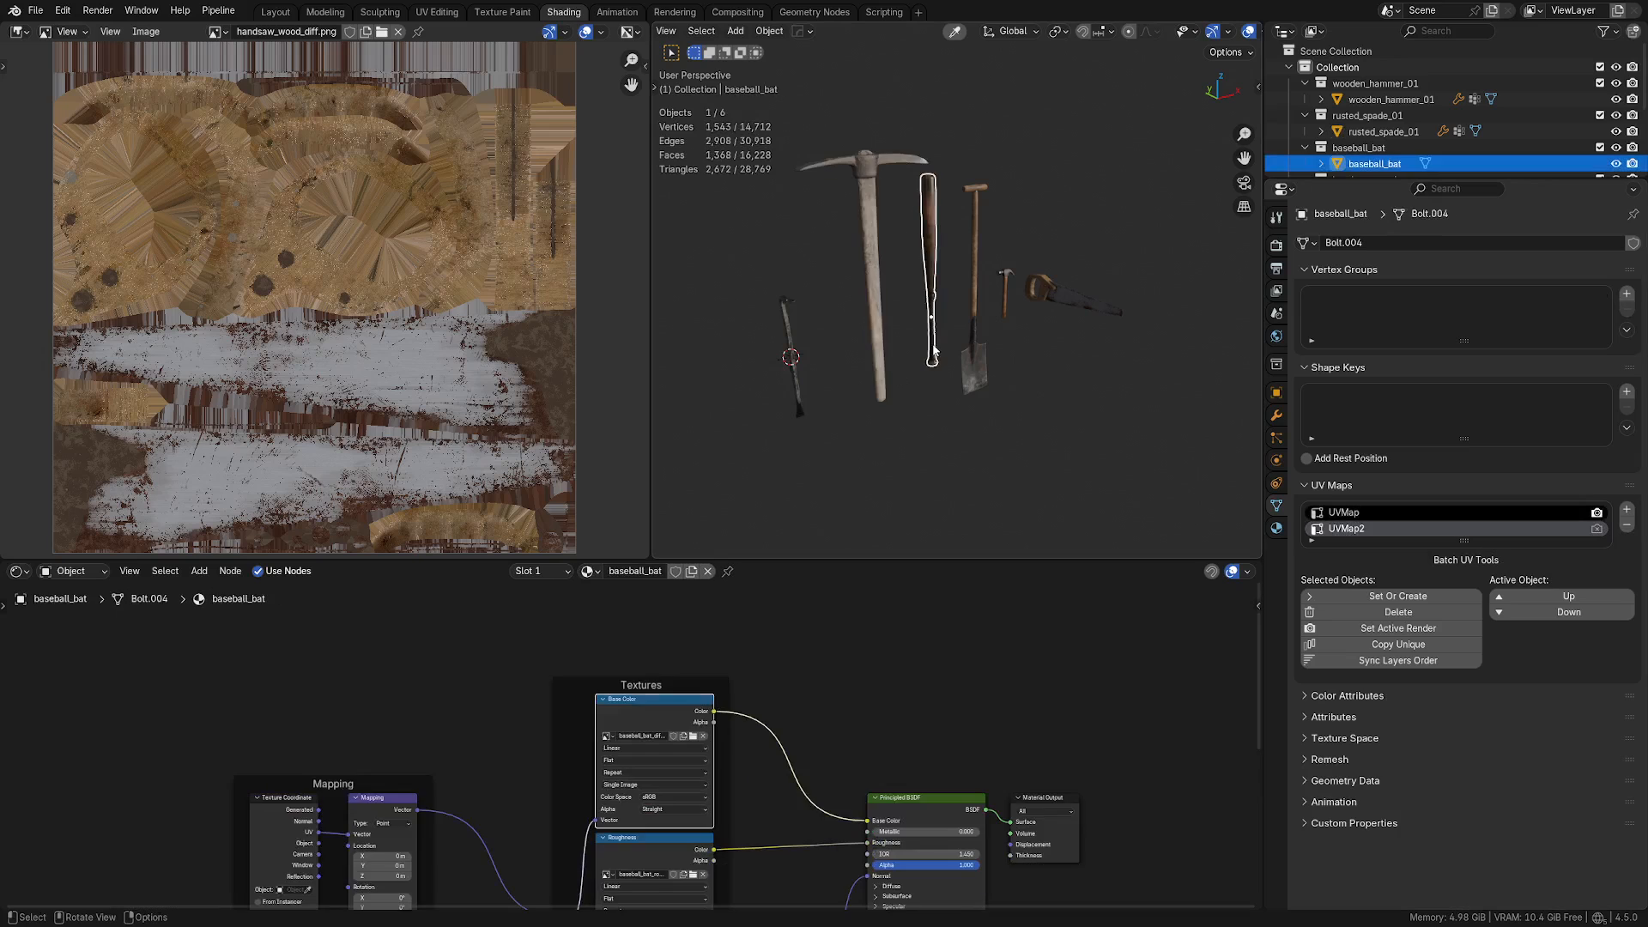
{"action": "left_click", "coordinate": [974, 361]}
{"action": "left_click", "coordinate": [1005, 306]}
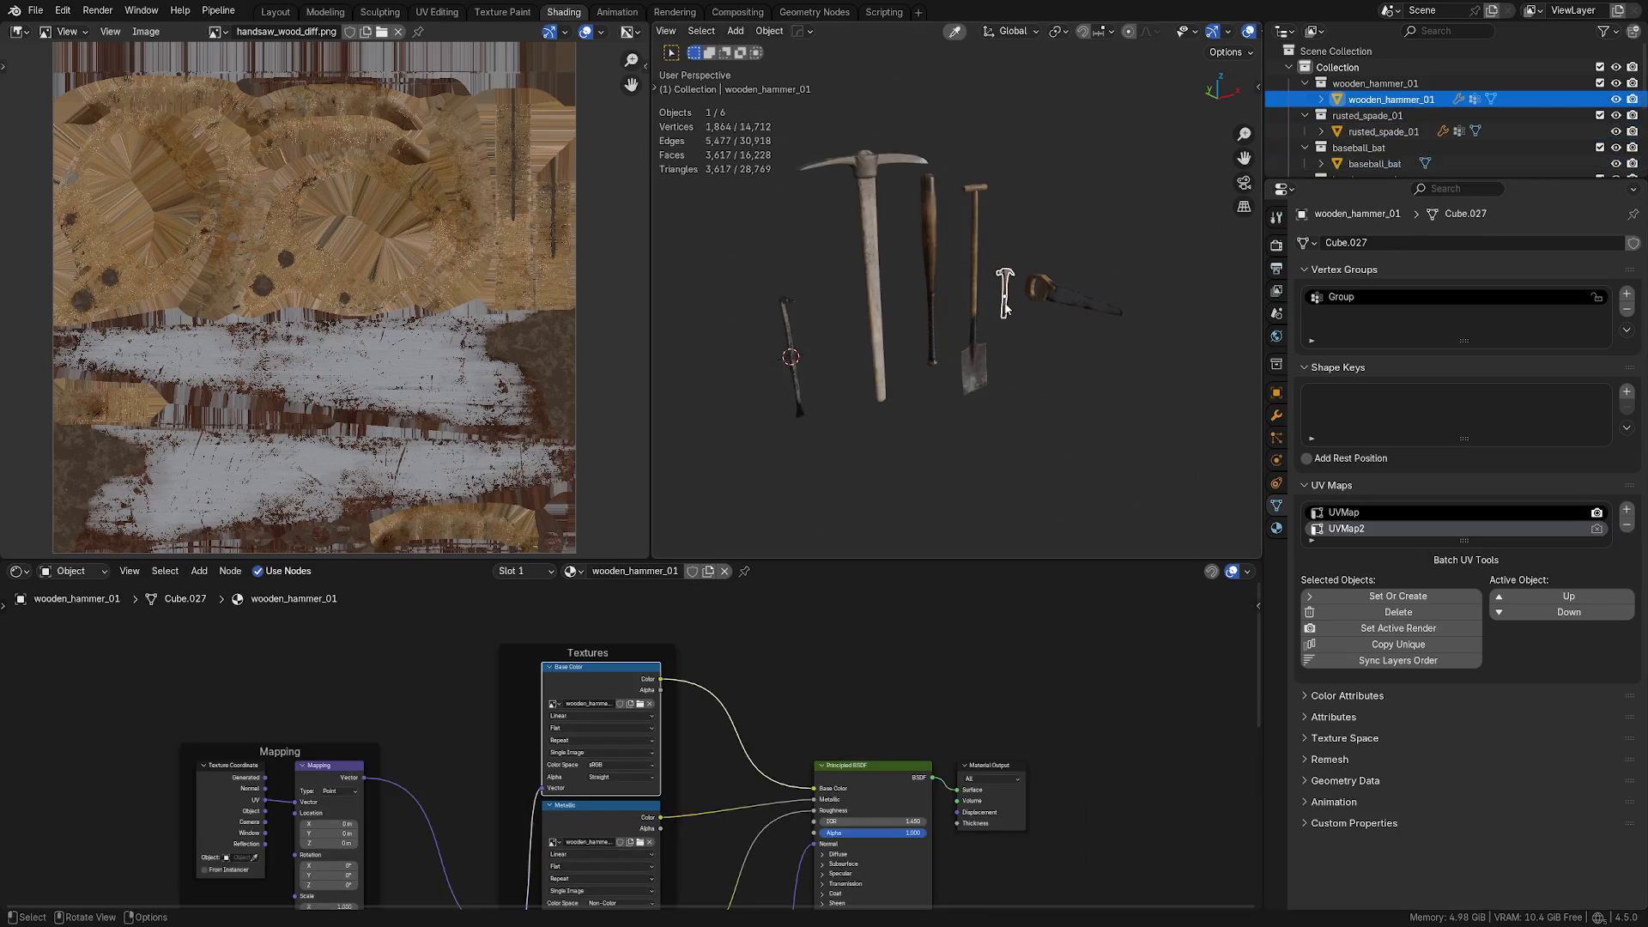
{"action": "left_click", "coordinate": [1054, 301]}
{"action": "left_click_drag", "start_coordinate": [722, 440], "coordinate": [1101, 261]}
{"action": "left_click", "coordinate": [849, 376]}
{"action": "left_click_drag", "start_coordinate": [732, 429], "coordinate": [1073, 275]}
Step: Return to SimpleBake in the render properties and collapse its bake objects, texture, export, UV and other settings sections
{"action": "left_click", "coordinate": [1277, 245]}
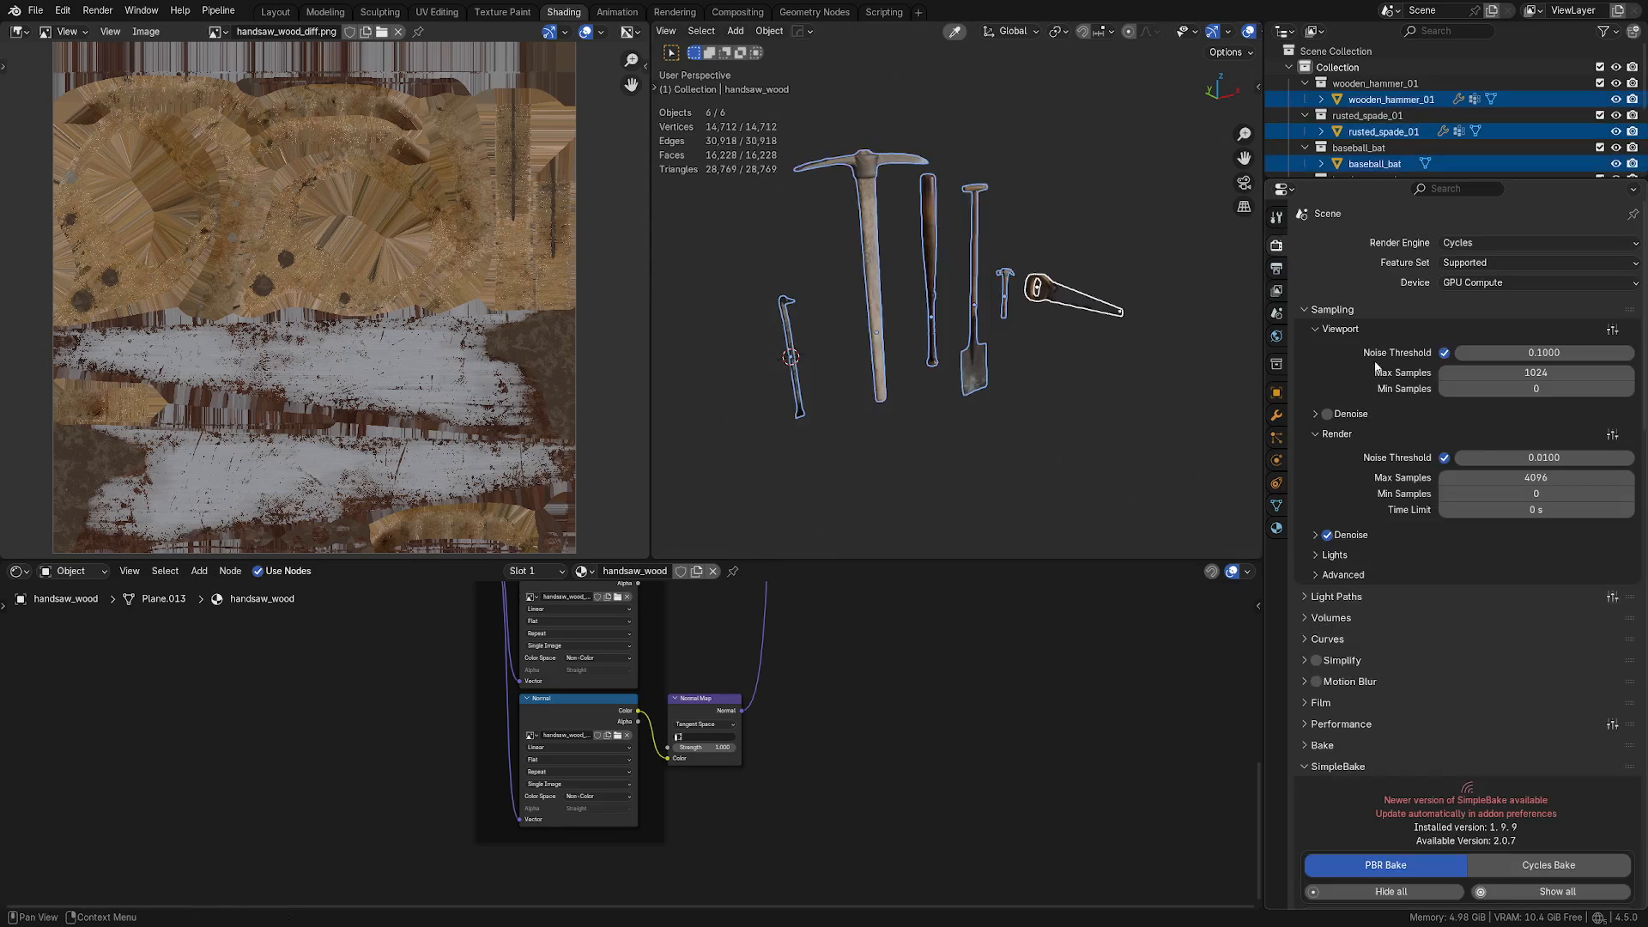
{"action": "scroll", "coordinate": [1420, 641], "scroll_direction": "down", "scroll_amount": 6}
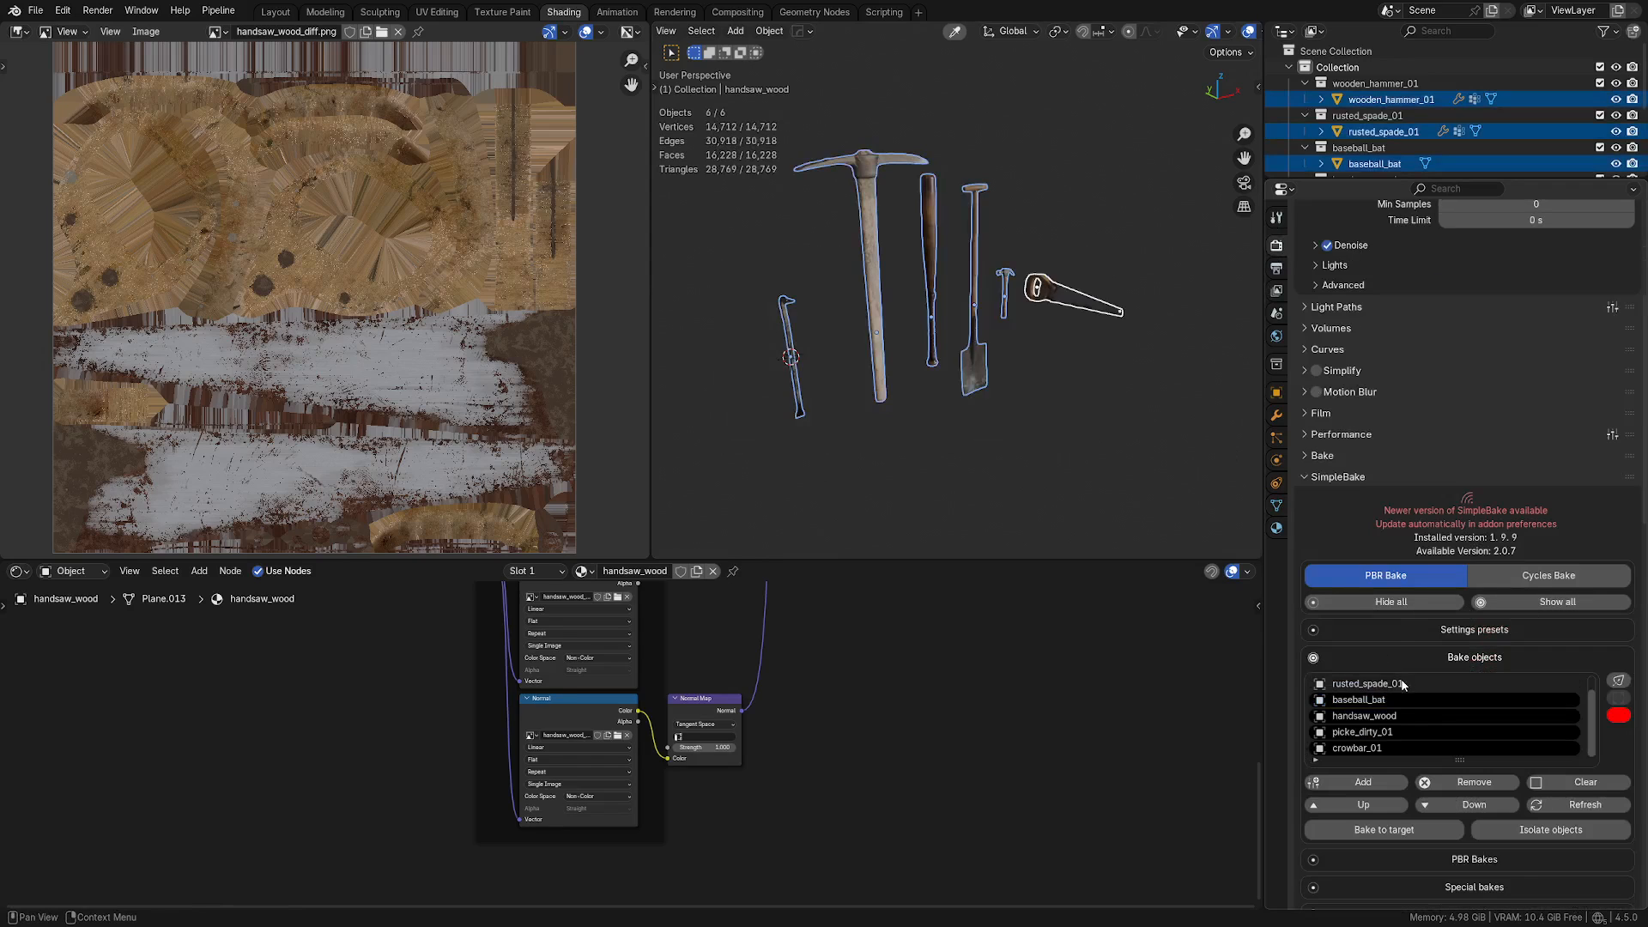
{"action": "left_click", "coordinate": [1090, 399]}
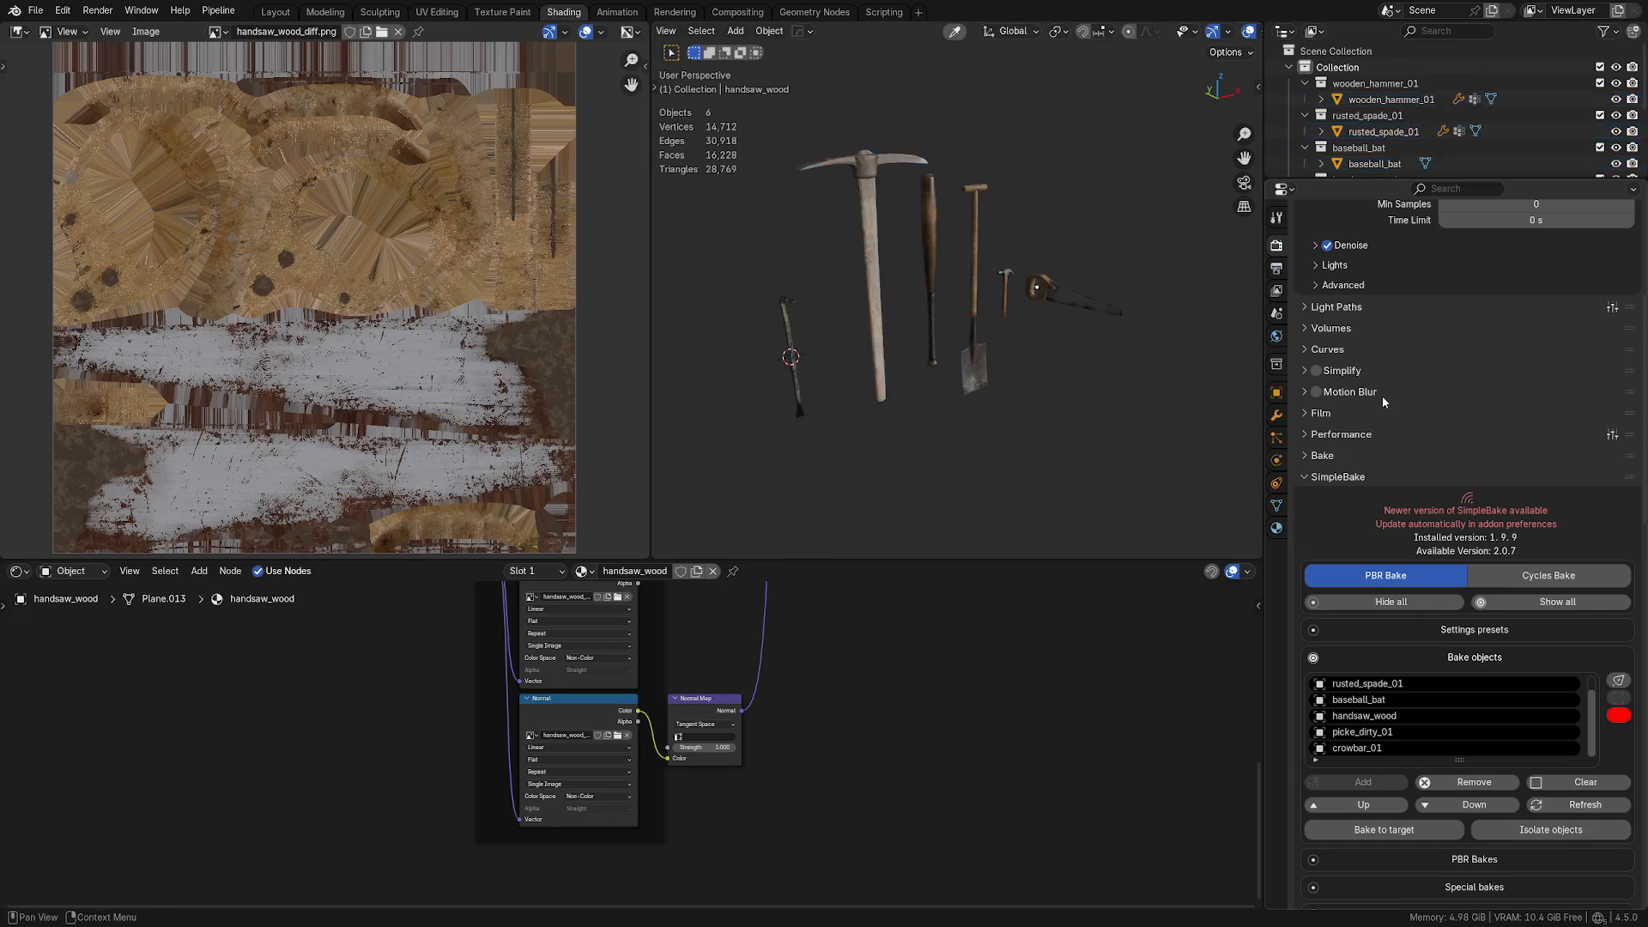
{"action": "scroll", "coordinate": [1362, 452], "scroll_direction": "down", "scroll_amount": 2}
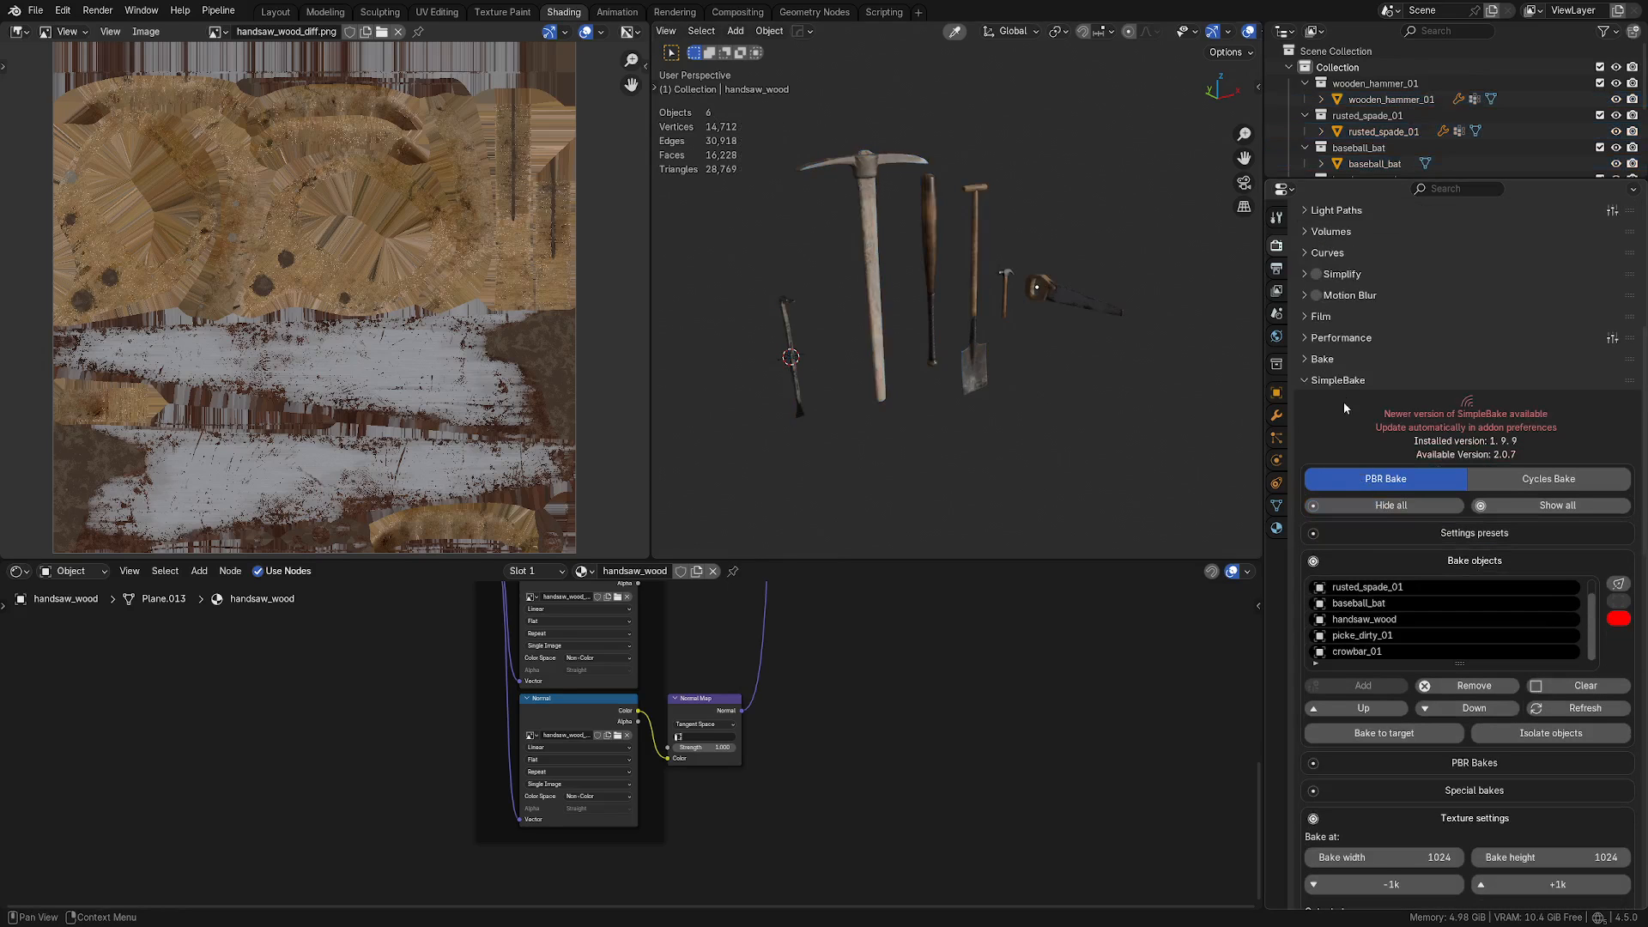
{"action": "left_click", "coordinate": [1314, 561]}
{"action": "left_click", "coordinate": [1326, 645]}
{"action": "scroll", "coordinate": [1321, 592], "scroll_direction": "down", "scroll_amount": 3}
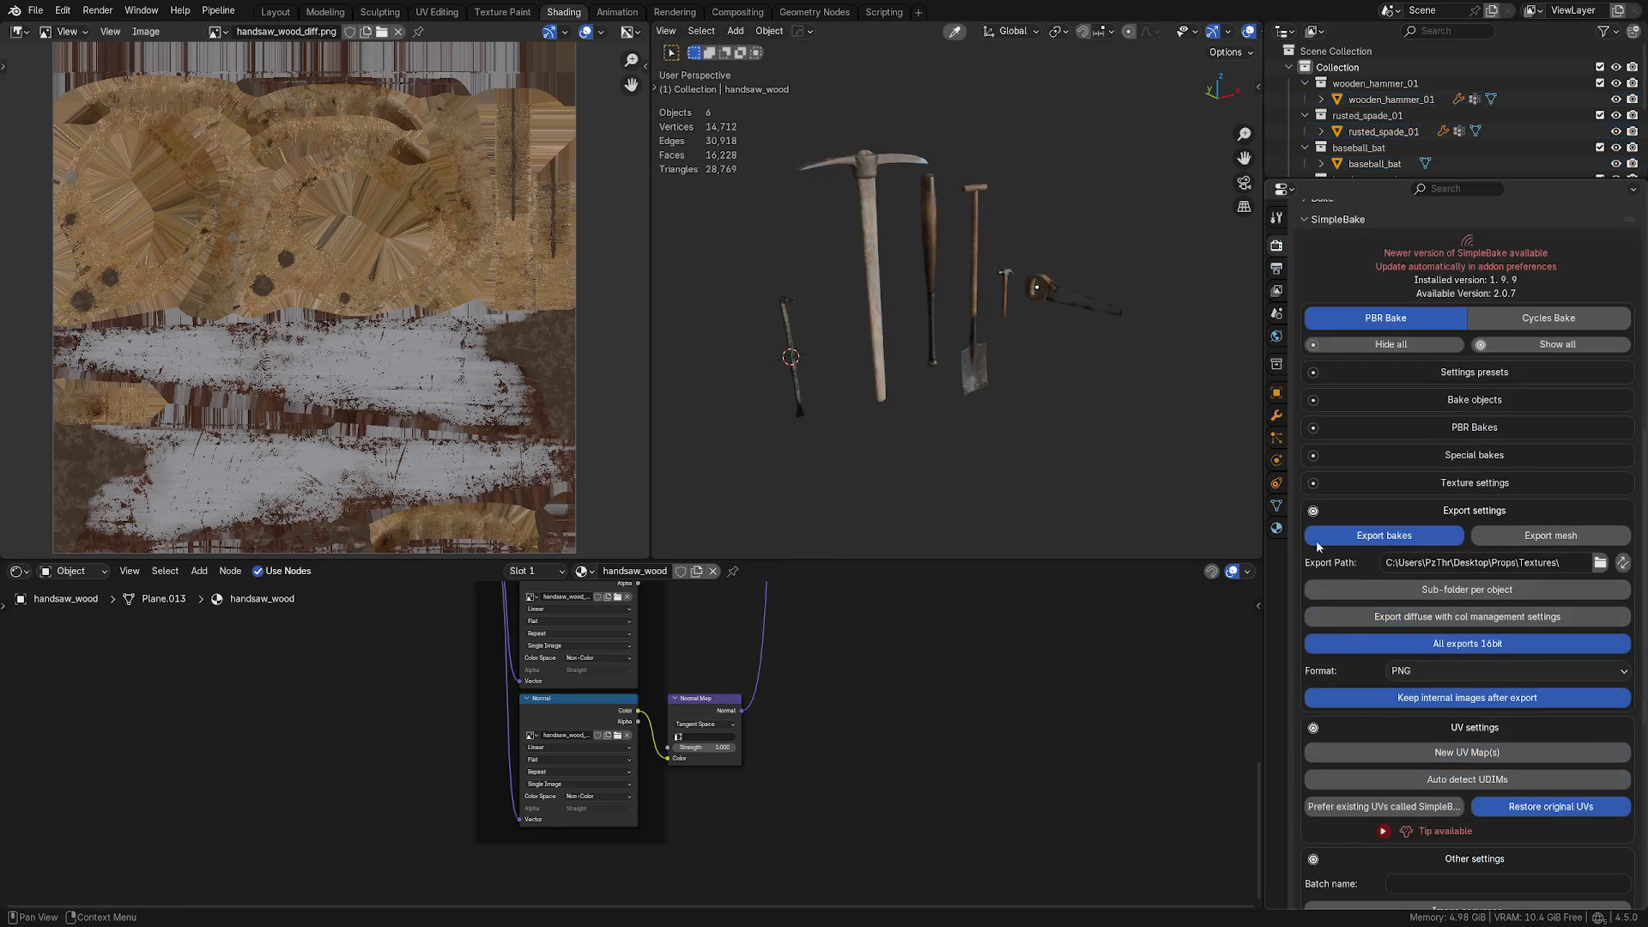
{"action": "left_click", "coordinate": [1314, 510]}
{"action": "left_click", "coordinate": [1314, 540]}
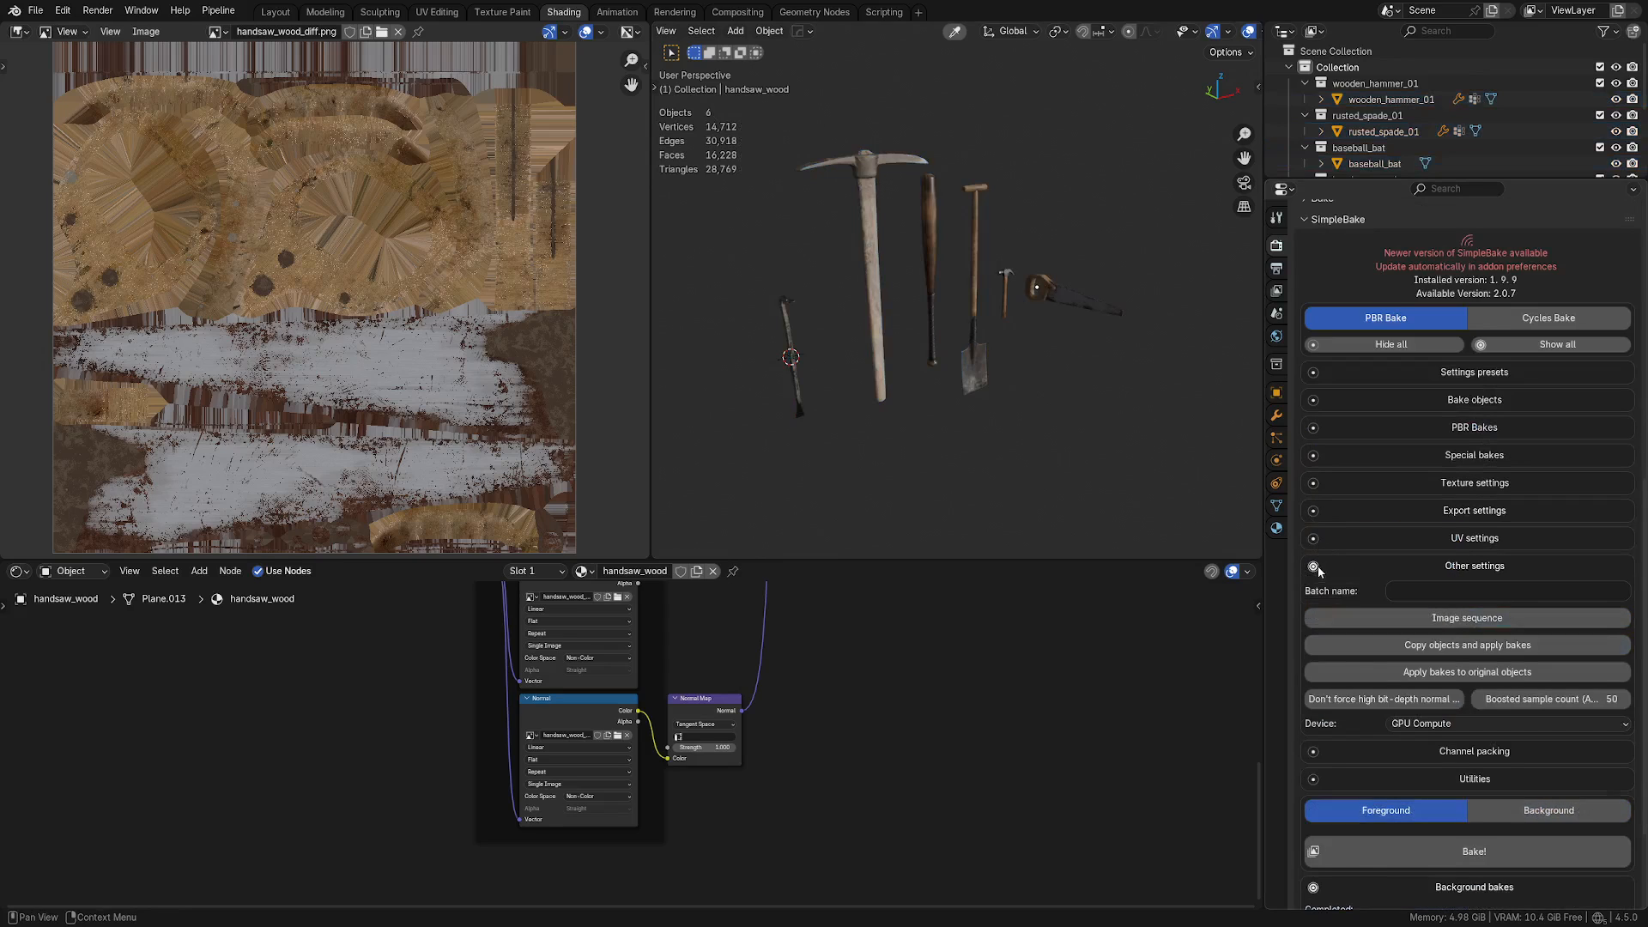
{"action": "left_click", "coordinate": [1314, 567]}
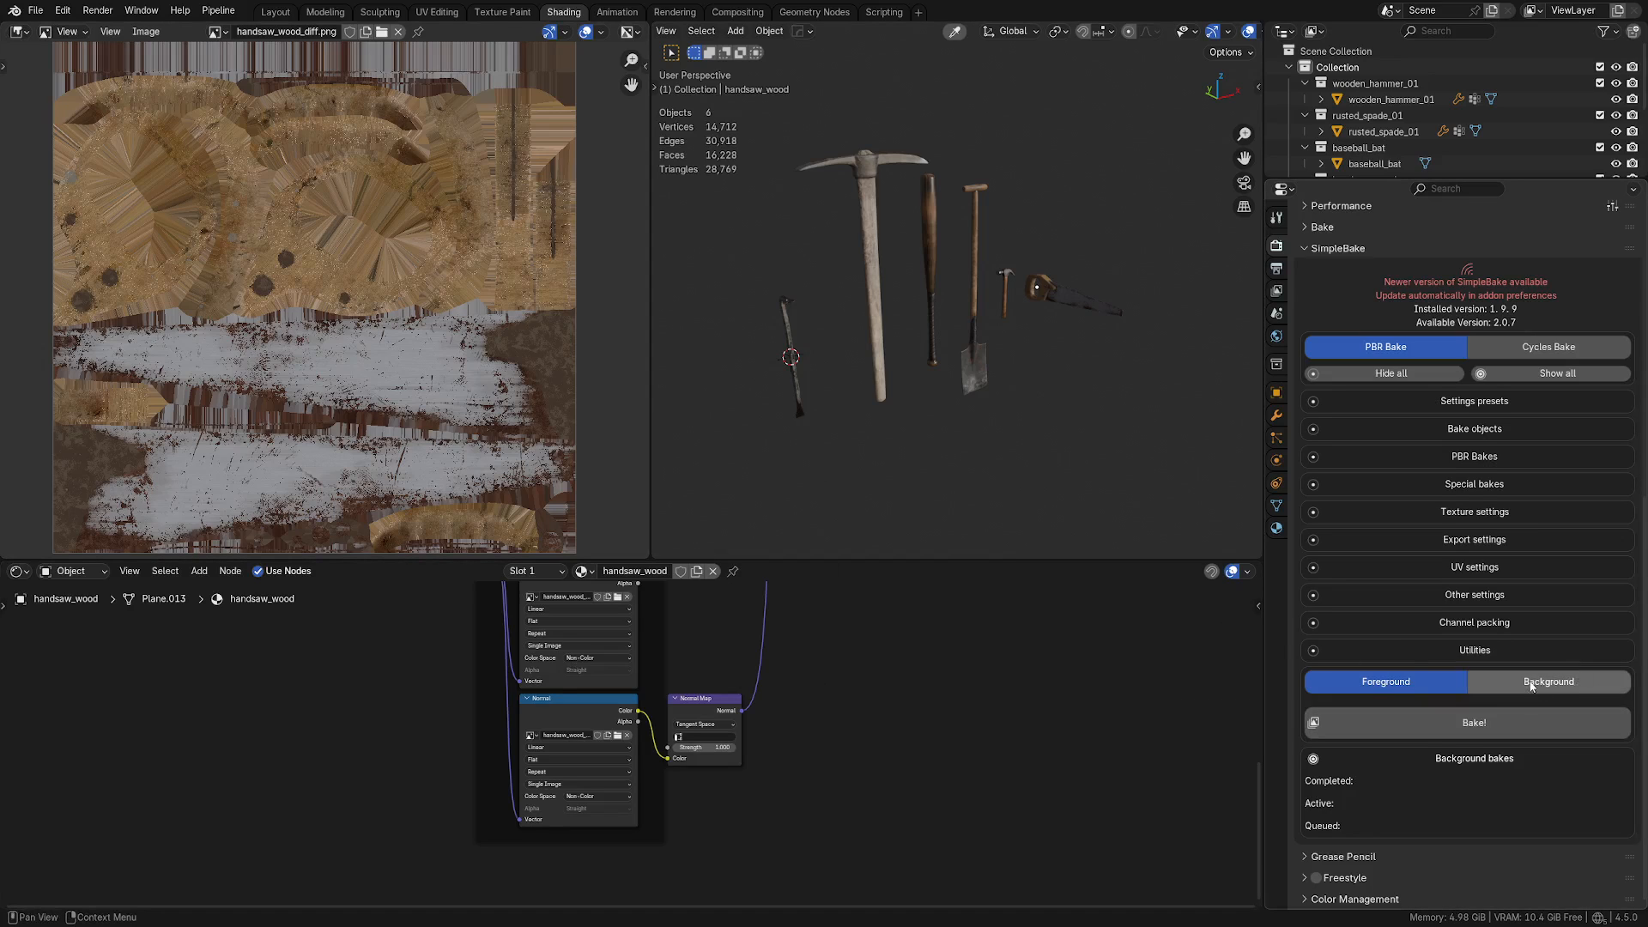
Step: Run the foreground PBR bake and bring the Props\Textures folder window into view to watch for the exported files
{"action": "left_click", "coordinate": [1472, 726]}
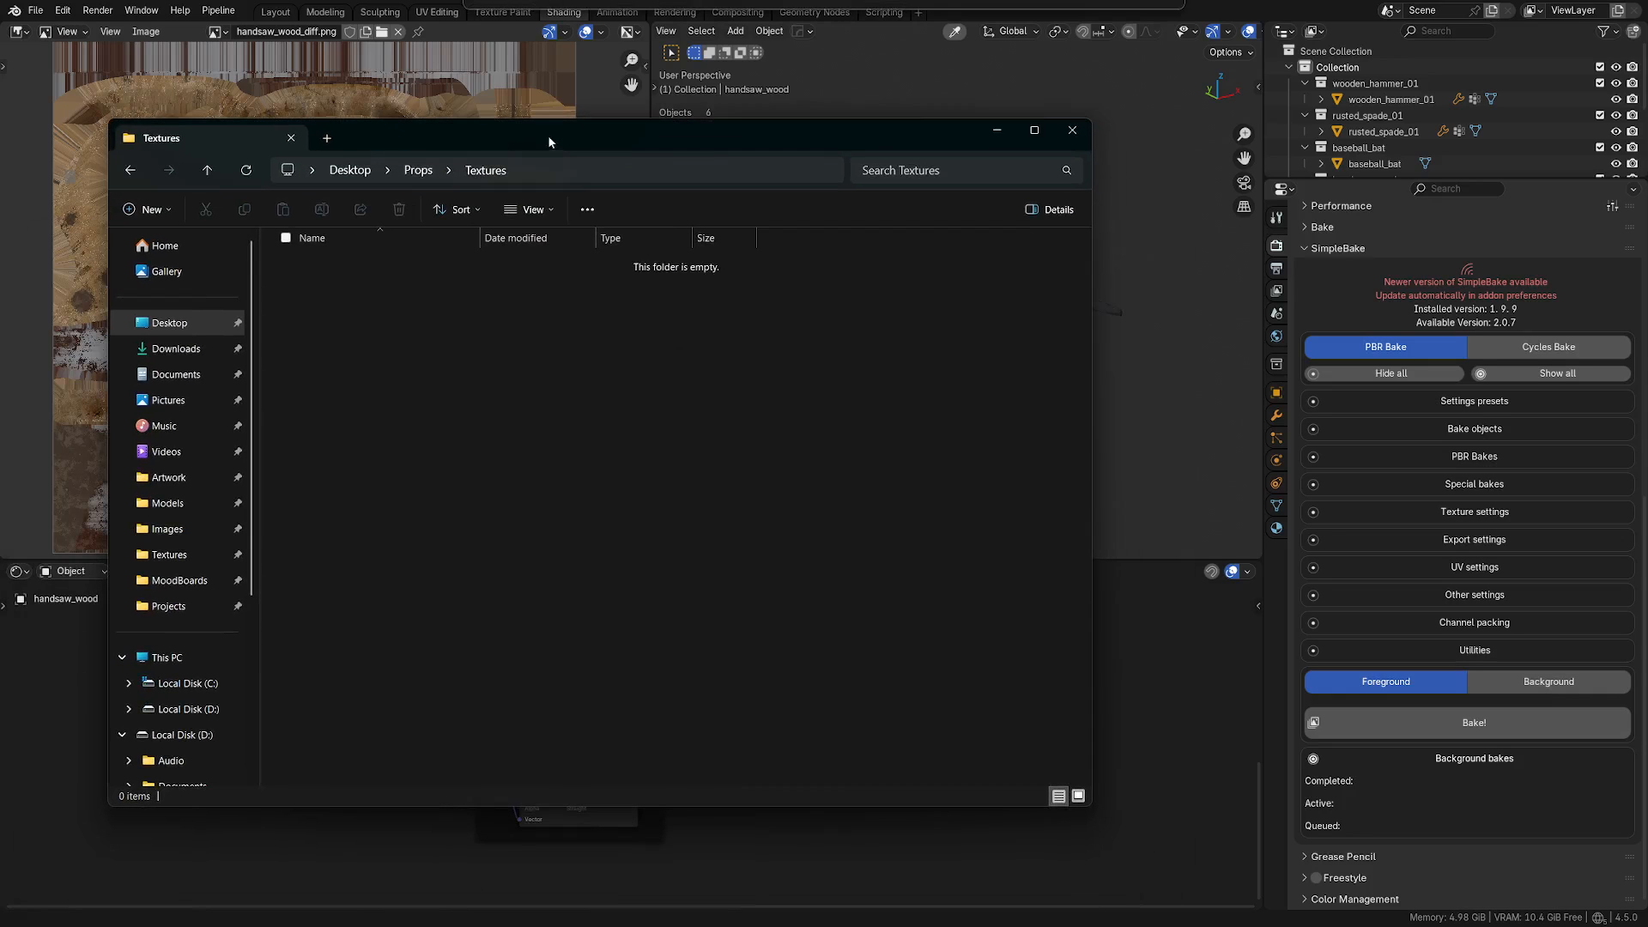
{"action": "left_click_drag", "start_coordinate": [668, 138], "coordinate": [0, 172]}
{"action": "left_click", "coordinate": [1470, 723]}
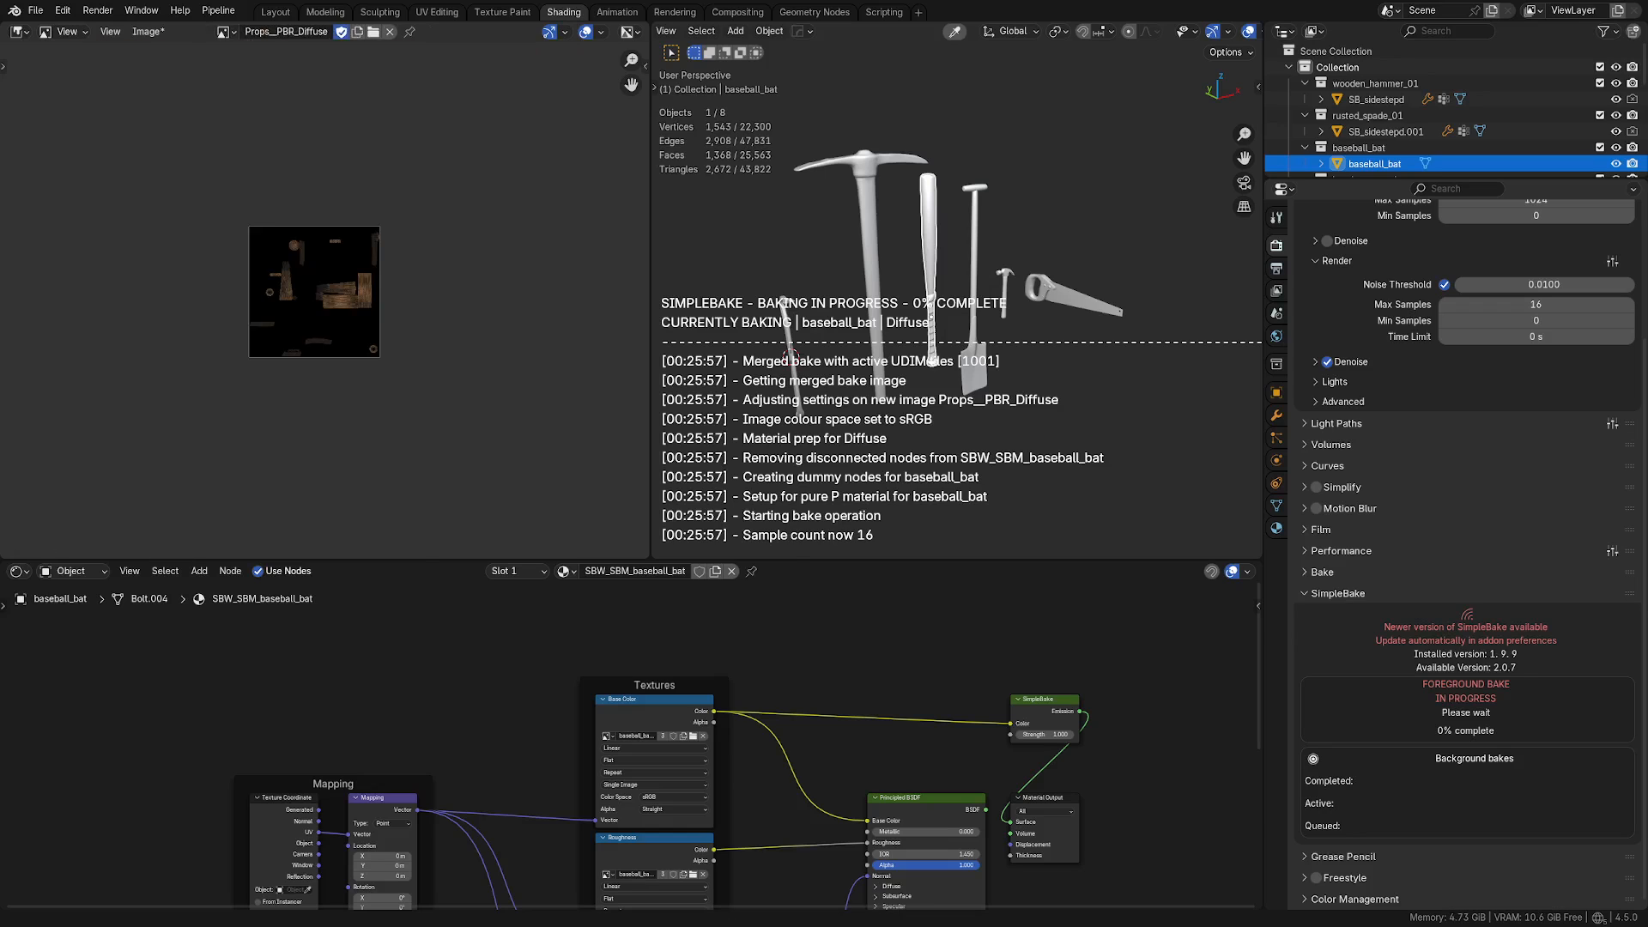
{"action": "left_click_drag", "start_coordinate": [0, 198], "coordinate": [1223, 181]}
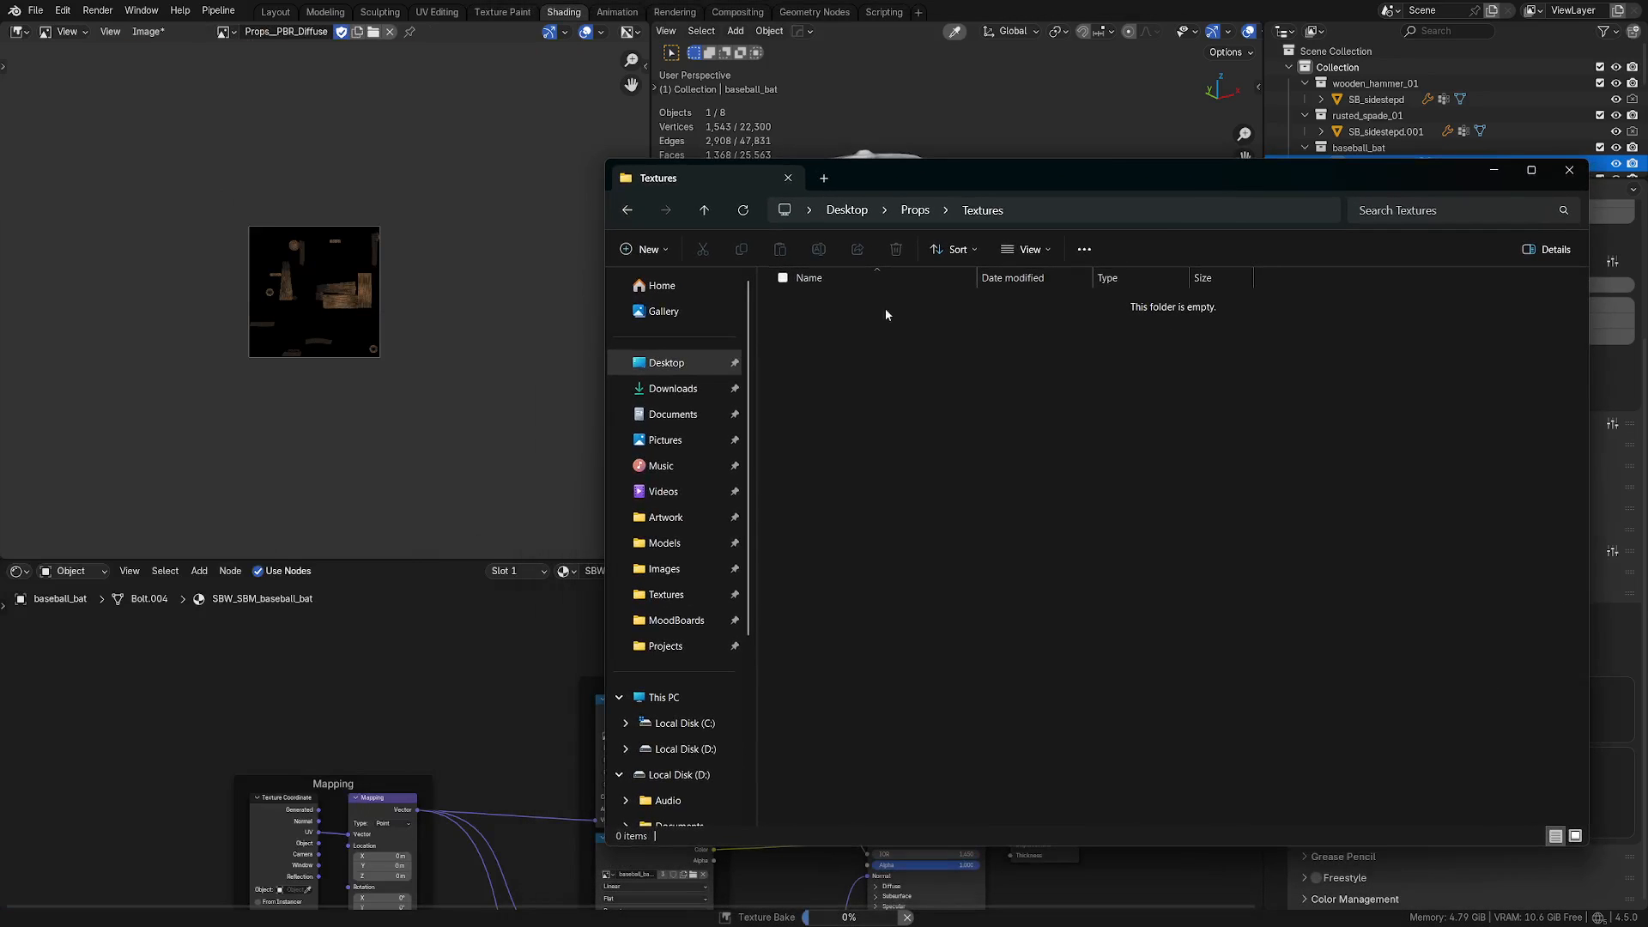
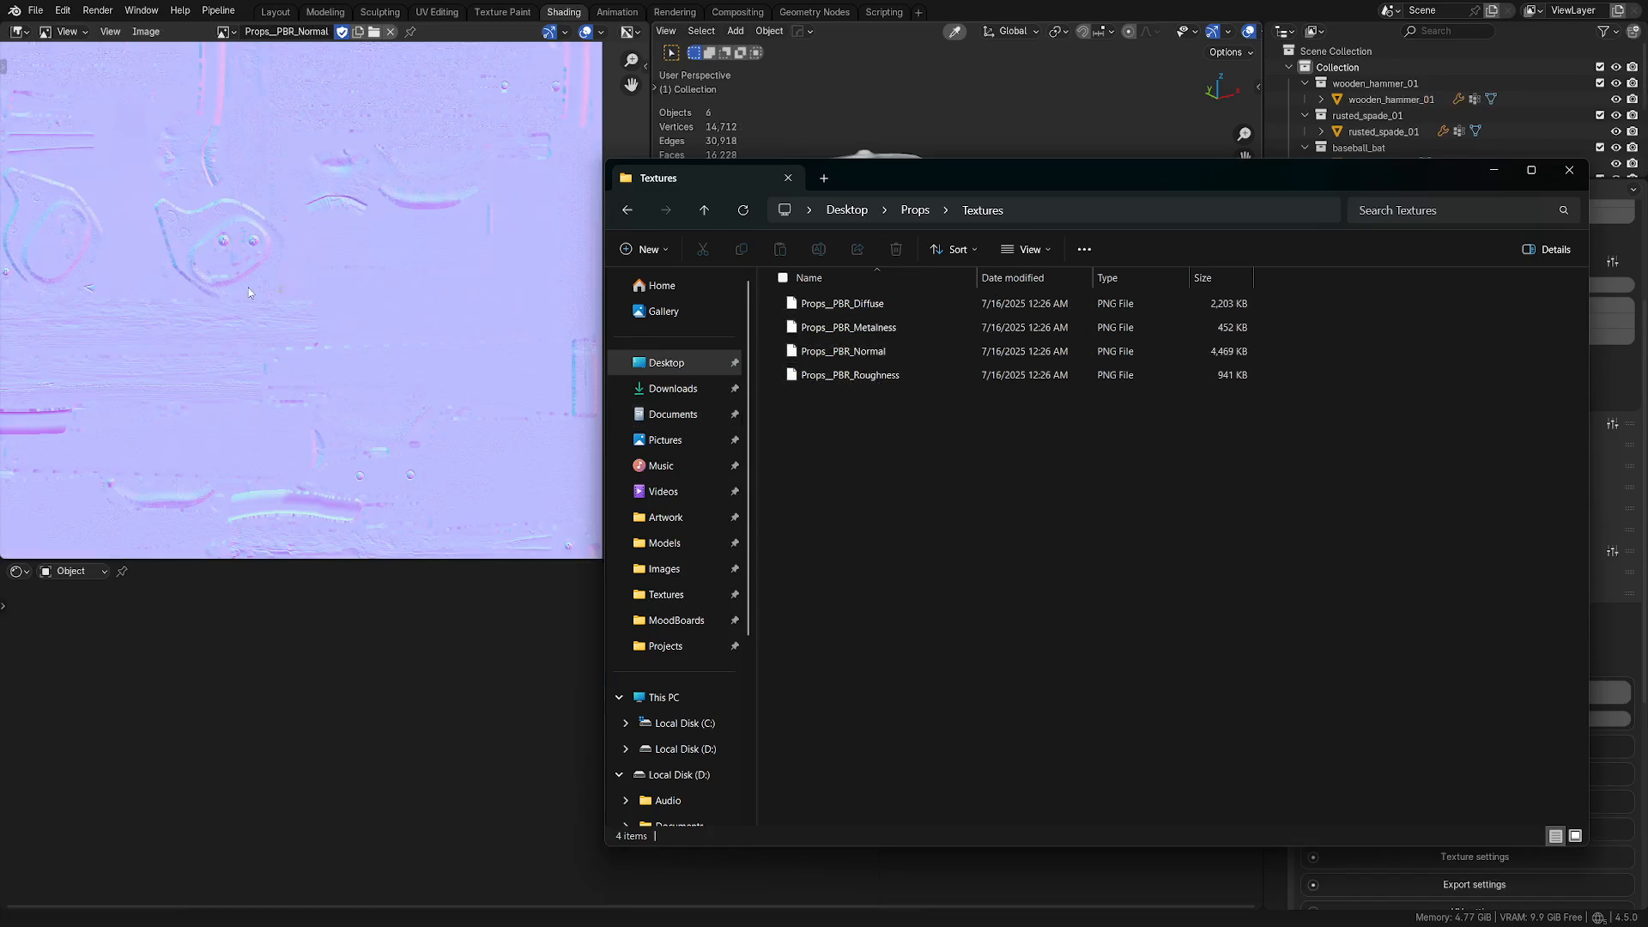
Step: Inspect the baked Props normal map up close around the handsaw handle's screws, and across the wider layout
{"action": "left_click", "coordinate": [256, 326]}
{"action": "scroll", "coordinate": [292, 321], "scroll_direction": "up", "scroll_amount": 2}
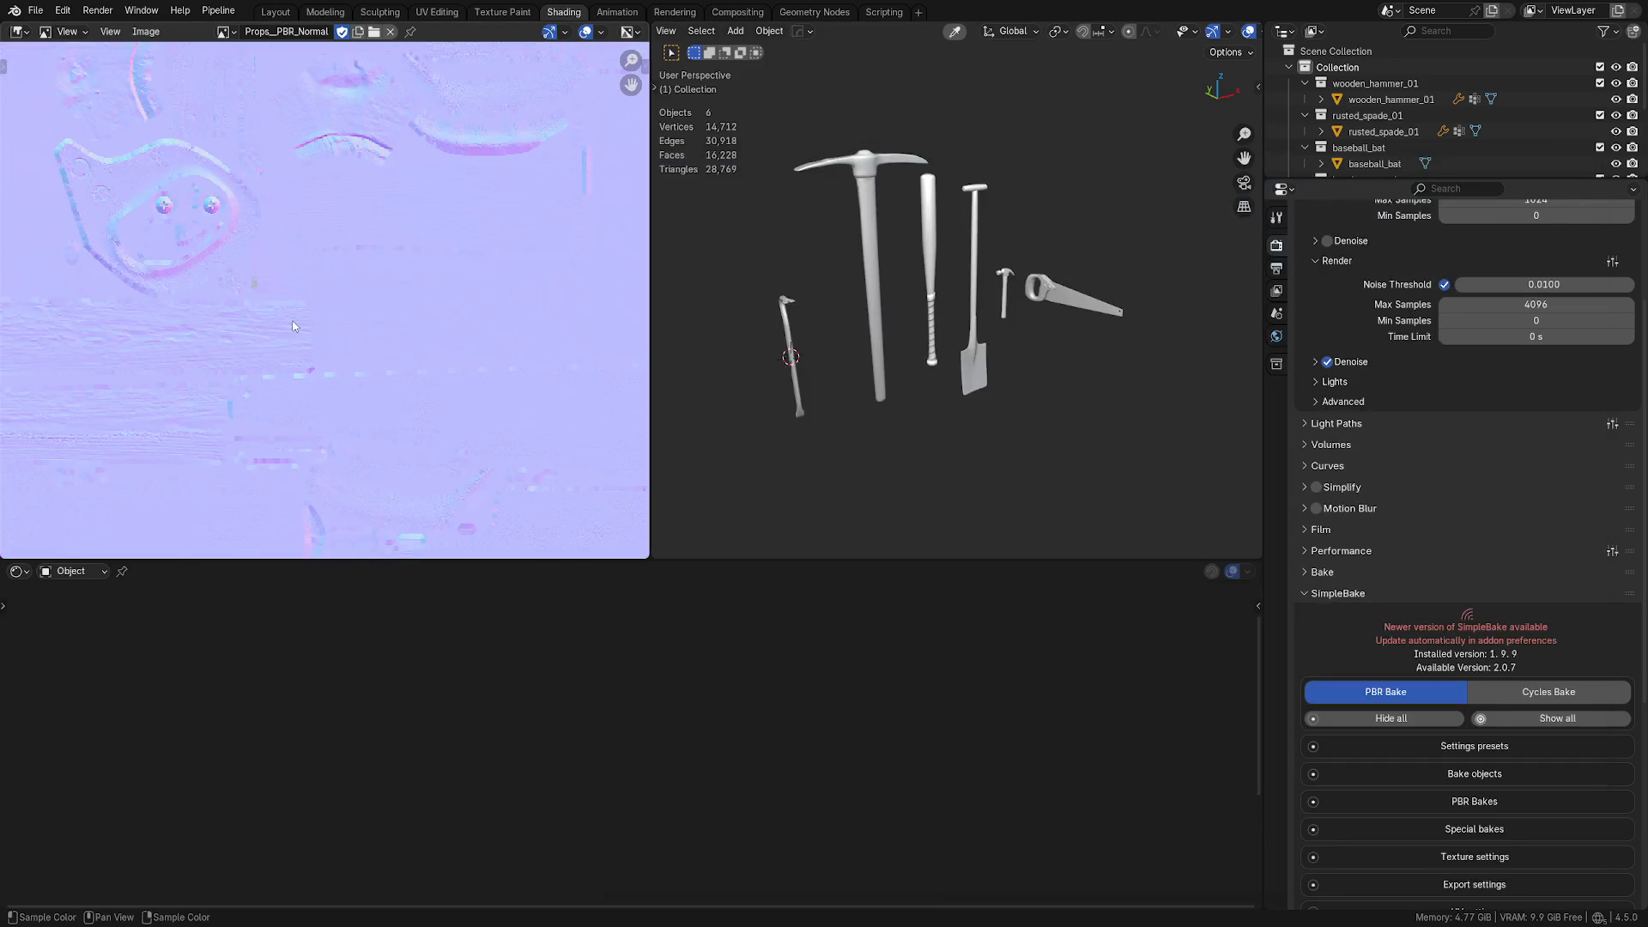
{"action": "scroll", "coordinate": [372, 404], "scroll_direction": "up", "scroll_amount": 3}
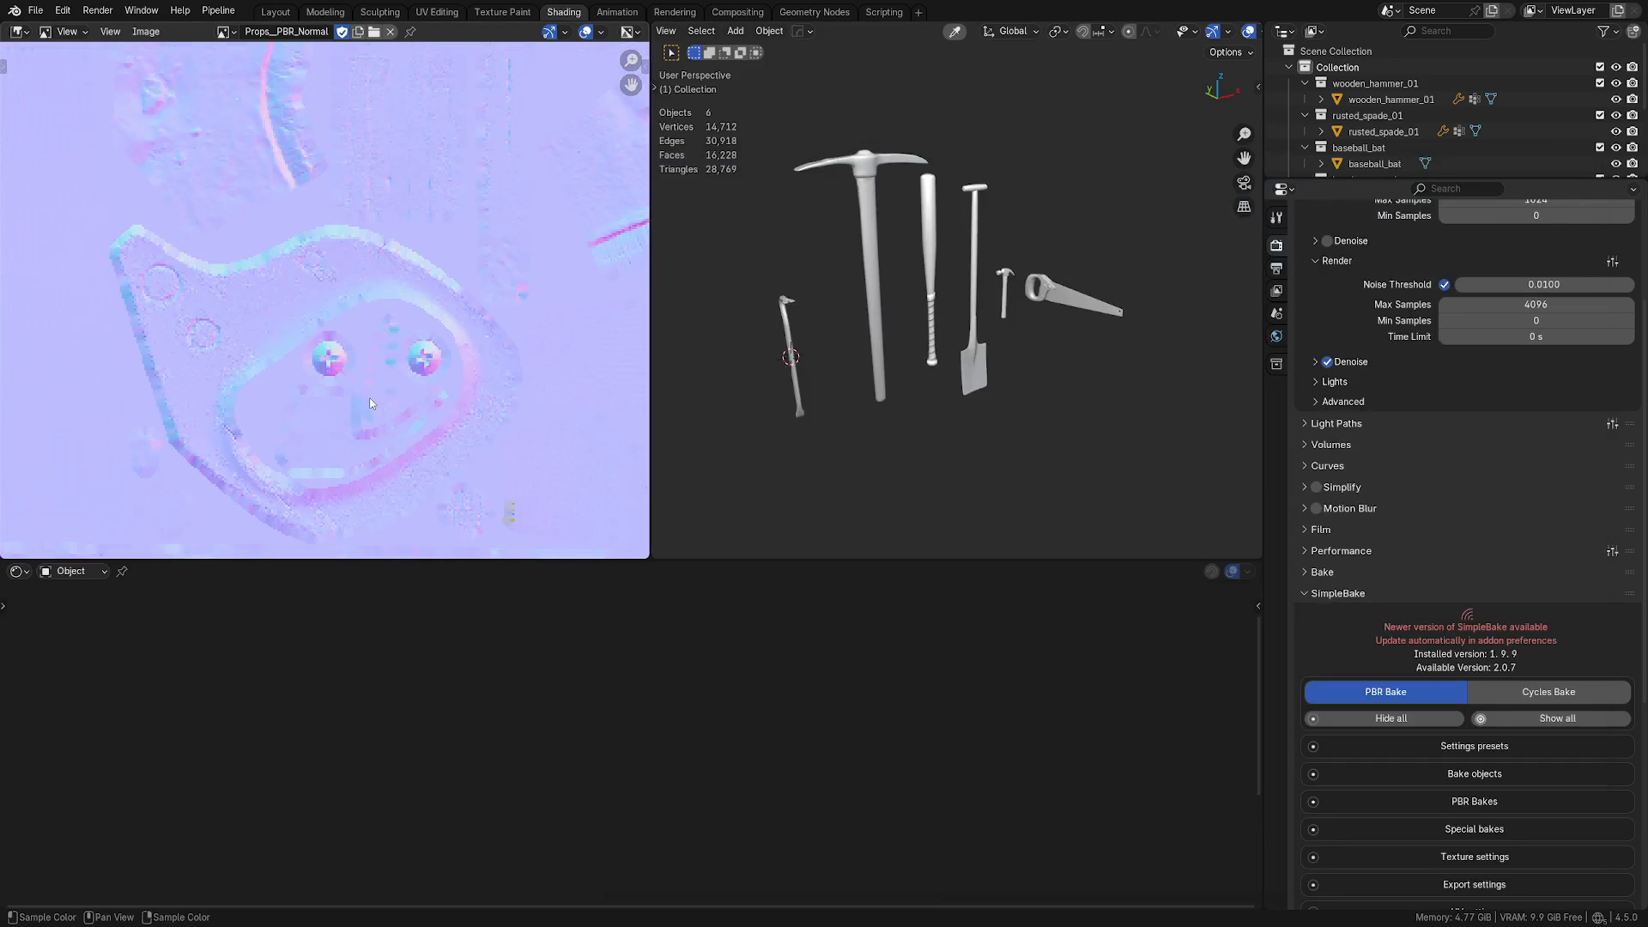
{"action": "scroll", "coordinate": [372, 404], "scroll_direction": "down", "scroll_amount": 4}
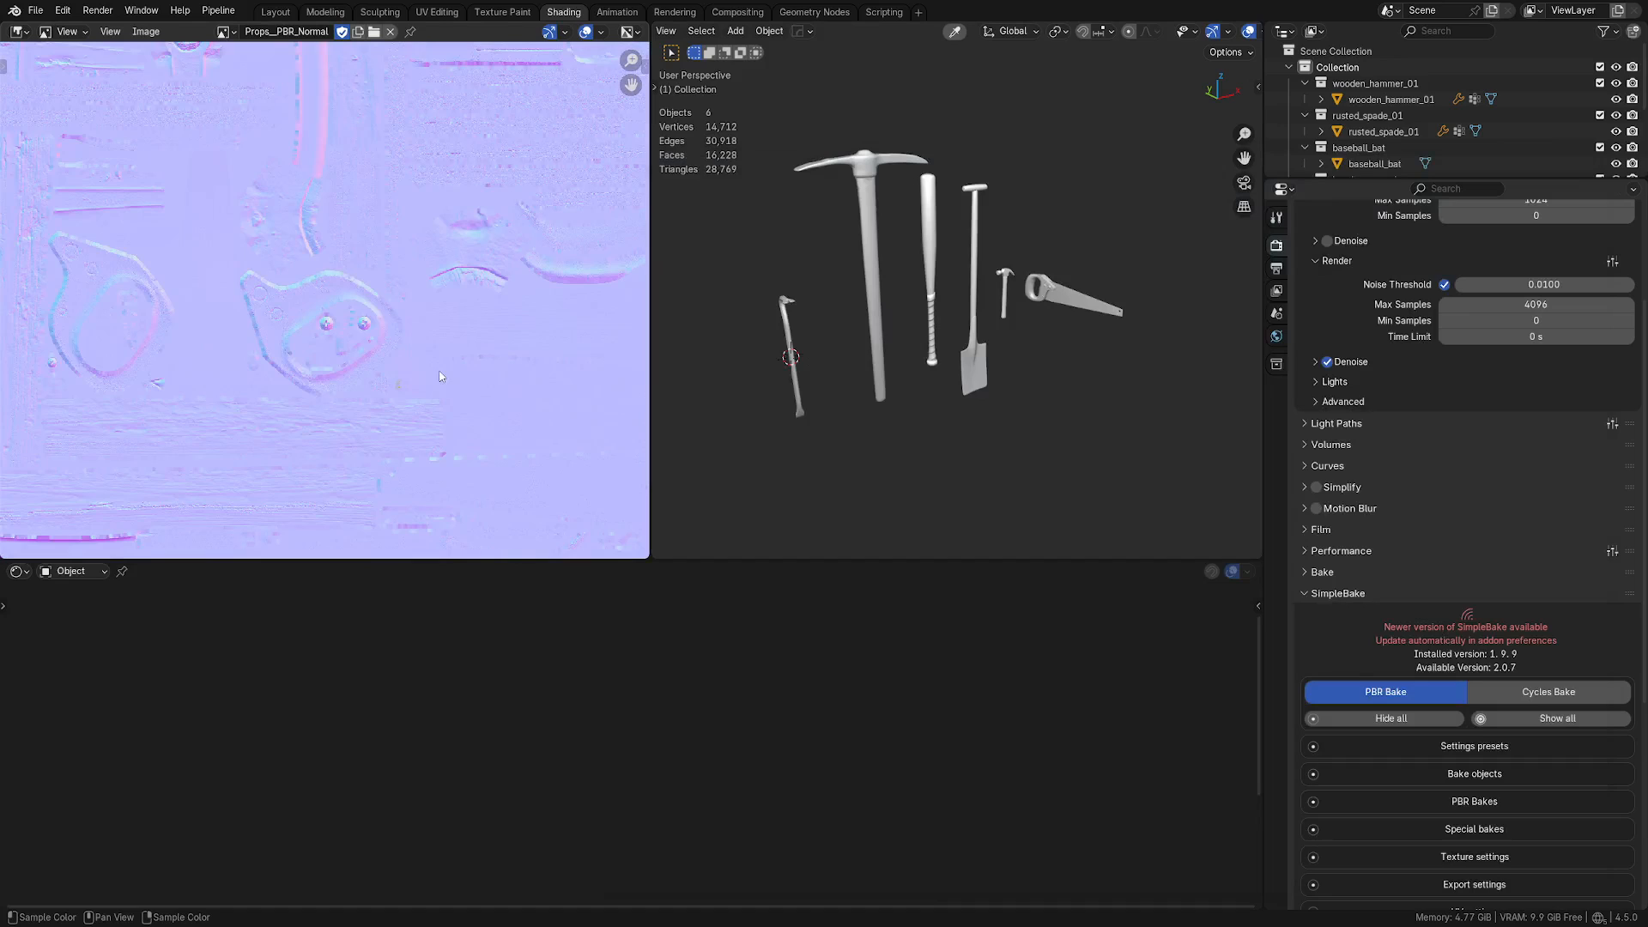
{"action": "scroll", "coordinate": [343, 346], "scroll_direction": "down", "scroll_amount": 2}
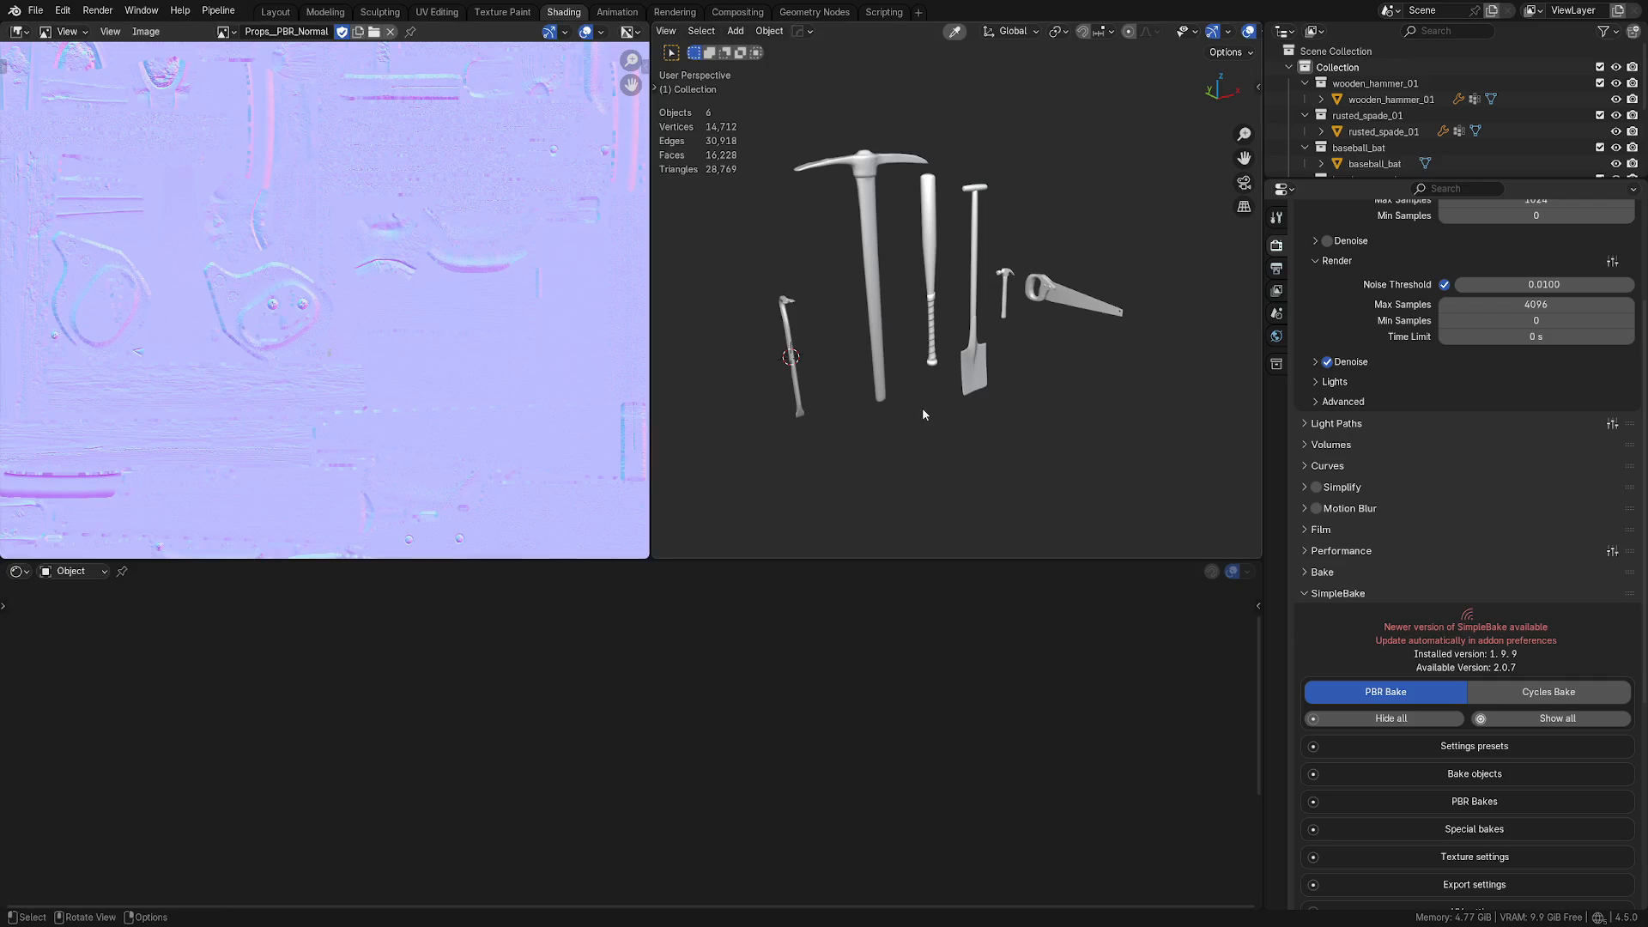
Step: Duplicate all six tools and place the copies along the X axis, clear of the originals
{"action": "scroll", "coordinate": [1008, 424], "scroll_direction": "down", "scroll_amount": 4}
{"action": "middle_click_drag", "start_coordinate": [1008, 424], "coordinate": [1094, 384]}
{"action": "left_click_drag", "start_coordinate": [812, 452], "coordinate": [1111, 194]}
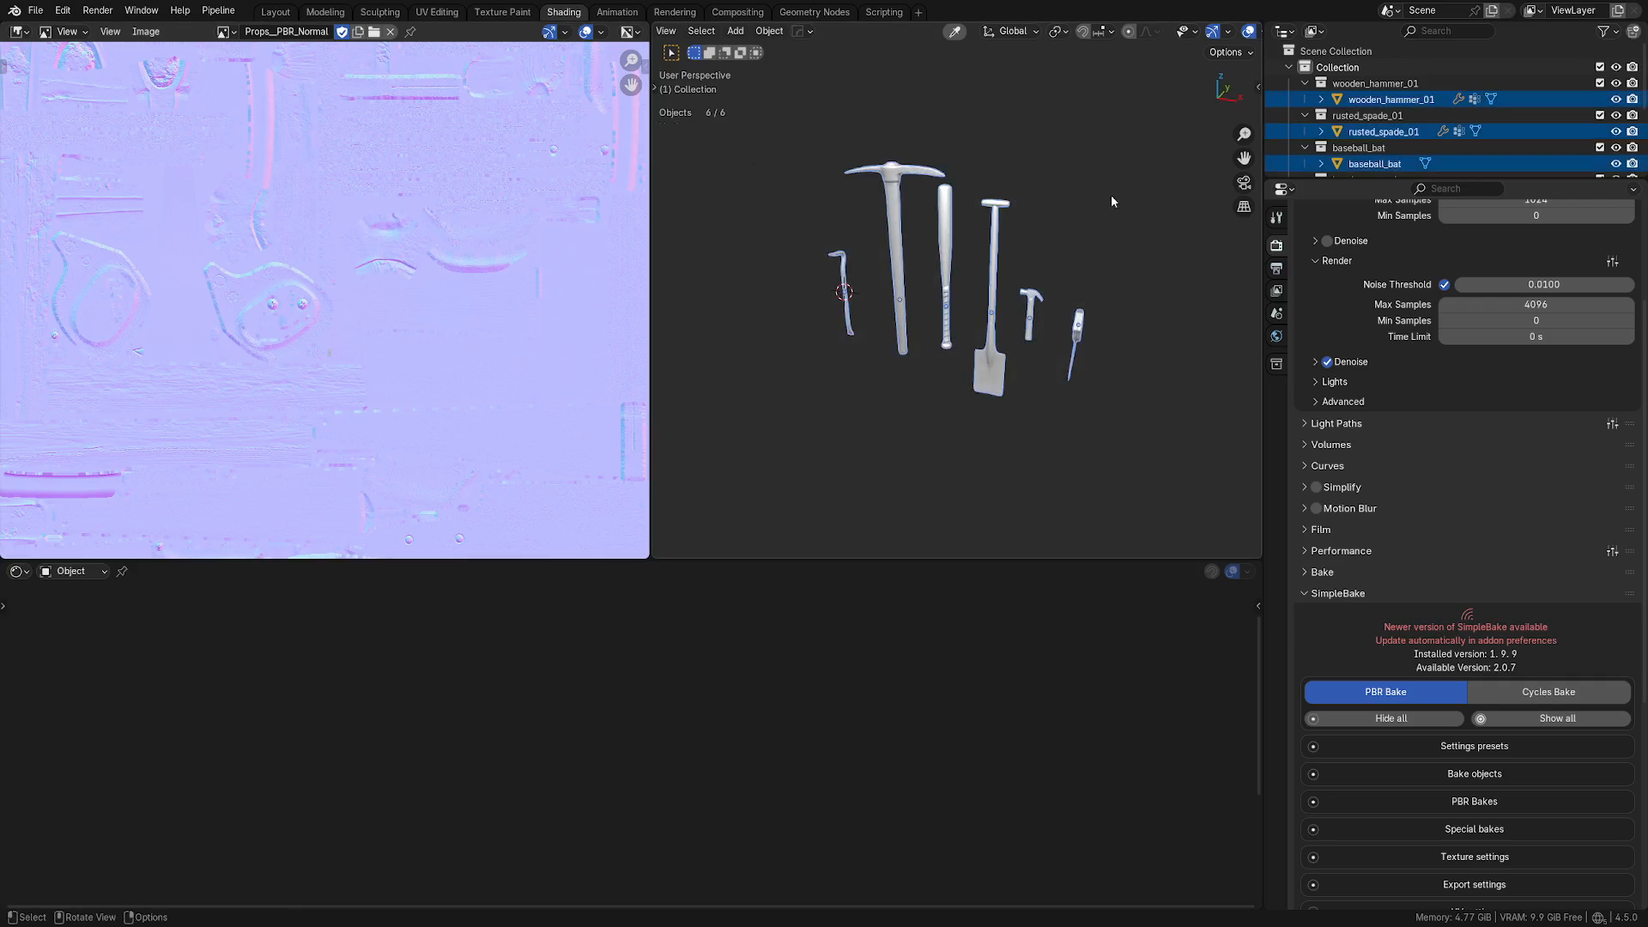
{"action": "middle_click_drag", "start_coordinate": [1004, 381], "coordinate": [883, 369]}
{"action": "scroll", "coordinate": [968, 379], "scroll_direction": "down", "scroll_amount": 1}
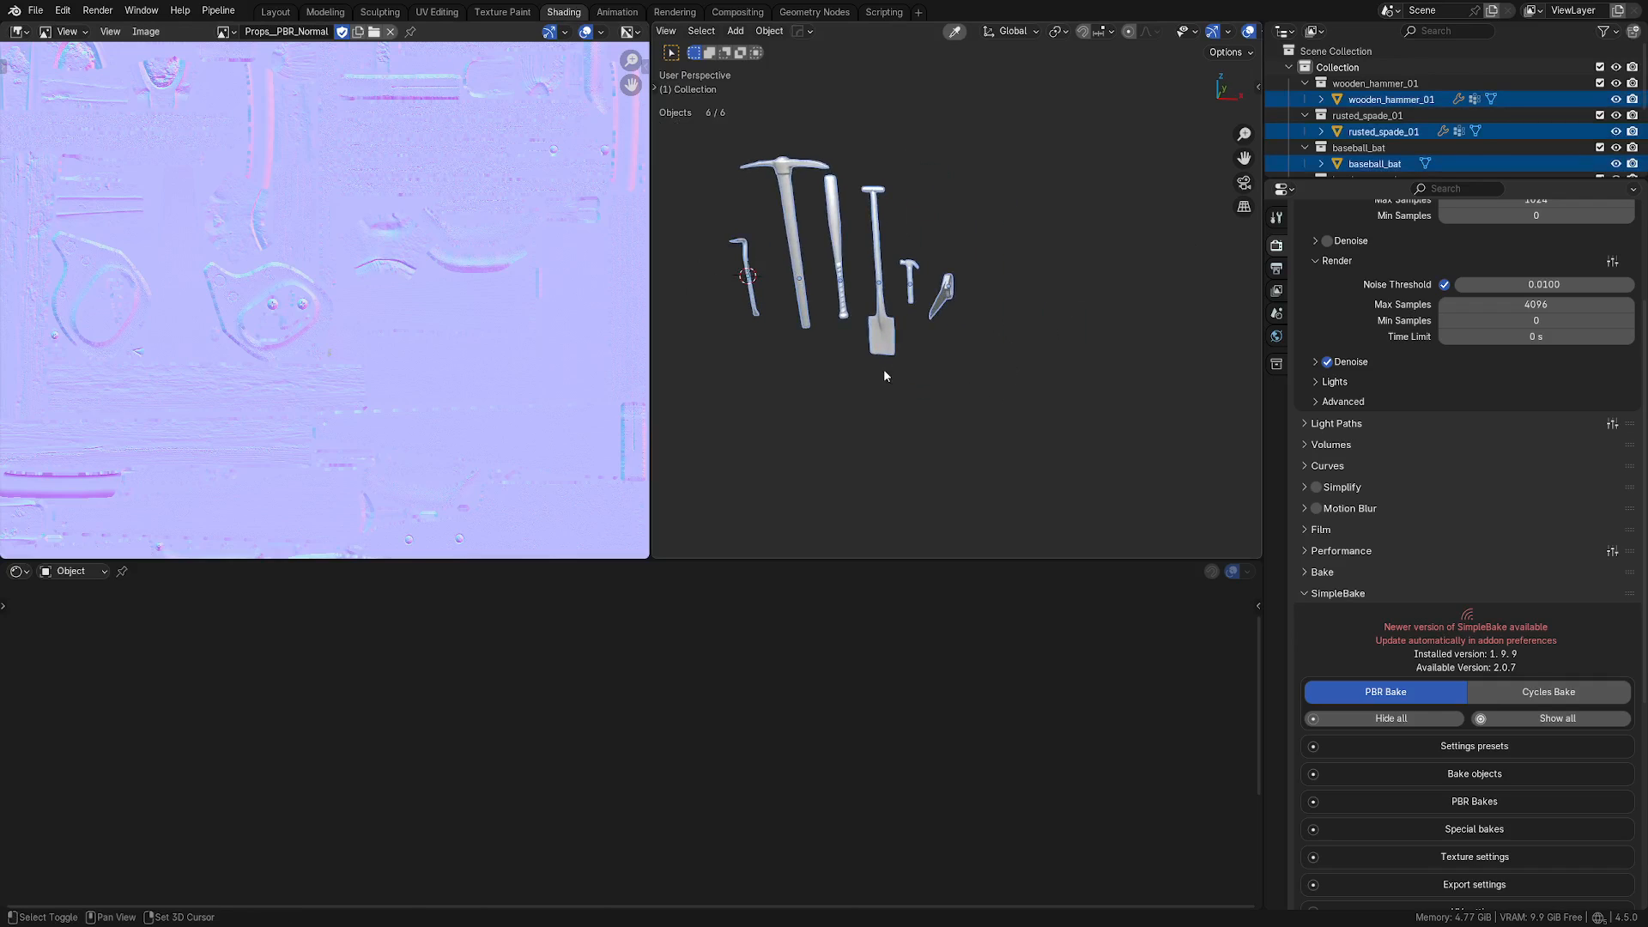
{"action": "key", "text": "shift+d"}
{"action": "key", "text": "z"}
{"action": "key", "text": "y"}
{"action": "key", "text": "x"}
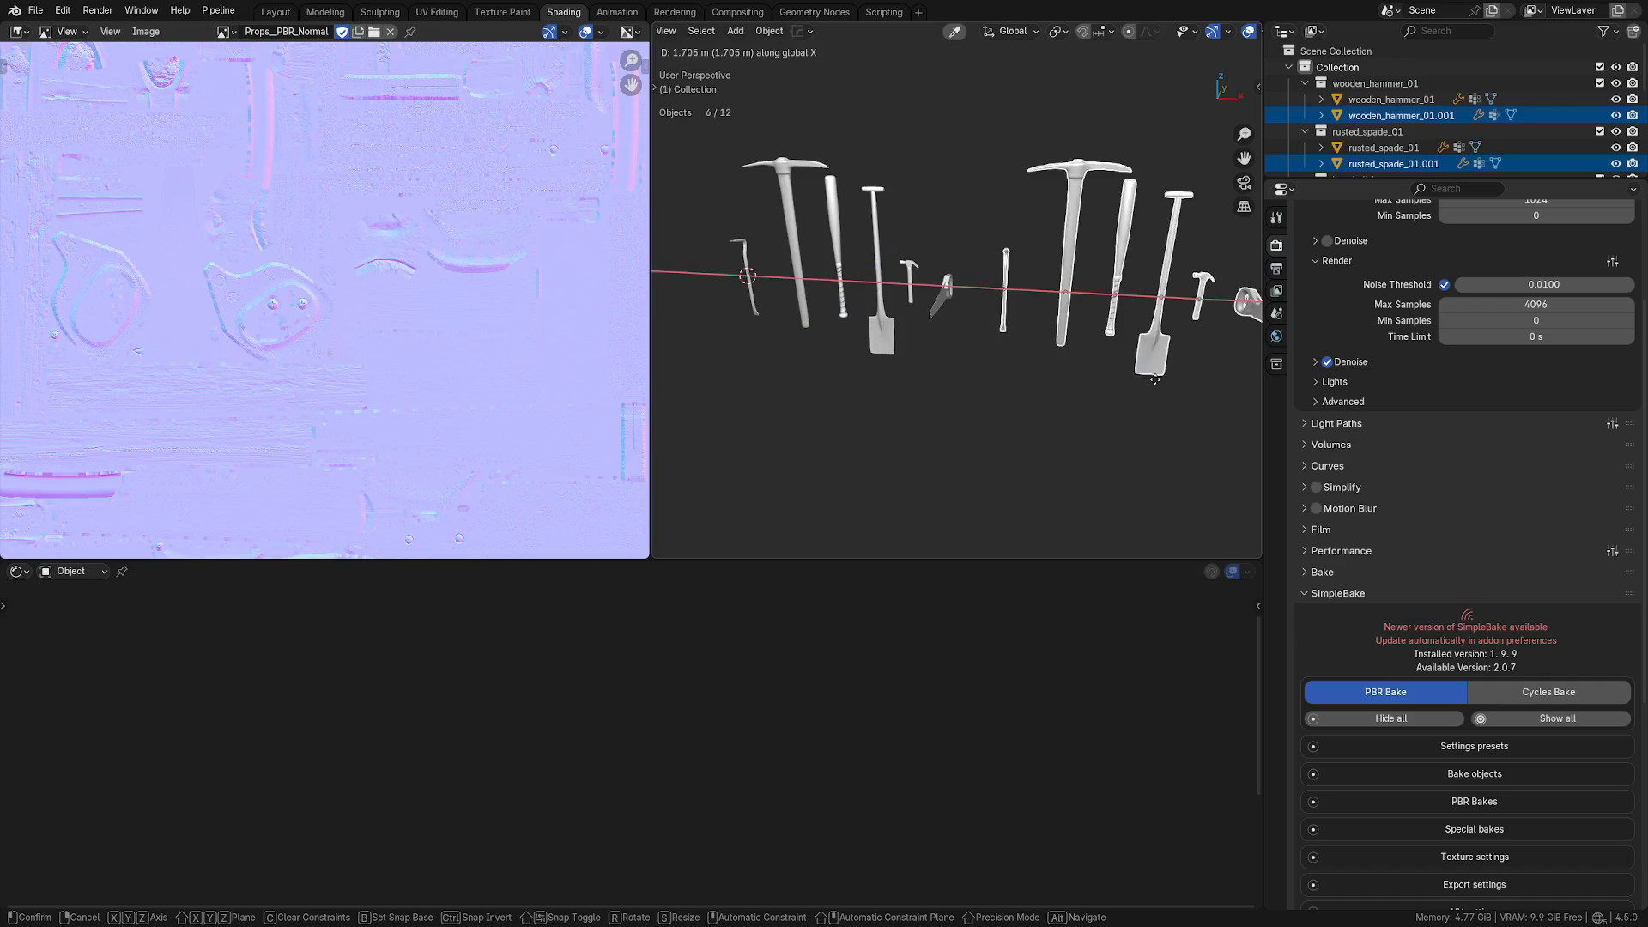
{"action": "left_click", "coordinate": [1137, 394]}
{"action": "middle_click_drag", "start_coordinate": [1136, 395], "coordinate": [986, 367]}
{"action": "key", "text": "g"}
{"action": "scroll", "coordinate": [986, 368], "scroll_direction": "up", "scroll_amount": 1}
{"action": "middle_click_drag", "start_coordinate": [986, 368], "coordinate": [1048, 383], "text": "shift"}
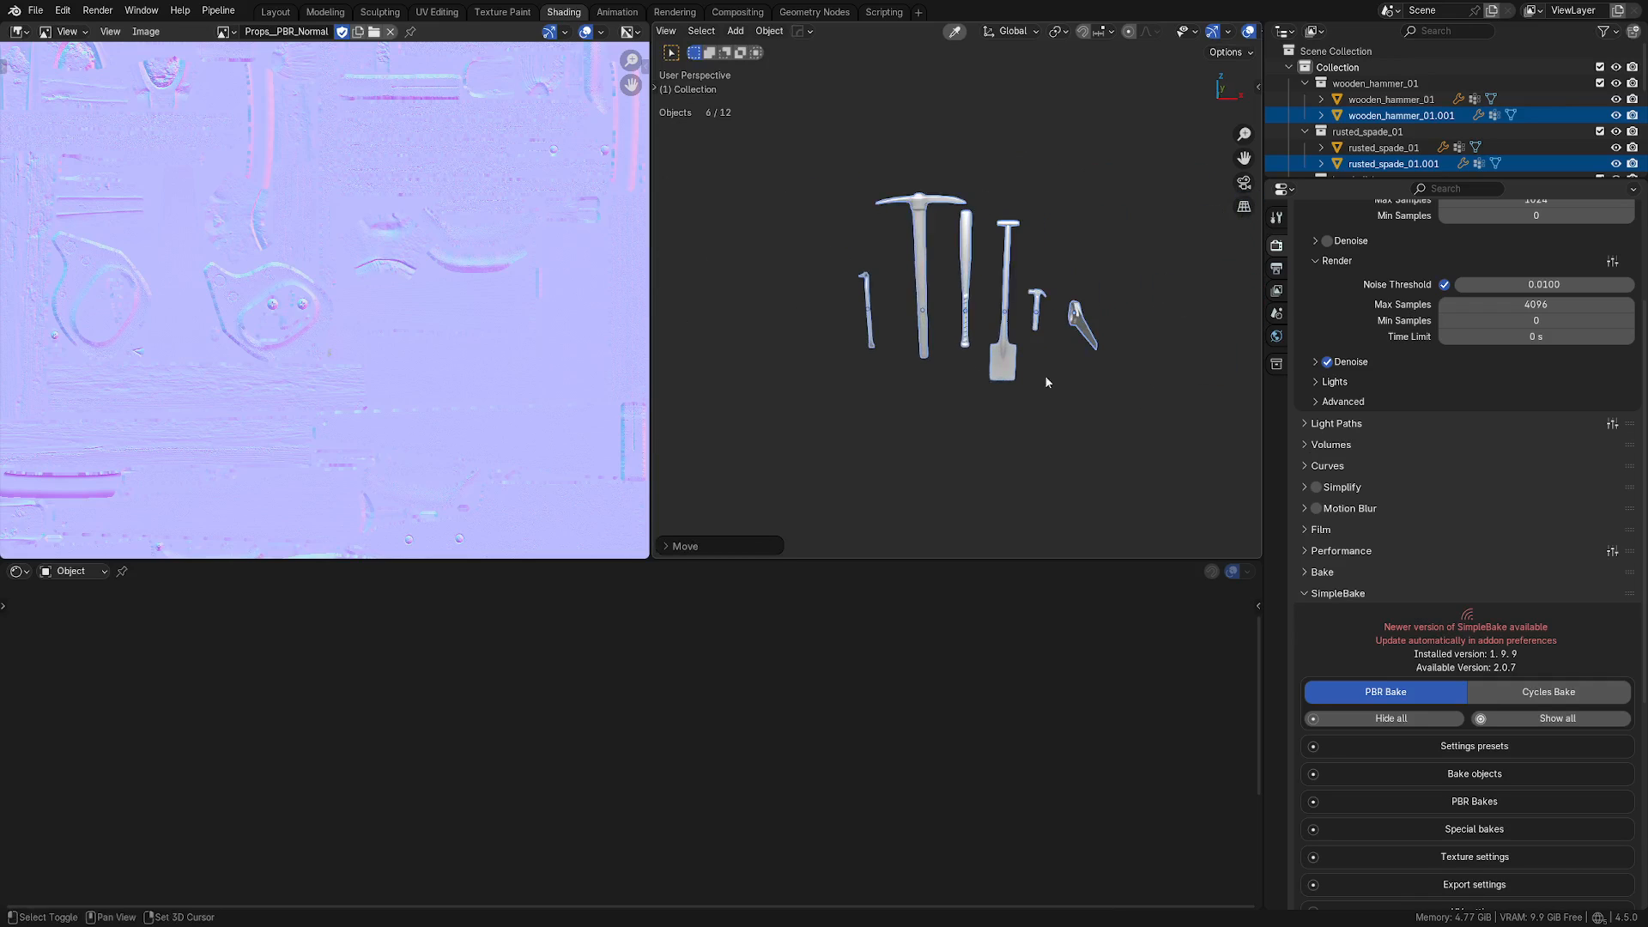
Step: Delete the original UVMap layer from all six duplicated tools with Batch UV Tools, keeping UVMap2
{"action": "left_click", "coordinate": [1000, 370]}
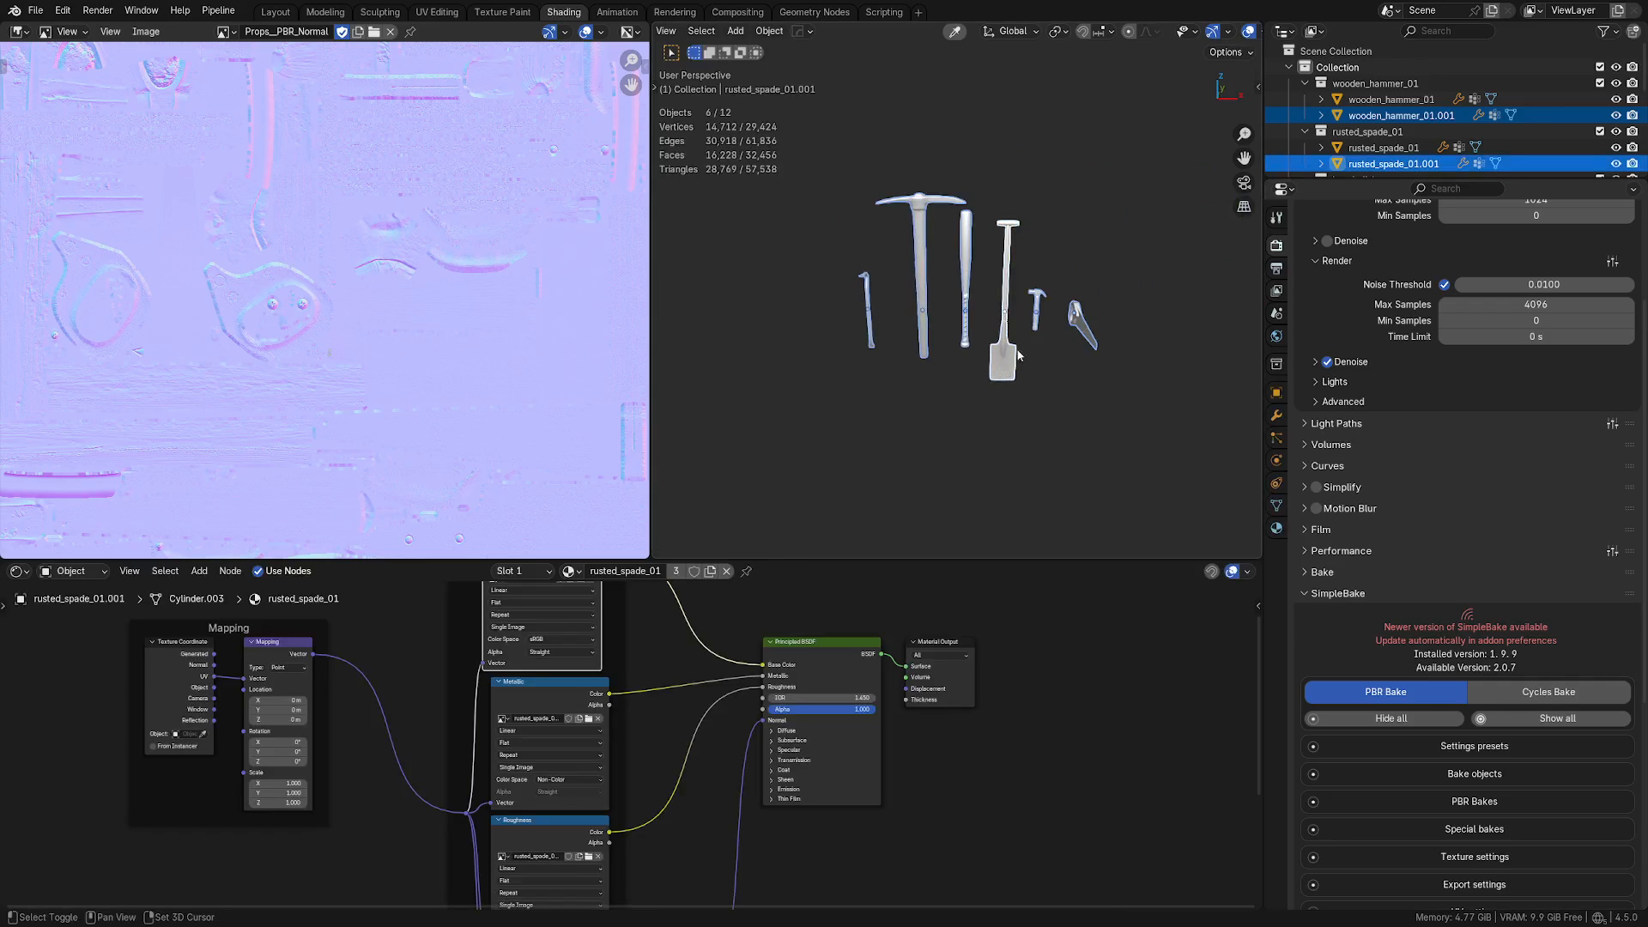
{"action": "left_click", "coordinate": [1277, 509]}
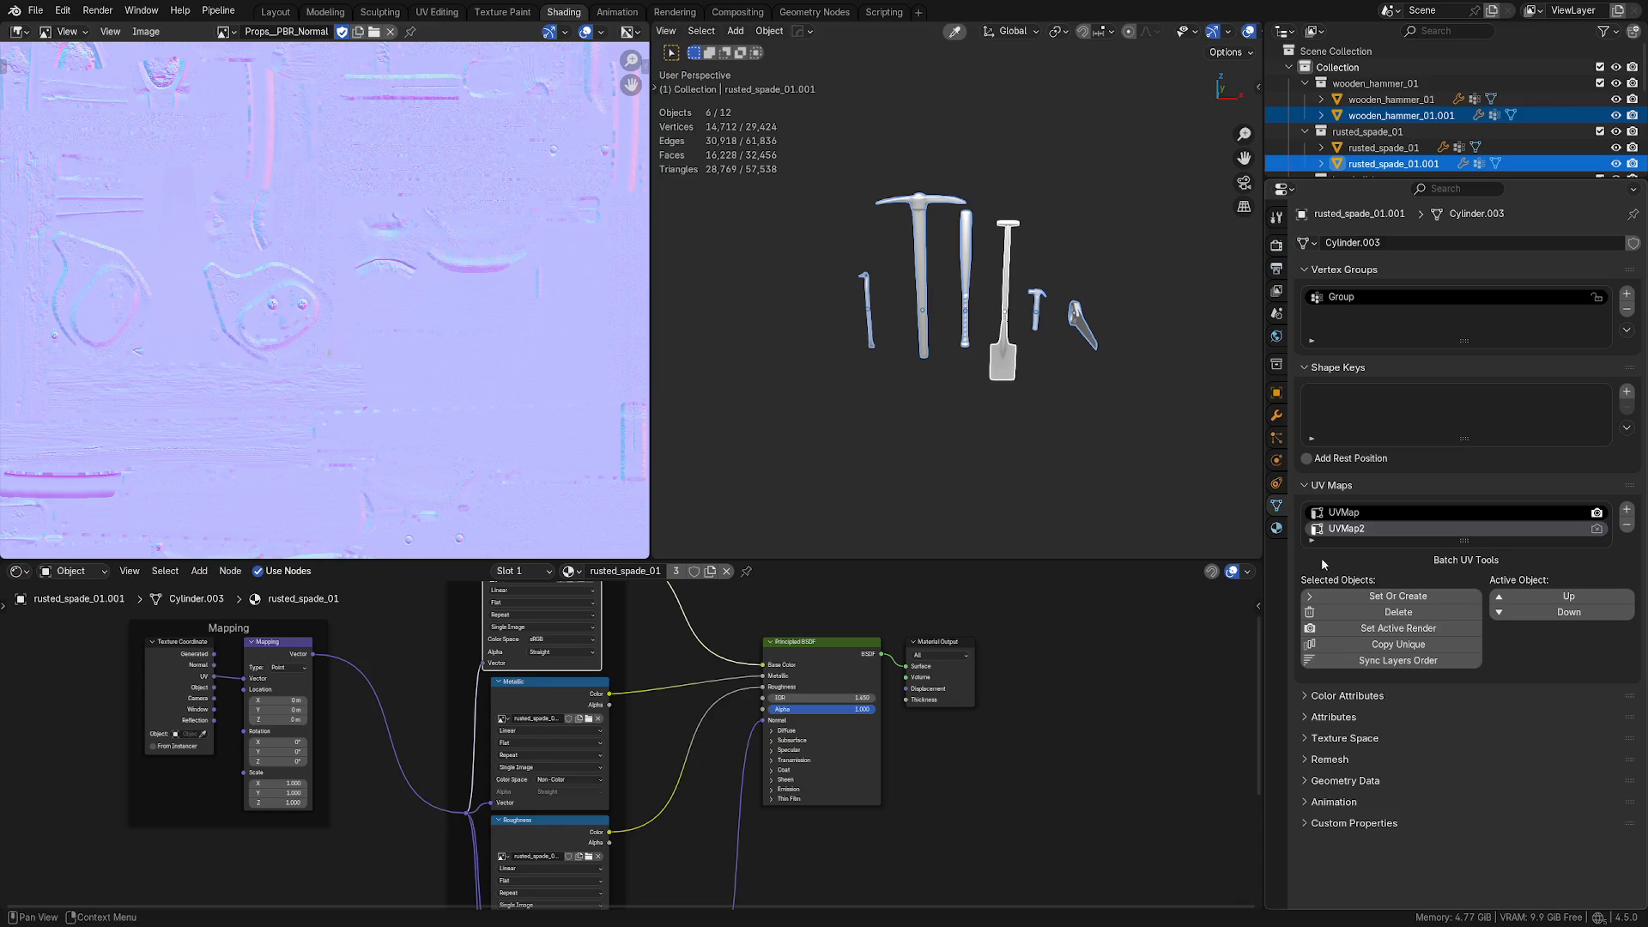
{"action": "left_click", "coordinate": [1362, 513]}
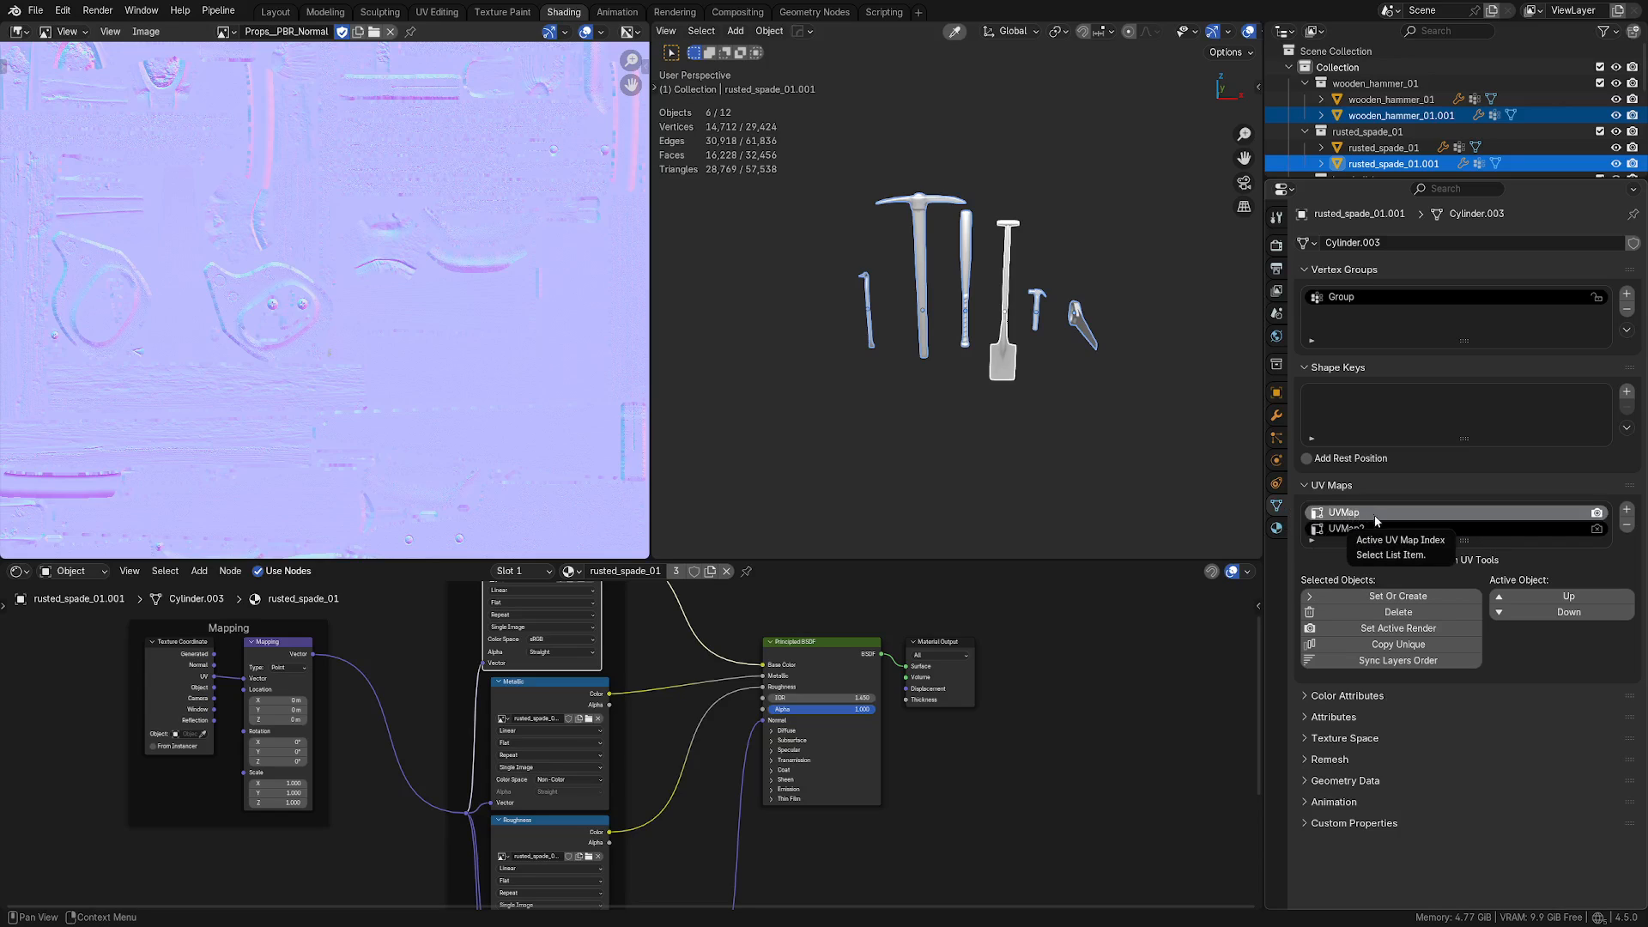
{"action": "left_click", "coordinate": [1405, 615]}
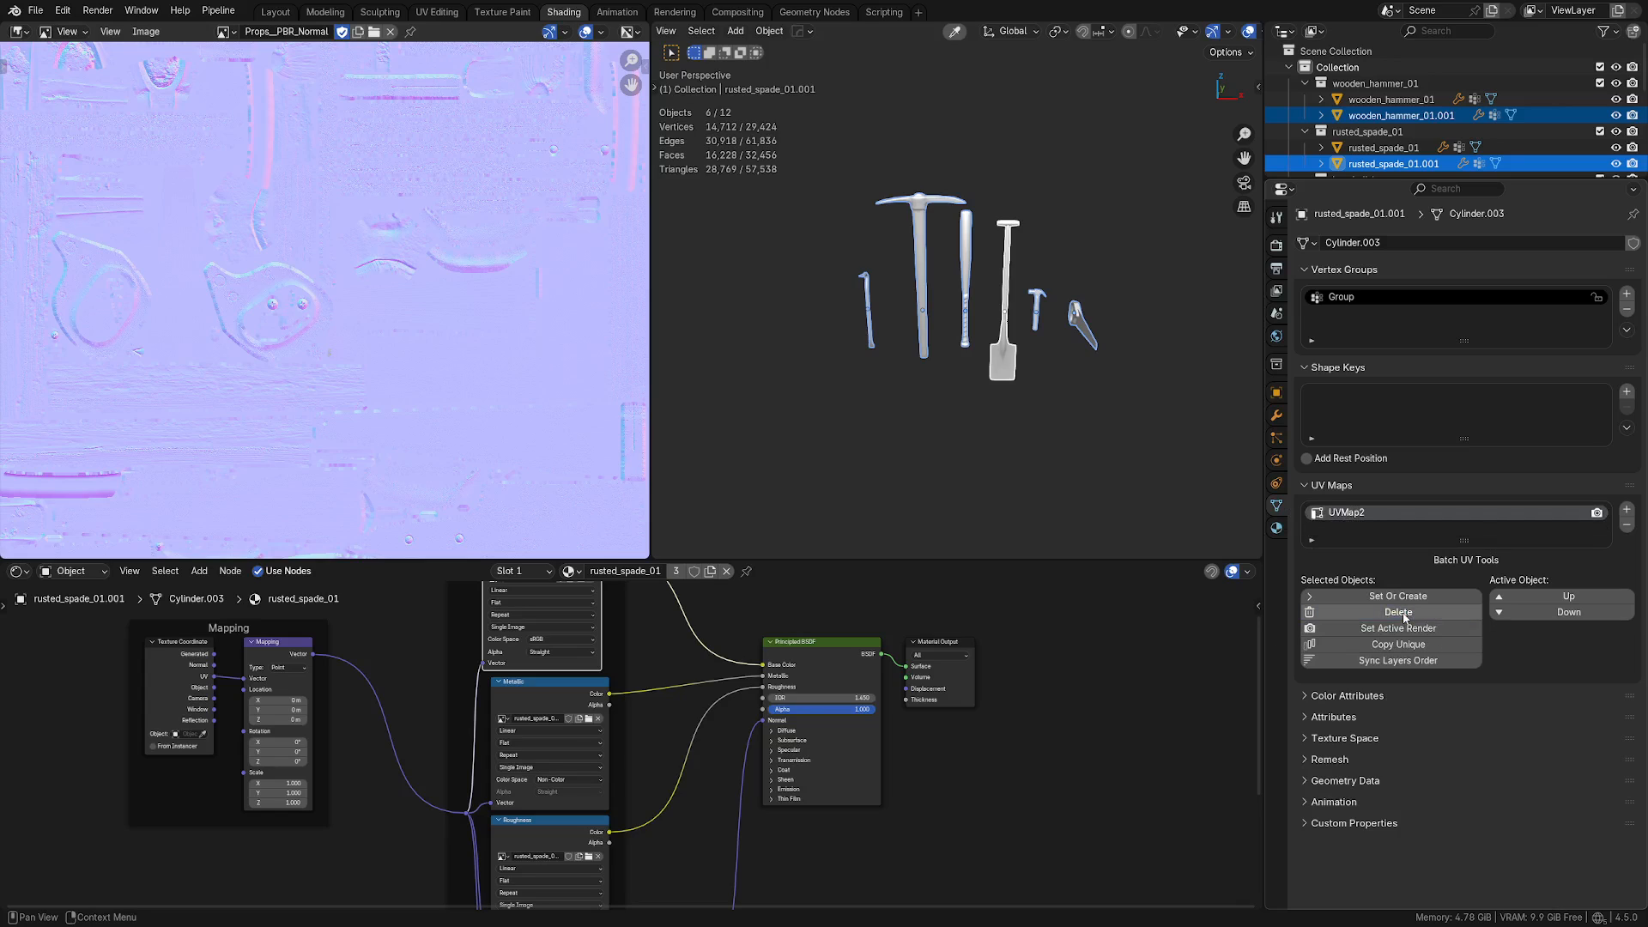
Step: Check the UV map lists of the duplicated spade, baseball bat, pickaxe and crowbar
{"action": "left_click", "coordinate": [1015, 355]}
{"action": "left_click", "coordinate": [960, 331]}
{"action": "left_click", "coordinate": [915, 329]}
{"action": "left_click", "coordinate": [887, 328]}
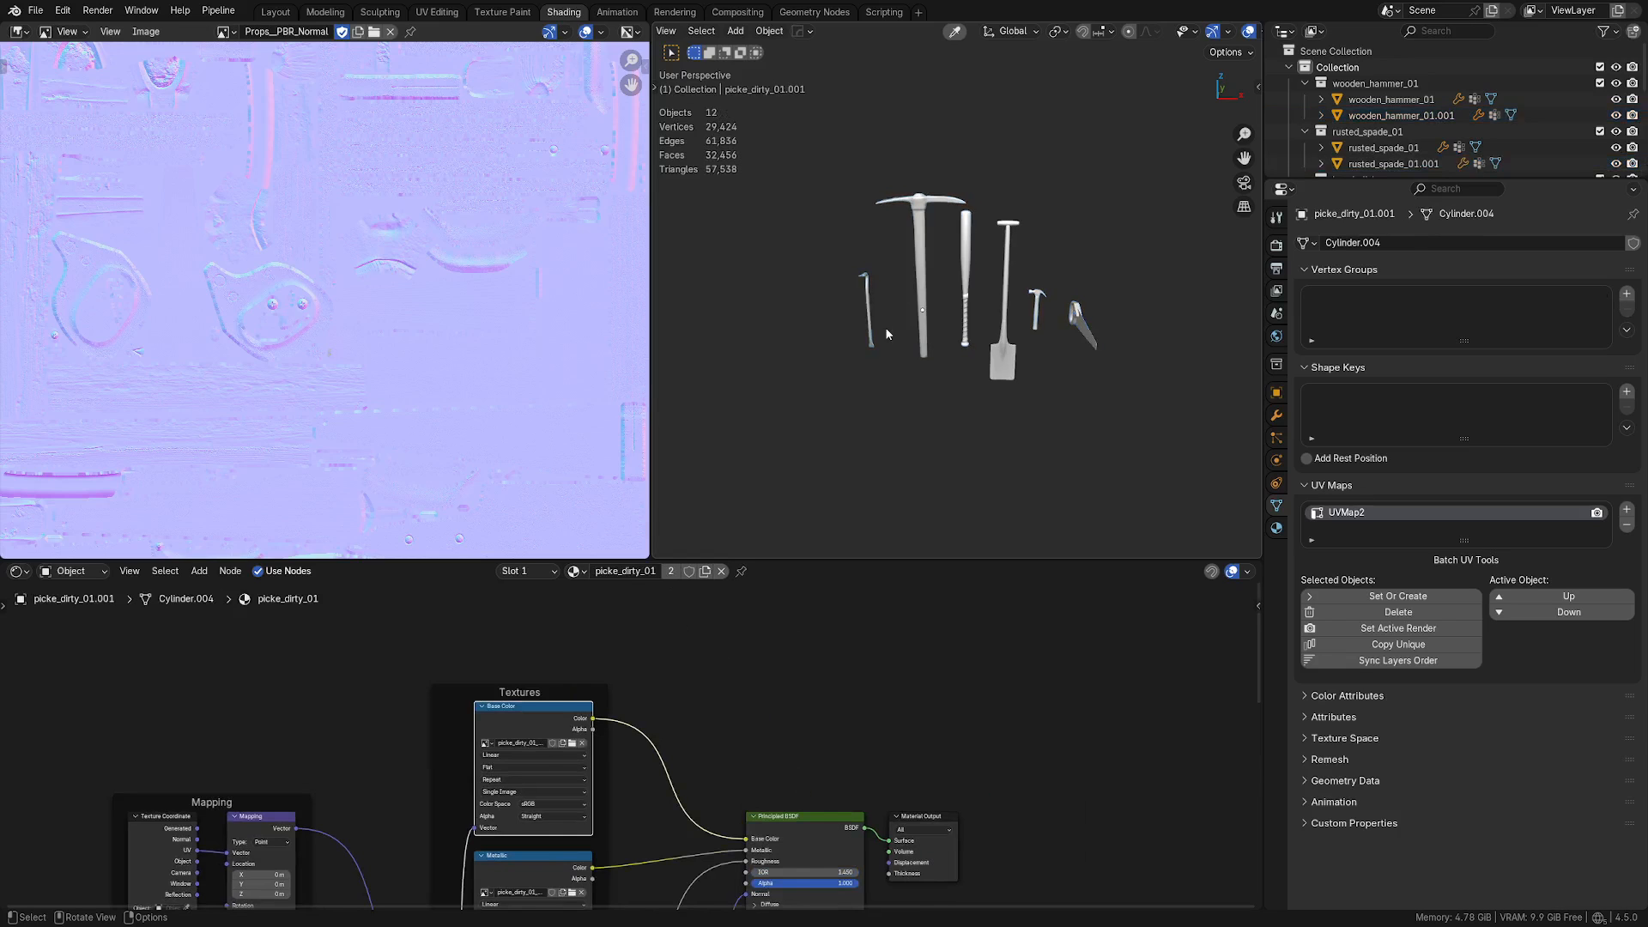
{"action": "left_click", "coordinate": [869, 334]}
Step: Inspect the six copies' combined UV layout in the UV Editing workspace, and return to the Shading workspace in Object Mode
{"action": "left_click_drag", "start_coordinate": [812, 420], "coordinate": [1151, 267]}
{"action": "key", "text": "Tab"}
{"action": "left_click", "coordinate": [1232, 269]}
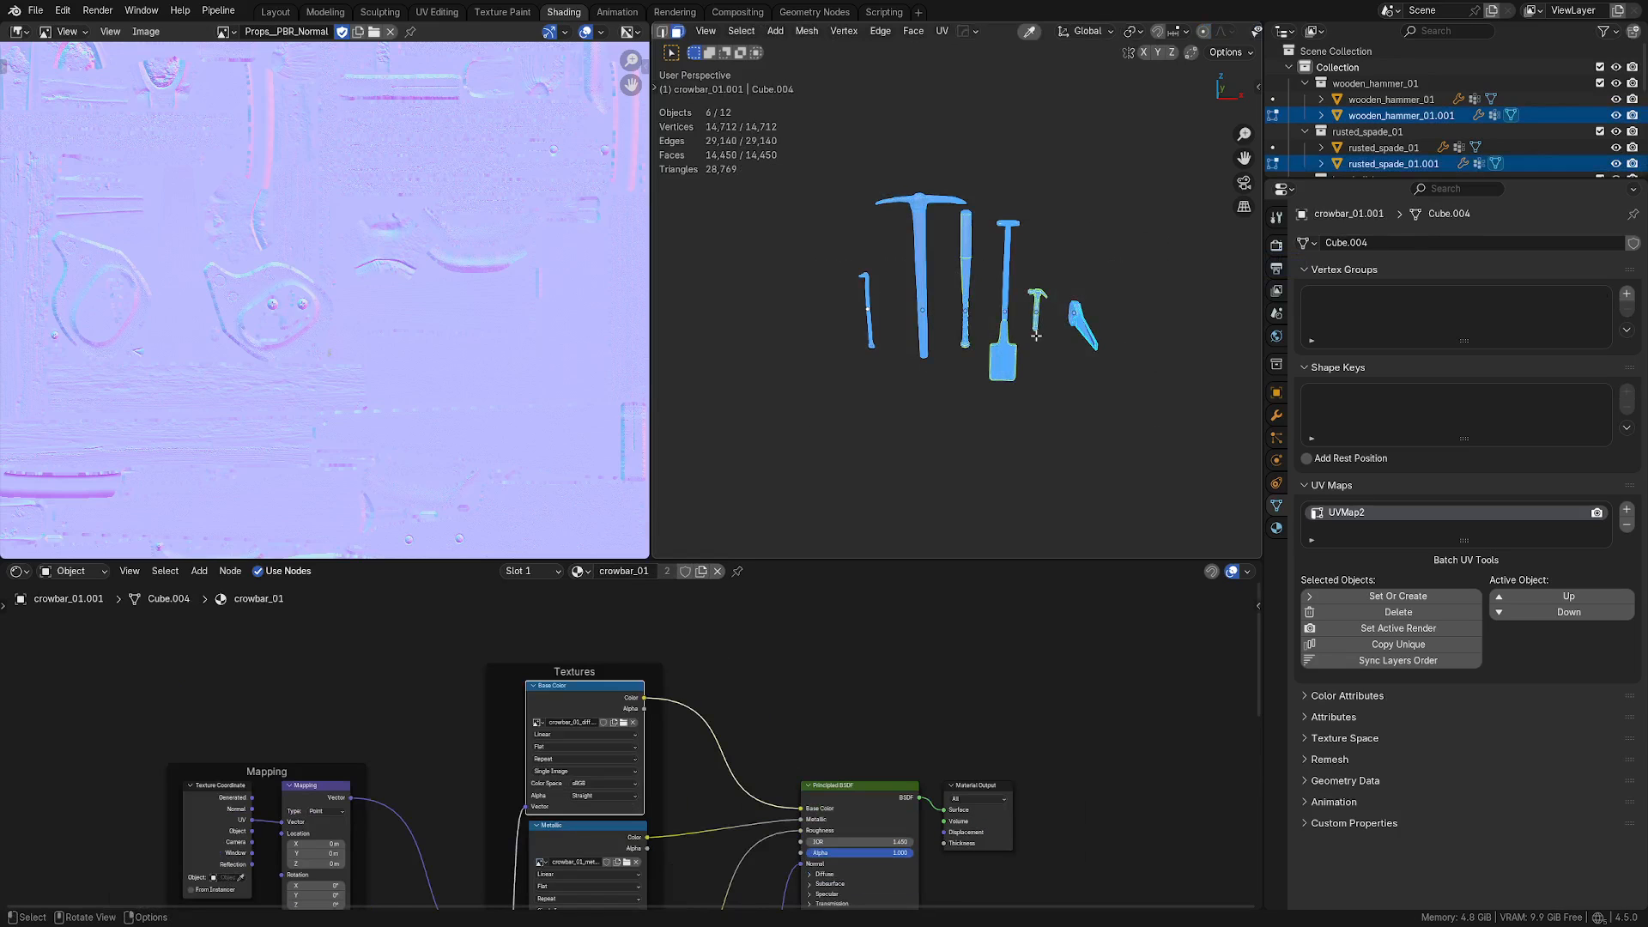
{"action": "scroll", "coordinate": [387, 328], "scroll_direction": "down", "scroll_amount": 4}
{"action": "left_click", "coordinate": [427, 10]}
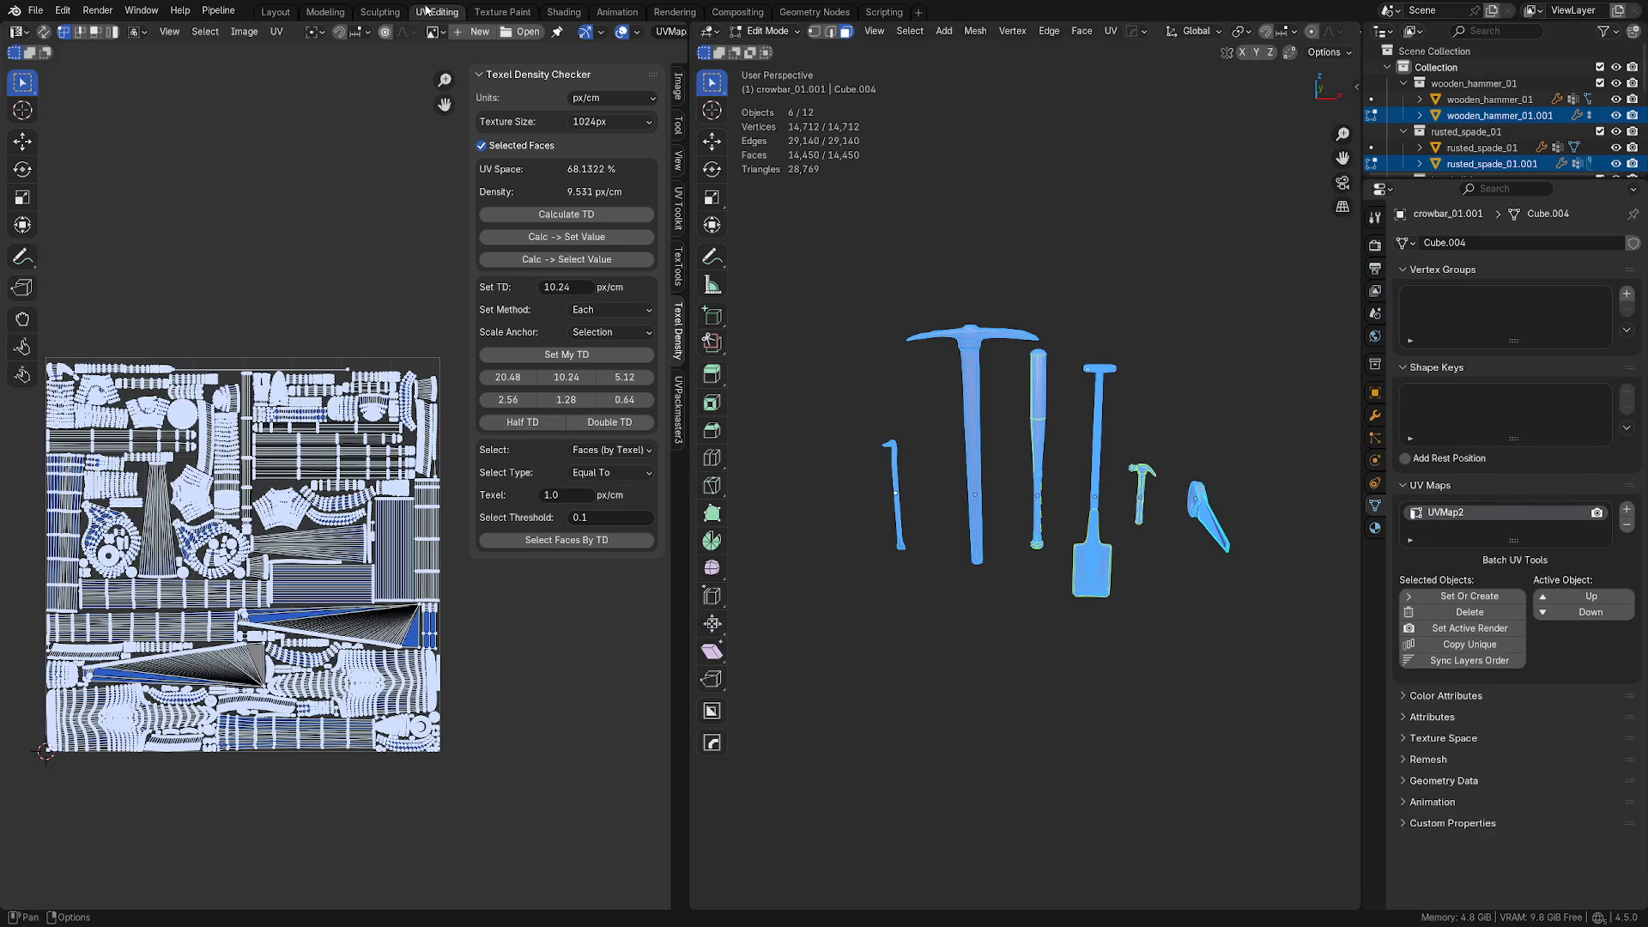
{"action": "scroll", "coordinate": [340, 483], "scroll_direction": "up", "scroll_amount": 1}
{"action": "middle_click_drag", "start_coordinate": [916, 620], "coordinate": [1016, 563], "text": "shift"}
{"action": "middle_click_drag", "start_coordinate": [1165, 499], "coordinate": [1054, 512], "text": "shift"}
{"action": "left_click", "coordinate": [579, 14]}
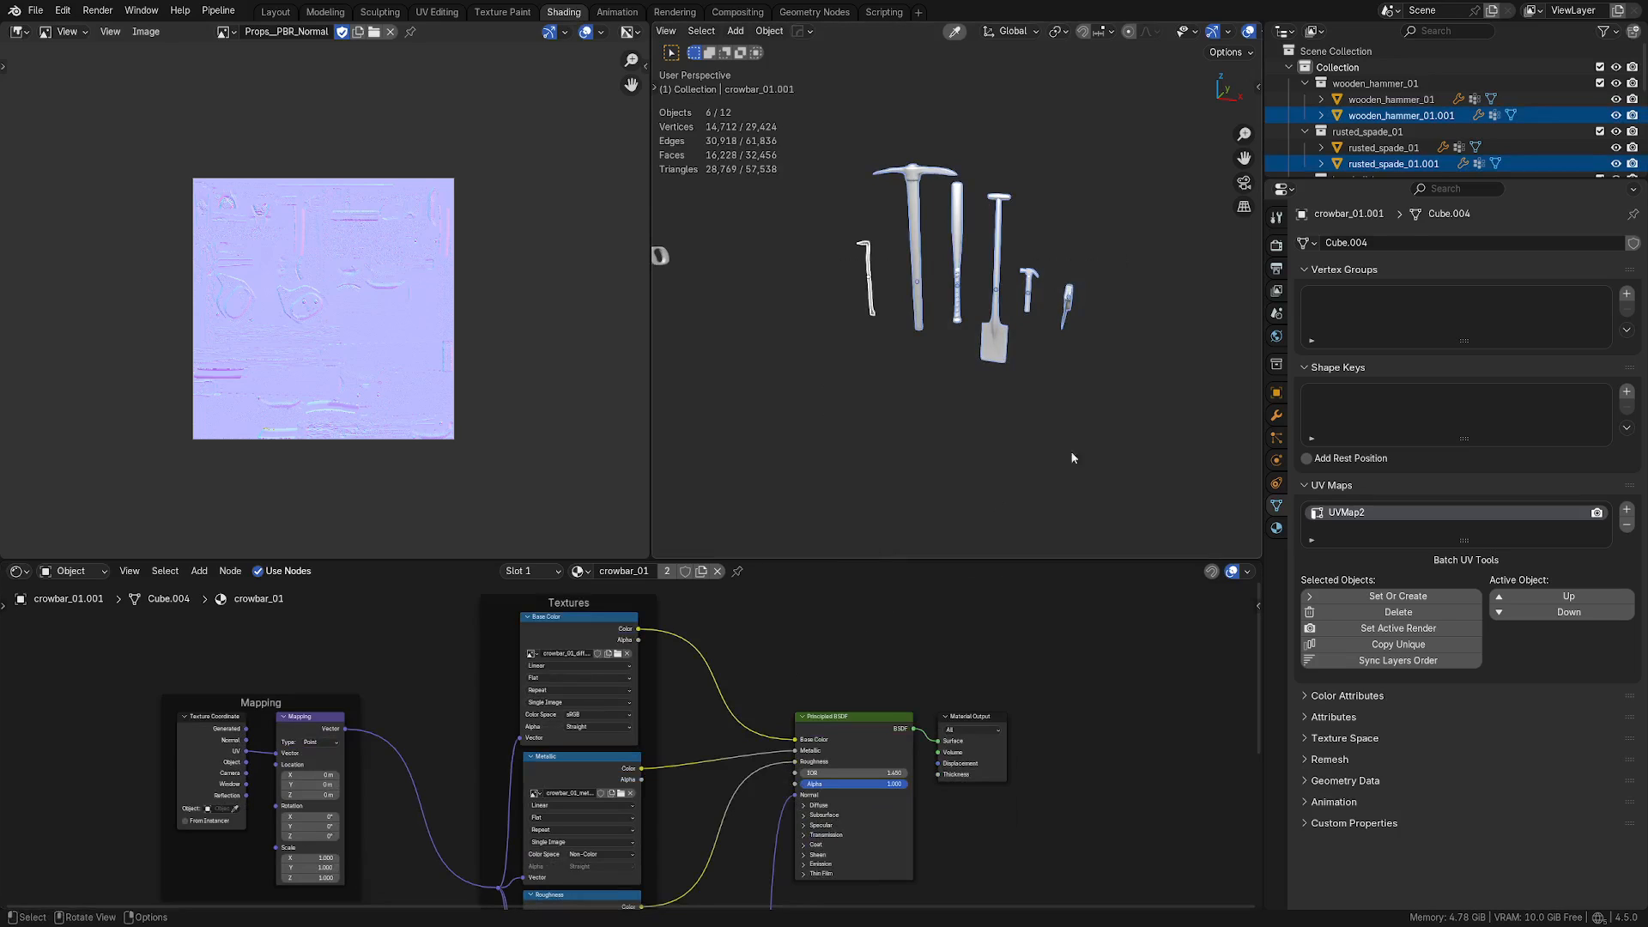
Step: Replace the crowbar copy's crowbar_01 material with a new material and reposition its Principled BSDF node
{"action": "left_click", "coordinate": [1276, 528]}
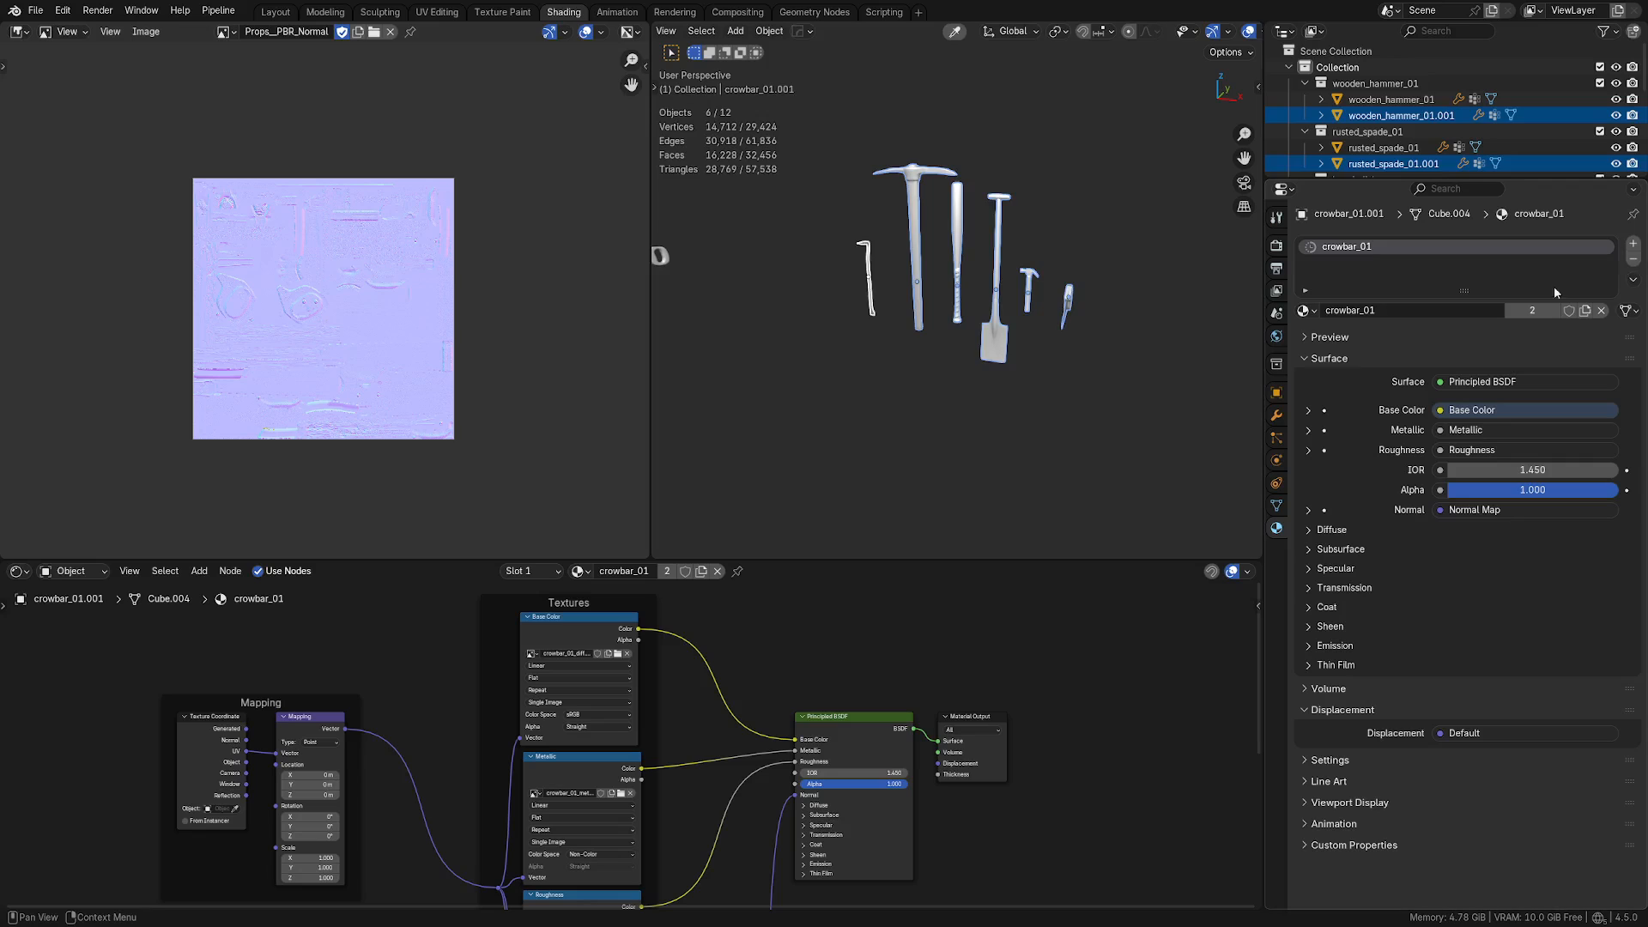
{"action": "left_click", "coordinate": [888, 337]}
{"action": "scroll", "coordinate": [887, 336], "scroll_direction": "up", "scroll_amount": 4}
{"action": "left_click", "coordinate": [792, 271]}
{"action": "middle_click_drag", "start_coordinate": [928, 403], "coordinate": [1047, 377], "text": "shift"}
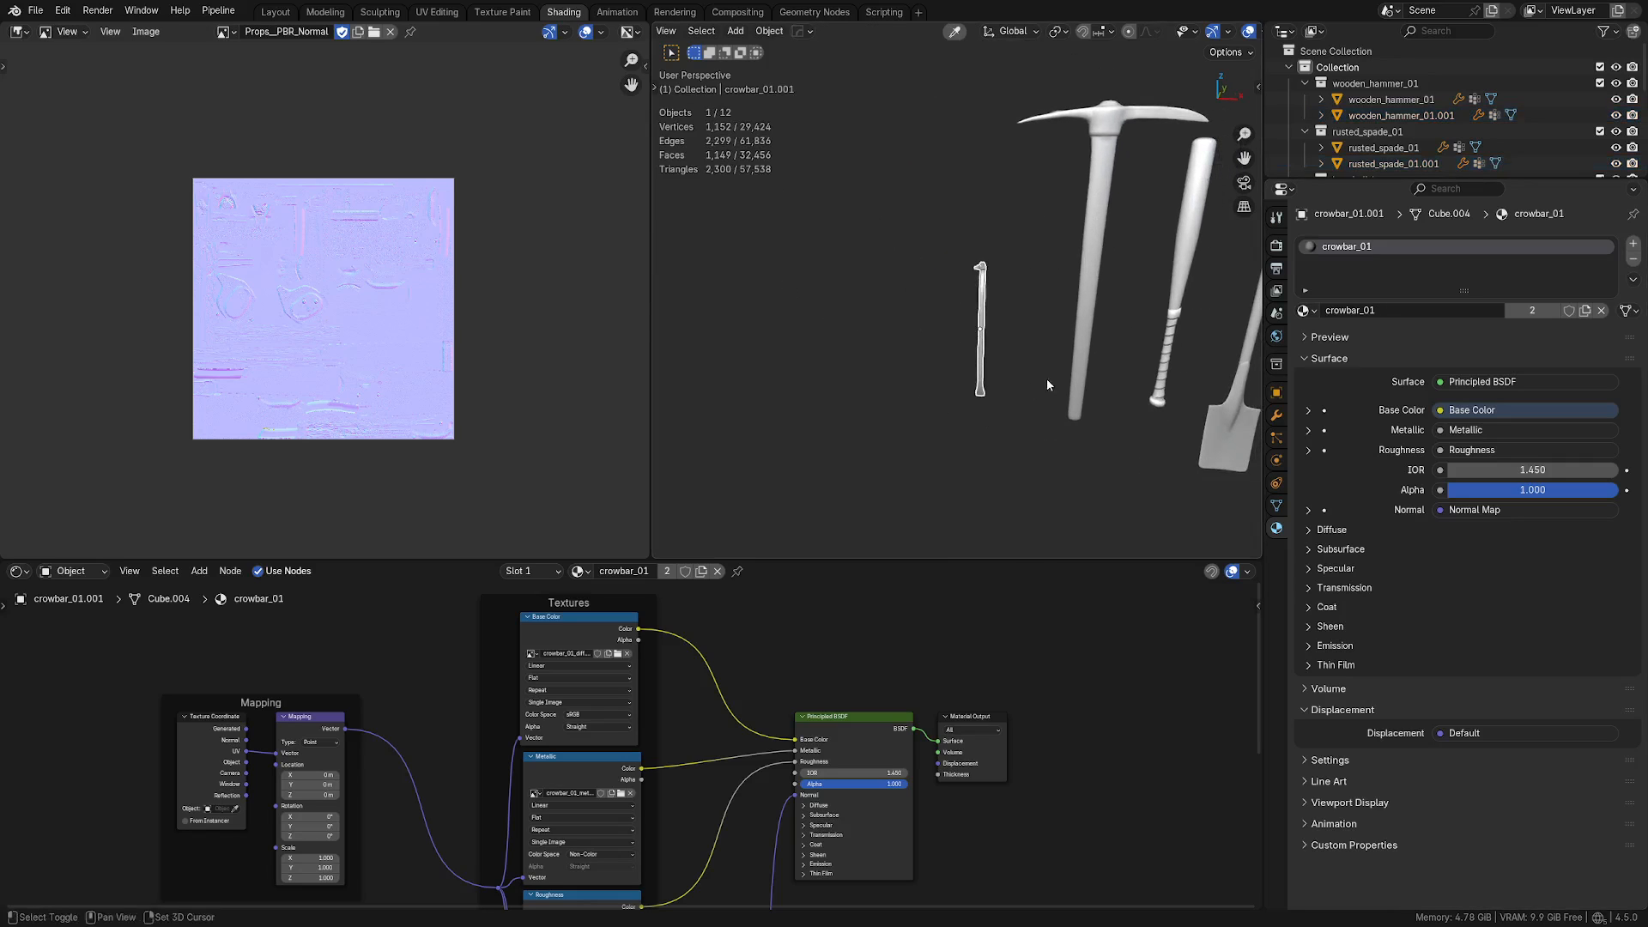
{"action": "left_click", "coordinate": [1633, 257]}
{"action": "left_click", "coordinate": [1522, 312]}
{"action": "scroll", "coordinate": [680, 691], "scroll_direction": "up", "scroll_amount": 2}
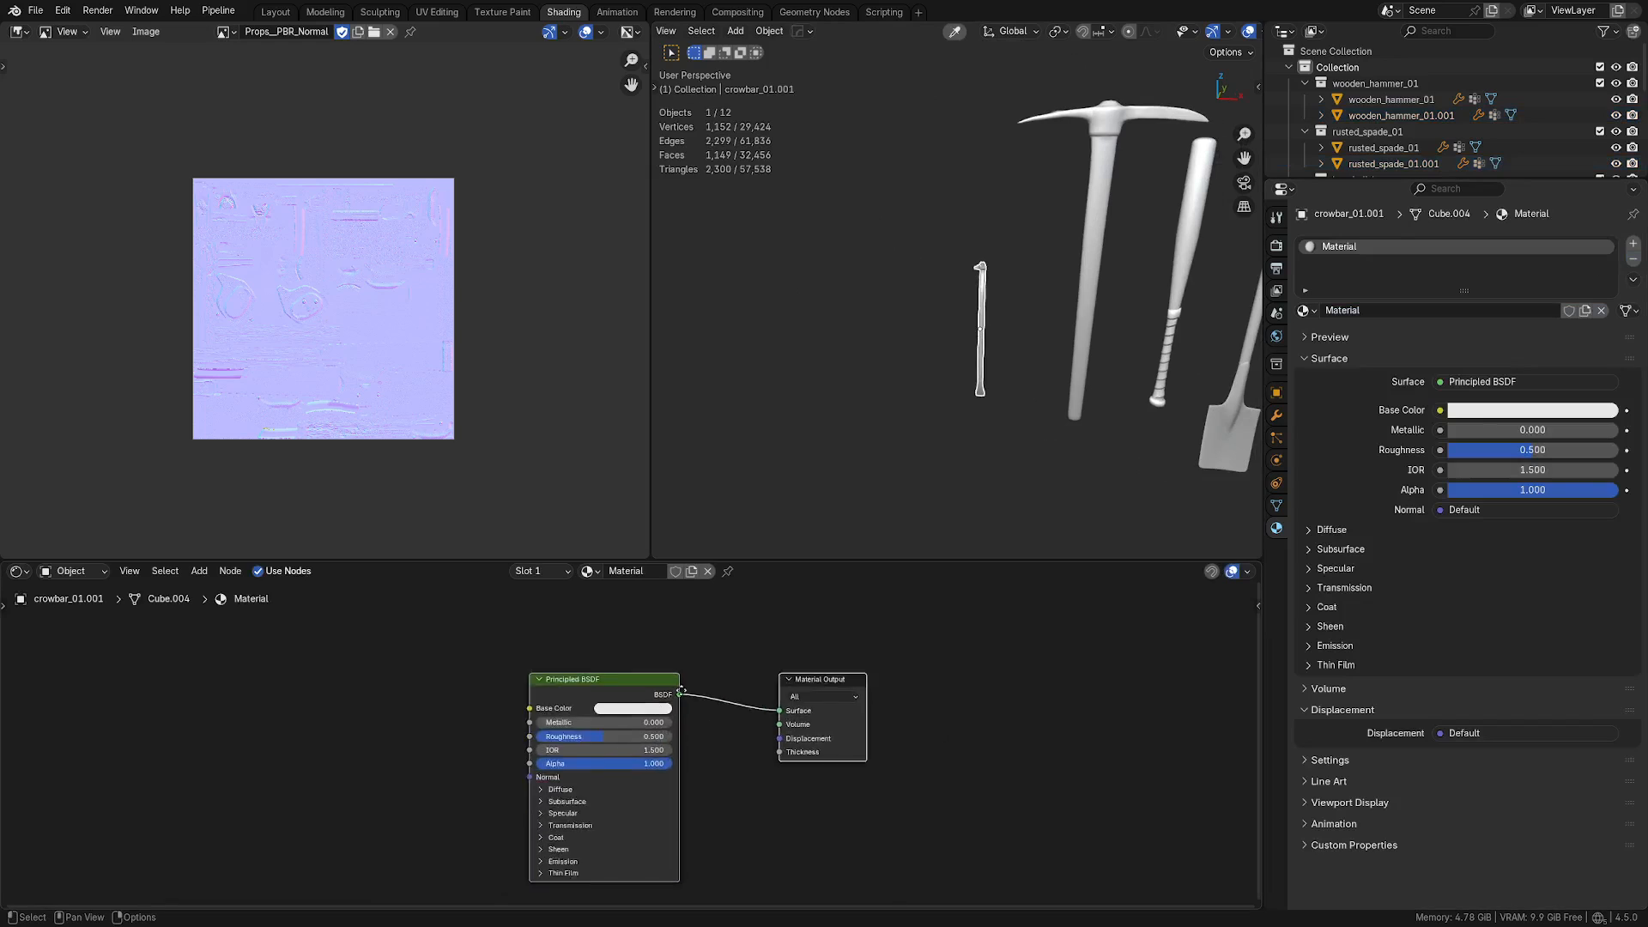
{"action": "middle_click_drag", "start_coordinate": [681, 691], "coordinate": [931, 606]}
{"action": "left_click_drag", "start_coordinate": [855, 592], "coordinate": [840, 604]}
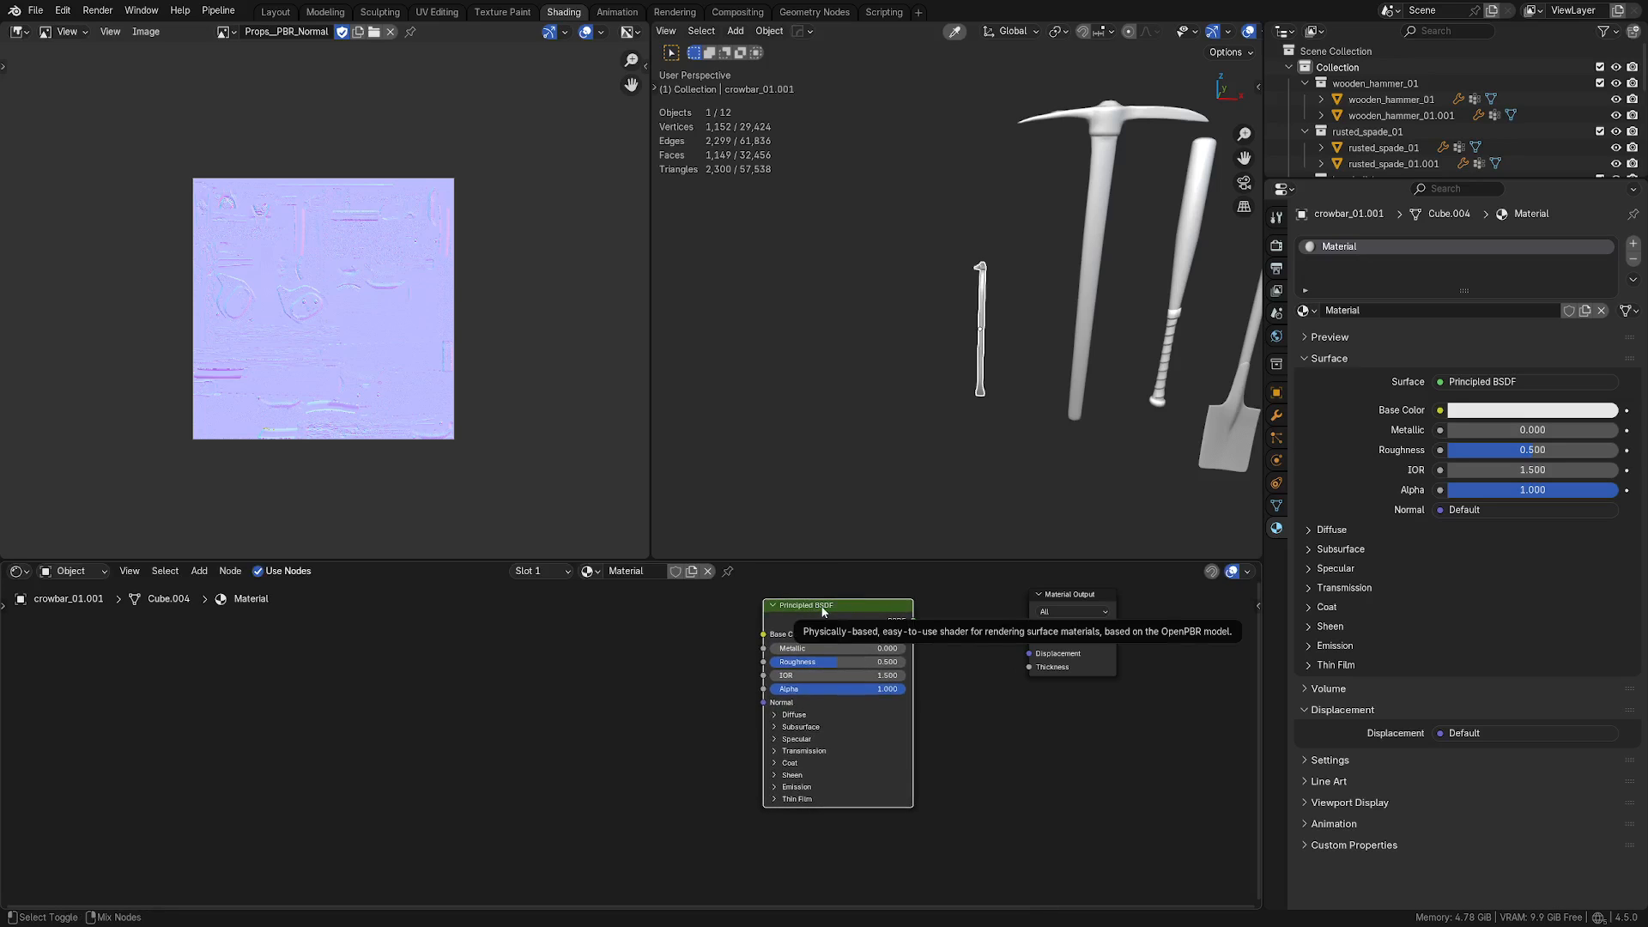
Step: Load the Props diffuse, metalness, normal and roughness PNGs from Props\Textures onto the Principled BSDF with Principled Texture Setup
{"action": "key", "text": "ctrl+shift+t"}
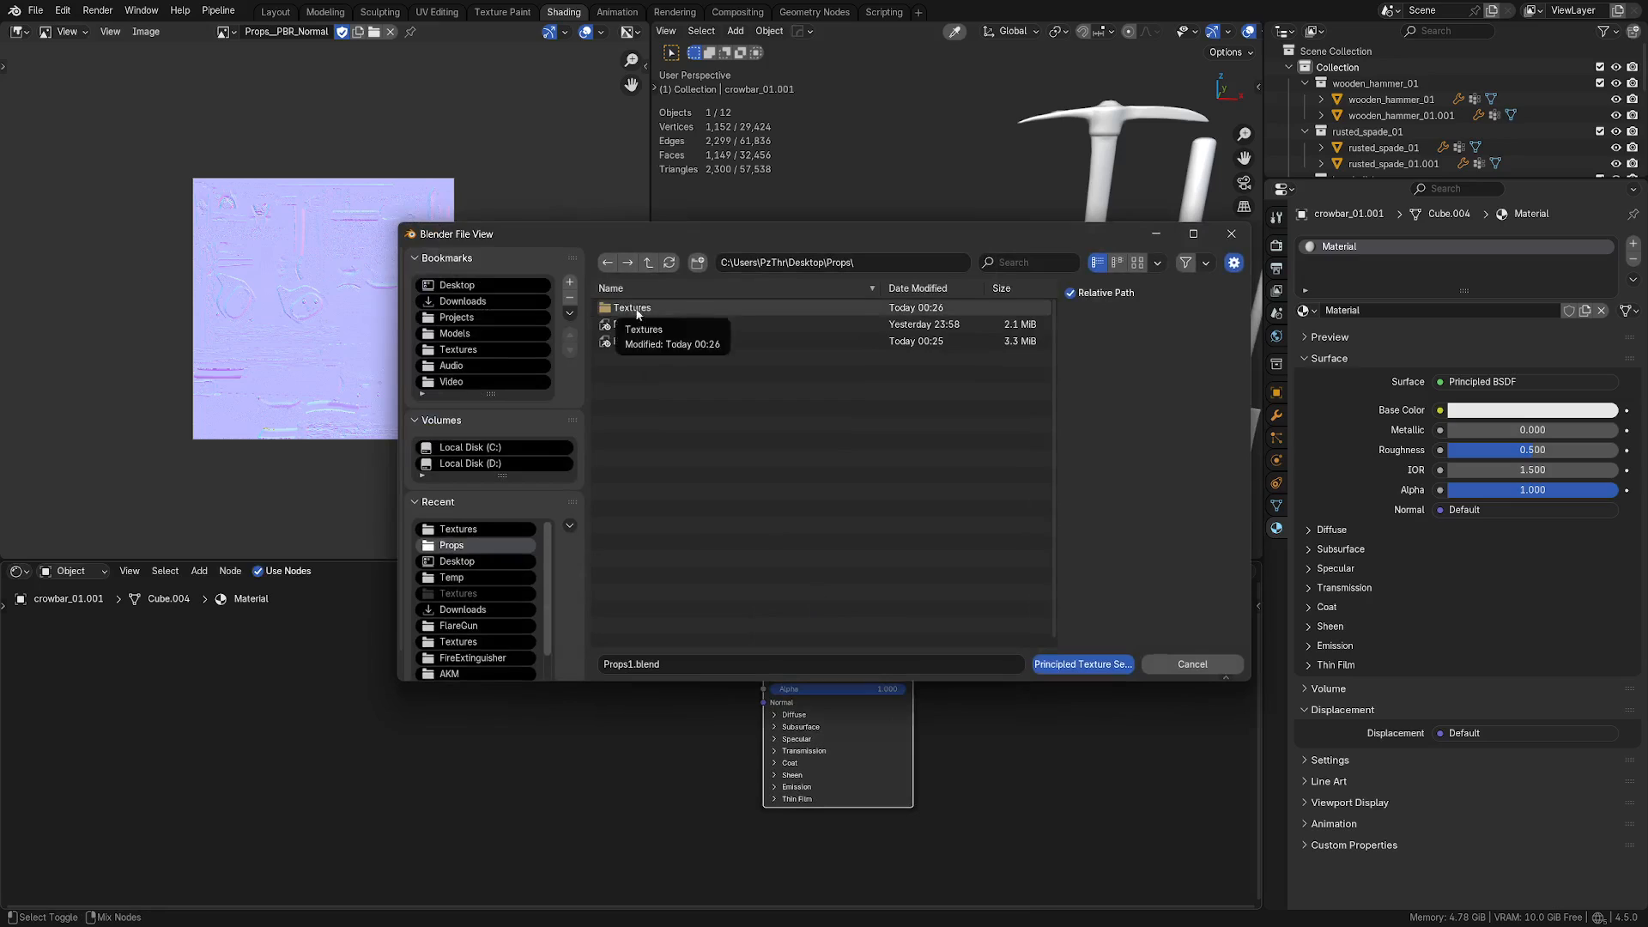
{"action": "left_click", "coordinate": [475, 285]}
{"action": "double_click", "coordinate": [631, 325]}
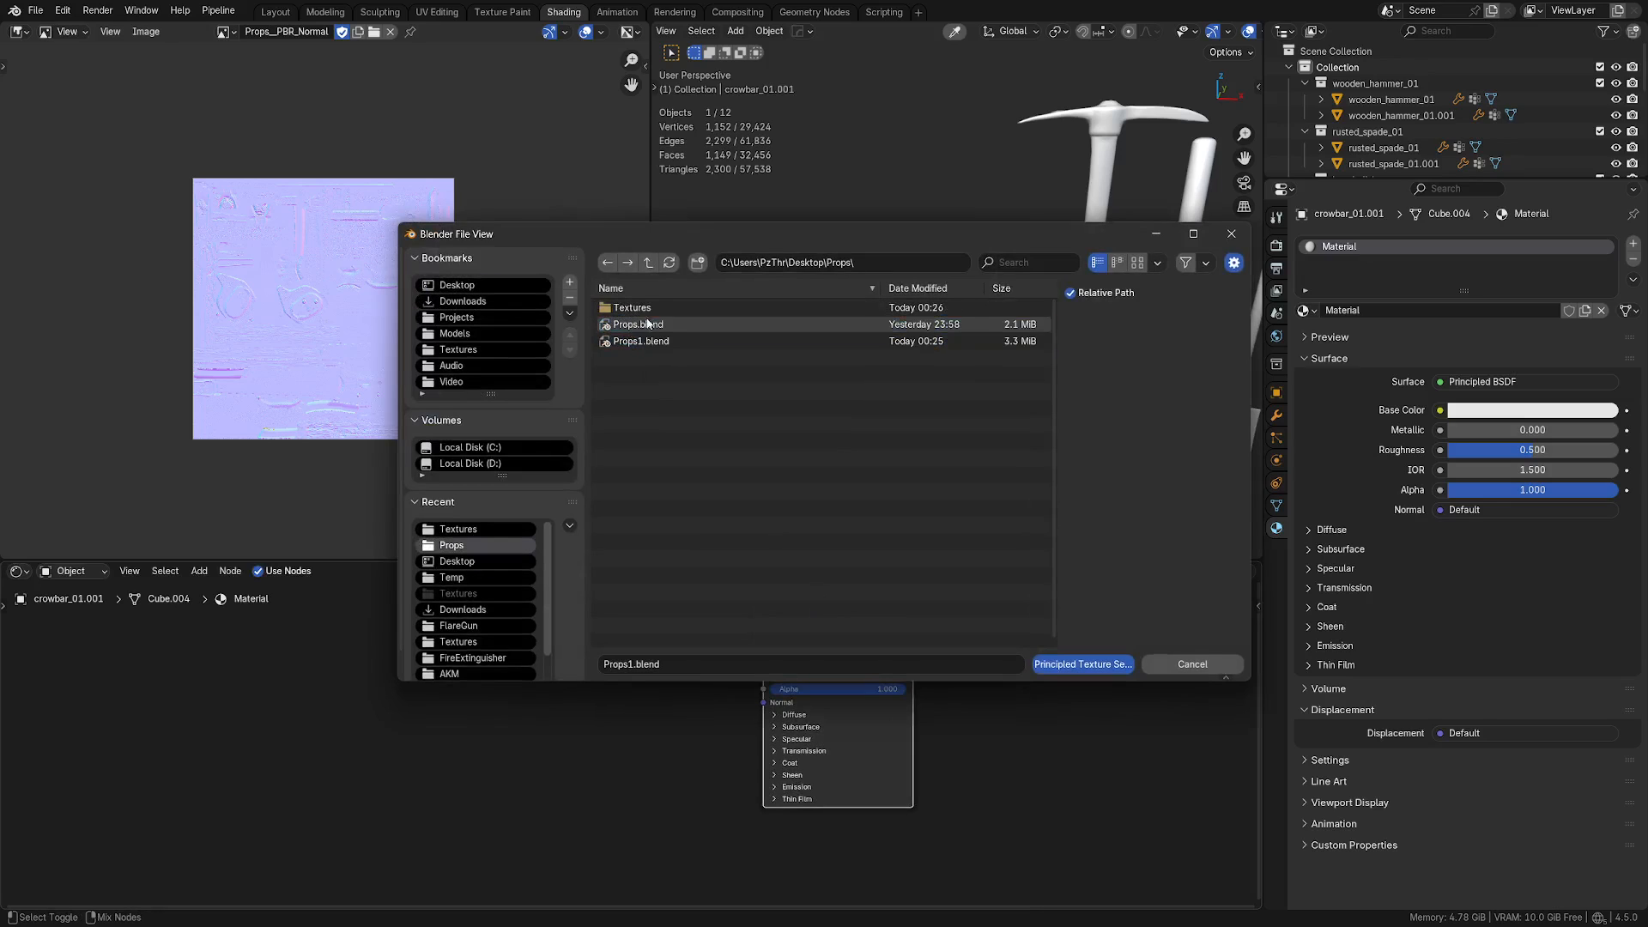
{"action": "double_click", "coordinate": [646, 320]}
{"action": "left_click", "coordinate": [657, 309]}
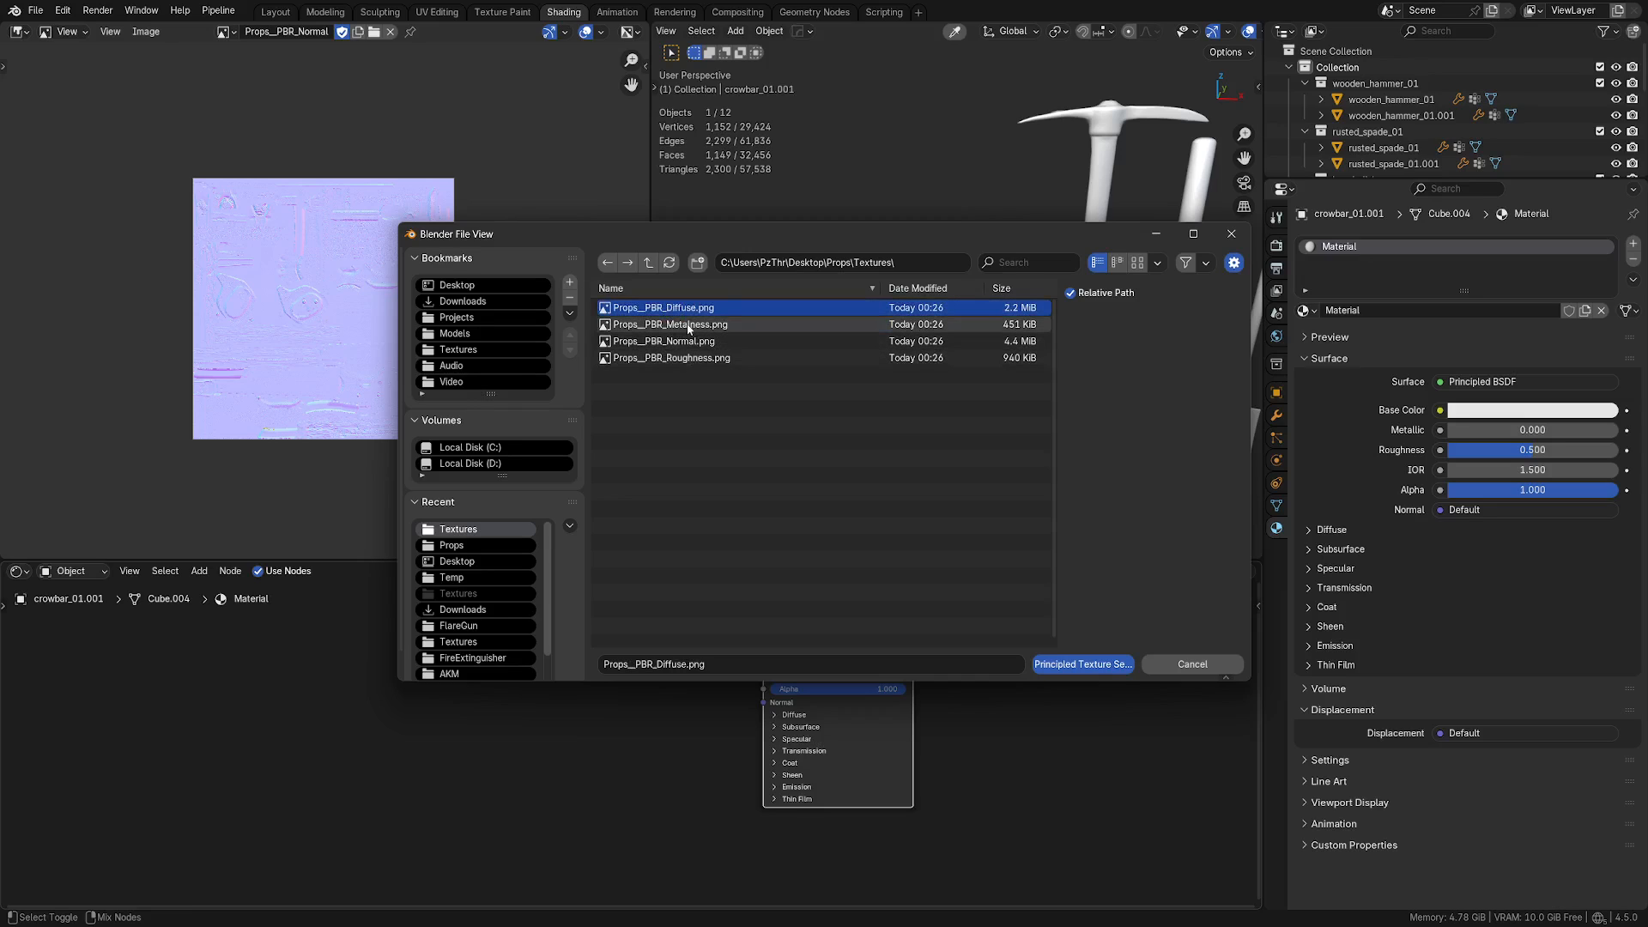
{"action": "left_click", "coordinate": [687, 358]}
{"action": "left_click_drag", "start_coordinate": [687, 358], "coordinate": [682, 308]}
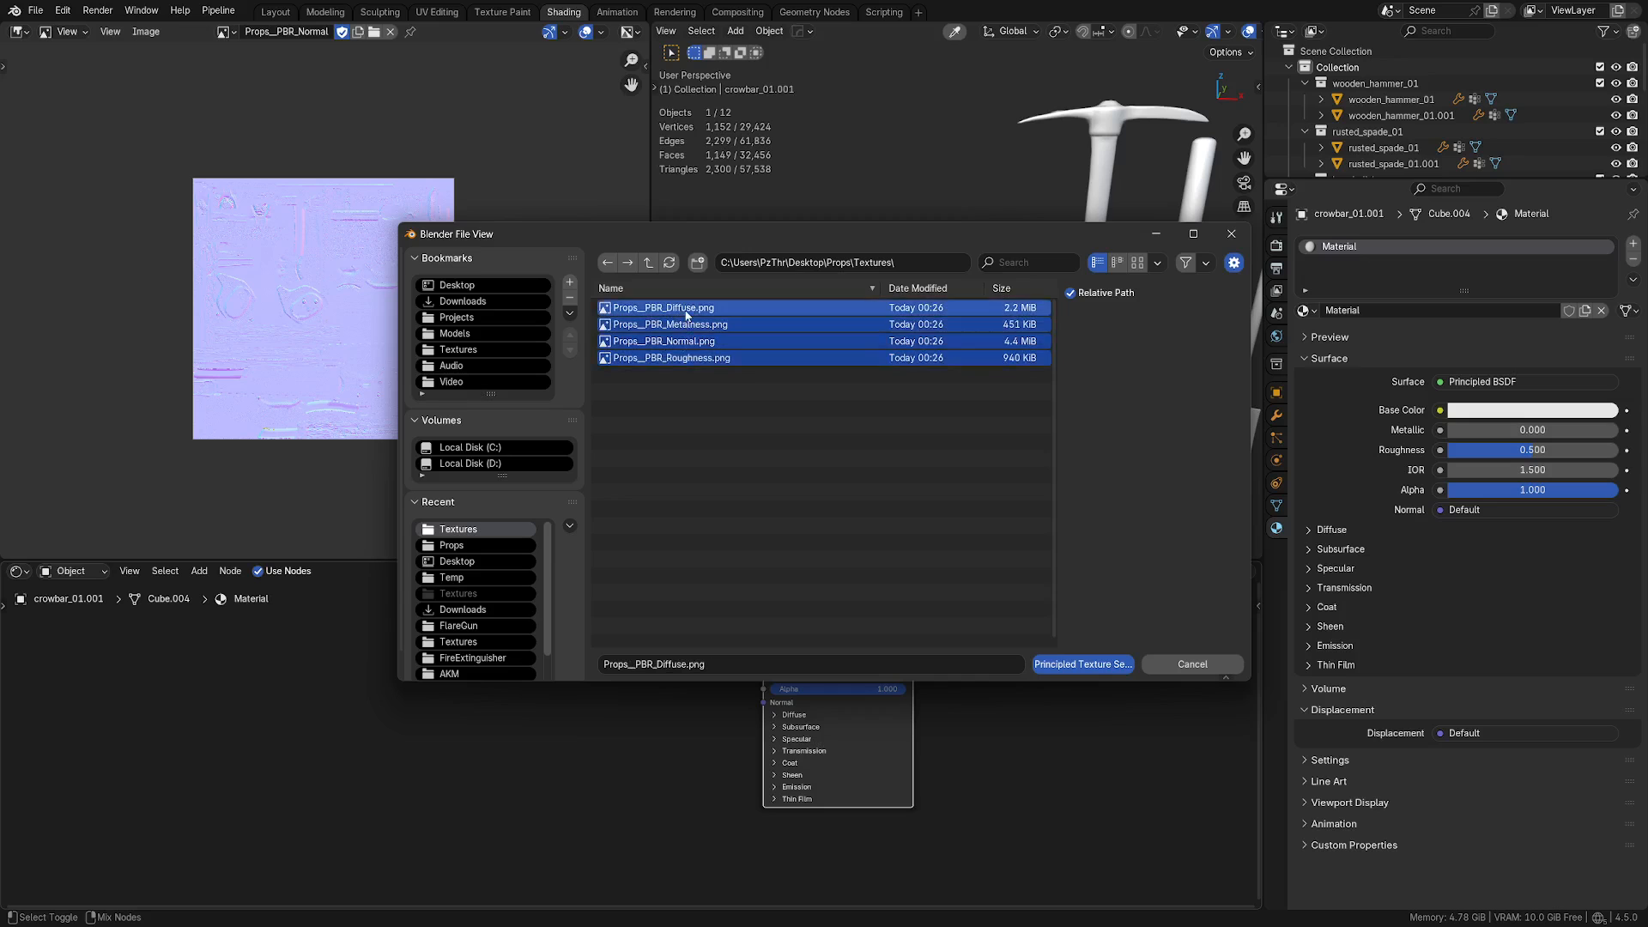
{"action": "left_click", "coordinate": [1075, 676]}
Step: Inspect the enlarged node graph's base color, metallic, roughness and normal connections and color spaces, and restore the editor layout
{"action": "middle_click_drag", "start_coordinate": [621, 721], "coordinate": [665, 770]}
{"action": "key", "text": "ctrl+alt+space"}
{"action": "middle_click_drag", "start_coordinate": [780, 431], "coordinate": [690, 628]}
{"action": "scroll", "coordinate": [690, 628], "scroll_direction": "up", "scroll_amount": 3}
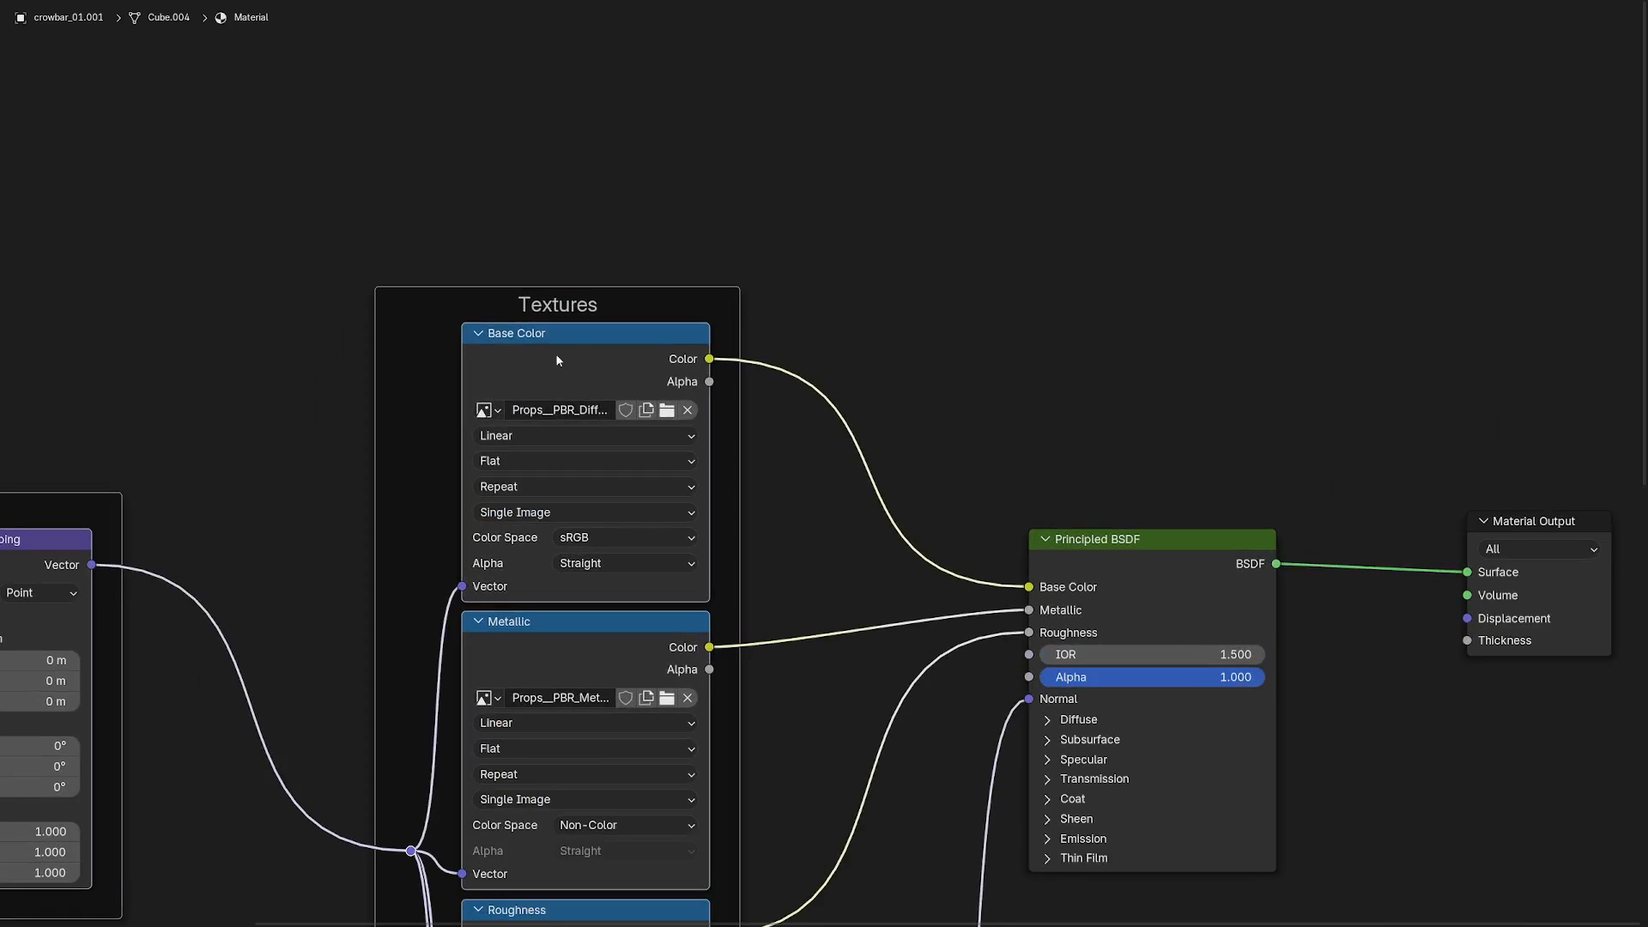
{"action": "left_click_drag", "start_coordinate": [560, 334], "coordinate": [560, 312]}
{"action": "left_click", "coordinate": [559, 333]}
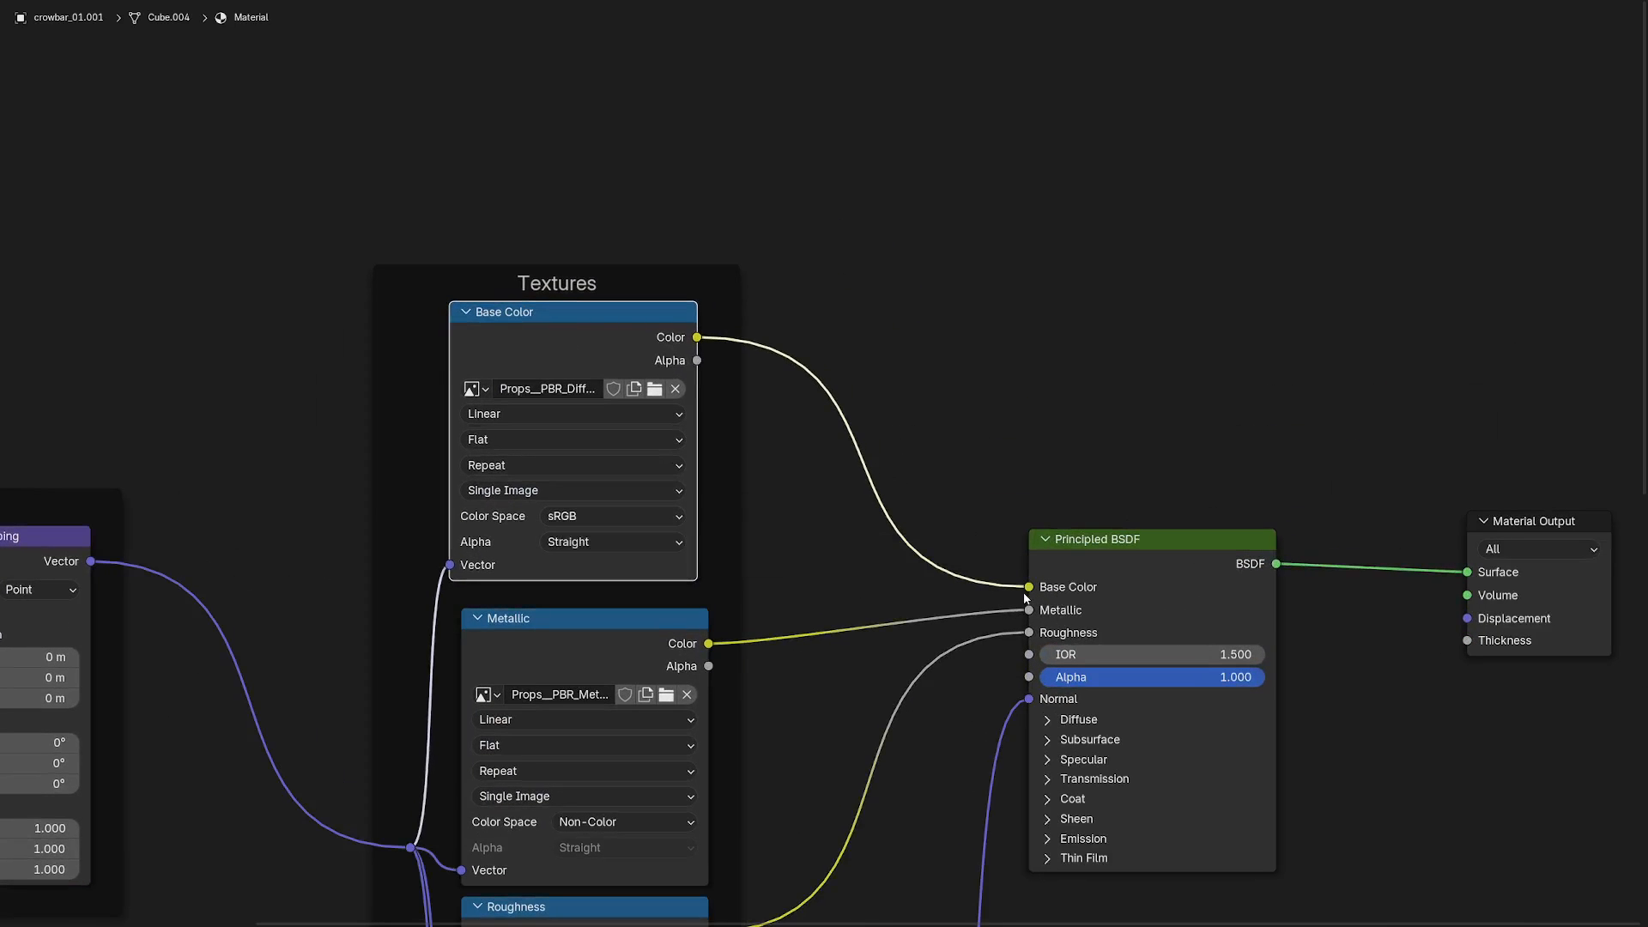
{"action": "middle_click_drag", "start_coordinate": [1033, 592], "coordinate": [987, 387]}
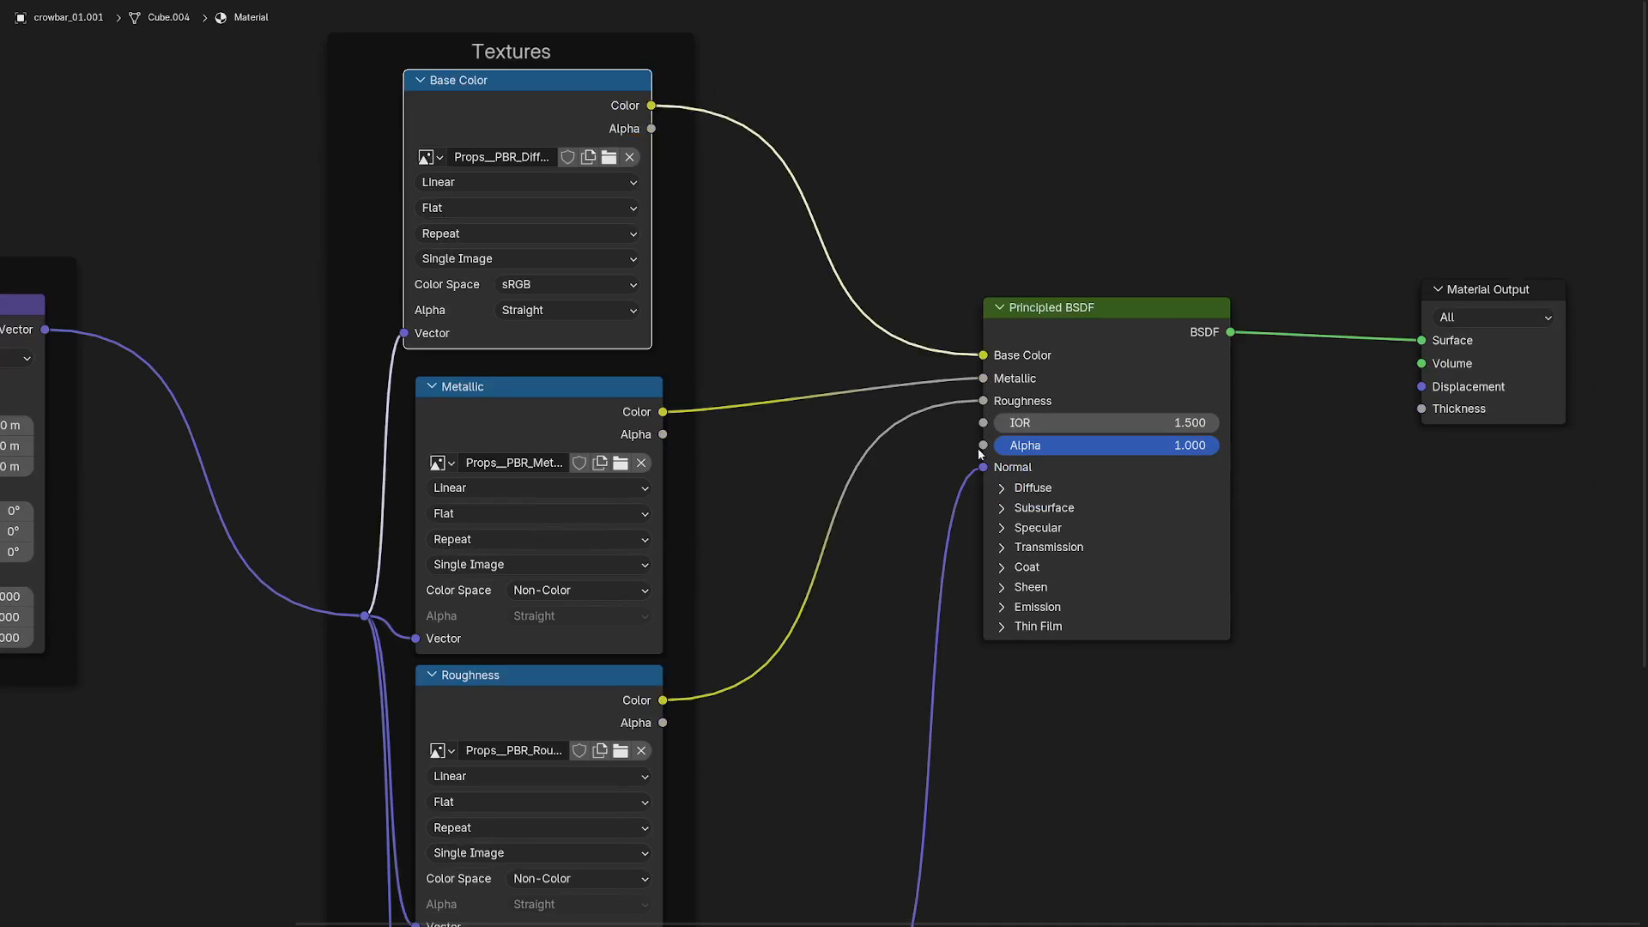
{"action": "scroll", "coordinate": [599, 717], "scroll_direction": "down", "scroll_amount": 4, "text": "shift"}
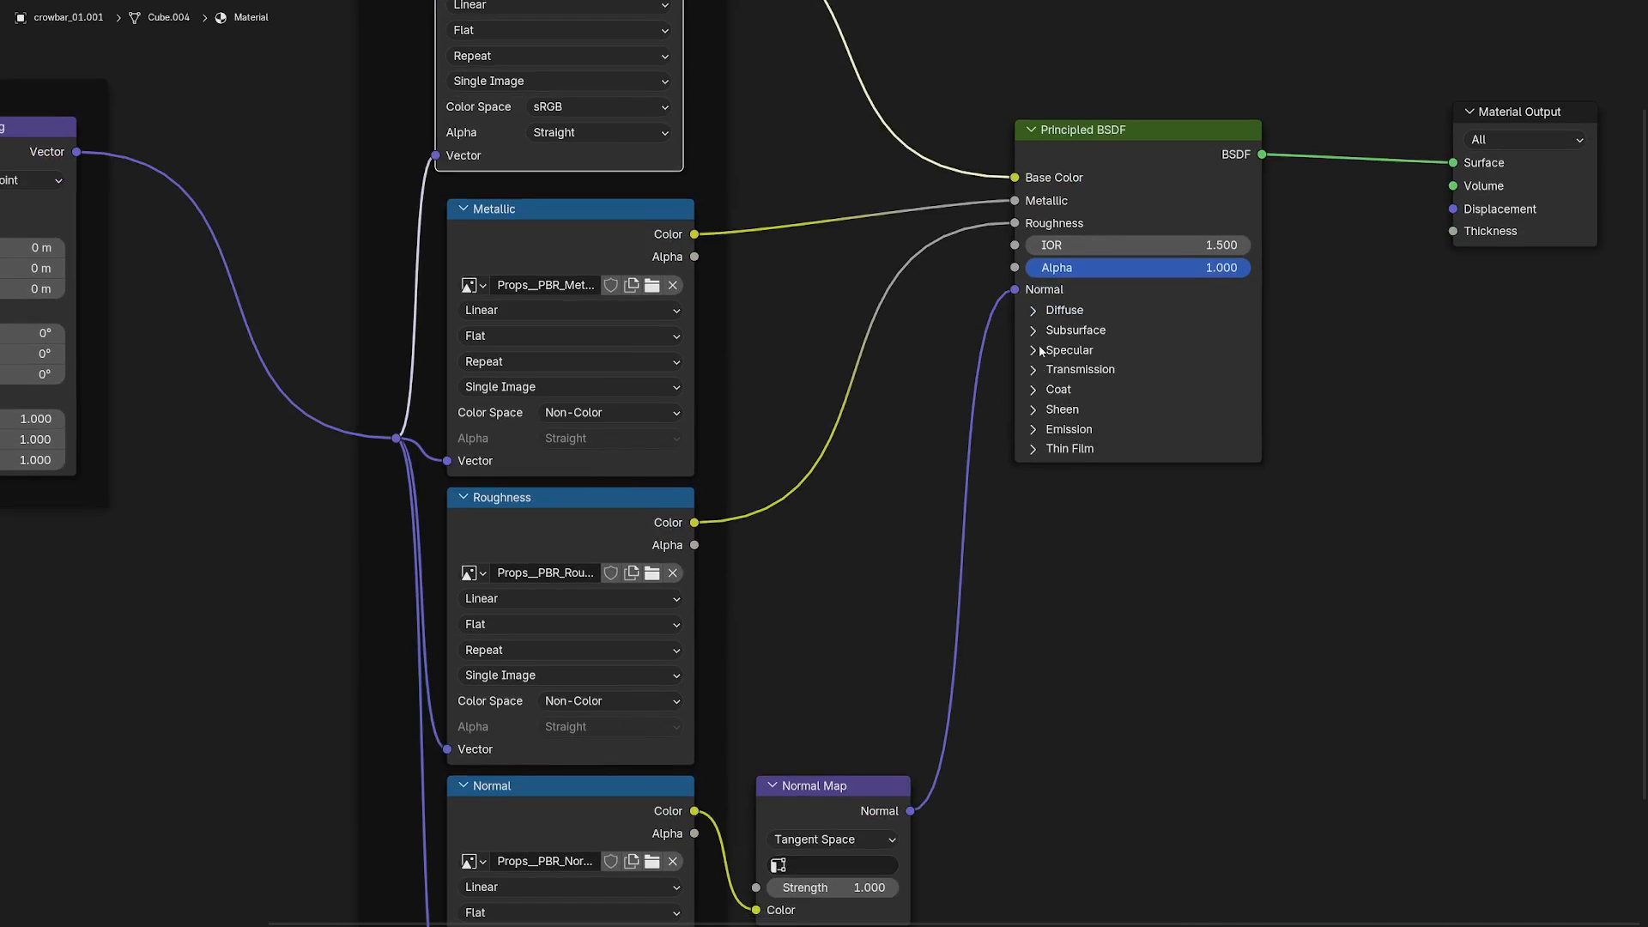
{"action": "scroll", "coordinate": [745, 685], "scroll_direction": "down", "scroll_amount": 4, "text": "shift"}
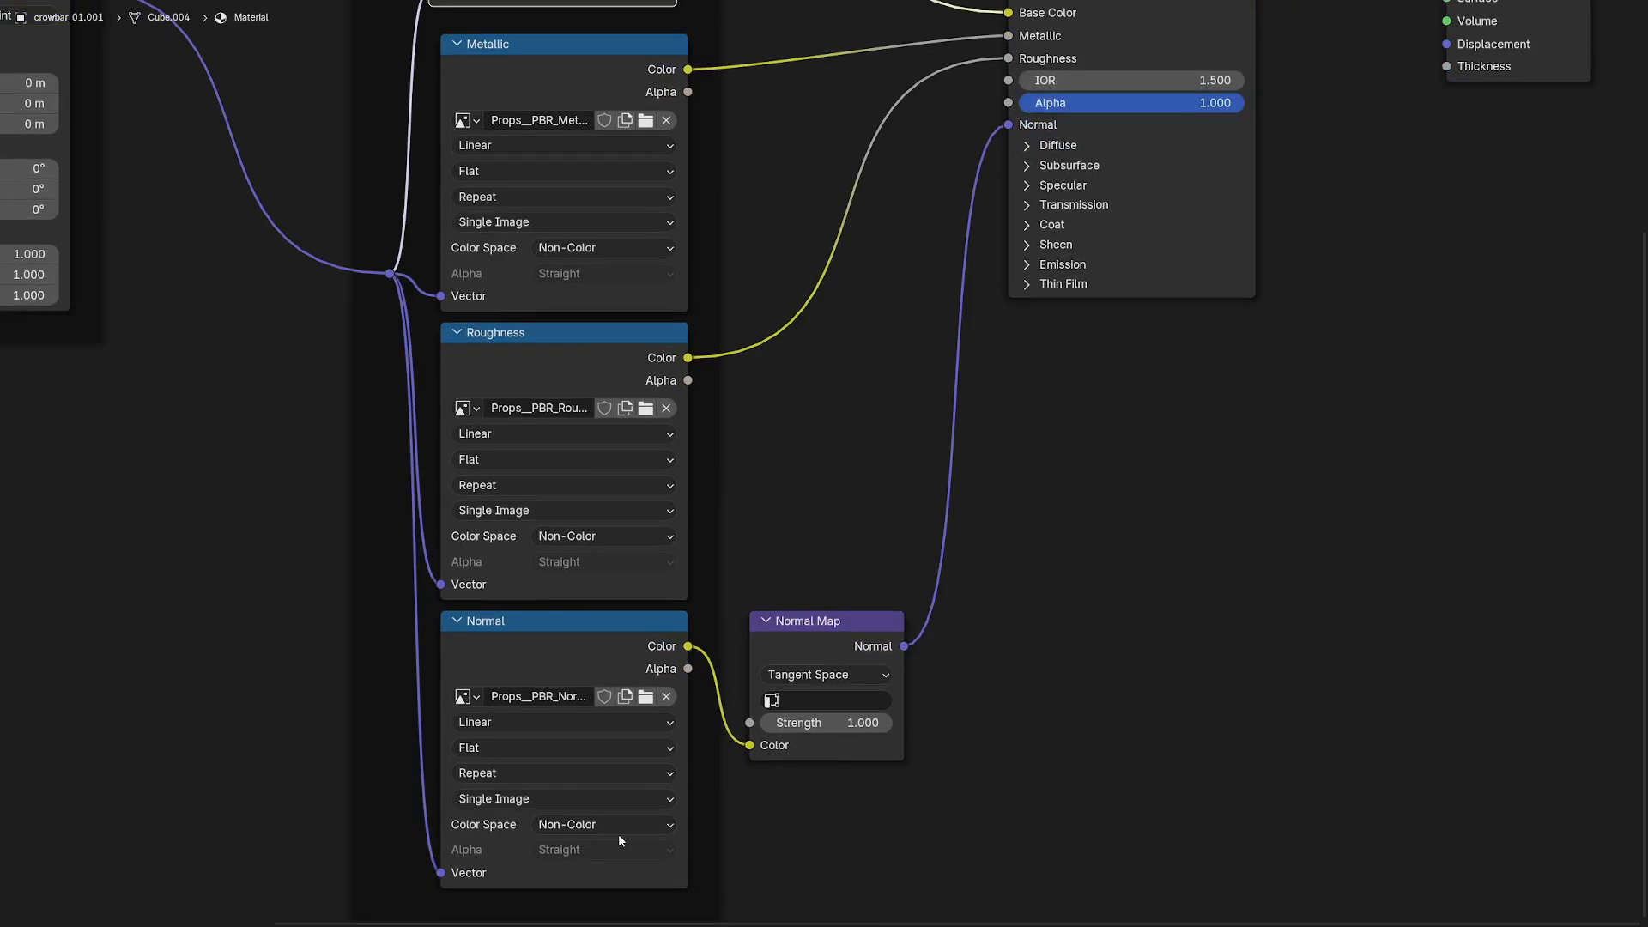
{"action": "key", "text": "ctrl+space"}
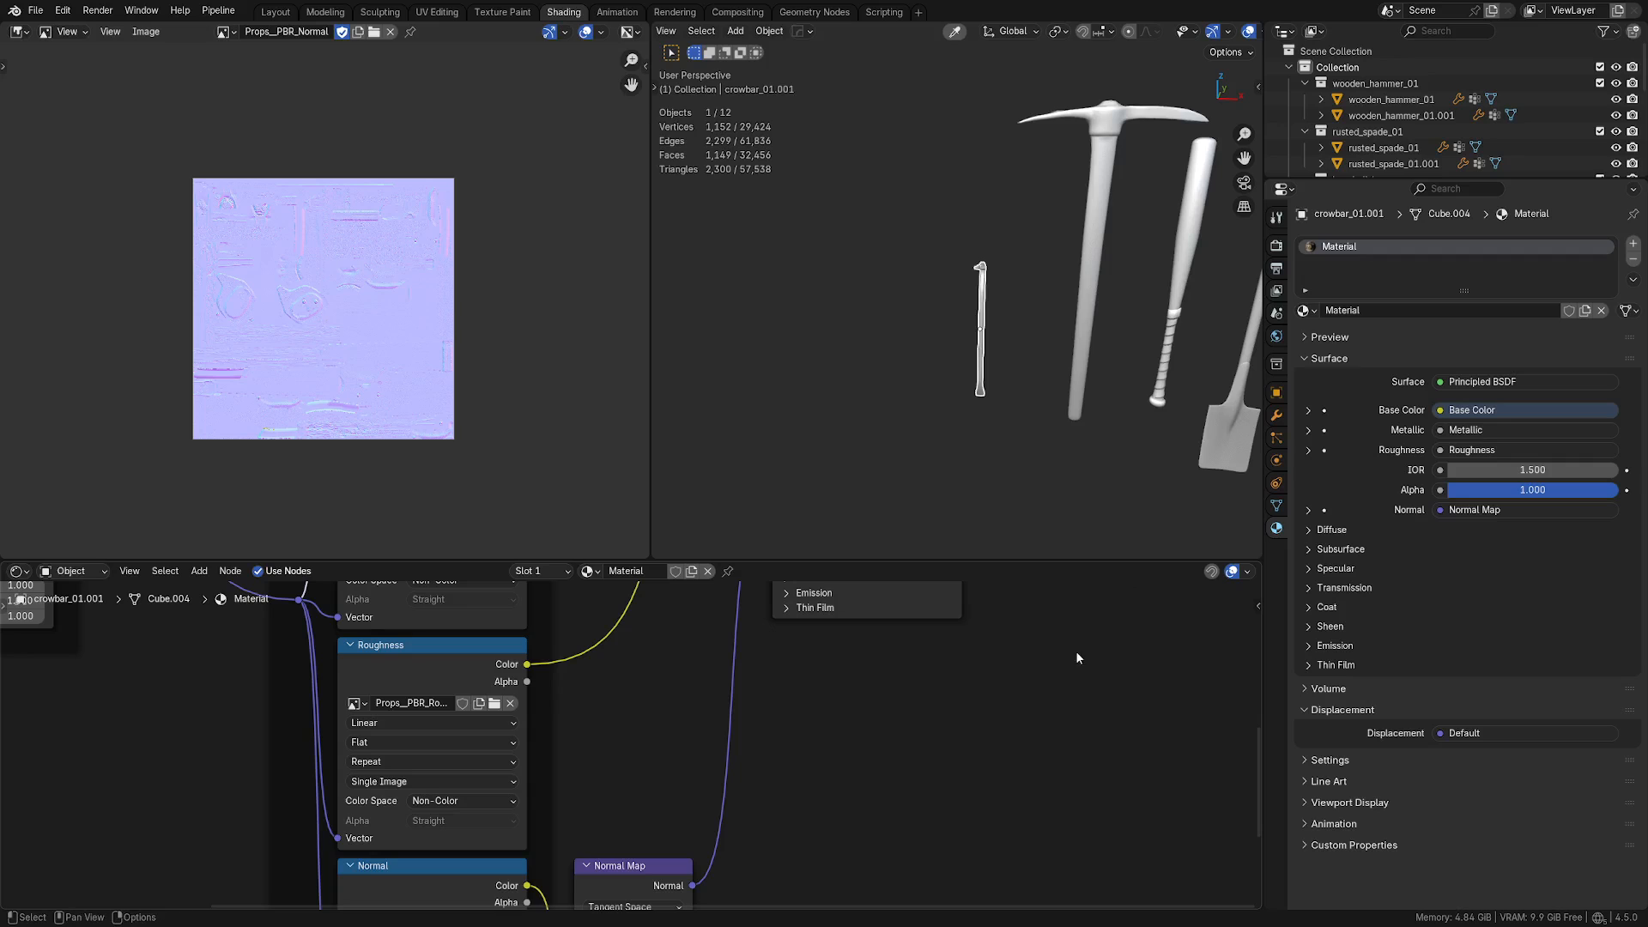
Step: Switch the viewport to Material Preview and examine how the duplicated bat and neighbouring tools look with their old materials
{"action": "mouse_move", "coordinate": [1067, 351]}
{"action": "middle_mouse_down"}
{"action": "mouse_move", "coordinate": [996, 352]}
{"action": "mouse_move", "coordinate": [1022, 399]}
{"action": "mouse_move", "coordinate": [941, 340]}
{"action": "mouse_move", "coordinate": [1043, 344]}
{"action": "middle_mouse_up"}
{"action": "key", "text": "z"}
{"action": "left_click", "coordinate": [1006, 465]}
{"action": "left_click", "coordinate": [955, 376]}
{"action": "scroll", "coordinate": [1017, 326], "scroll_direction": "up", "scroll_amount": 6}
{"action": "scroll", "coordinate": [935, 352], "scroll_direction": "down", "scroll_amount": 4}
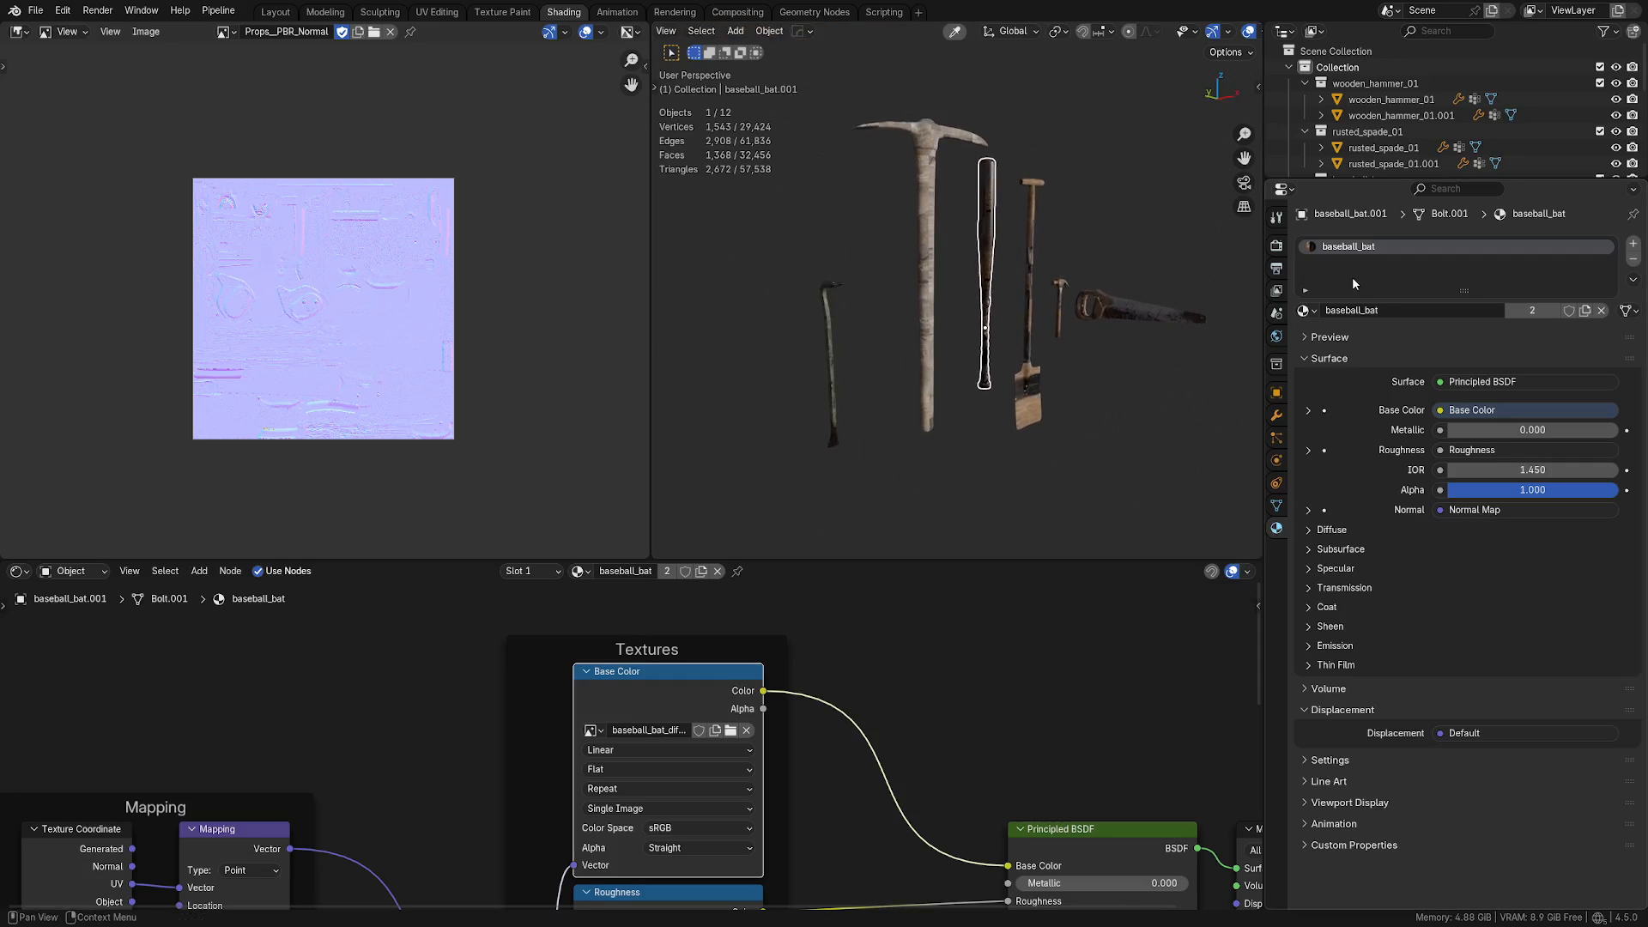
{"action": "left_click", "coordinate": [925, 313]}
{"action": "left_click", "coordinate": [984, 275]}
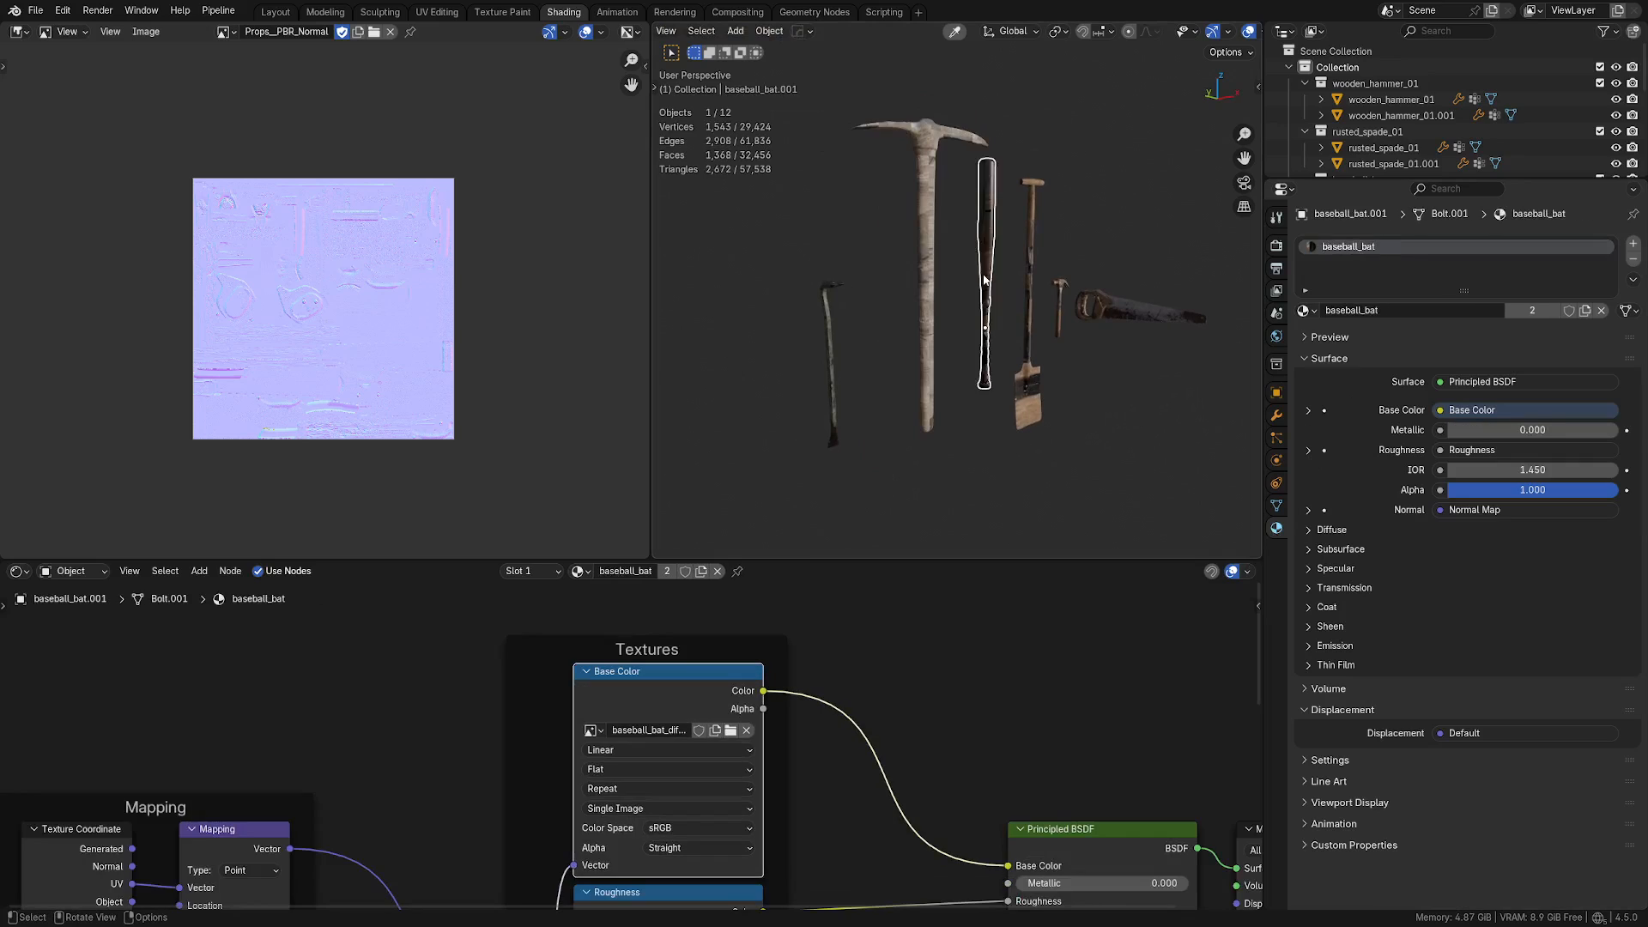
{"action": "left_click", "coordinate": [1001, 271]}
Step: Link the crowbar copy's new baked material to the other five duplicated tools
{"action": "left_click", "coordinate": [827, 325]}
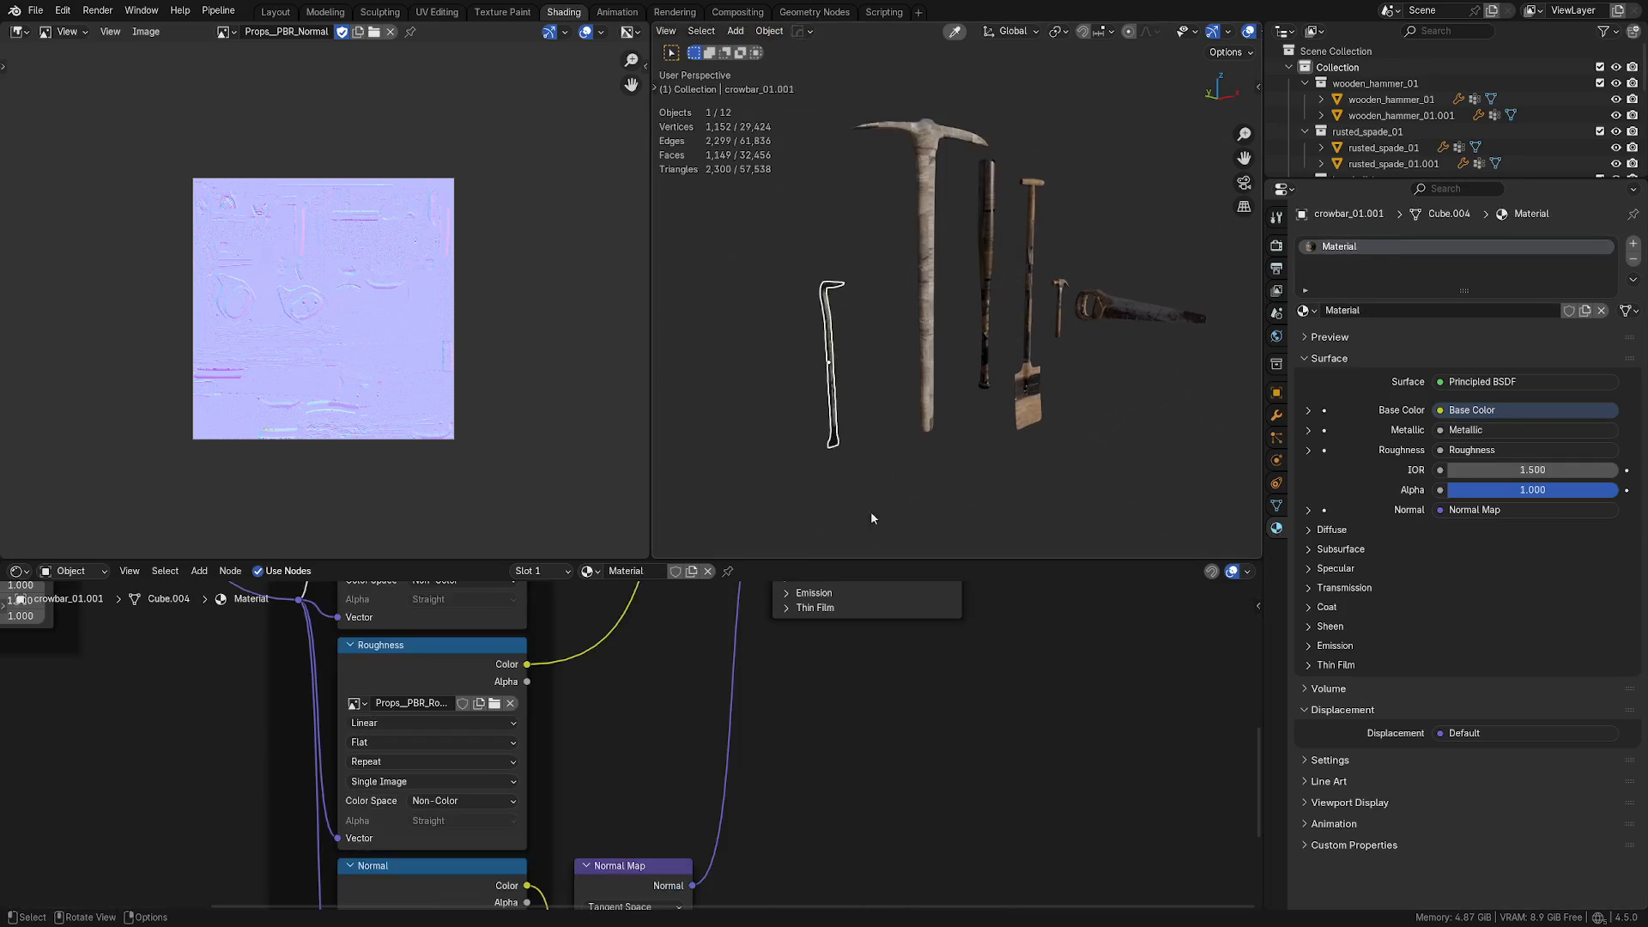
{"action": "left_click_drag", "start_coordinate": [910, 515], "coordinate": [1116, 330]}
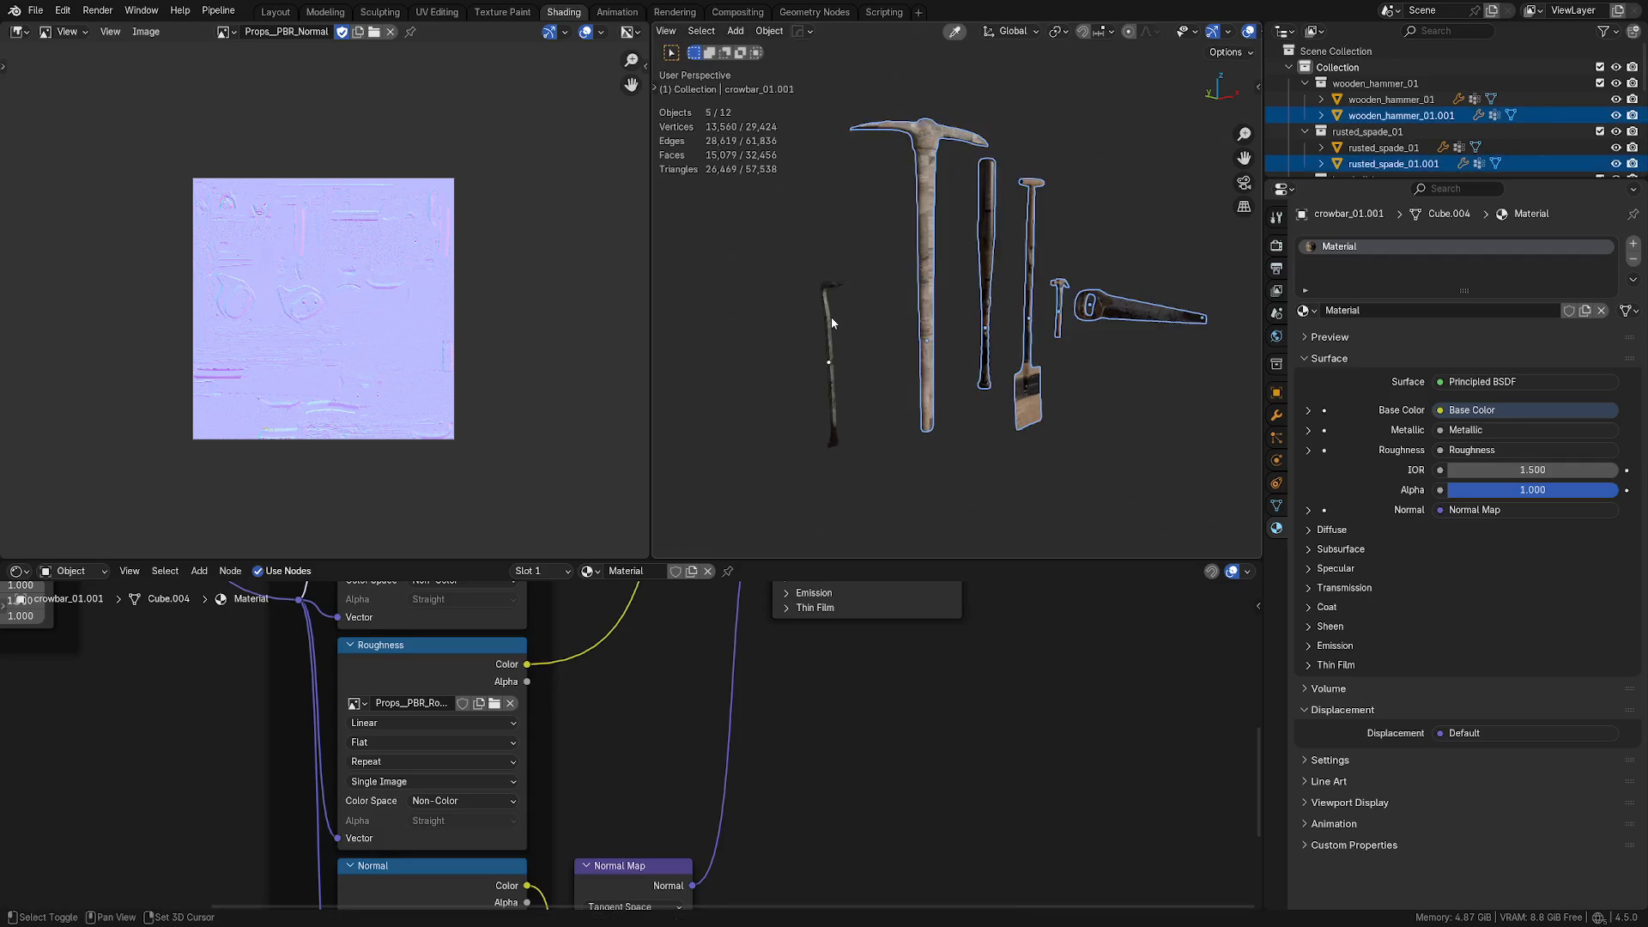
{"action": "key", "text": "ctrl+l"}
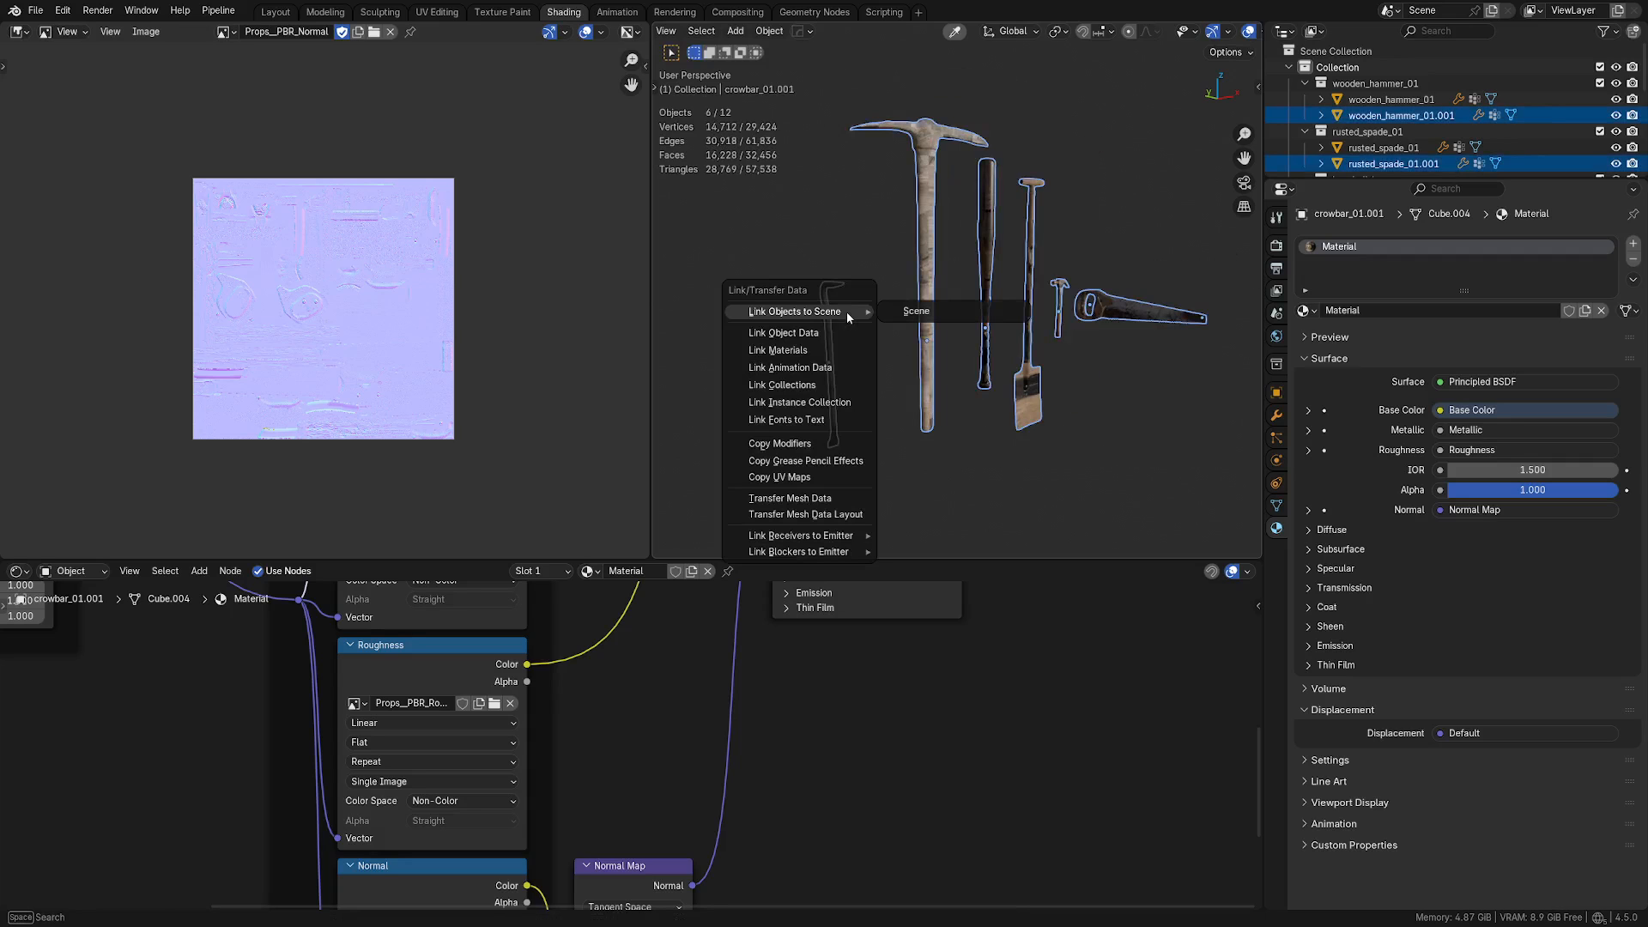
{"action": "left_click", "coordinate": [822, 348]}
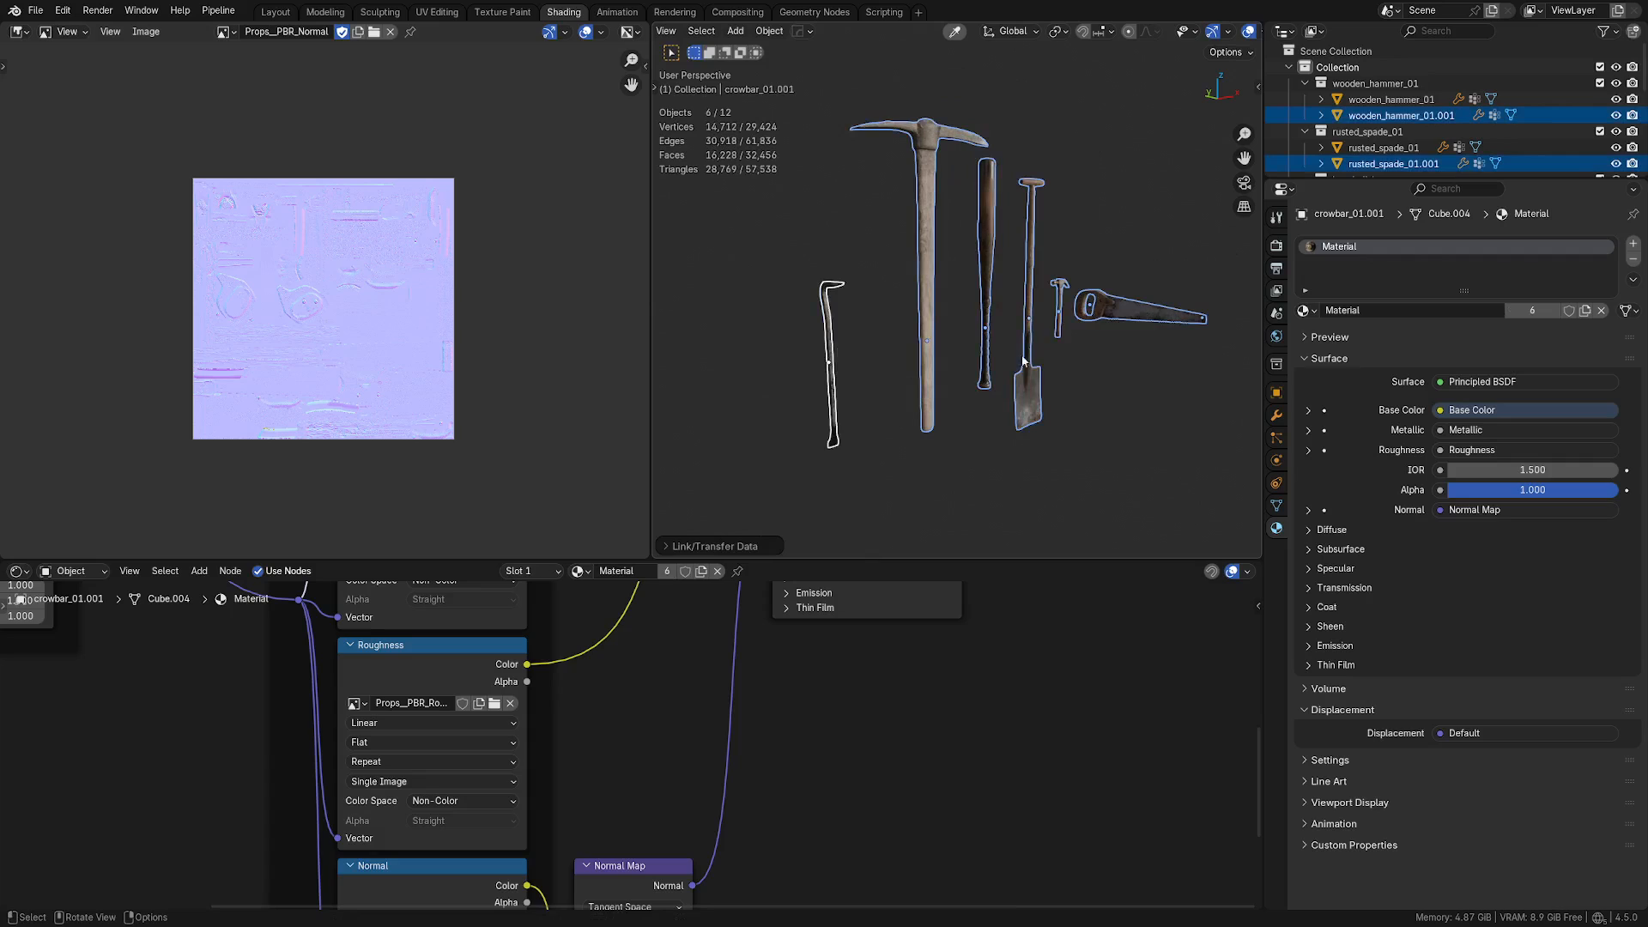
{"action": "left_click", "coordinate": [937, 306]}
{"action": "key", "text": "Tab"}
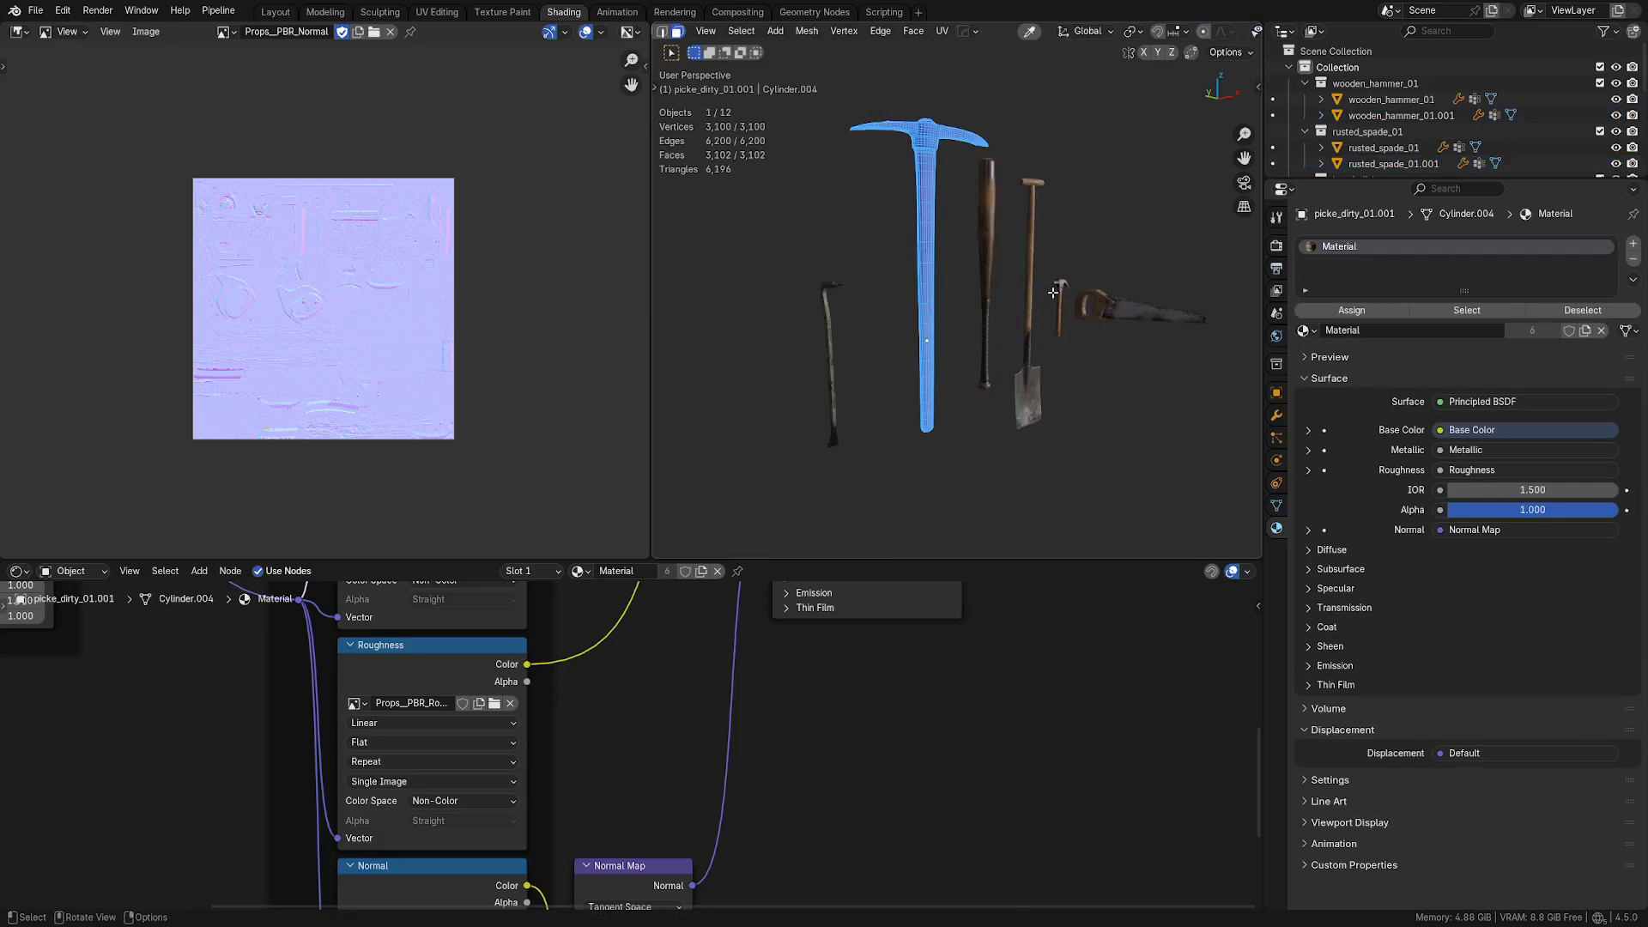
{"action": "key", "text": "ctrl+Tab"}
{"action": "left_click", "coordinate": [882, 373]}
{"action": "key", "text": "a"}
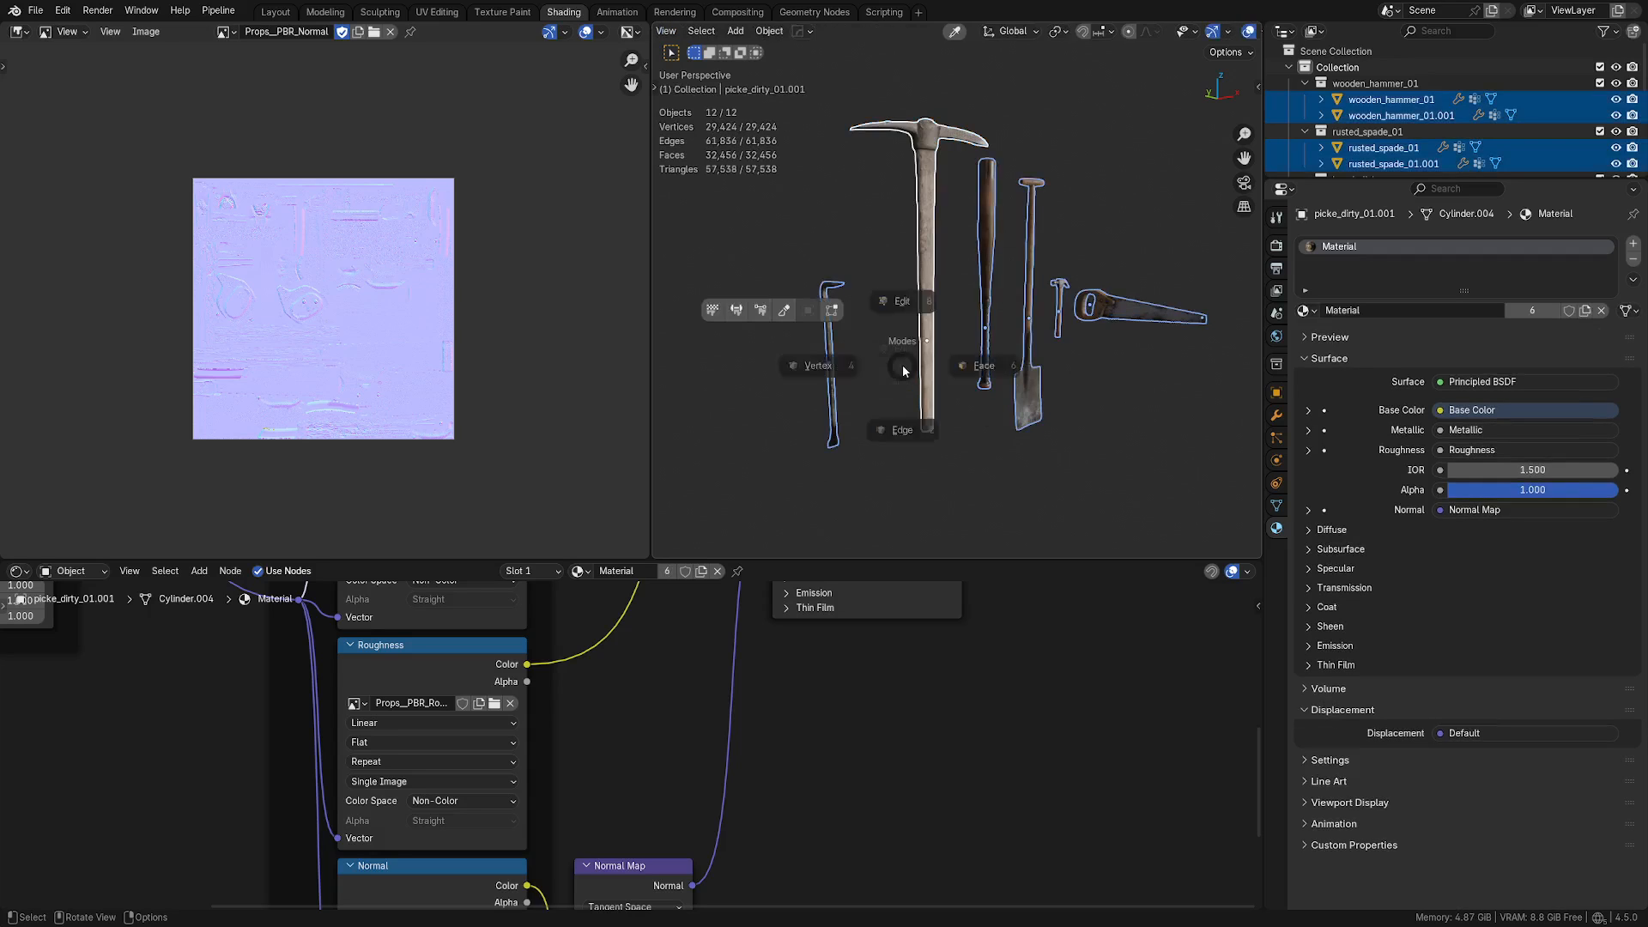
{"action": "scroll", "coordinate": [823, 447], "scroll_direction": "down", "scroll_amount": 4}
{"action": "key", "text": "alt+a"}
Step: Bring the six duplicated tools into Edit Mode together and show their packed UVs in the UV Editing workspace
{"action": "left_click_drag", "start_coordinate": [780, 449], "coordinate": [1070, 287]}
{"action": "key", "text": "ctrl+Tab"}
{"action": "left_click", "coordinate": [1061, 388]}
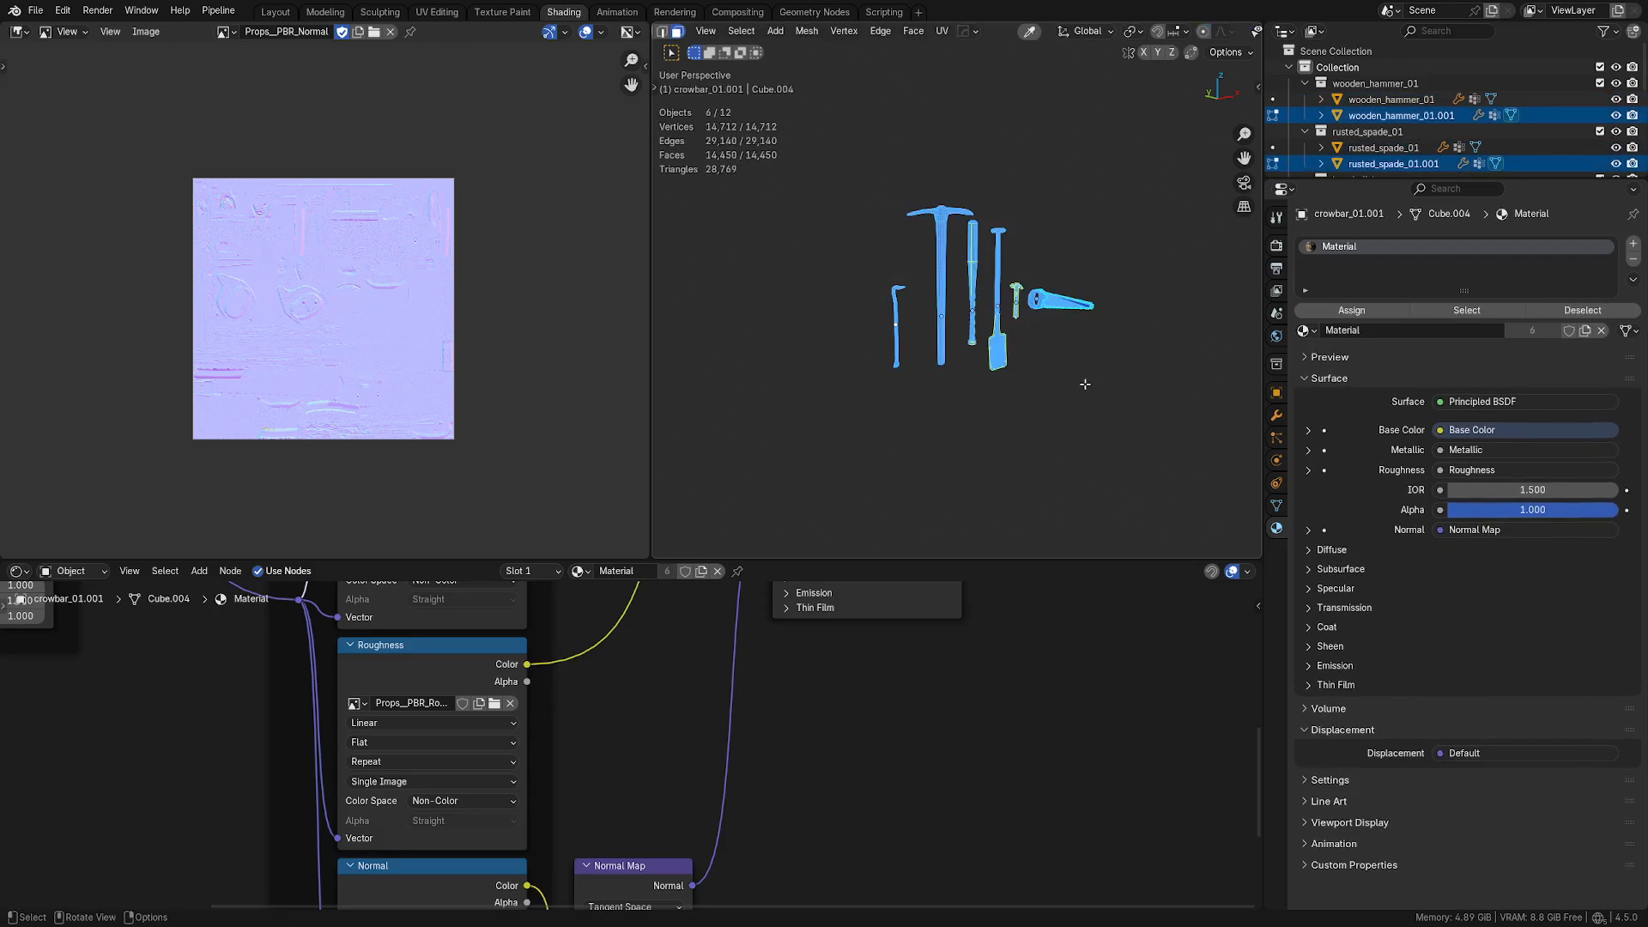
{"action": "left_click", "coordinate": [436, 11]}
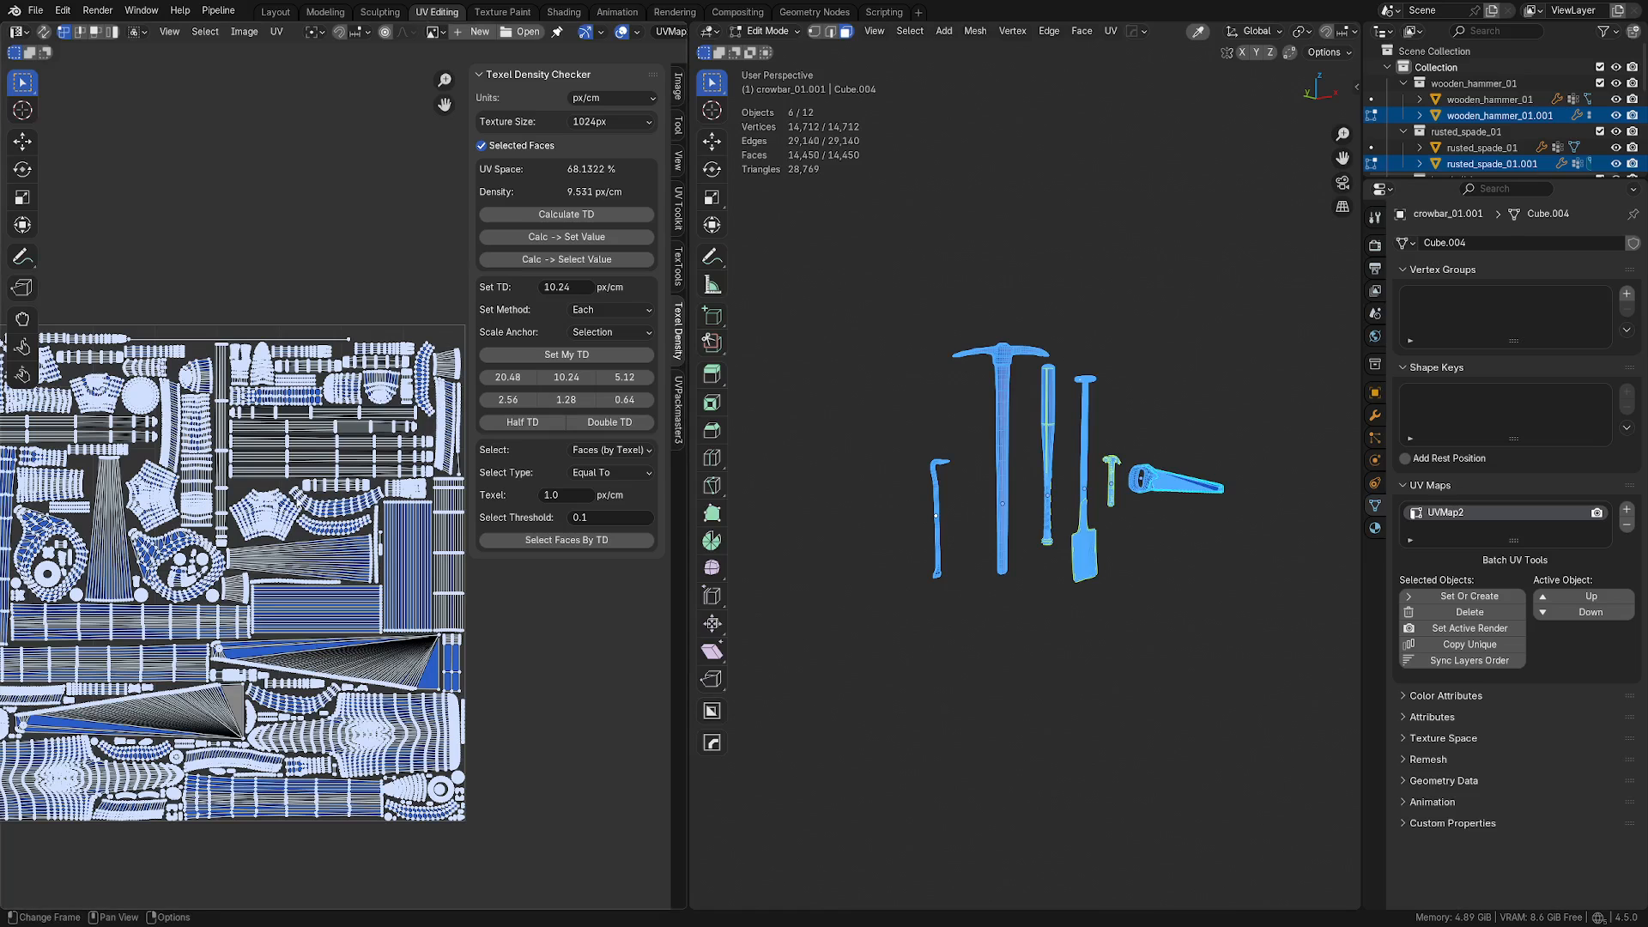
{"action": "middle_click_drag", "start_coordinate": [3, 342], "coordinate": [72, 294]}
Step: Display the Props_PBR_Diffuse image behind the duplicates' UV layout in the UV editor
{"action": "left_click", "coordinate": [435, 31]}
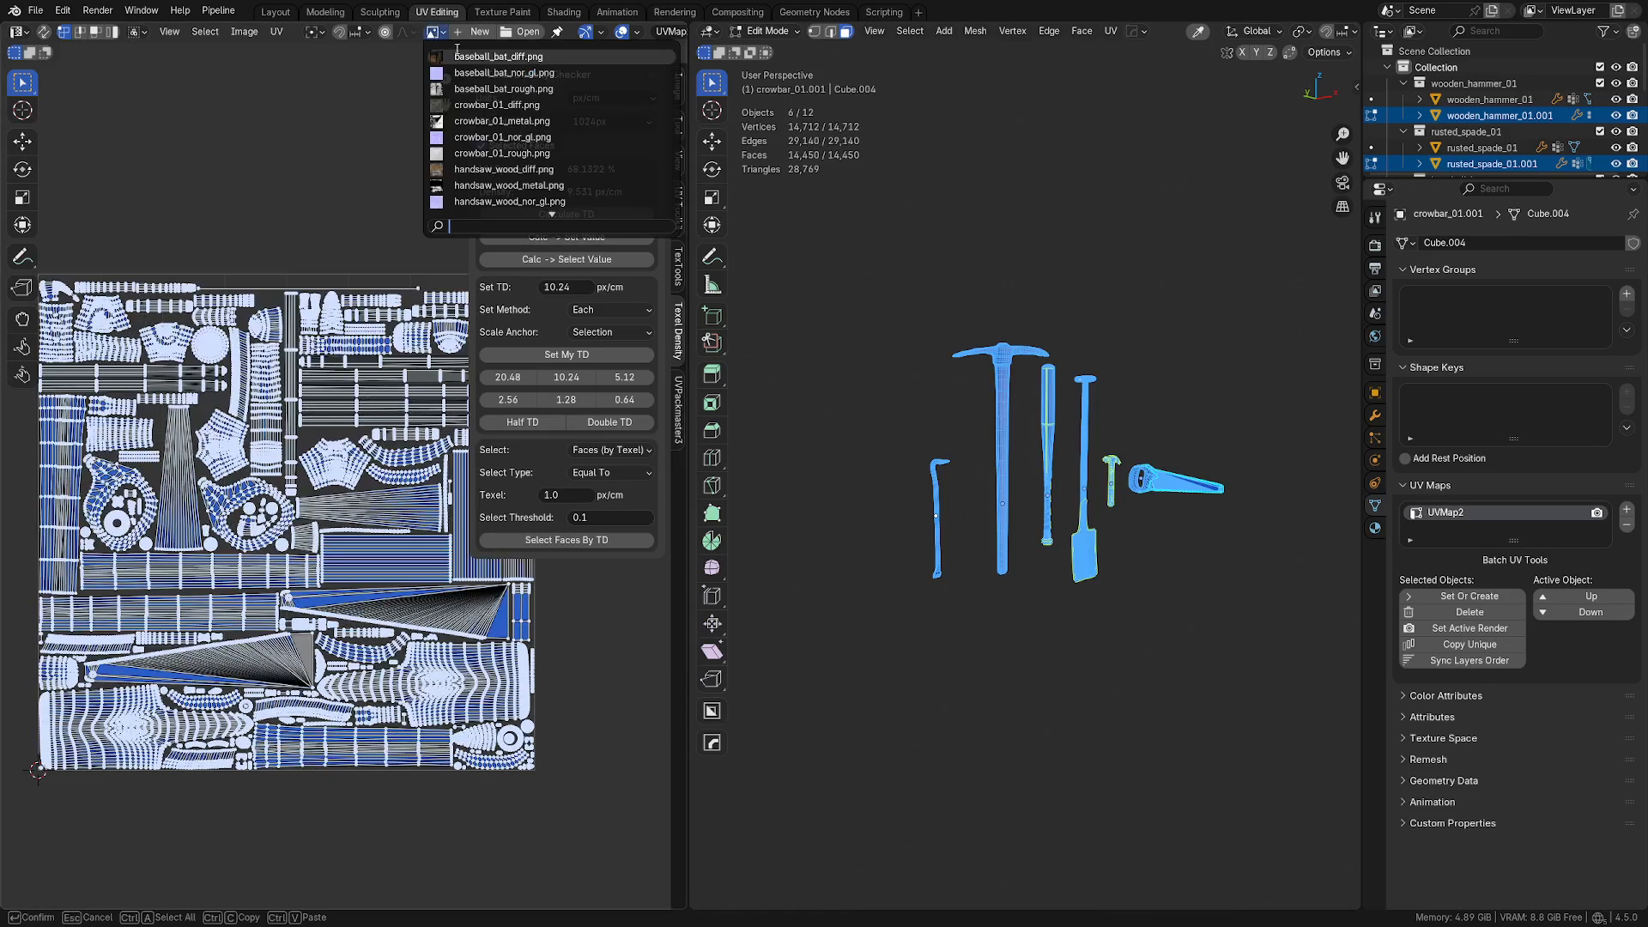
{"action": "scroll", "coordinate": [520, 171], "scroll_direction": "down", "scroll_amount": 7}
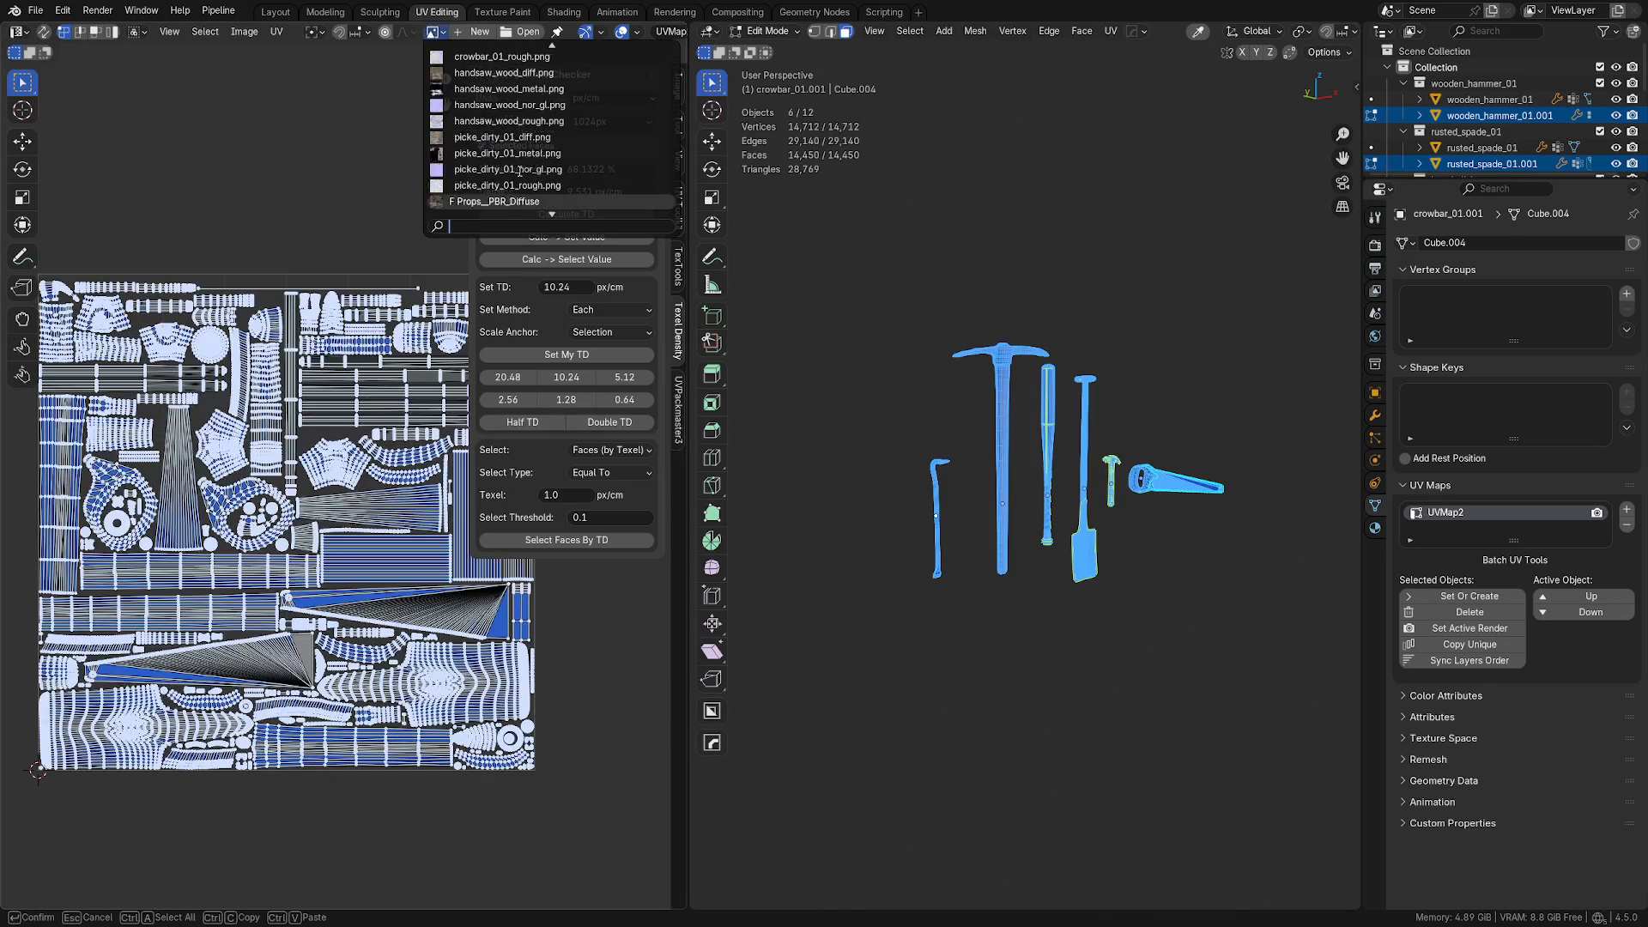
{"action": "scroll", "coordinate": [520, 171], "scroll_direction": "down", "scroll_amount": 7}
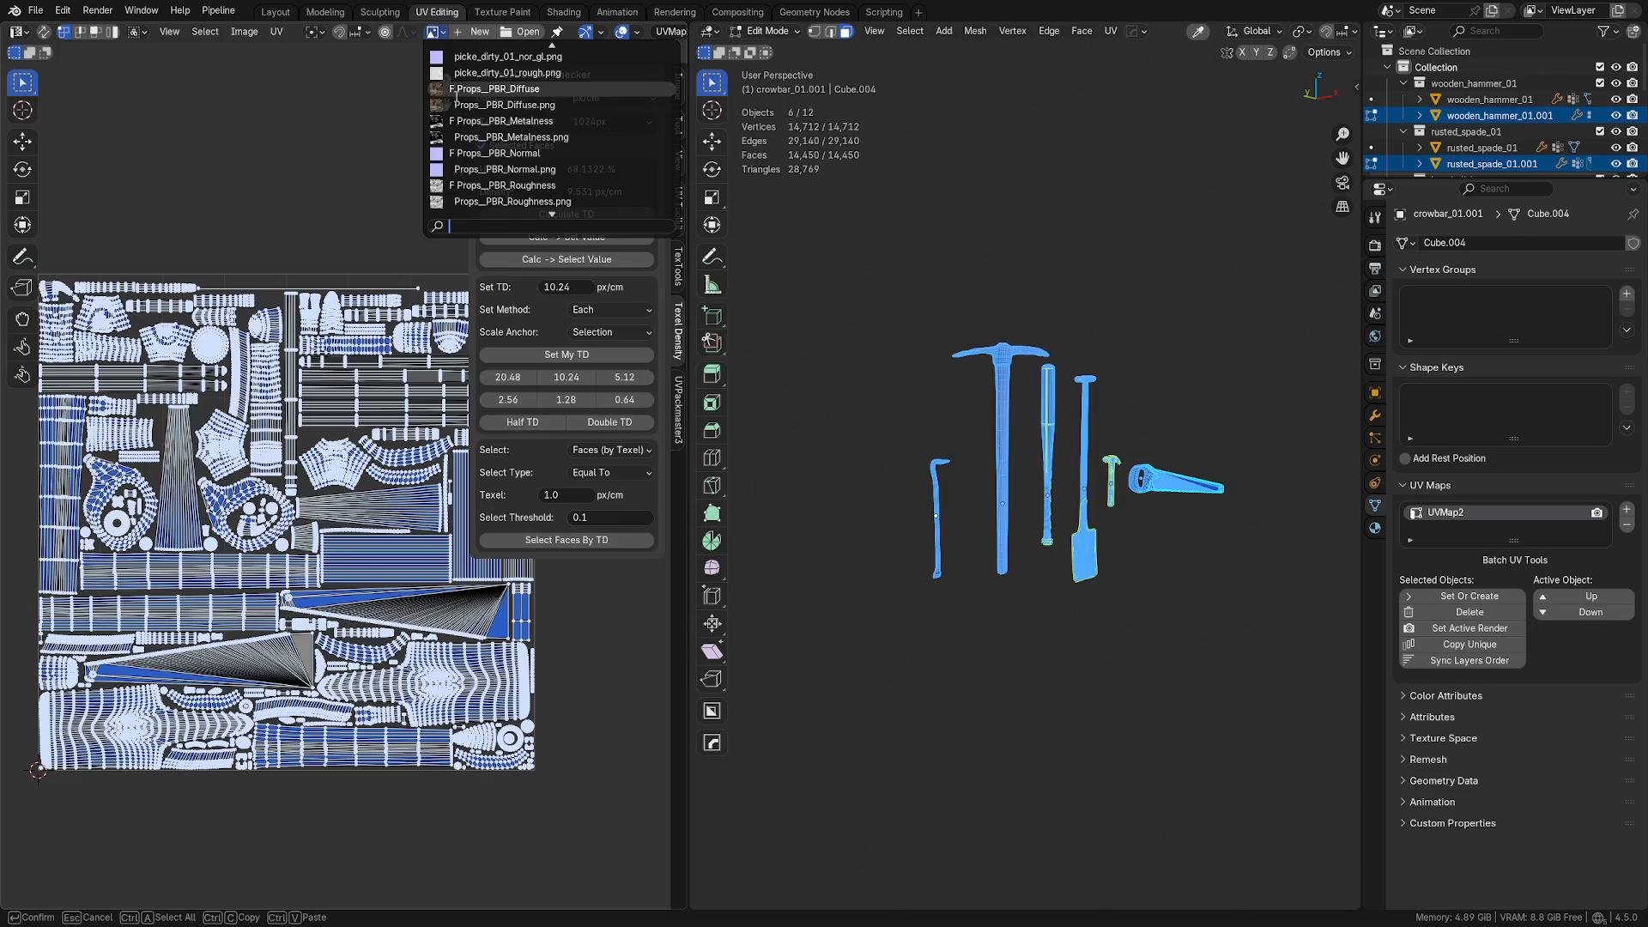
{"action": "mouse_move", "coordinate": [455, 96]}
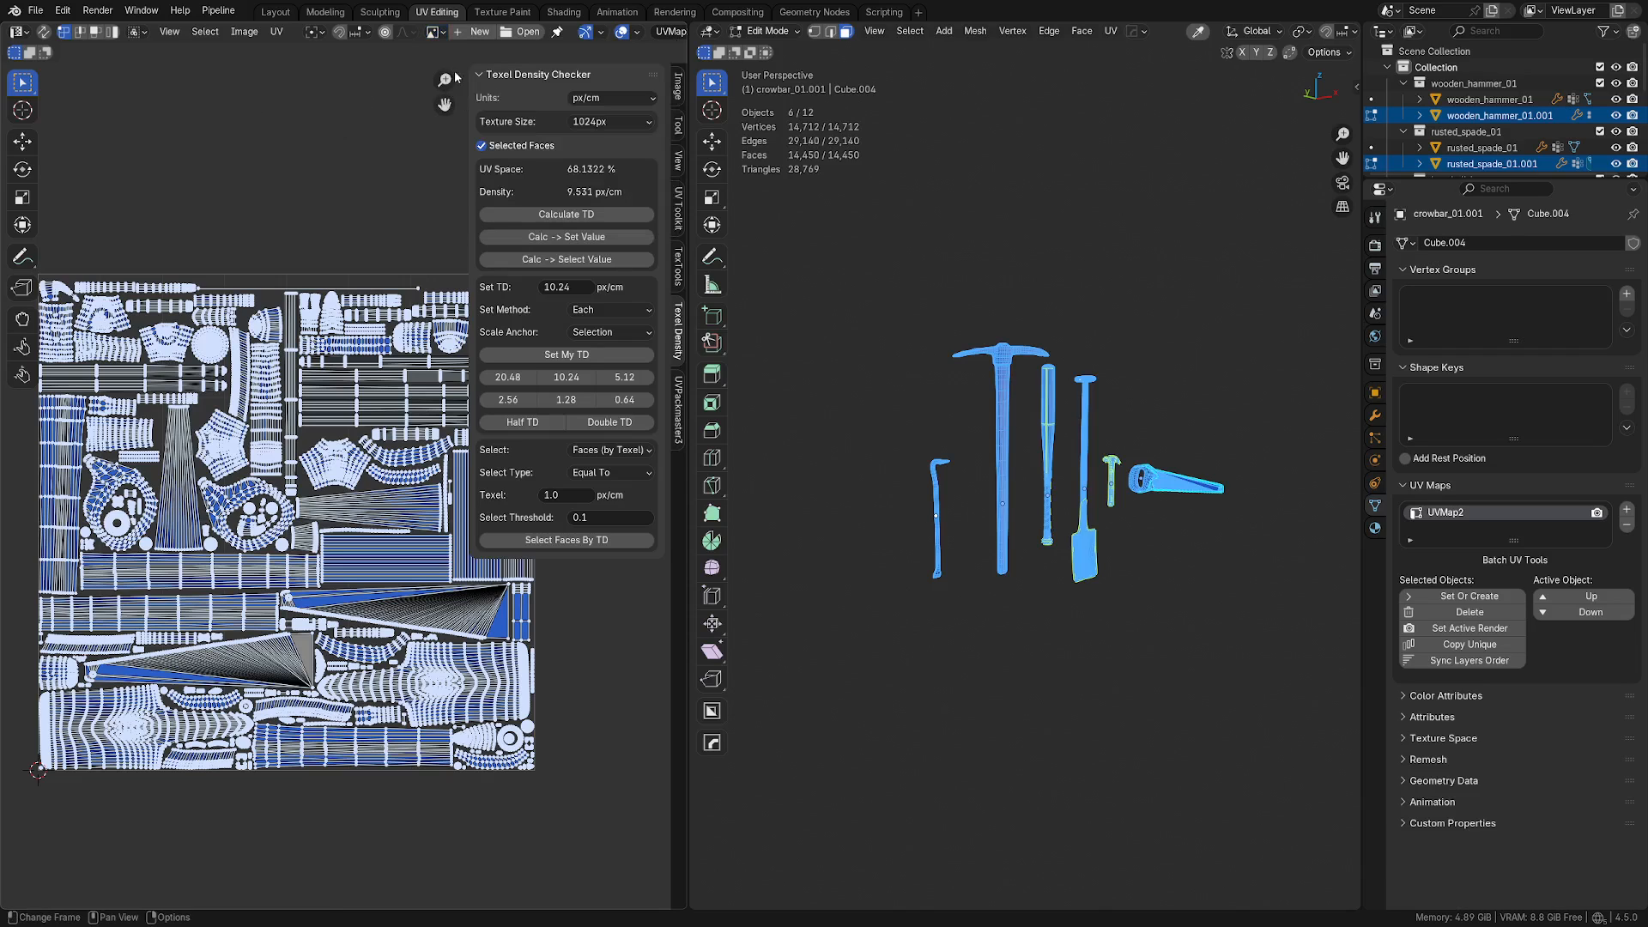
{"action": "left_click", "coordinate": [433, 32]}
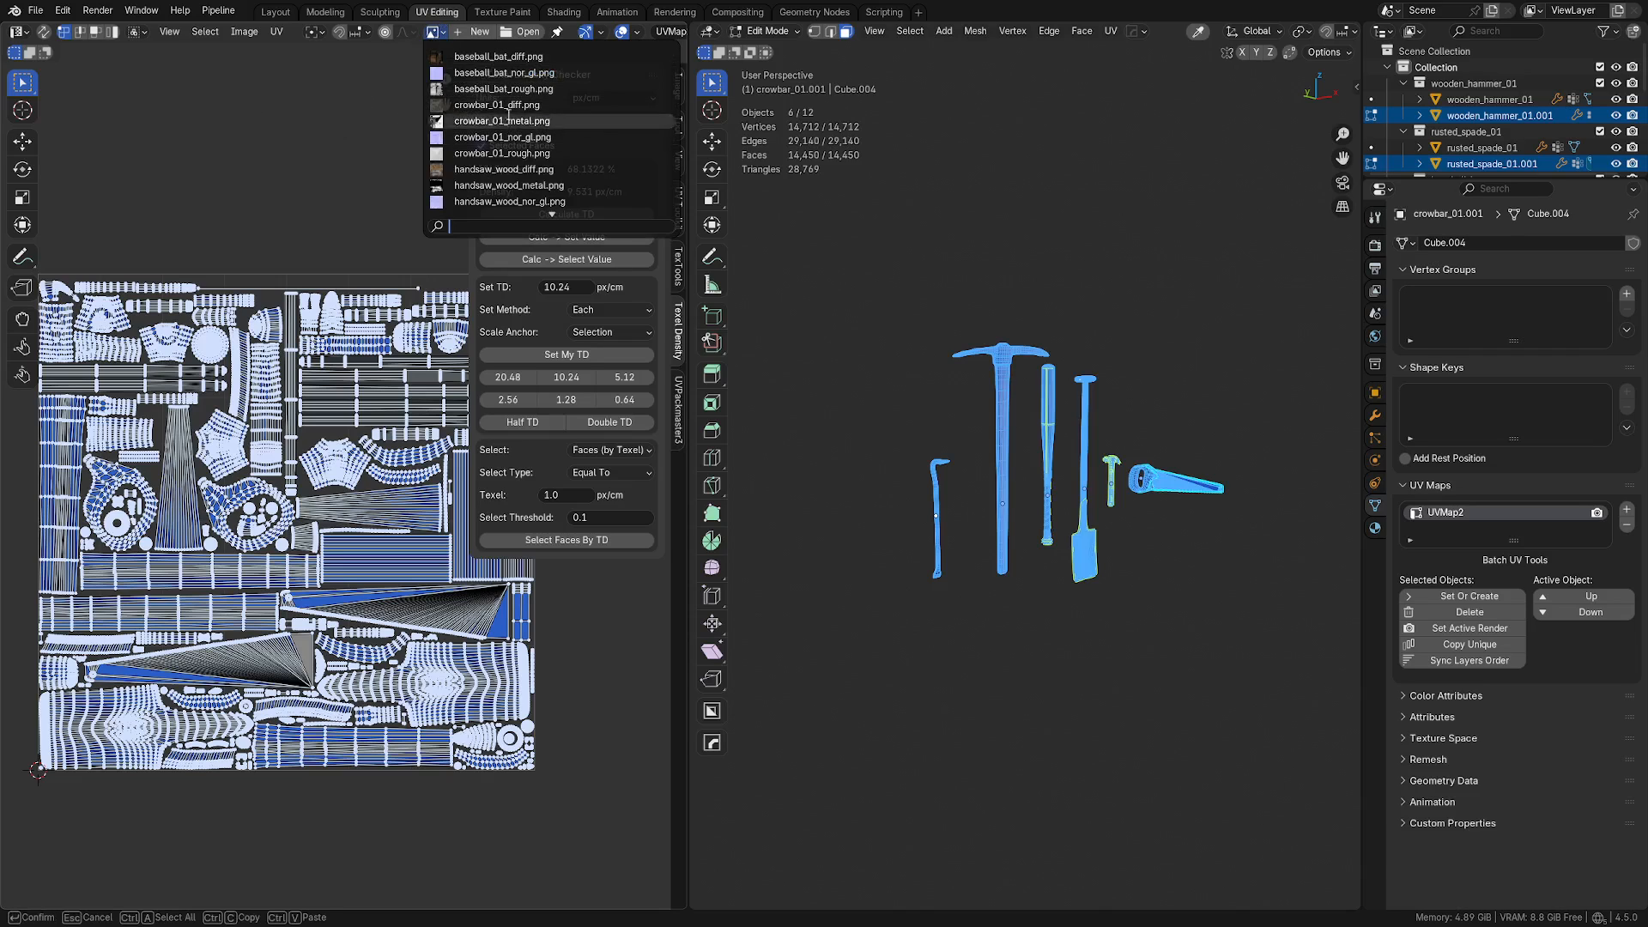
{"action": "scroll", "coordinate": [509, 114], "scroll_direction": "down", "scroll_amount": 10}
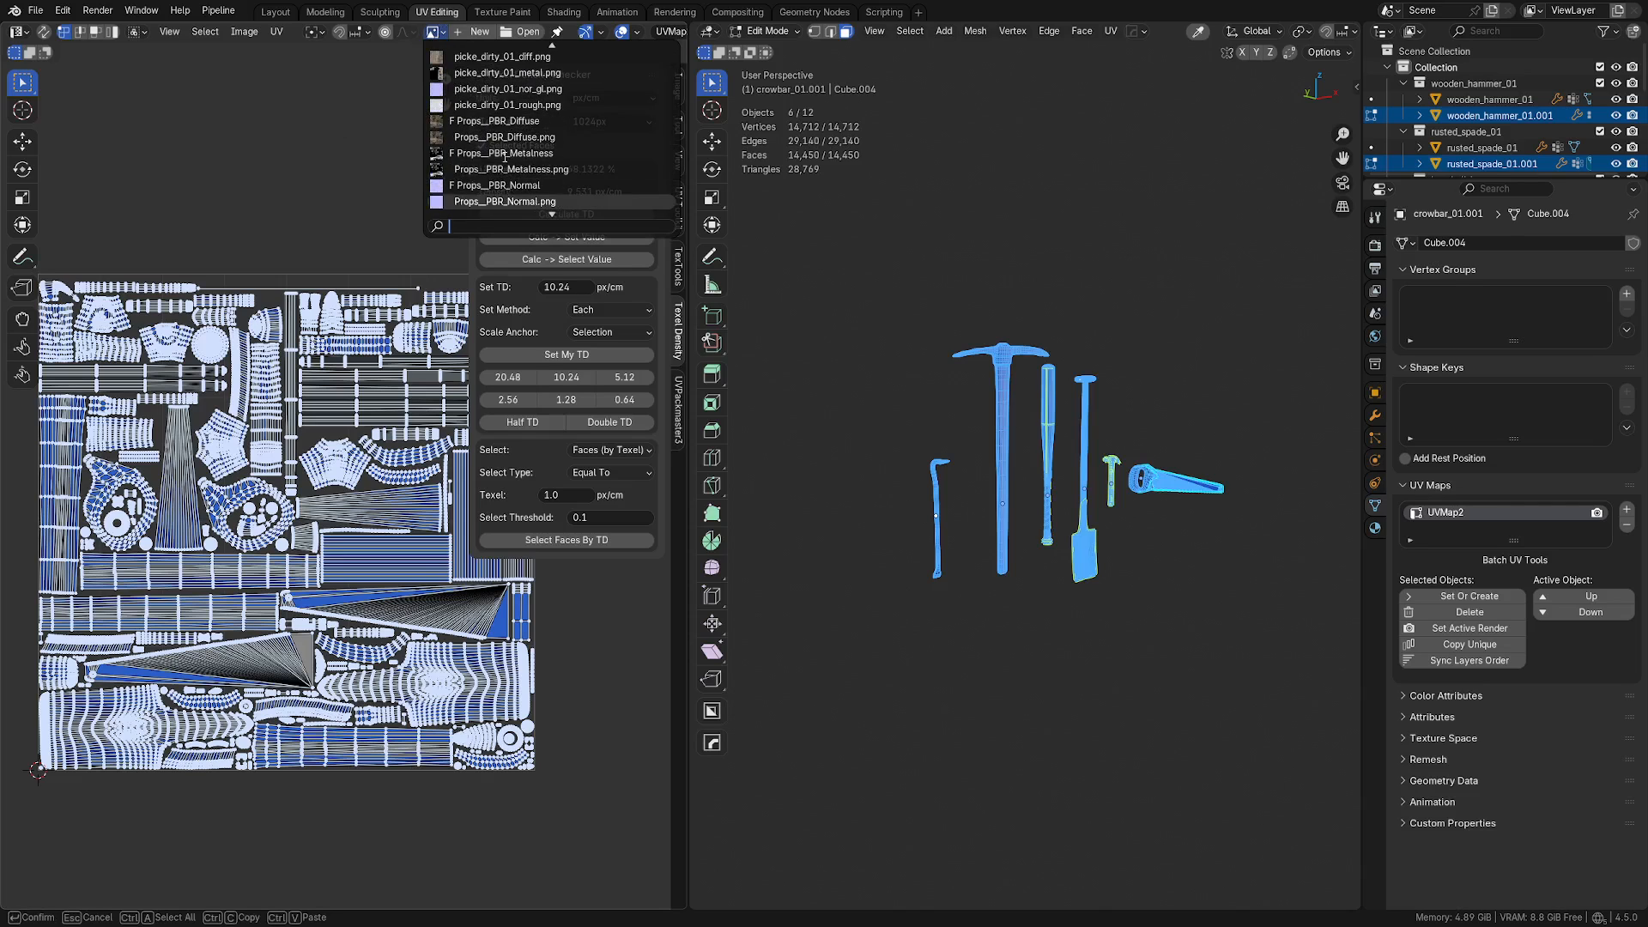
{"action": "left_click", "coordinate": [519, 123]}
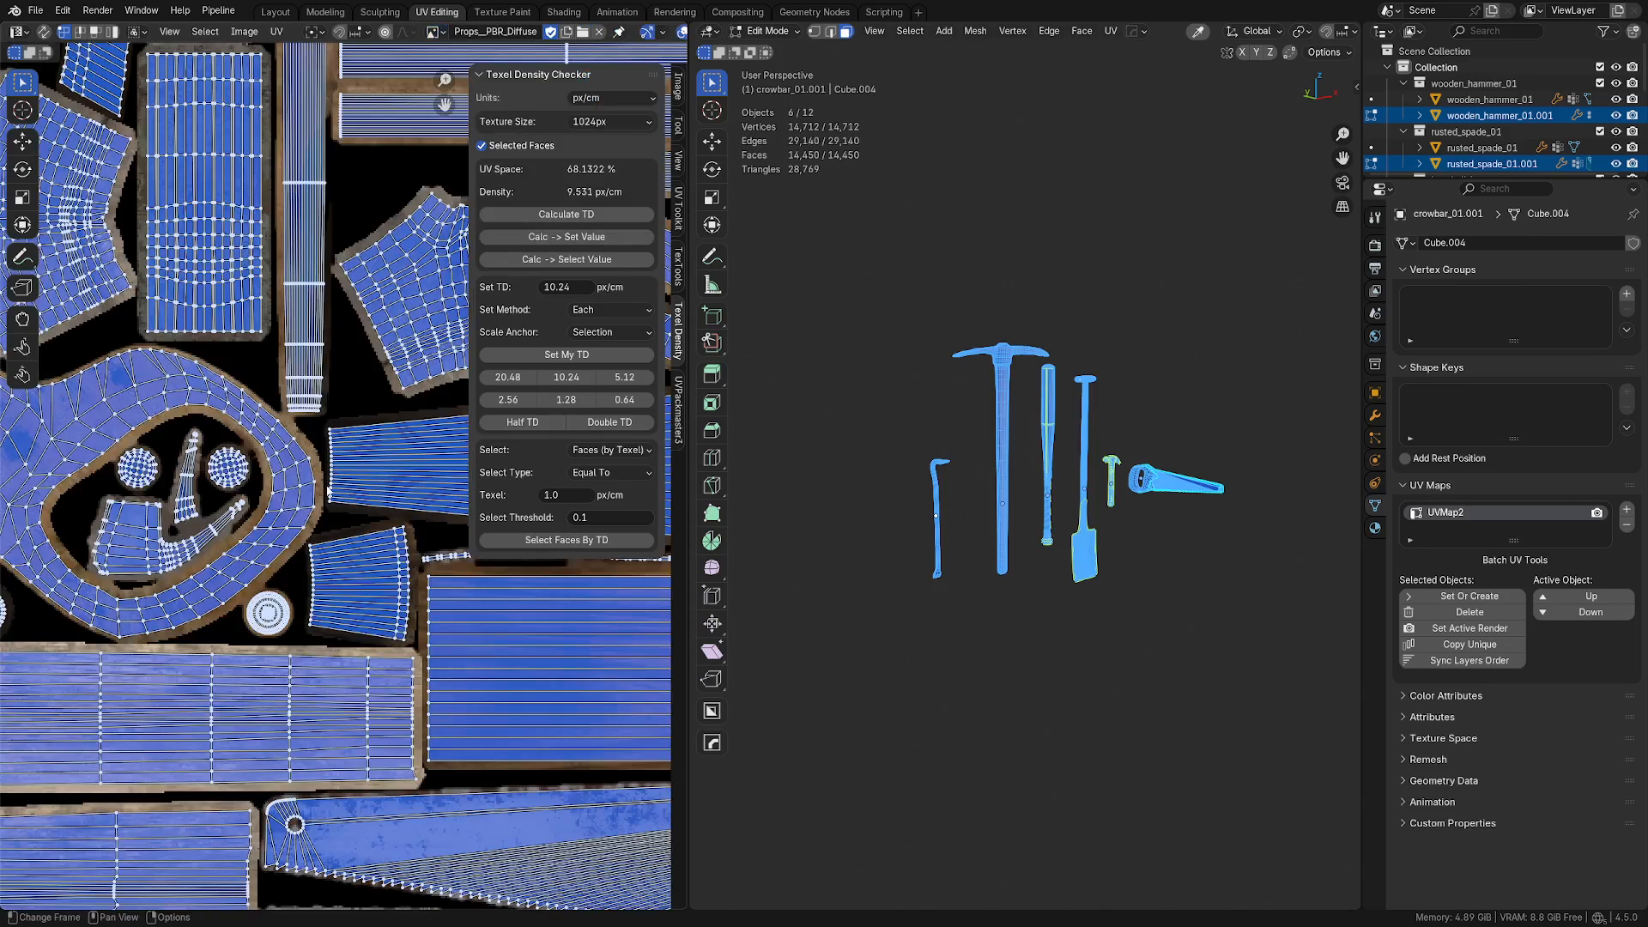
{"action": "scroll", "coordinate": [451, 127], "scroll_direction": "down", "scroll_amount": 2}
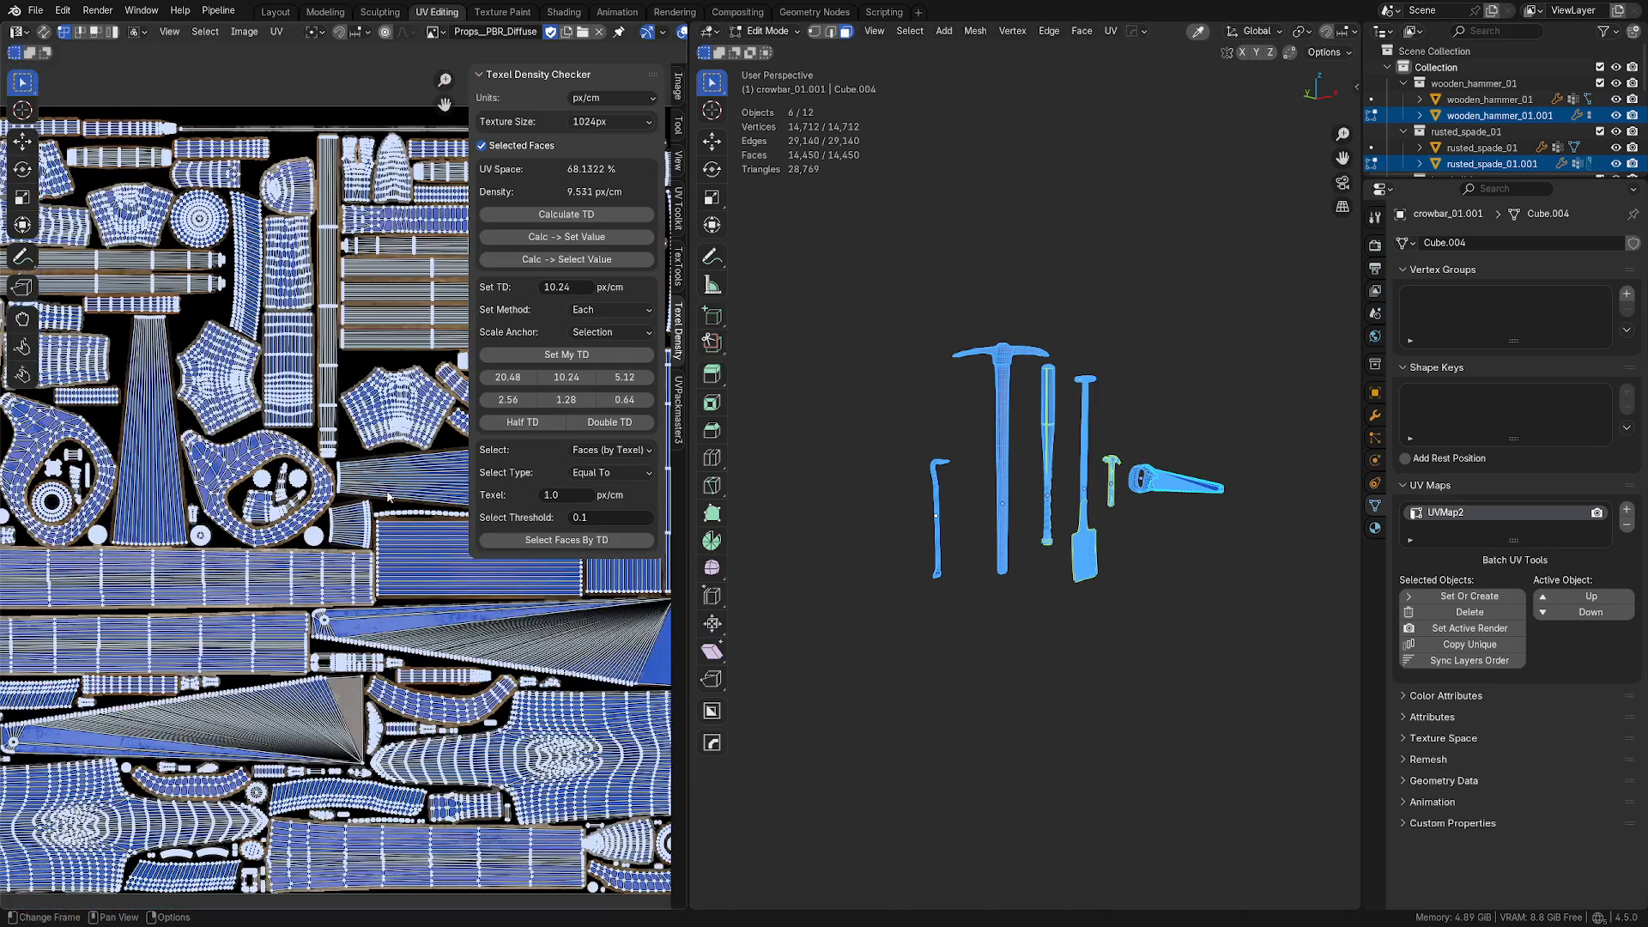
Step: Switch the UV background to the saved Props_PBR_Diffuse.png and examine how the islands line up with the baked texture
{"action": "left_click", "coordinate": [435, 33]}
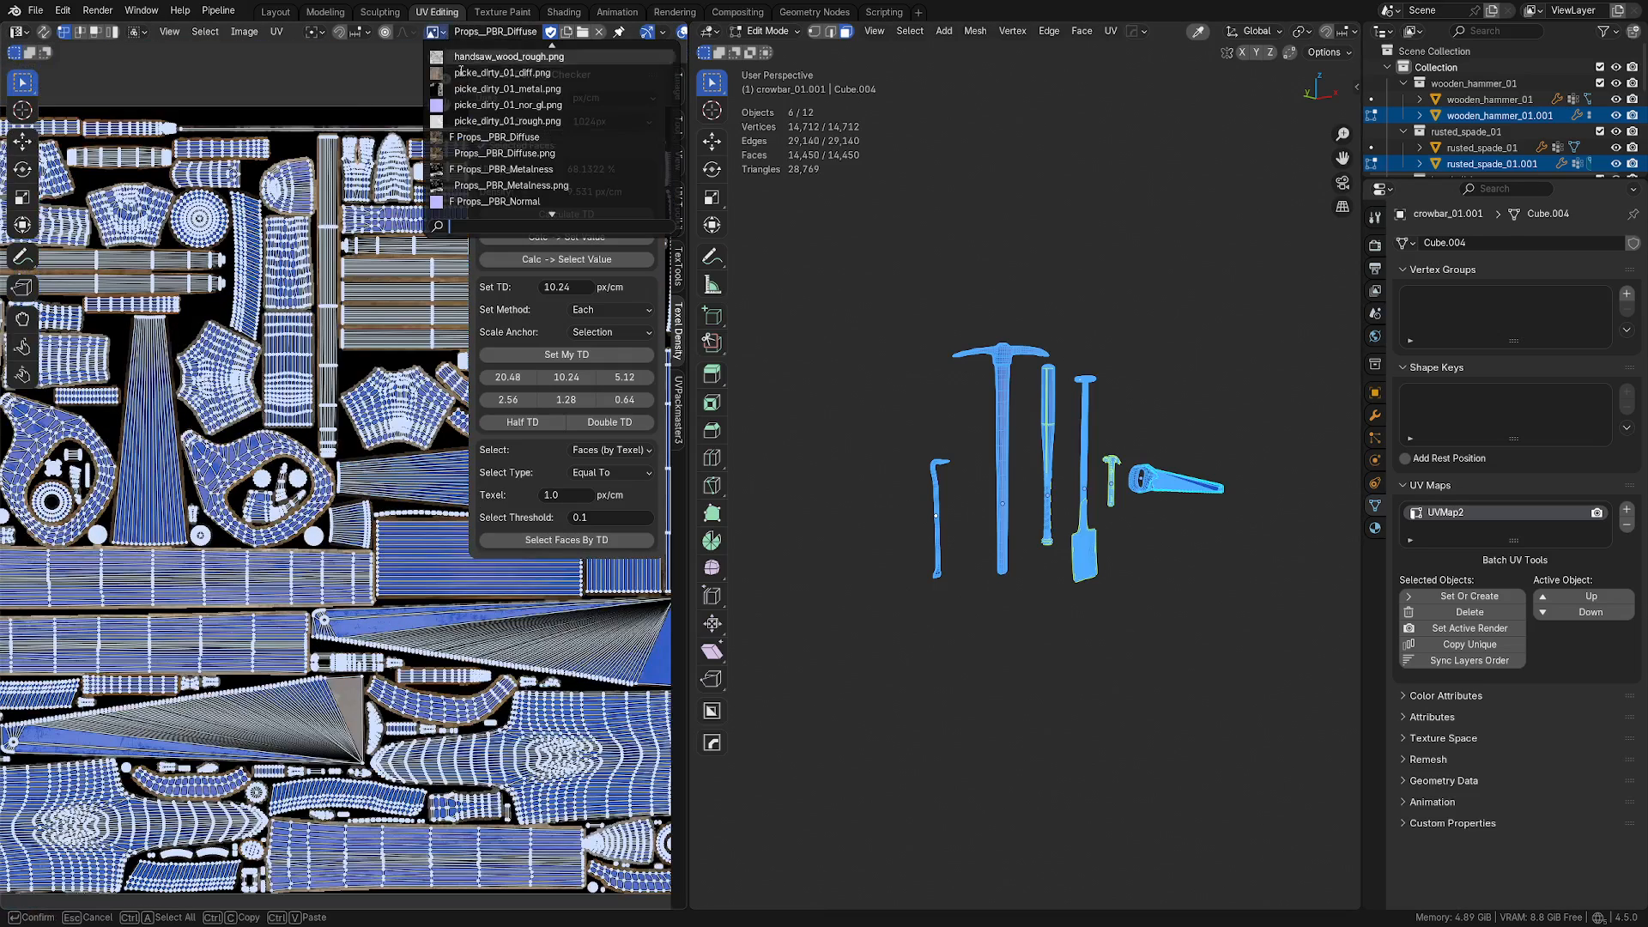
{"action": "left_click", "coordinate": [496, 153]}
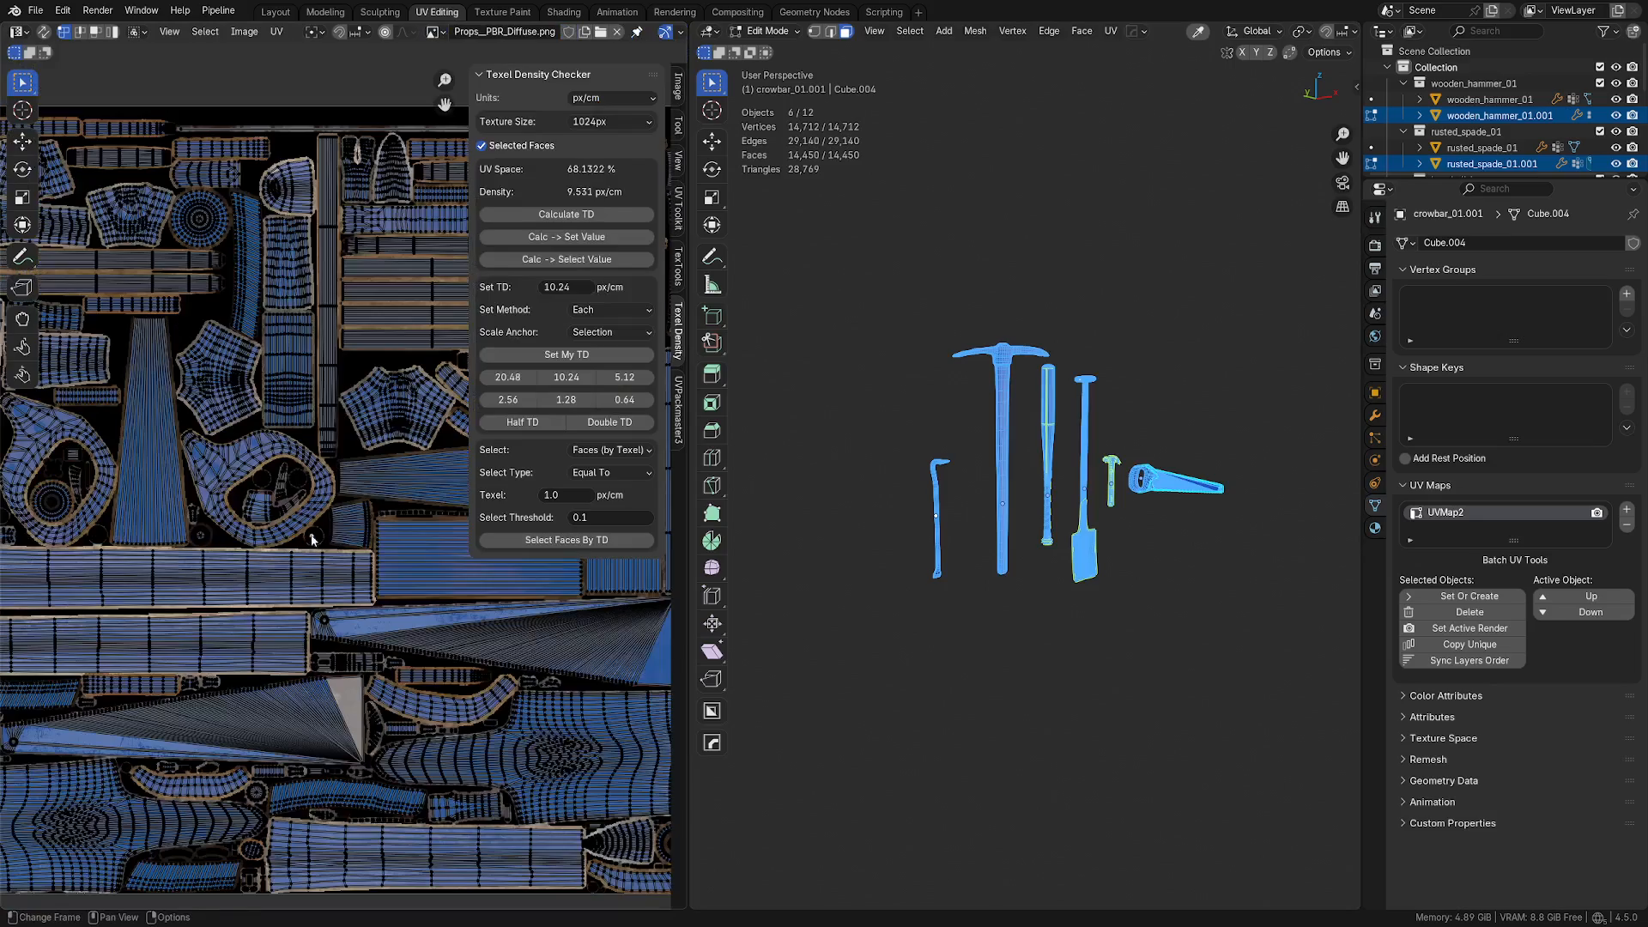
{"action": "scroll", "coordinate": [367, 552], "scroll_direction": "up", "scroll_amount": 3}
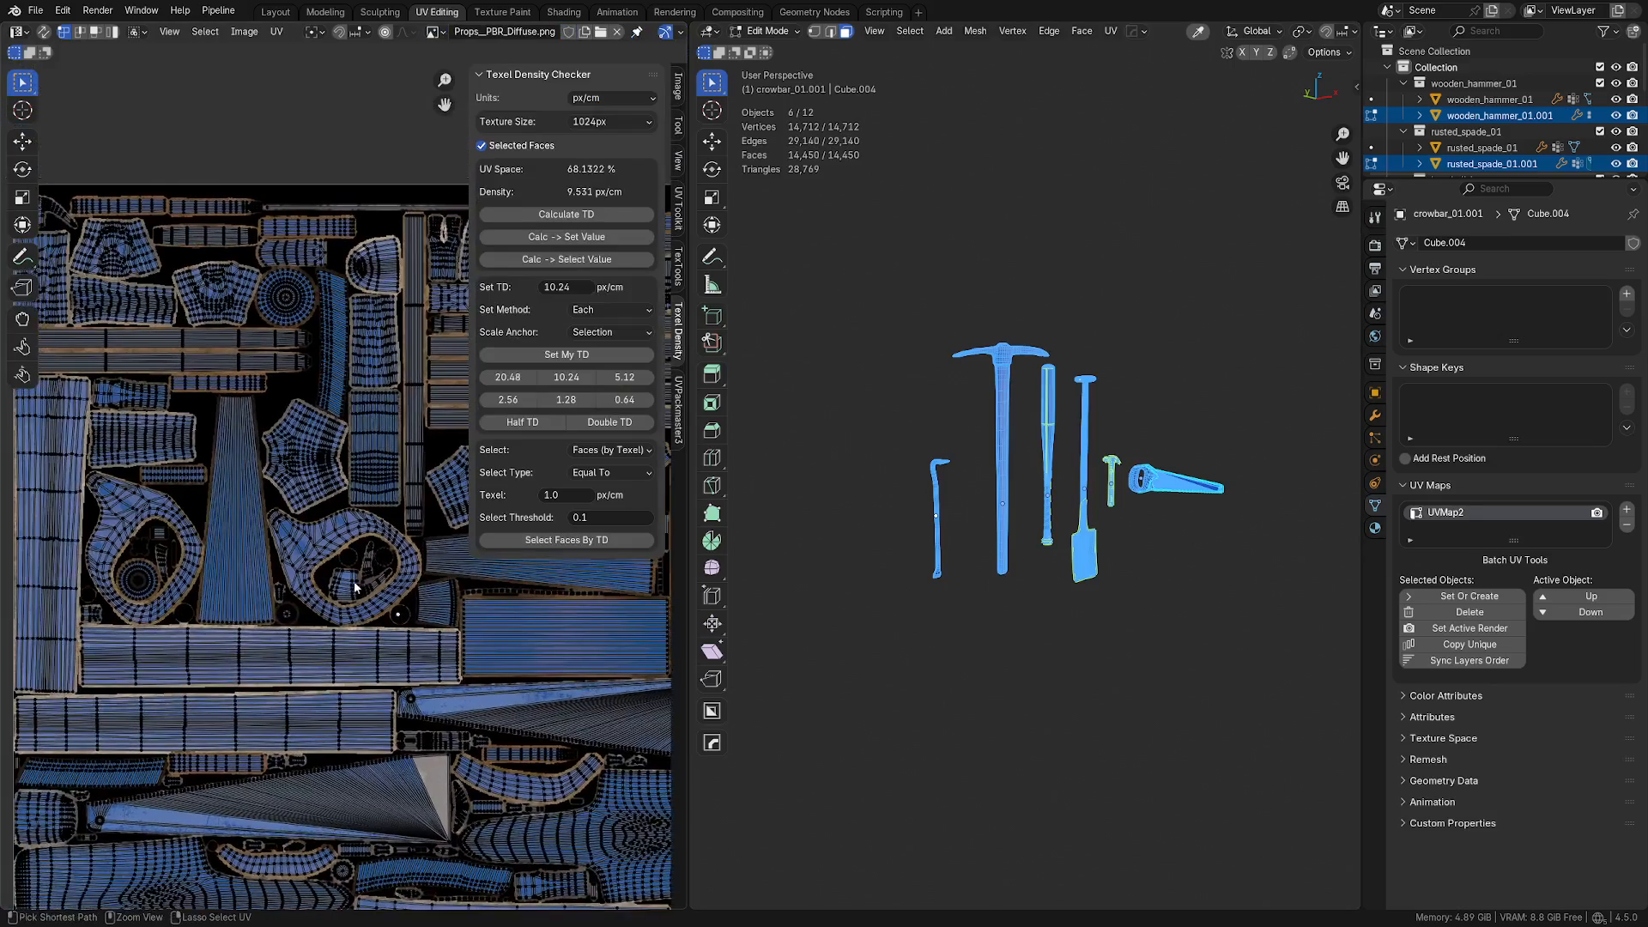
{"action": "scroll", "coordinate": [313, 547], "scroll_direction": "up", "scroll_amount": 1}
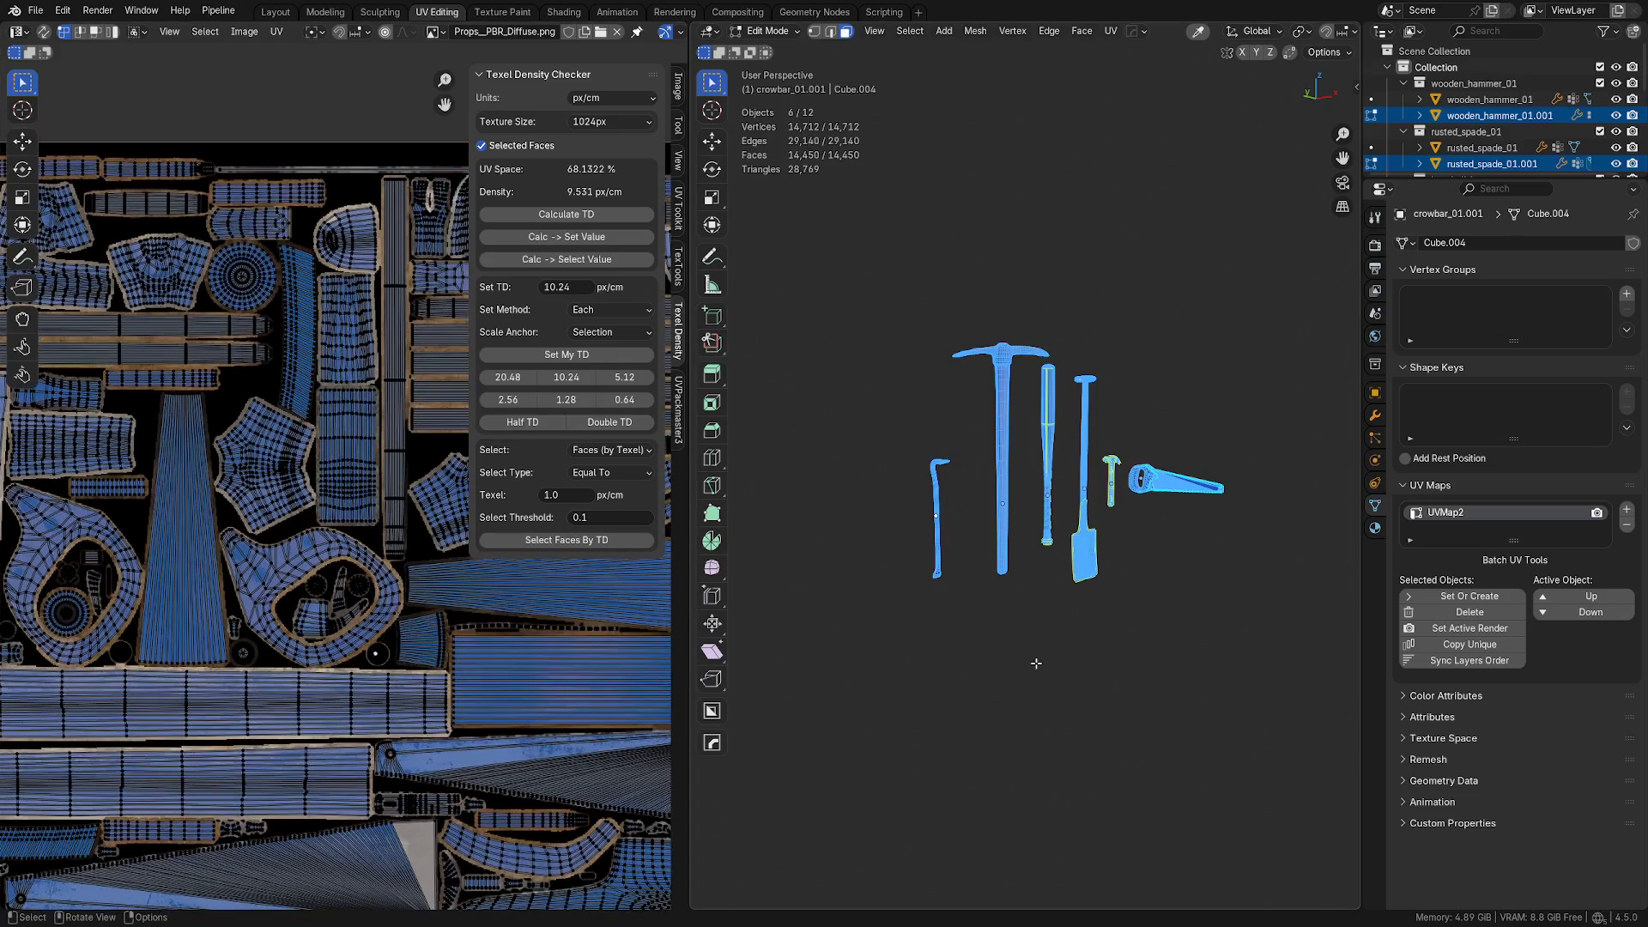
Step: Return to Object Mode, select only the pickaxe copy and expand the 3D viewport to full screen
{"action": "key", "text": "alt+a"}
{"action": "key", "text": "Tab"}
{"action": "left_click", "coordinate": [1039, 595]}
{"action": "key", "text": "alt+a"}
{"action": "left_click", "coordinate": [1004, 492], "text": "alt"}
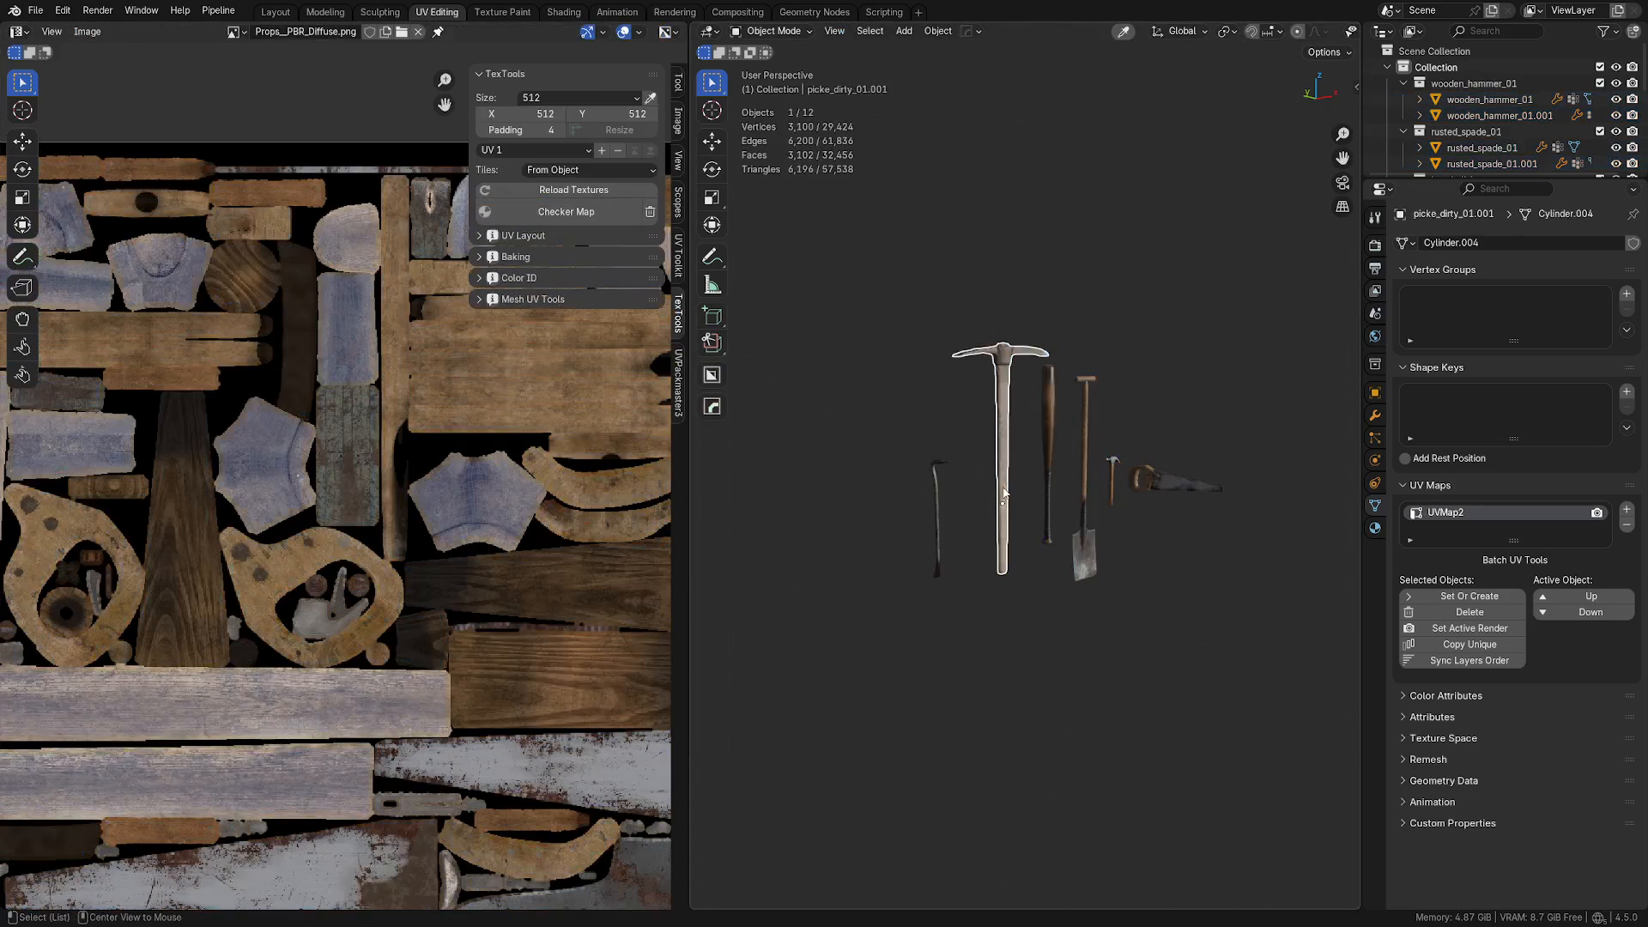
{"action": "scroll", "coordinate": [1030, 494], "scroll_direction": "up", "scroll_amount": 2}
{"action": "key", "text": "ctrl+alt+space"}
Step: Move the six baked duplicates along the X axis to stand apart beside the original tools
{"action": "middle_click_drag", "start_coordinate": [1083, 548], "coordinate": [776, 577]}
{"action": "left_click_drag", "start_coordinate": [651, 670], "coordinate": [1164, 407]}
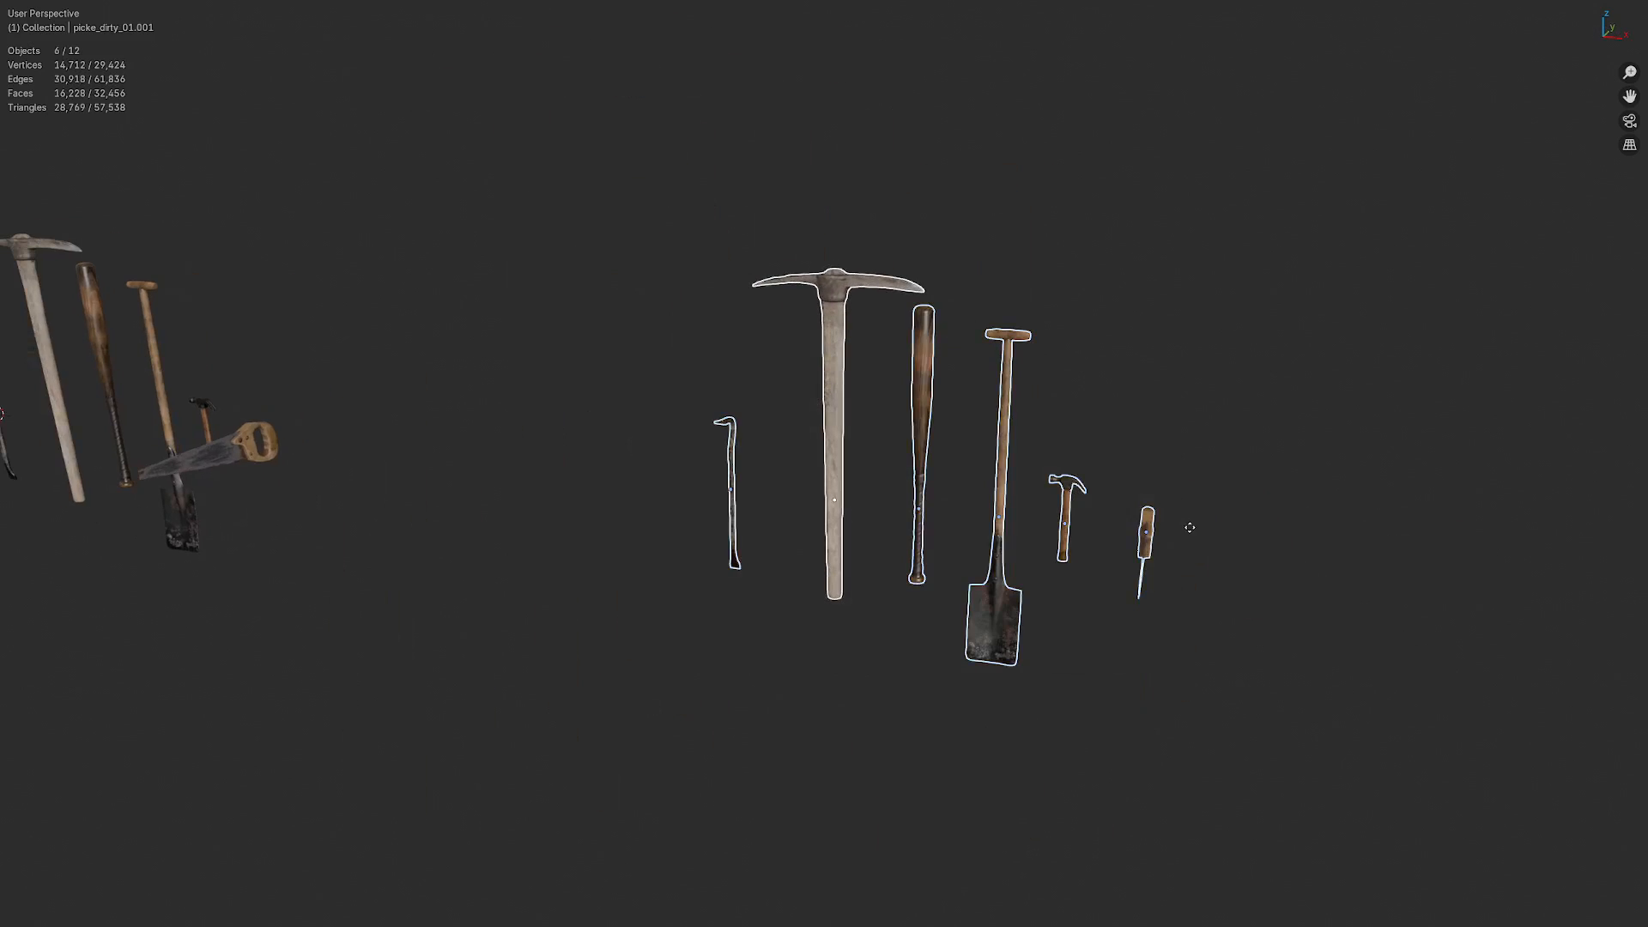
{"action": "key", "text": "x"}
{"action": "left_click", "coordinate": [724, 491]}
{"action": "middle_click_drag", "start_coordinate": [577, 528], "coordinate": [843, 528]}
{"action": "scroll", "coordinate": [842, 528], "scroll_direction": "up", "scroll_amount": 3}
{"action": "key", "text": "g"}
{"action": "key", "text": "x"}
{"action": "left_click", "coordinate": [1004, 515]}
{"action": "middle_click_drag", "start_coordinate": [640, 493], "coordinate": [829, 481], "text": "shift"}
{"action": "scroll", "coordinate": [829, 481], "scroll_direction": "down", "scroll_amount": 3}
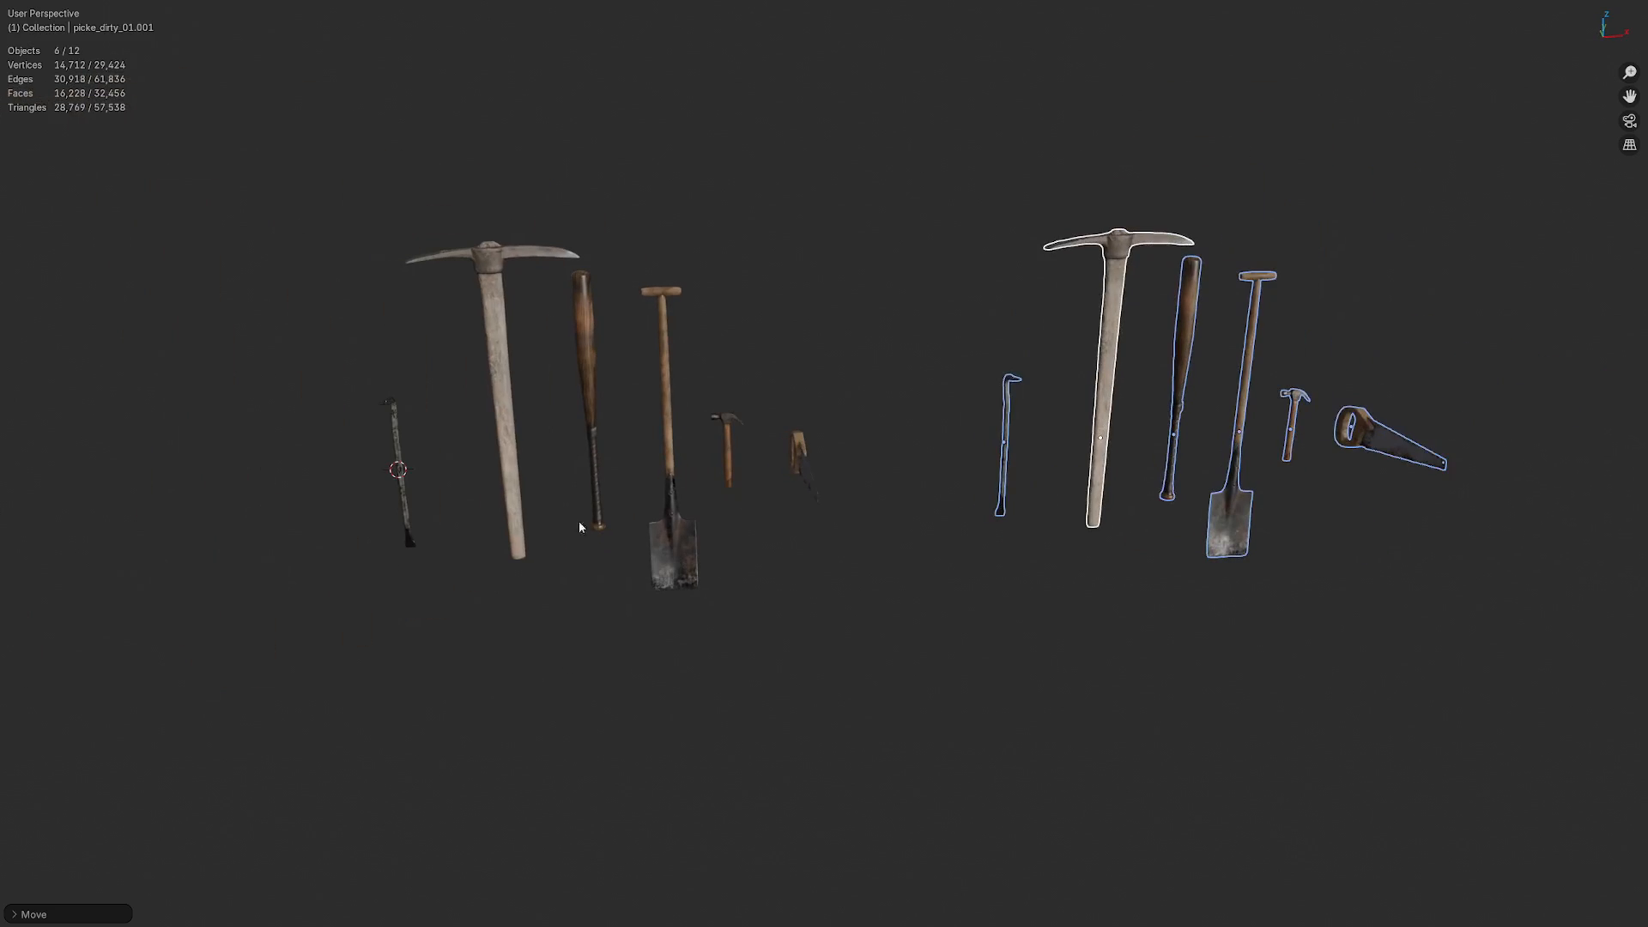
Step: Highlight the six original tools, then invert the selection to highlight the baked duplicates
{"action": "left_click_drag", "start_coordinate": [277, 644], "coordinate": [858, 345]}
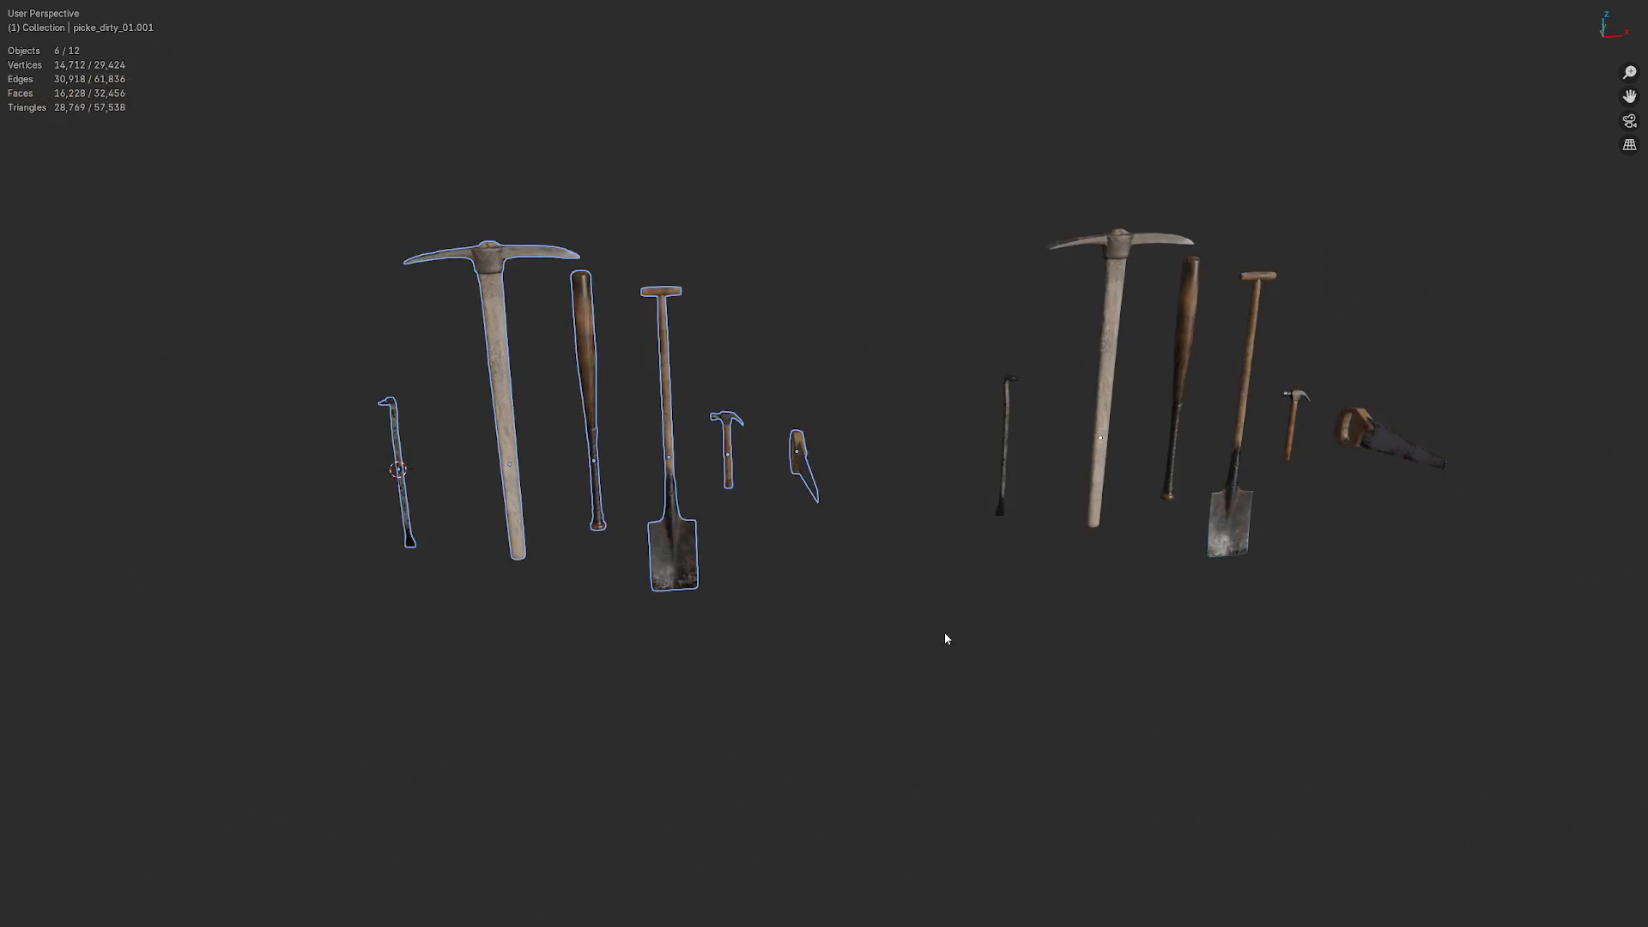
{"action": "key", "text": "ctrl+i"}
{"action": "key", "text": "g"}
{"action": "key", "text": "Escape"}
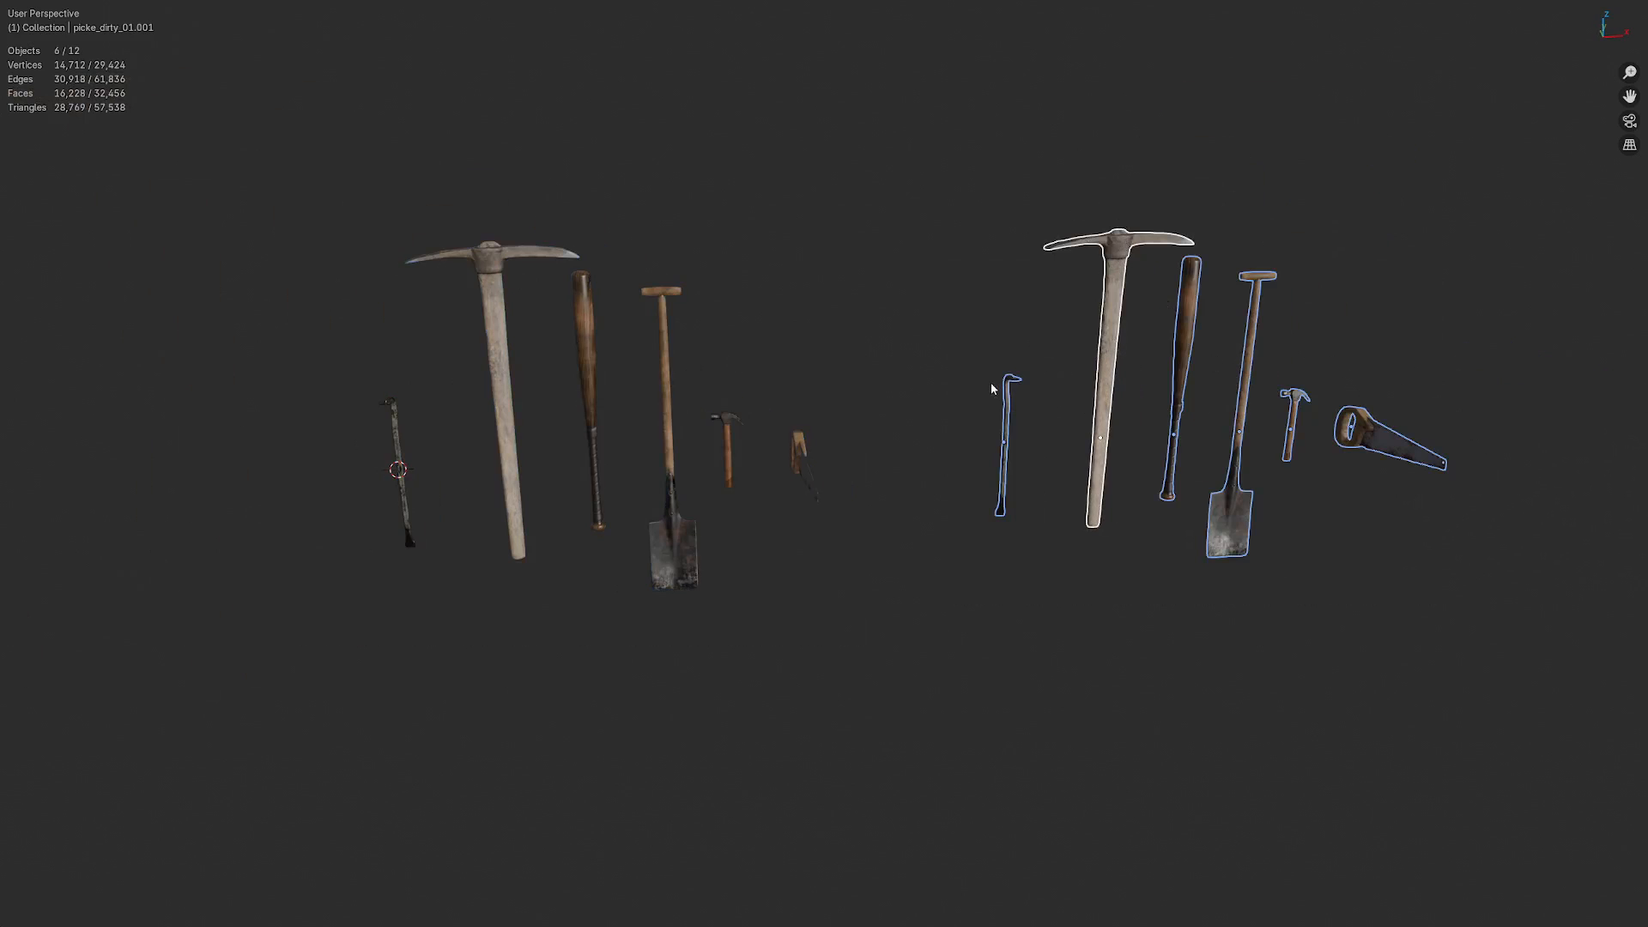
Step: Examine the original tools up close, including the wood and metal detail on the pickaxe and baseball bat
{"action": "middle_click_drag", "start_coordinate": [599, 338], "coordinate": [825, 472], "text": "shift"}
{"action": "scroll", "coordinate": [928, 548], "scroll_direction": "up", "scroll_amount": 10}
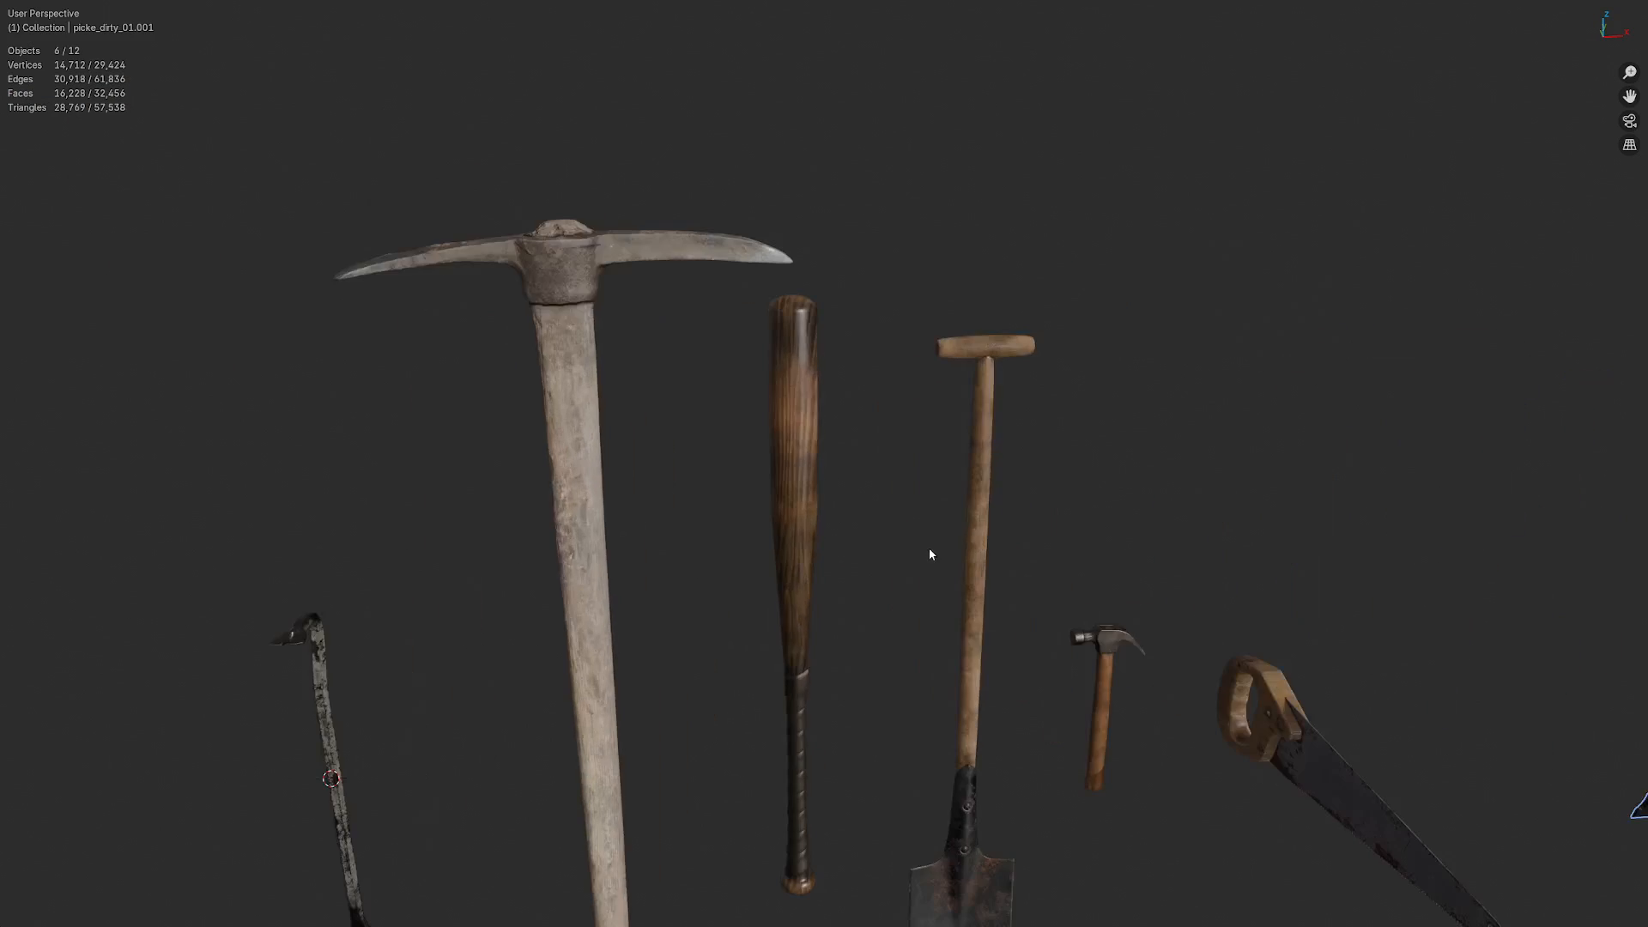
{"action": "middle_click_drag", "start_coordinate": [1022, 565], "coordinate": [510, 460]}
{"action": "scroll", "coordinate": [797, 493], "scroll_direction": "up", "scroll_amount": 9}
{"action": "scroll", "coordinate": [884, 465], "scroll_direction": "down", "scroll_amount": 15}
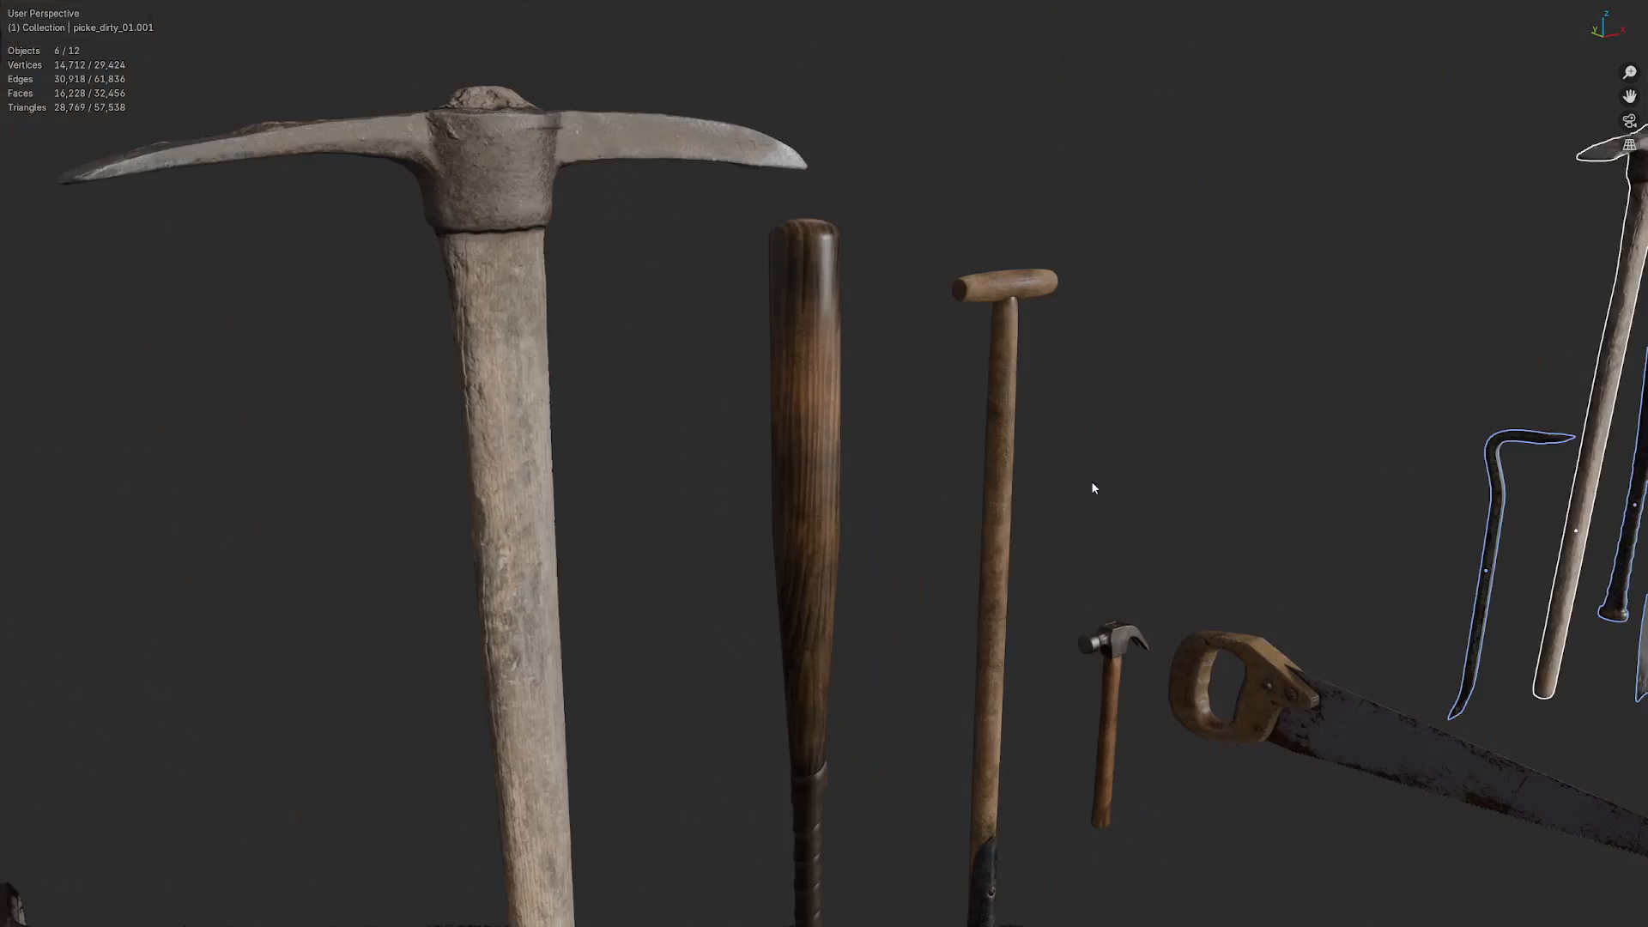
Step: Examine the baked duplicates up close, especially the bat's wood surface, and compare both tool sets side by side
{"action": "middle_click_drag", "start_coordinate": [1092, 485], "coordinate": [481, 551], "text": "shift"}
{"action": "scroll", "coordinate": [1173, 378], "scroll_direction": "up", "scroll_amount": 9}
{"action": "middle_click_drag", "start_coordinate": [1244, 419], "coordinate": [915, 433], "text": "shift"}
{"action": "scroll", "coordinate": [1034, 409], "scroll_direction": "up", "scroll_amount": 3}
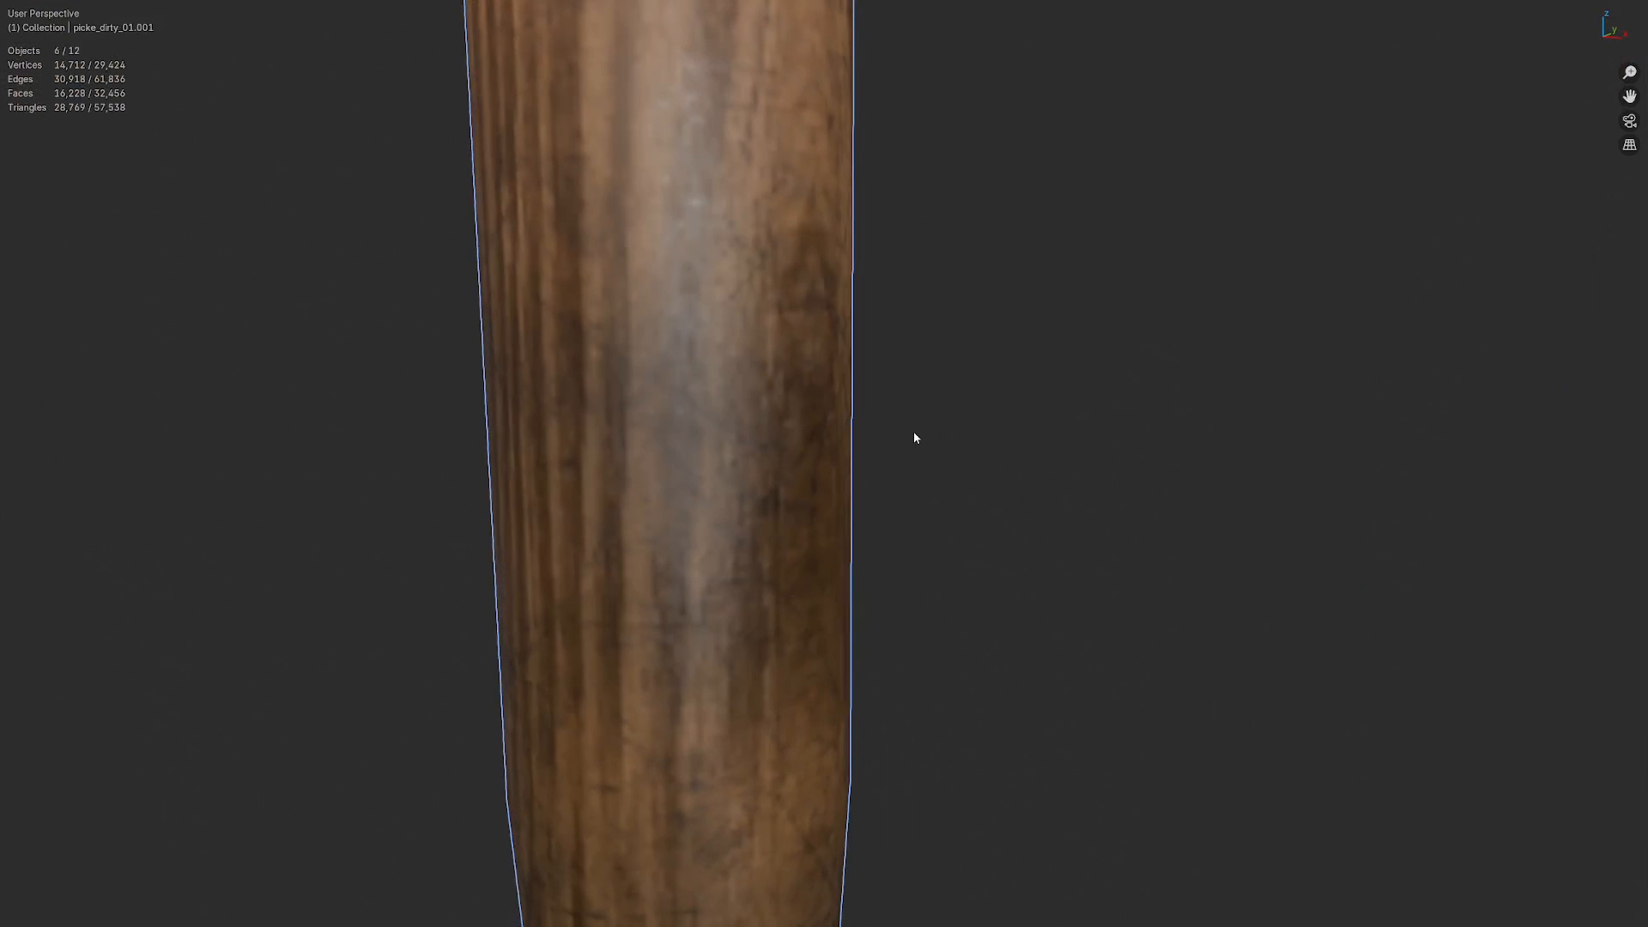
{"action": "scroll", "coordinate": [915, 433], "scroll_direction": "down", "scroll_amount": 7}
{"action": "left_click", "coordinate": [981, 477]}
{"action": "scroll", "coordinate": [974, 465], "scroll_direction": "down", "scroll_amount": 6}
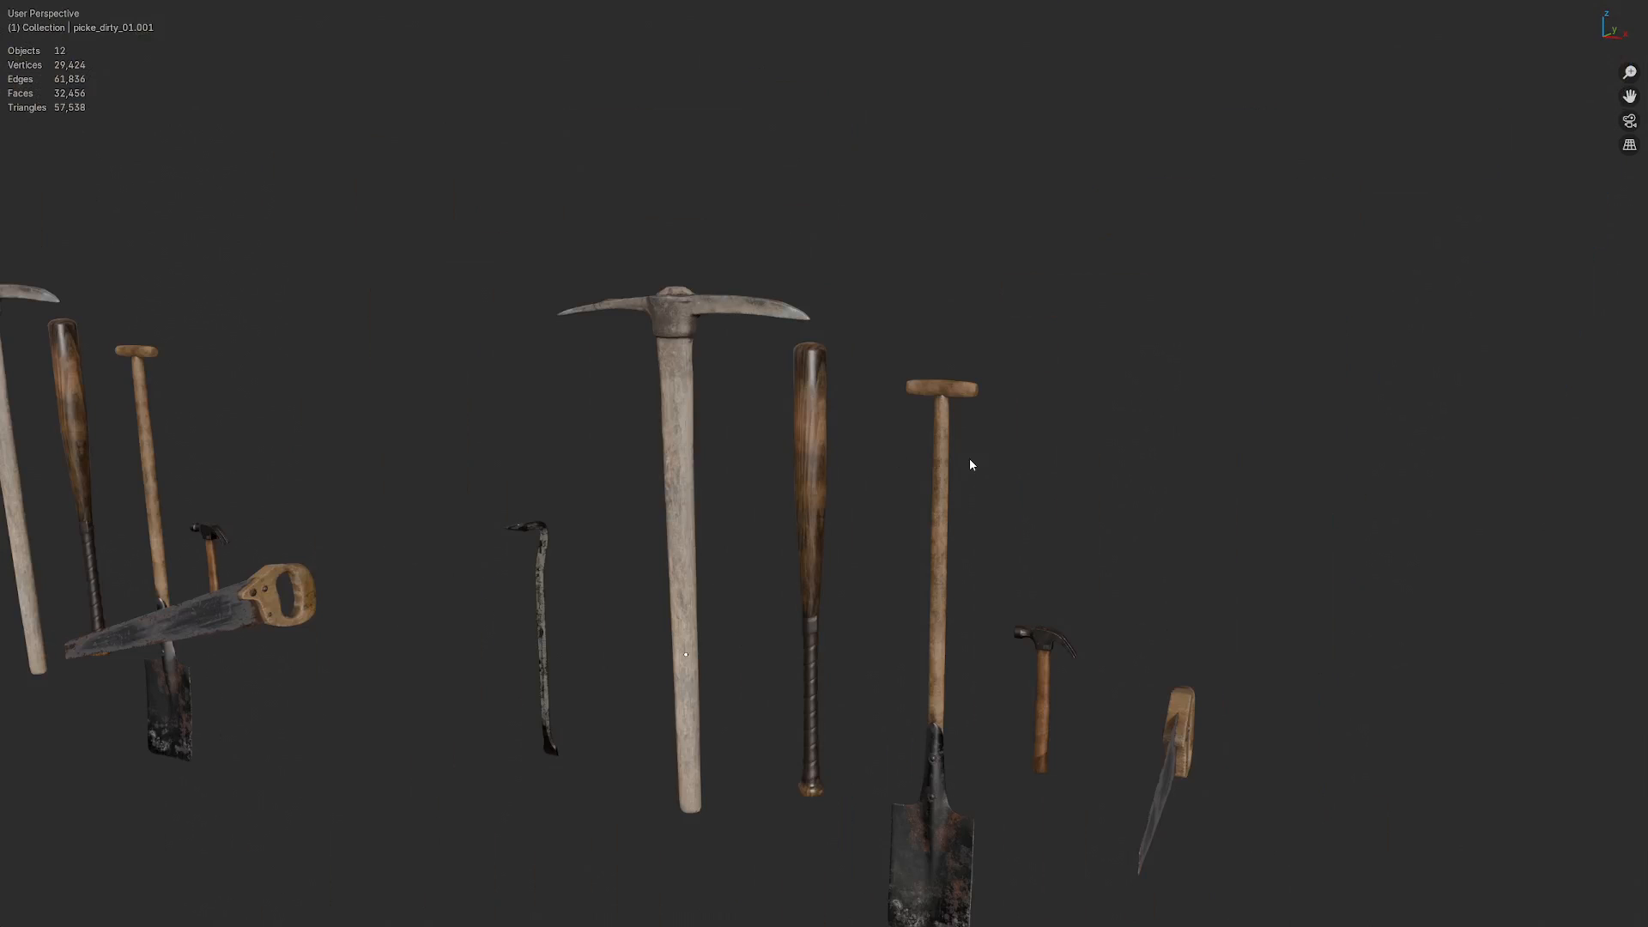
{"action": "scroll", "coordinate": [970, 464], "scroll_direction": "down", "scroll_amount": 3}
{"action": "middle_click_drag", "start_coordinate": [845, 531], "coordinate": [1068, 477]}
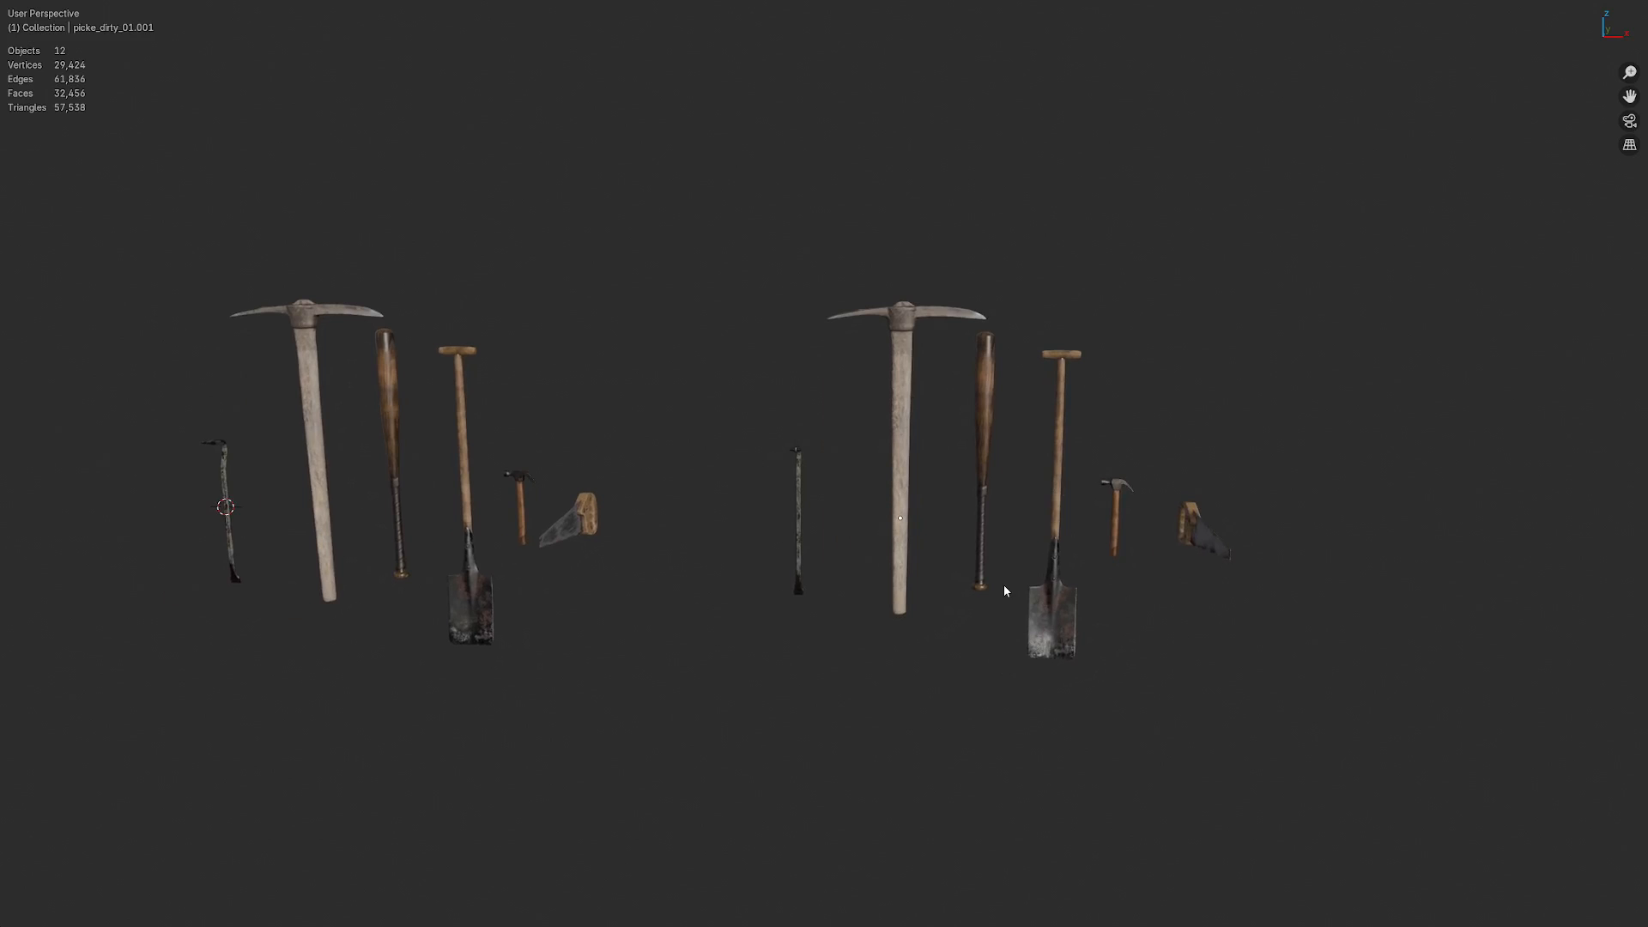
Step: Select the baked handsaw and the original handsaw in turn to compare their surfaces
{"action": "middle_click_drag", "start_coordinate": [817, 676], "coordinate": [936, 533]}
{"action": "left_click", "coordinate": [843, 507]}
{"action": "left_click", "coordinate": [935, 530]}
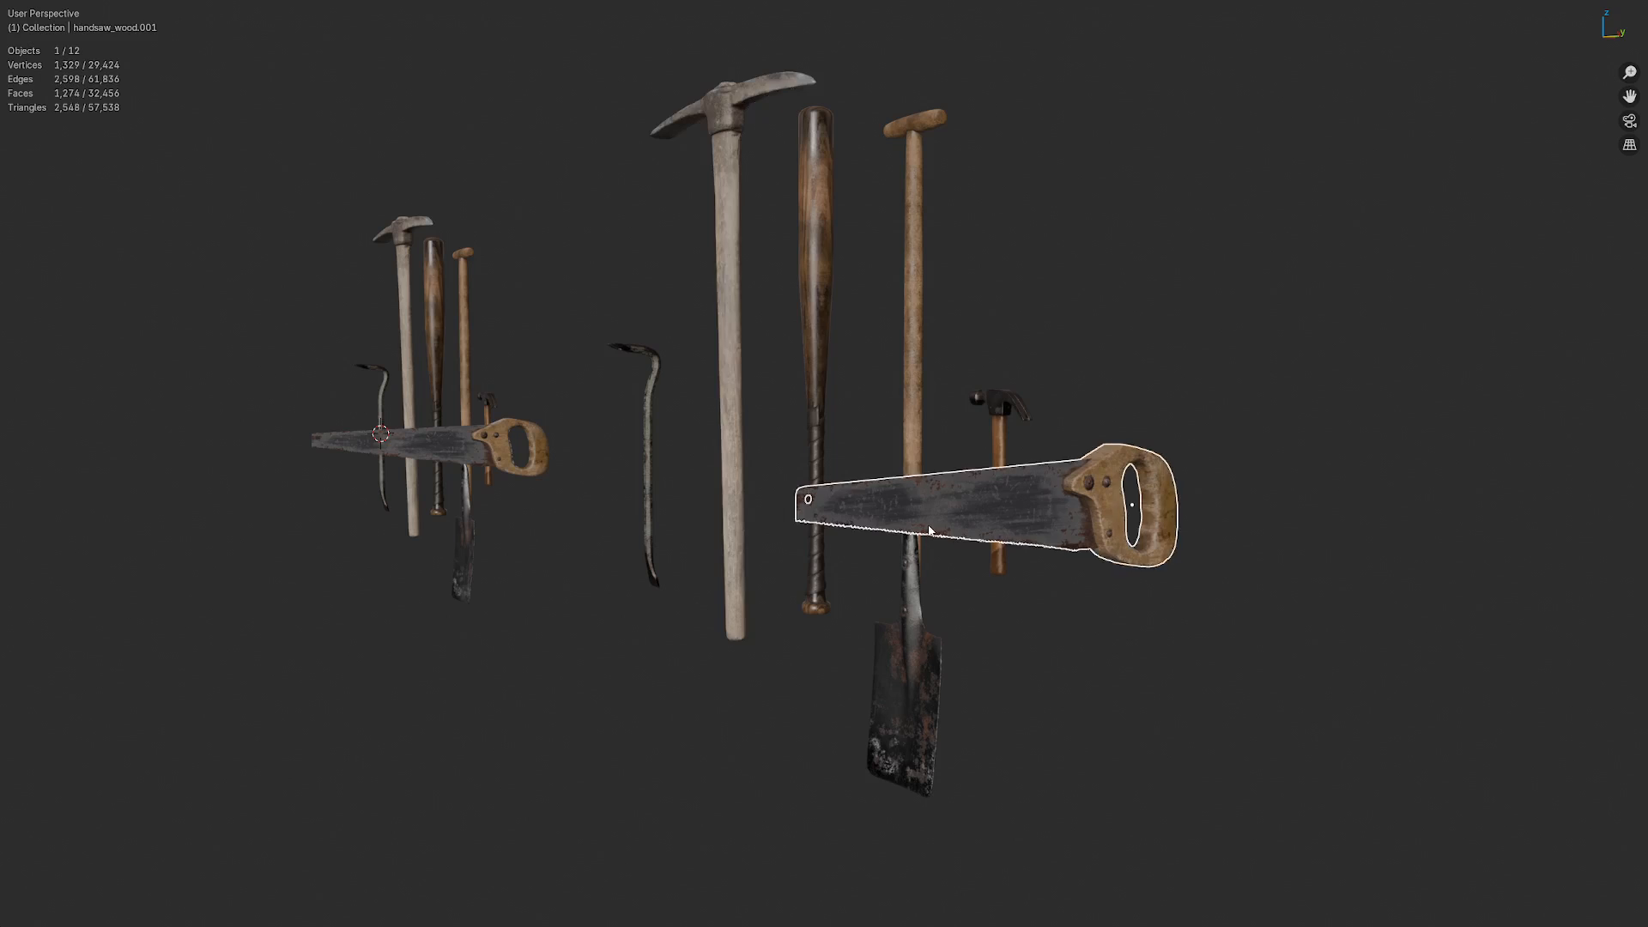
{"action": "left_click", "coordinate": [462, 434]}
{"action": "middle_click_drag", "start_coordinate": [462, 435], "coordinate": [858, 507]}
{"action": "scroll", "coordinate": [743, 503], "scroll_direction": "up", "scroll_amount": 4}
Step: Compare the baked and original crowbars' heads and worn metal surfaces at close range
{"action": "middle_click_drag", "start_coordinate": [744, 503], "coordinate": [862, 509]}
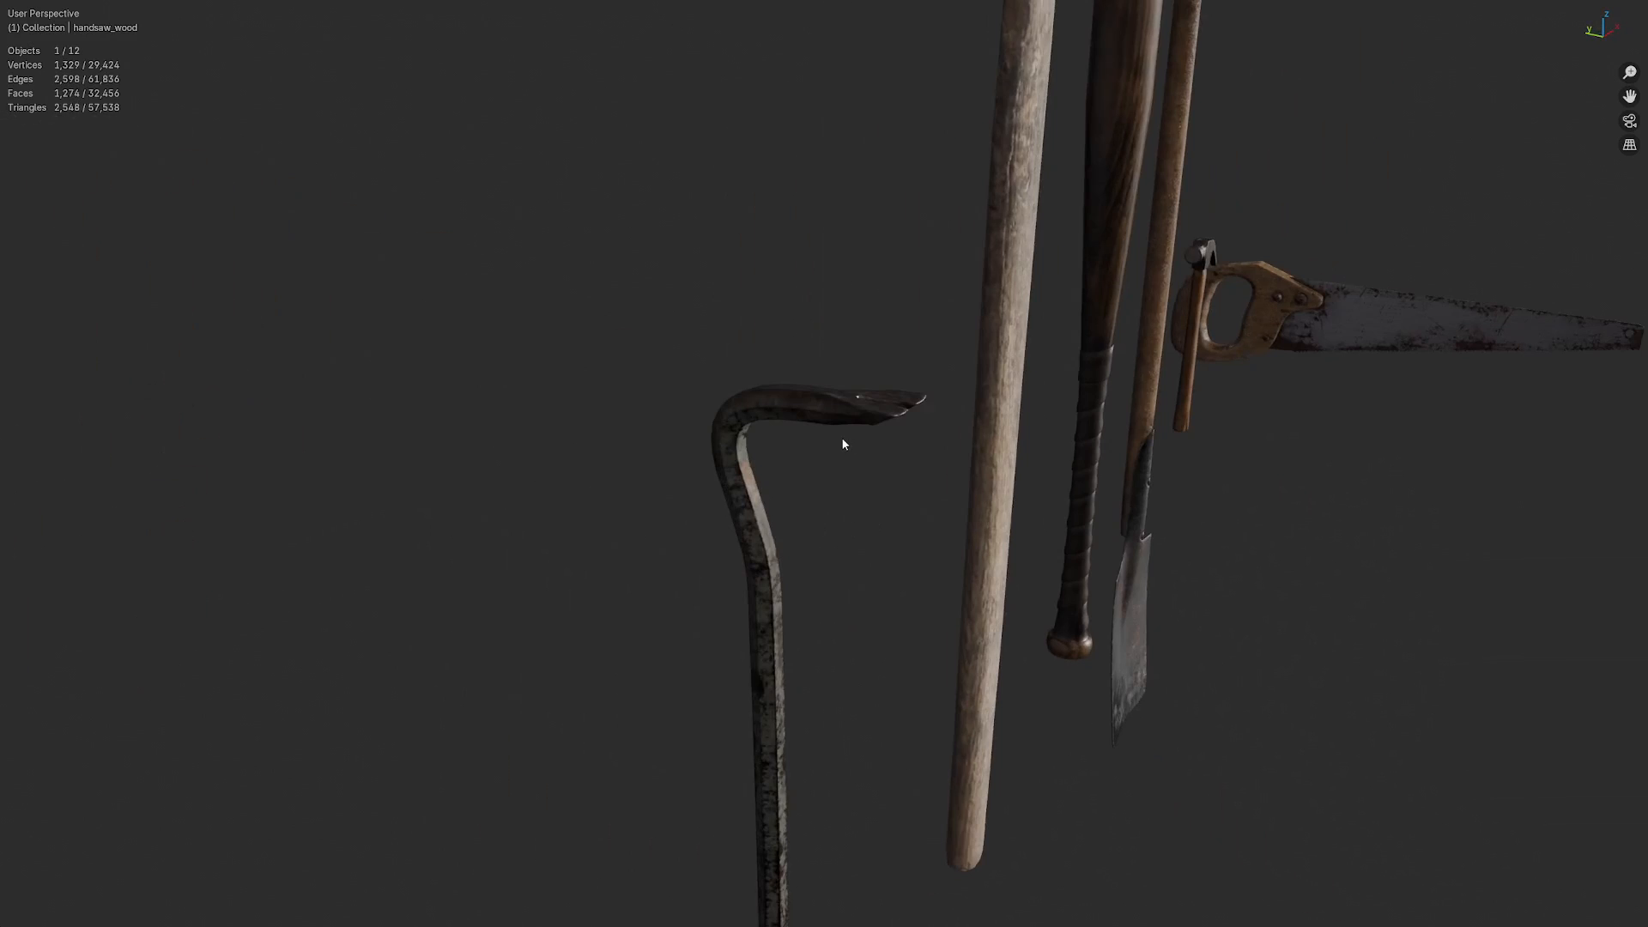
{"action": "scroll", "coordinate": [841, 440], "scroll_direction": "up", "scroll_amount": 3}
{"action": "scroll", "coordinate": [652, 639], "scroll_direction": "down", "scroll_amount": 5}
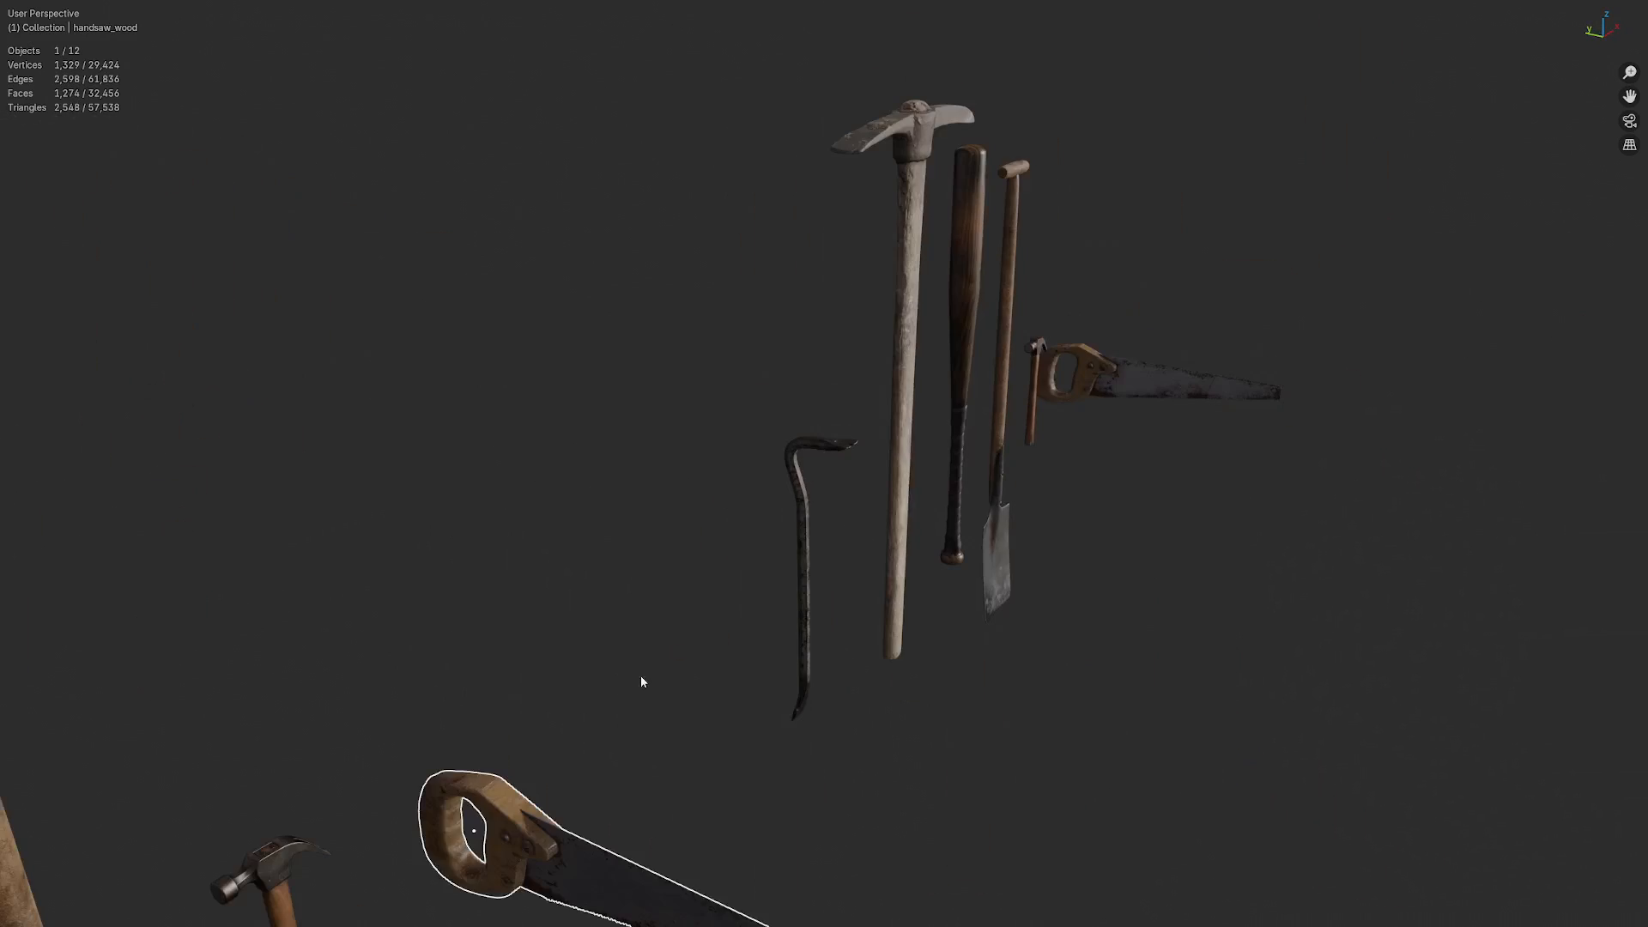
{"action": "middle_click_drag", "start_coordinate": [641, 678], "coordinate": [676, 386]}
{"action": "scroll", "coordinate": [707, 467], "scroll_direction": "up", "scroll_amount": 3}
{"action": "scroll", "coordinate": [759, 473], "scroll_direction": "down", "scroll_amount": 2}
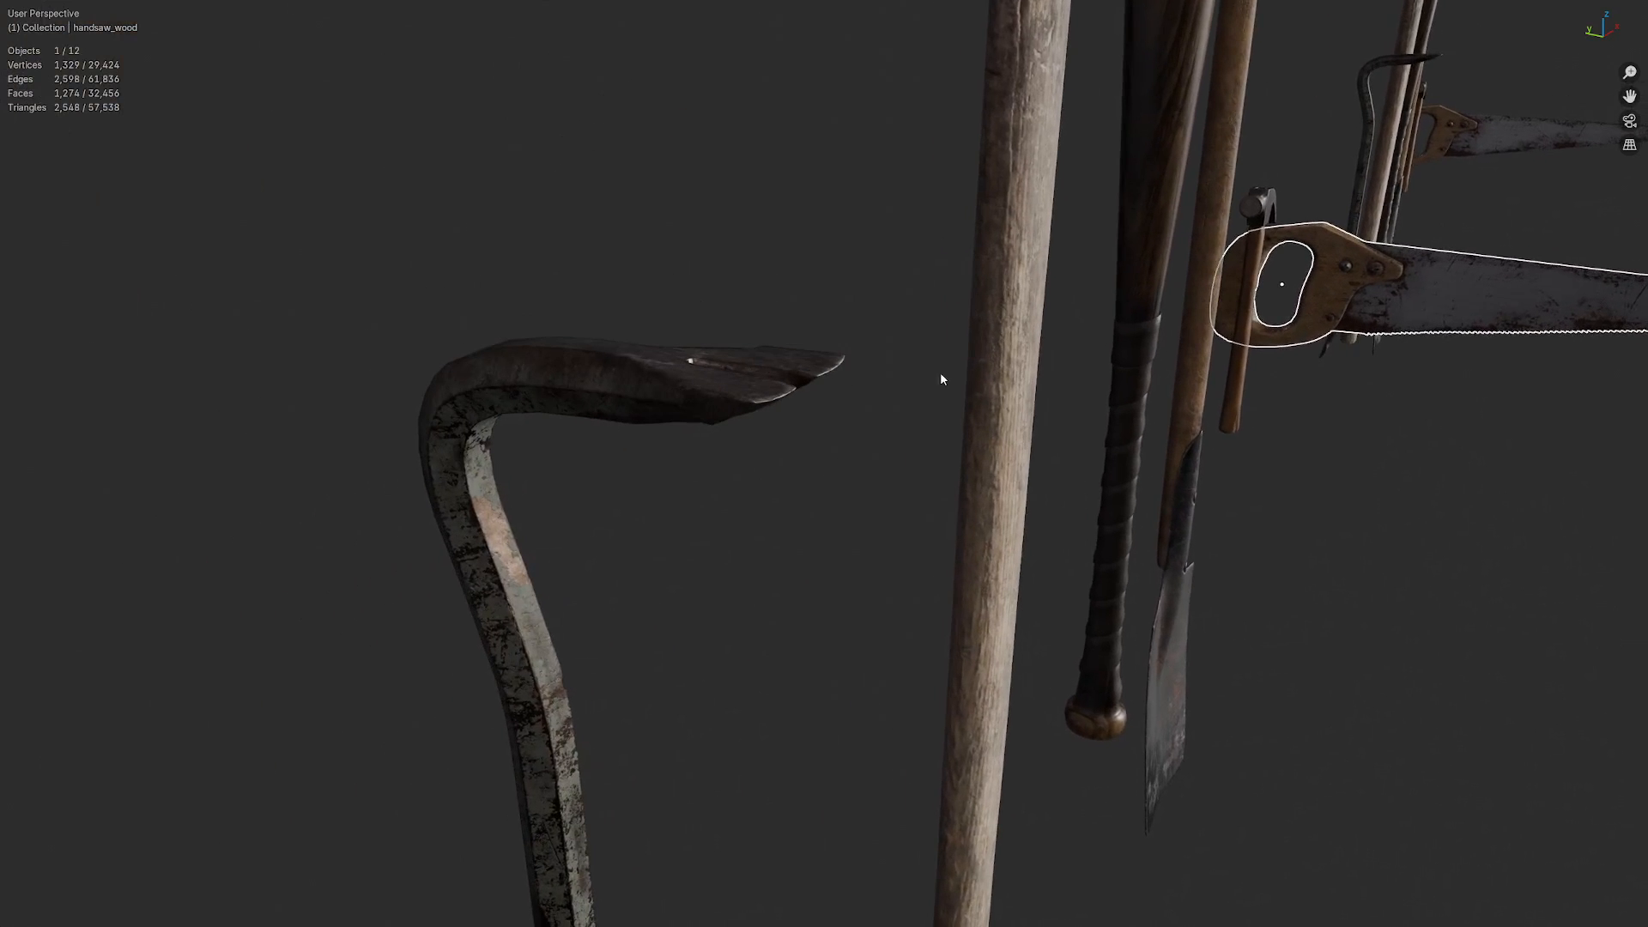
Step: Select the baked crowbar and inspect it alongside the other duplicated tools
{"action": "scroll", "coordinate": [942, 373], "scroll_direction": "down", "scroll_amount": 5}
{"action": "middle_click_drag", "start_coordinate": [1062, 374], "coordinate": [898, 421]}
{"action": "left_click", "coordinate": [867, 359]}
{"action": "scroll", "coordinate": [898, 421], "scroll_direction": "up", "scroll_amount": 5}
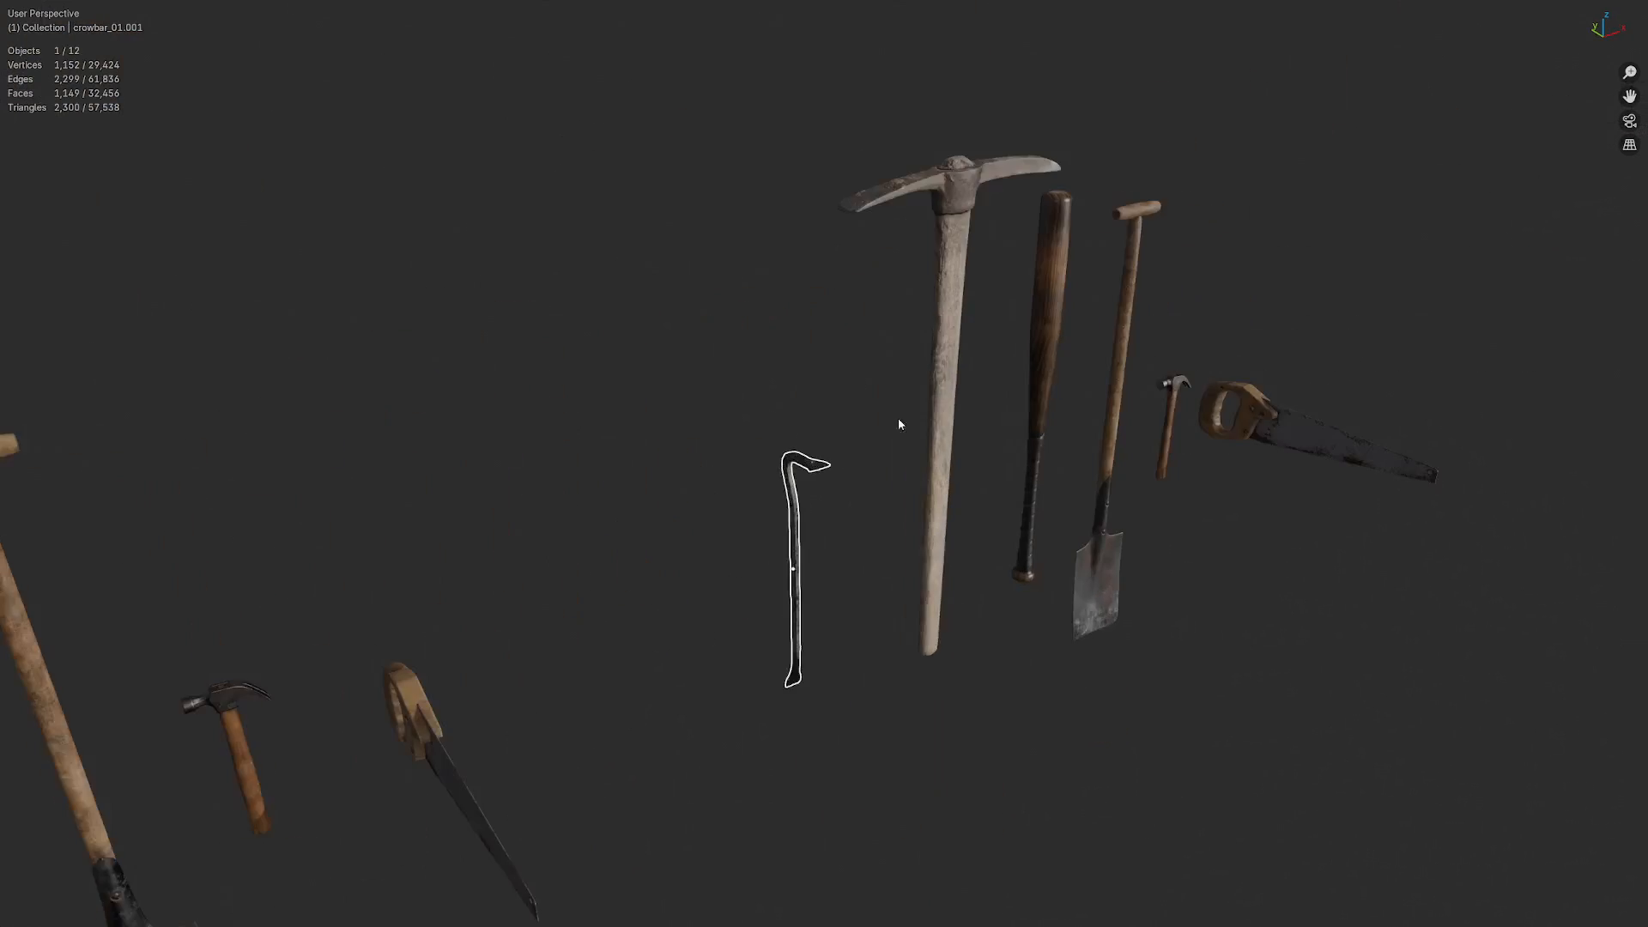
{"action": "middle_click_drag", "start_coordinate": [907, 486], "coordinate": [810, 453]}
{"action": "scroll", "coordinate": [865, 457], "scroll_direction": "down", "scroll_amount": 3}
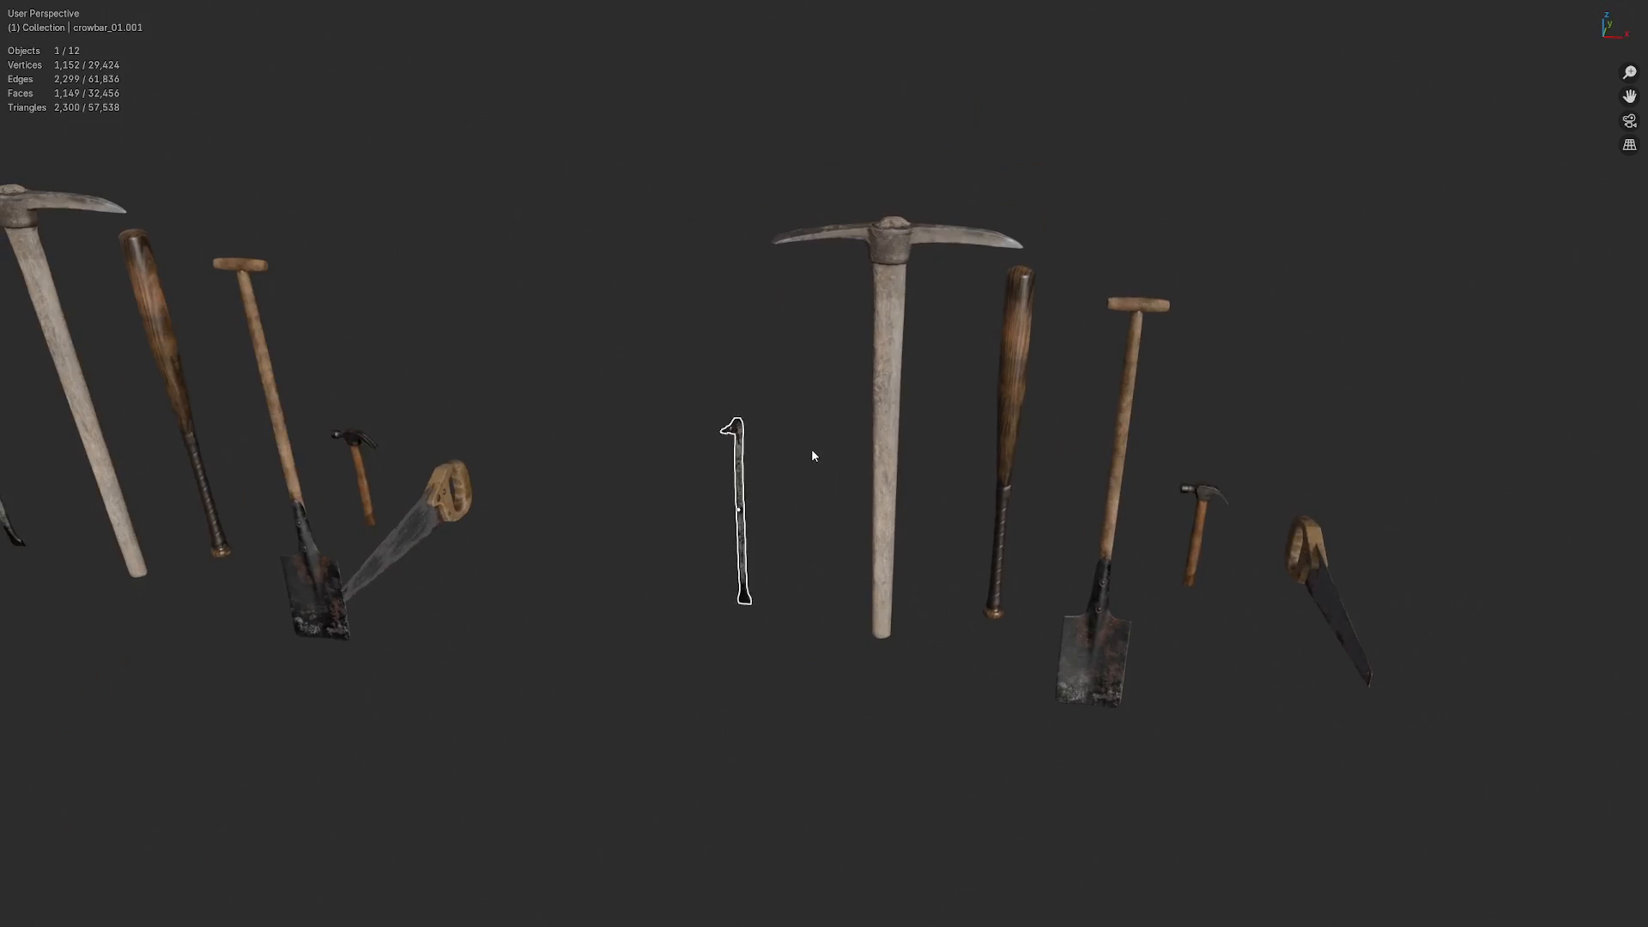
Step: Highlight the original set and the baked set in turn, then clear the selection and compare both groups
{"action": "scroll", "coordinate": [813, 456], "scroll_direction": "down", "scroll_amount": 3}
{"action": "left_click_drag", "start_coordinate": [188, 611], "coordinate": [559, 347]}
{"action": "left_click_drag", "start_coordinate": [680, 620], "coordinate": [1458, 304]}
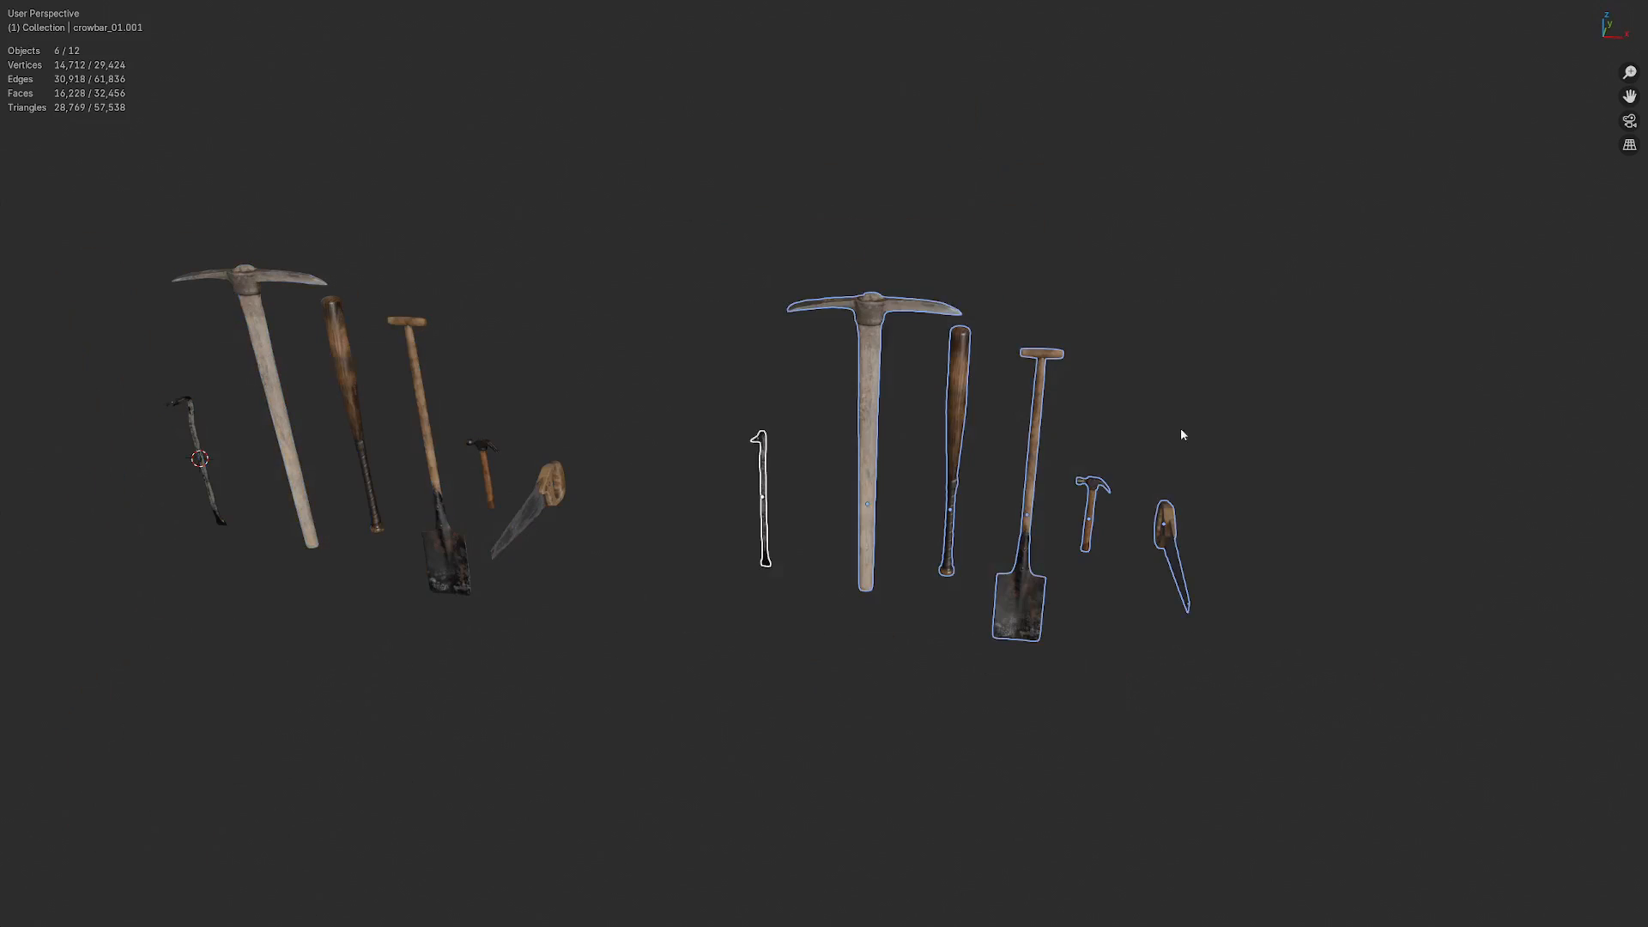
{"action": "left_click", "coordinate": [842, 620]}
{"action": "scroll", "coordinate": [859, 600], "scroll_direction": "up", "scroll_amount": 5}
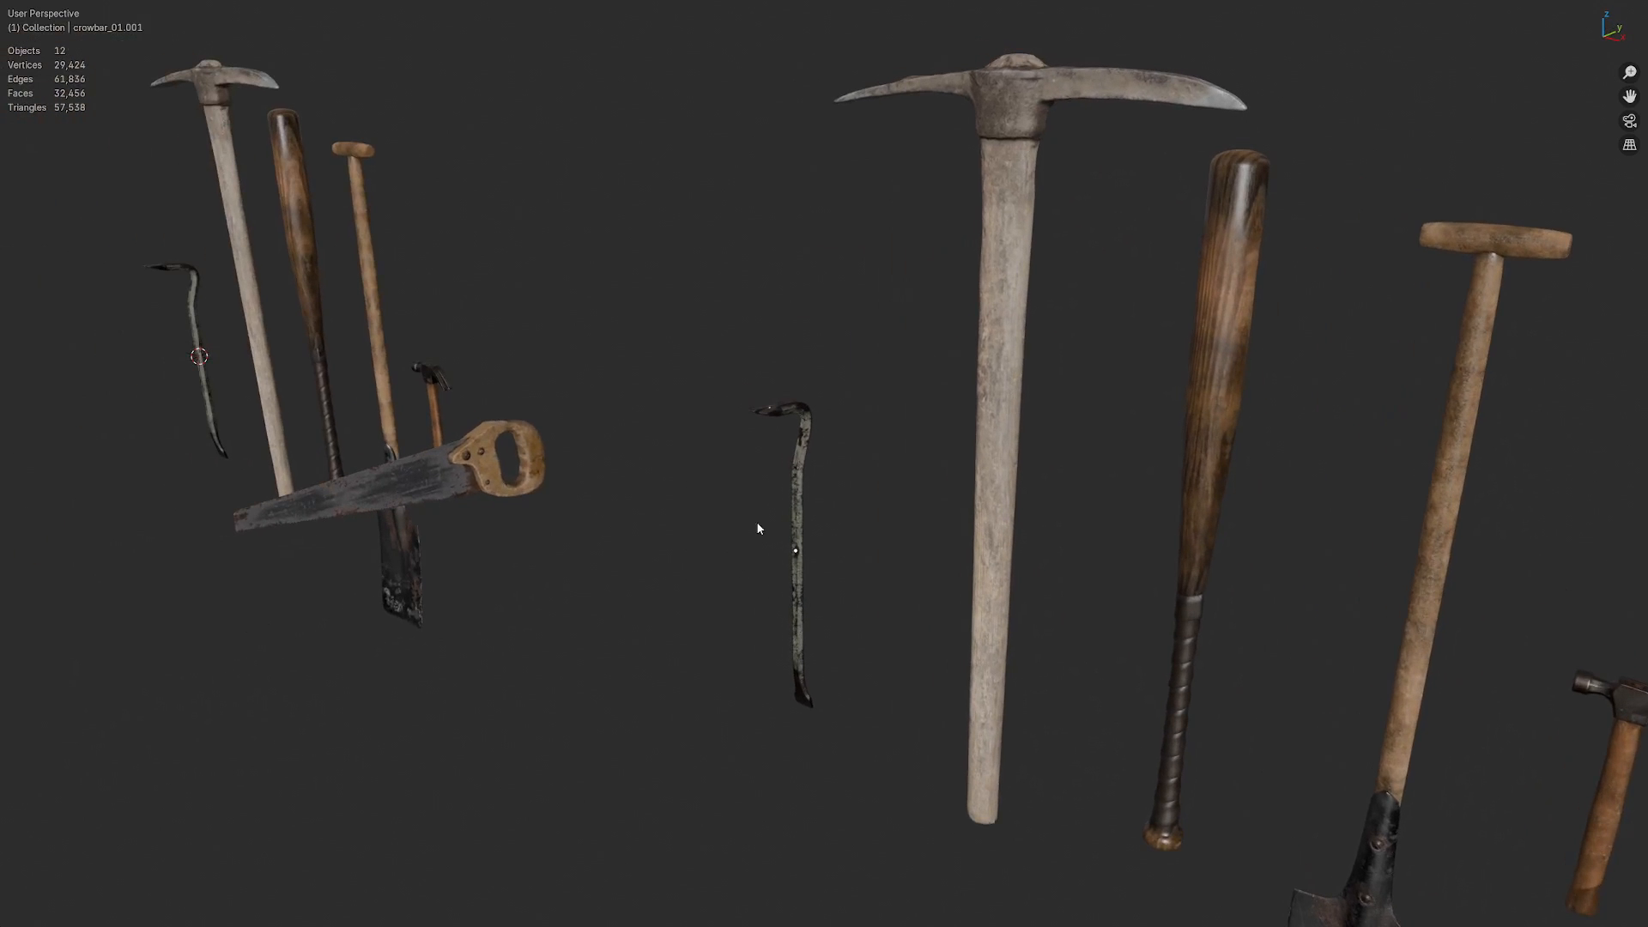
{"action": "scroll", "coordinate": [765, 515], "scroll_direction": "down", "scroll_amount": 3}
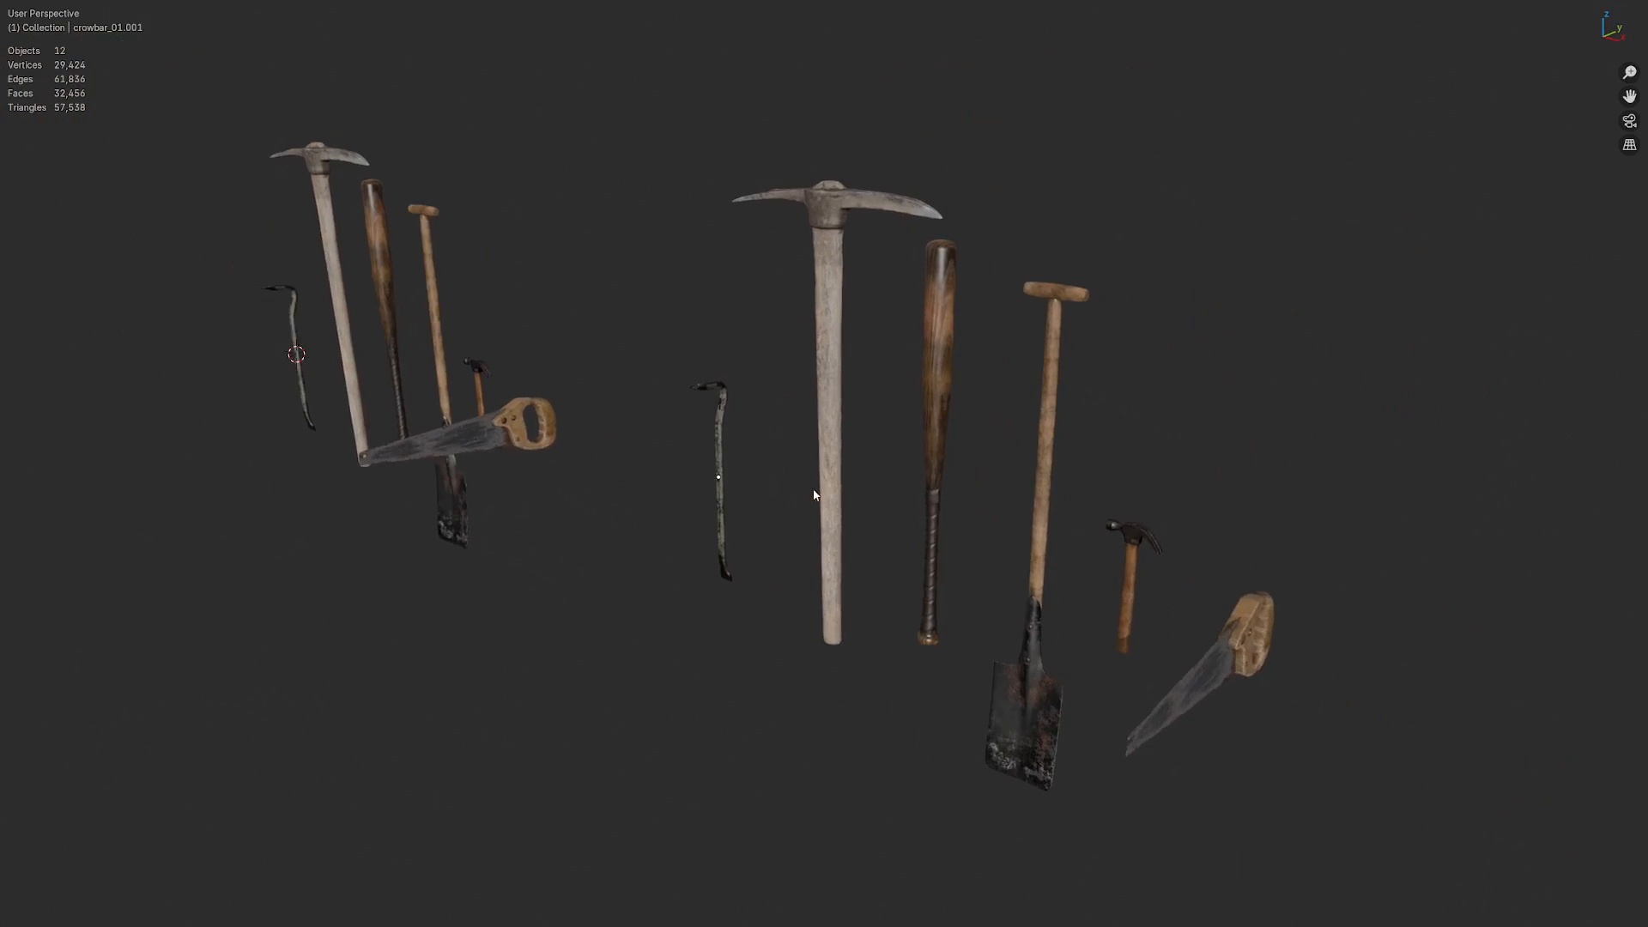
Step: Single out the baked baseball bat and the original handsaw for a final comparison of the two sets
{"action": "middle_click_drag", "start_coordinate": [855, 491], "coordinate": [830, 486], "text": "shift"}
{"action": "scroll", "coordinate": [906, 528], "scroll_direction": "up", "scroll_amount": 1}
{"action": "middle_click_drag", "start_coordinate": [964, 521], "coordinate": [917, 511], "text": "shift"}
{"action": "left_click", "coordinate": [874, 461]}
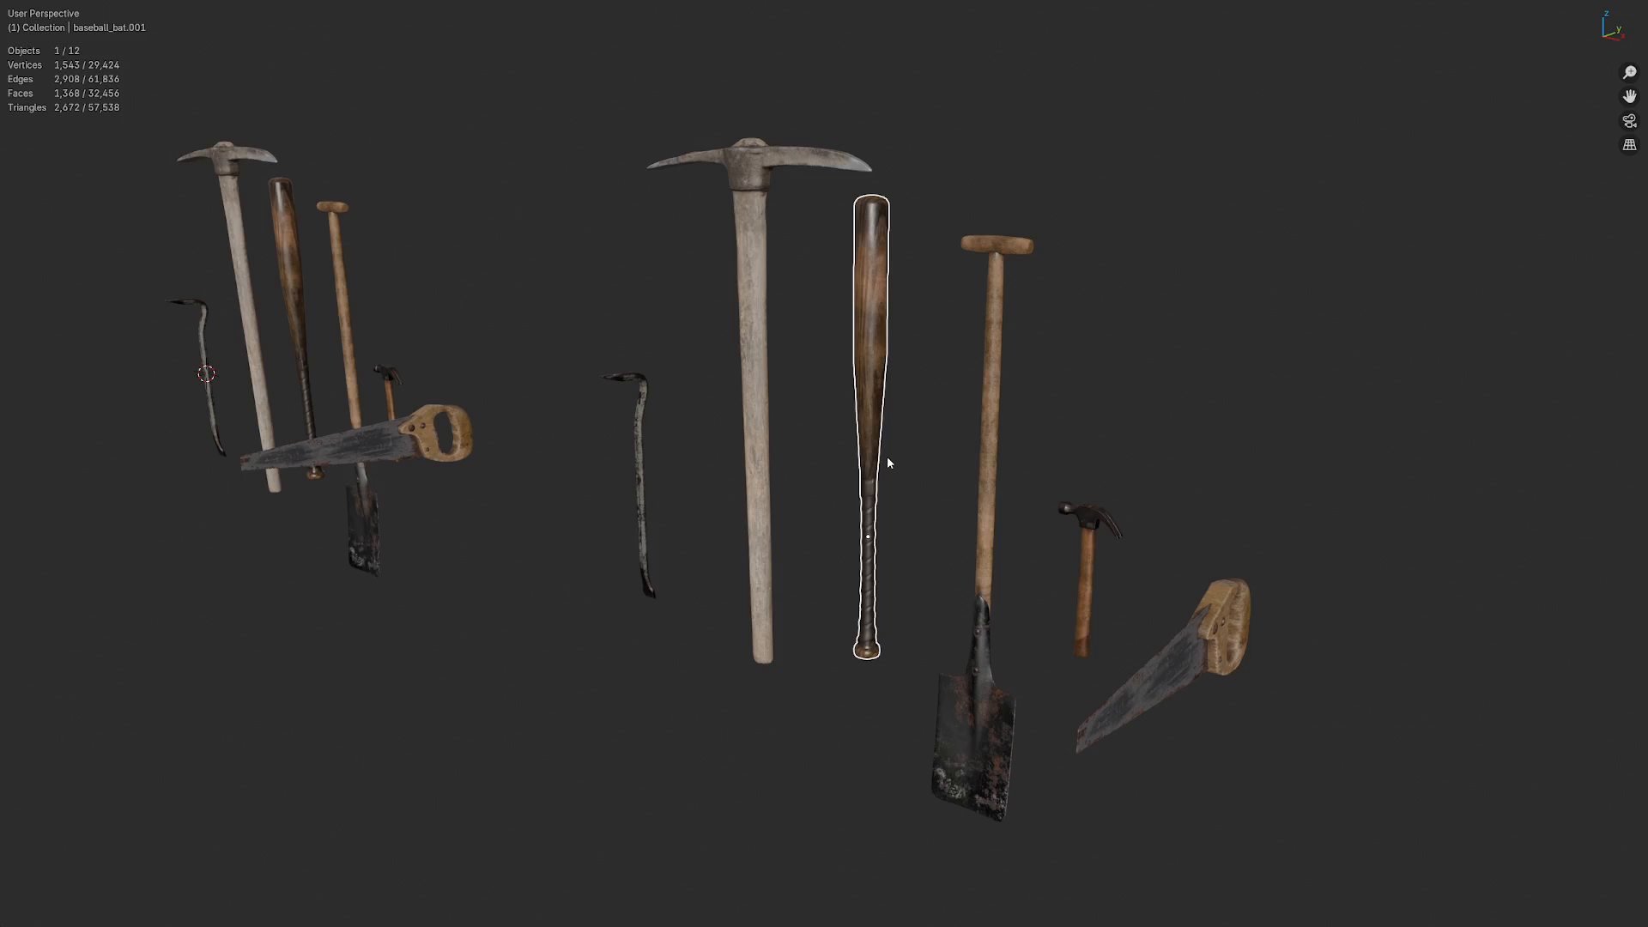
{"action": "left_click", "coordinate": [460, 464]}
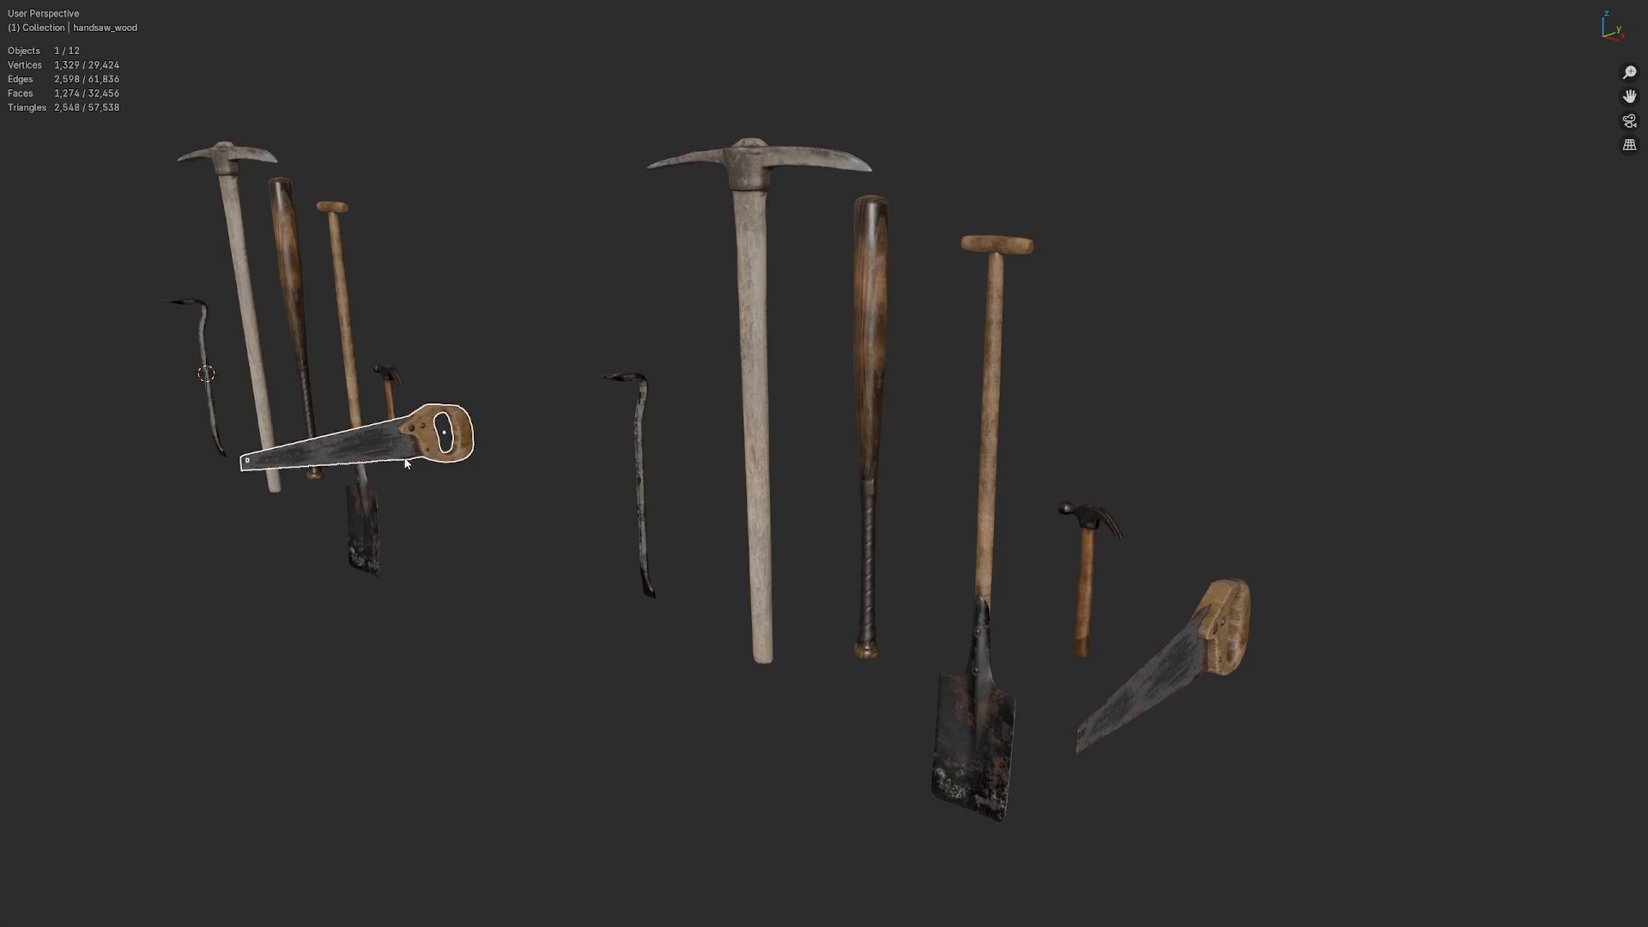
Step: Single out the original baseball bat, pickaxe and crowbar in turn, then clear the selection
{"action": "left_click", "coordinate": [284, 302]}
{"action": "left_click", "coordinate": [235, 244]}
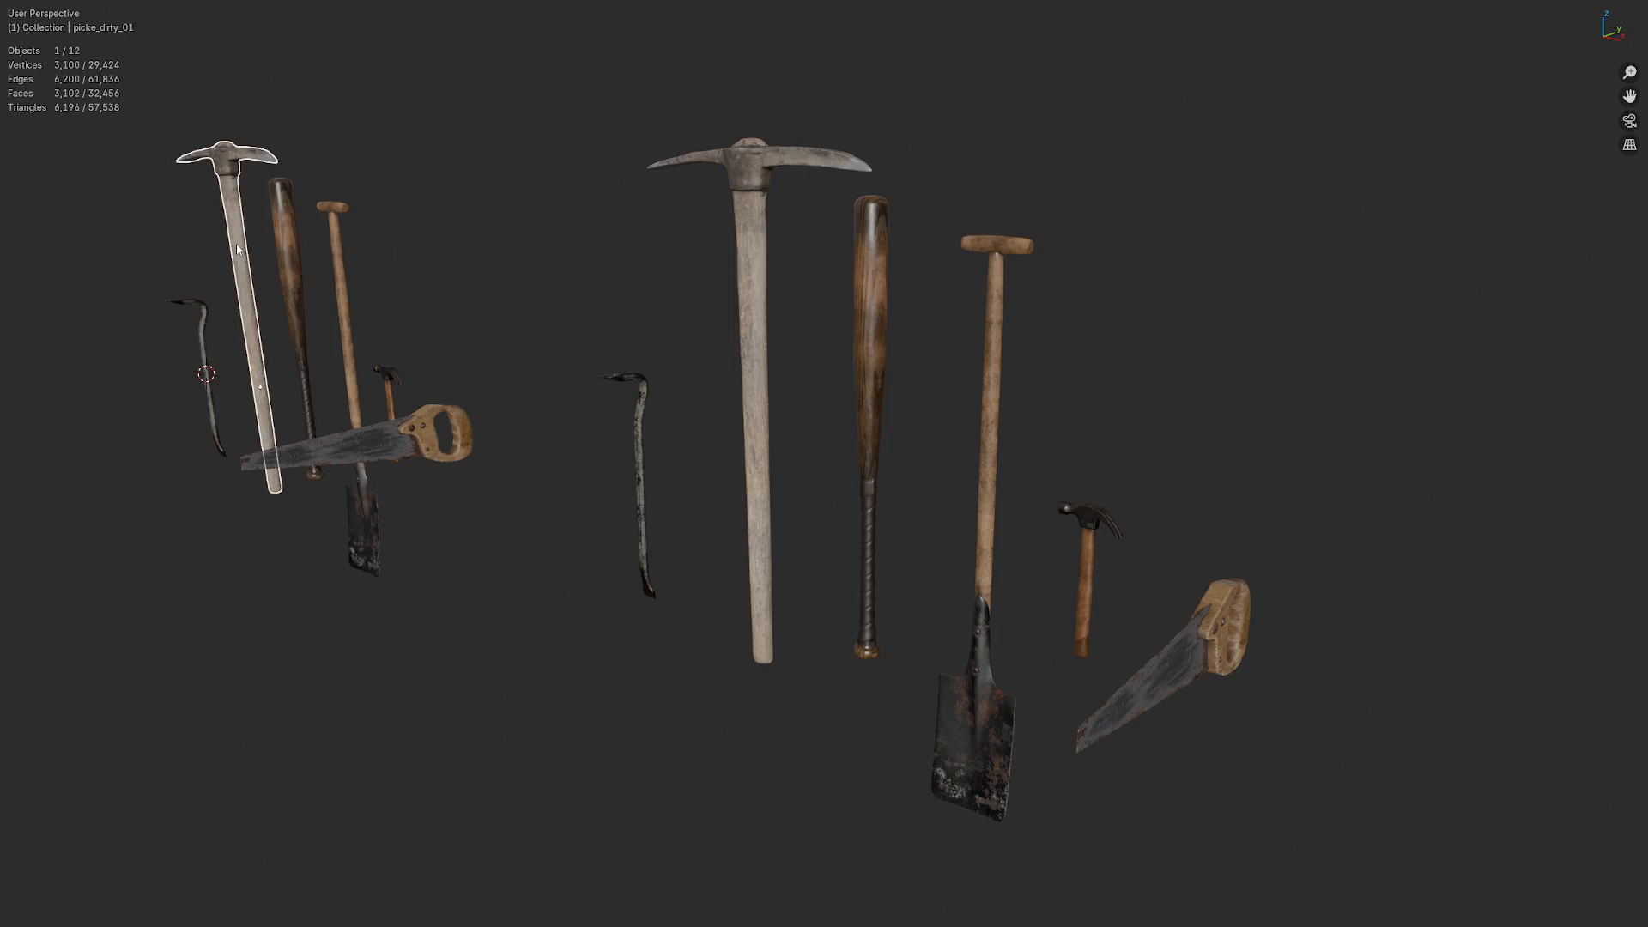
{"action": "left_click", "coordinate": [204, 335]}
{"action": "left_click", "coordinate": [505, 235]}
Step: Highlight all six baked tools and inspect them as a group, then deselect everything
{"action": "left_click_drag", "start_coordinate": [505, 240], "coordinate": [1234, 657]}
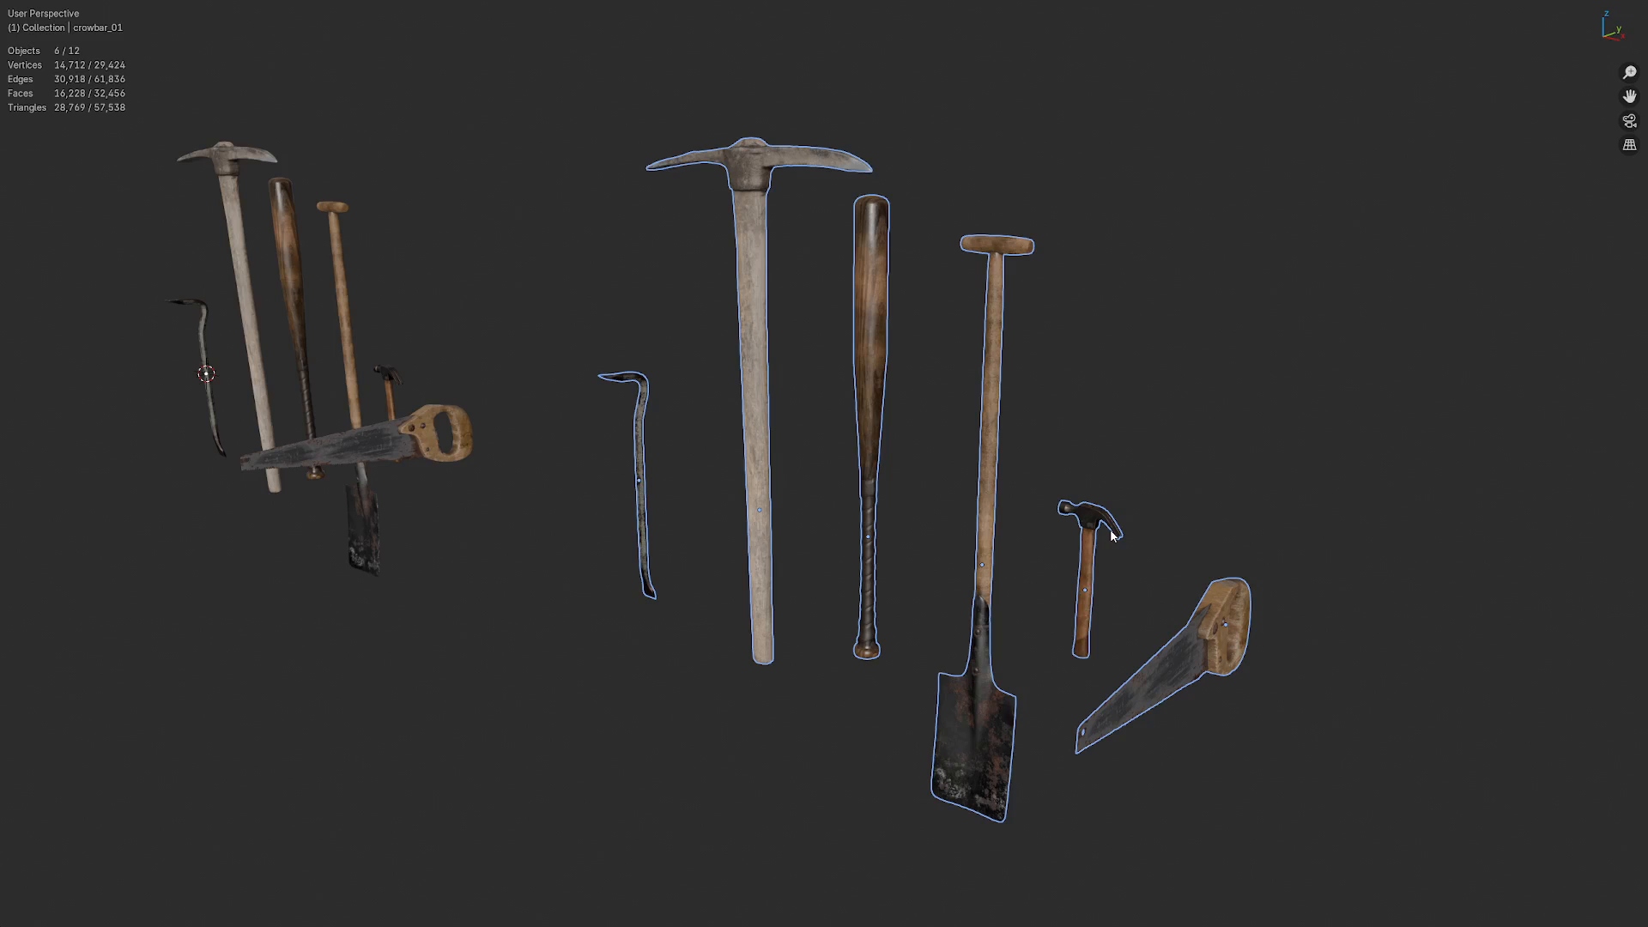
{"action": "middle_click_drag", "start_coordinate": [1087, 575], "coordinate": [1080, 622]}
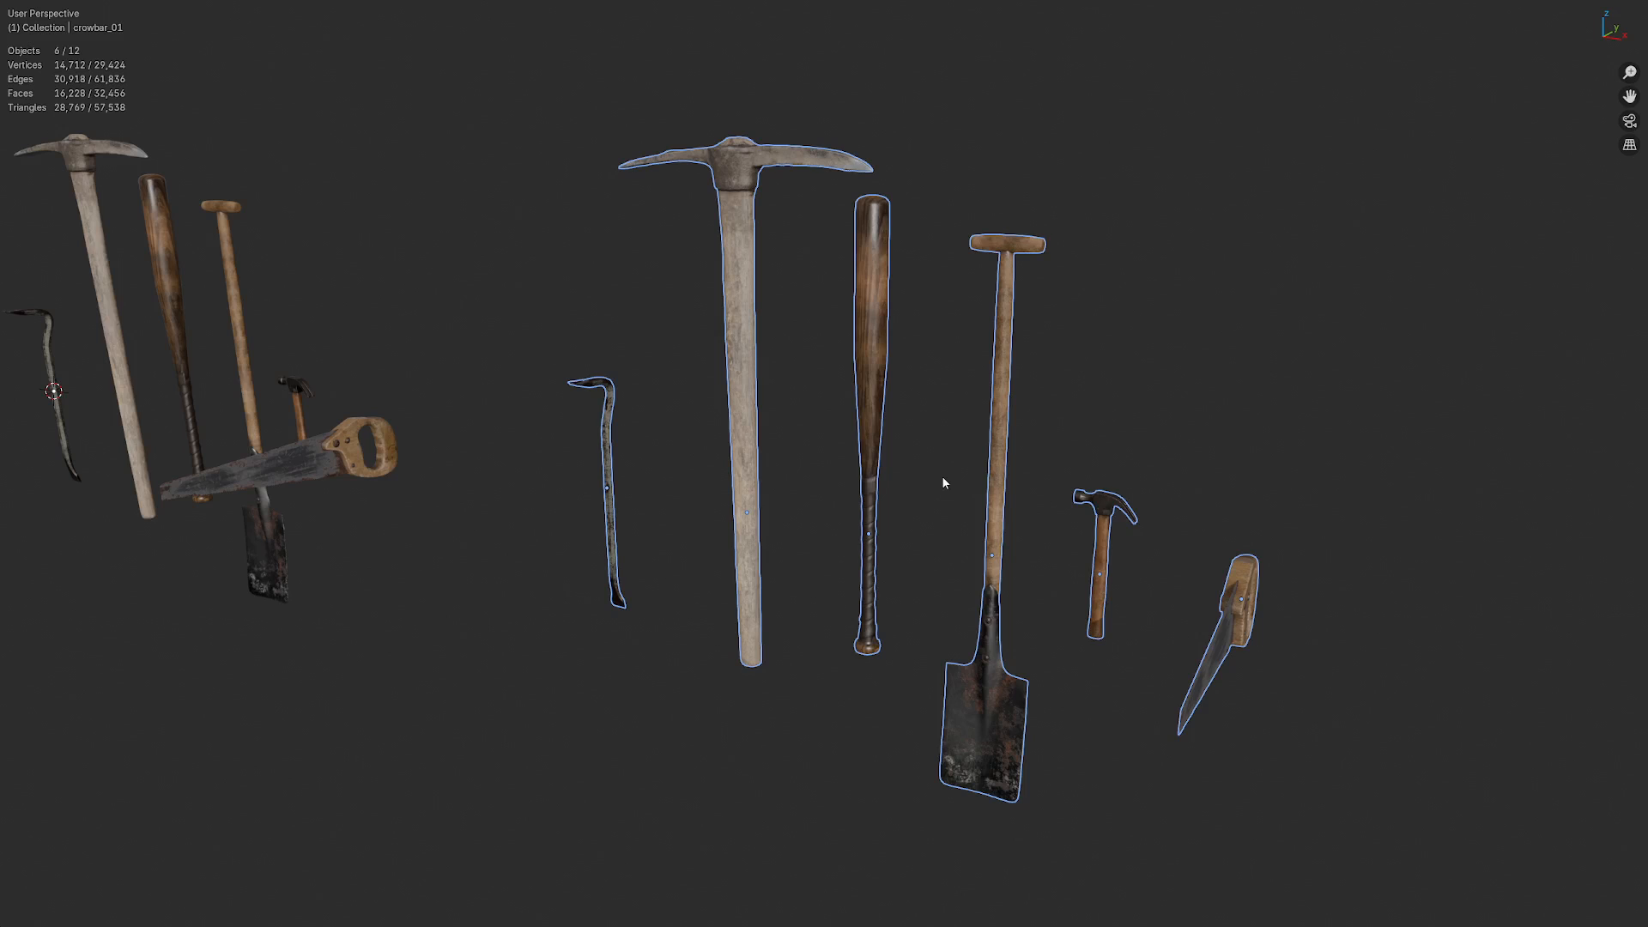
{"action": "left_click_drag", "start_coordinate": [543, 744], "coordinate": [1298, 484]}
{"action": "left_click", "coordinate": [823, 708]}
{"action": "scroll", "coordinate": [816, 703], "scroll_direction": "down", "scroll_amount": 2}
{"action": "scroll", "coordinate": [815, 577], "scroll_direction": "up", "scroll_amount": 1}
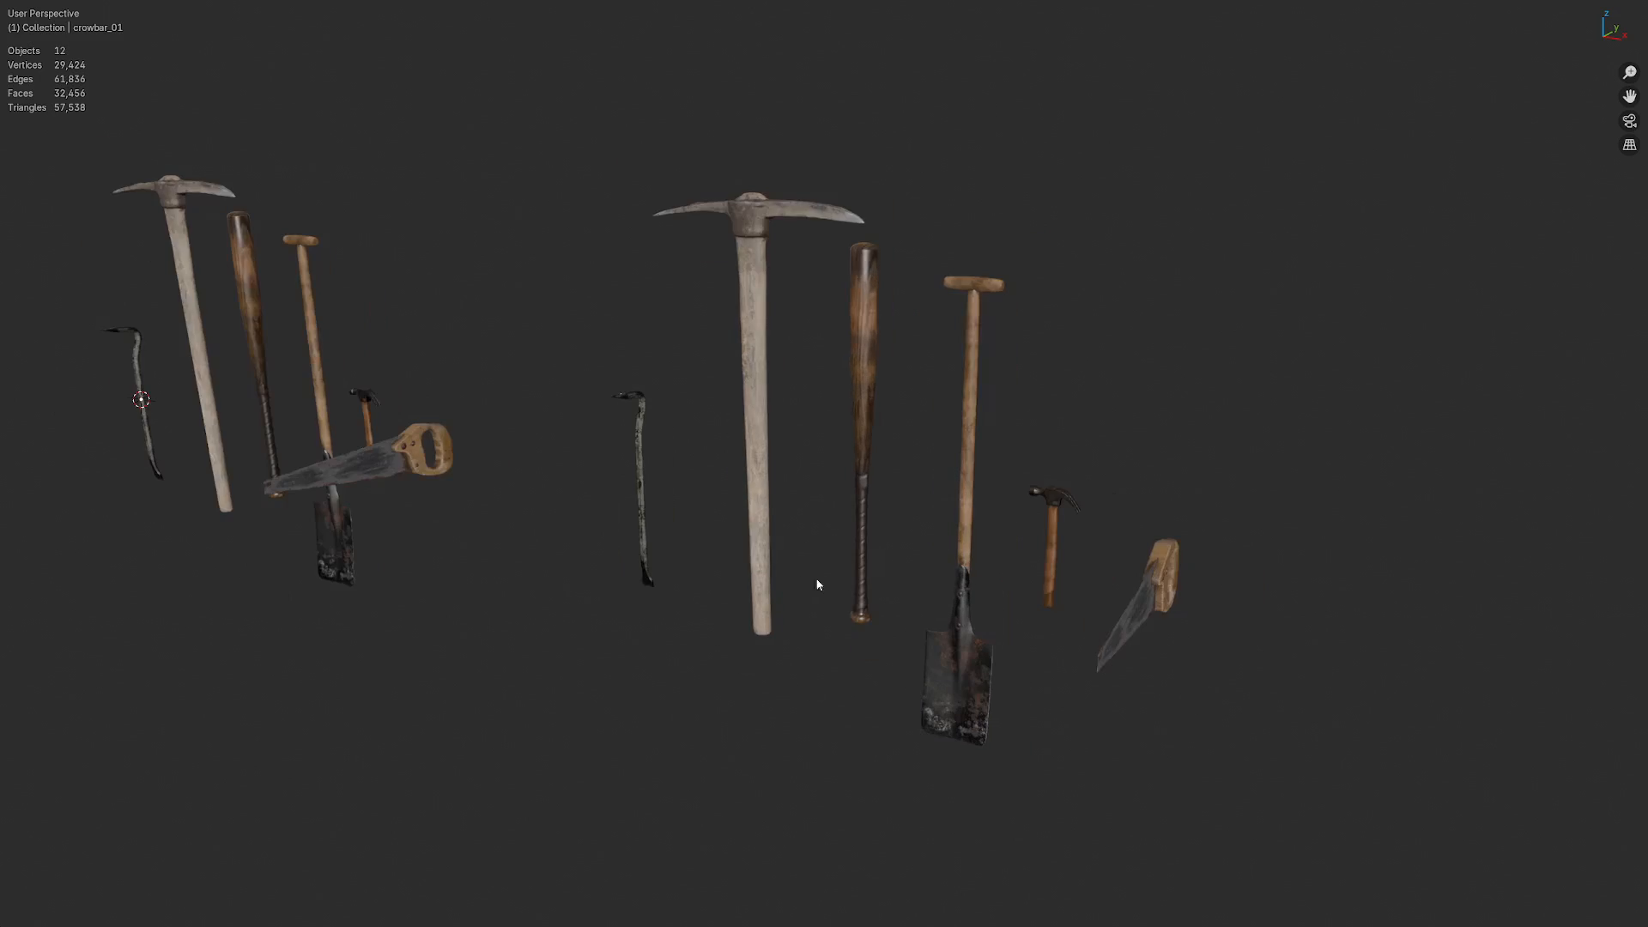
Step: View both sets from another angle, highlight the six original tools, and clear the selection
{"action": "middle_click_drag", "start_coordinate": [772, 563], "coordinate": [1211, 623], "text": "shift"}
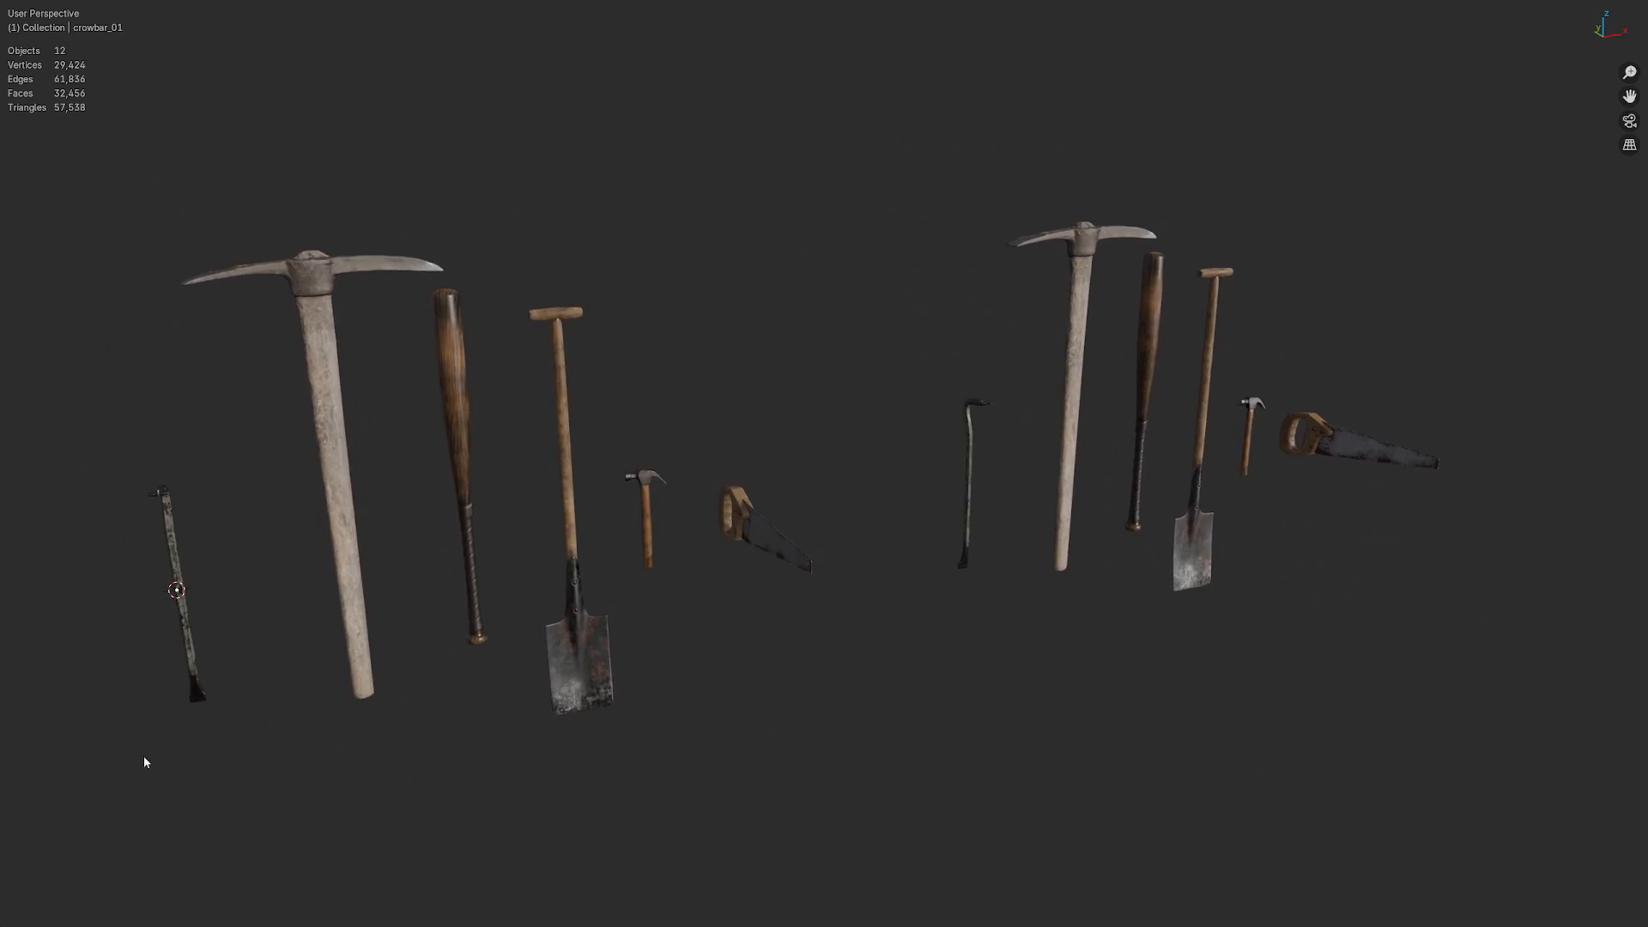
{"action": "left_click_drag", "start_coordinate": [145, 761], "coordinate": [823, 442]}
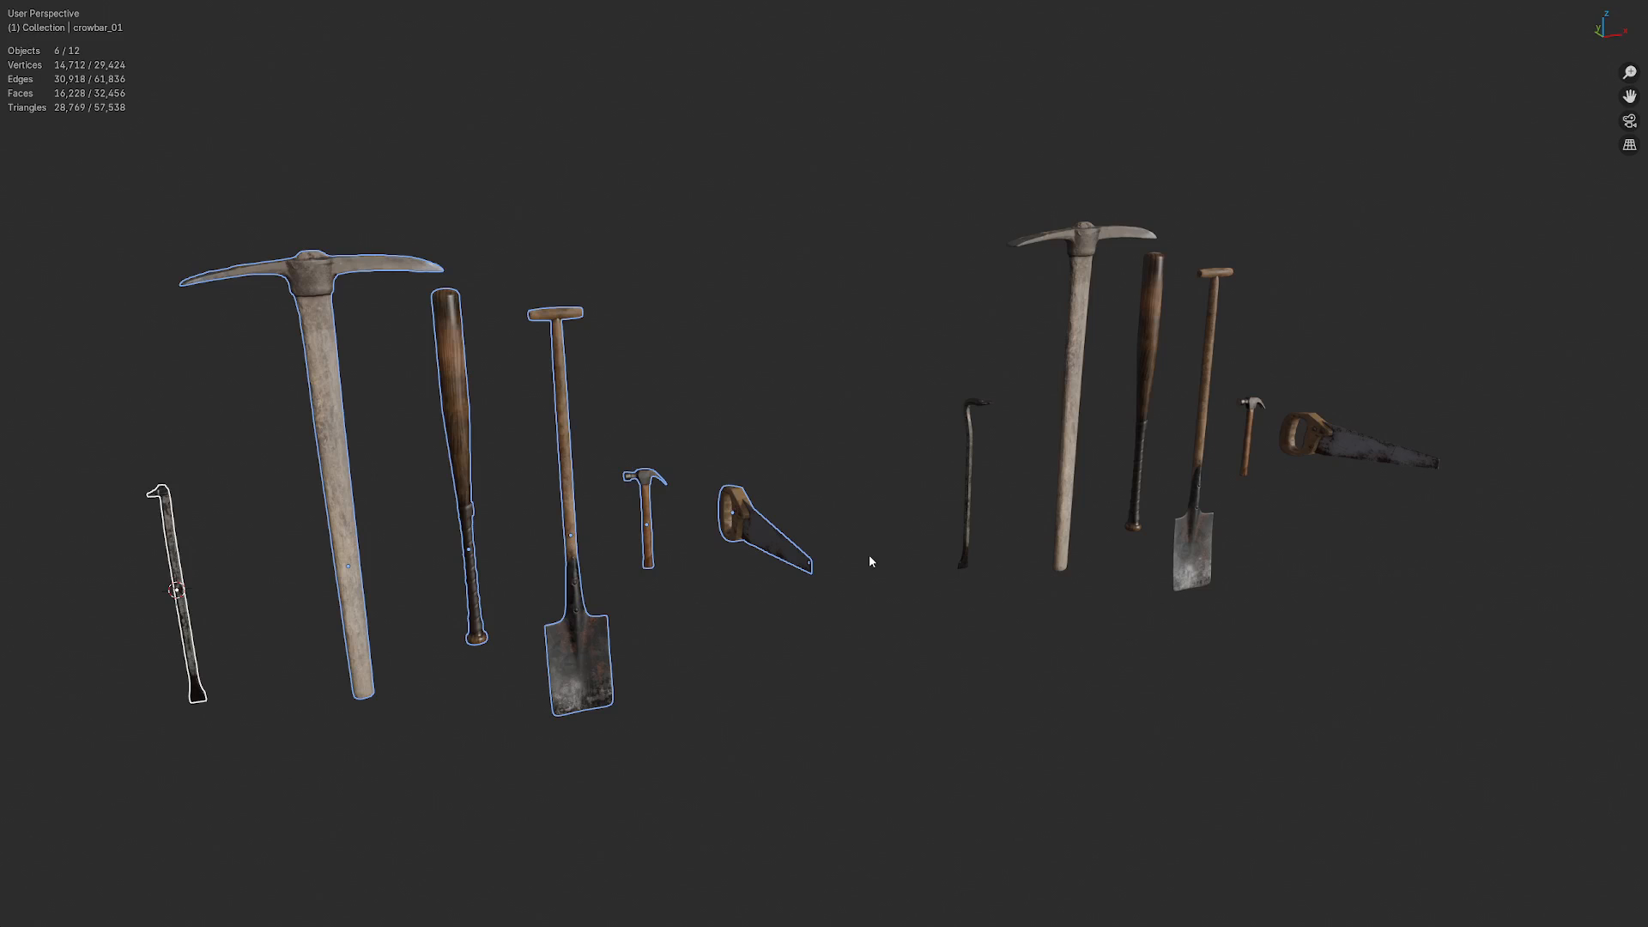
{"action": "left_click", "coordinate": [1011, 620]}
{"action": "middle_click_drag", "start_coordinate": [1094, 605], "coordinate": [889, 601]}
Step: Select the six baked tools, including the handsaw, and try to move them
{"action": "left_click_drag", "start_coordinate": [753, 635], "coordinate": [1193, 378]}
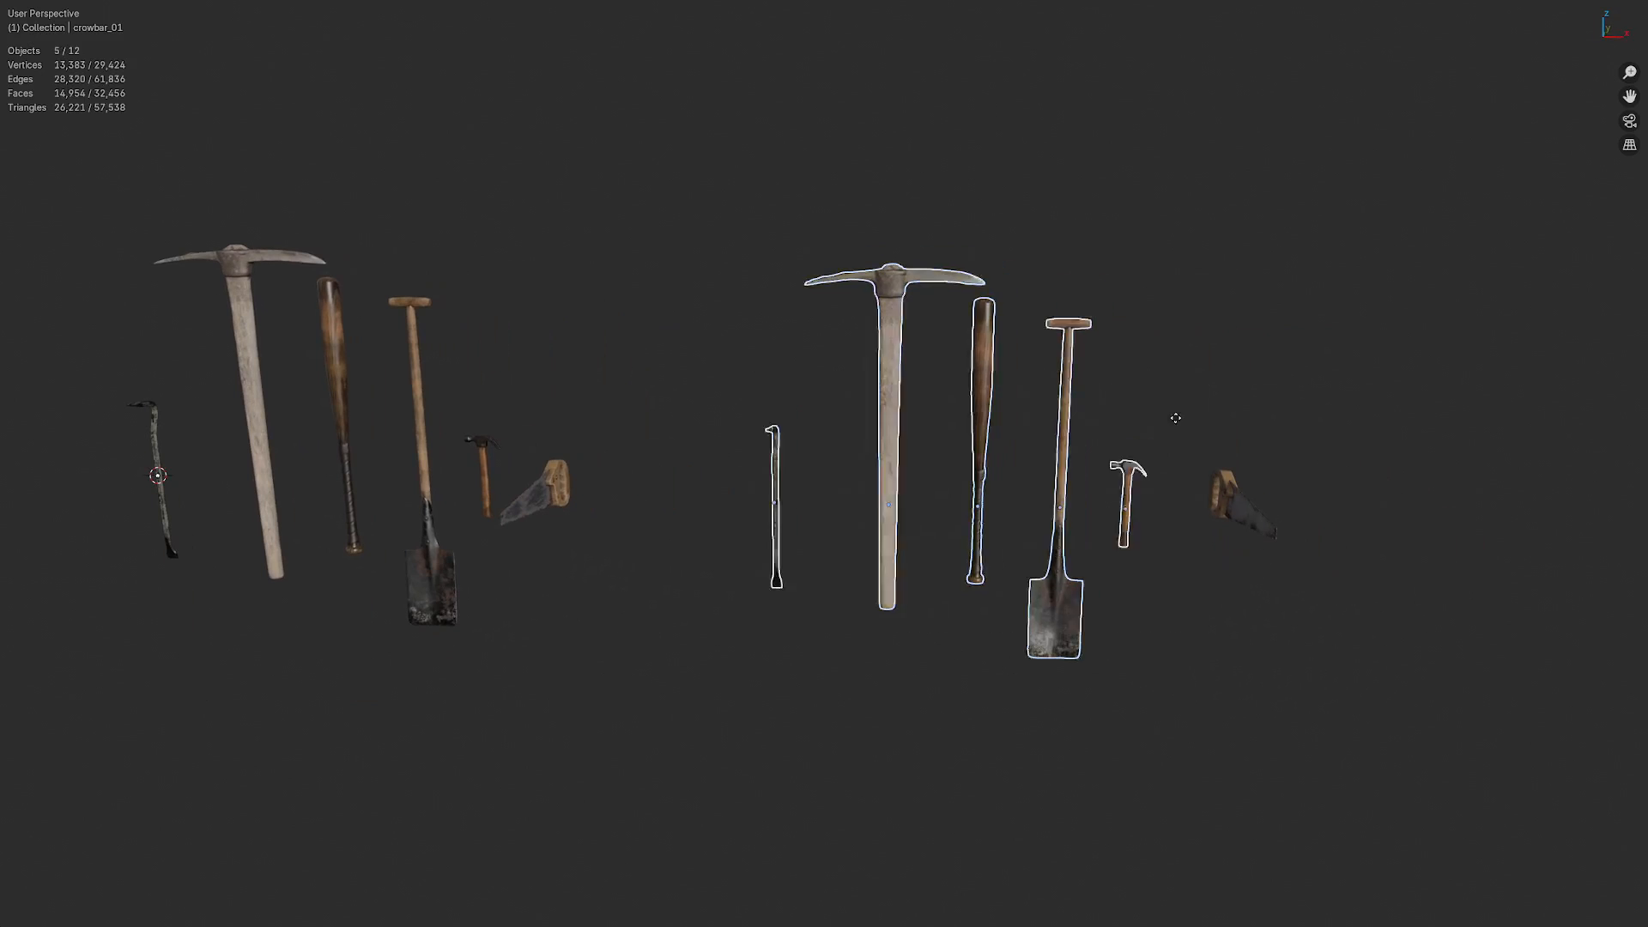
{"action": "left_click", "coordinate": [1242, 505], "text": "shift"}
{"action": "key", "text": "g"}
{"action": "right_click", "coordinate": [1121, 514]}
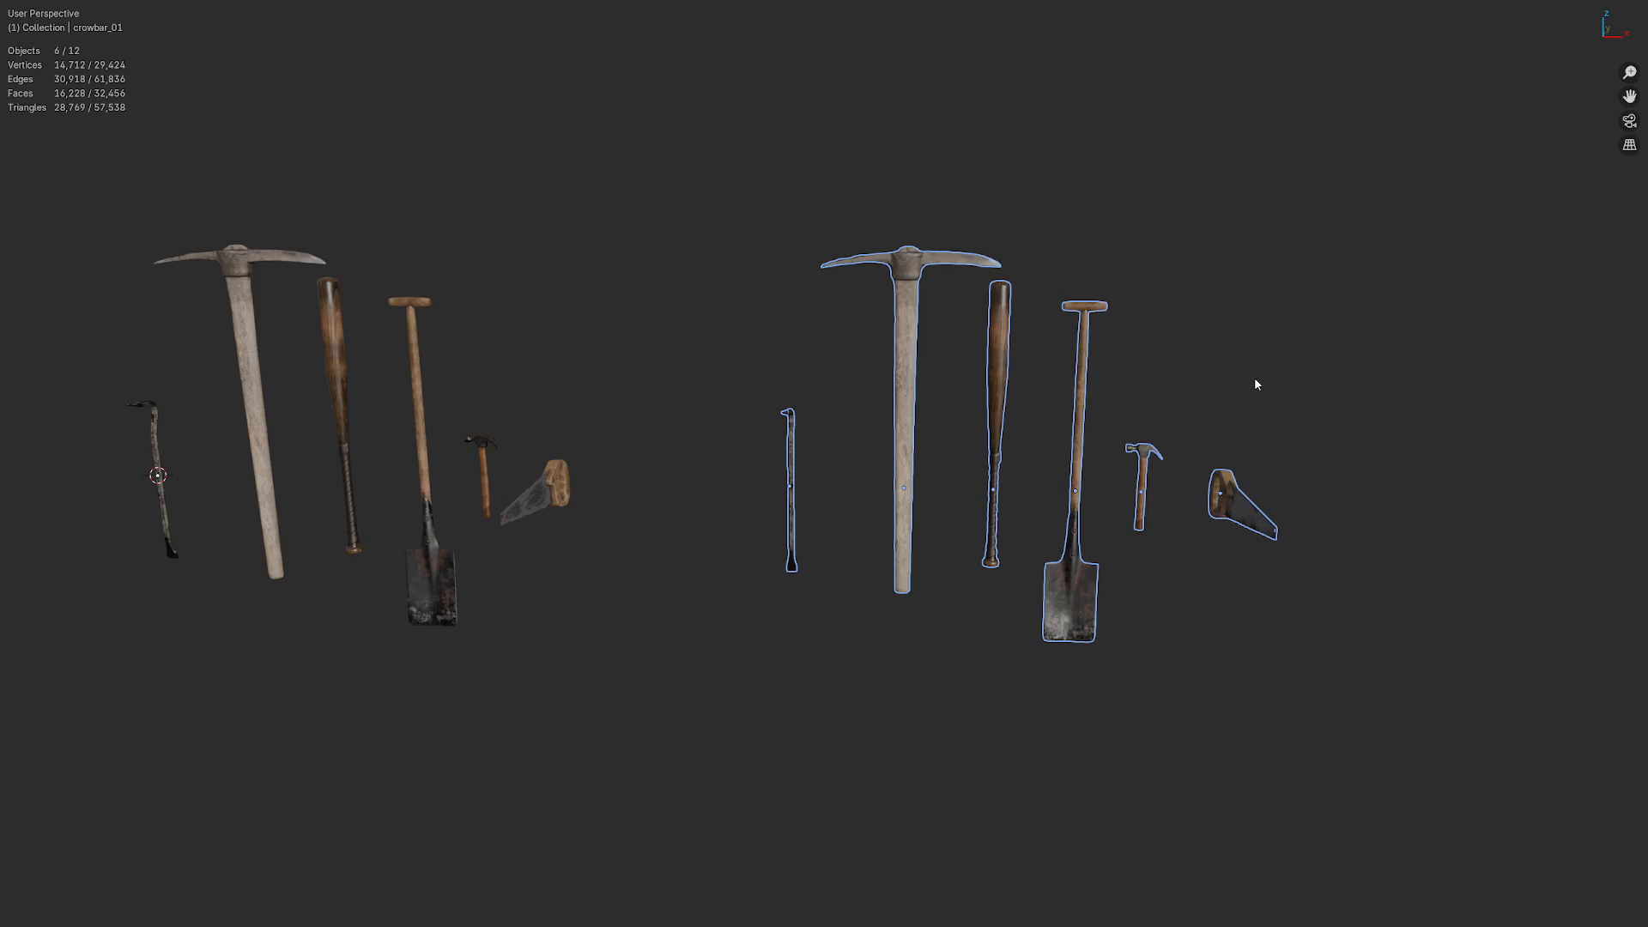
Step: Highlight the complete original set for comparison with the baked one, then deselect it
{"action": "middle_click_drag", "start_coordinate": [990, 440], "coordinate": [1028, 452], "text": "shift"}
{"action": "left_click_drag", "start_coordinate": [127, 657], "coordinate": [632, 423]}
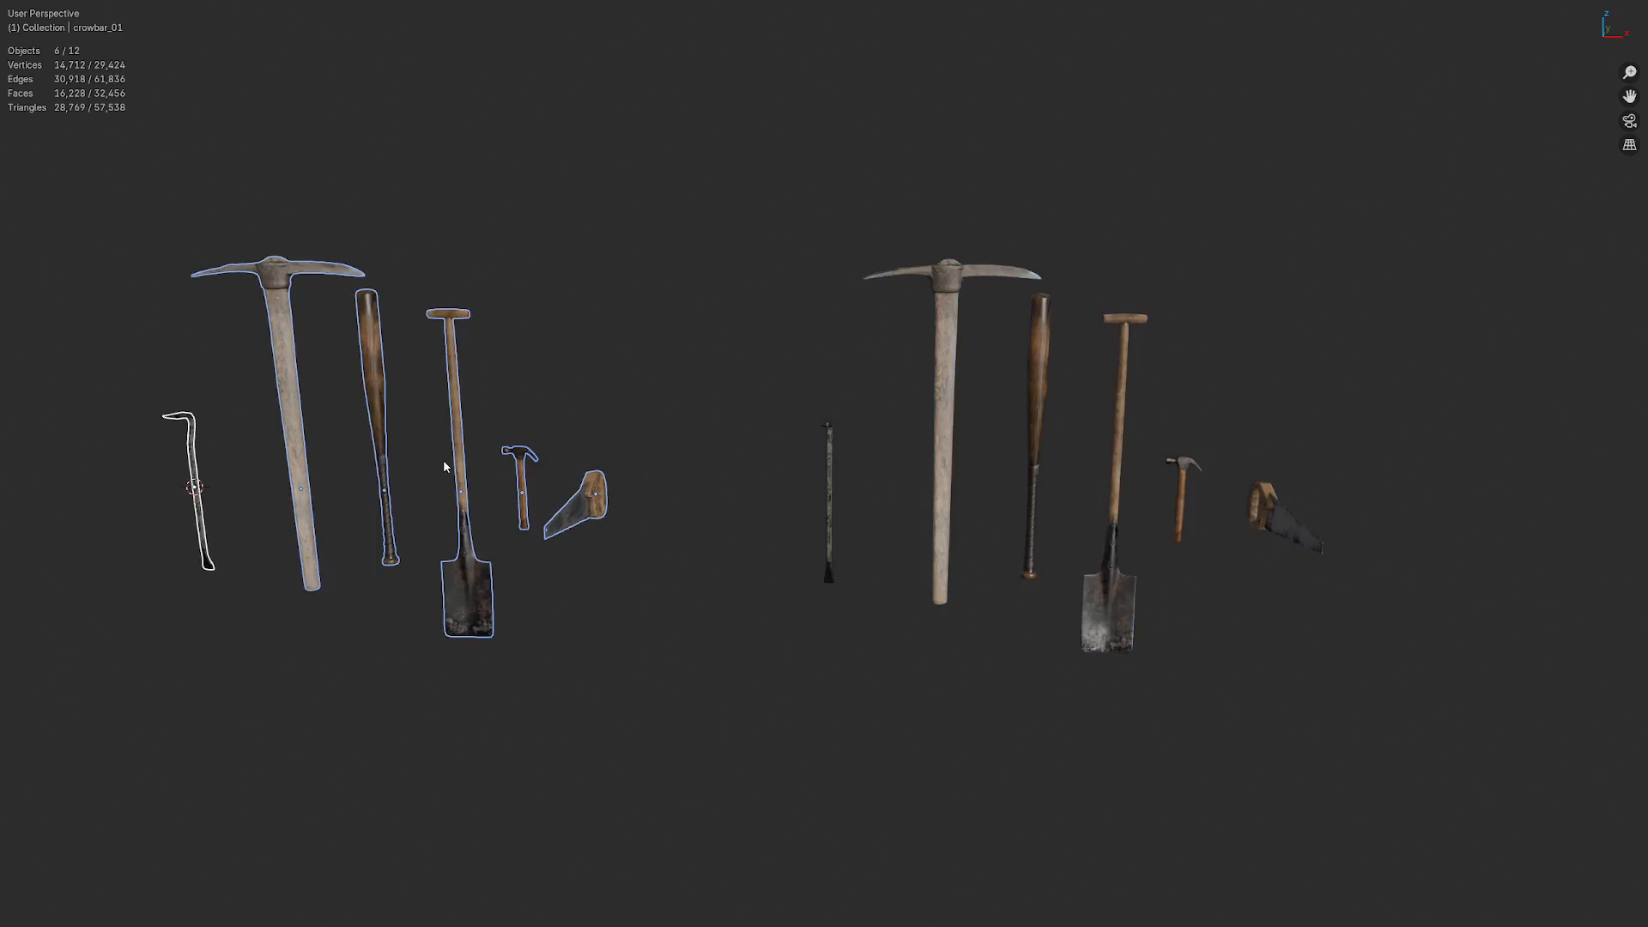
{"action": "left_click", "coordinate": [764, 606]}
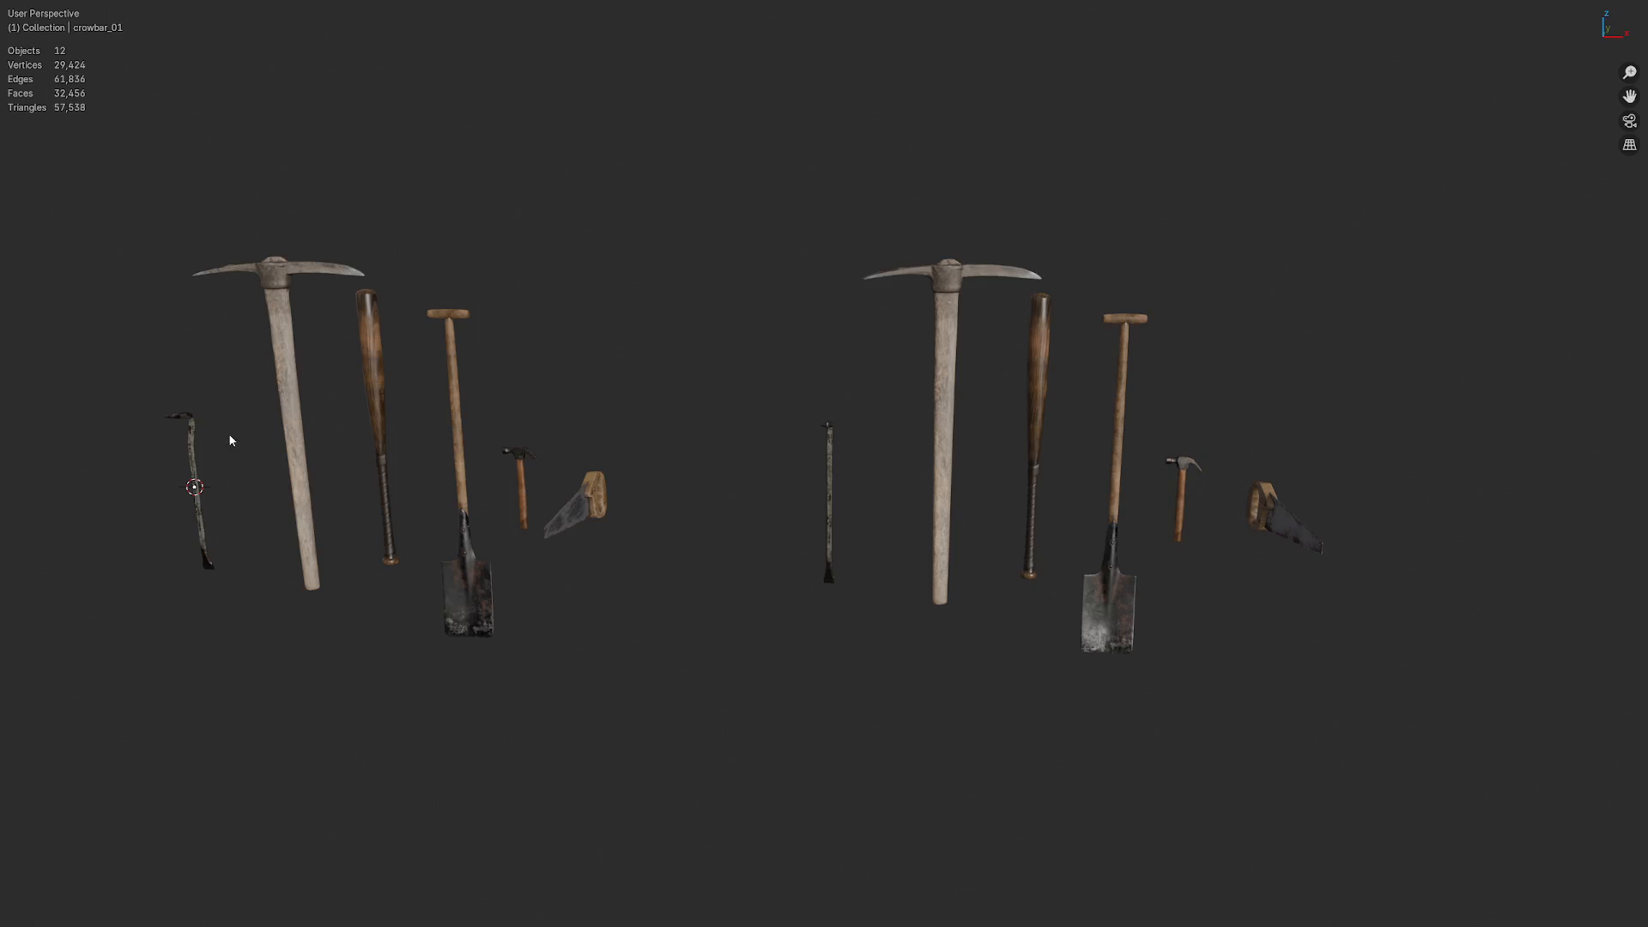
Step: Single out the original crowbar, pickaxe, baseball bat, spade and hammer in turn, then clear the selection
{"action": "left_click", "coordinate": [198, 445]}
{"action": "left_click", "coordinate": [299, 436]}
{"action": "left_click", "coordinate": [371, 431]}
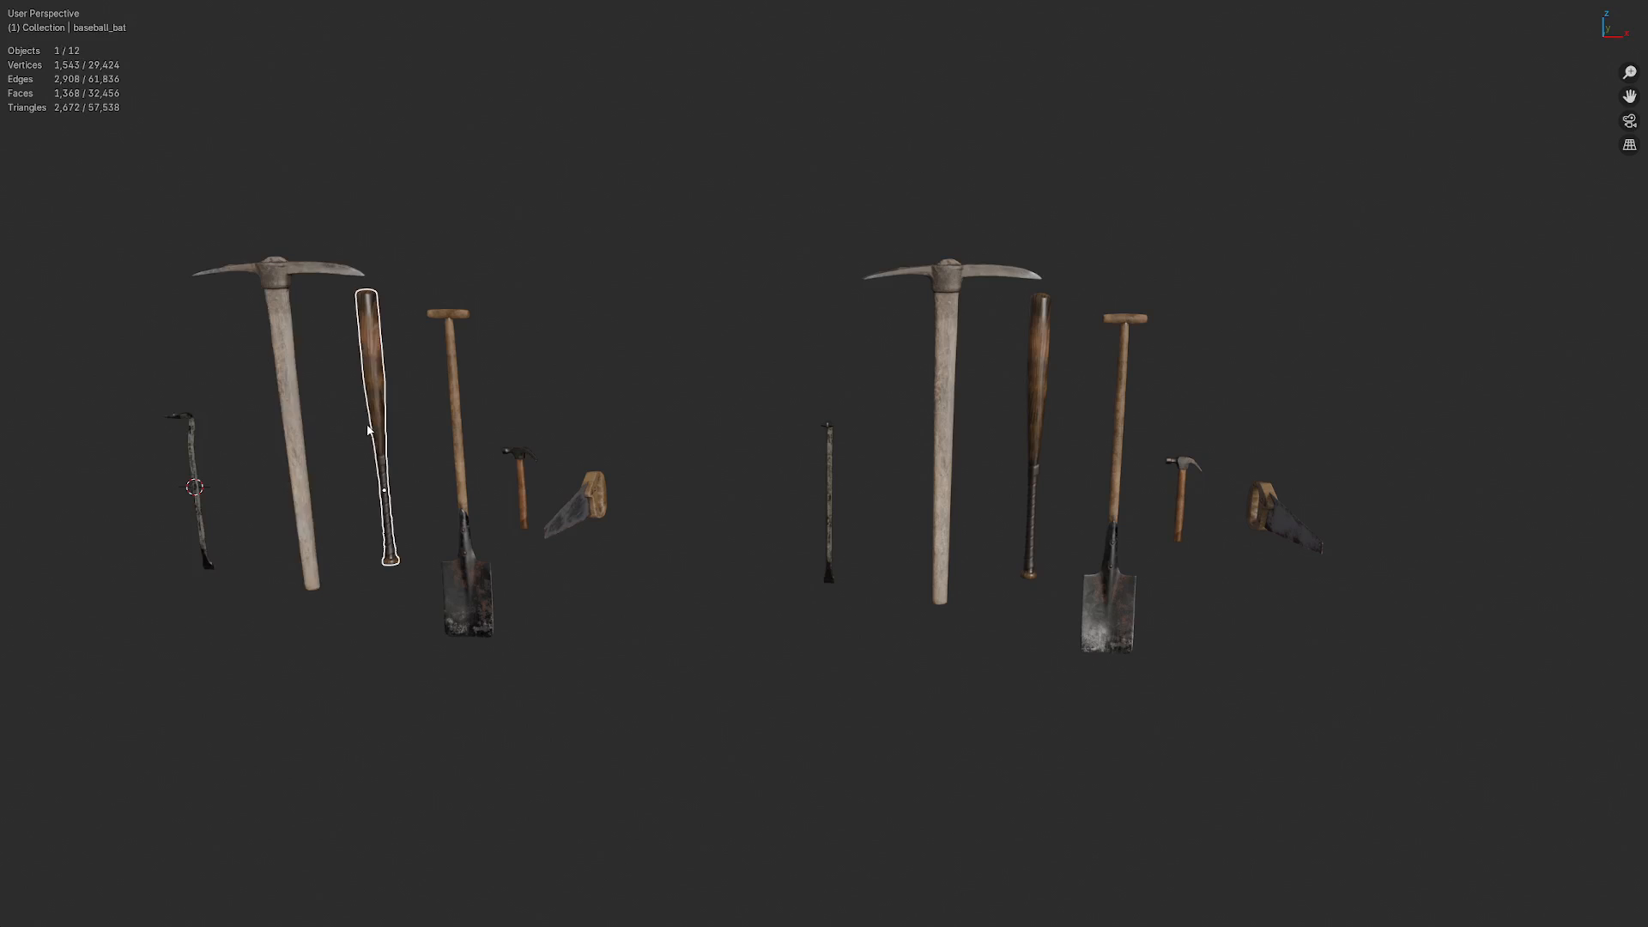
{"action": "left_click", "coordinate": [460, 428]}
{"action": "left_click", "coordinate": [522, 464]}
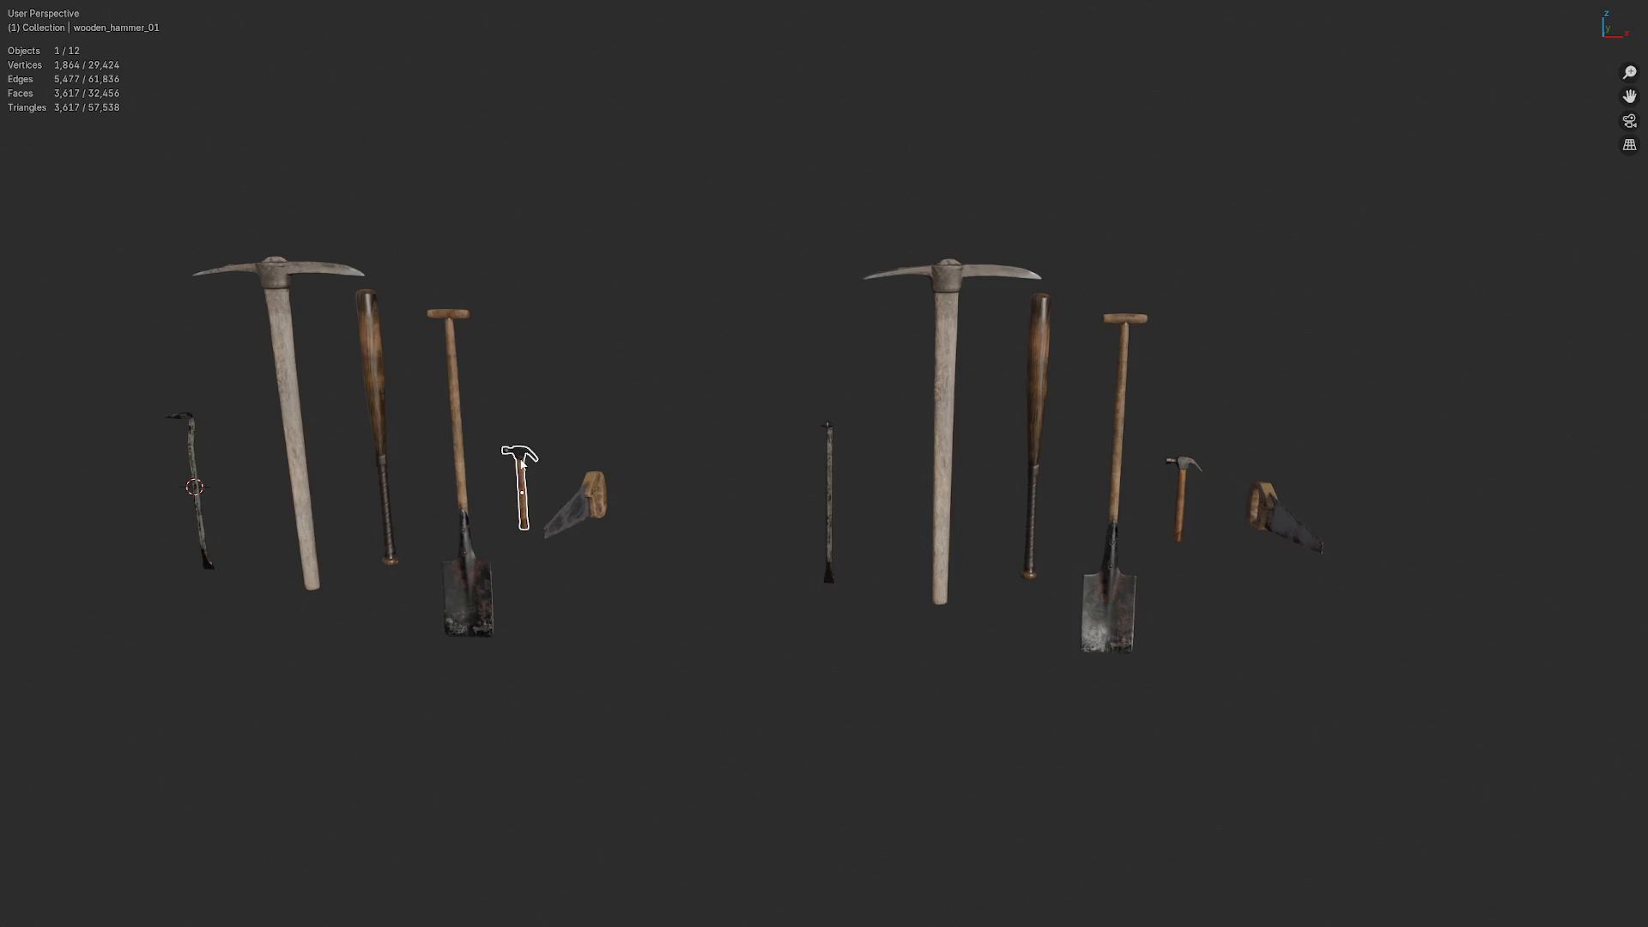
{"action": "left_click", "coordinate": [424, 430]}
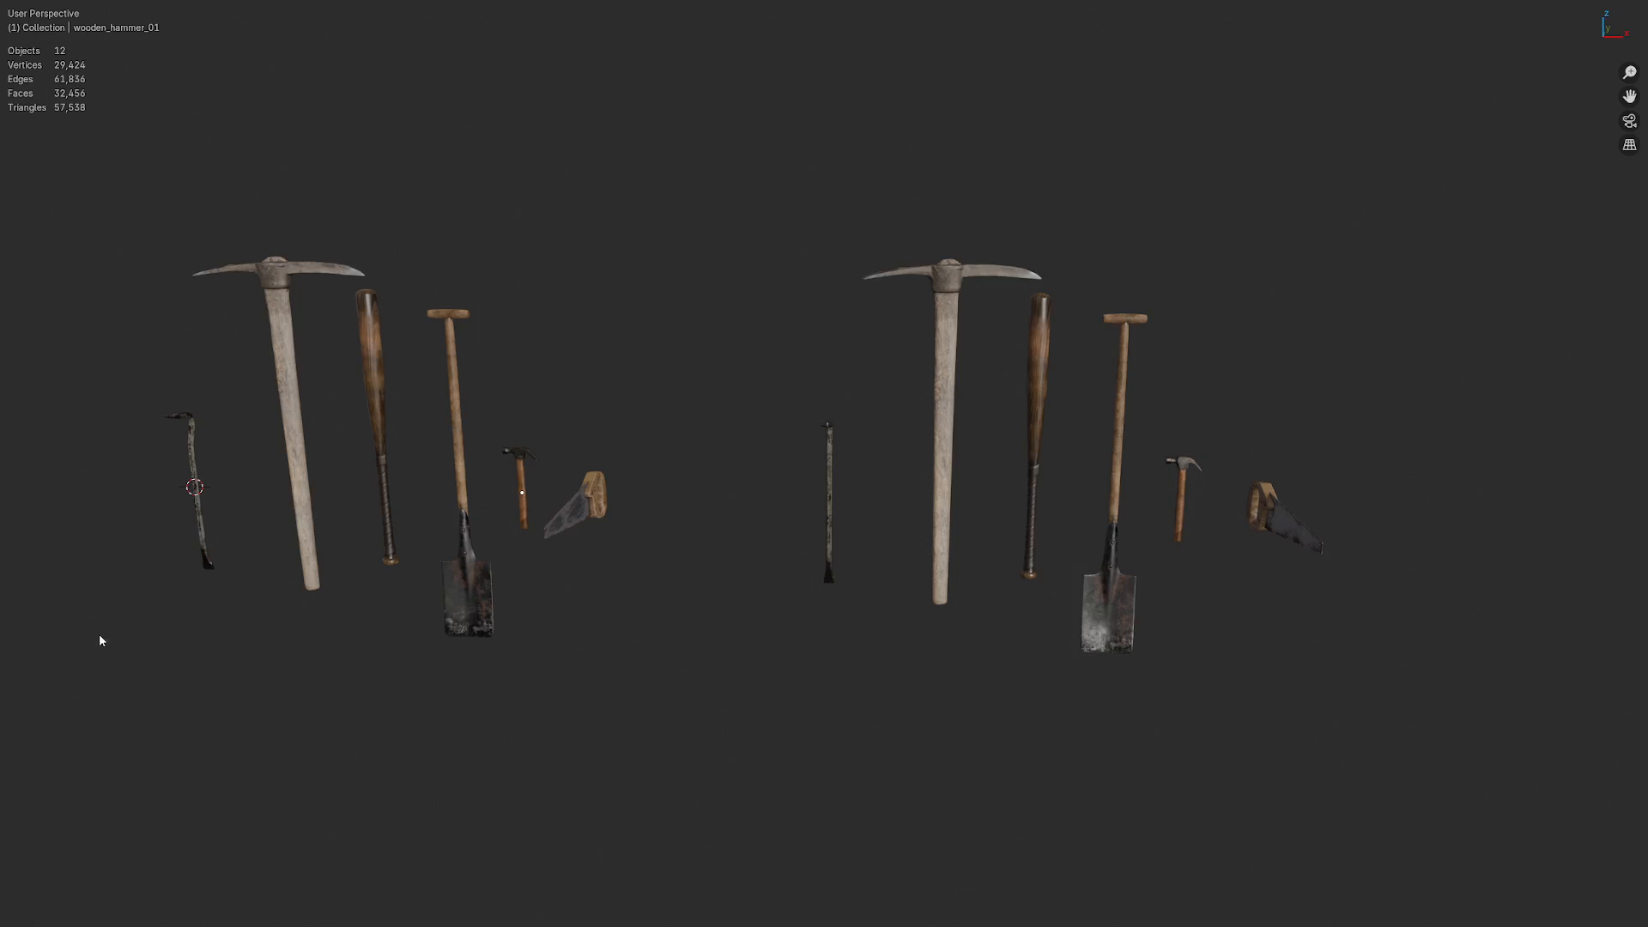
Step: Highlight the six original tools together once more, then deselect them and view both sets
{"action": "left_click_drag", "start_coordinate": [99, 640], "coordinate": [654, 395]}
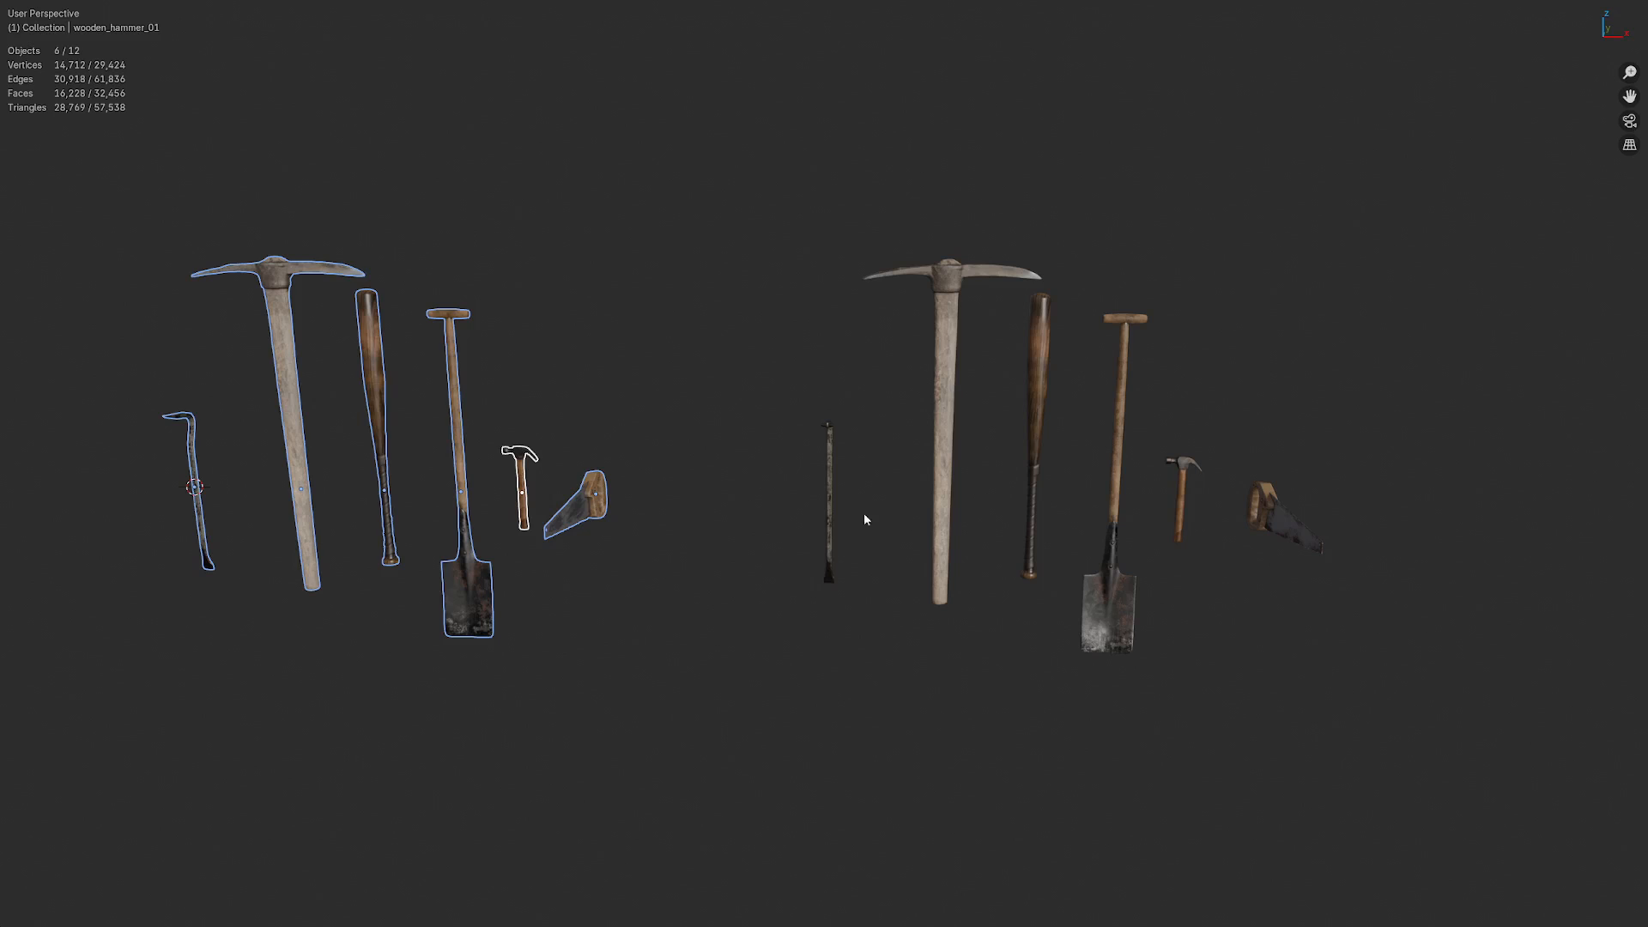
{"action": "left_click", "coordinate": [820, 661]}
{"action": "middle_click_drag", "start_coordinate": [883, 746], "coordinate": [910, 693]}
Step: Single out the original handsaw, spade, baseball bat and hammer, then clear the selection and compare both sets
{"action": "left_click", "coordinate": [560, 507]}
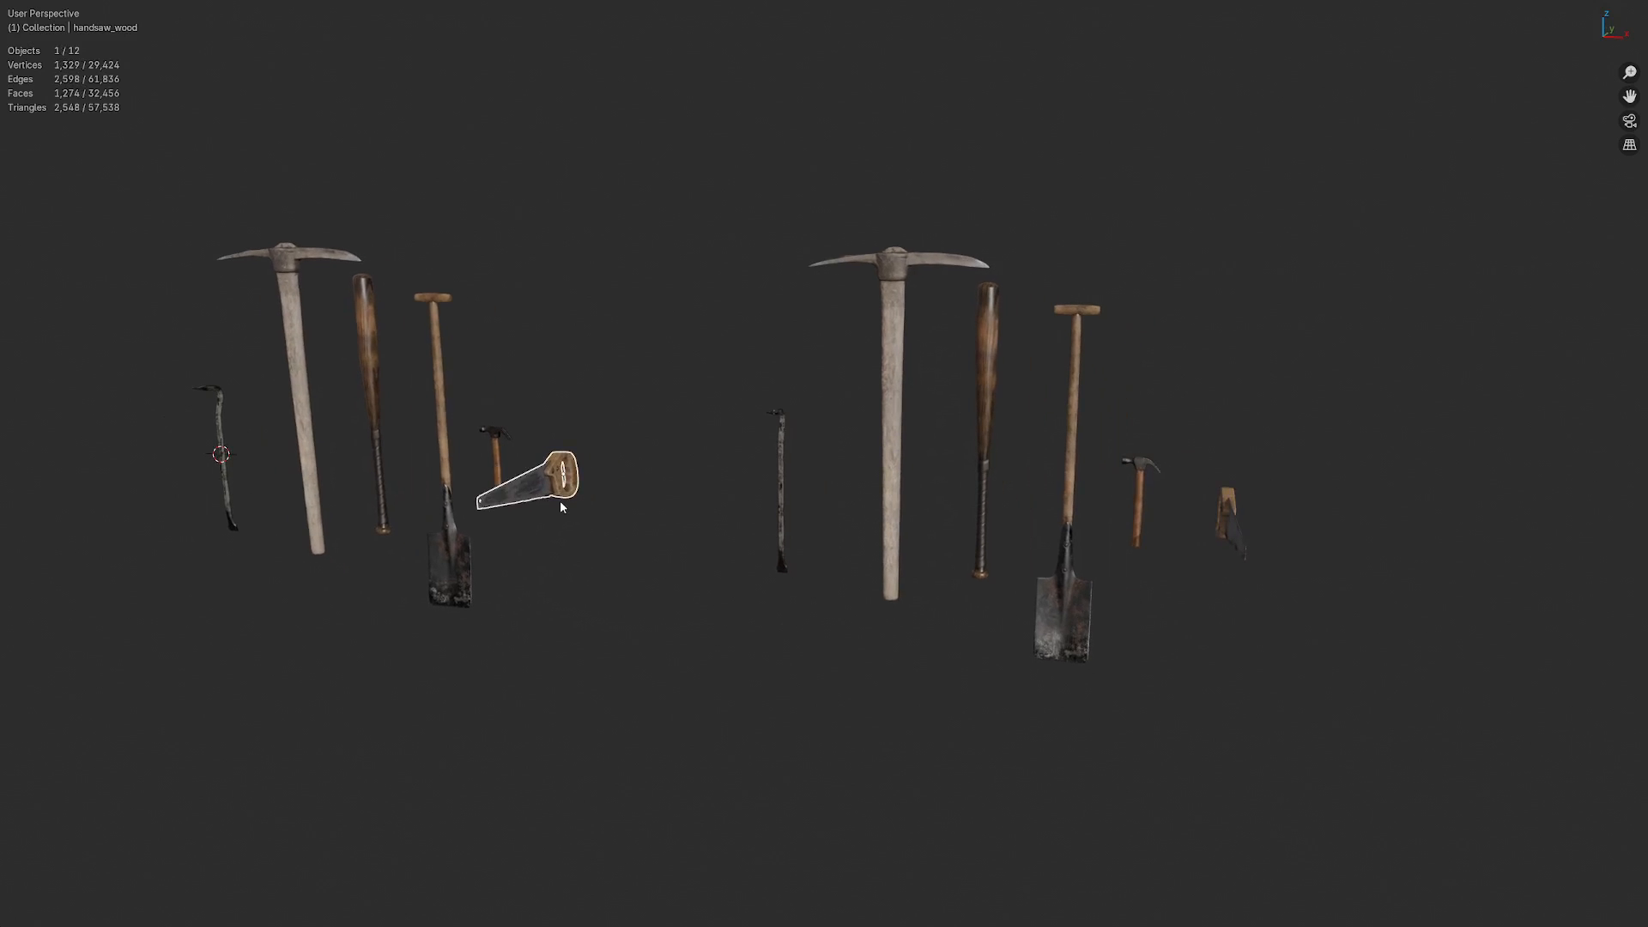
{"action": "left_click", "coordinate": [448, 461]}
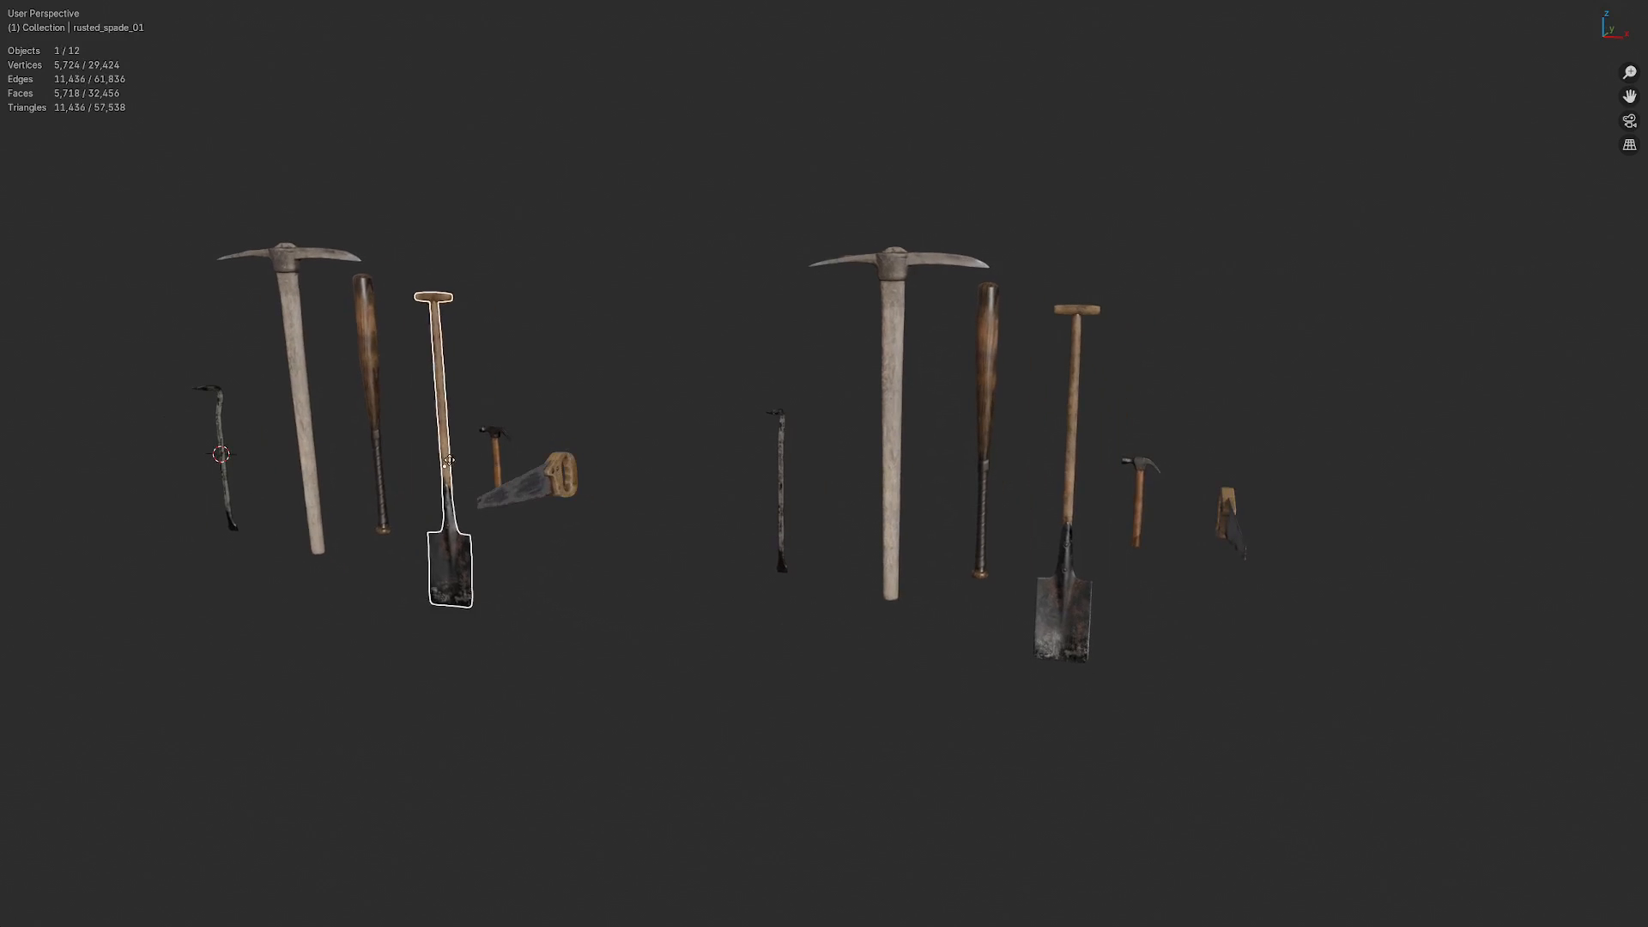
{"action": "left_click", "coordinate": [371, 423]}
{"action": "left_click", "coordinate": [494, 432]}
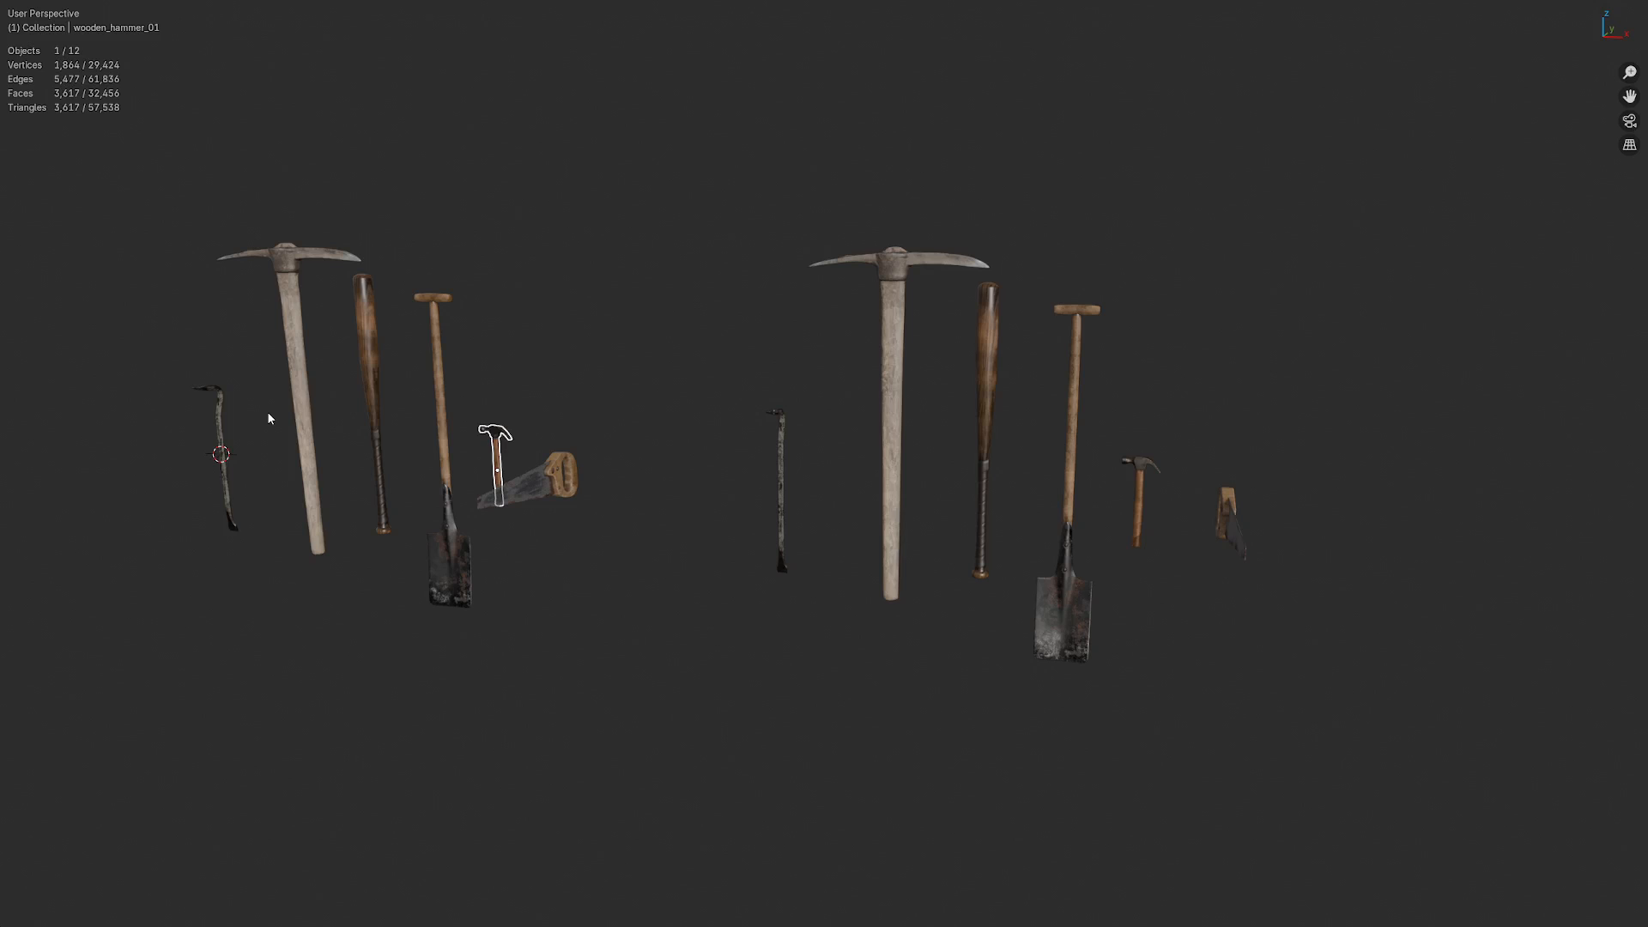
{"action": "left_click", "coordinate": [385, 602]}
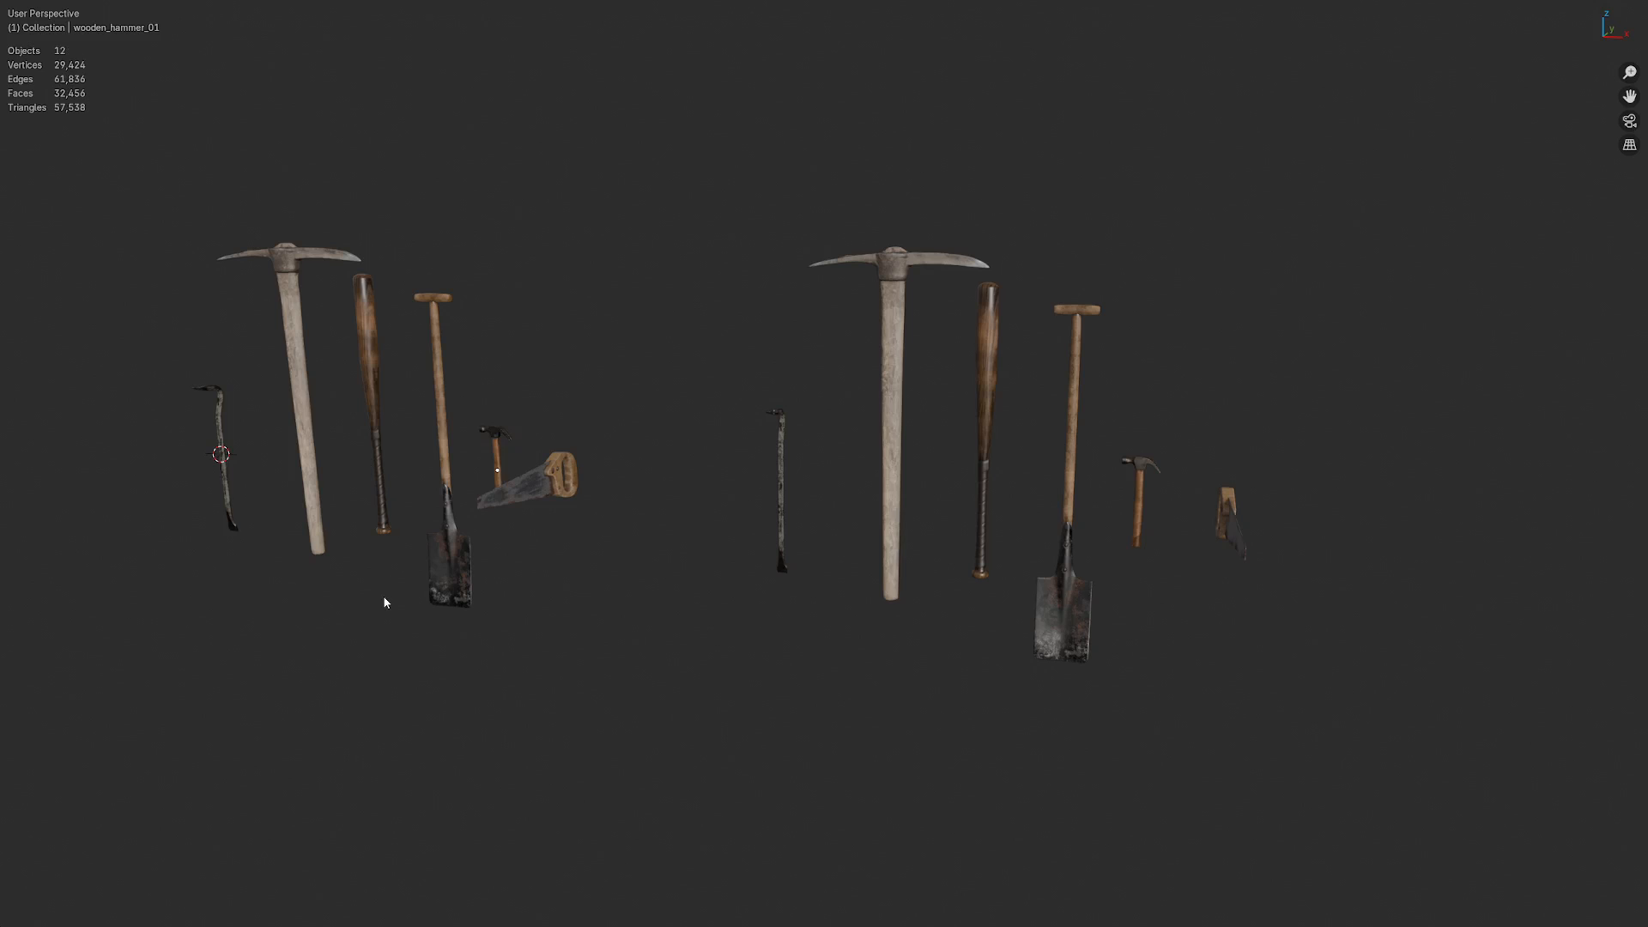
{"action": "middle_click_drag", "start_coordinate": [651, 589], "coordinate": [615, 591], "text": "shift"}
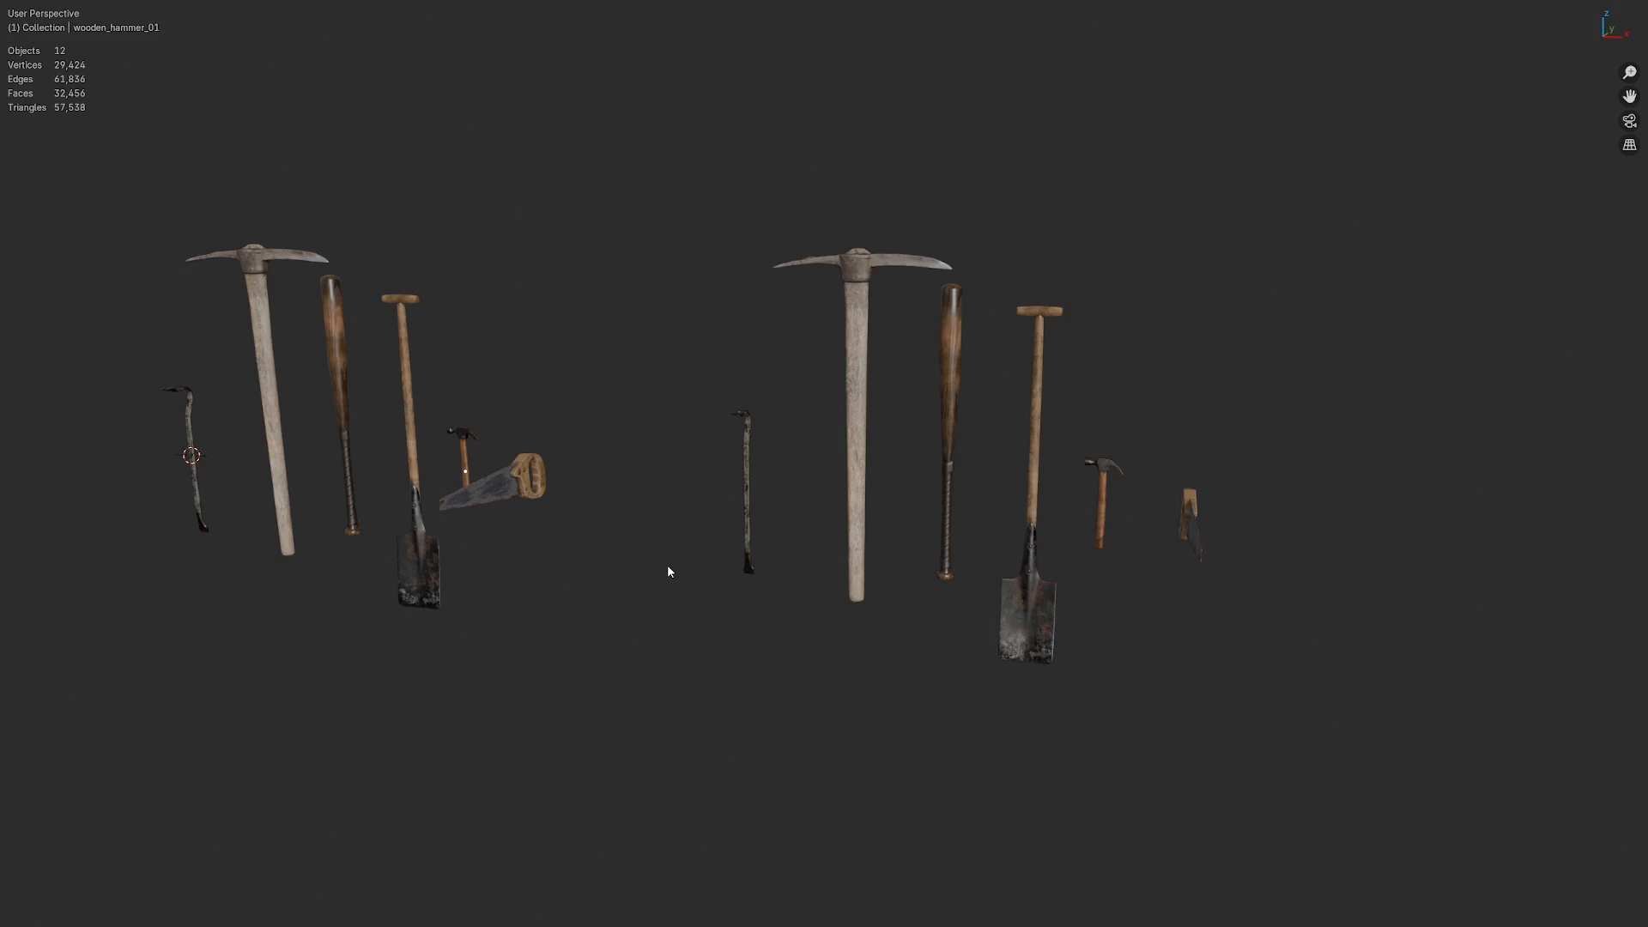
{"action": "middle_click_drag", "start_coordinate": [723, 601], "coordinate": [961, 617]}
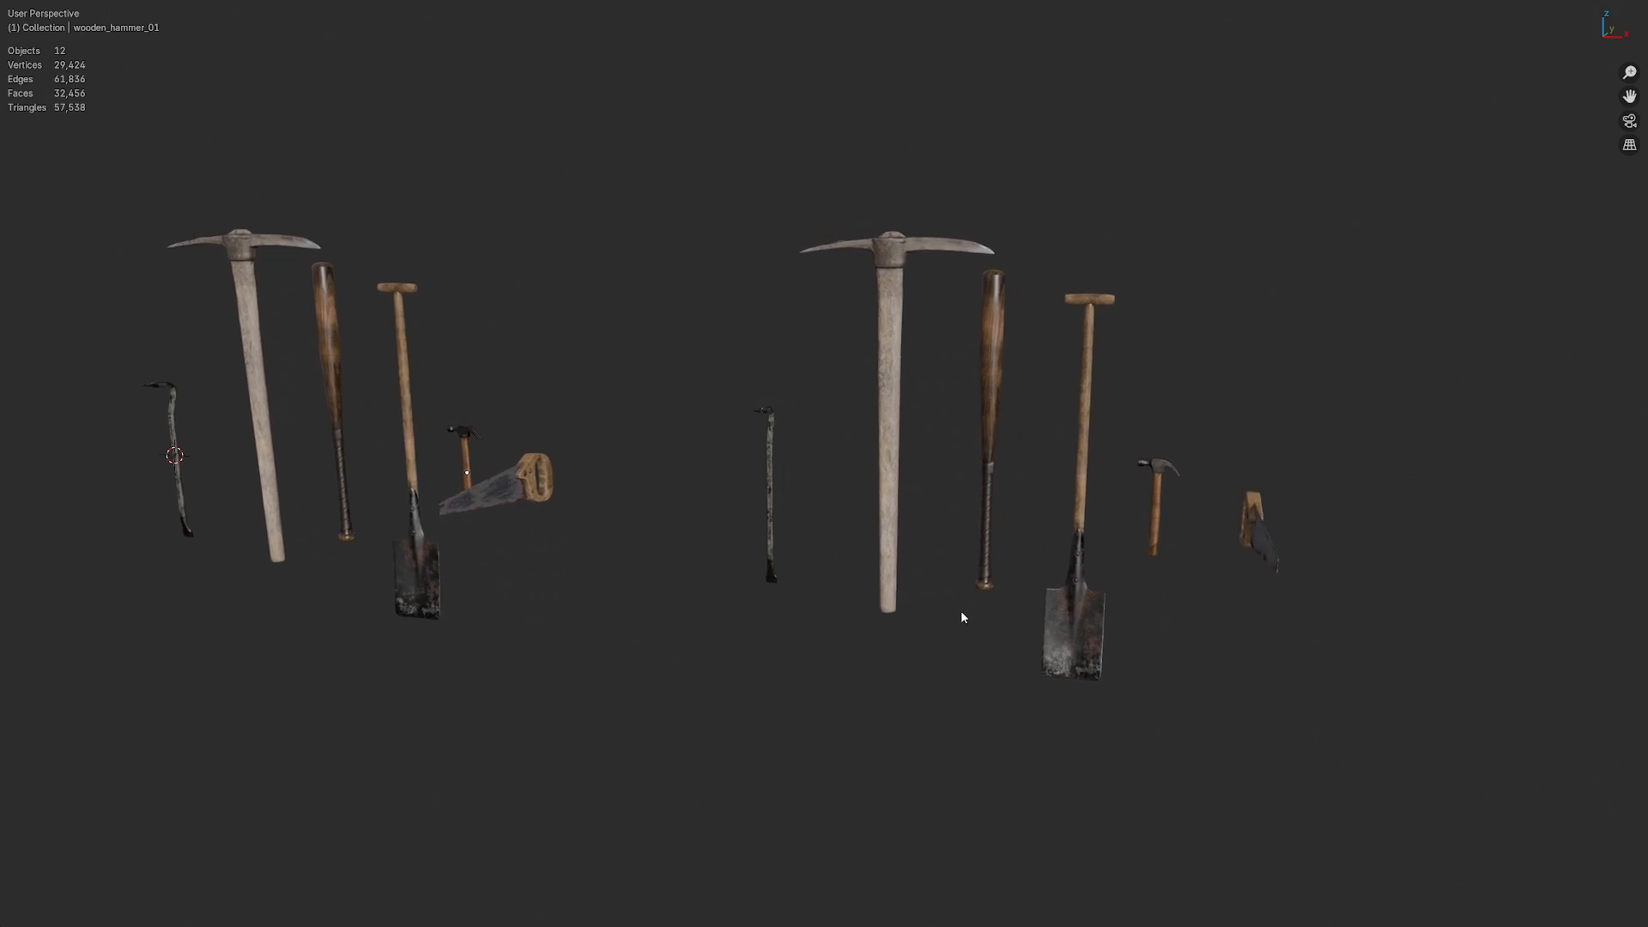